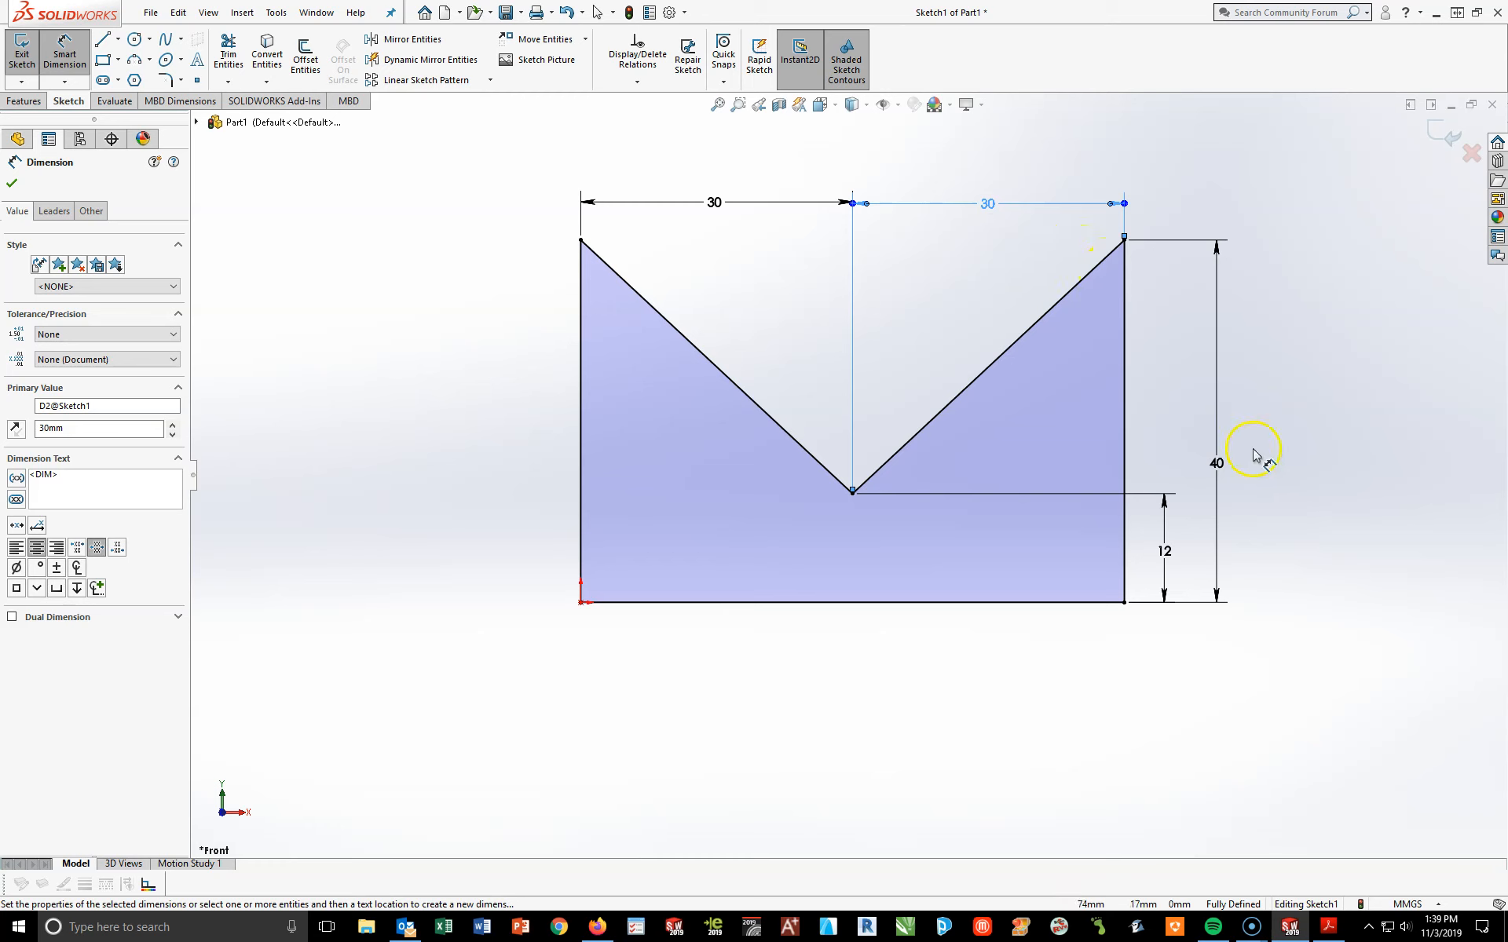
# Finish dimensioning the V-notched profile sketch and get the feature commands ready
pyautogui.press('f')
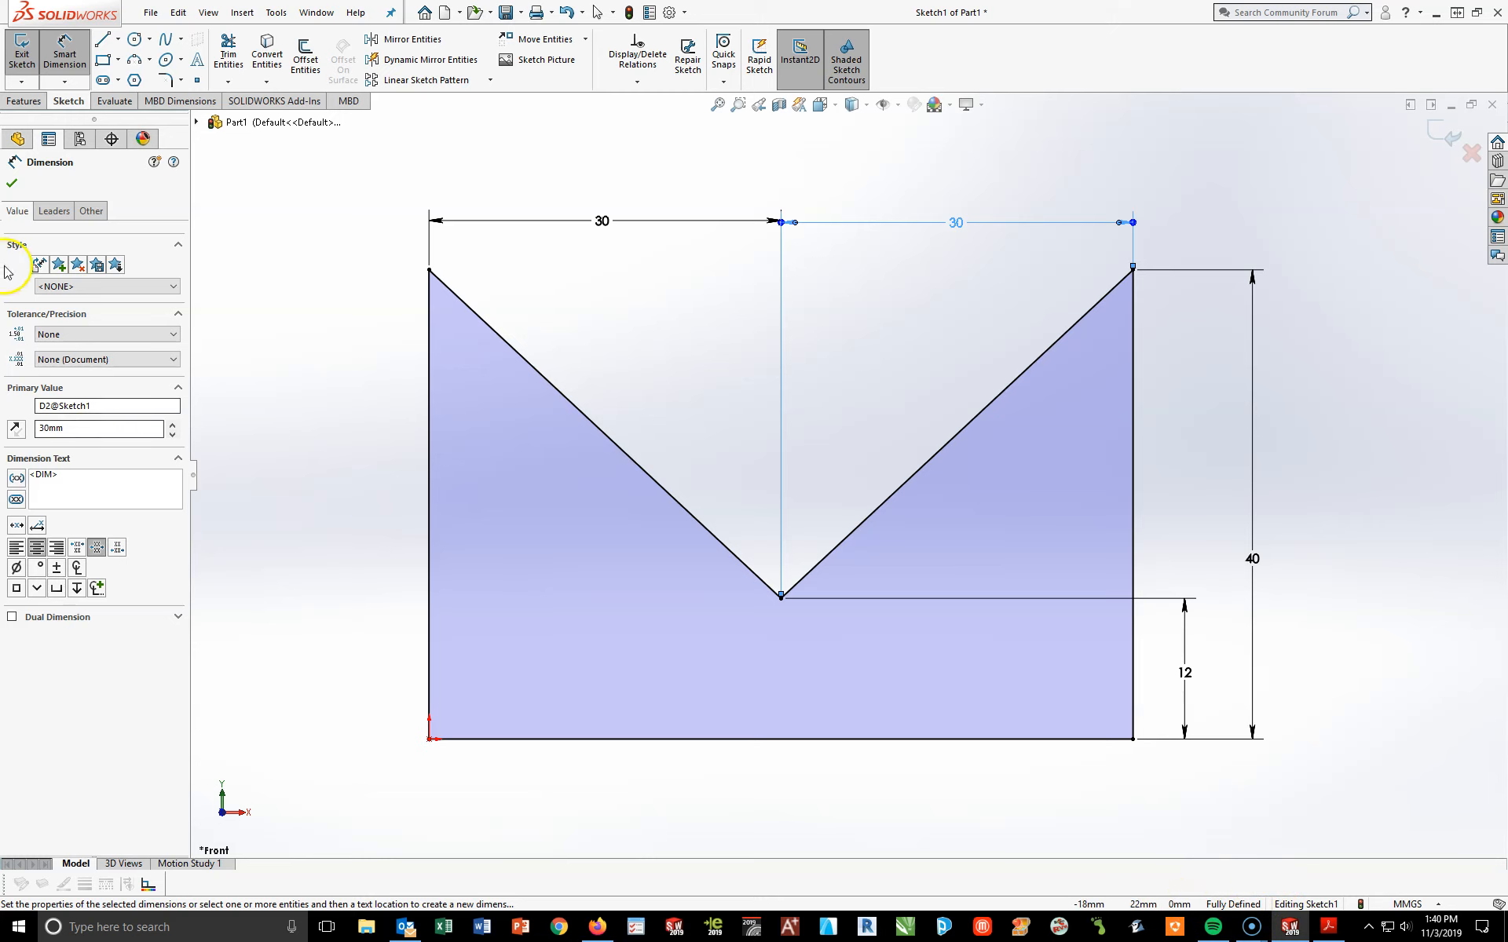
pyautogui.click(12, 185)
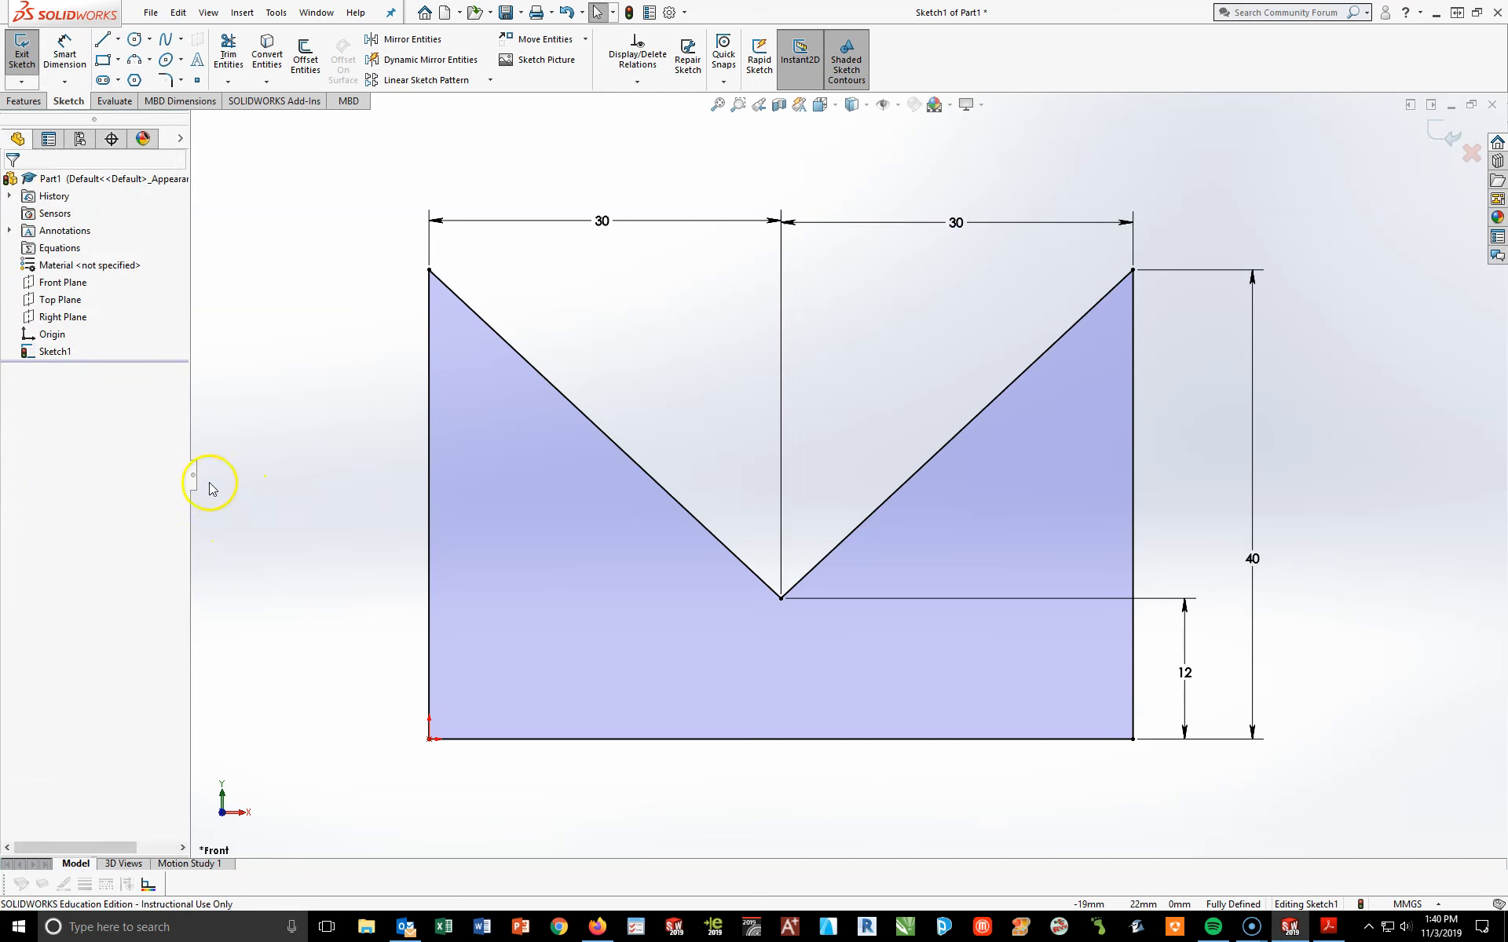
pyautogui.click(25, 102)
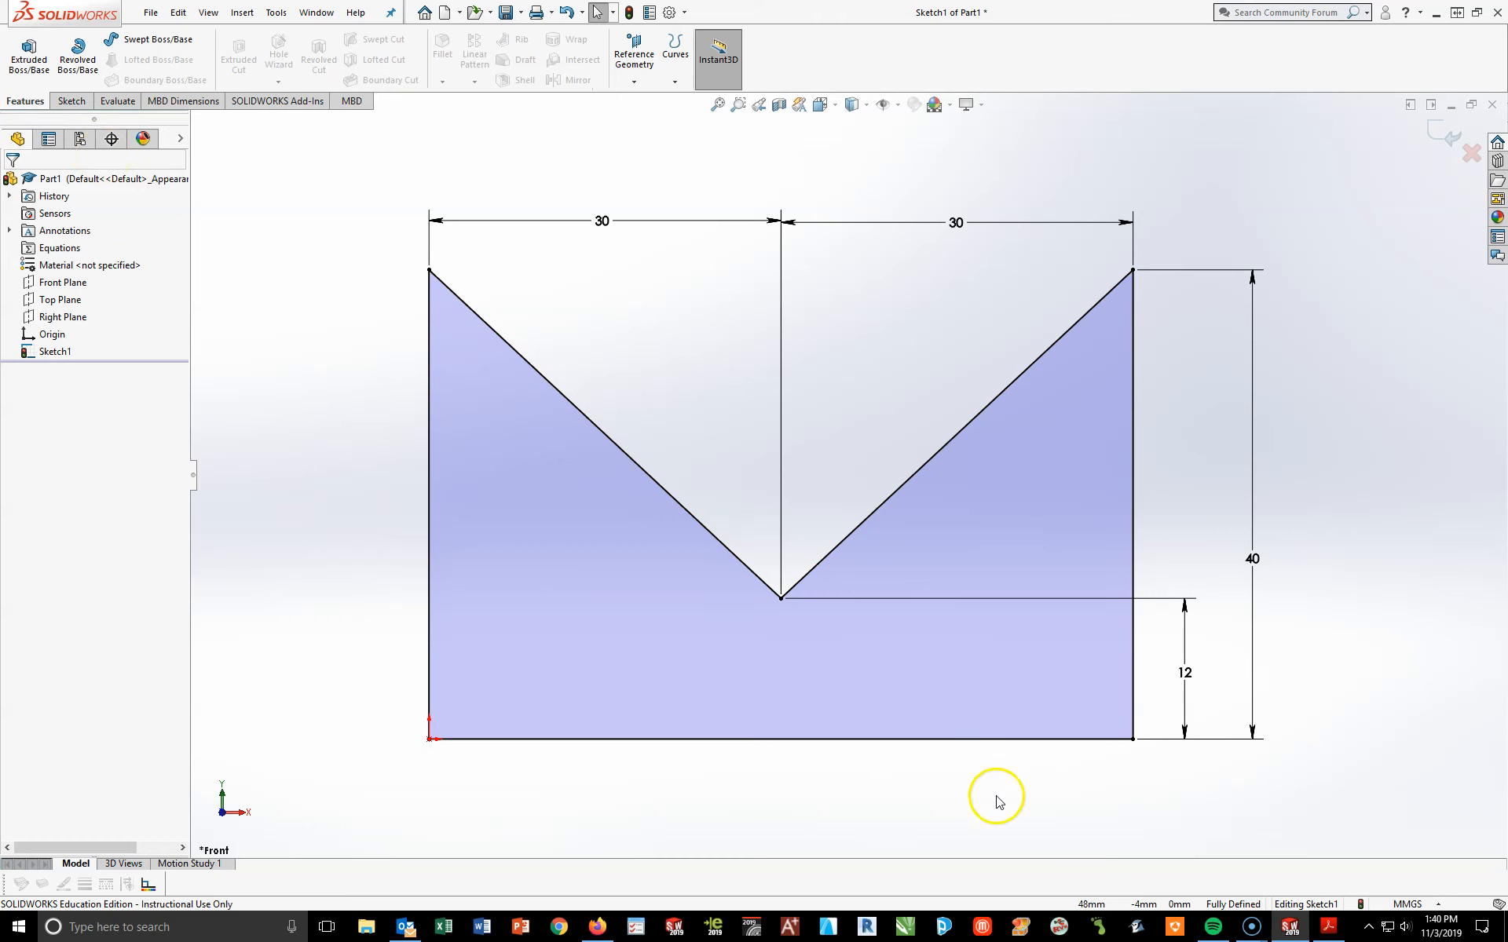
# Look up Part 1's dimension C in the isometric and right views of ACC_2.PDF in Adobe Acrobat Reader and return to SOLIDWORKS
pyautogui.click(1328, 926)
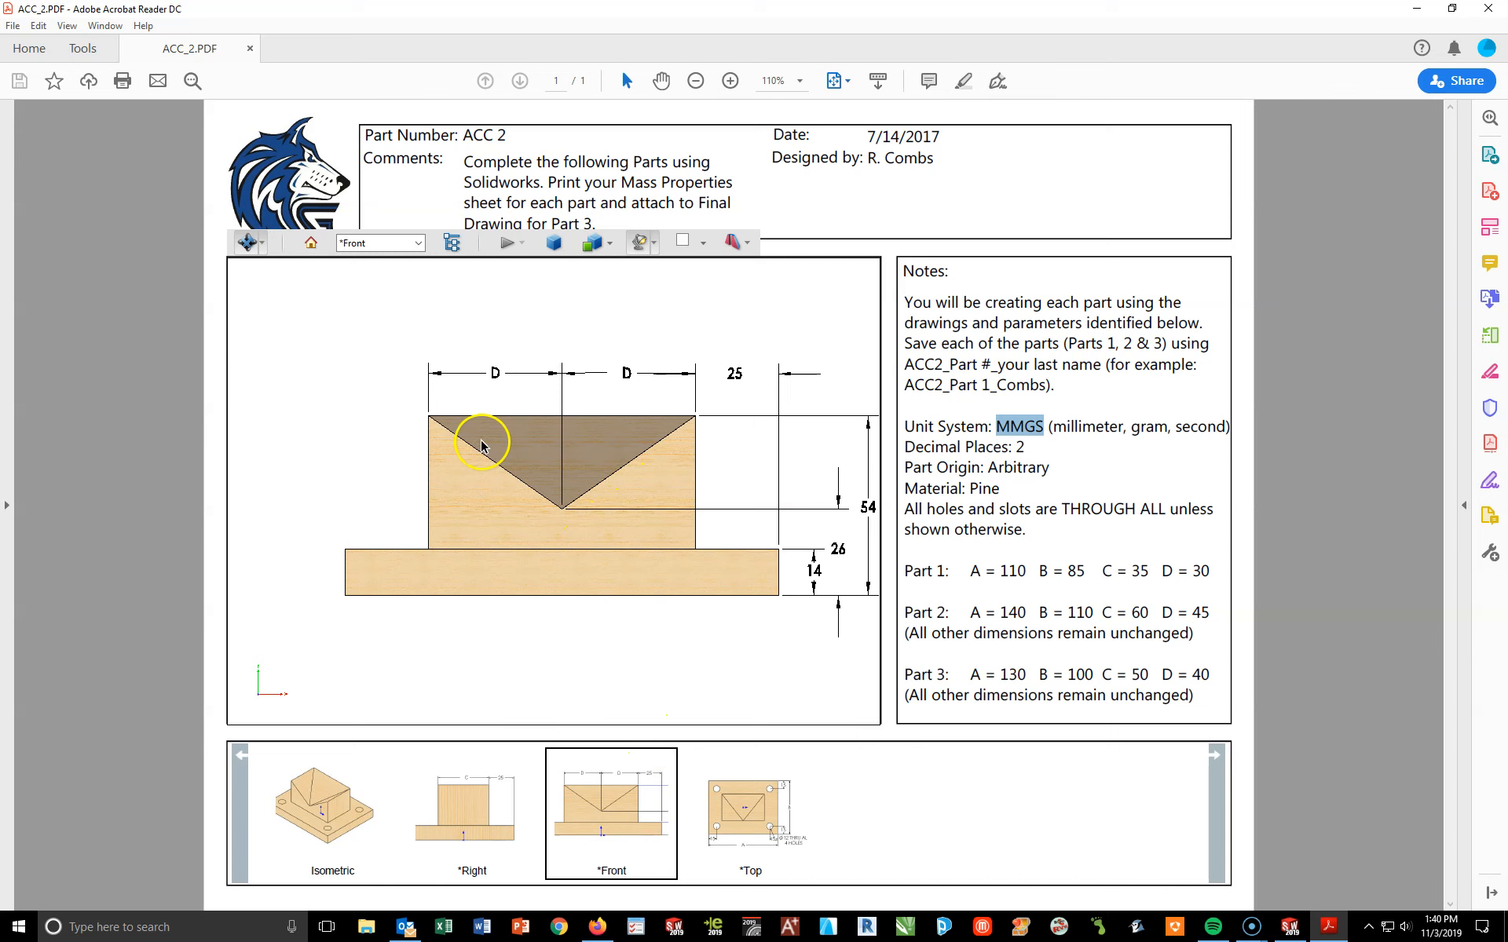
pyautogui.click(333, 821)
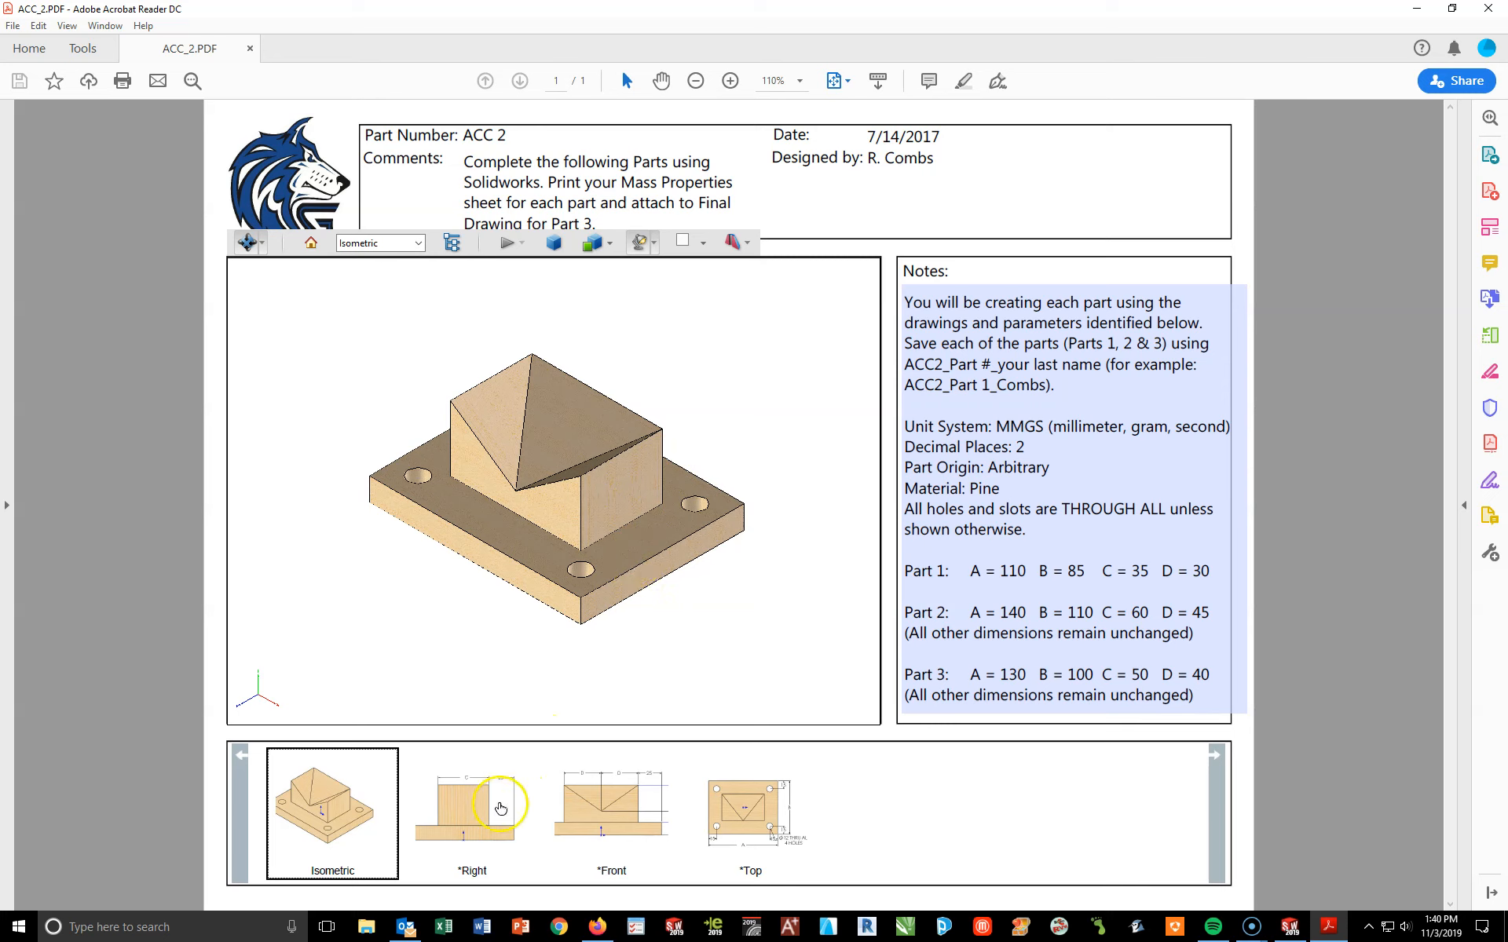
pyautogui.click(501, 808)
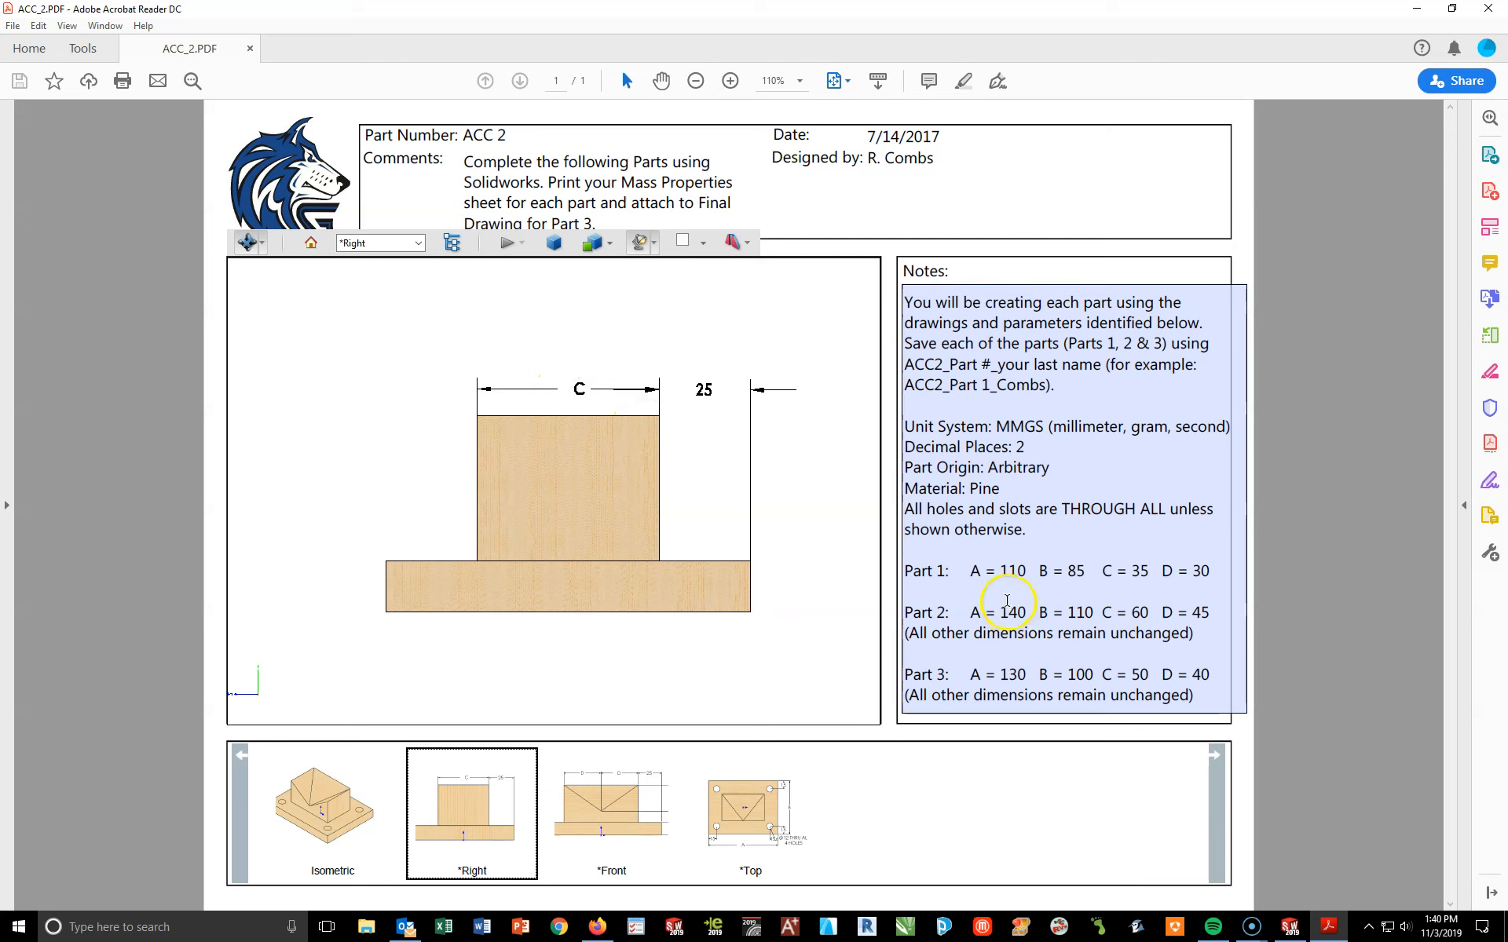
pyautogui.doubleClick(1140, 571)
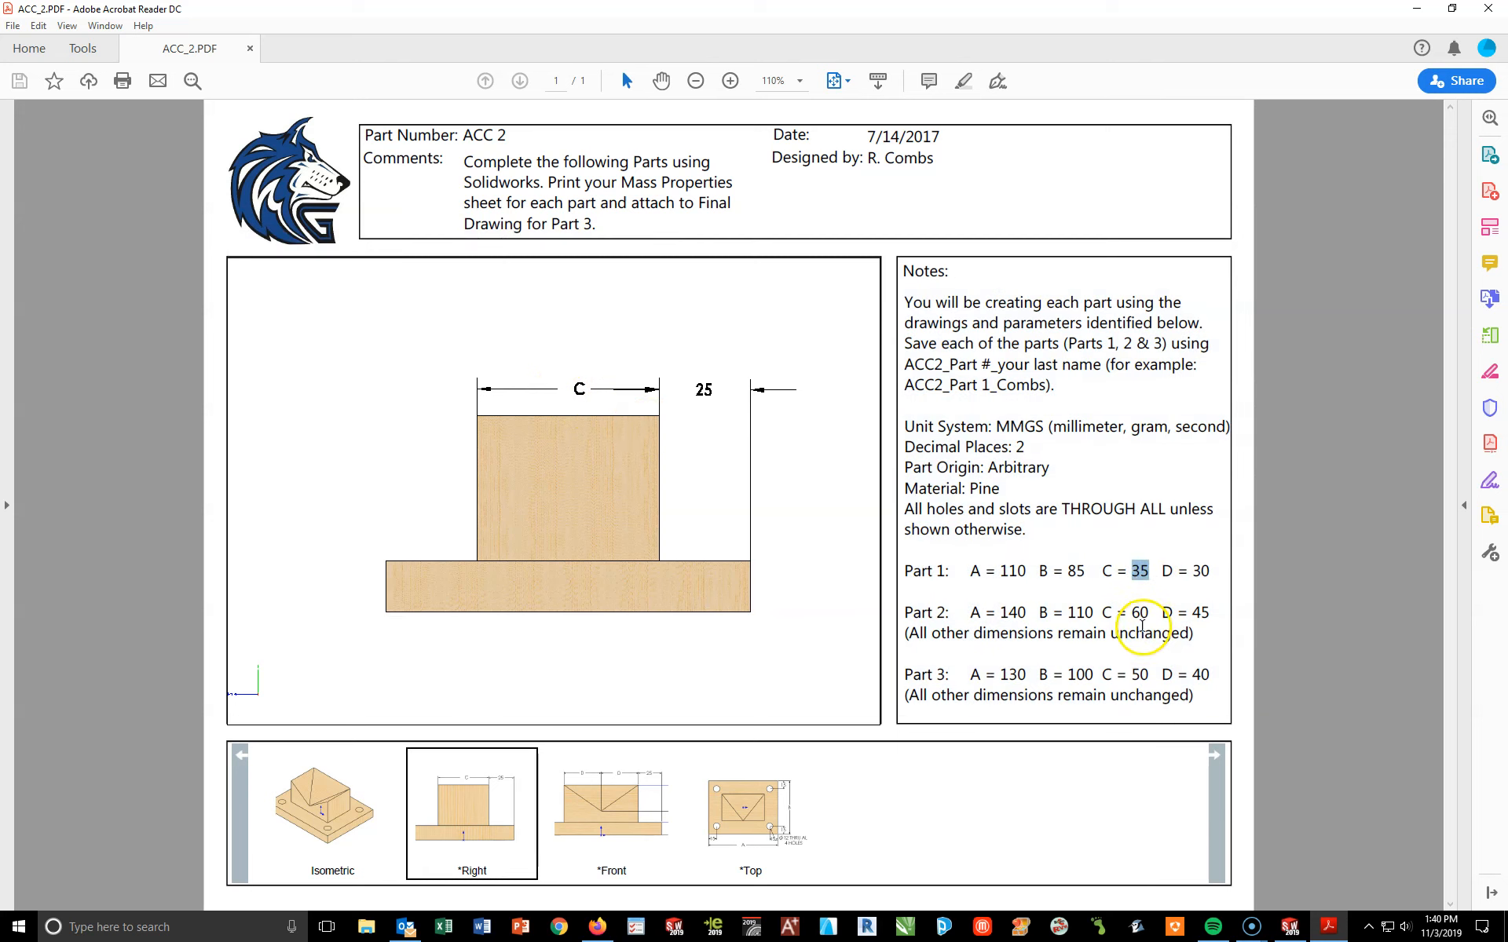
pyautogui.click(1292, 925)
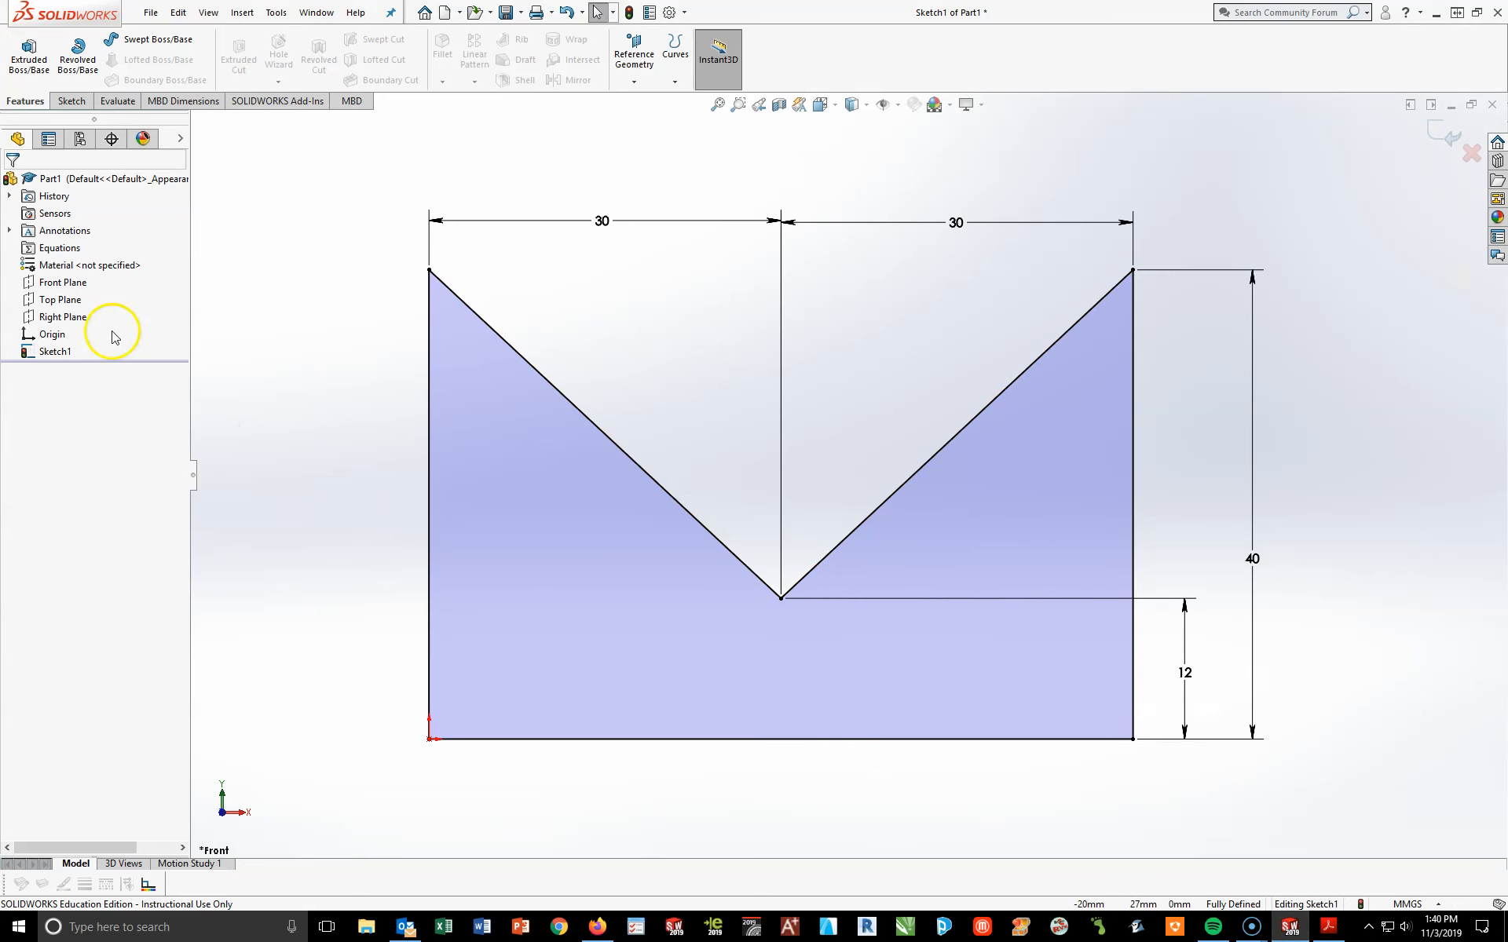
# Extrude the V-notched profile as a blind boss 35 mm deep from the sketch plane
pyautogui.click(28, 53)
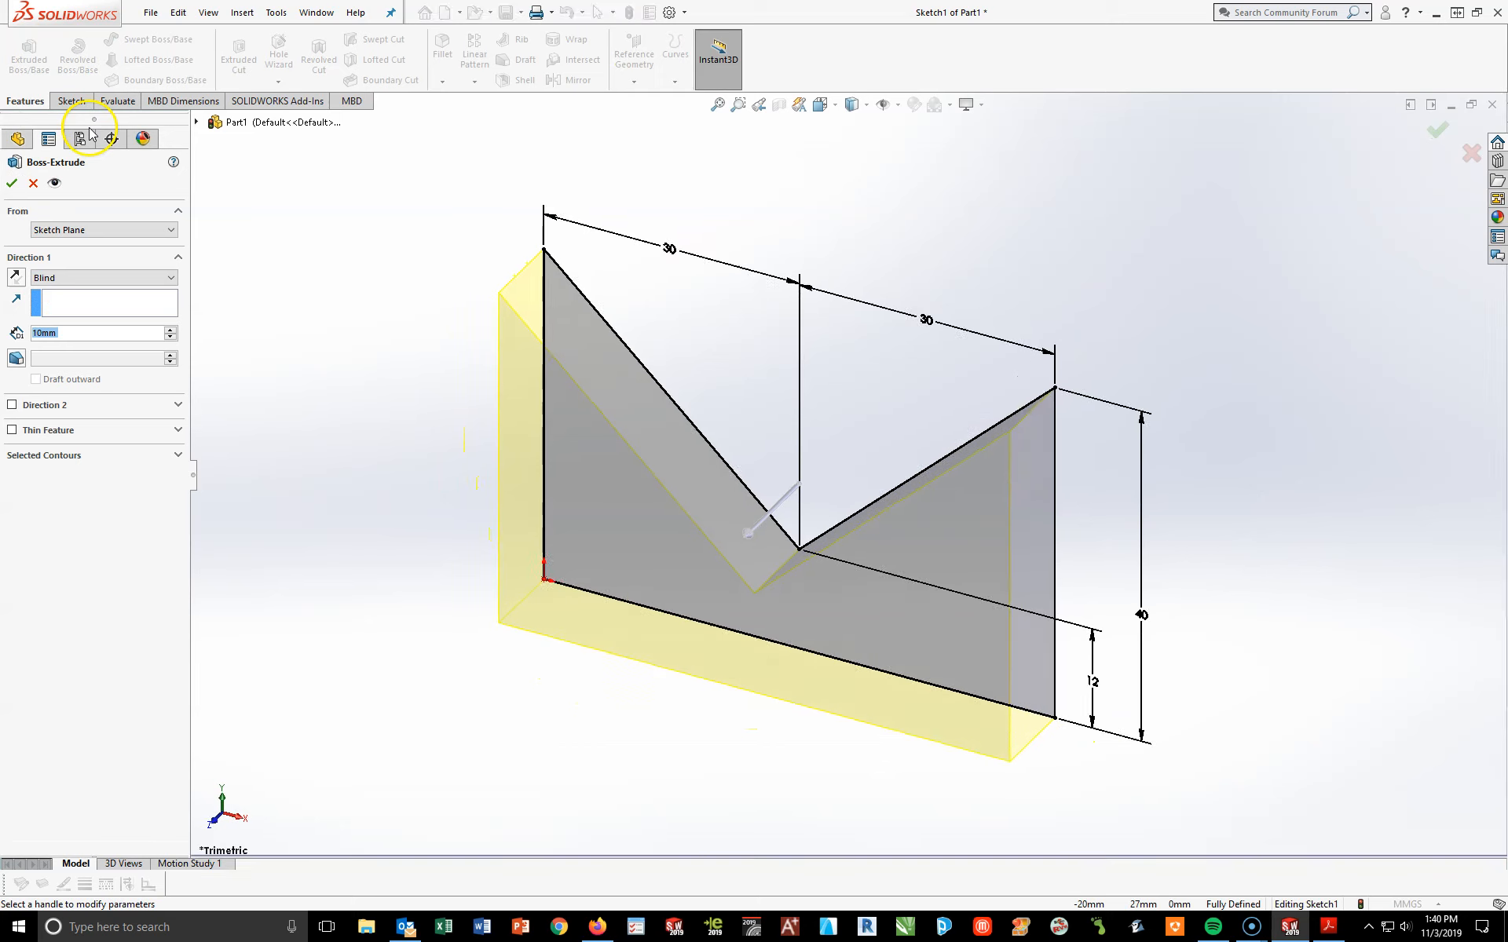
pyautogui.click(81, 336)
pyautogui.click(89, 333)
pyautogui.write('35')
pyautogui.press('Return')
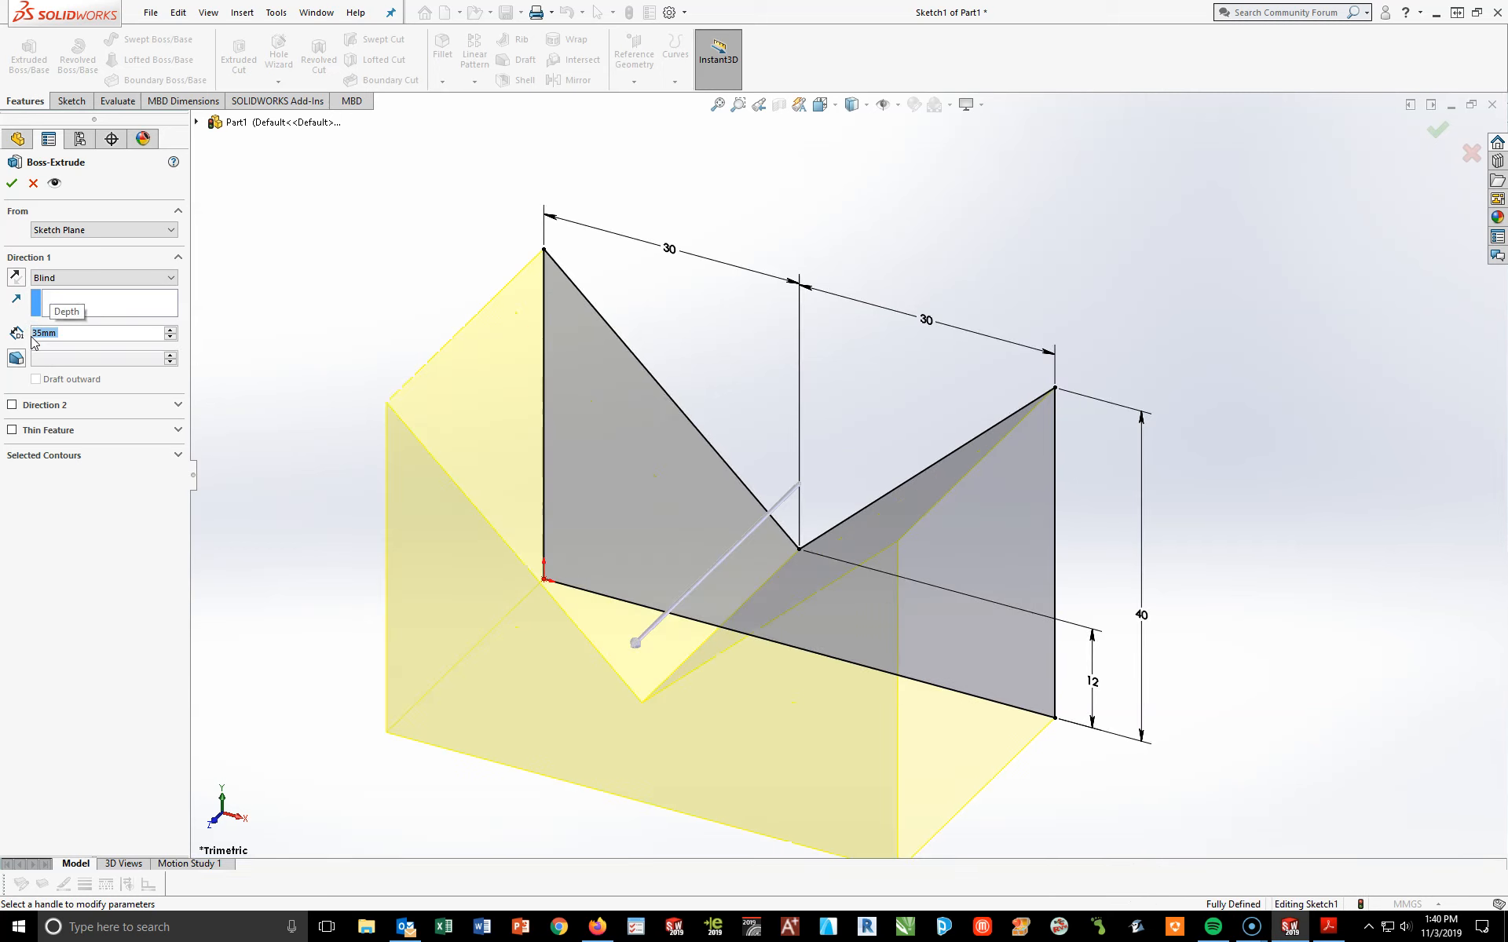
pyautogui.scroll(1, 638, 677)
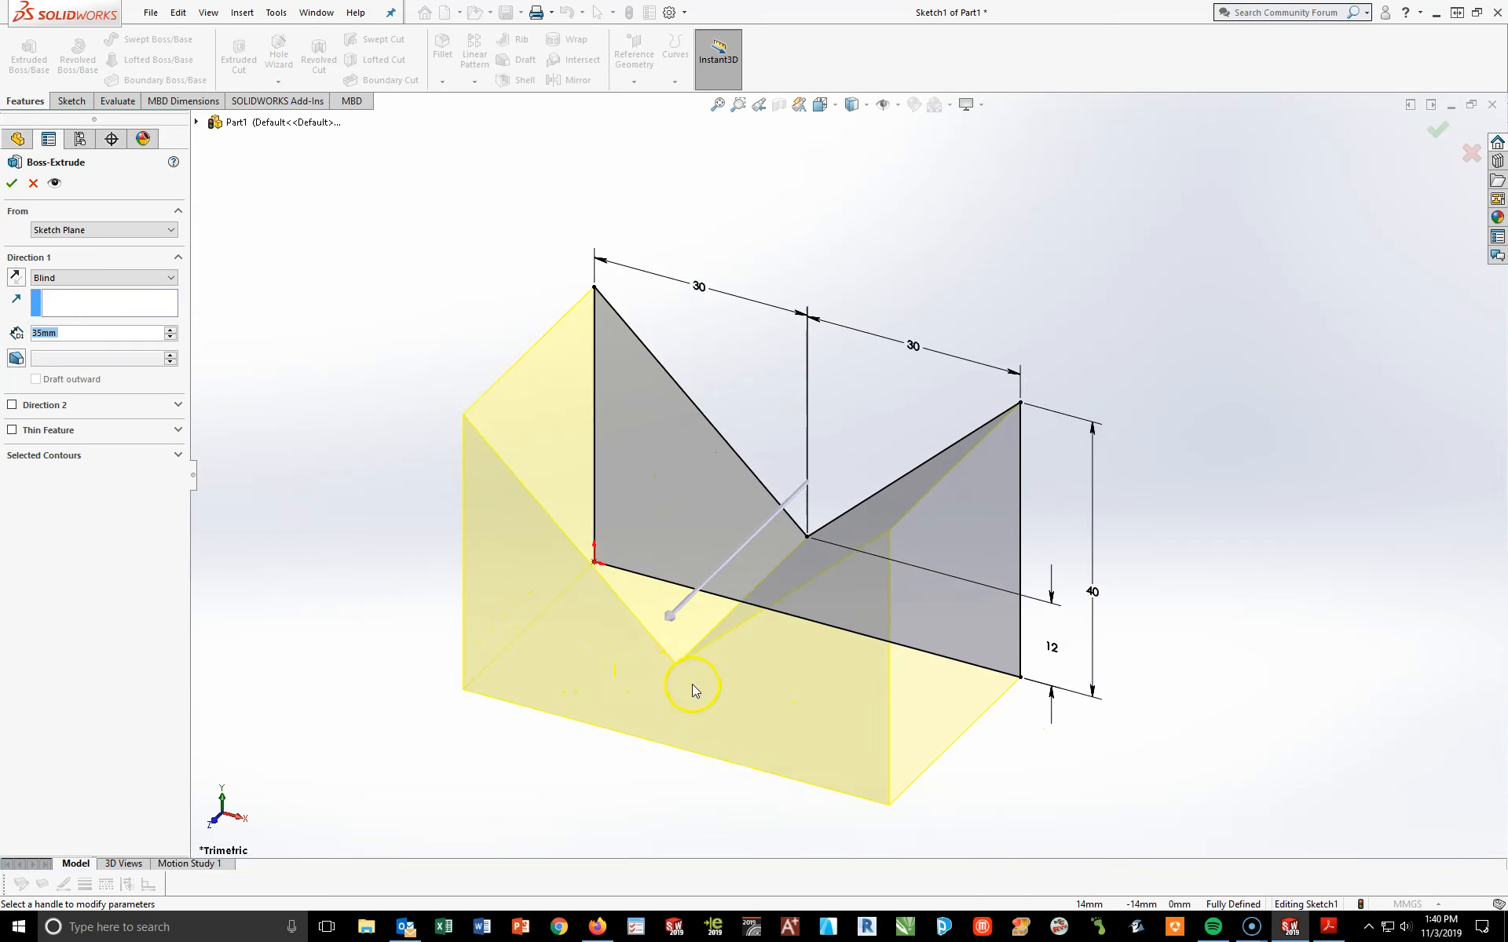
pyautogui.scroll(-1, 695, 686)
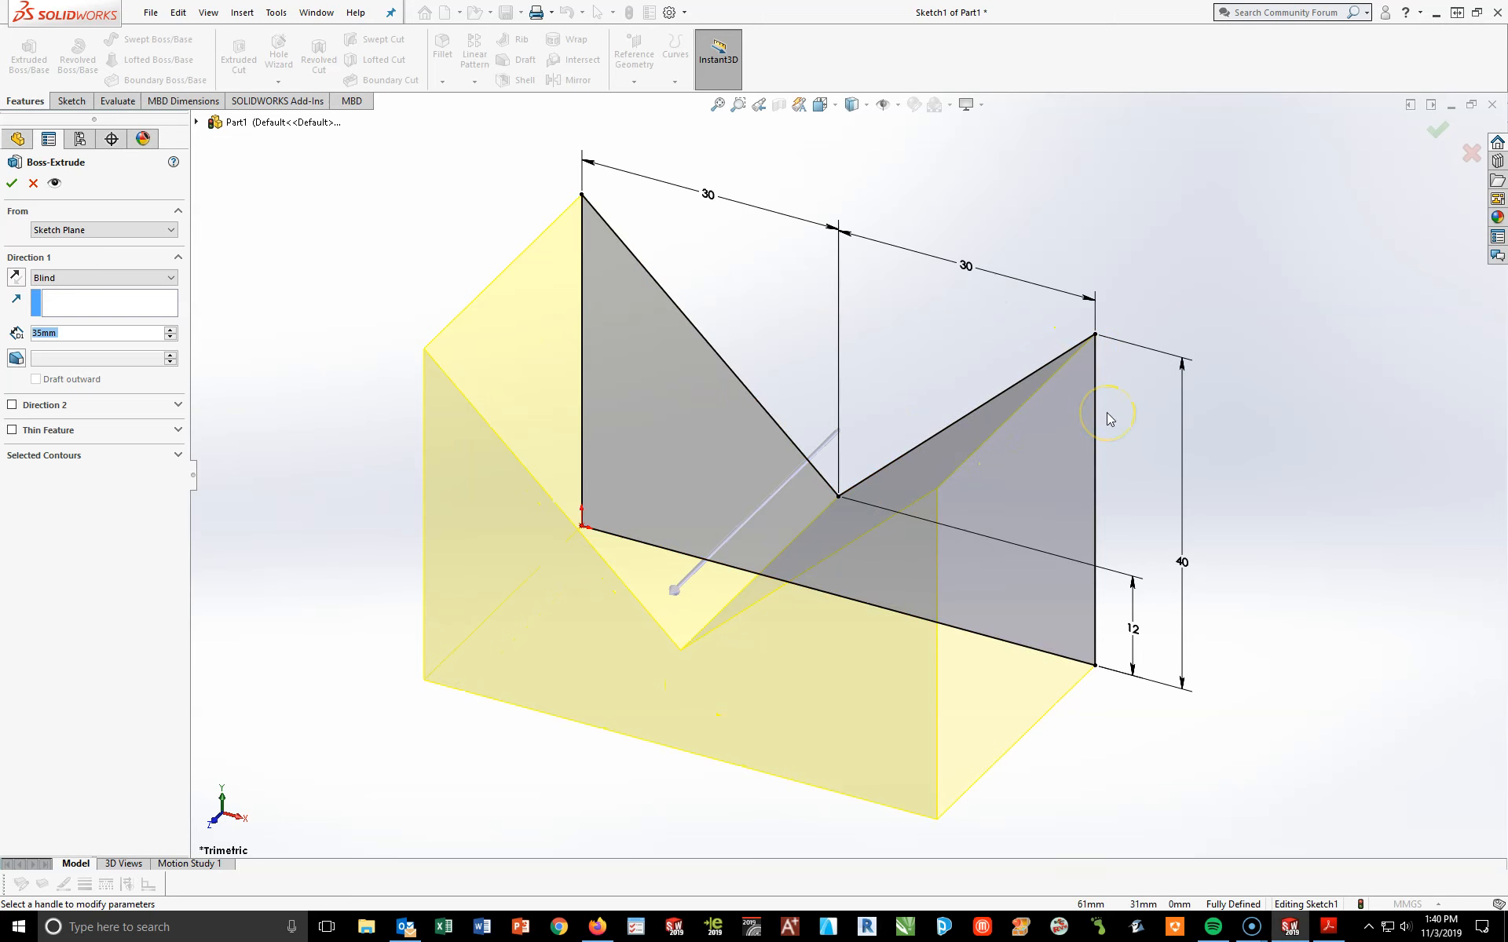
pyautogui.click(11, 183)
pyautogui.click(312, 311)
pyautogui.press('f')
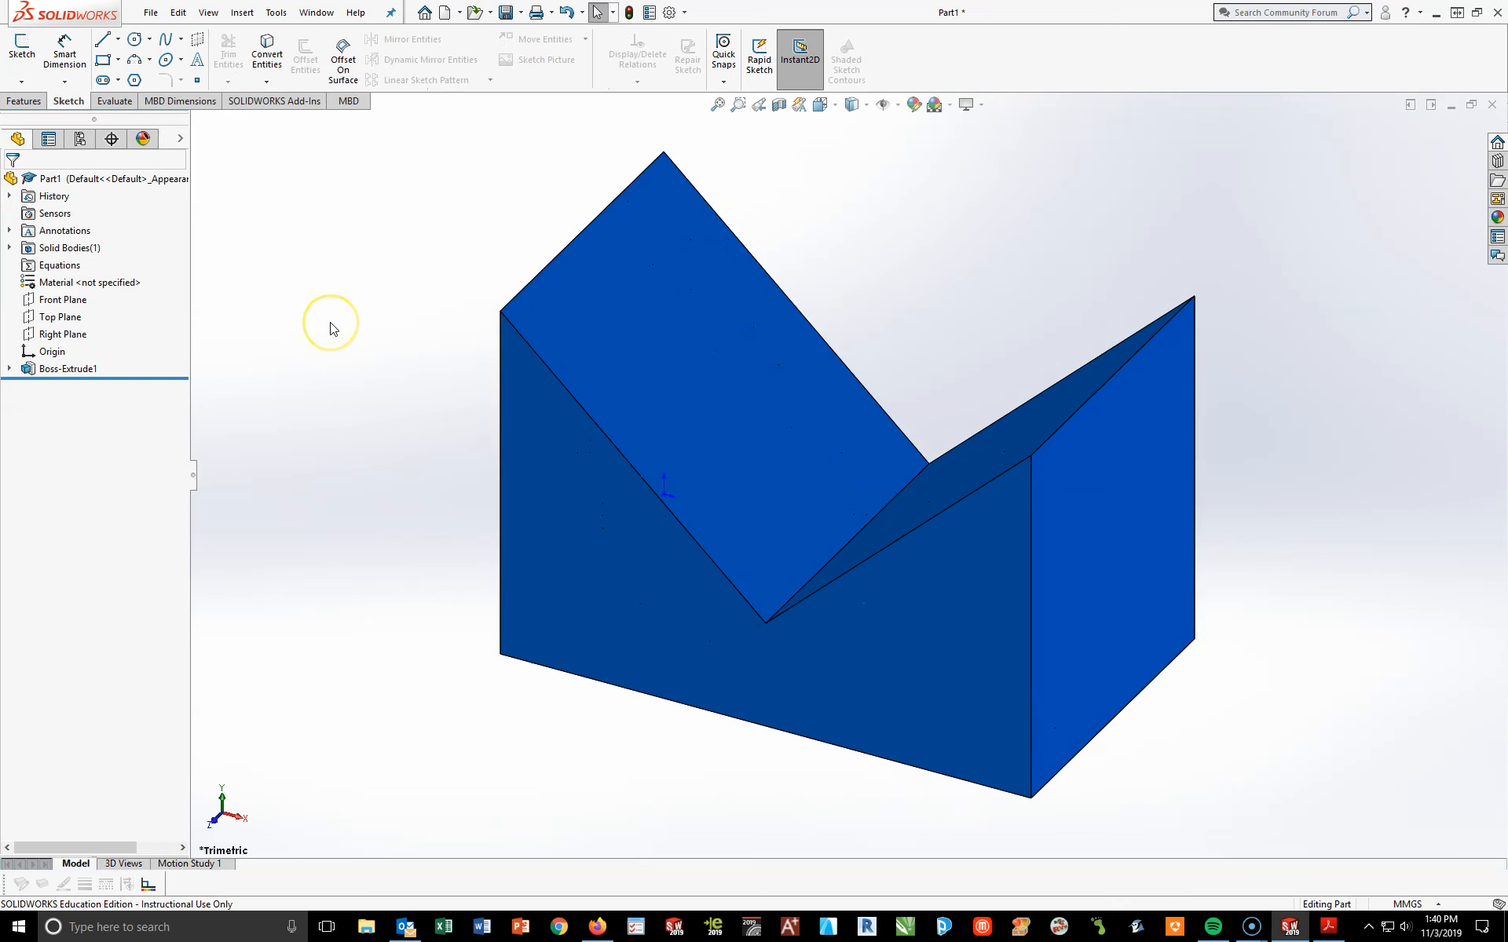
# Check the material specified in ACC_2.PDF and apply Pine from the SOLIDWORKS Woods category to the part
pyautogui.rightClick(81, 285)
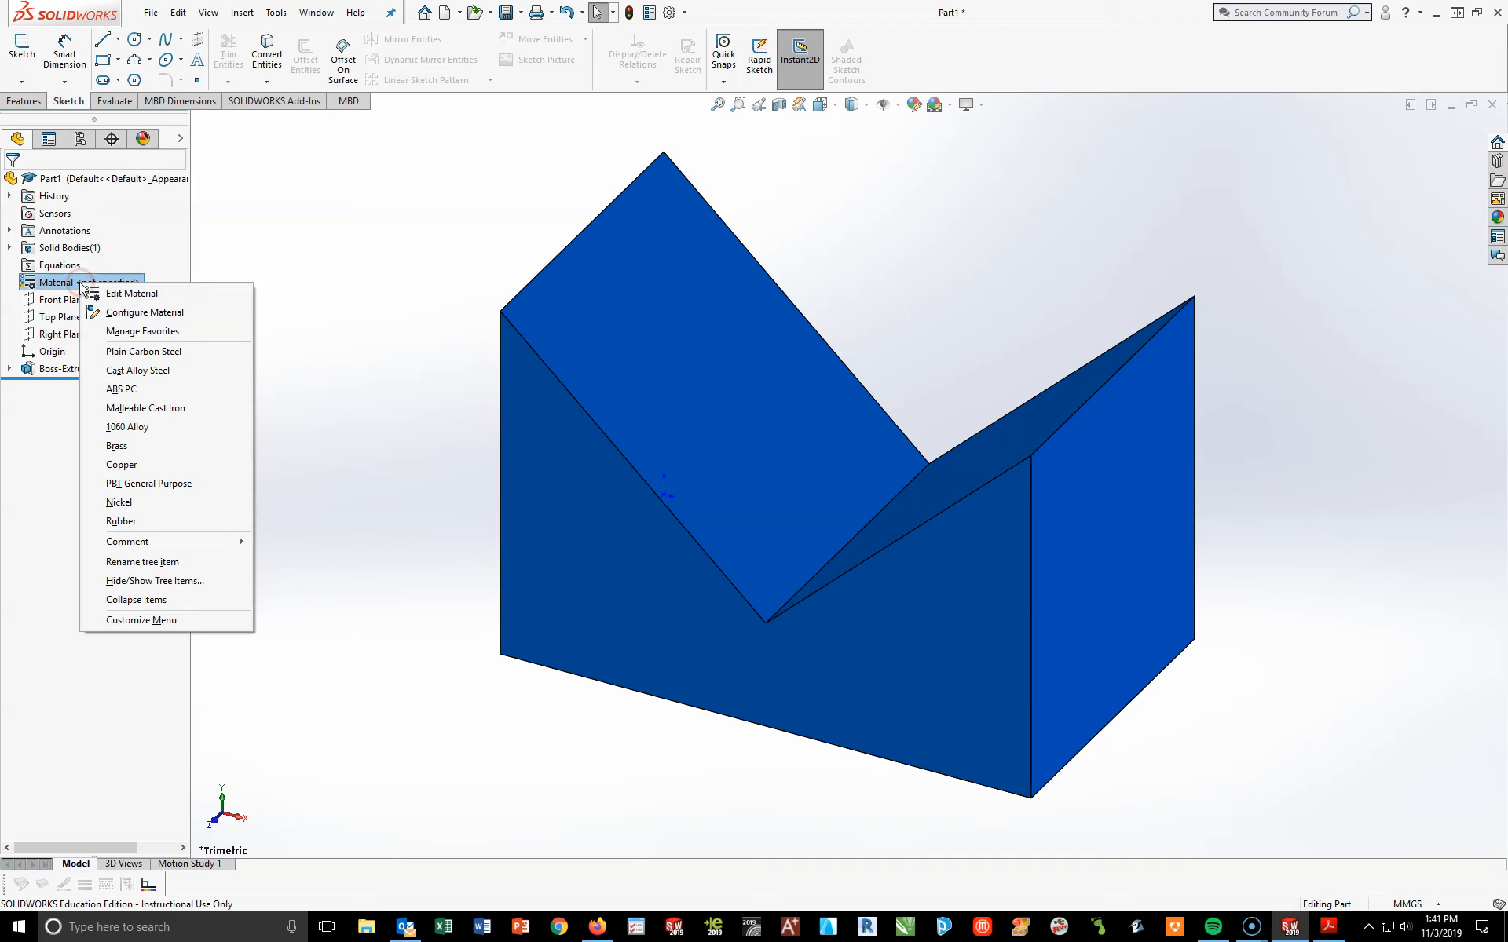
pyautogui.click(124, 295)
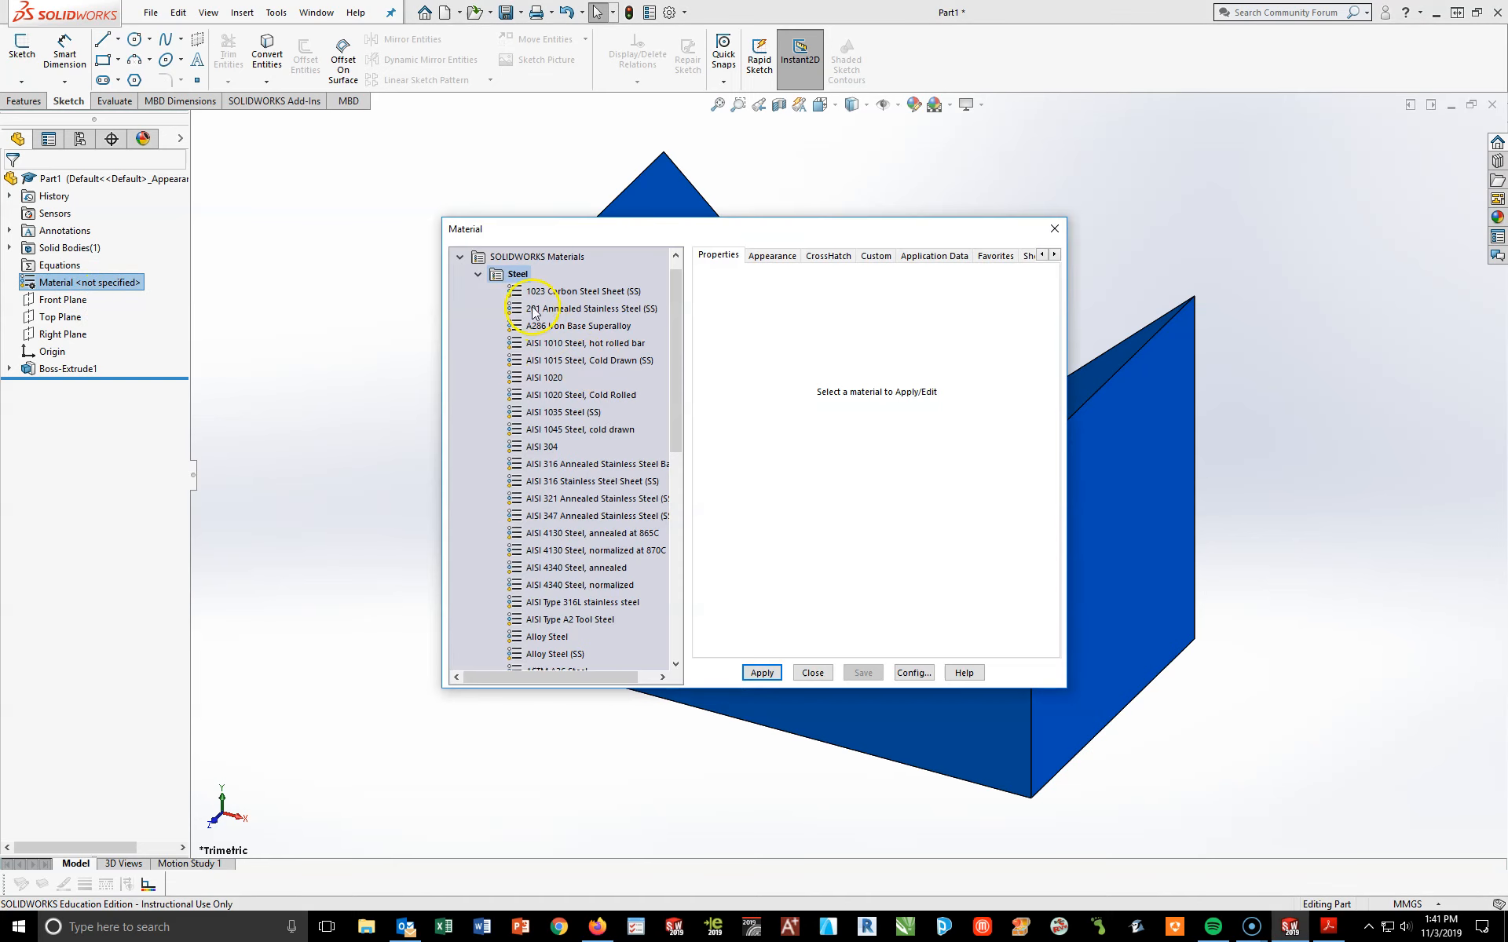
pyautogui.click(478, 274)
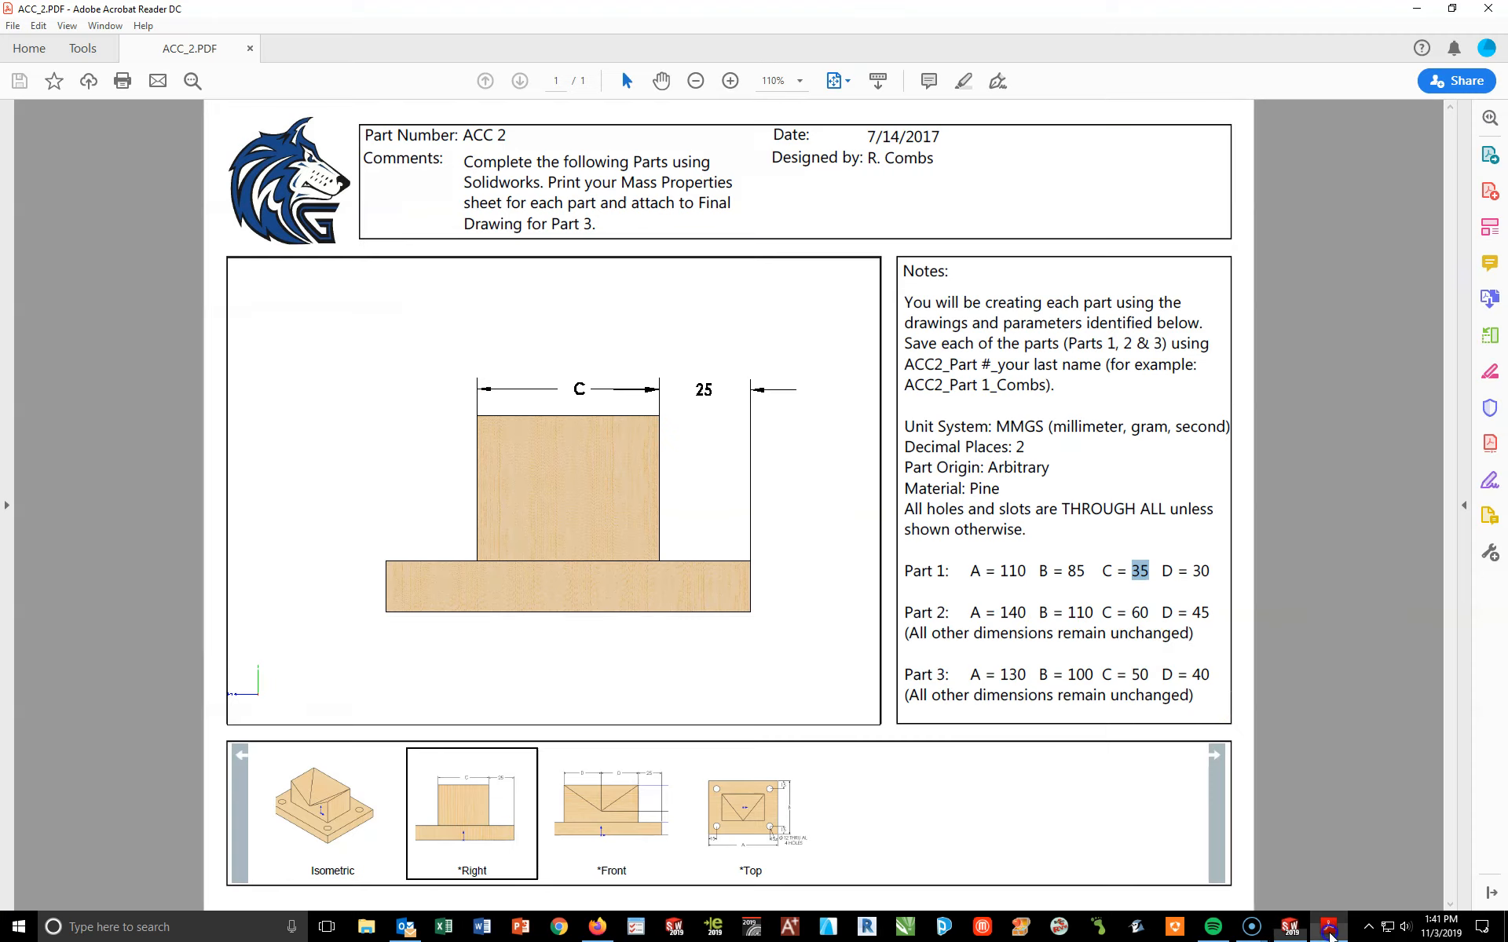
pyautogui.click(1328, 927)
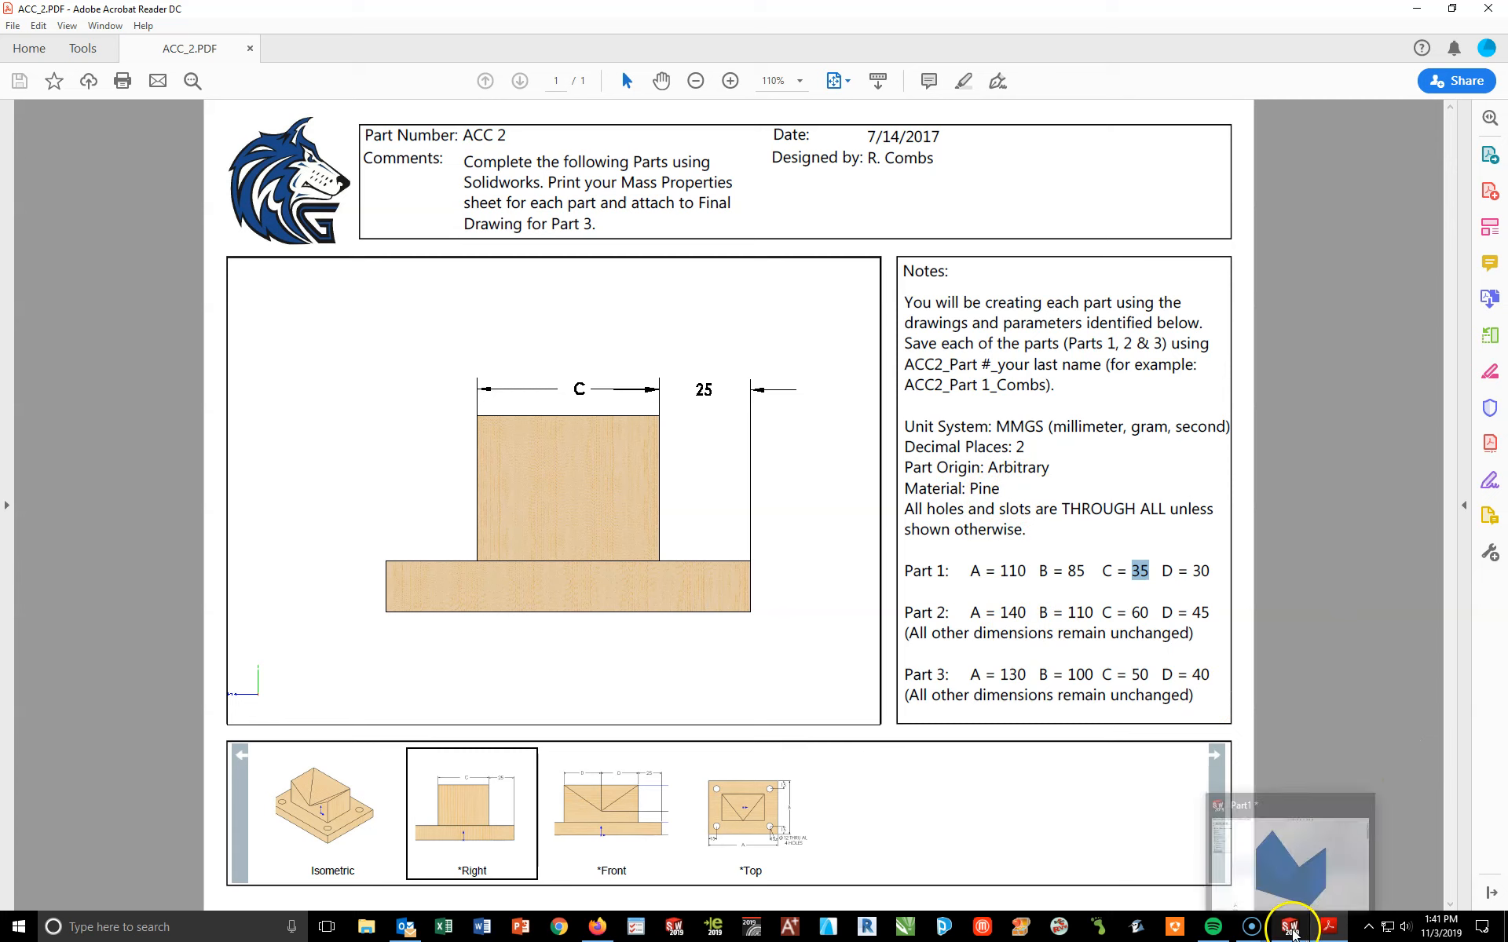
pyautogui.click(1292, 932)
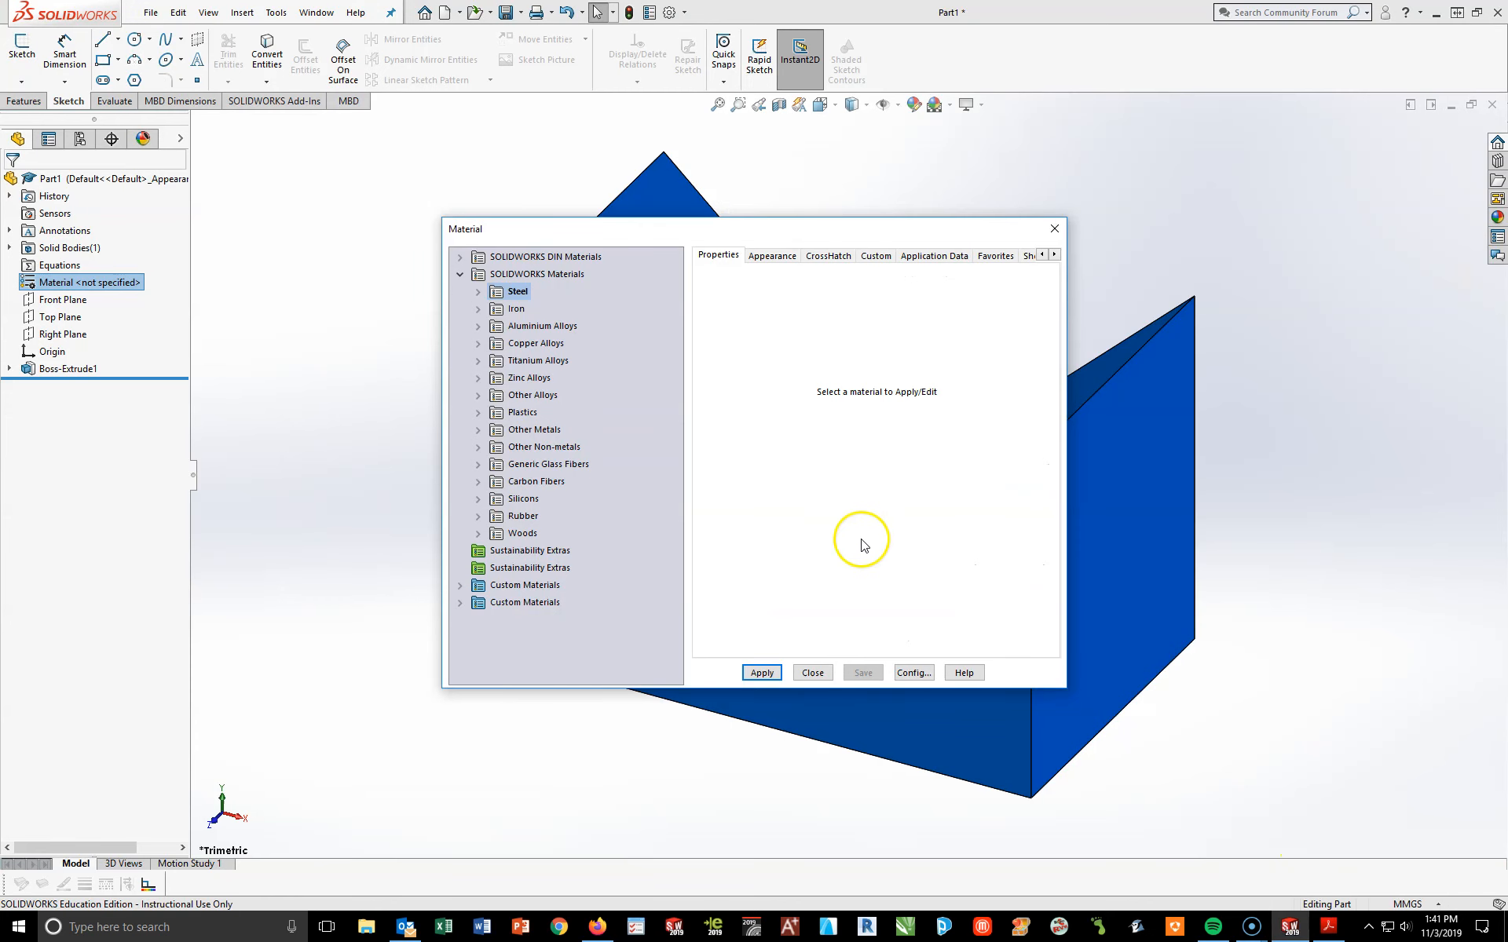
pyautogui.click(478, 534)
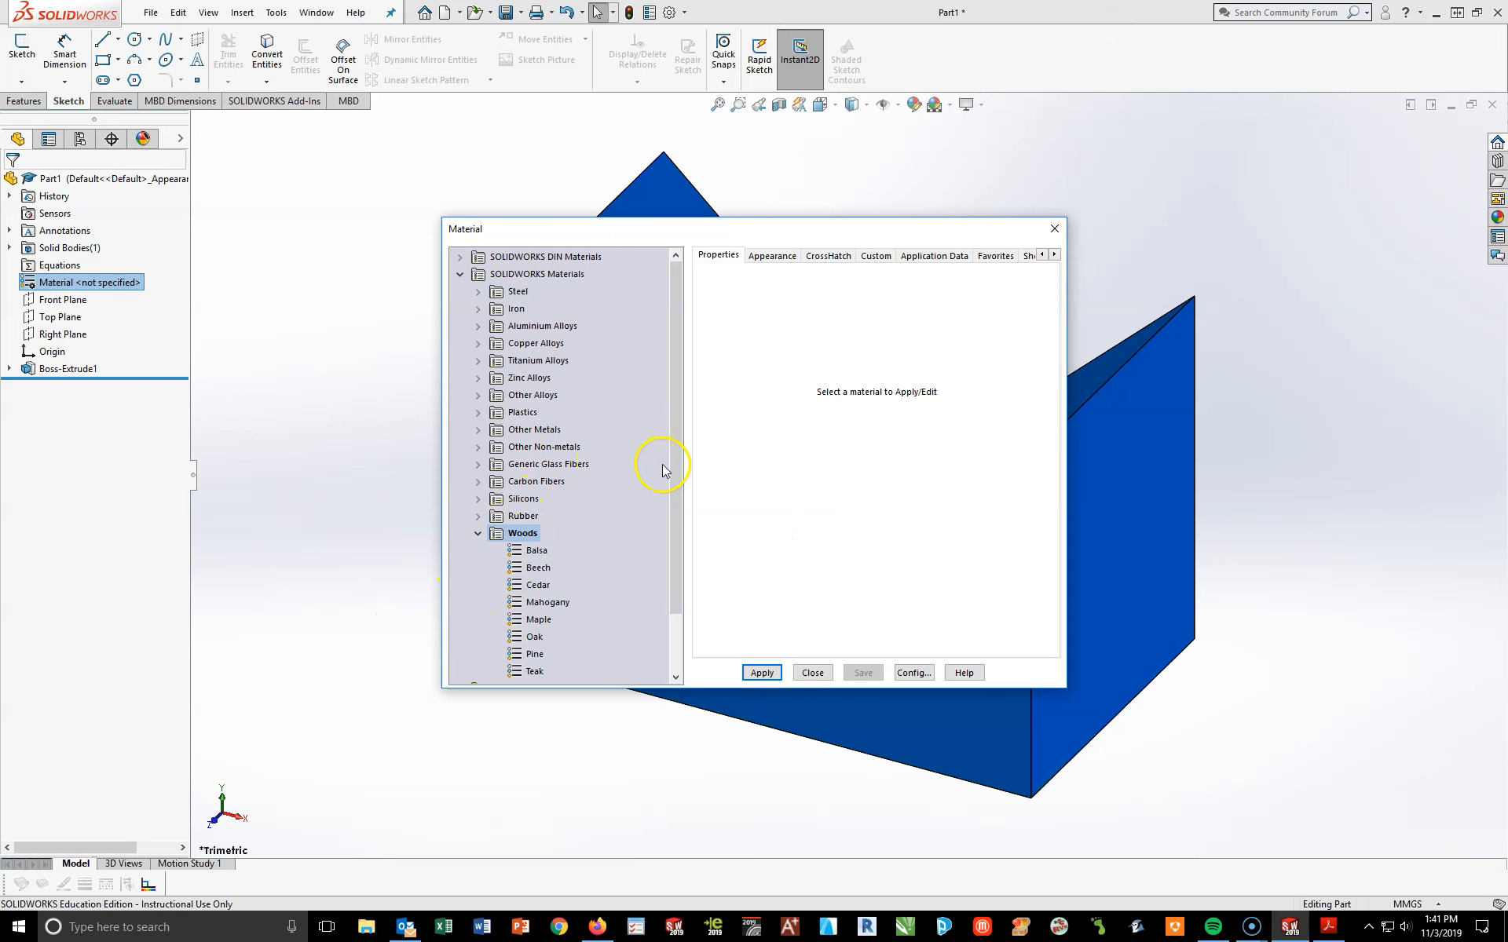
pyautogui.moveTo(673, 474); pyautogui.dragTo(675, 528)
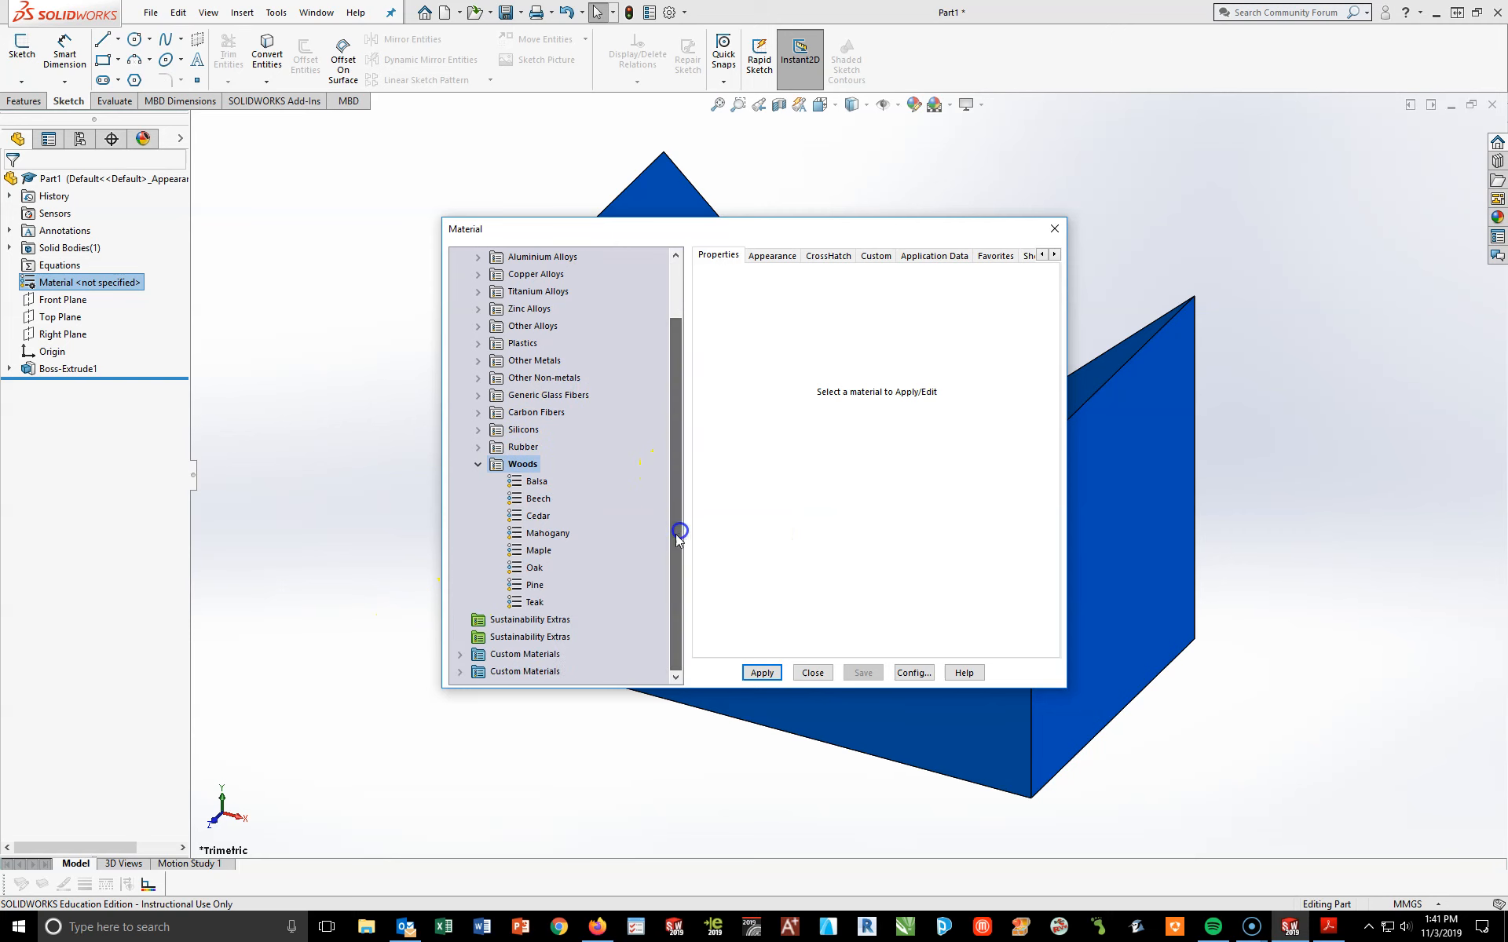
pyautogui.click(531, 587)
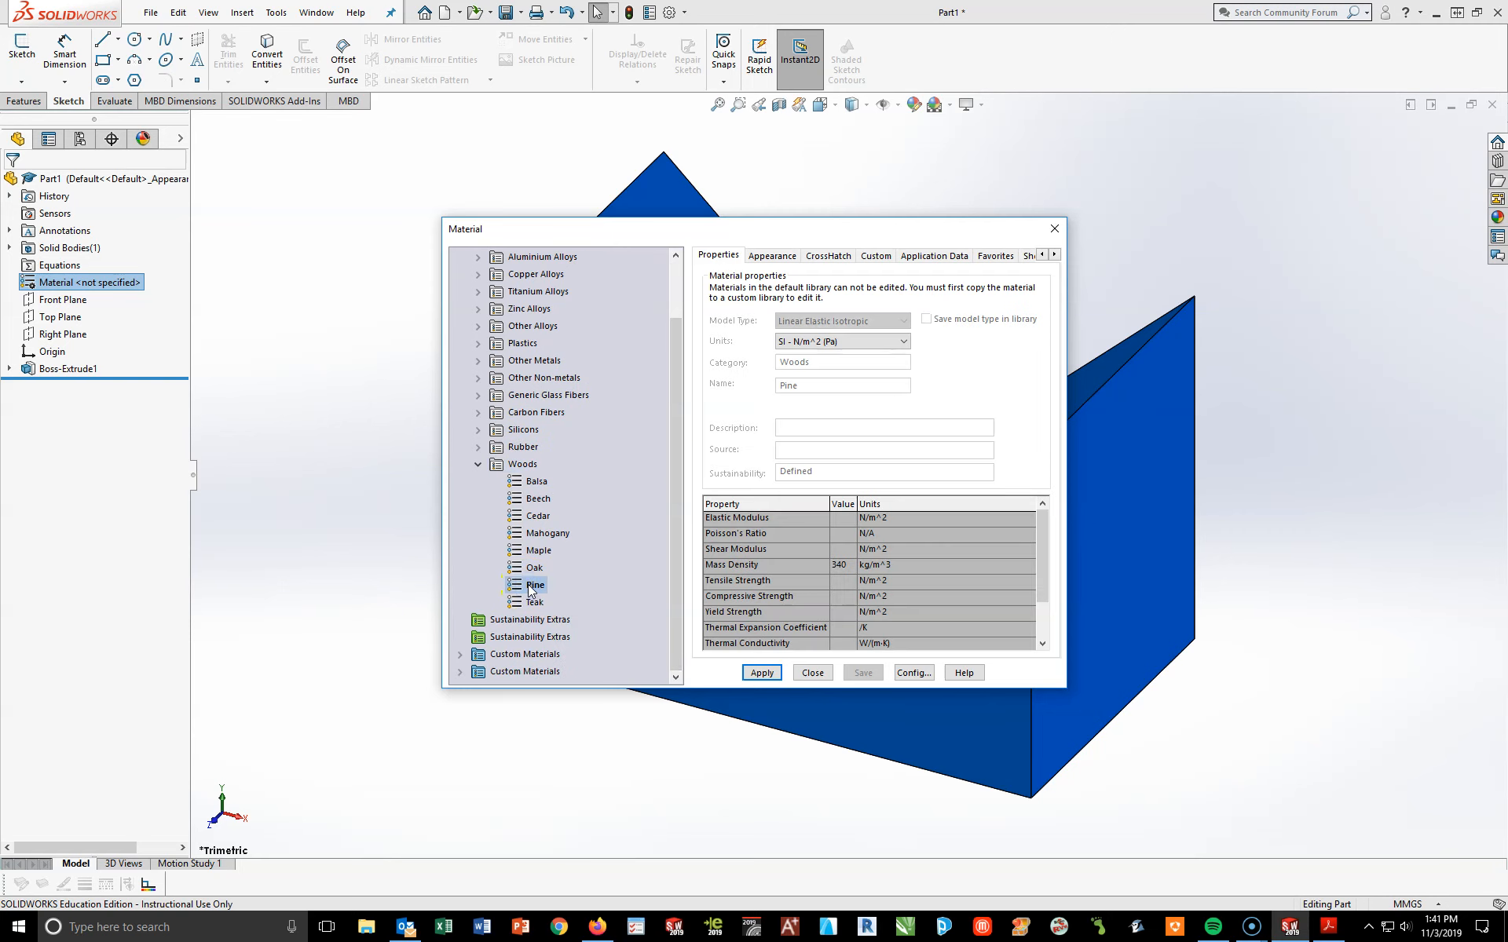
pyautogui.click(756, 673)
pyautogui.click(813, 673)
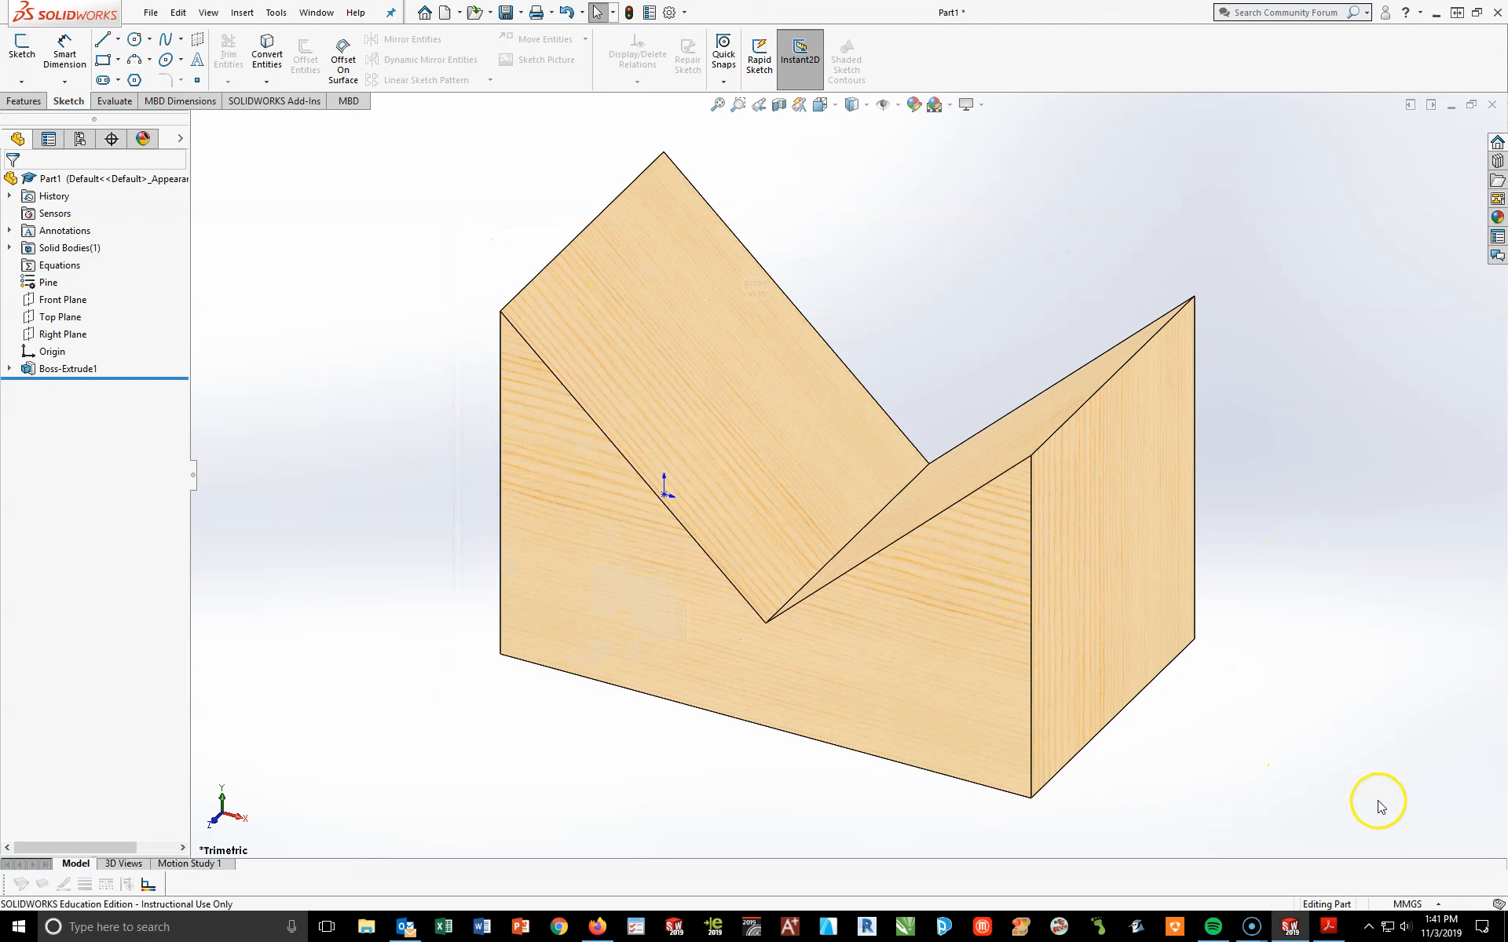
# Examine the part's sloped top in the isometric and right views of ACC_2.PDF in Adobe Acrobat Reader and return to SOLIDWORKS
pyautogui.click(1328, 928)
pyautogui.click(341, 801)
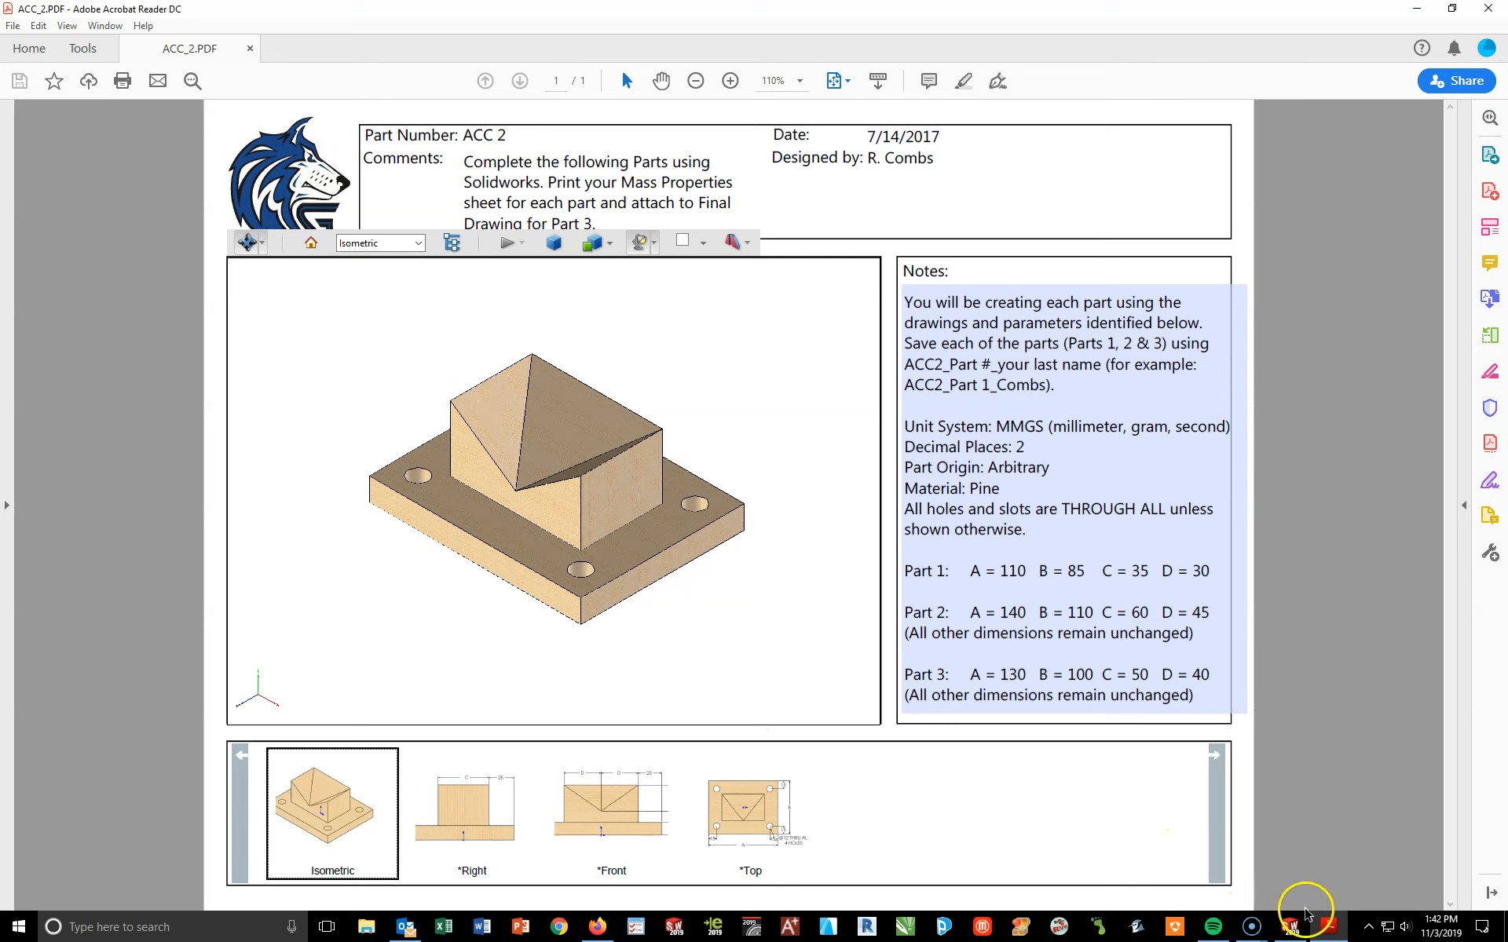
pyautogui.click(479, 809)
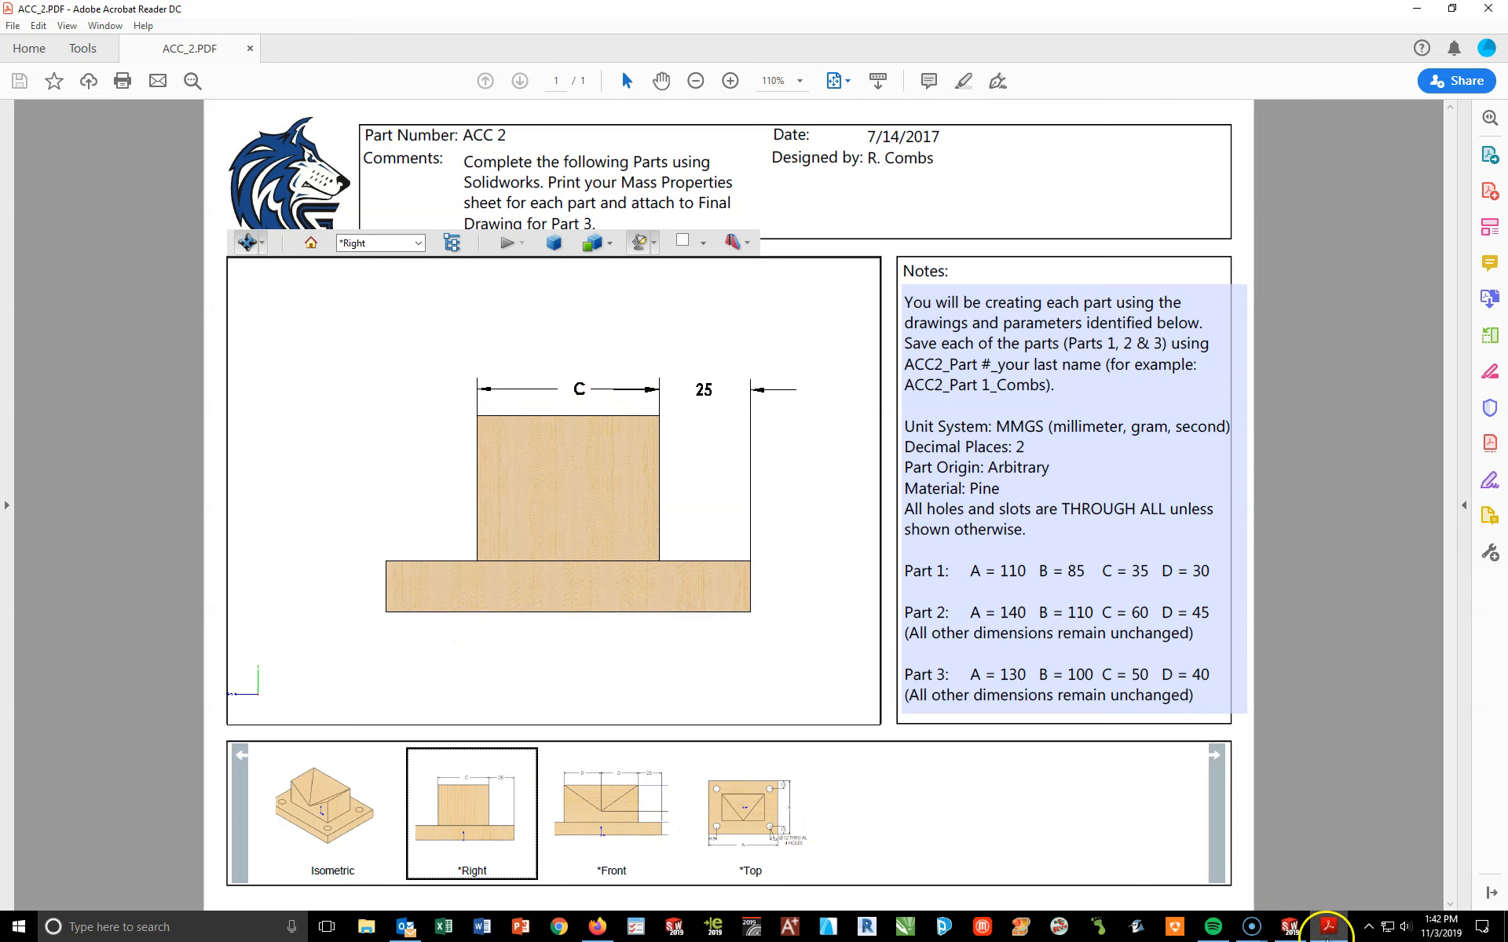
pyautogui.click(1289, 935)
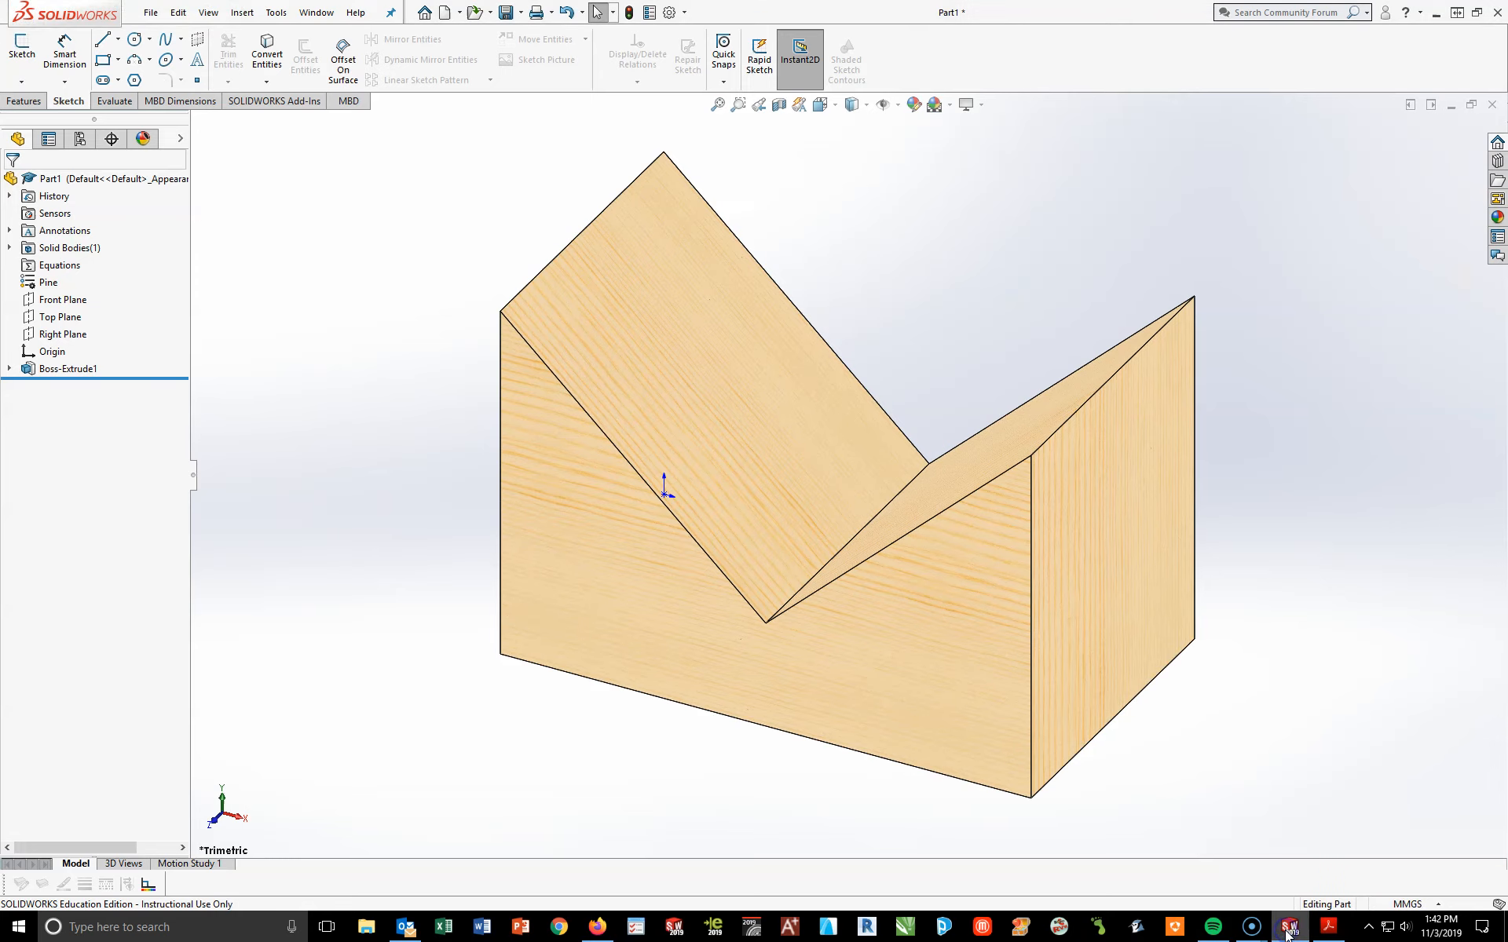
# On the block's right end face, sketch a closed four-line profile with a front edge about 9.7 mm high and a slope to the upper back corner
pyautogui.click(1135, 495)
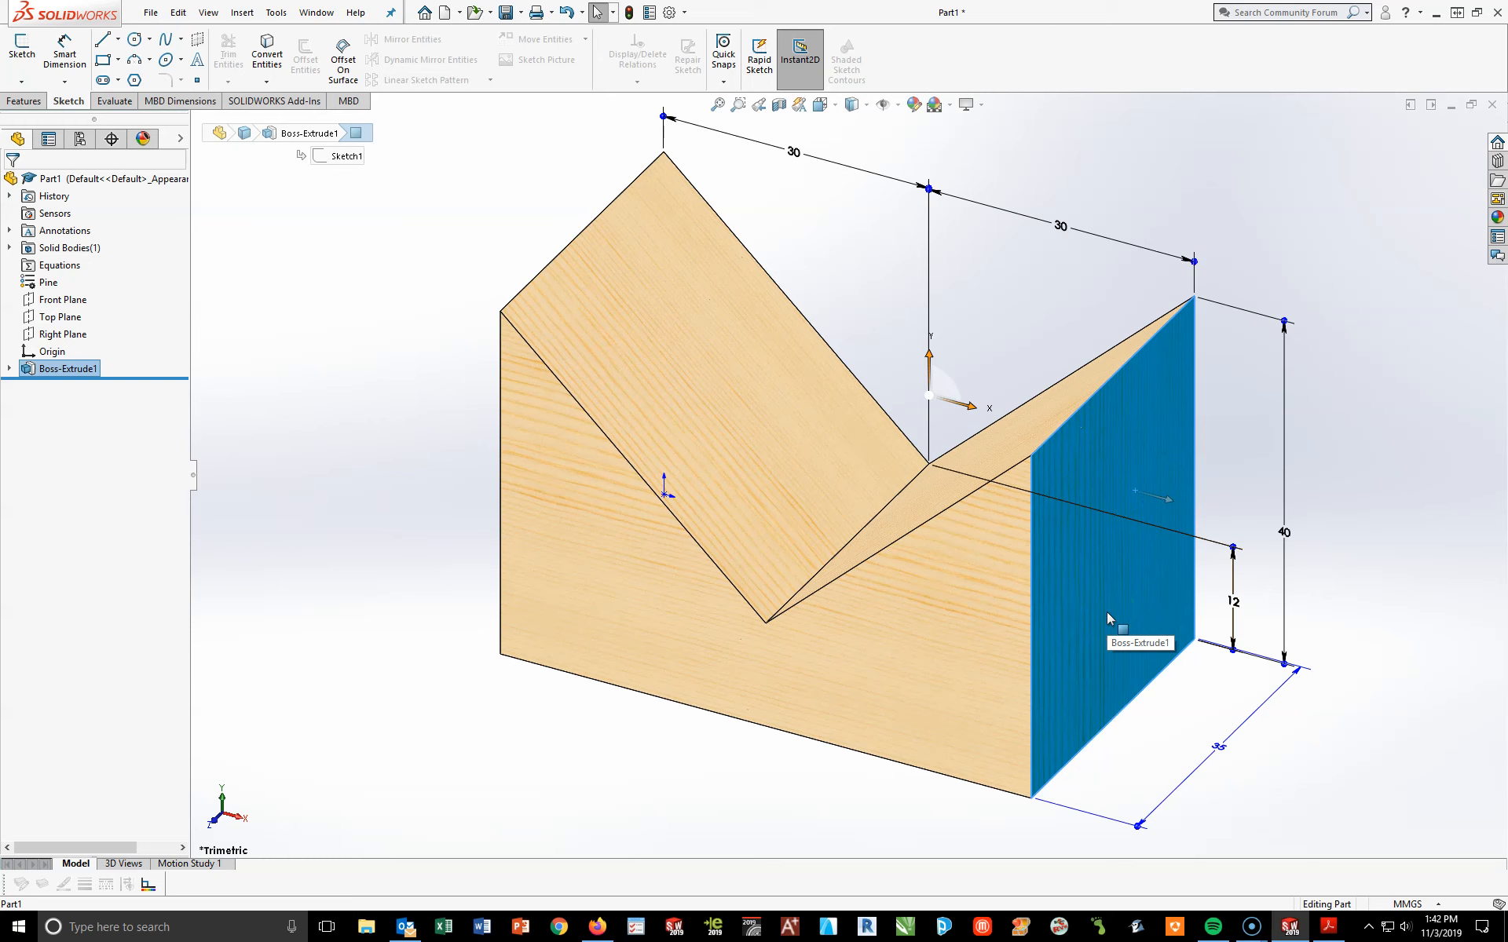
pyautogui.click(22, 52)
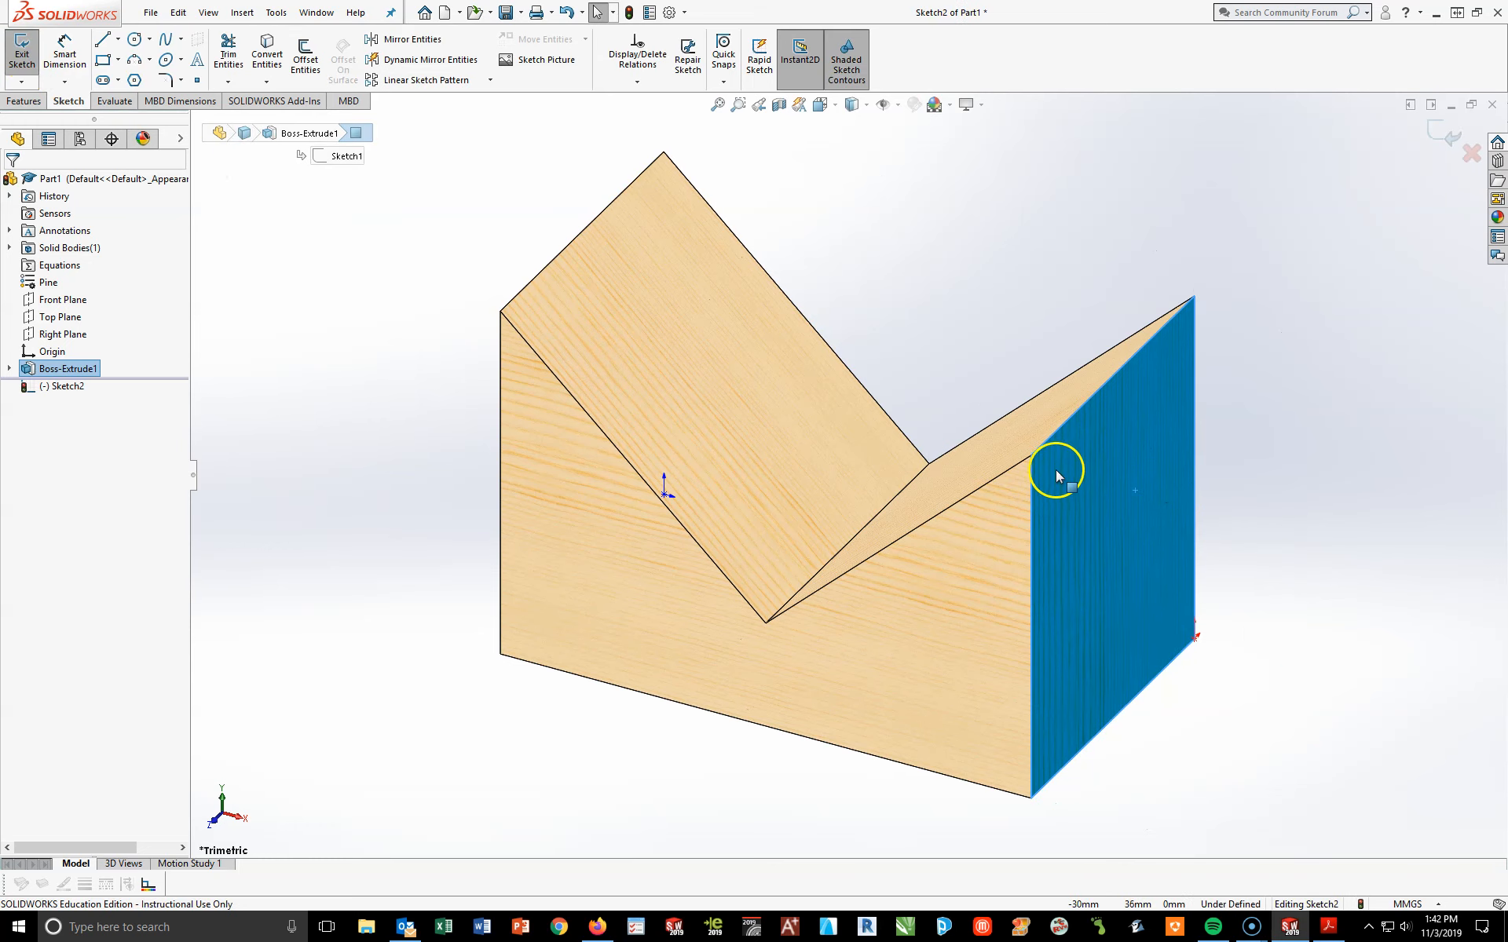
pyautogui.press('space')
pyautogui.click(1471, 578)
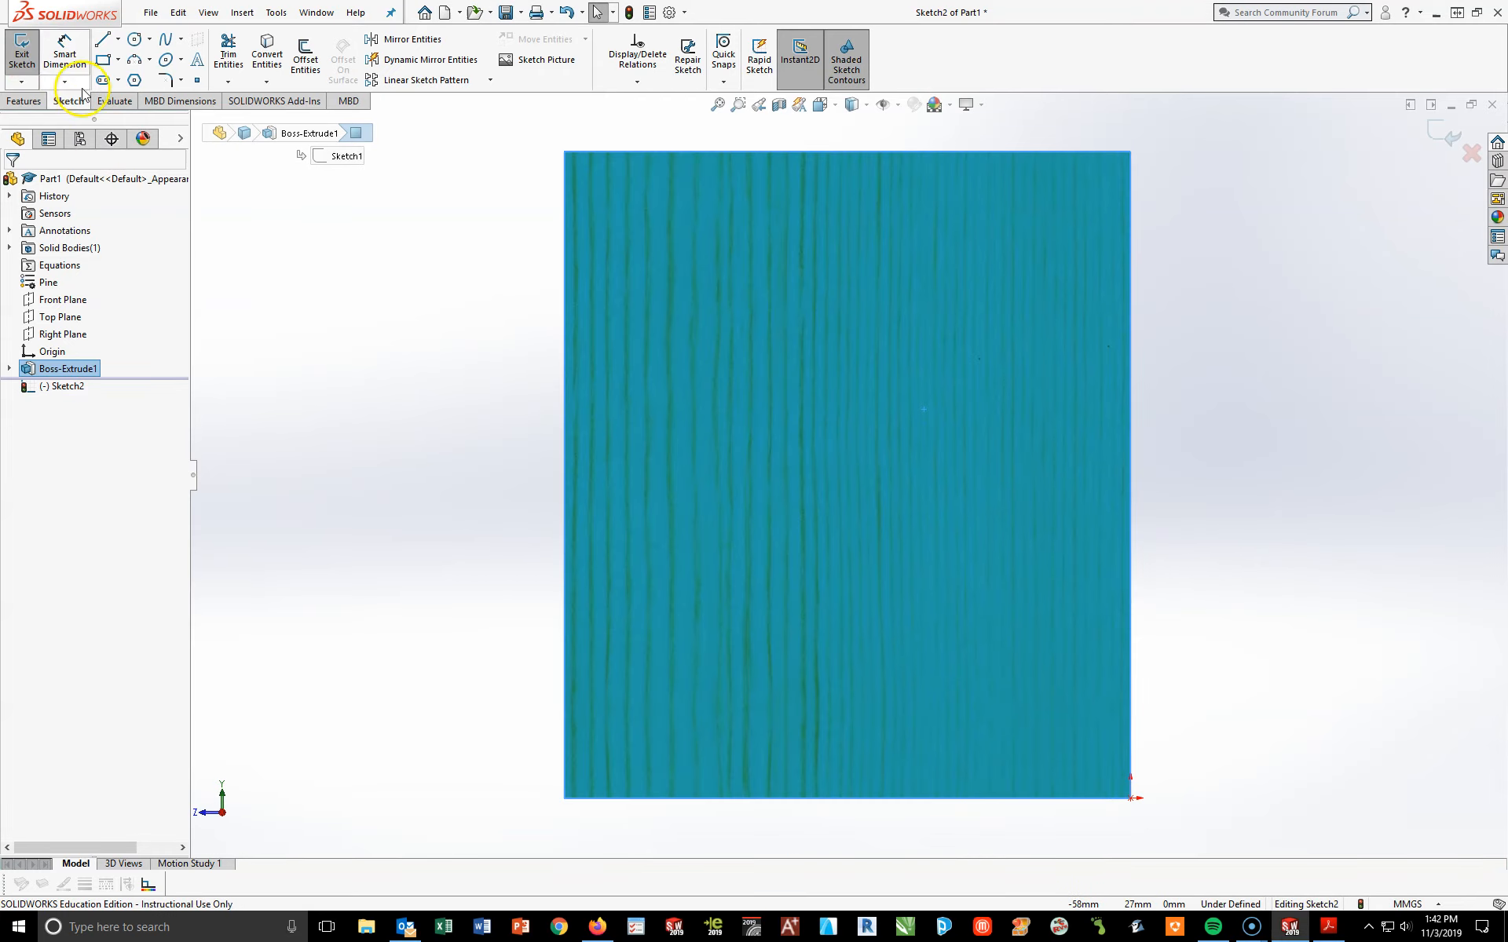
pyautogui.click(103, 41)
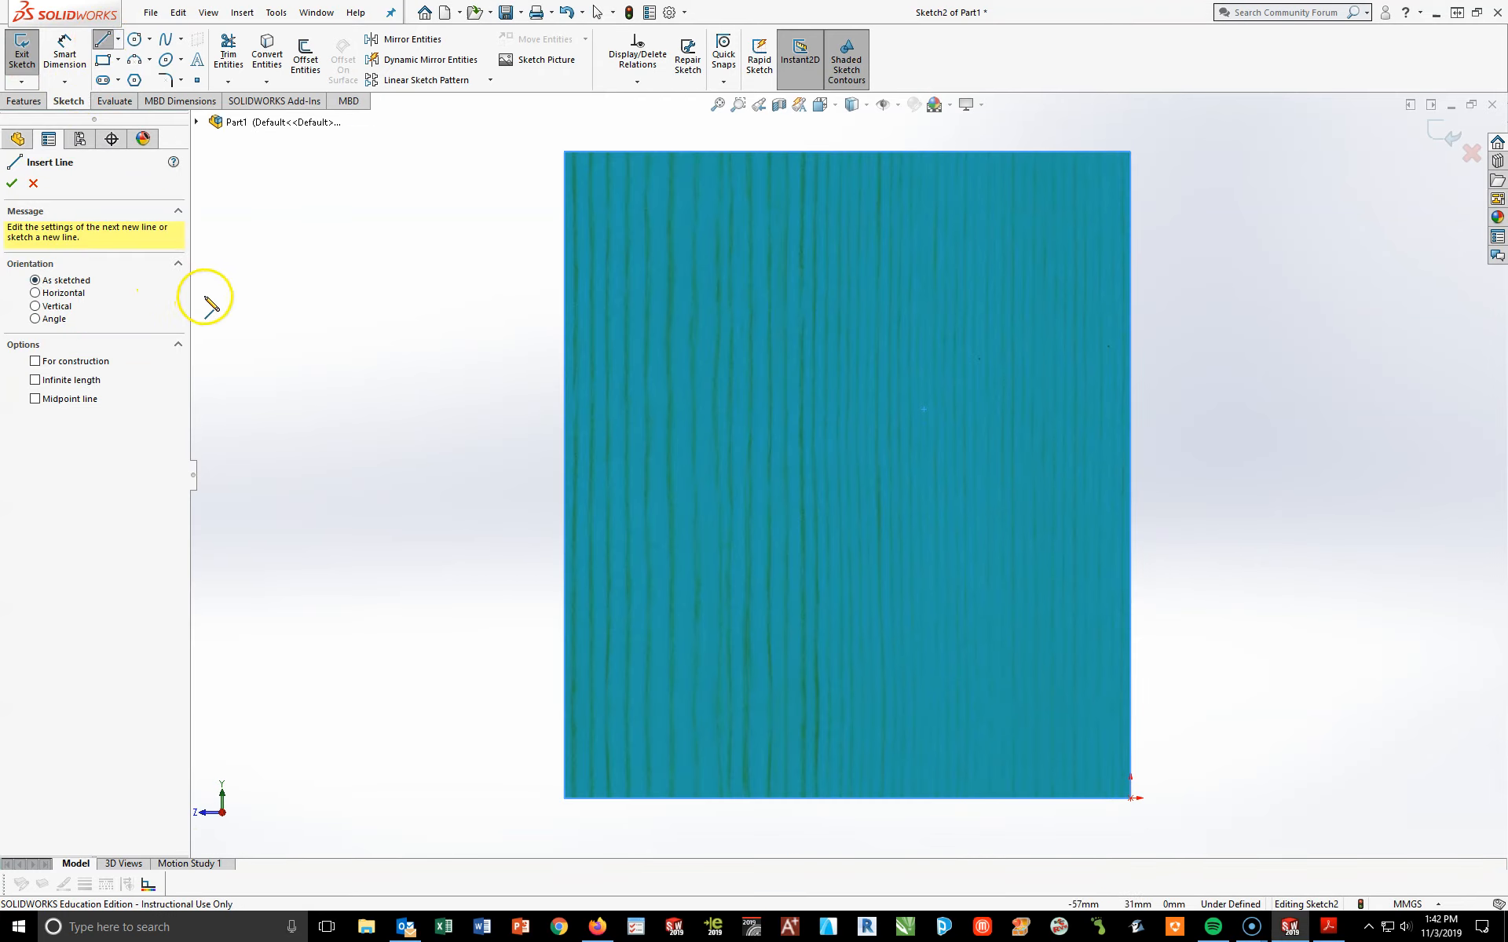
pyautogui.click(1130, 152)
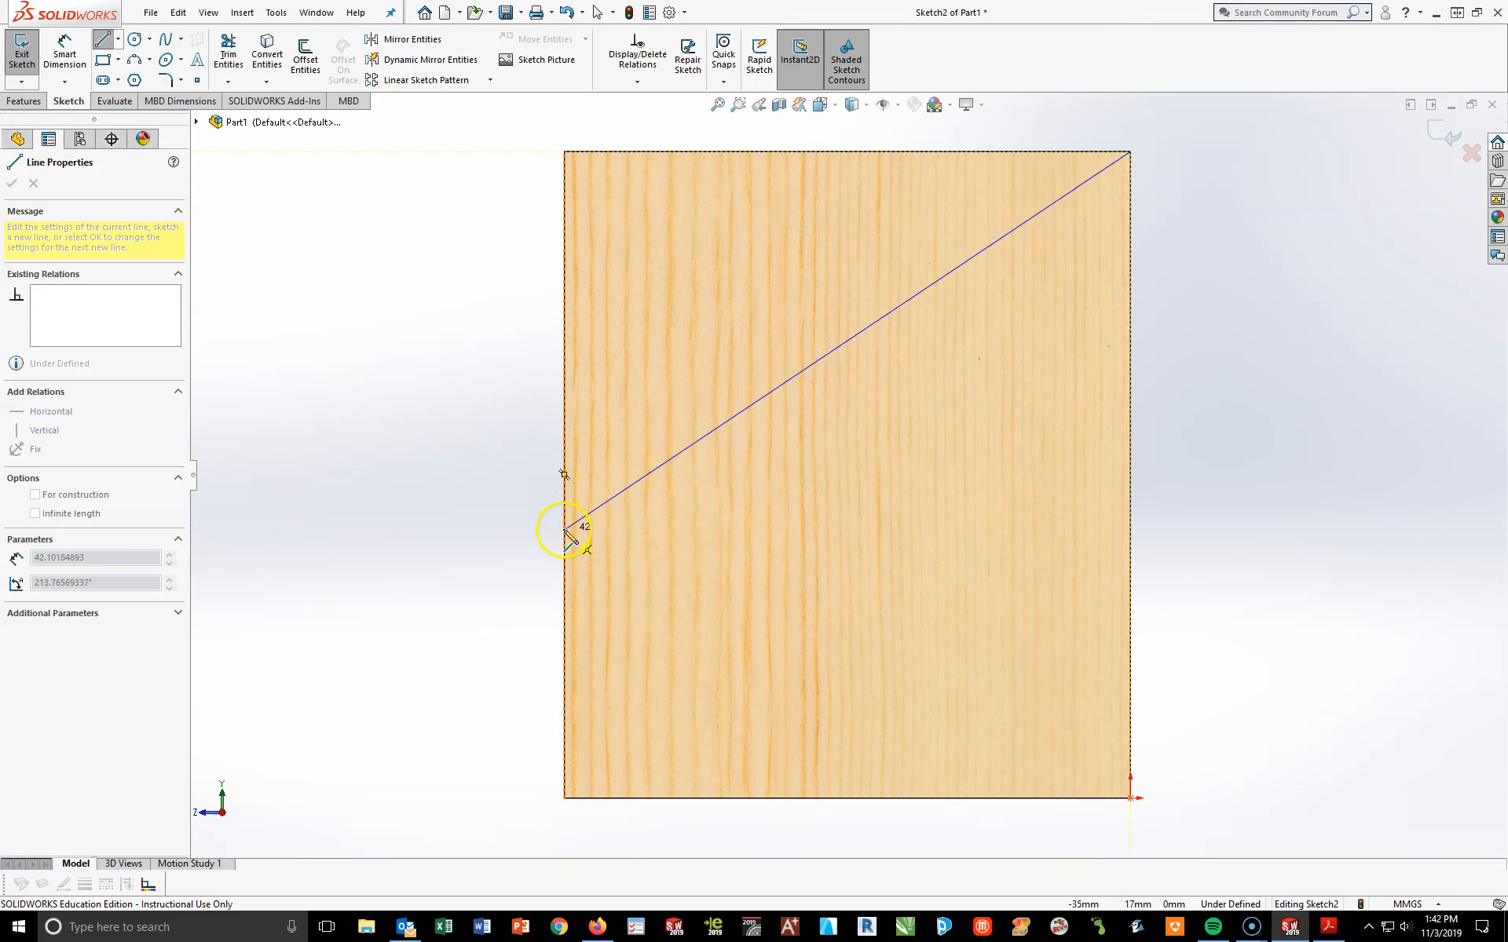
pyautogui.click(566, 641)
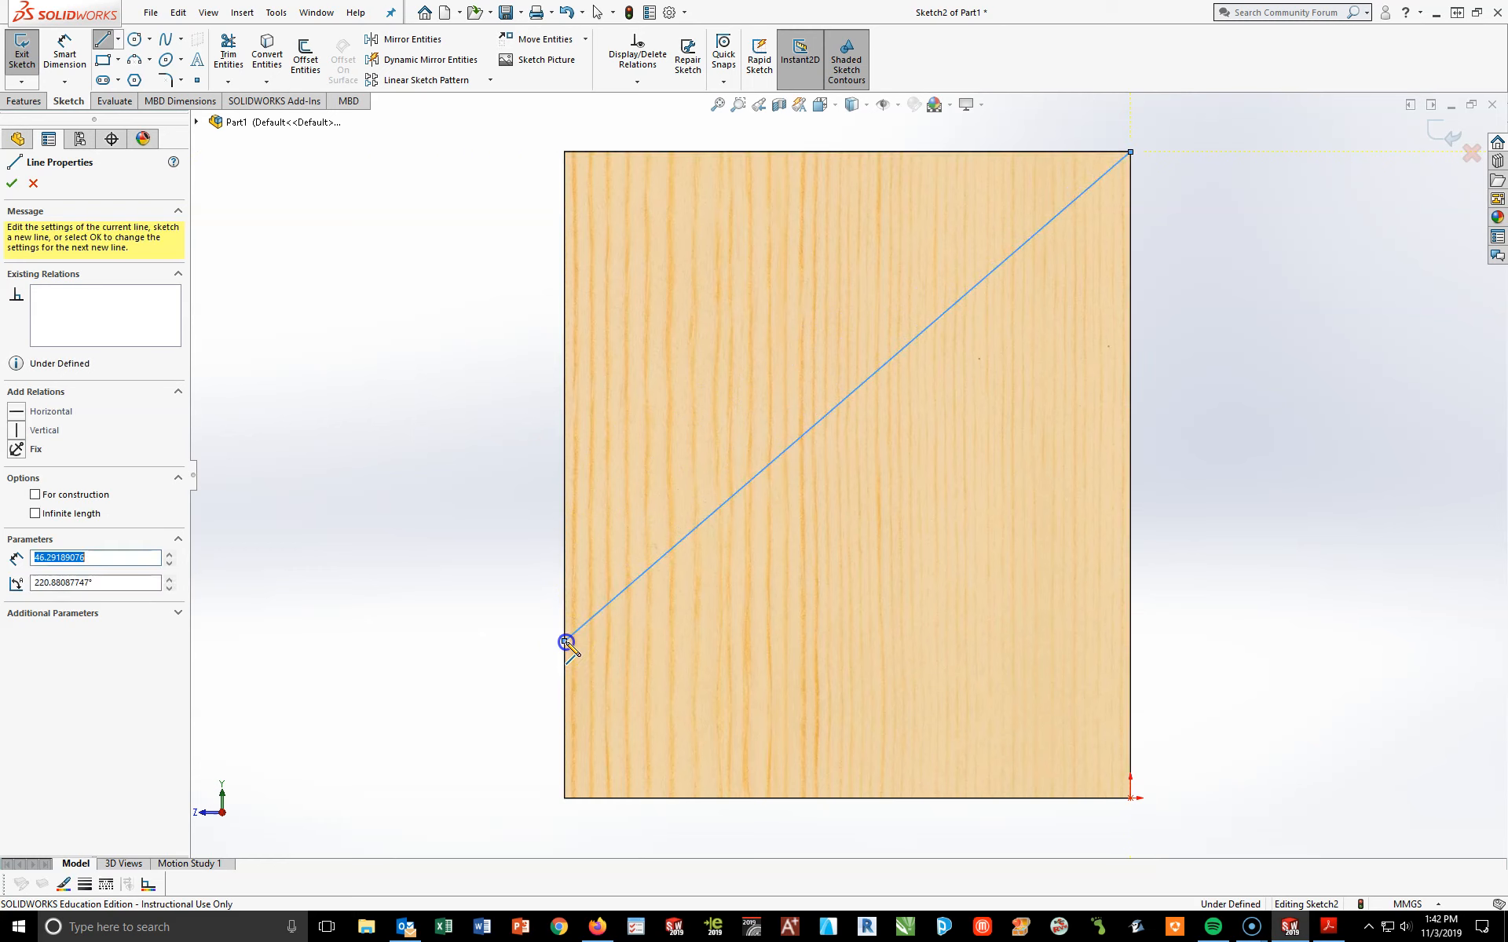
pyautogui.click(565, 798)
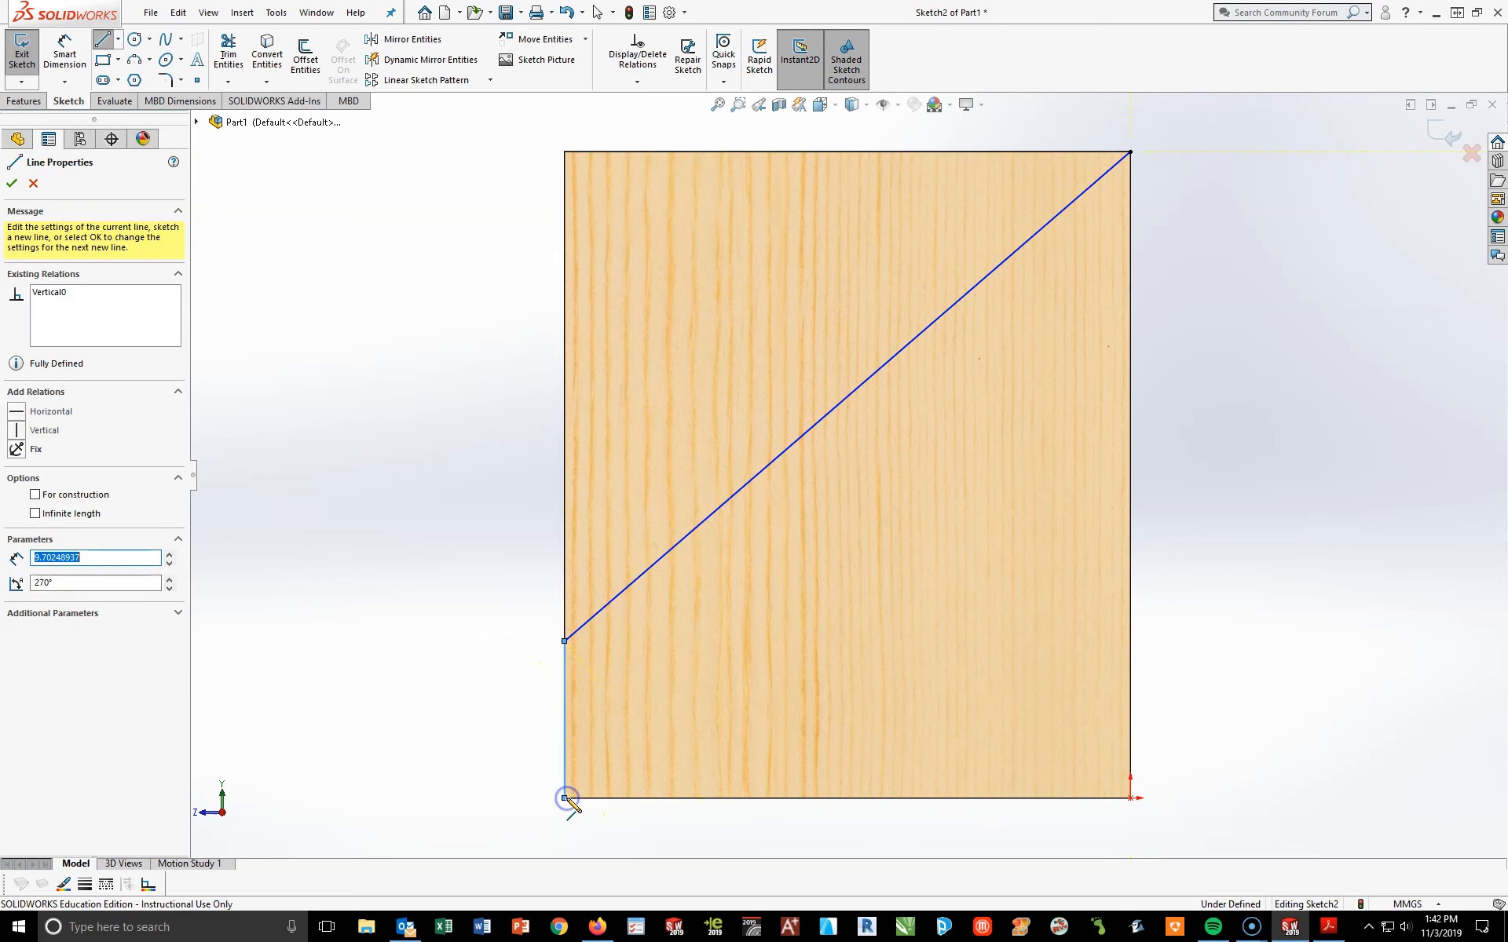
pyautogui.click(1130, 798)
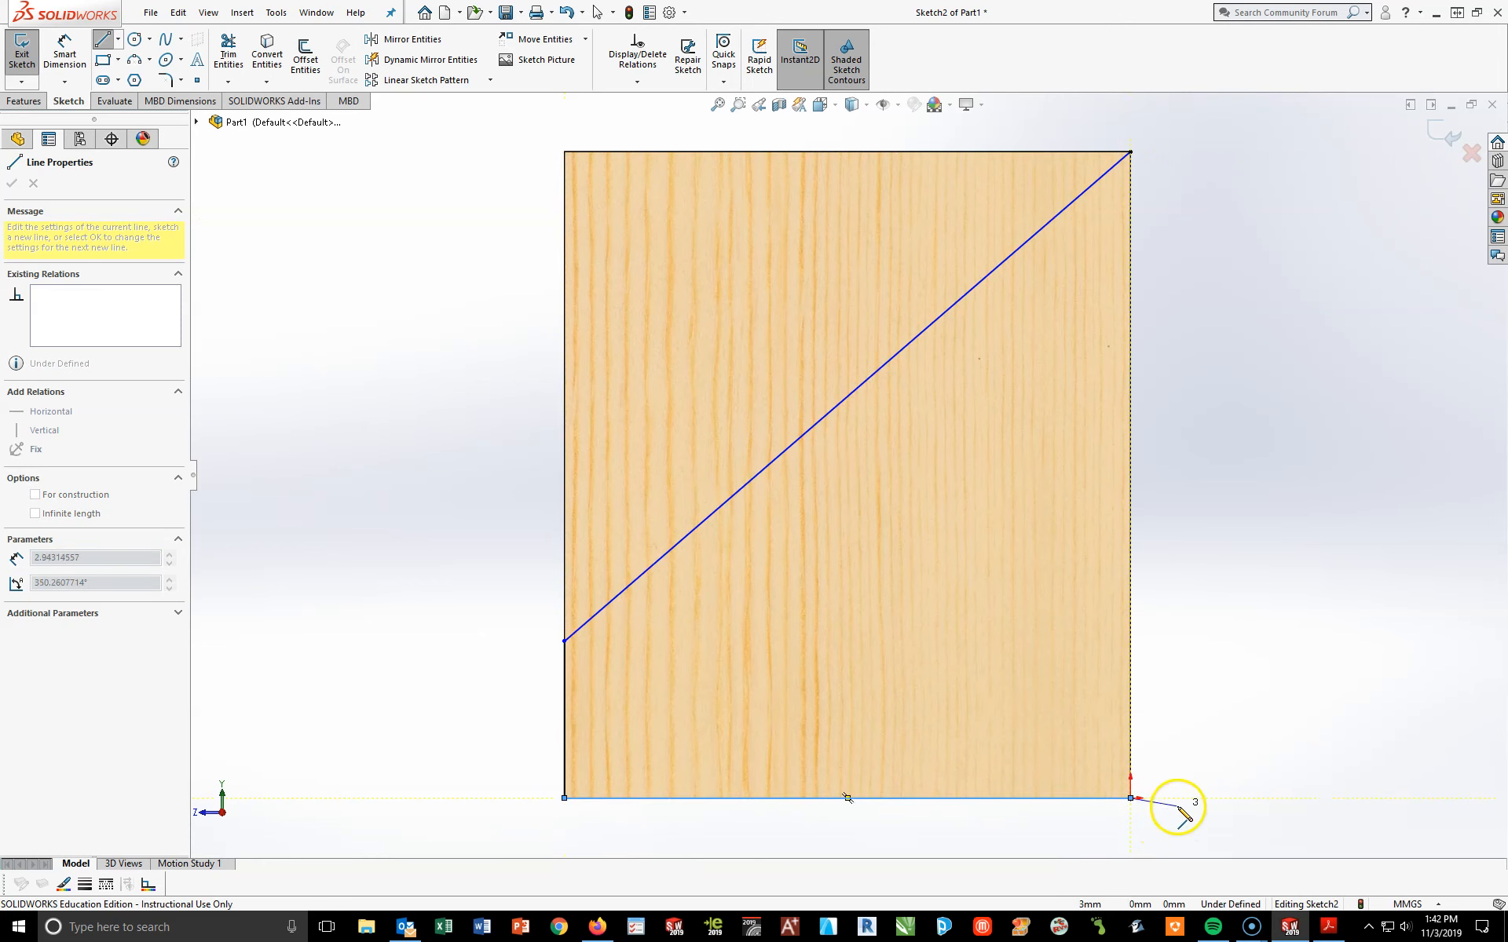
pyautogui.click(1130, 152)
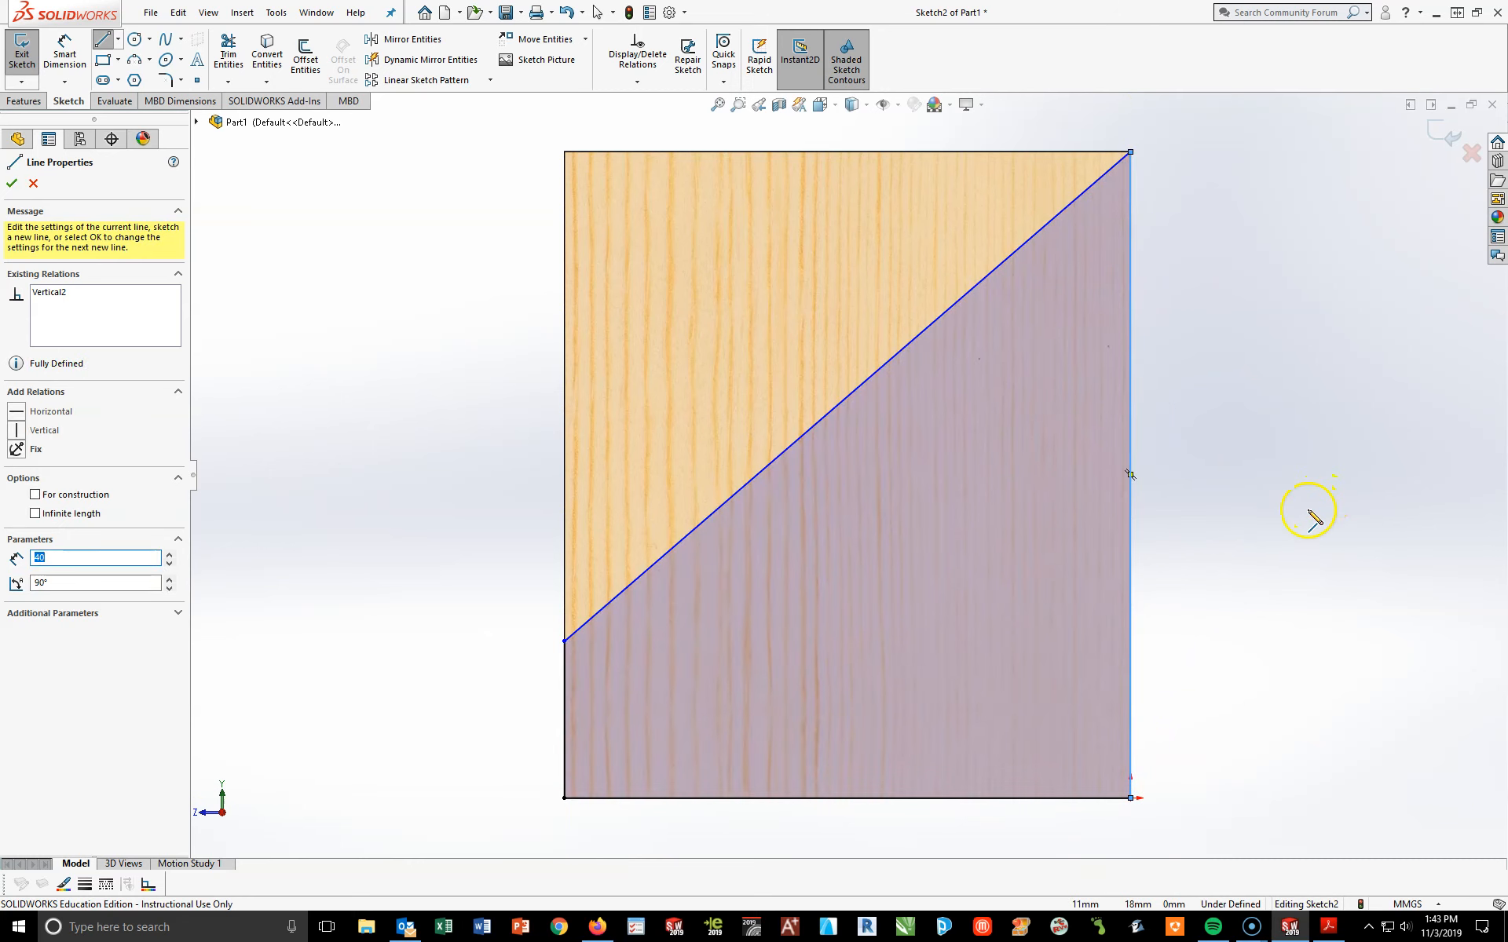
pyautogui.press('Escape')
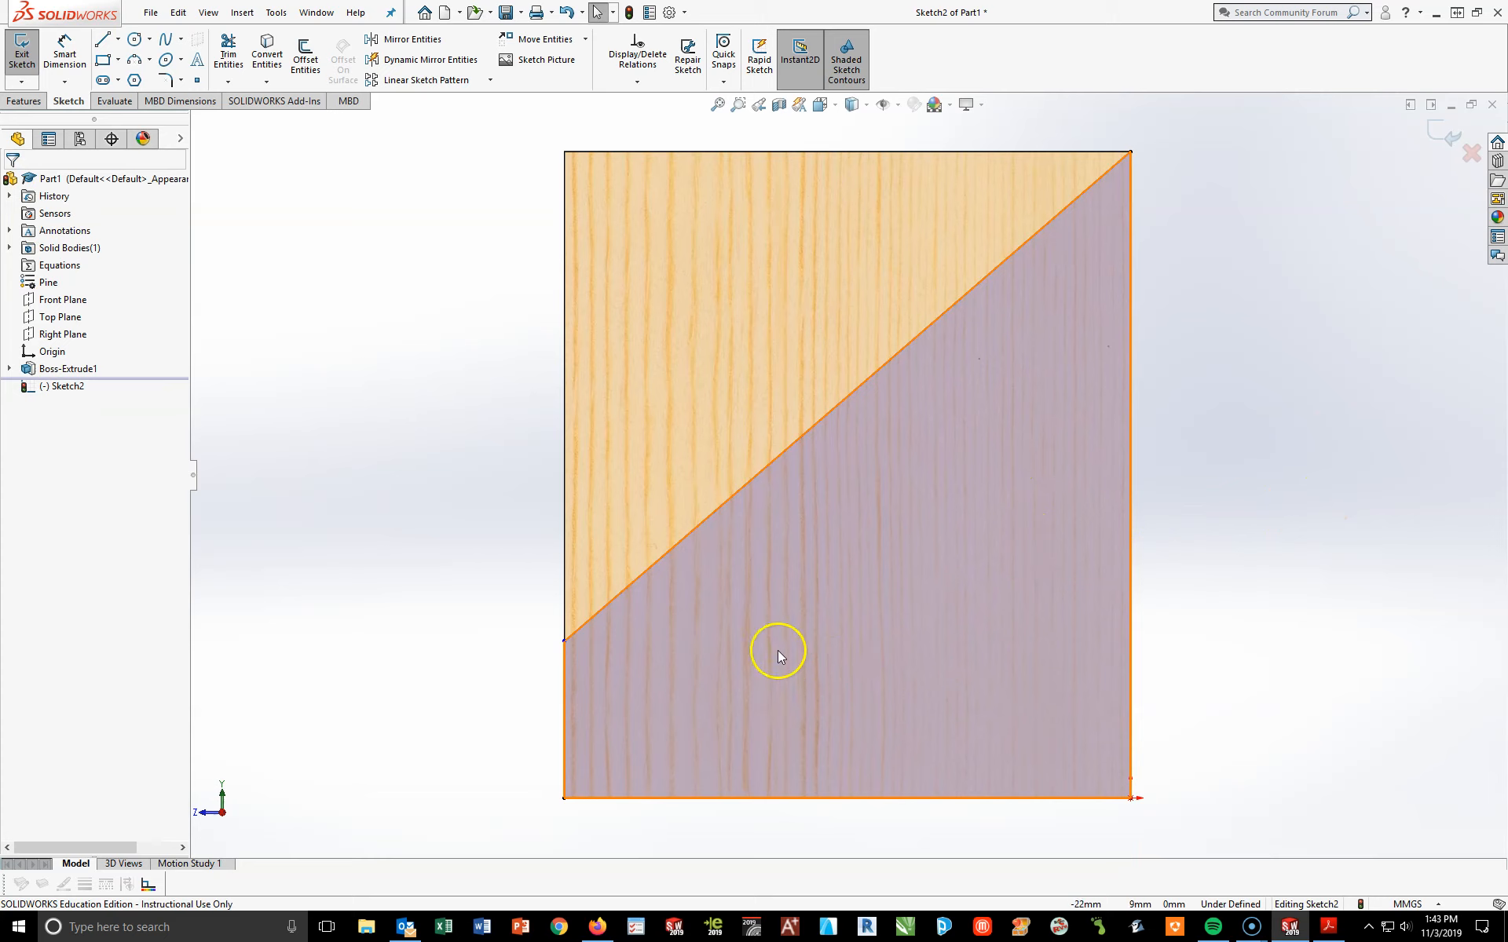
# Dimension the side profile's short vertical front edge and set its height to 12 mm
pyautogui.click(574, 633)
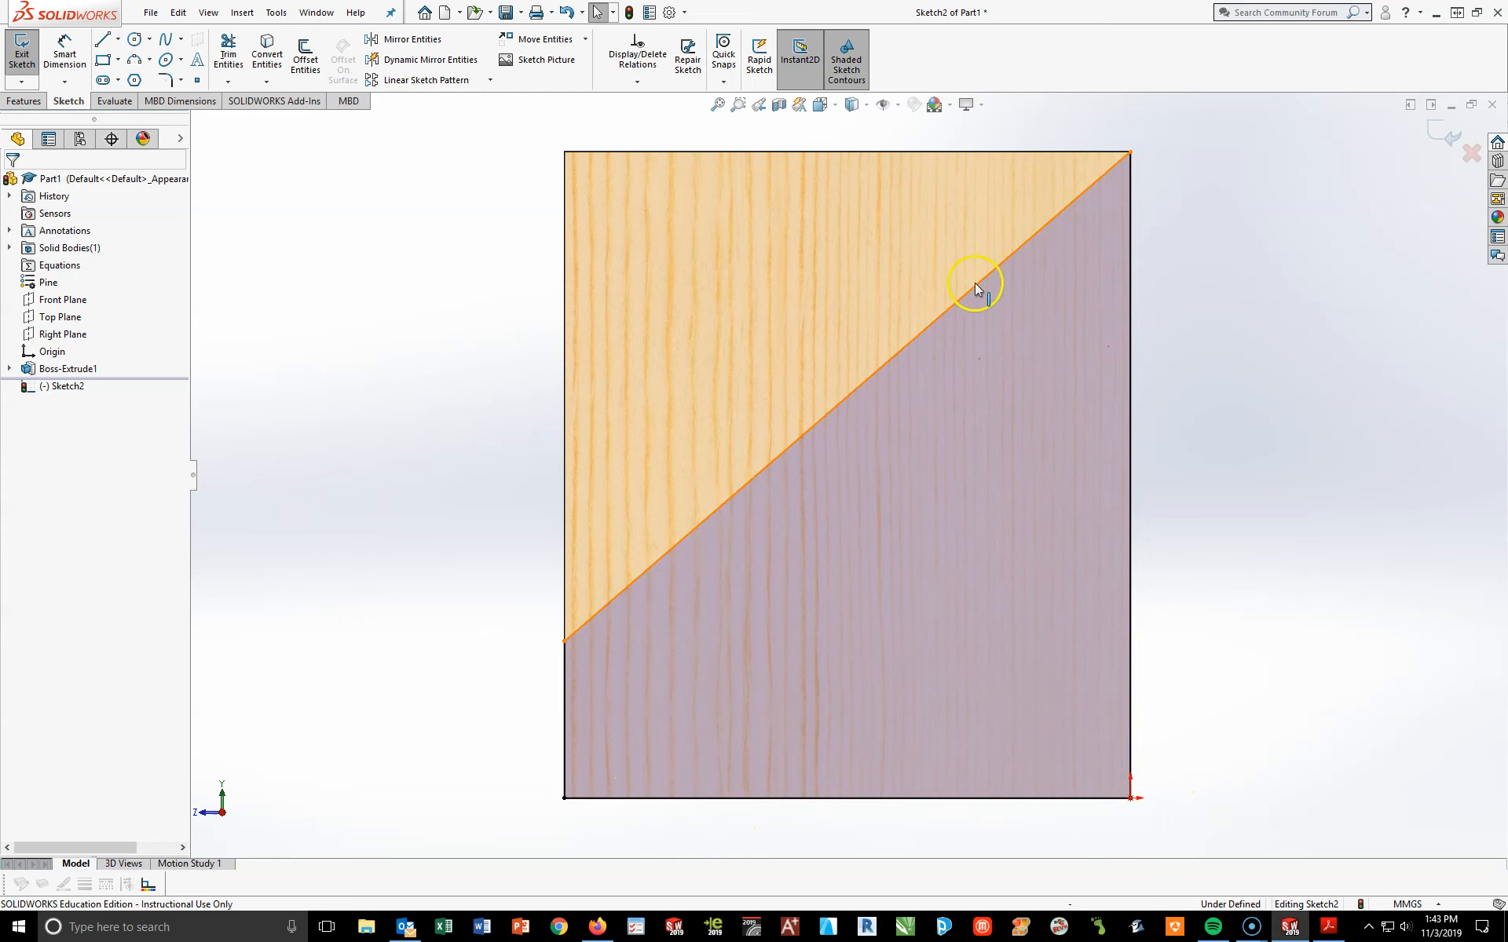
pyautogui.click(73, 49)
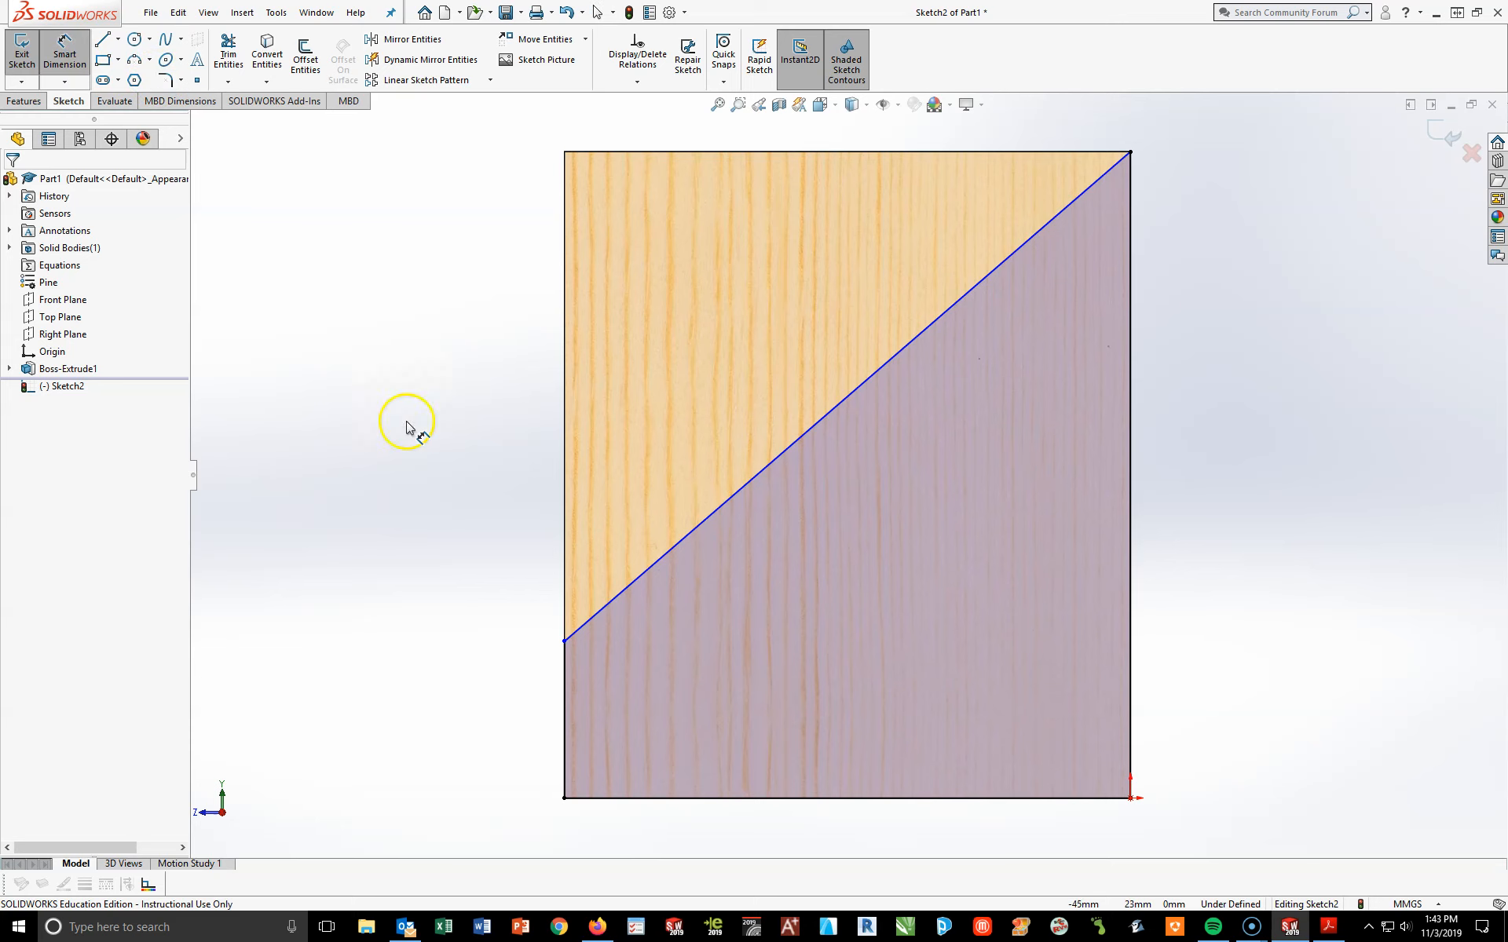
pyautogui.click(566, 729)
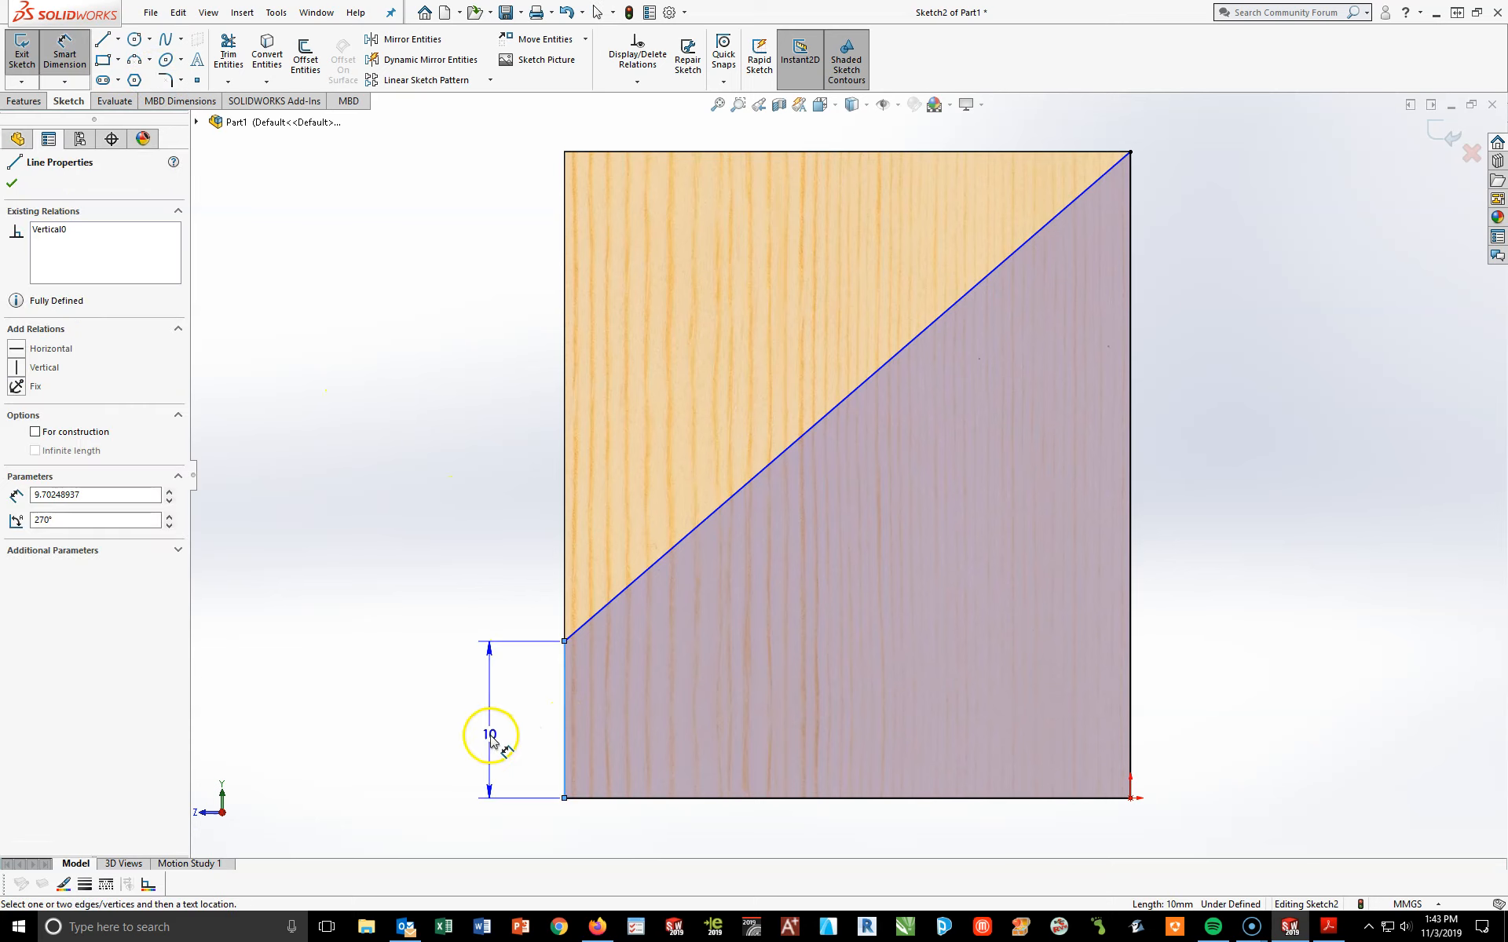
pyautogui.click(493, 719)
pyautogui.write('12')
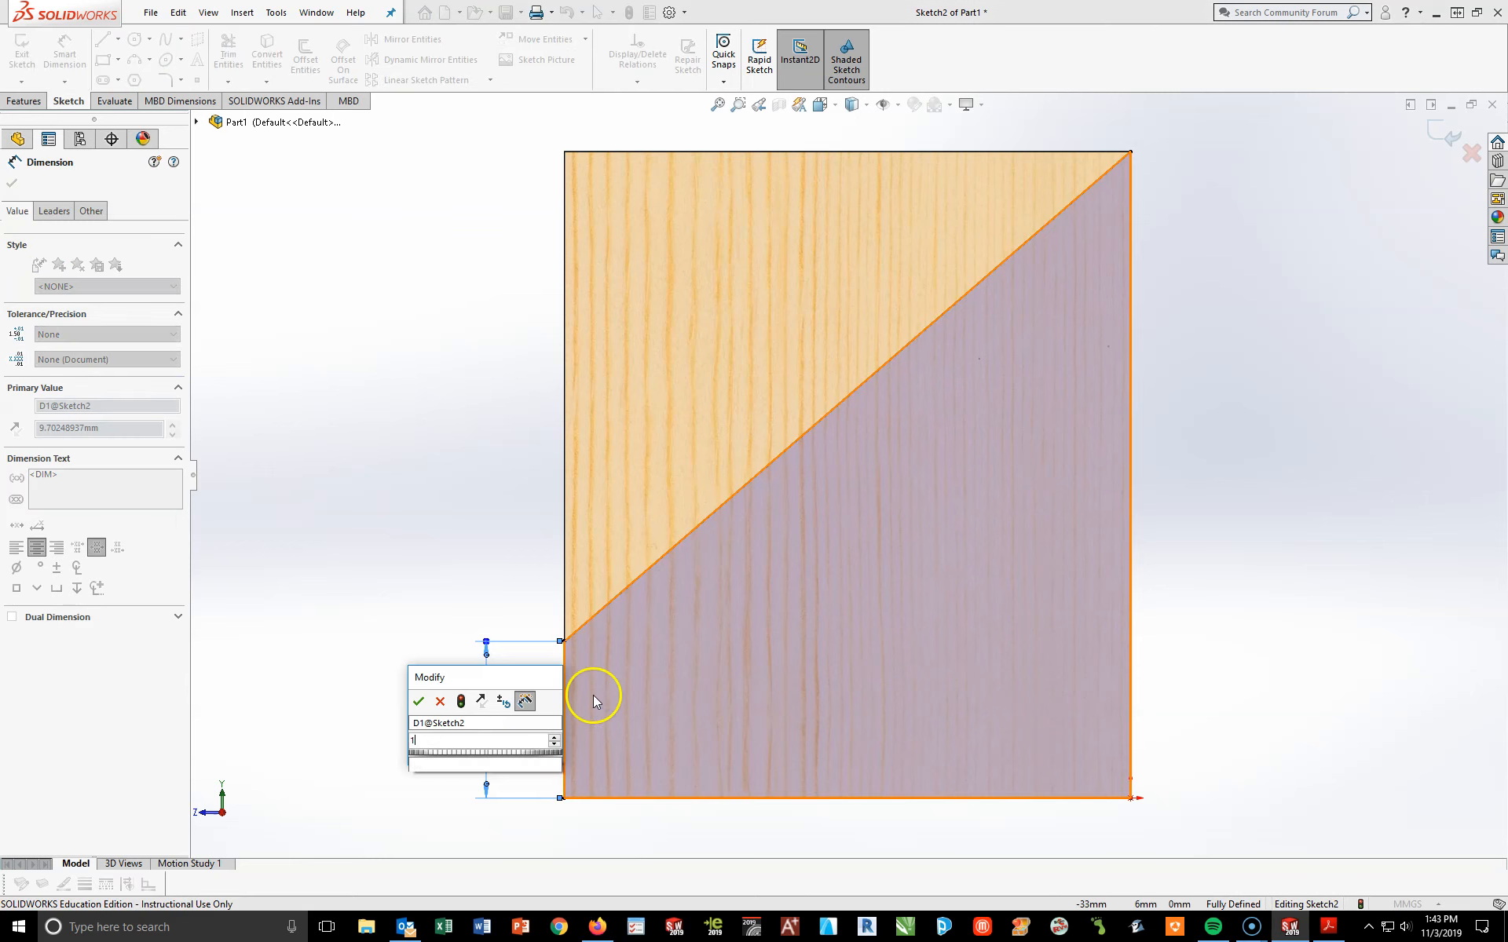
pyautogui.press('Return')
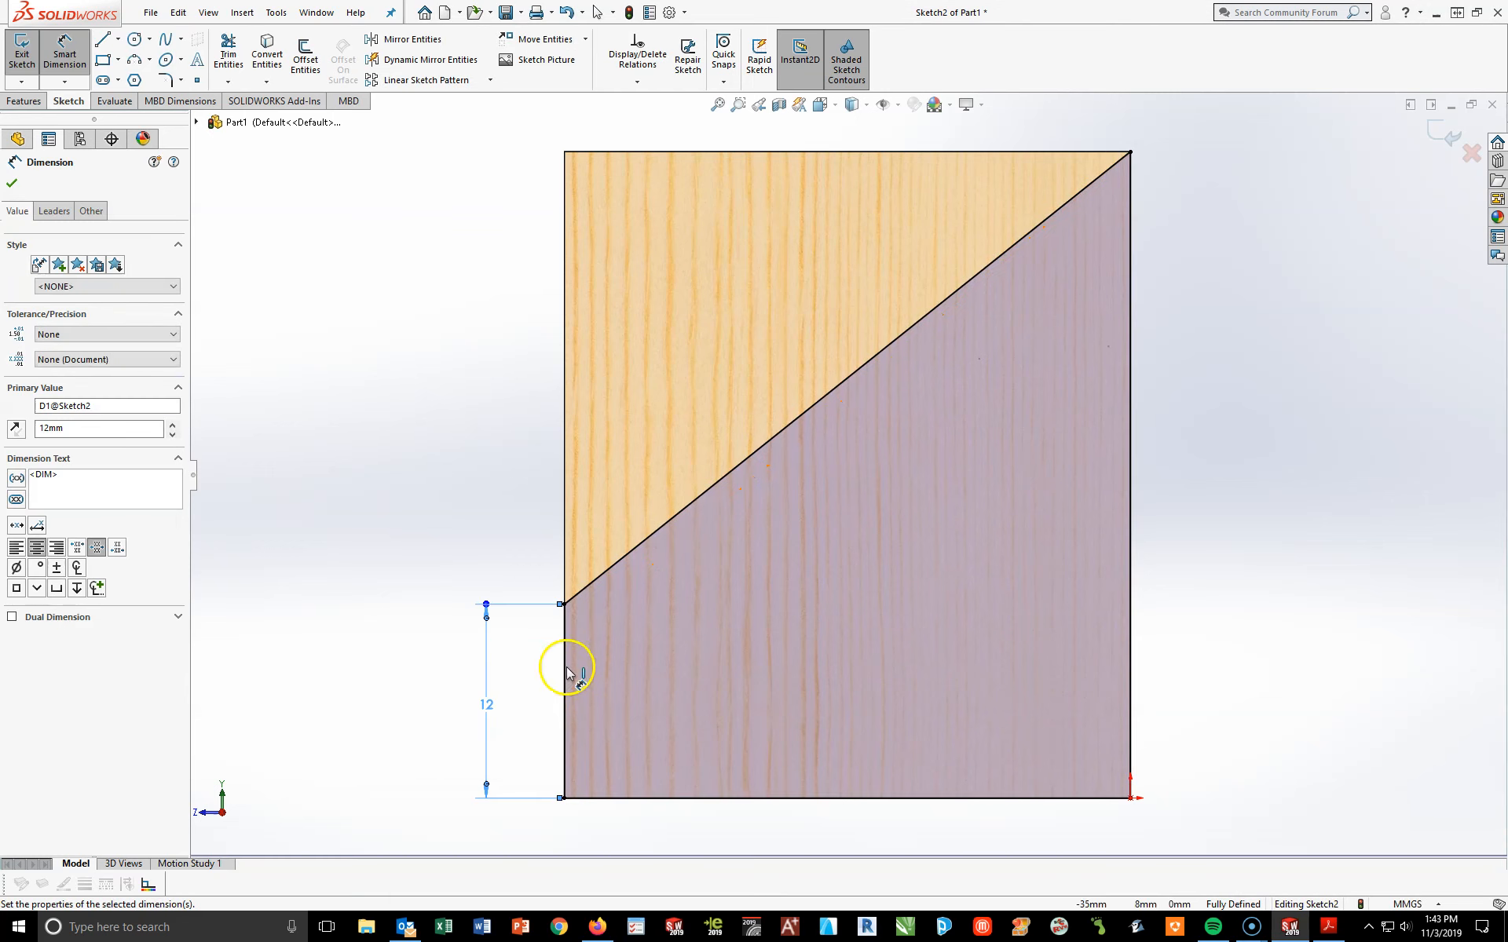
pyautogui.click(1317, 560)
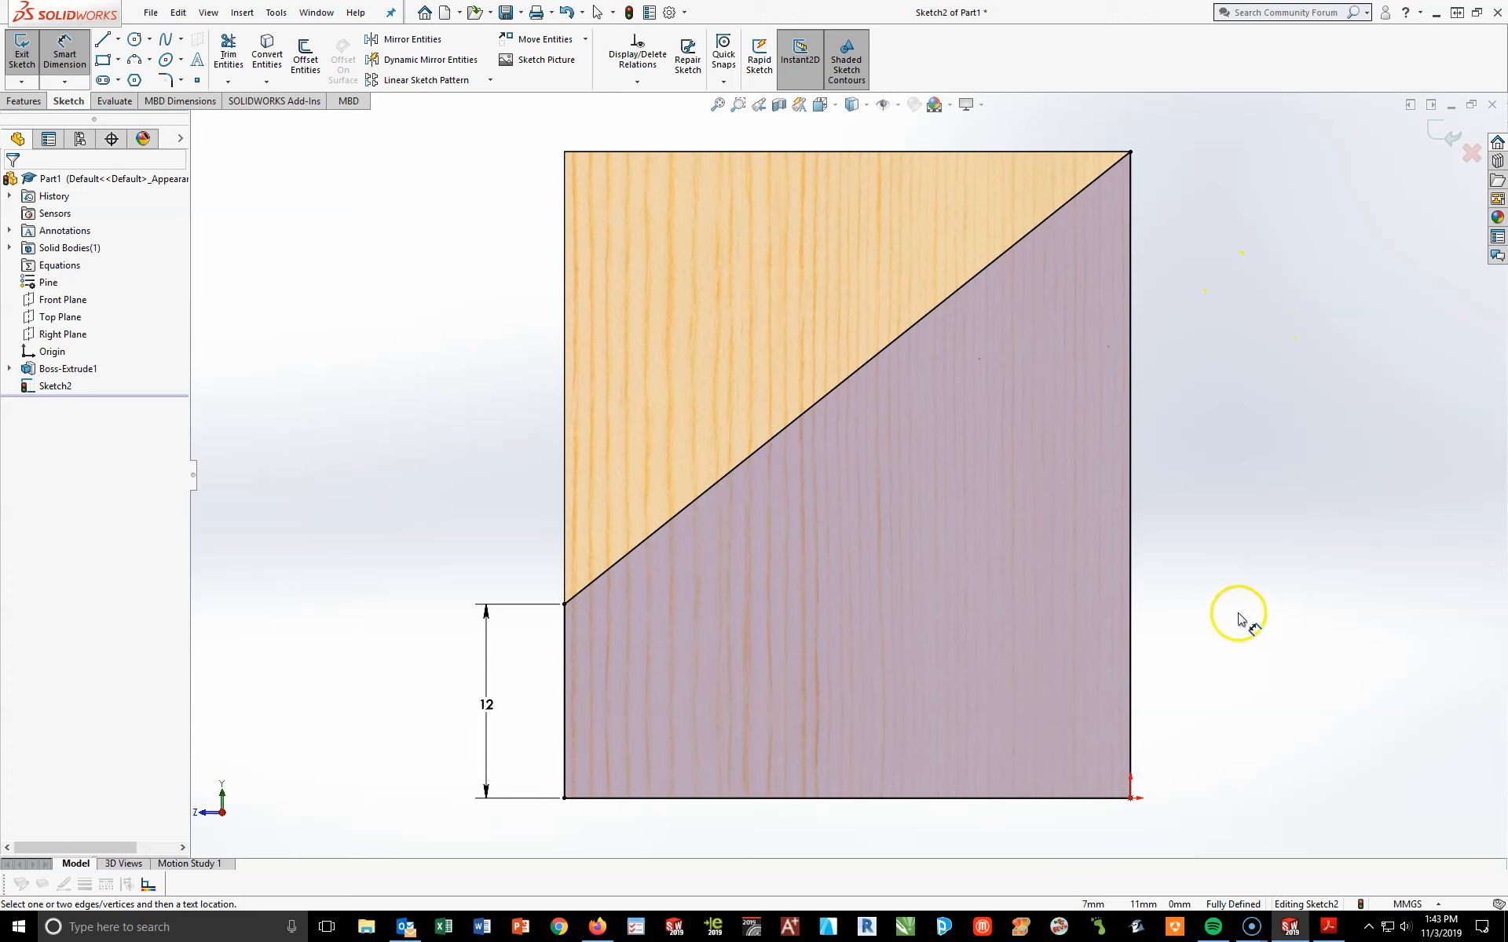
# Extrude the sloped side profile as a boss in the reversed direction into the block, with end condition Up To Next and the result merged
pyautogui.press('space')
pyautogui.click(1296, 581)
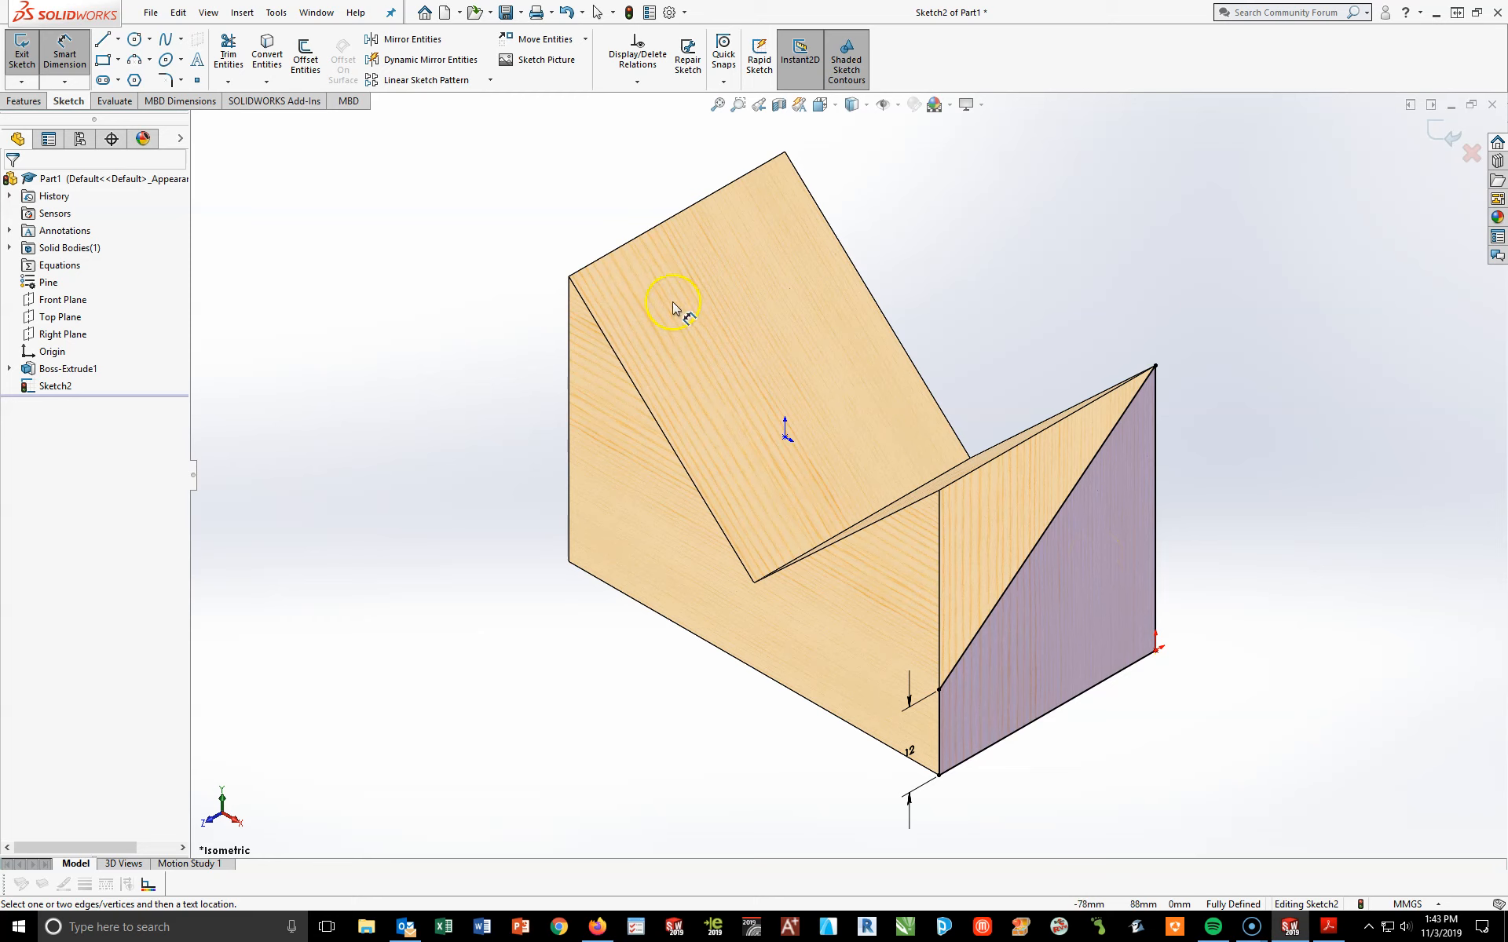
pyautogui.click(21, 103)
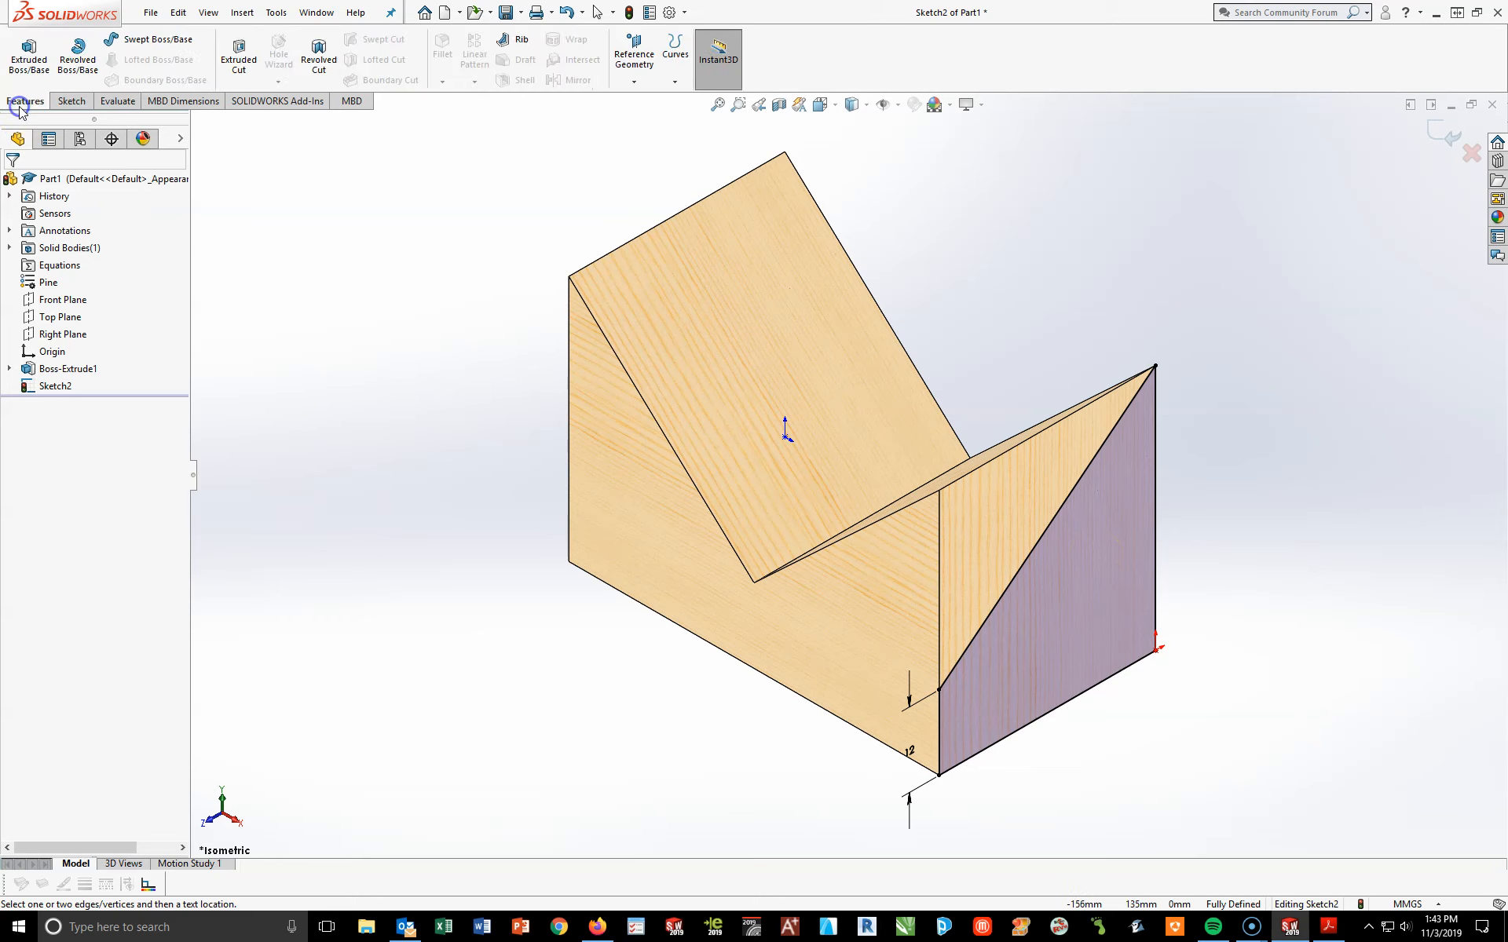
pyautogui.click(27, 53)
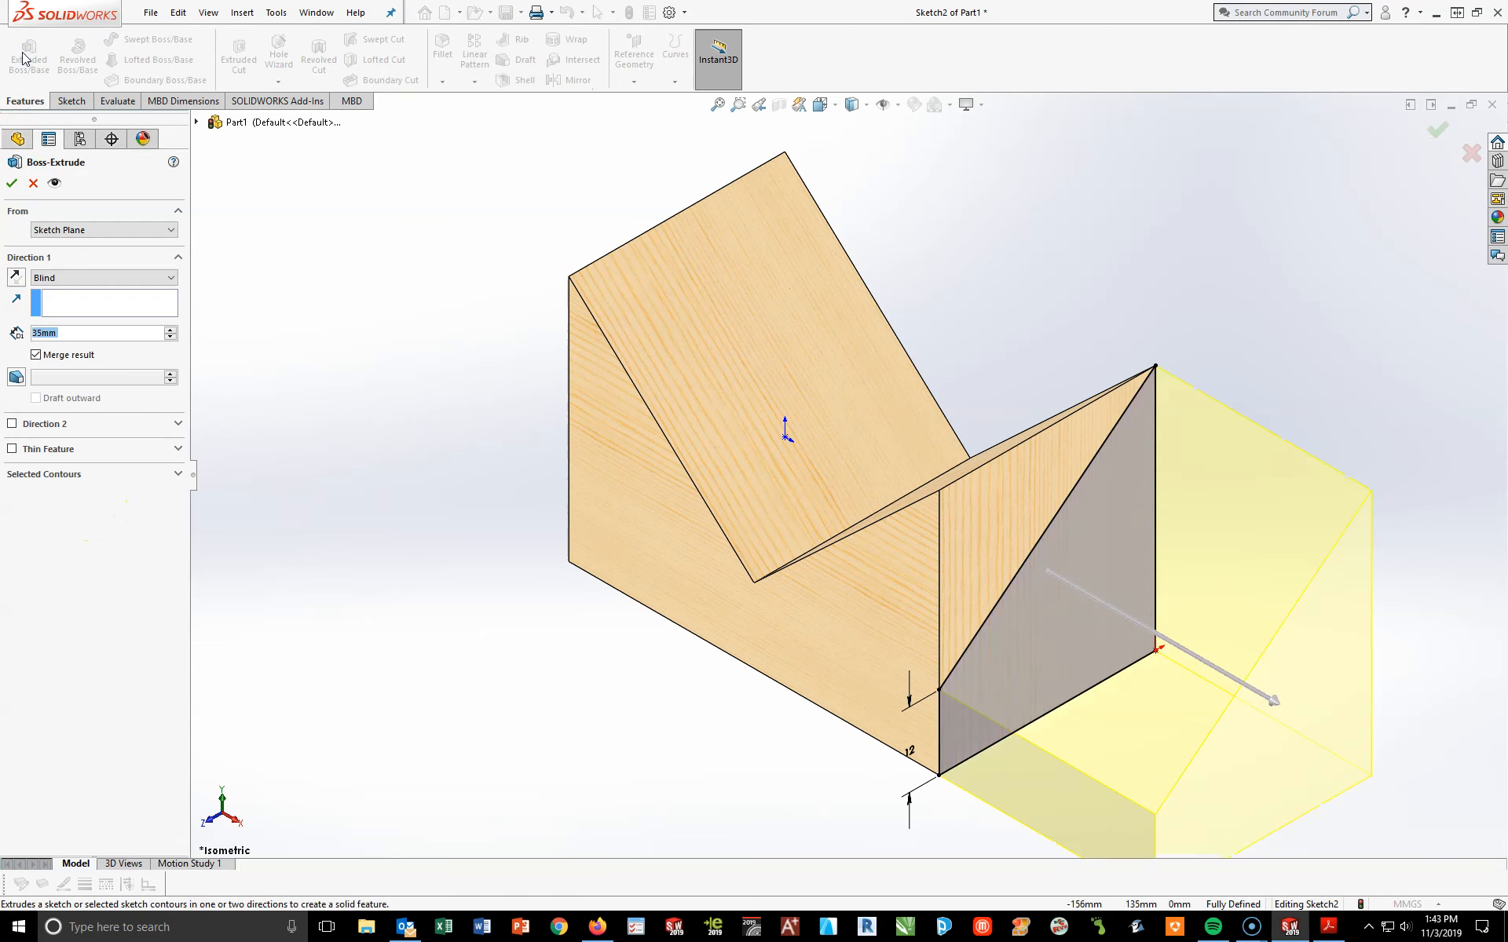
pyautogui.scroll(1, 1090, 699)
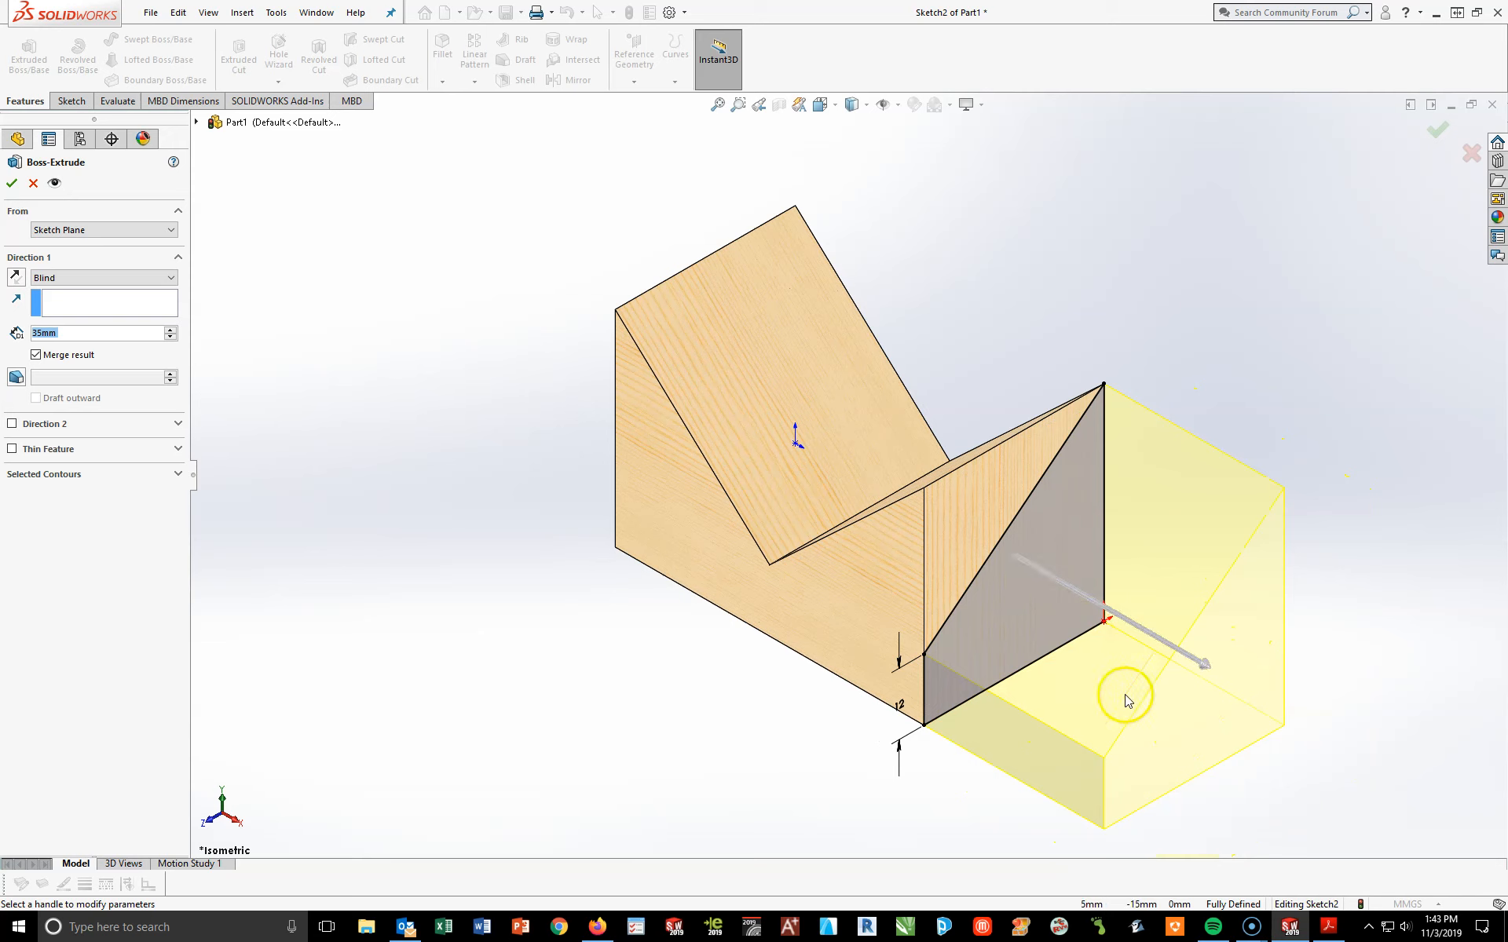
pyautogui.click(1208, 668)
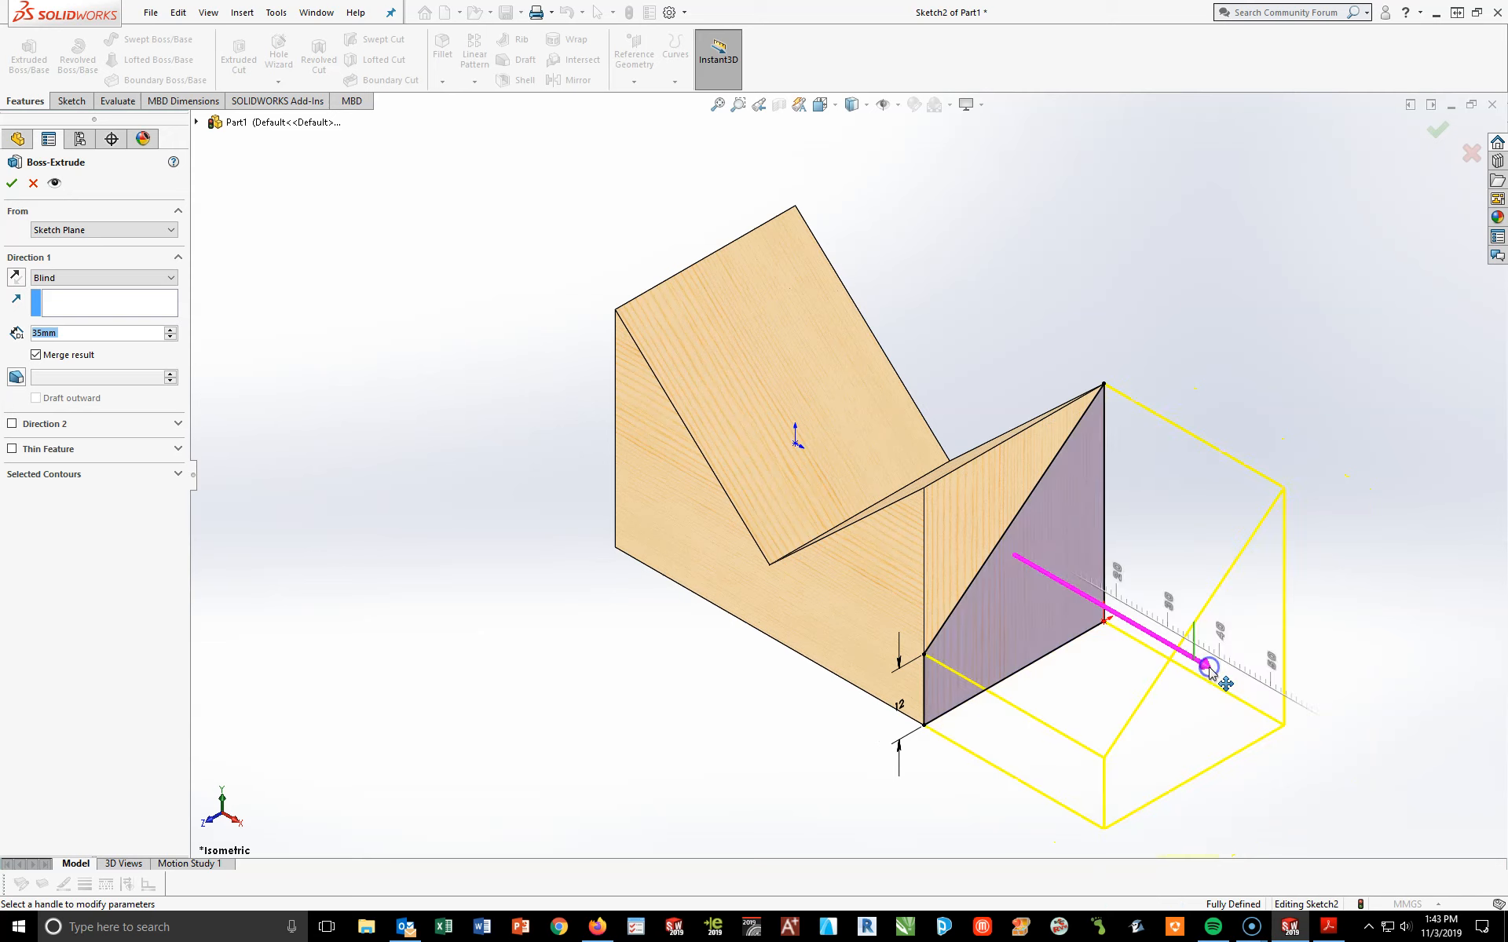
pyautogui.click(1209, 667)
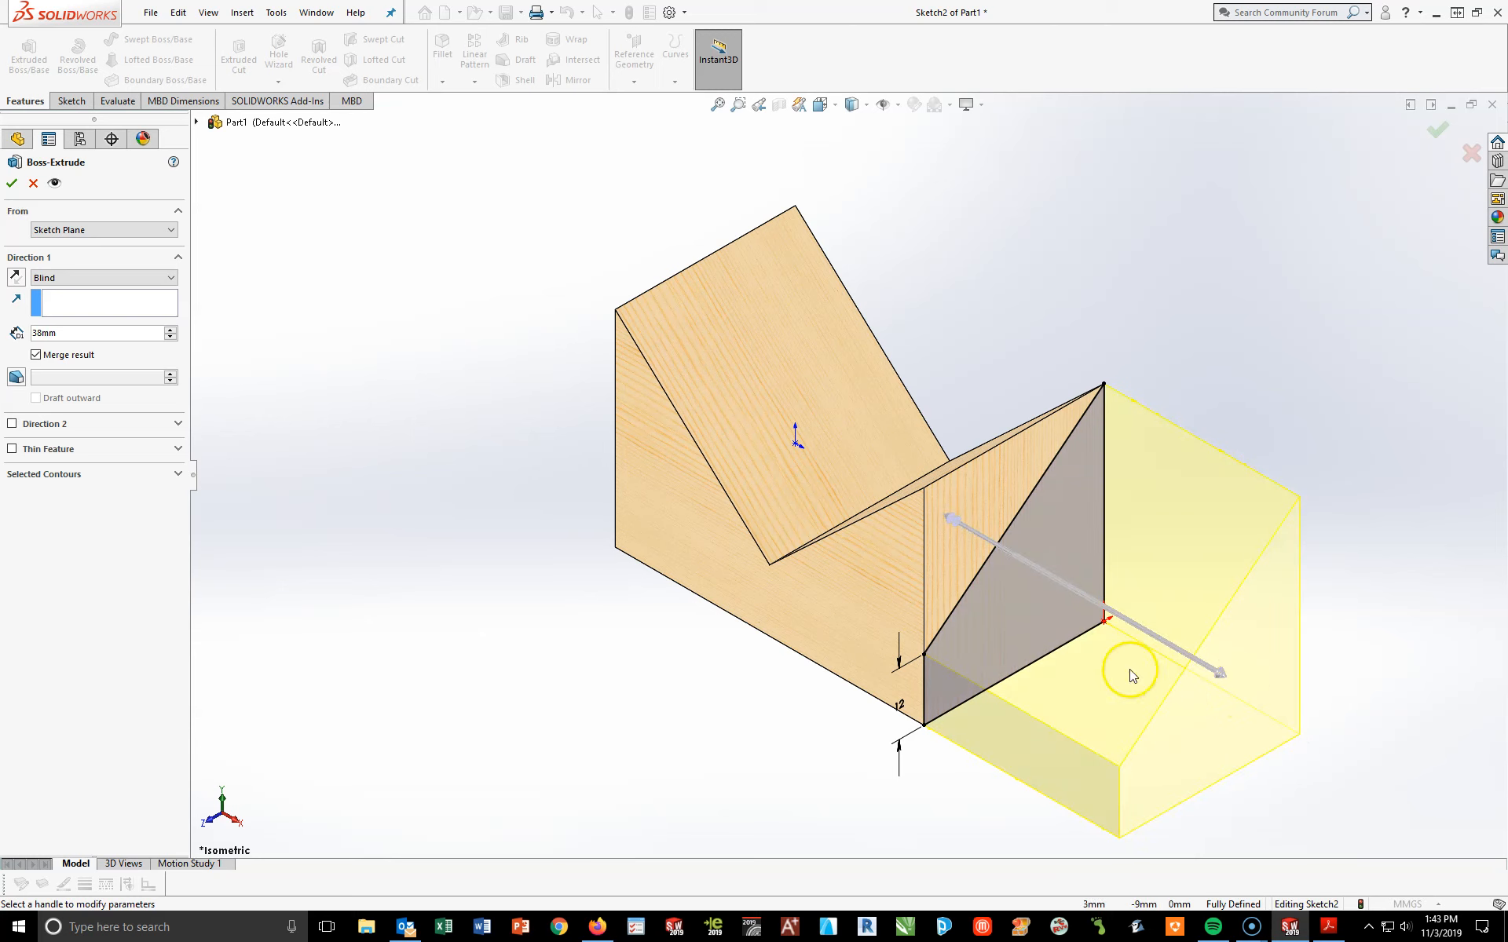
pyautogui.click(15, 278)
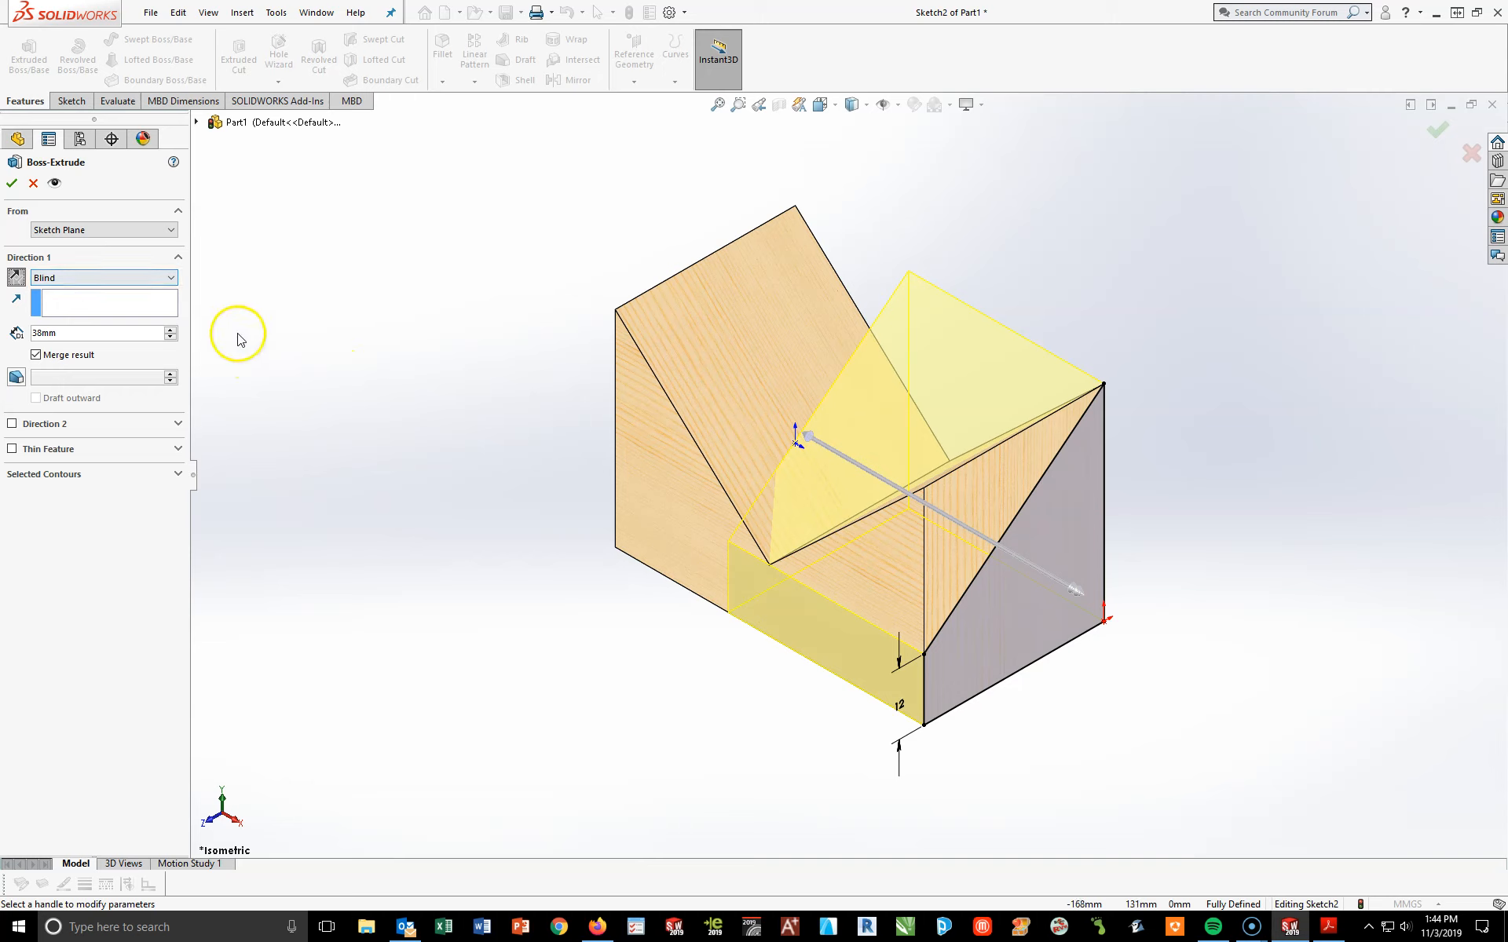
pyautogui.click(170, 278)
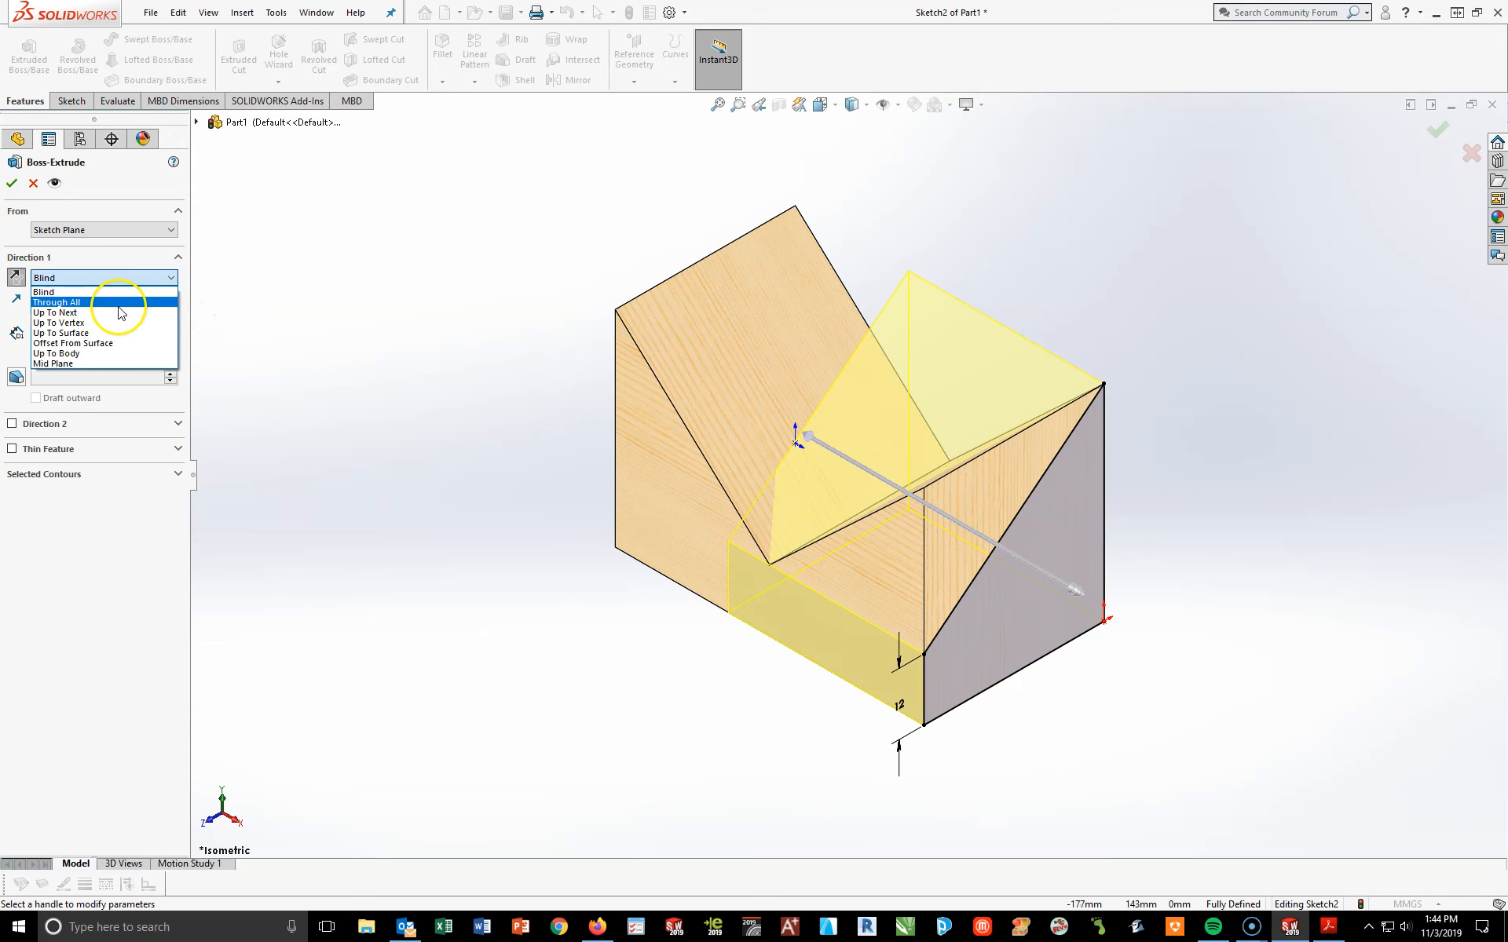
pyautogui.click(55, 313)
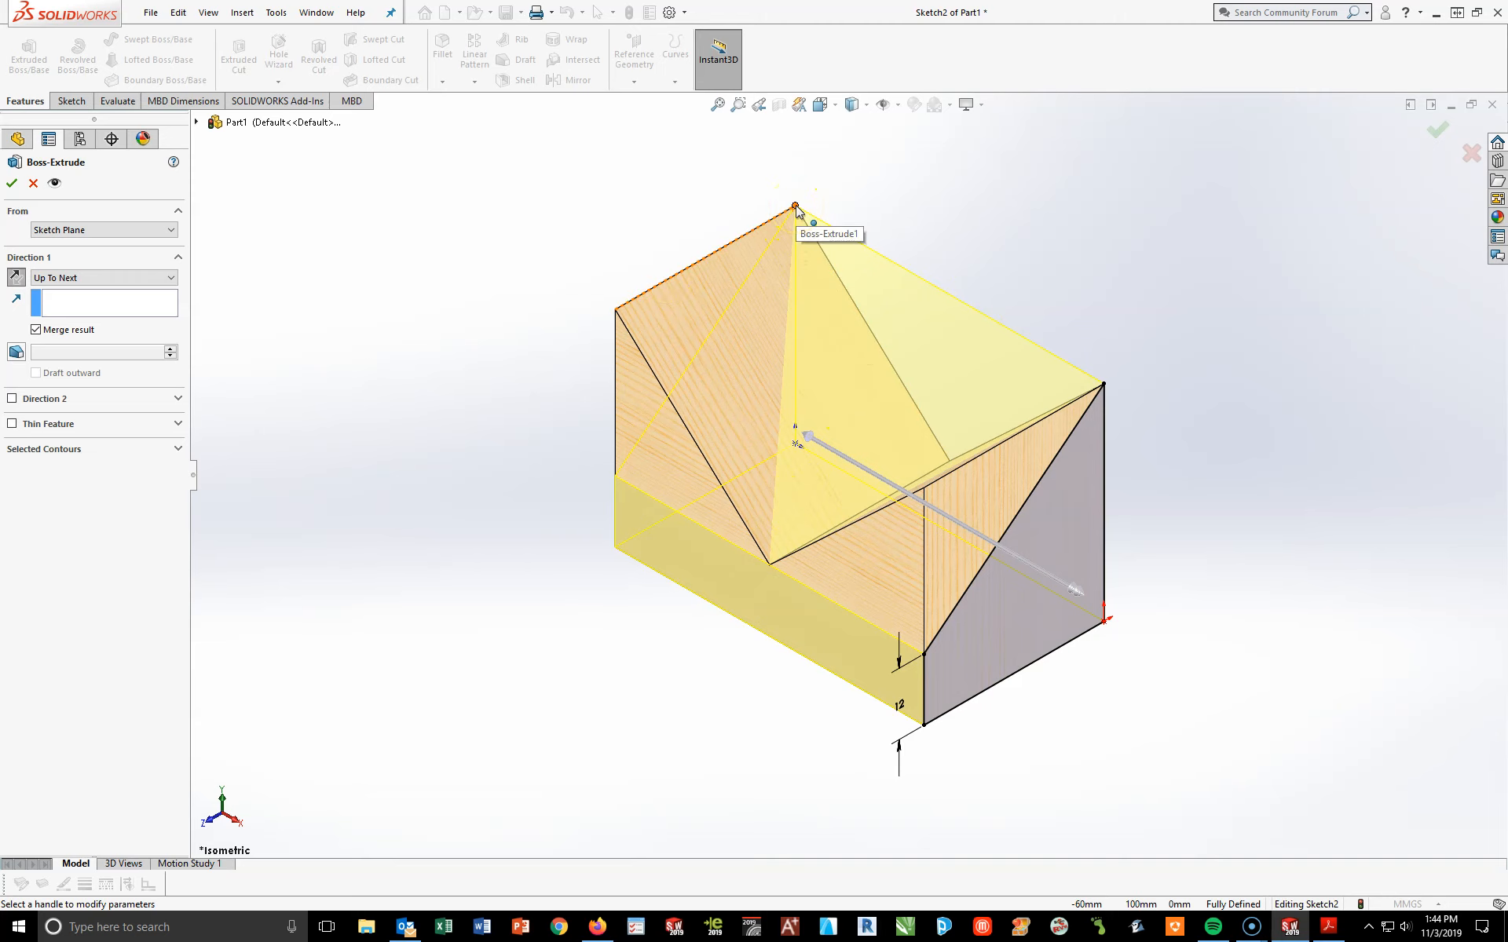
pyautogui.click(12, 183)
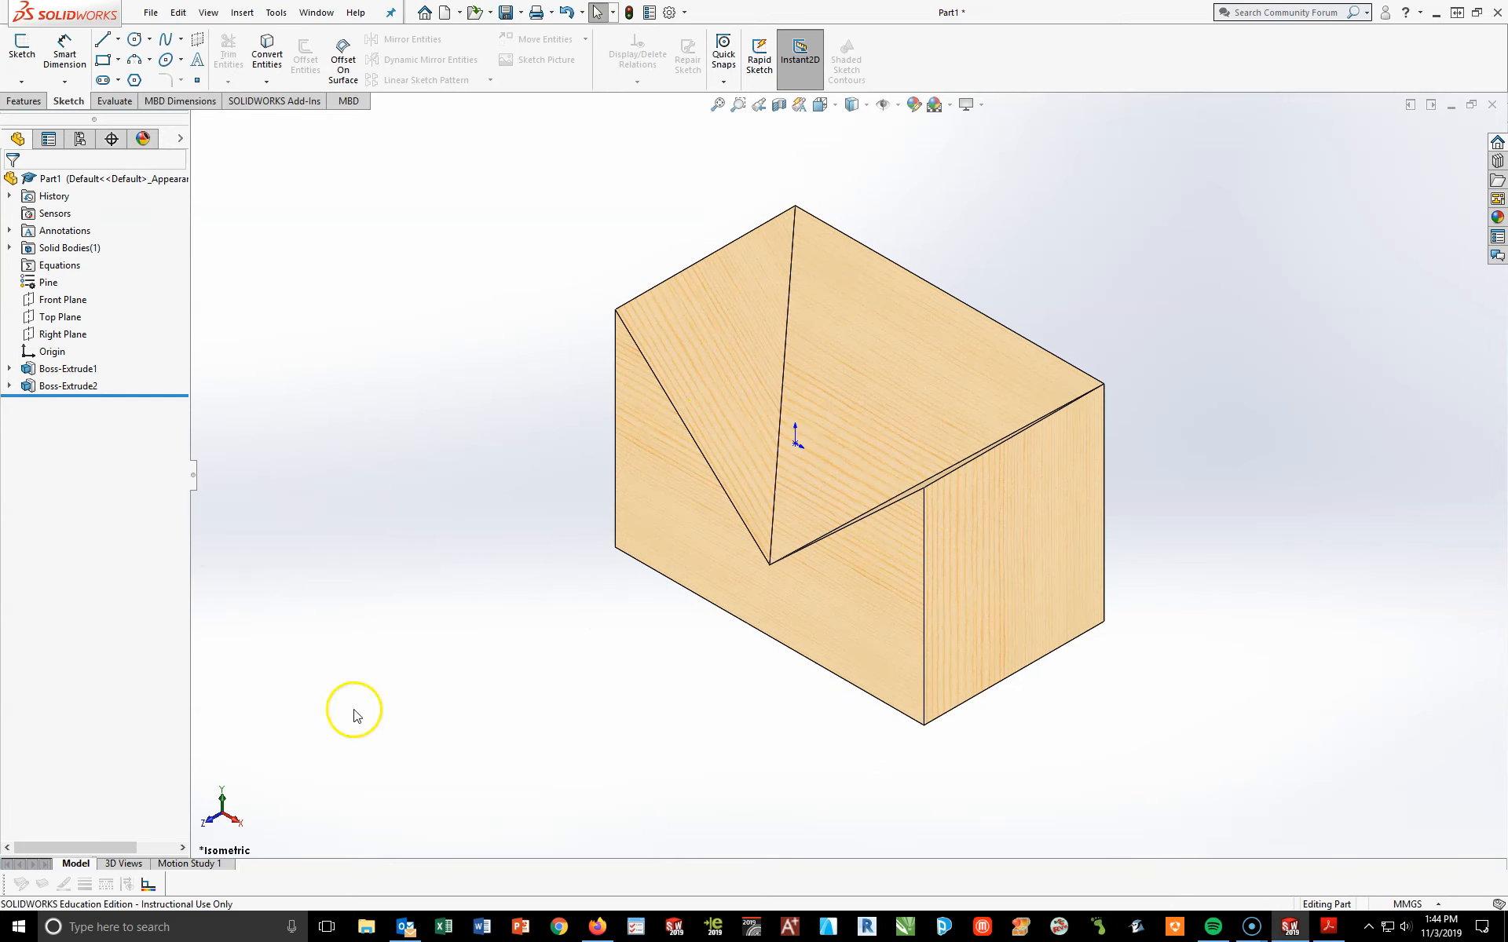
# Examine the base plate below the block in the isometric view of ACC_2.PDF in Adobe Acrobat Reader and return to SOLIDWORKS
pyautogui.click(1328, 927)
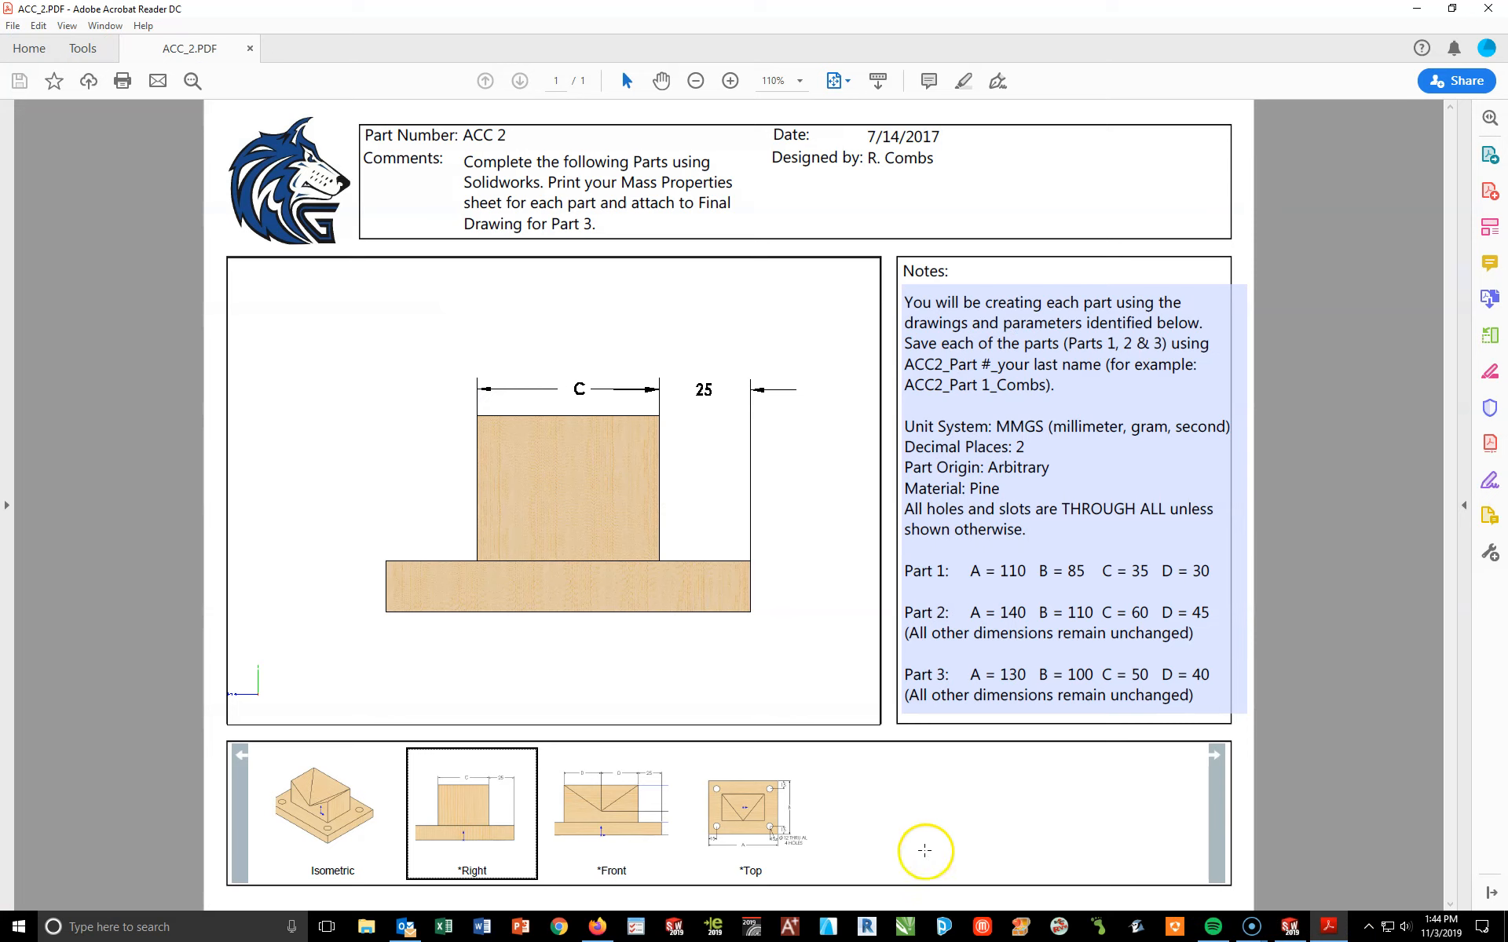
pyautogui.click(349, 792)
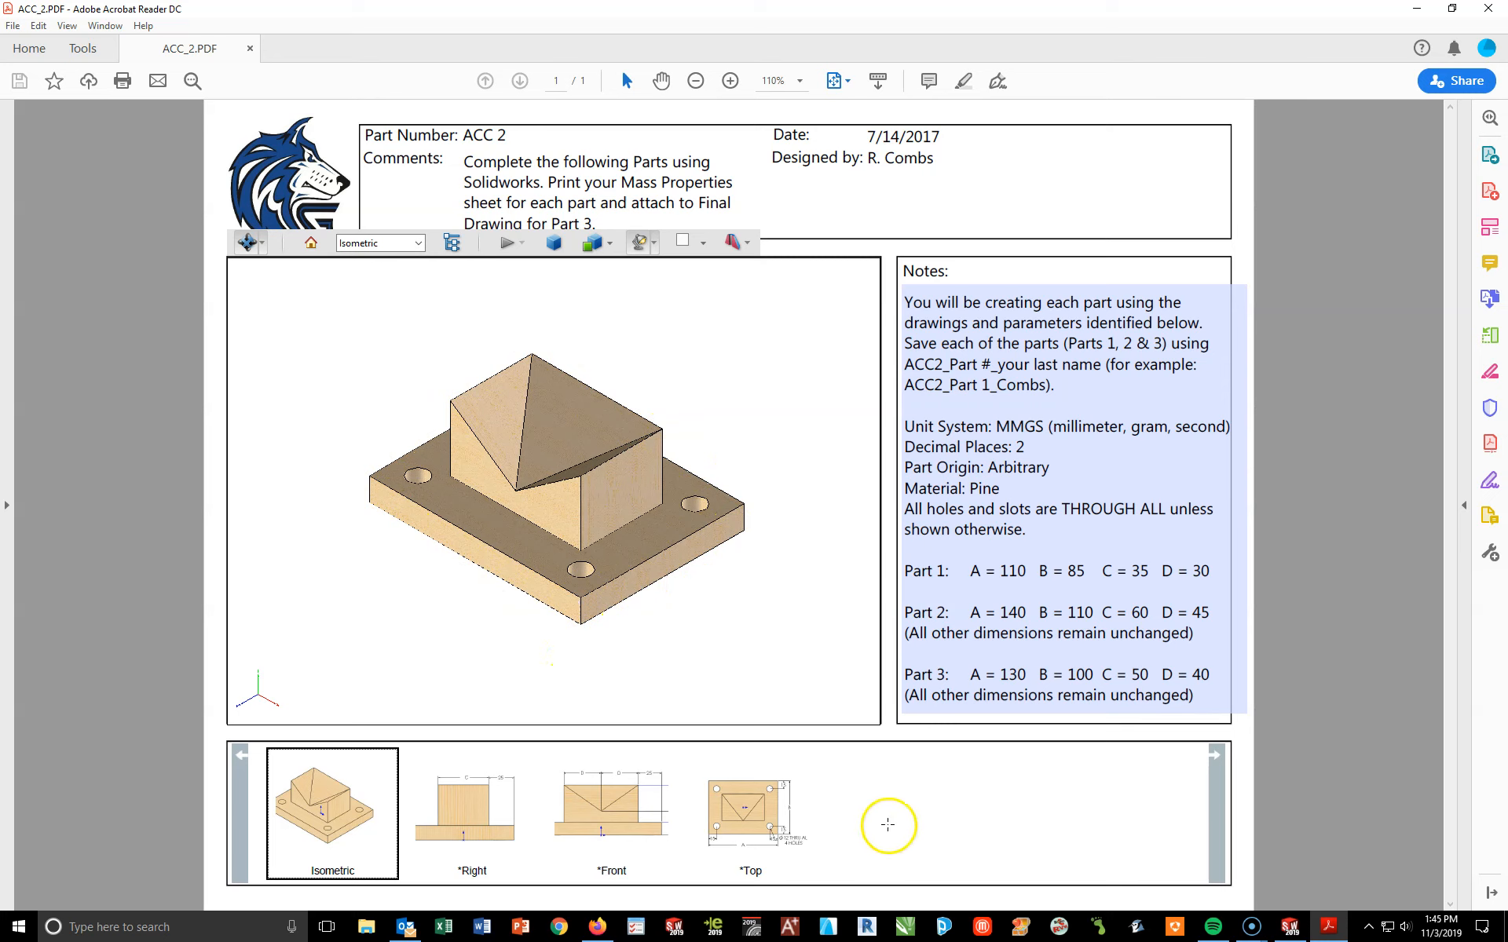
pyautogui.click(1291, 925)
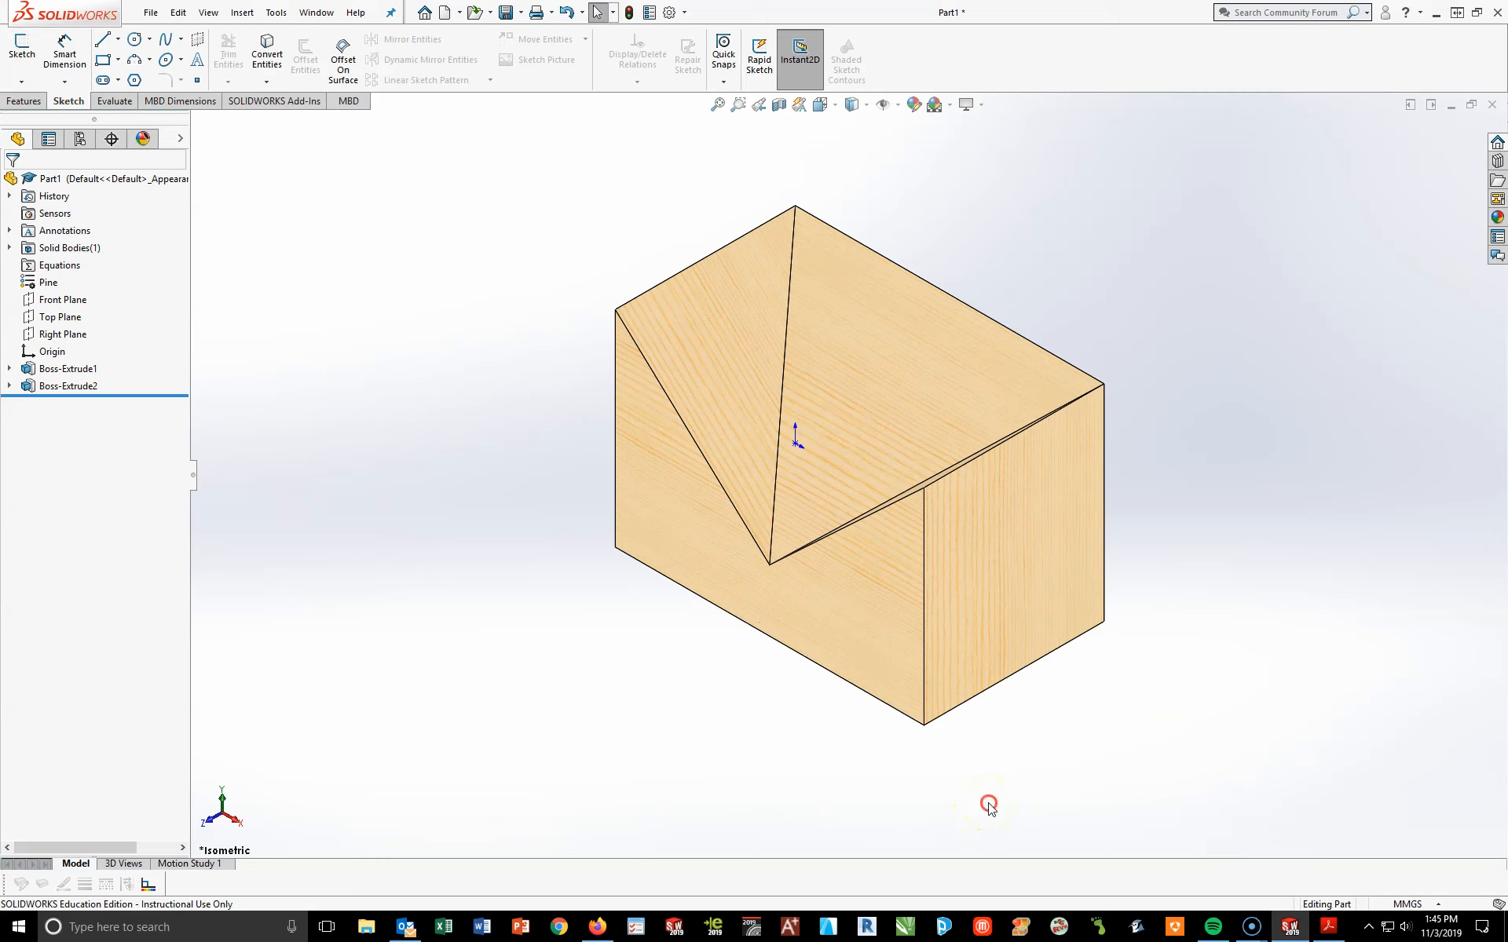
# On the block's bottom face, sketch a corner rectangle of about 91 by 66 mm that surrounds the block's outline on all sides
pyautogui.moveTo(989, 808); pyautogui.dragTo(964, 503, button='middle')
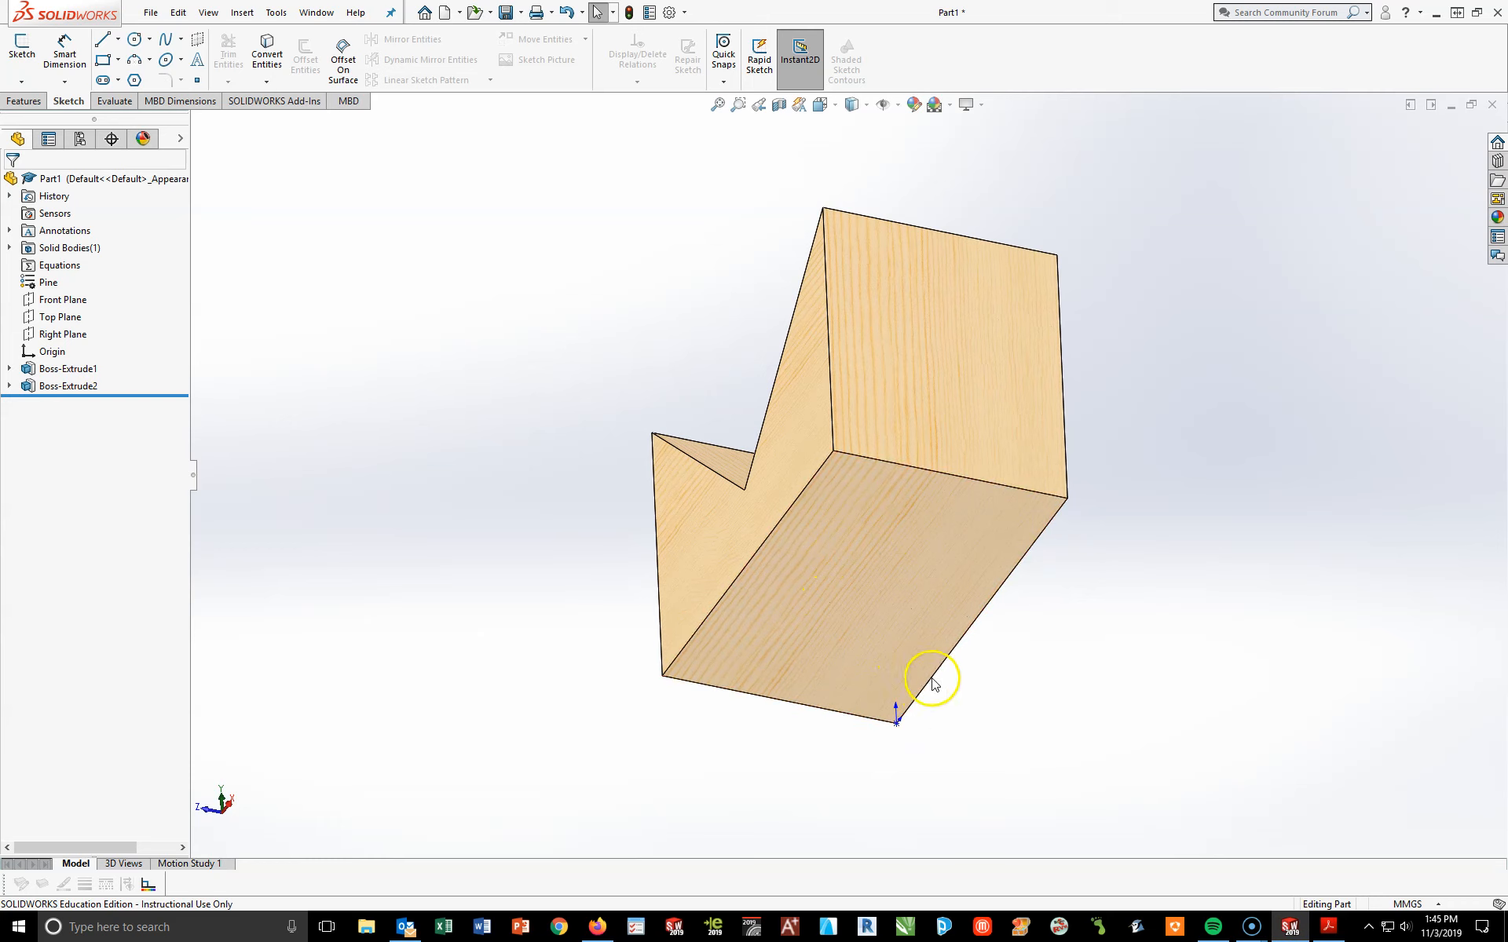
pyautogui.click(888, 593)
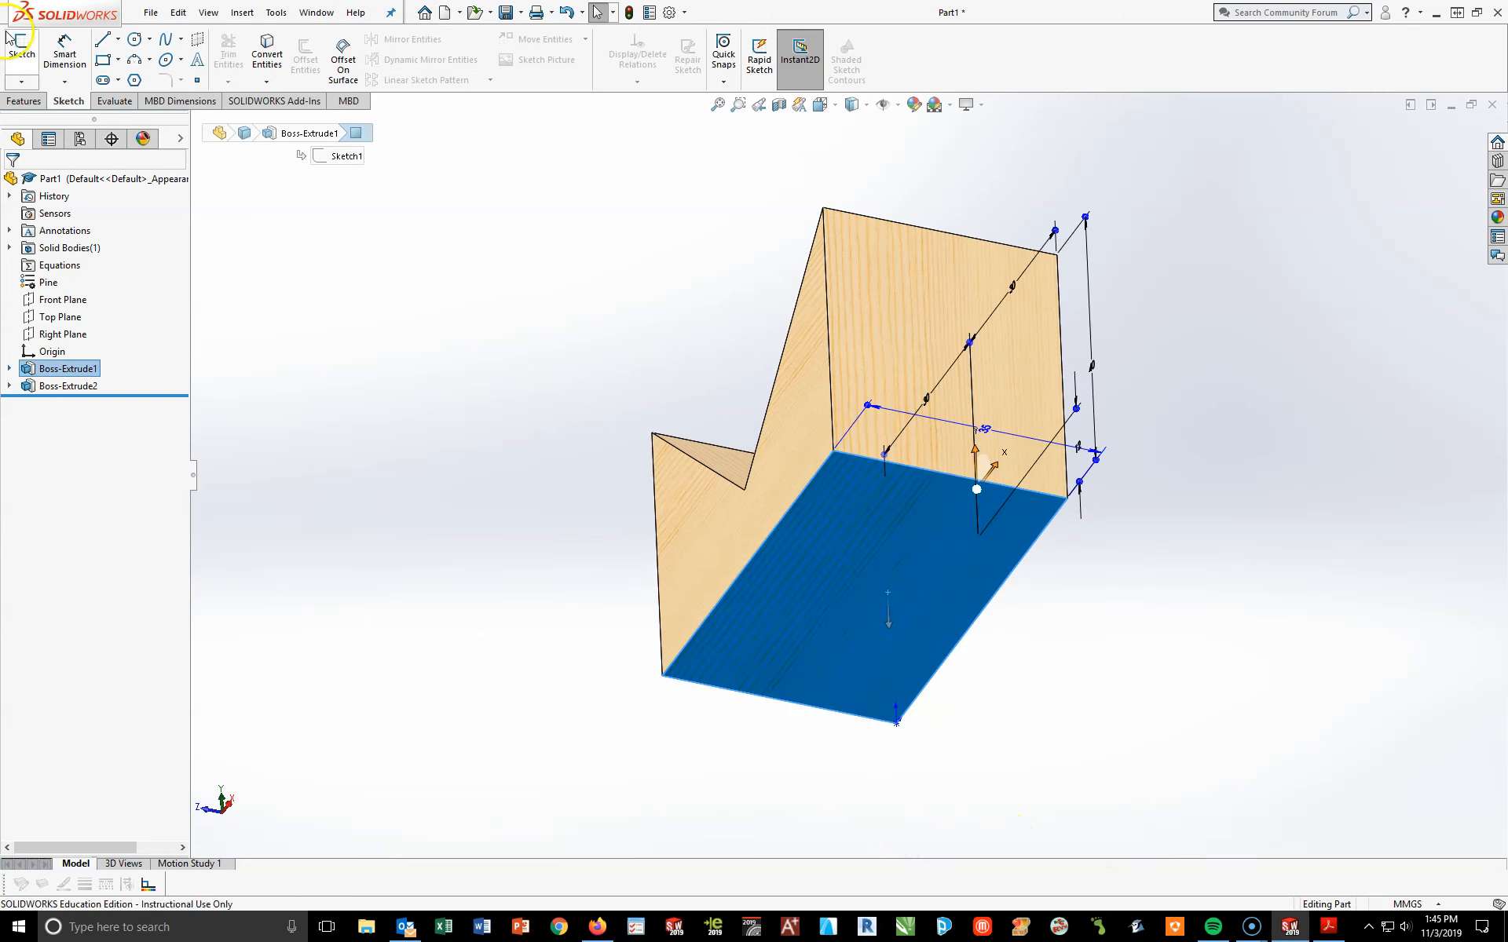
pyautogui.click(22, 51)
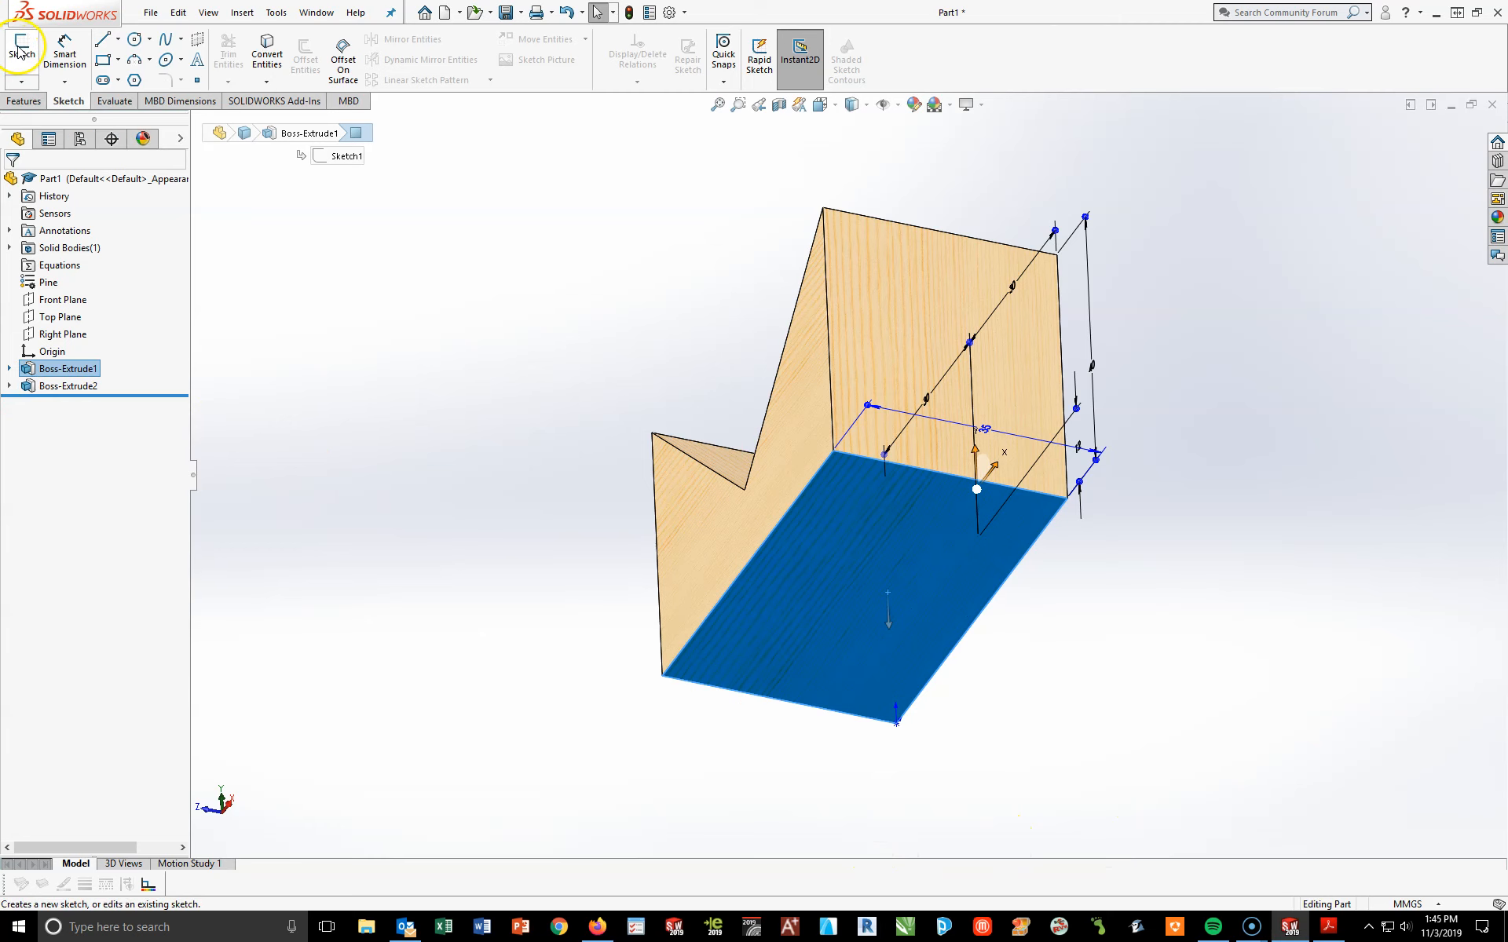
pyautogui.press('space')
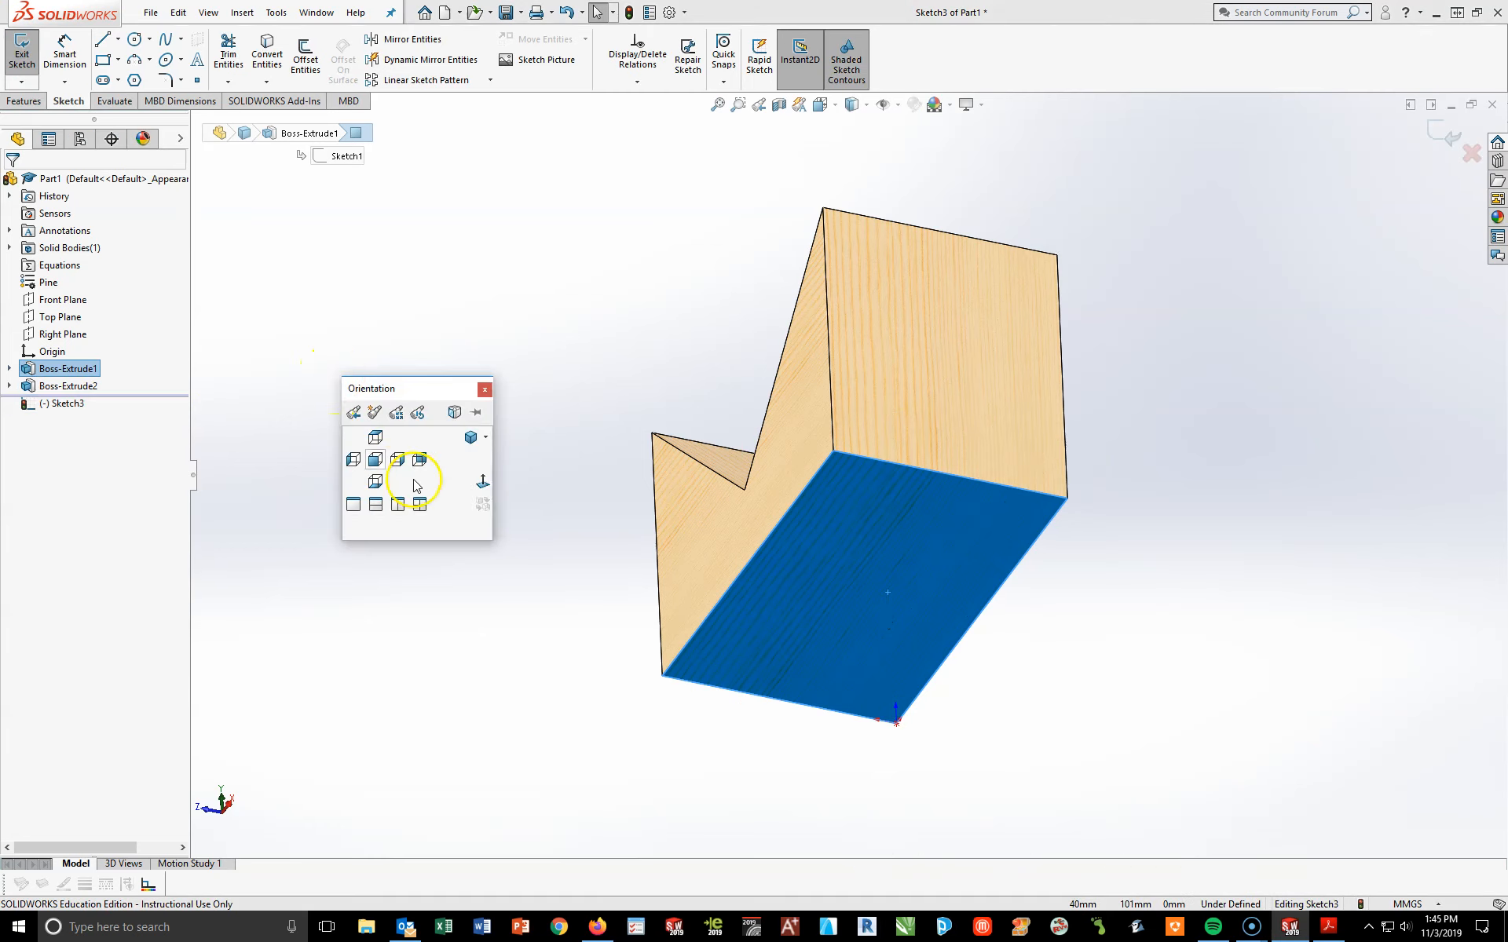
pyautogui.click(483, 482)
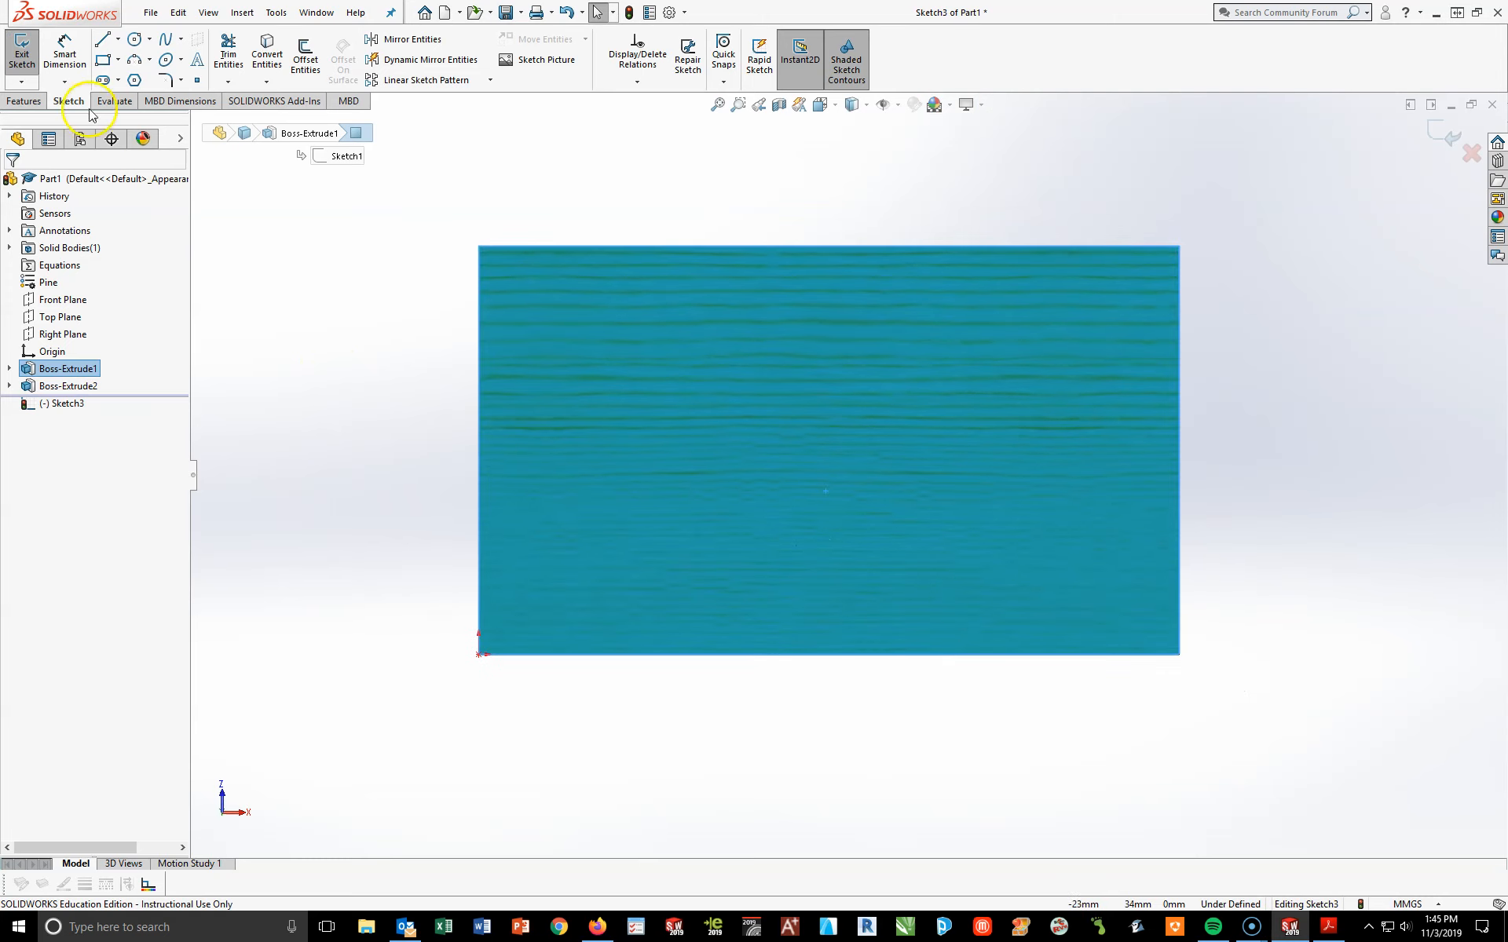
pyautogui.click(103, 60)
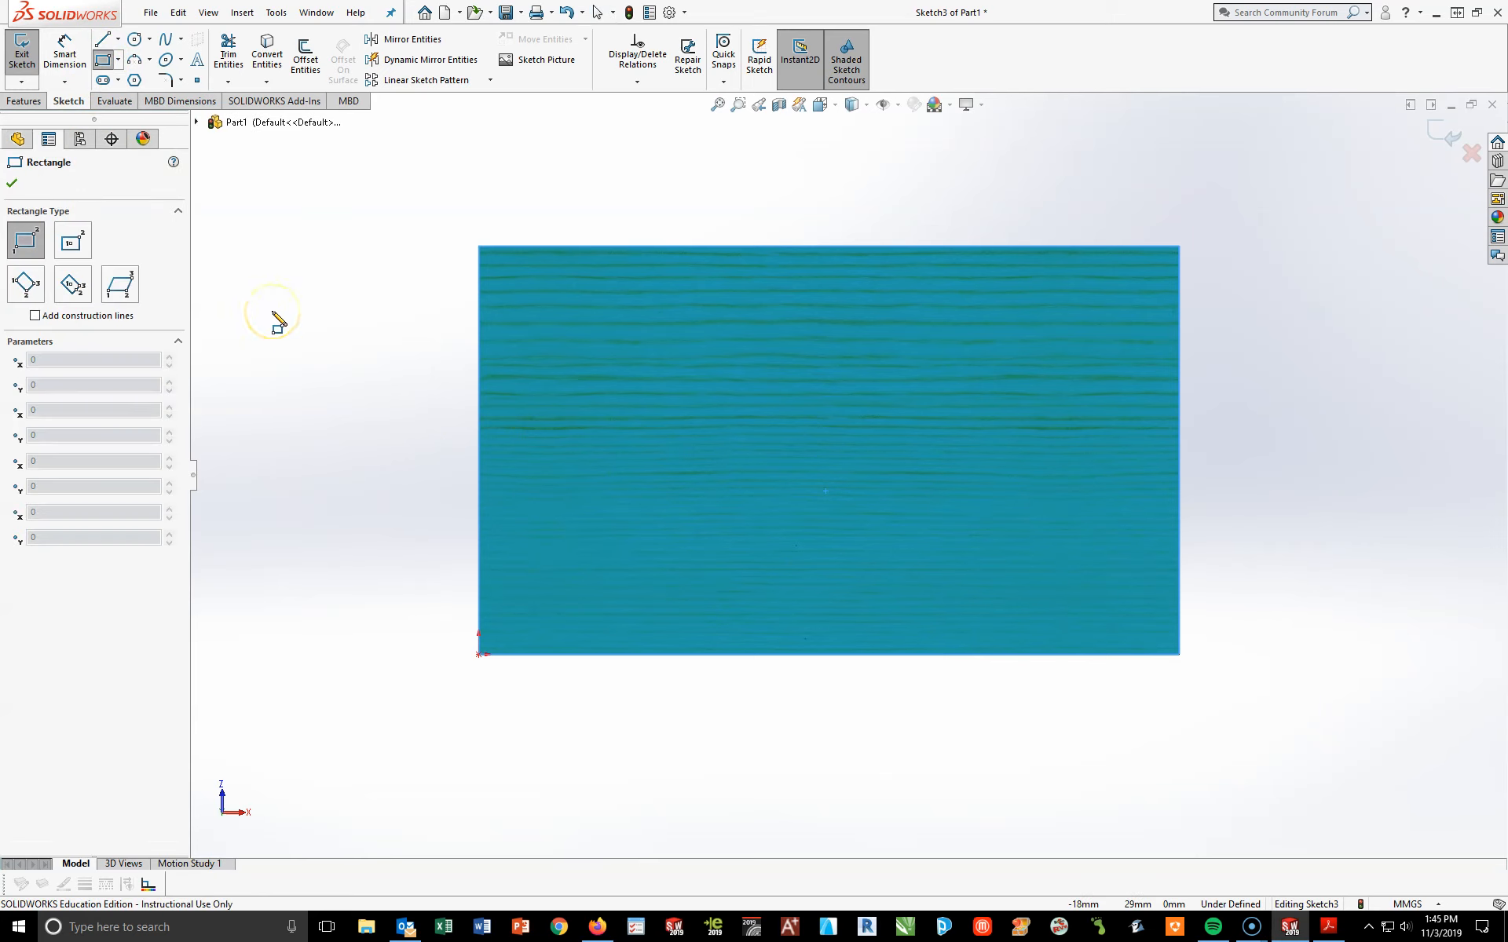
pyautogui.scroll(2, 383, 352)
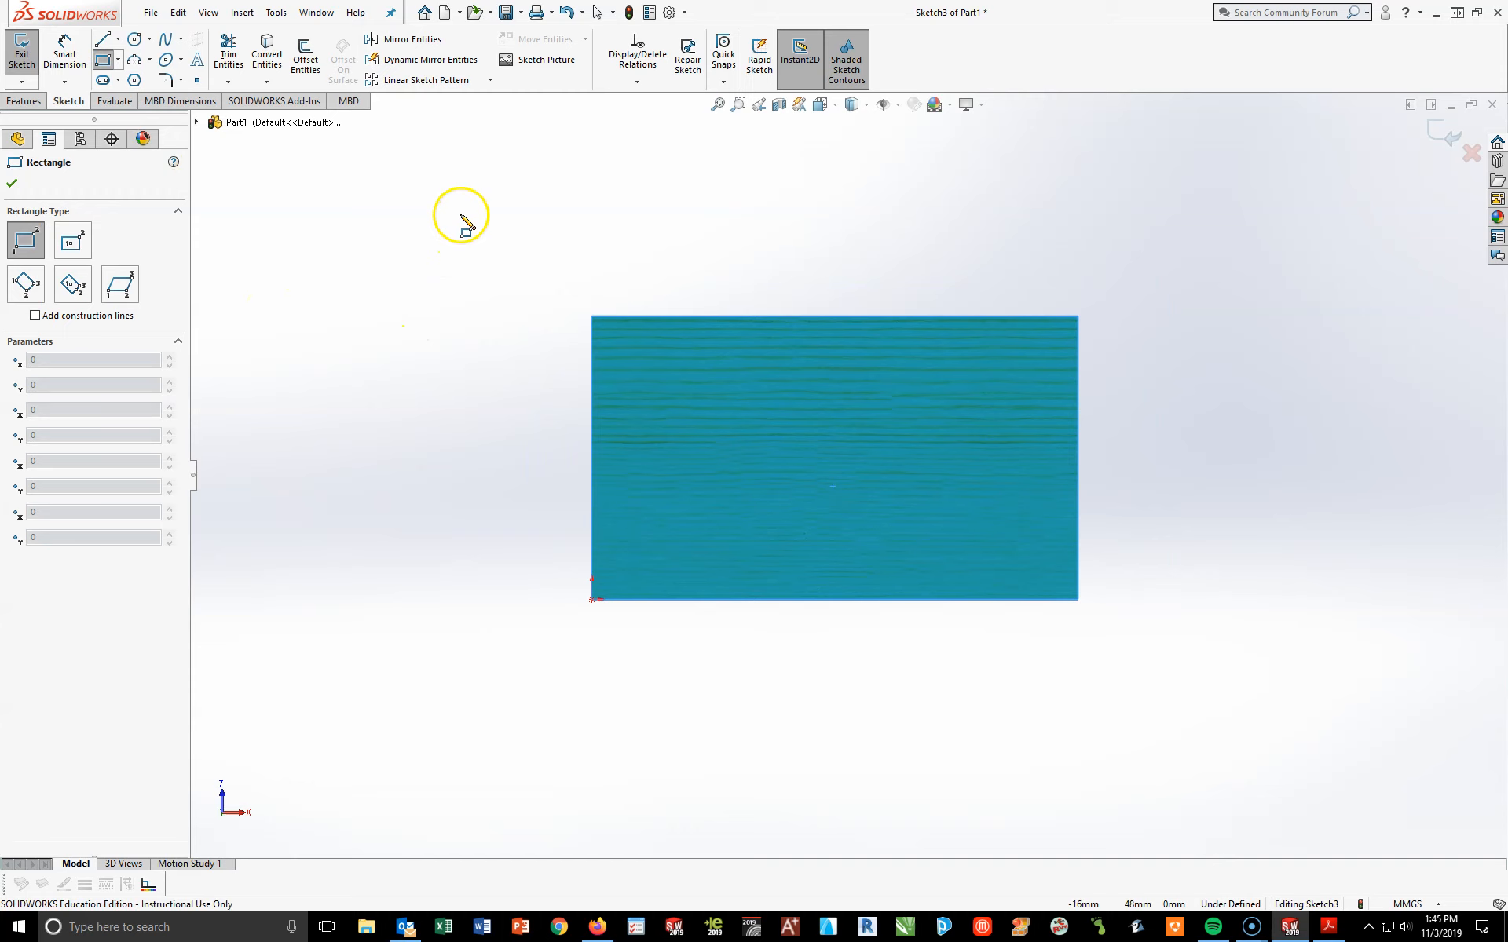
pyautogui.click(482, 202)
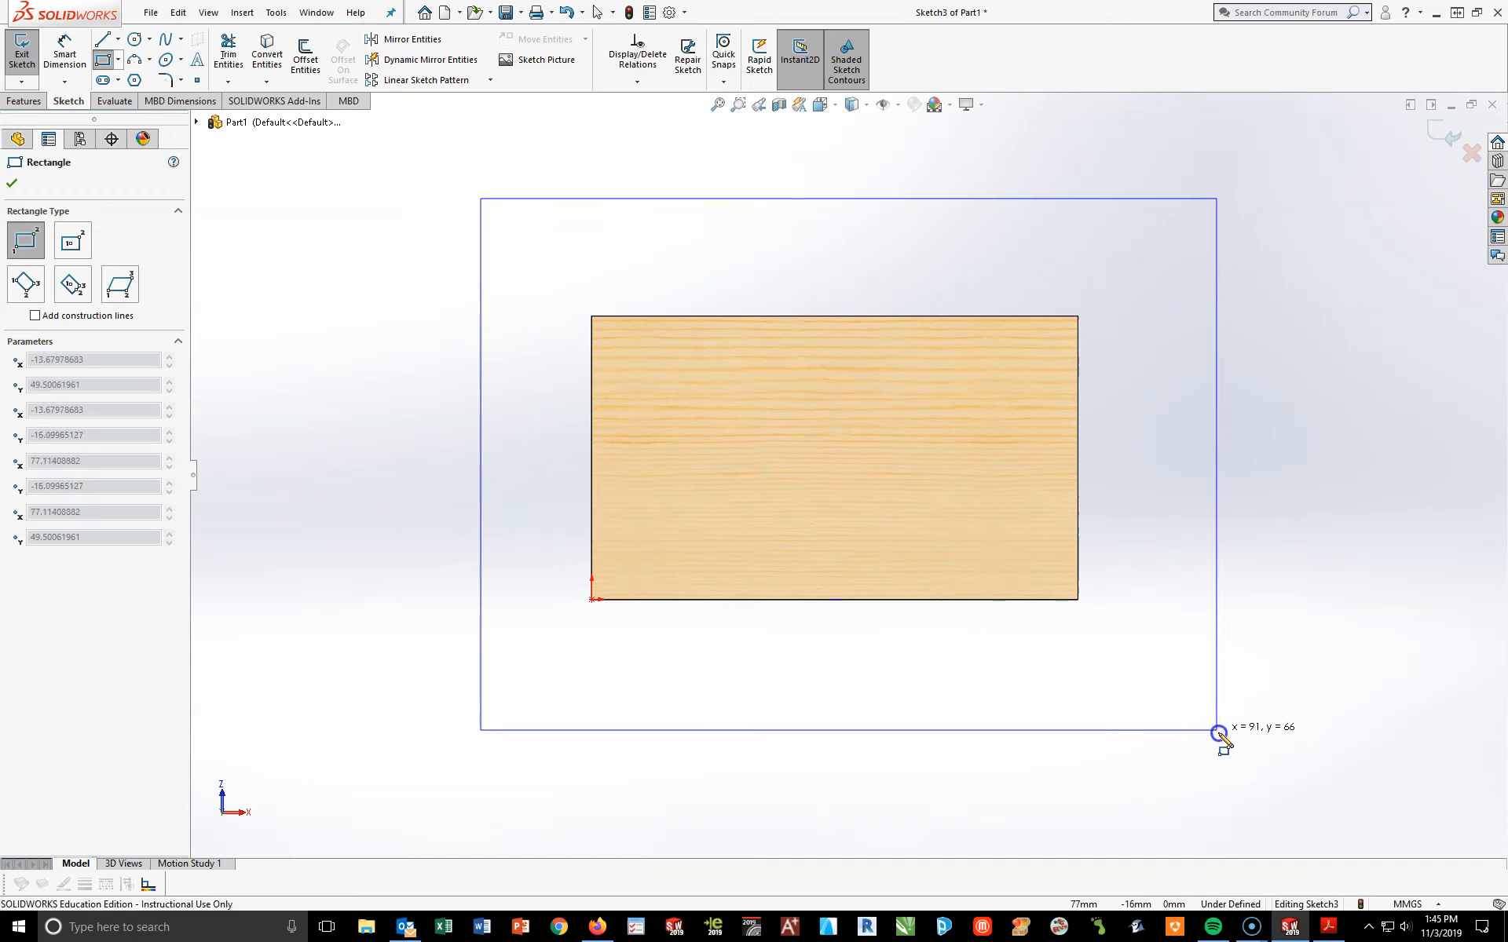
pyautogui.click(1219, 733)
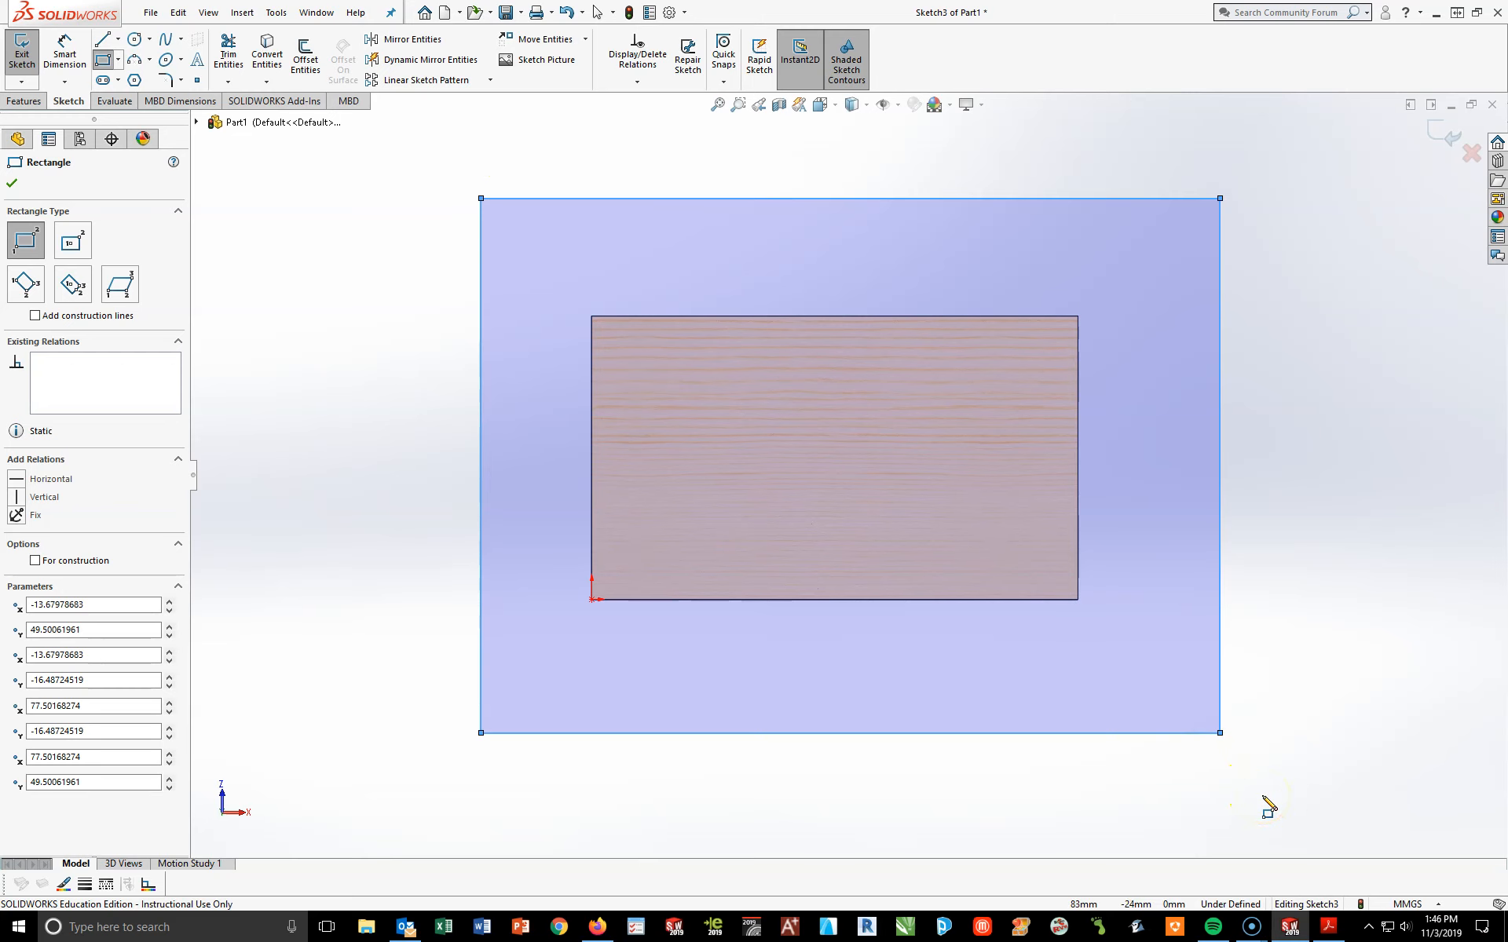
pyautogui.press('Escape')
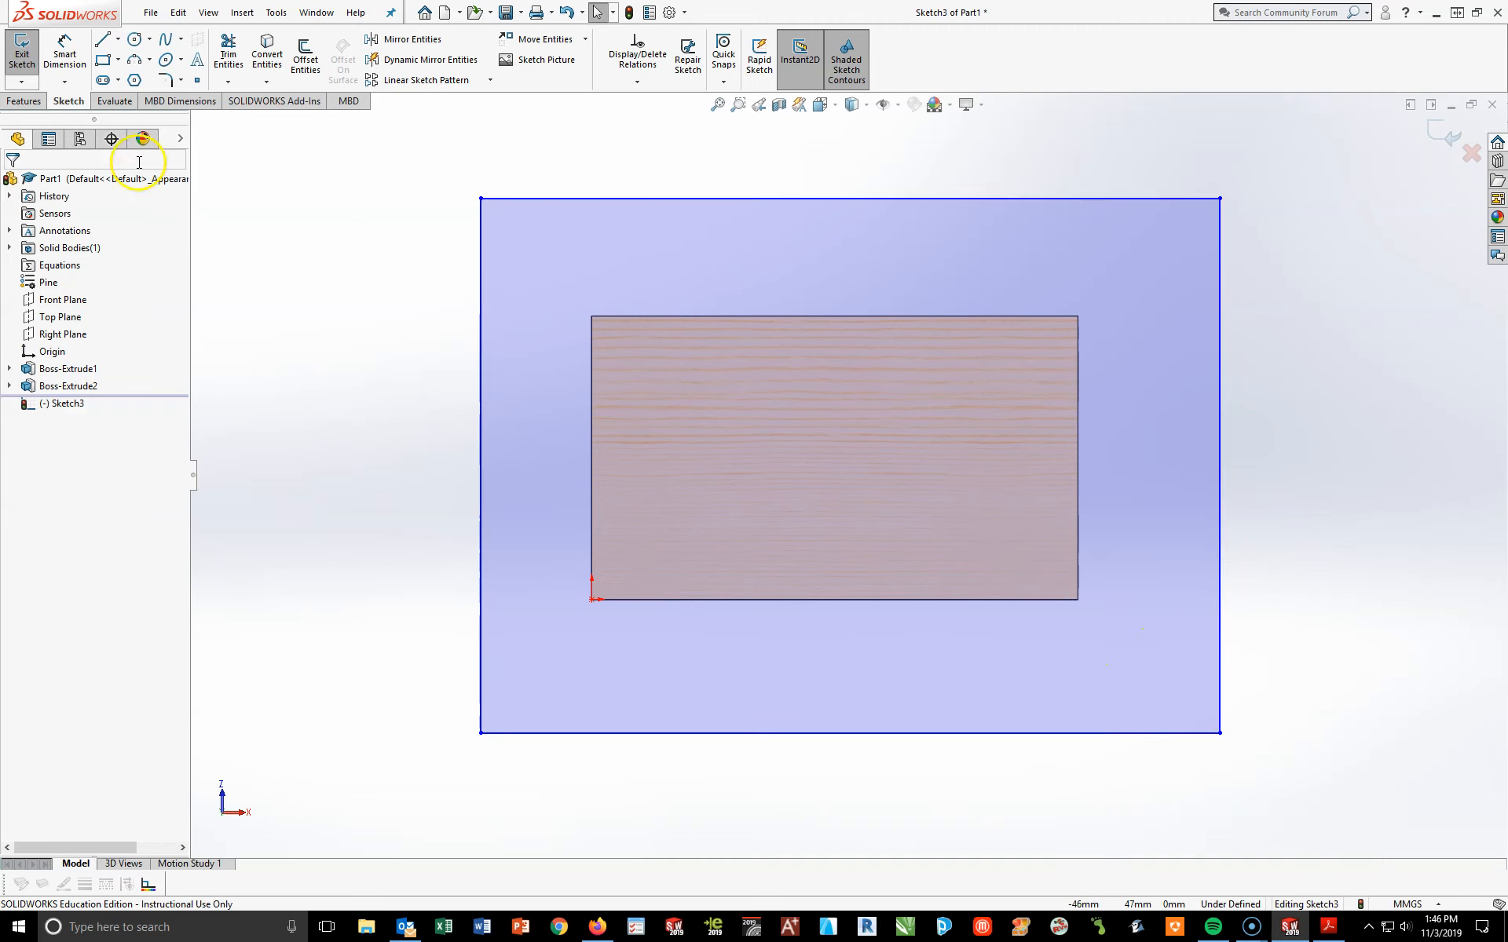
# Dimension the distance from the block's right edge to the rectangle's right side as 25 mm
pyautogui.click(64, 53)
pyautogui.click(1078, 437)
pyautogui.click(1221, 477)
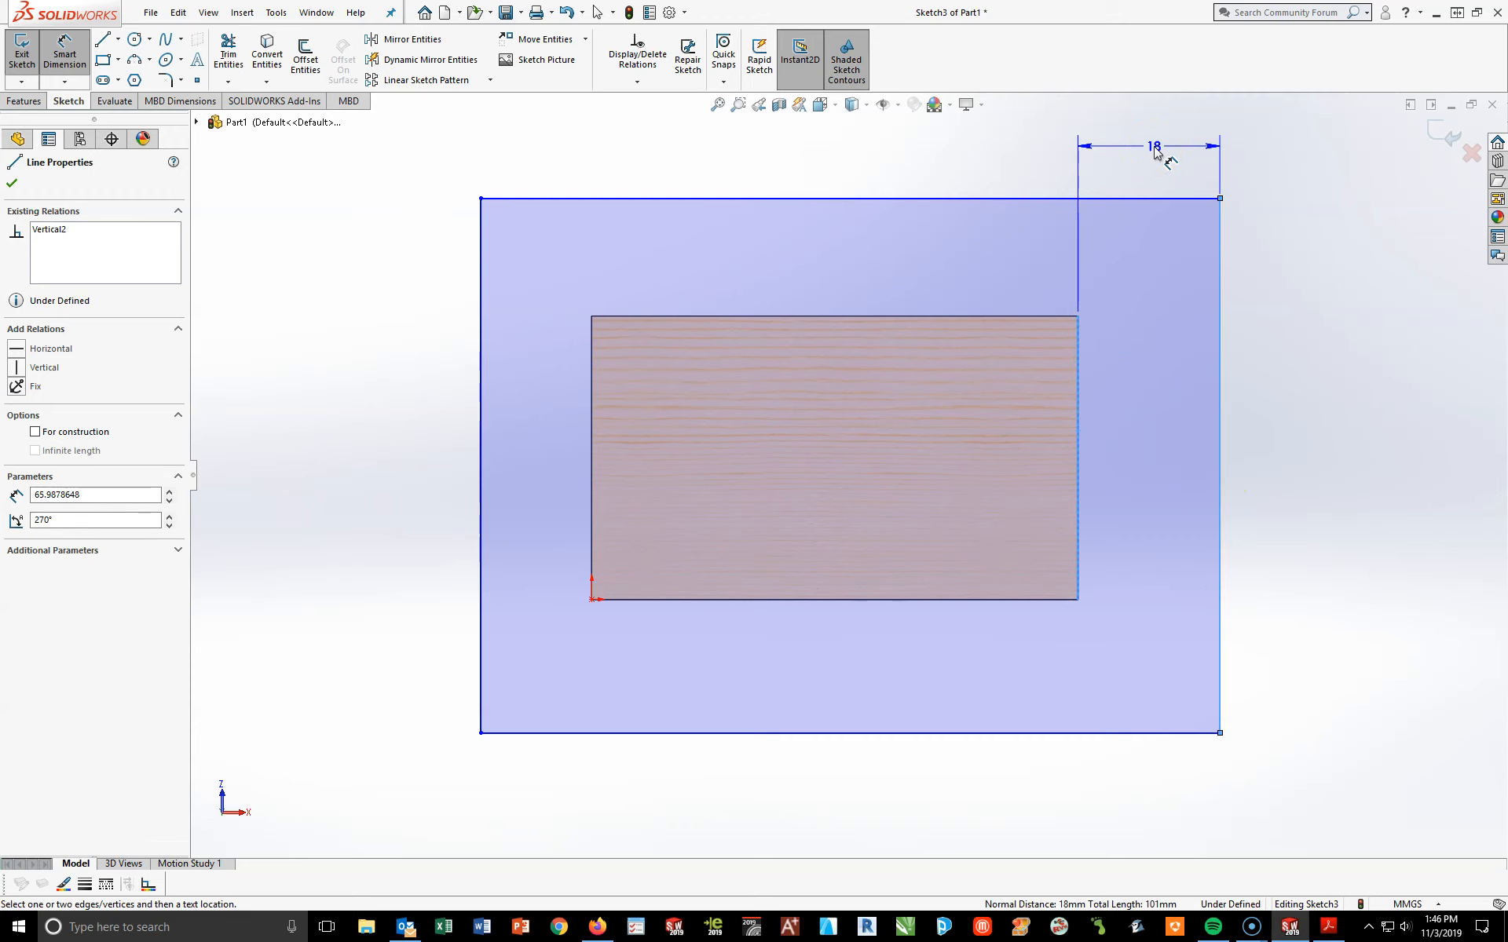
pyautogui.click(1154, 147)
pyautogui.write('25')
pyautogui.press('Return')
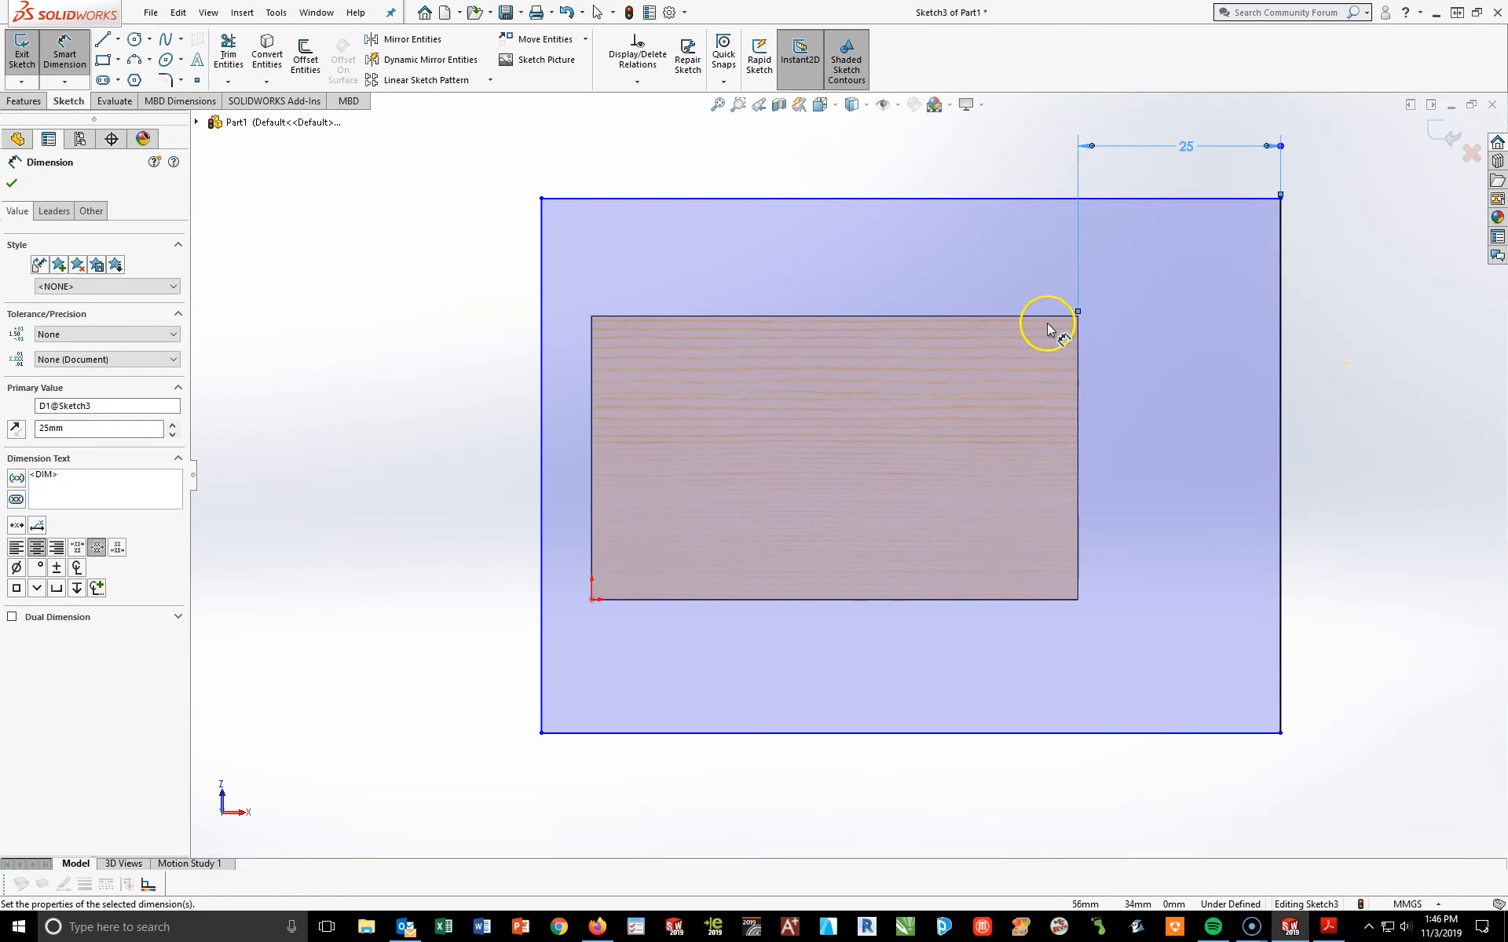
# Dimension the distance from the block's upper edge in the sketch view to the rectangle's upper side as 25 mm
pyautogui.click(1045, 317)
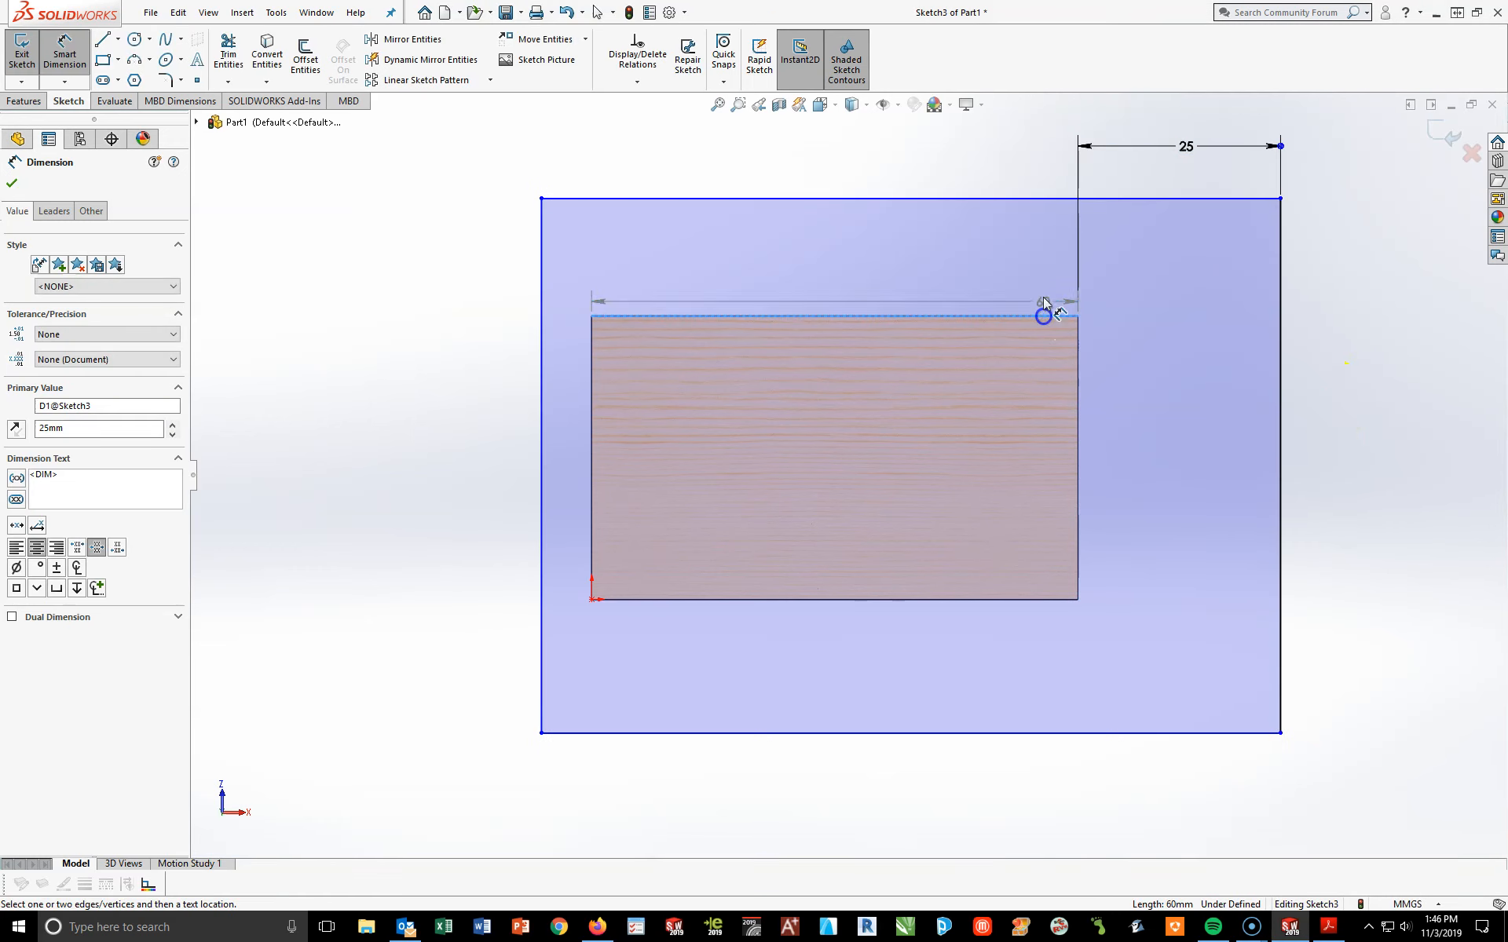
pyautogui.click(1043, 199)
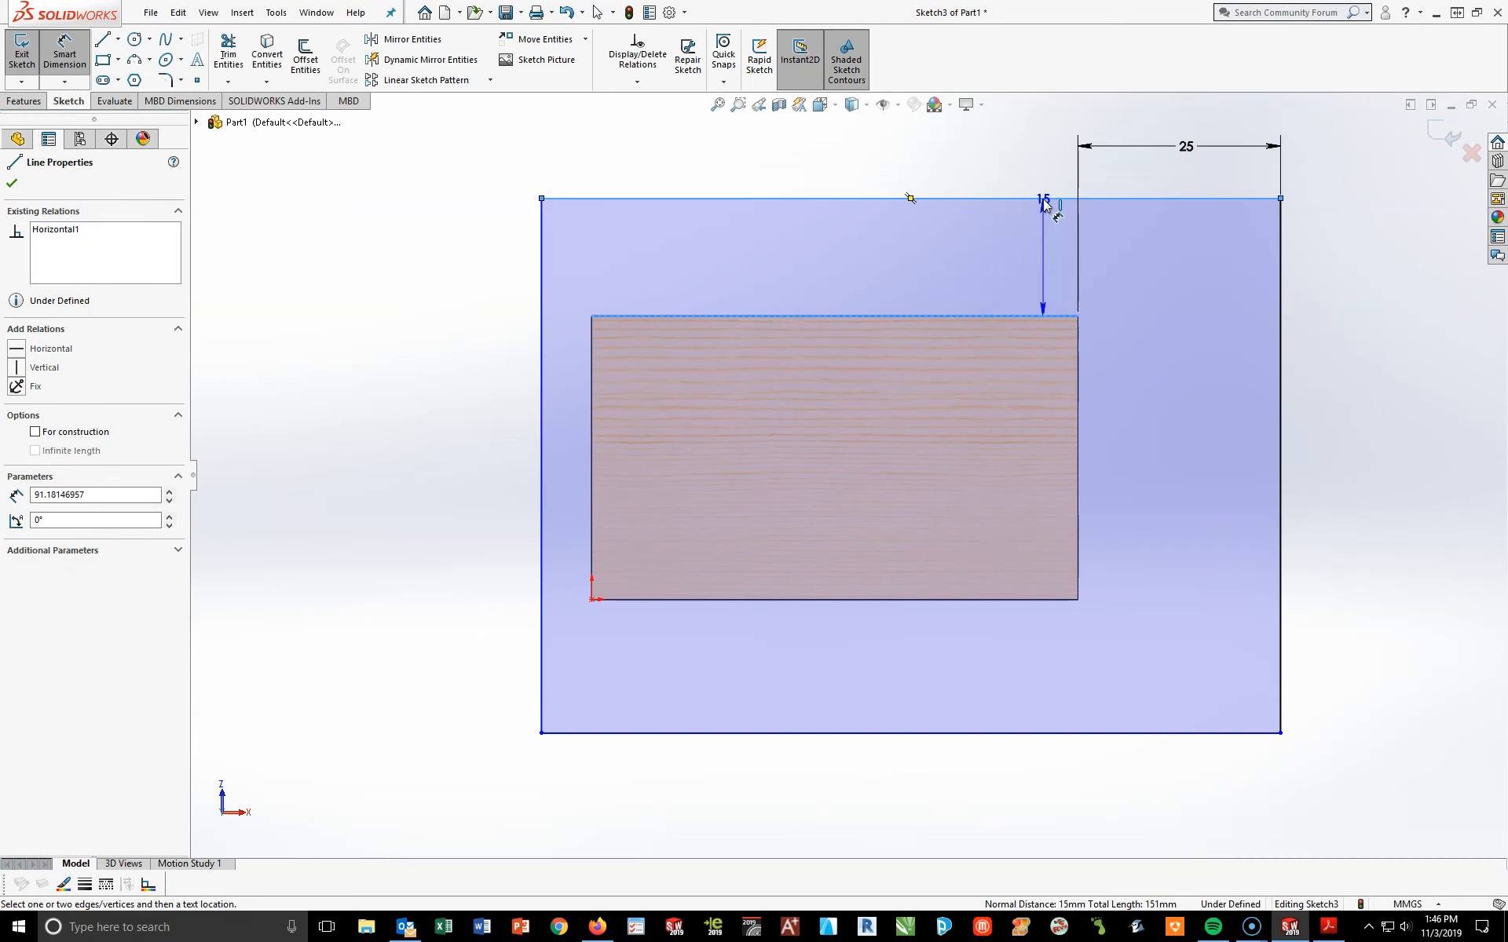
pyautogui.click(1354, 260)
pyautogui.write('25')
pyautogui.press('Return')
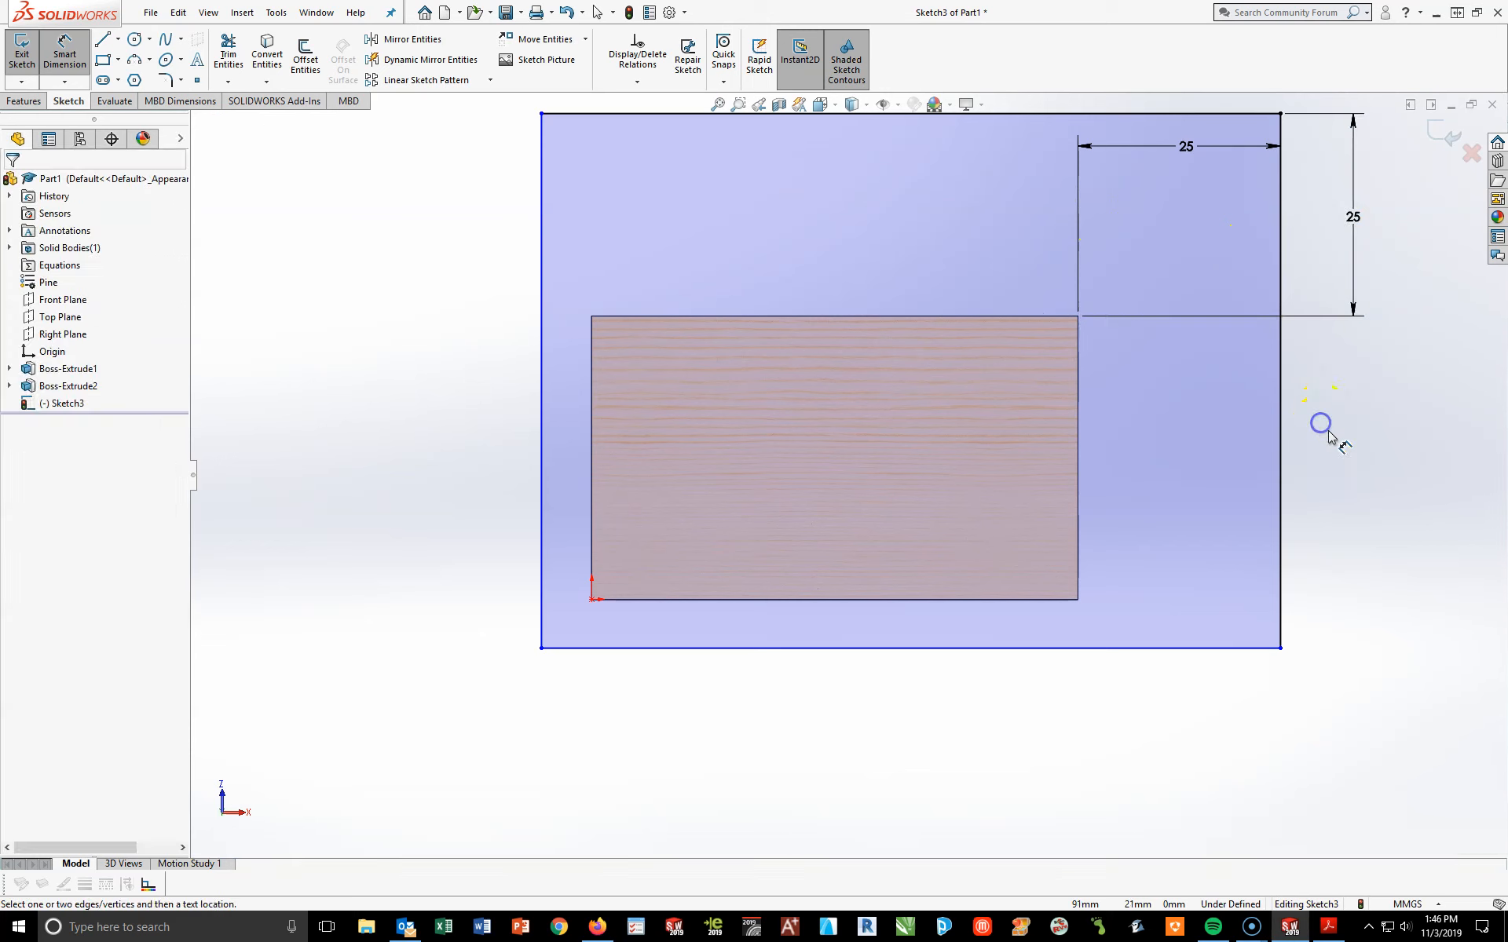
pyautogui.scroll(1, 1217, 488)
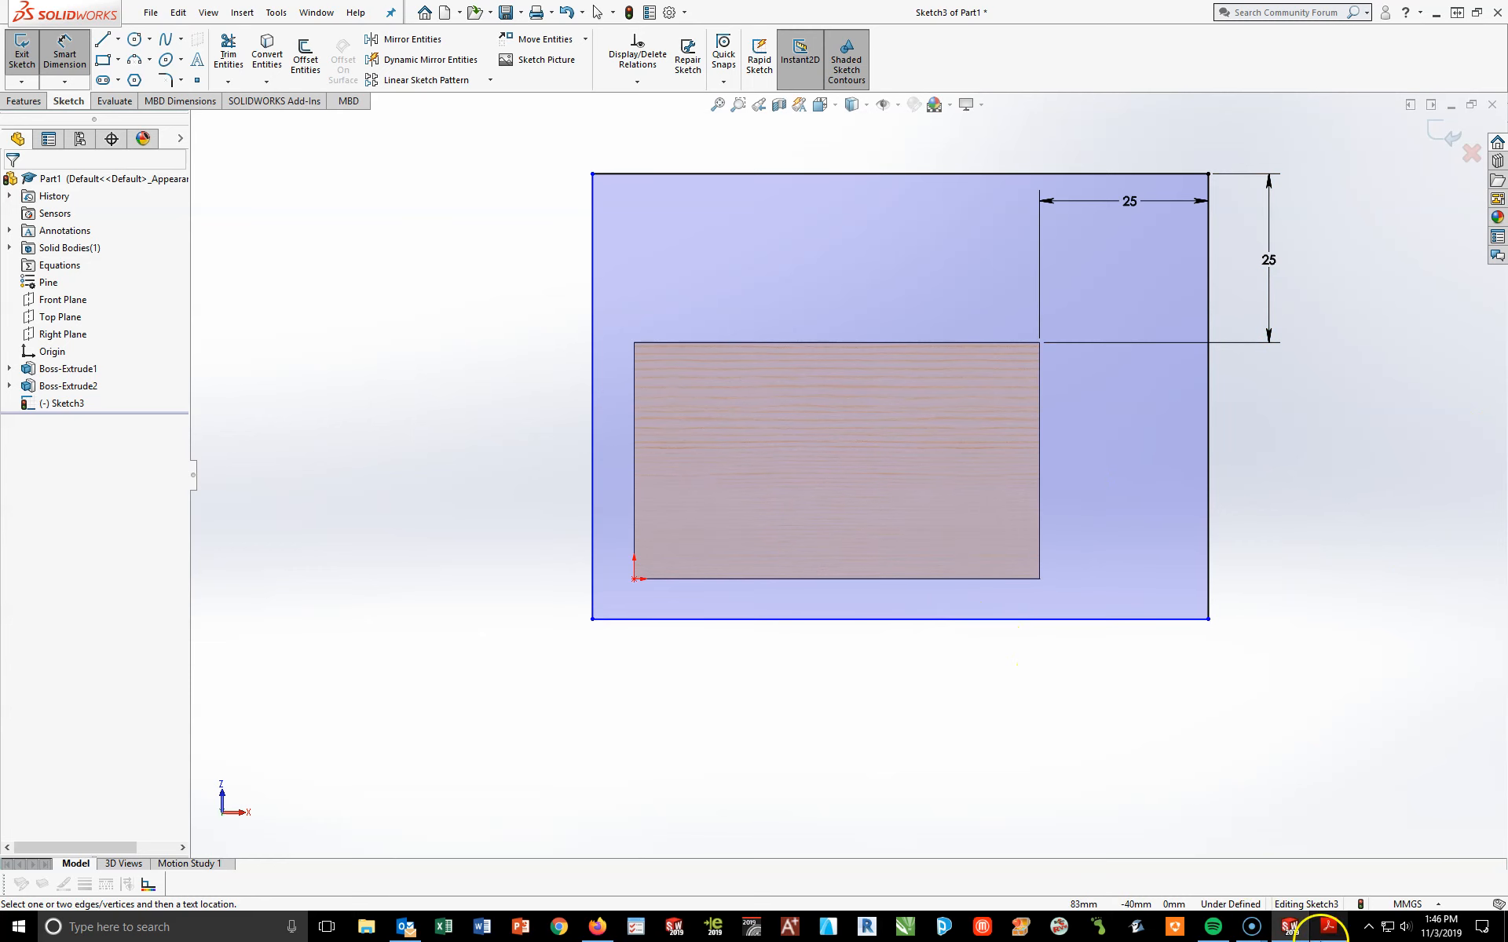
# Examine the base plate's overall dimensions in the top view of ACC_2.PDF in Adobe Acrobat Reader and return to SOLIDWORKS
pyautogui.click(1326, 930)
pyautogui.click(752, 820)
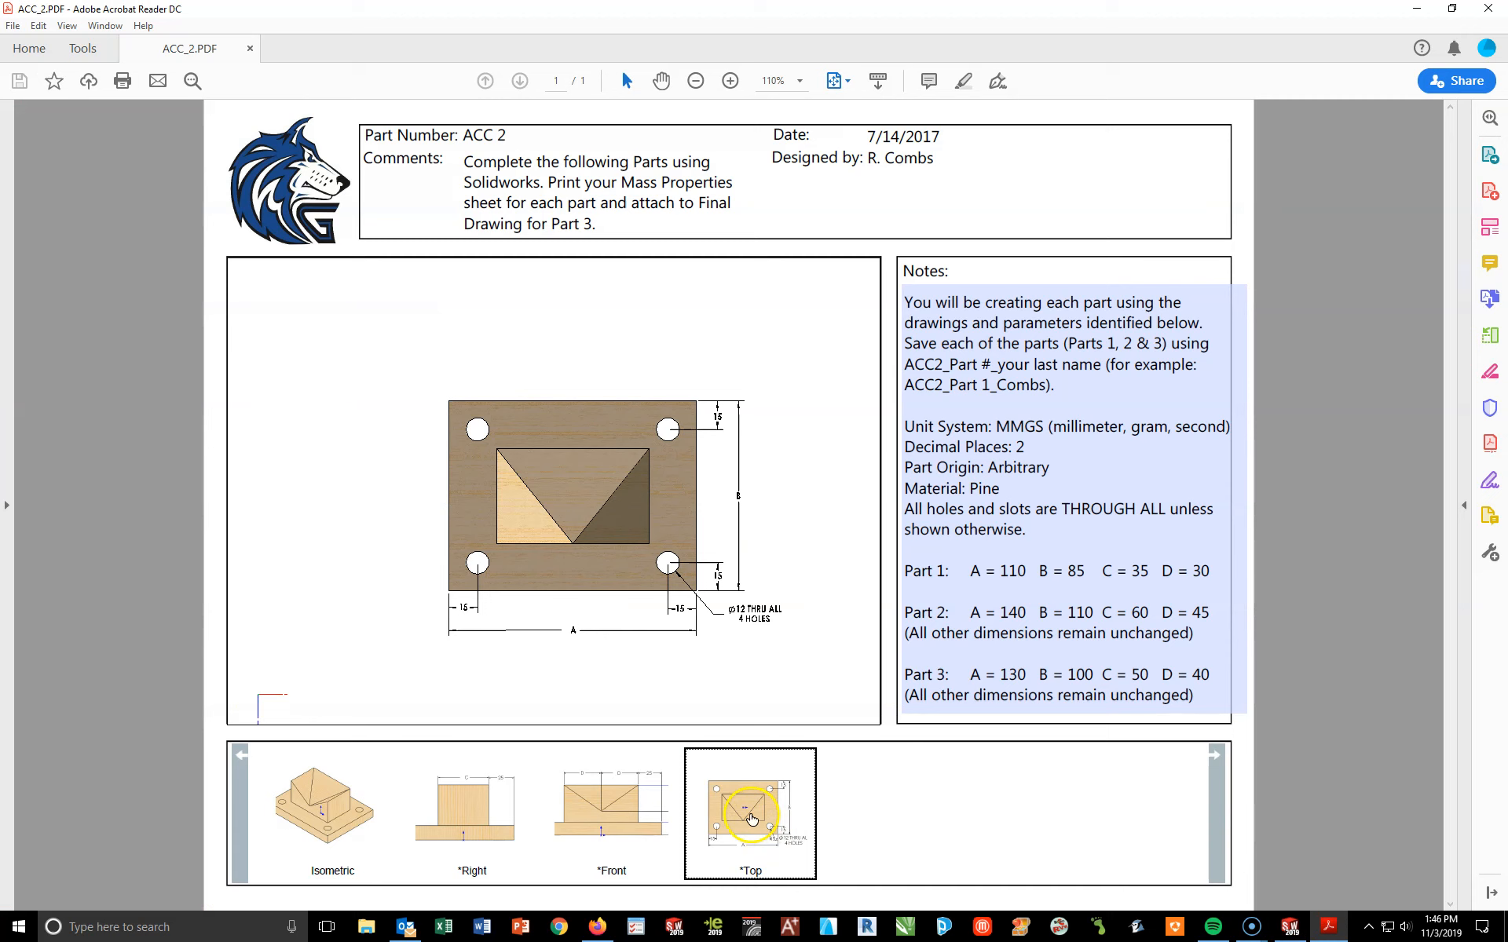
pyautogui.scroll(5, 730, 534)
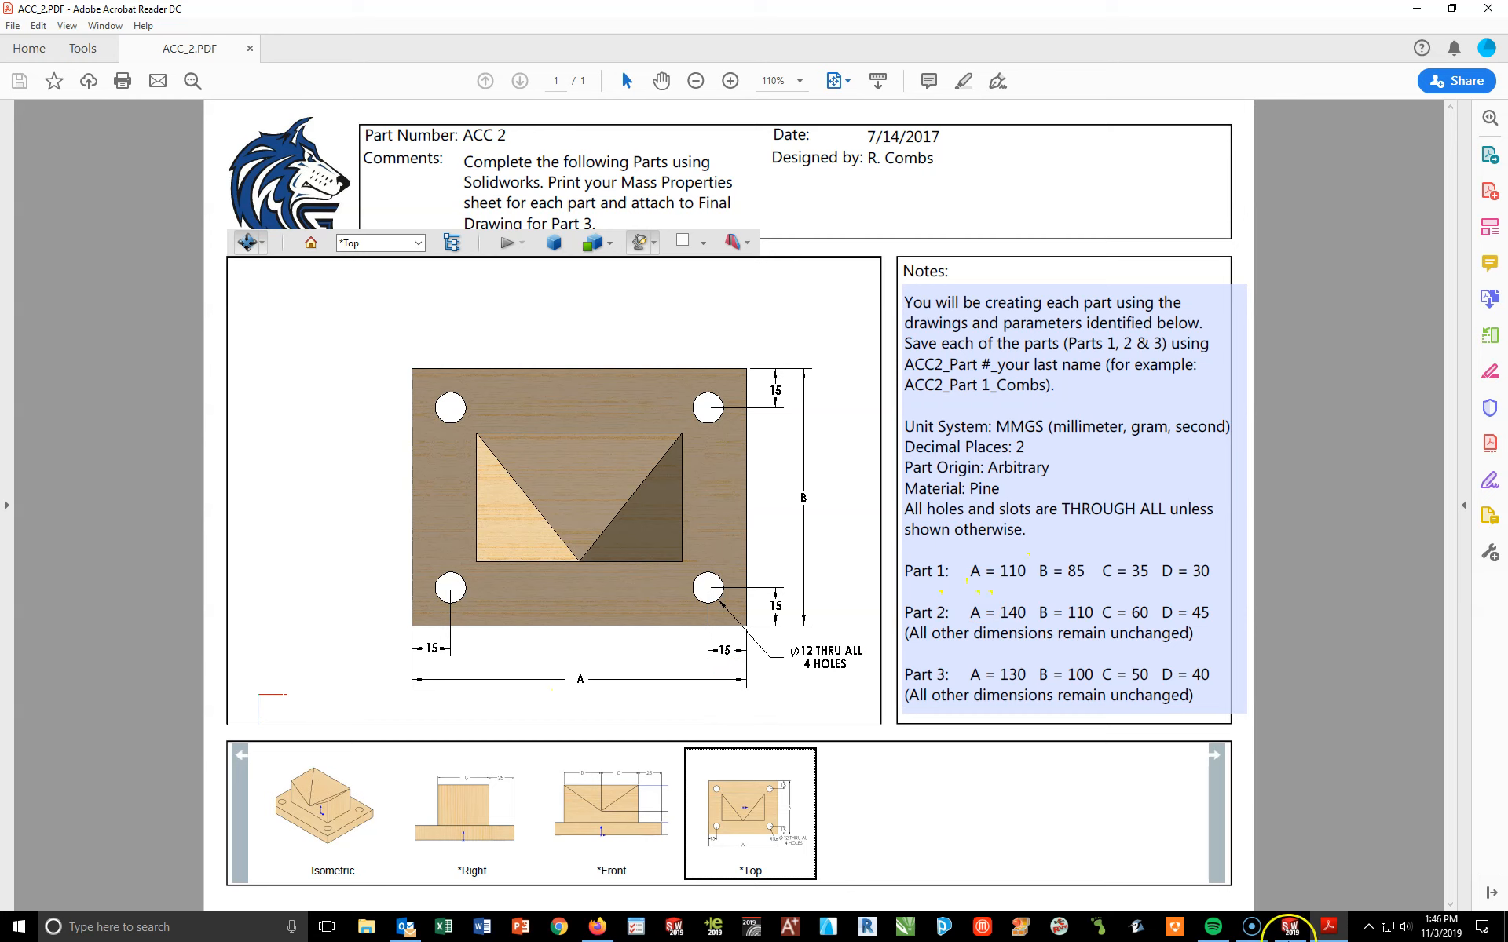
pyautogui.click(1296, 932)
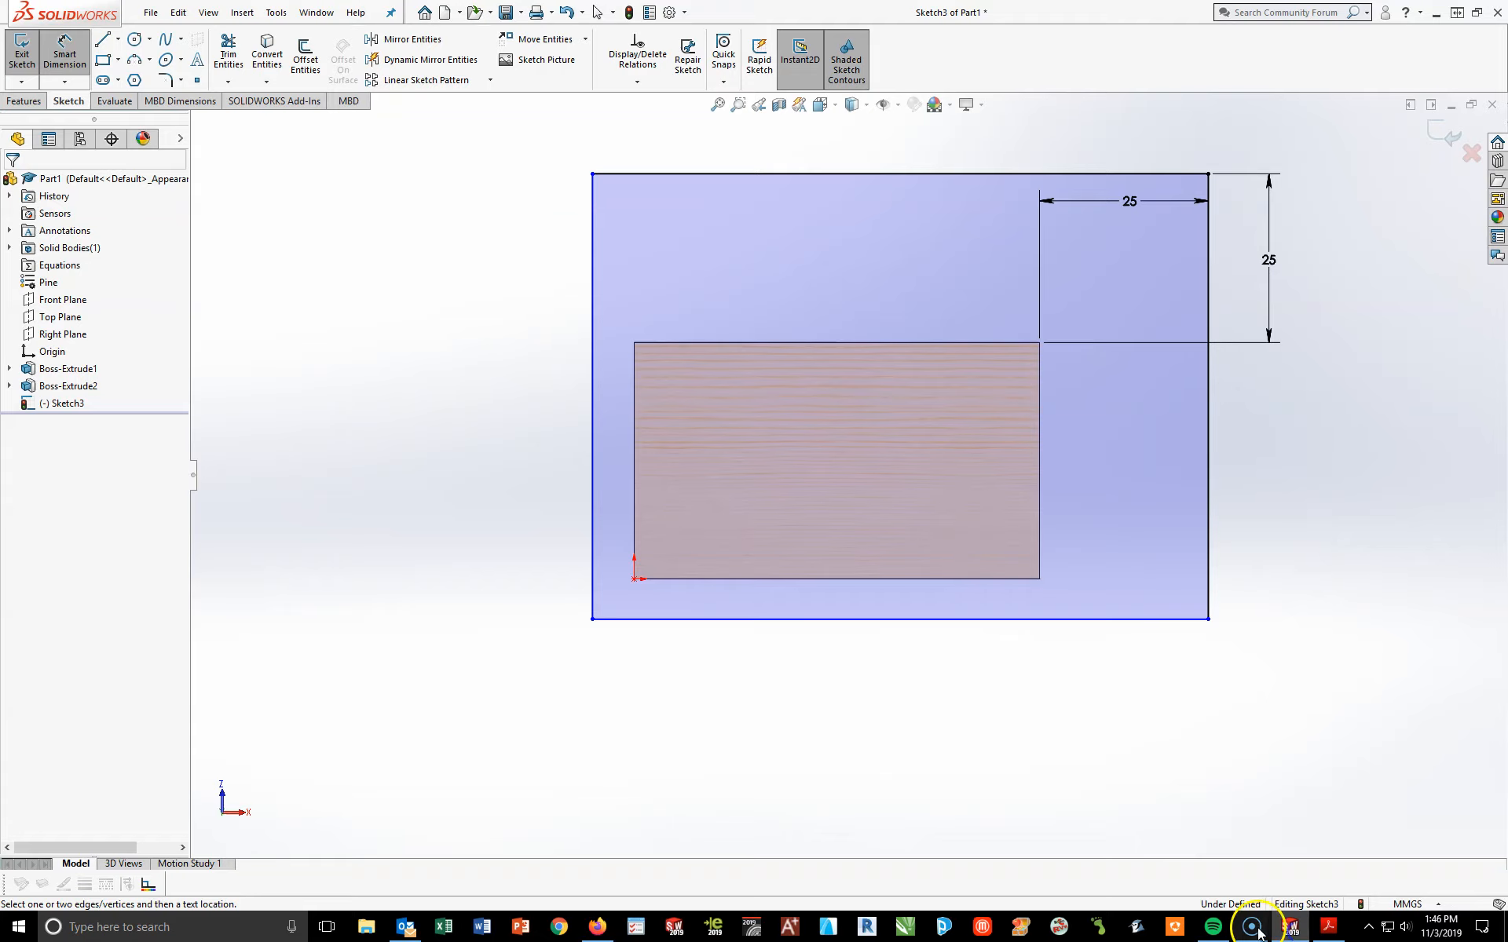
# Dimension the rectangle's right side as 85 mm
pyautogui.click(1208, 494)
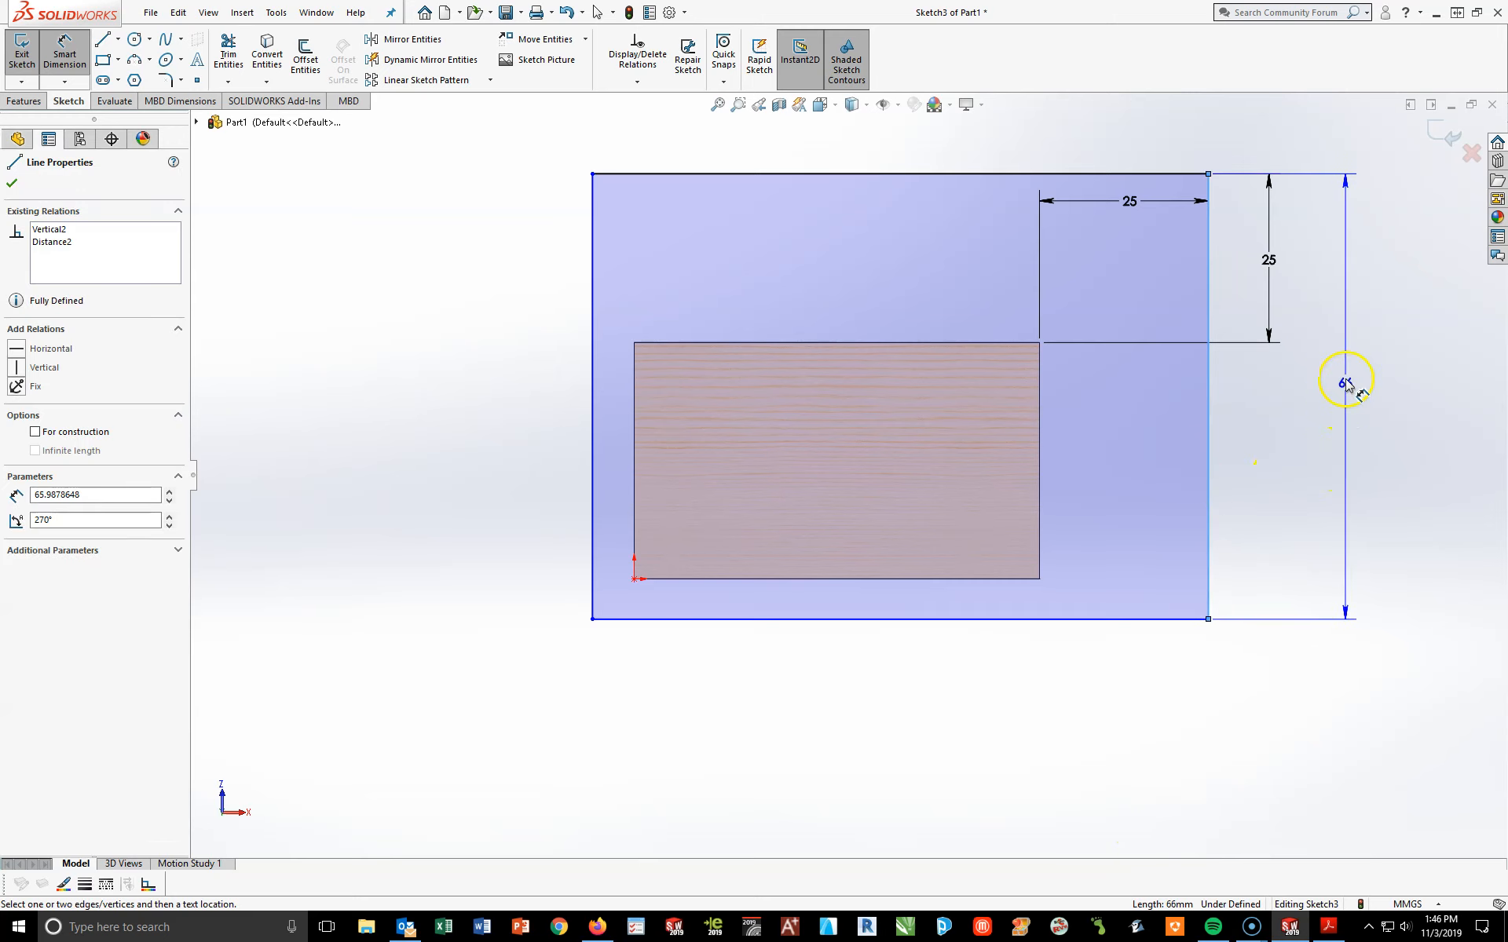
pyautogui.click(1345, 380)
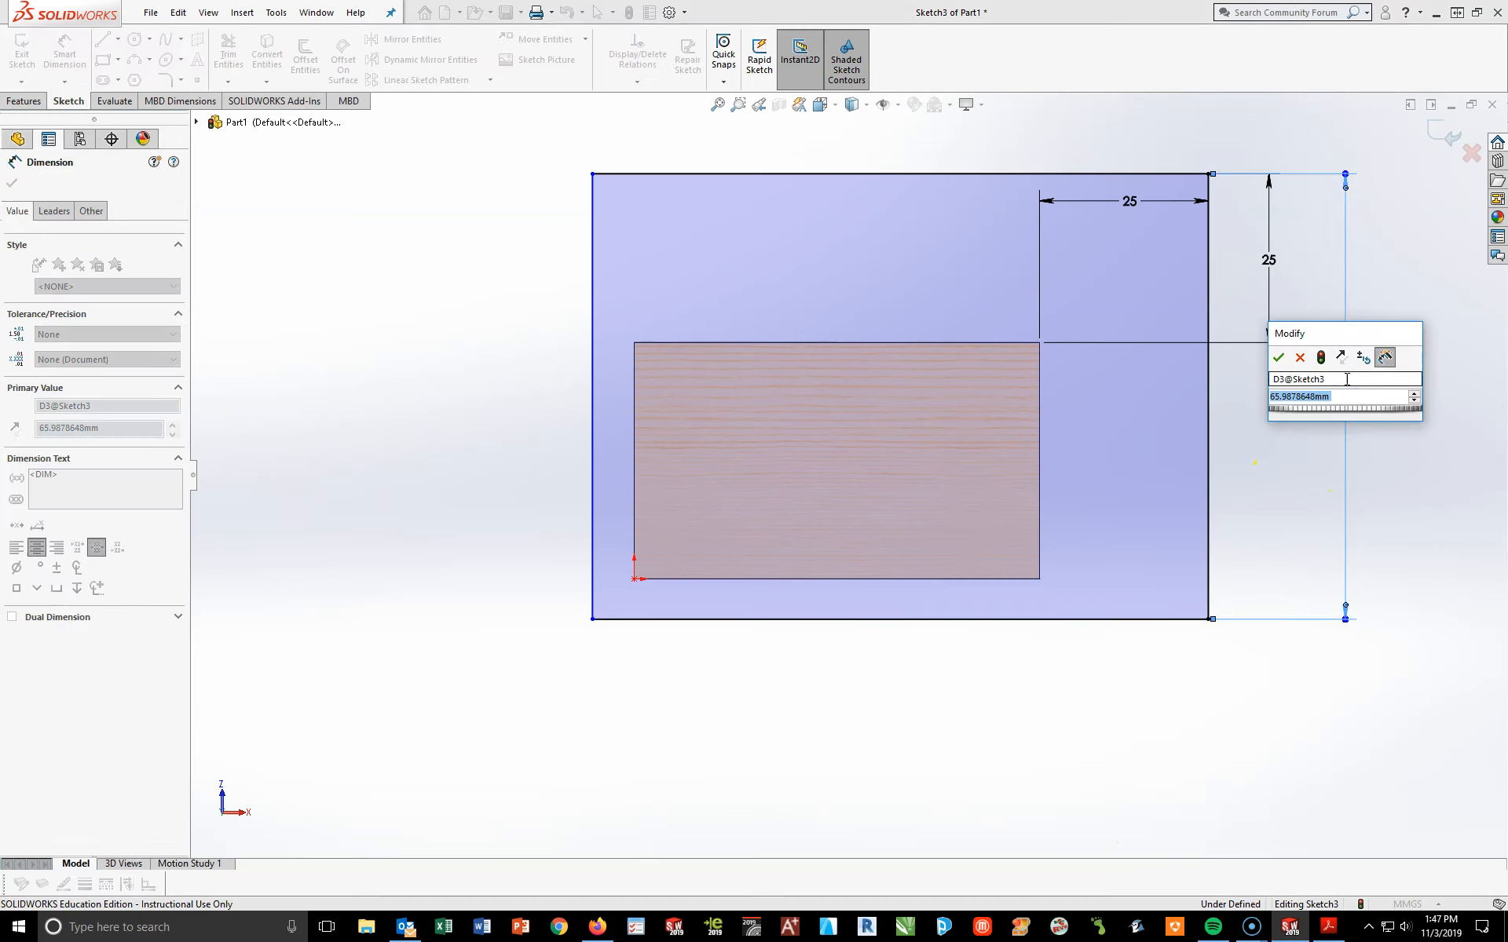
pyautogui.write('85')
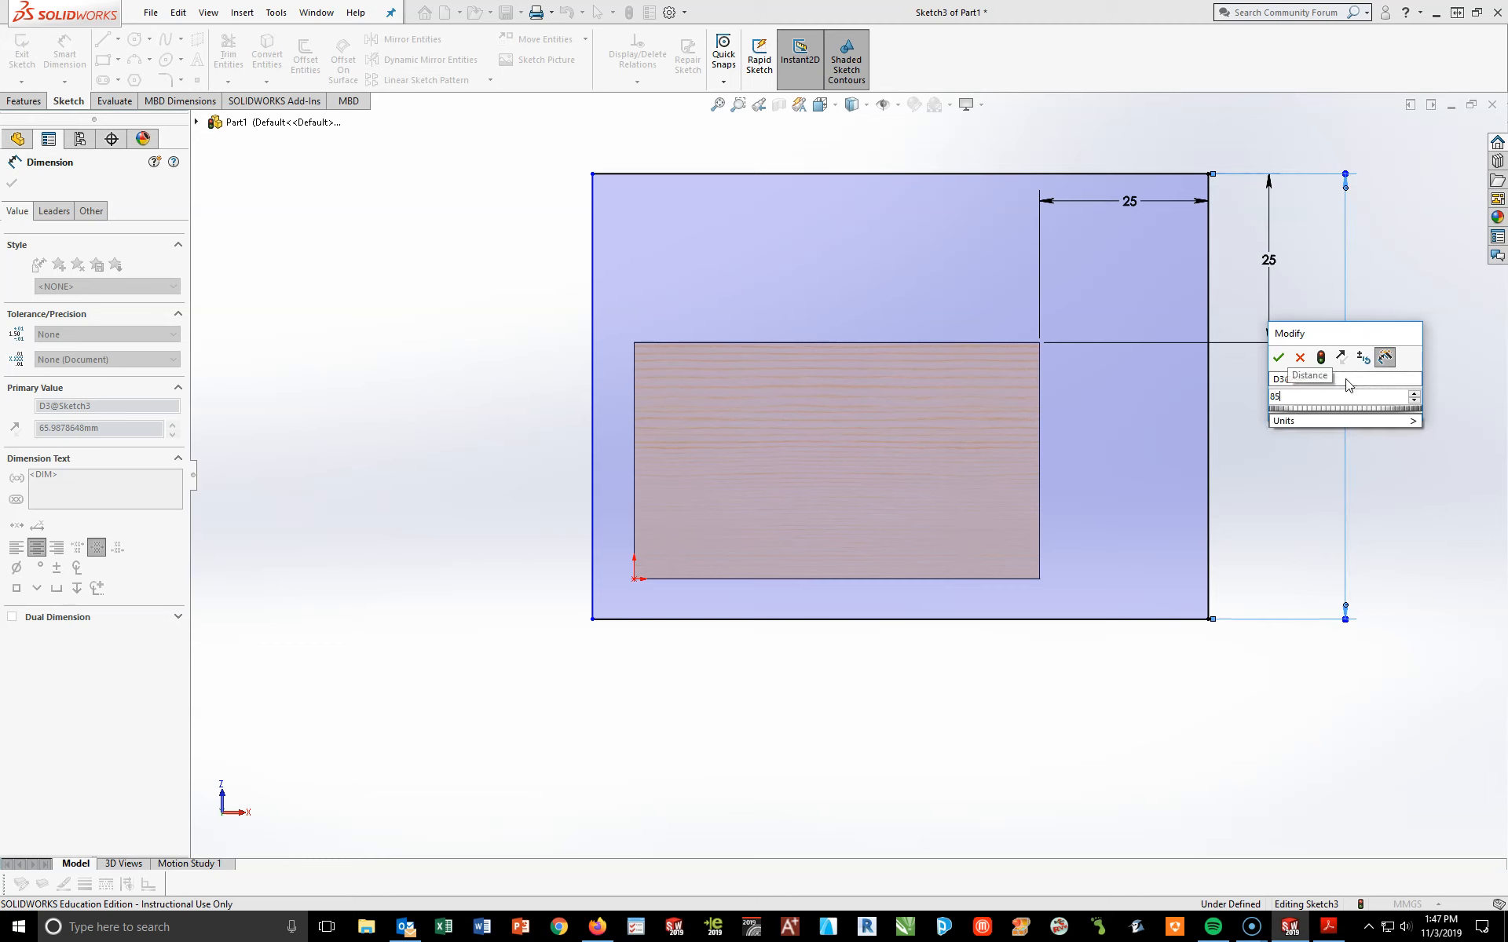
pyautogui.press('Return')
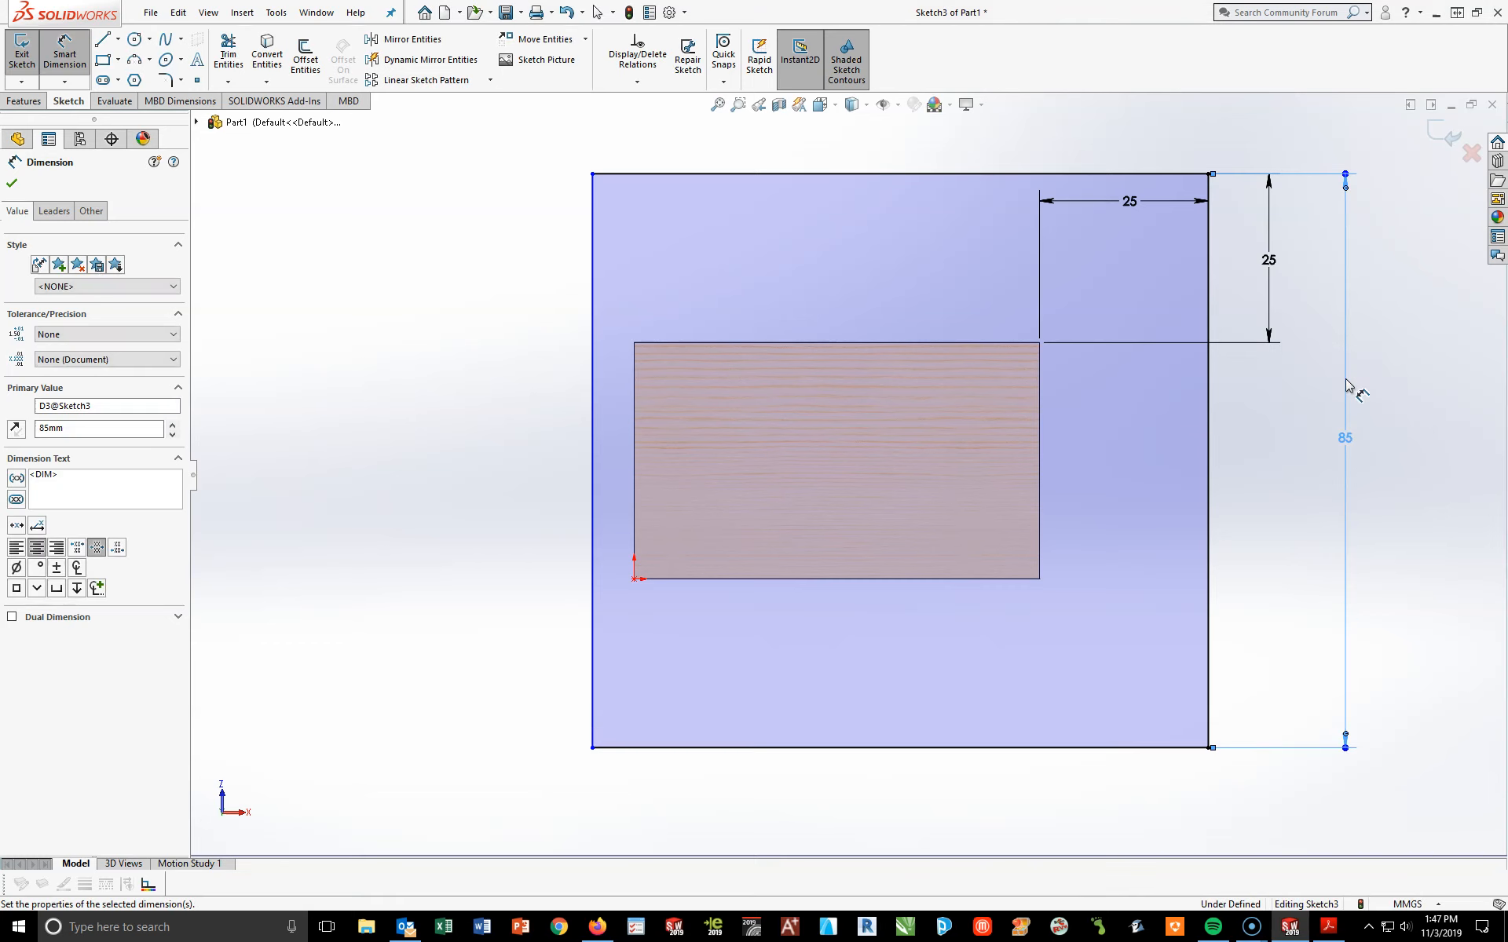
# Dimension the rectangle's lower side as 110 mm and move the horizontal 25 mm dimension above the rectangle
pyautogui.click(873, 748)
pyautogui.click(916, 811)
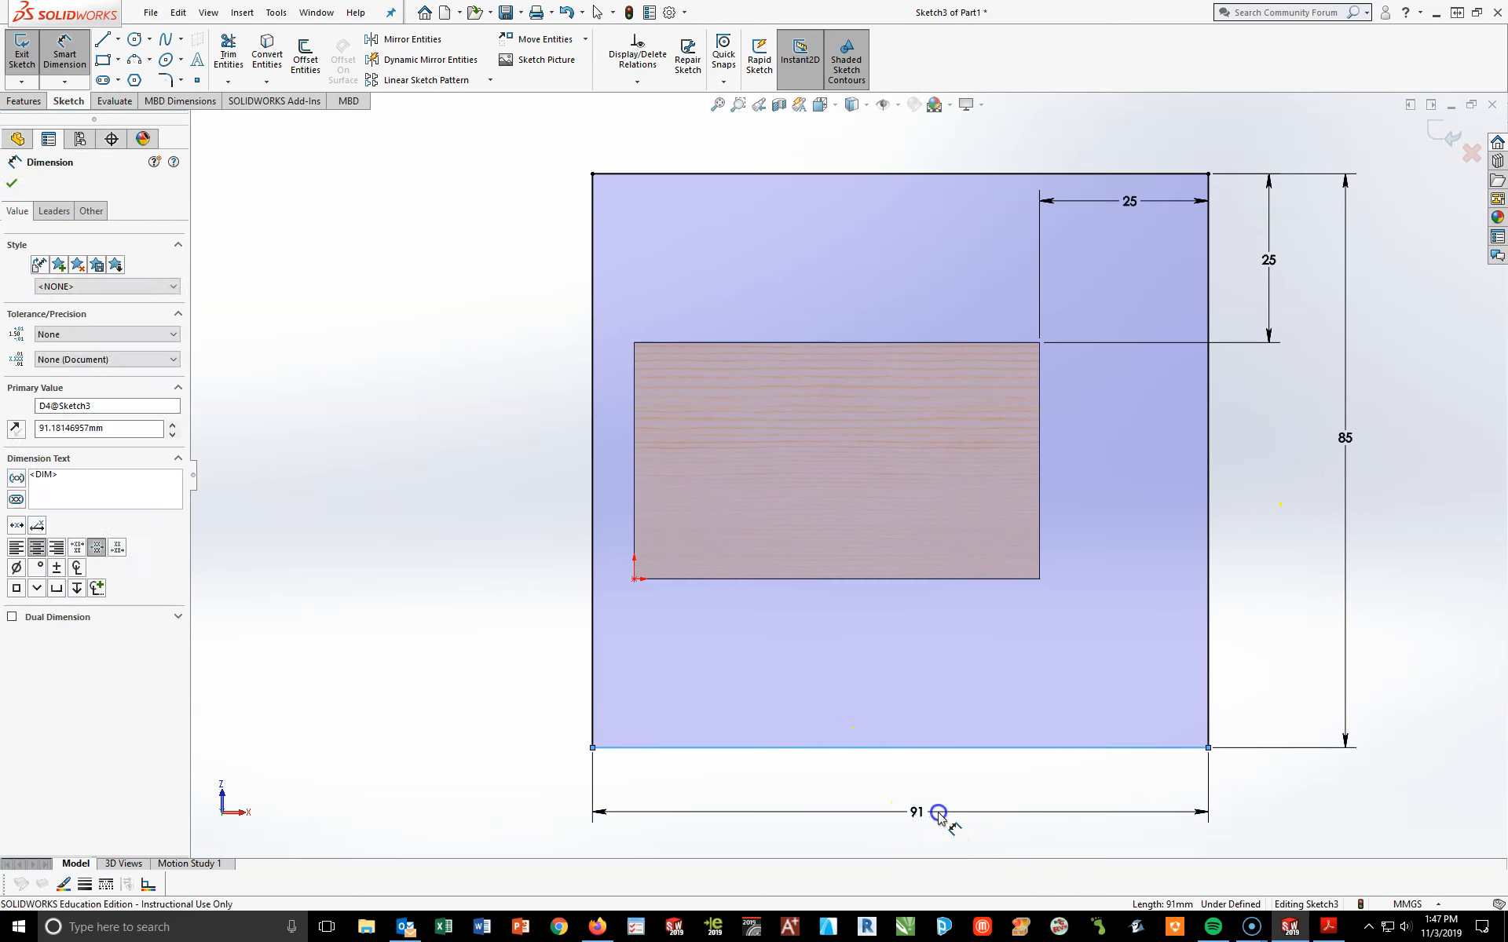
pyautogui.write('110')
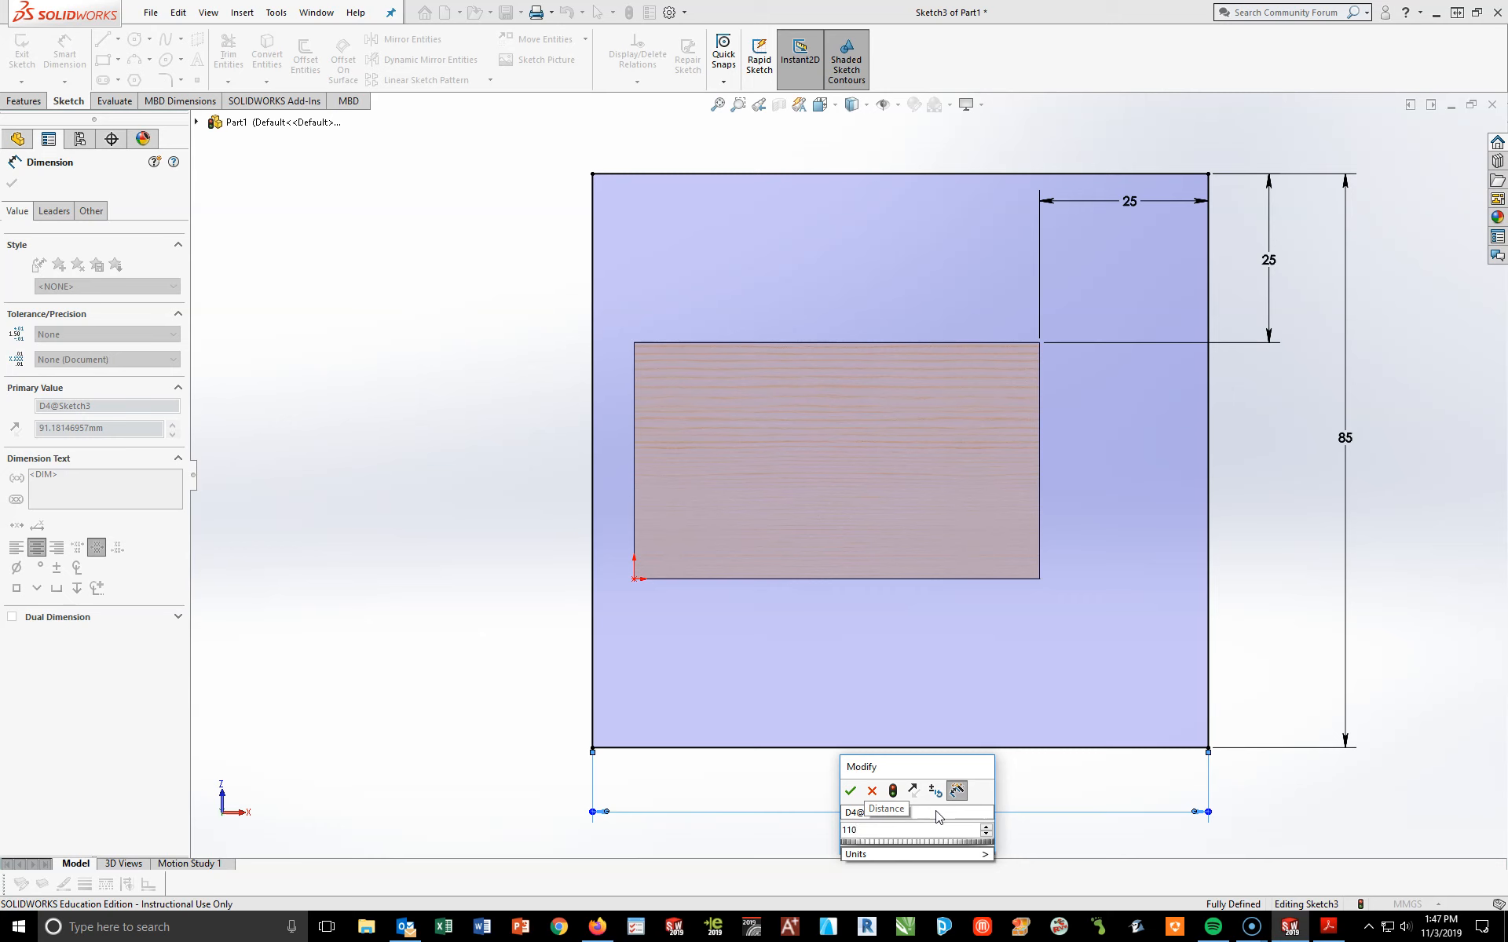
pyautogui.press('Return')
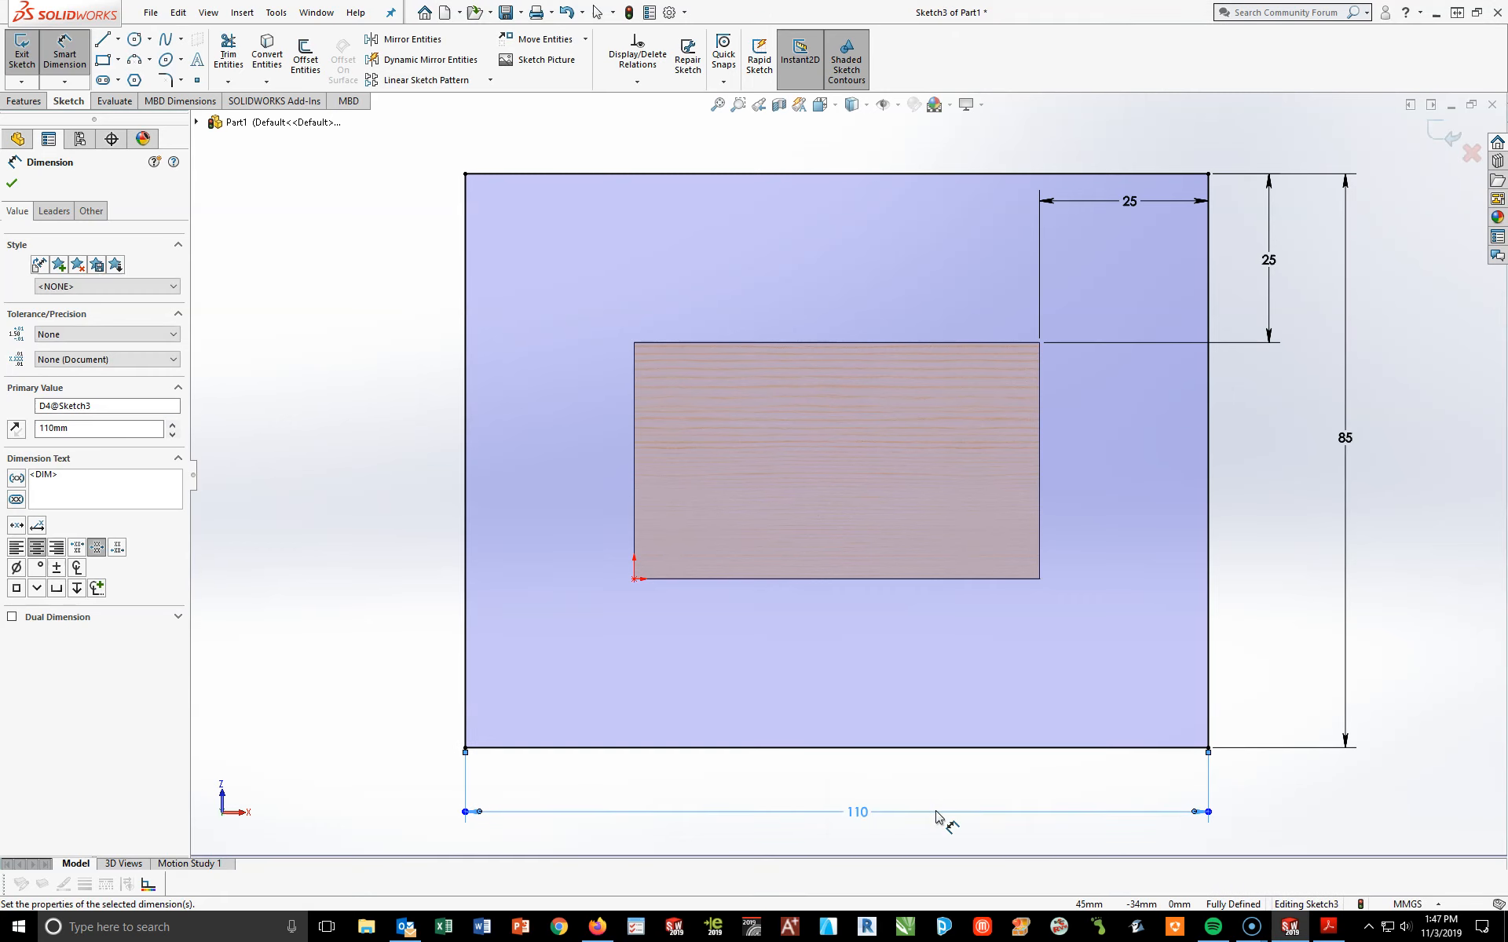
pyautogui.click(1308, 659)
pyautogui.moveTo(1114, 197); pyautogui.dragTo(1139, 130)
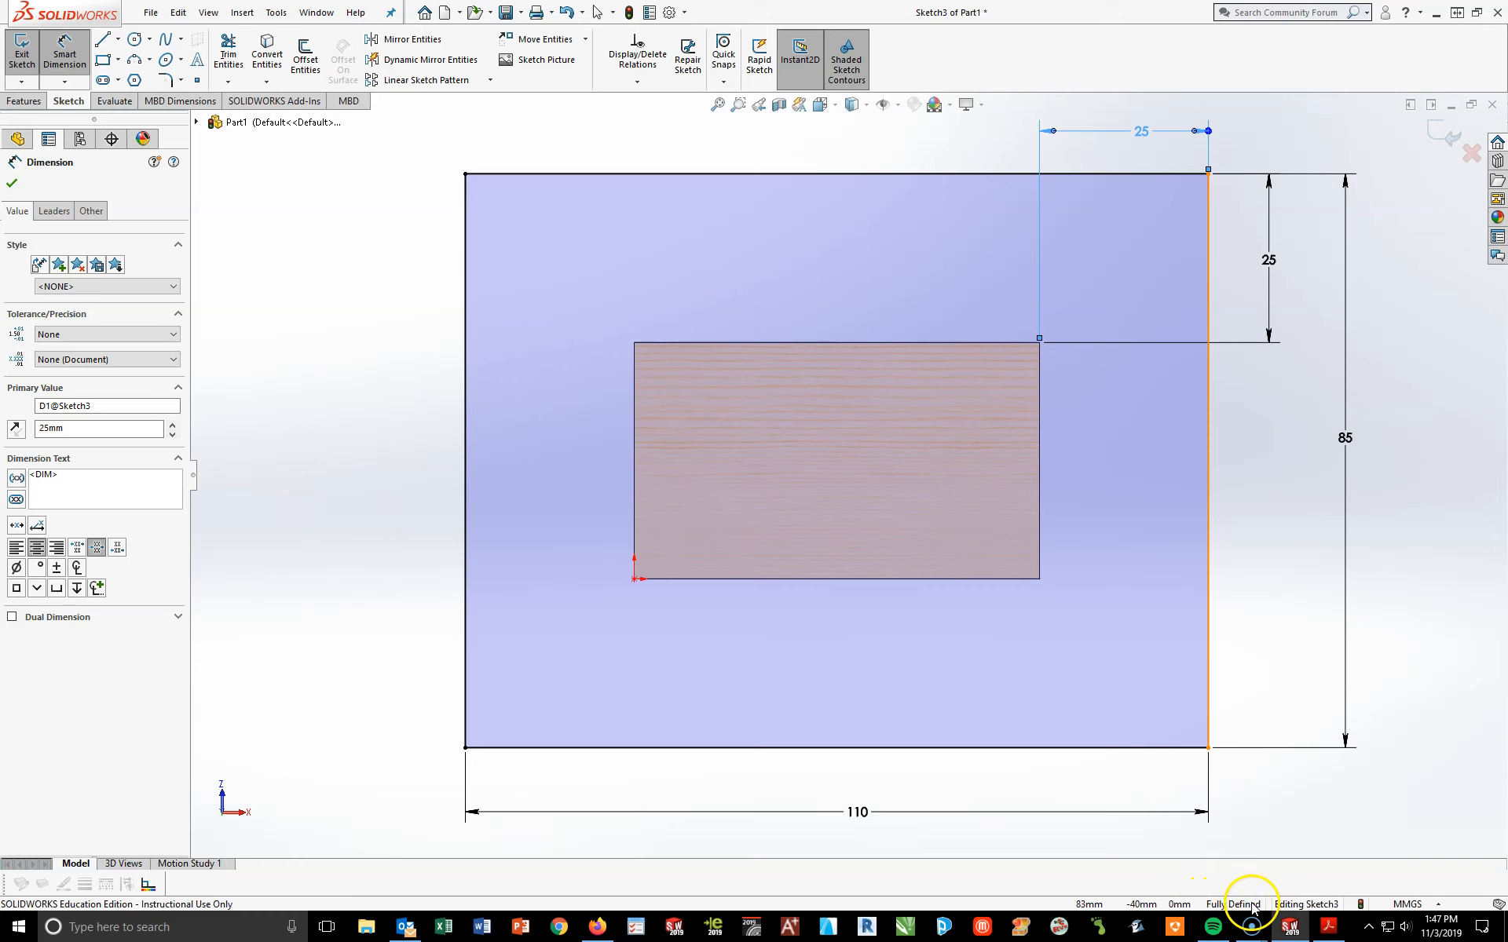
pyautogui.click(1277, 555)
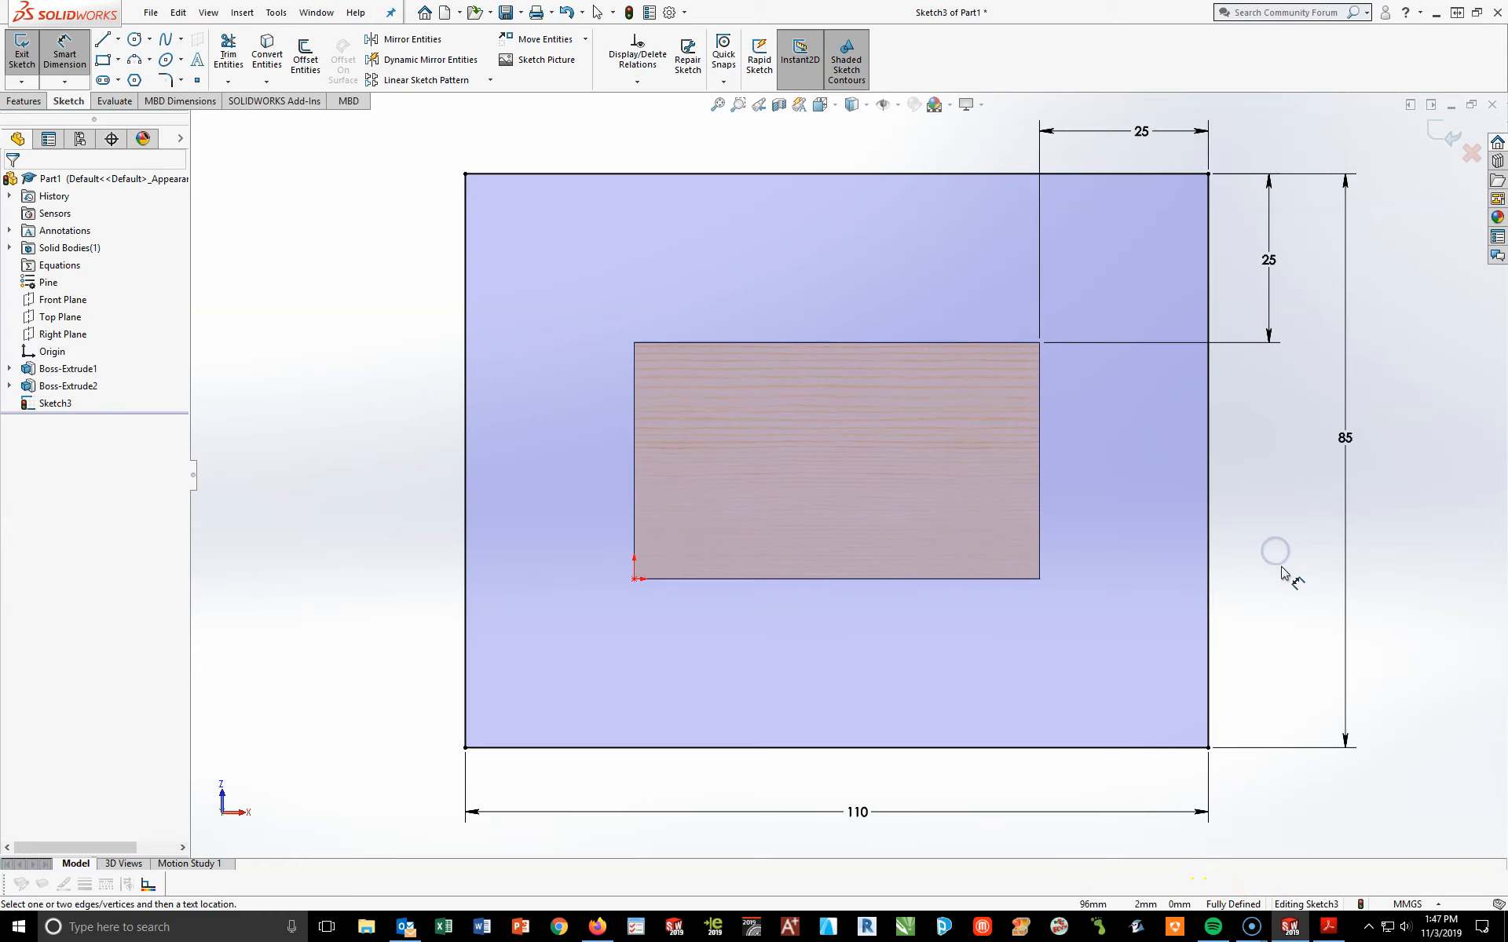
# Extrude the rectangle 14 mm downward from the block's bottom face, merged with the block, as the base plate
pyautogui.press('space')
pyautogui.click(1380, 524)
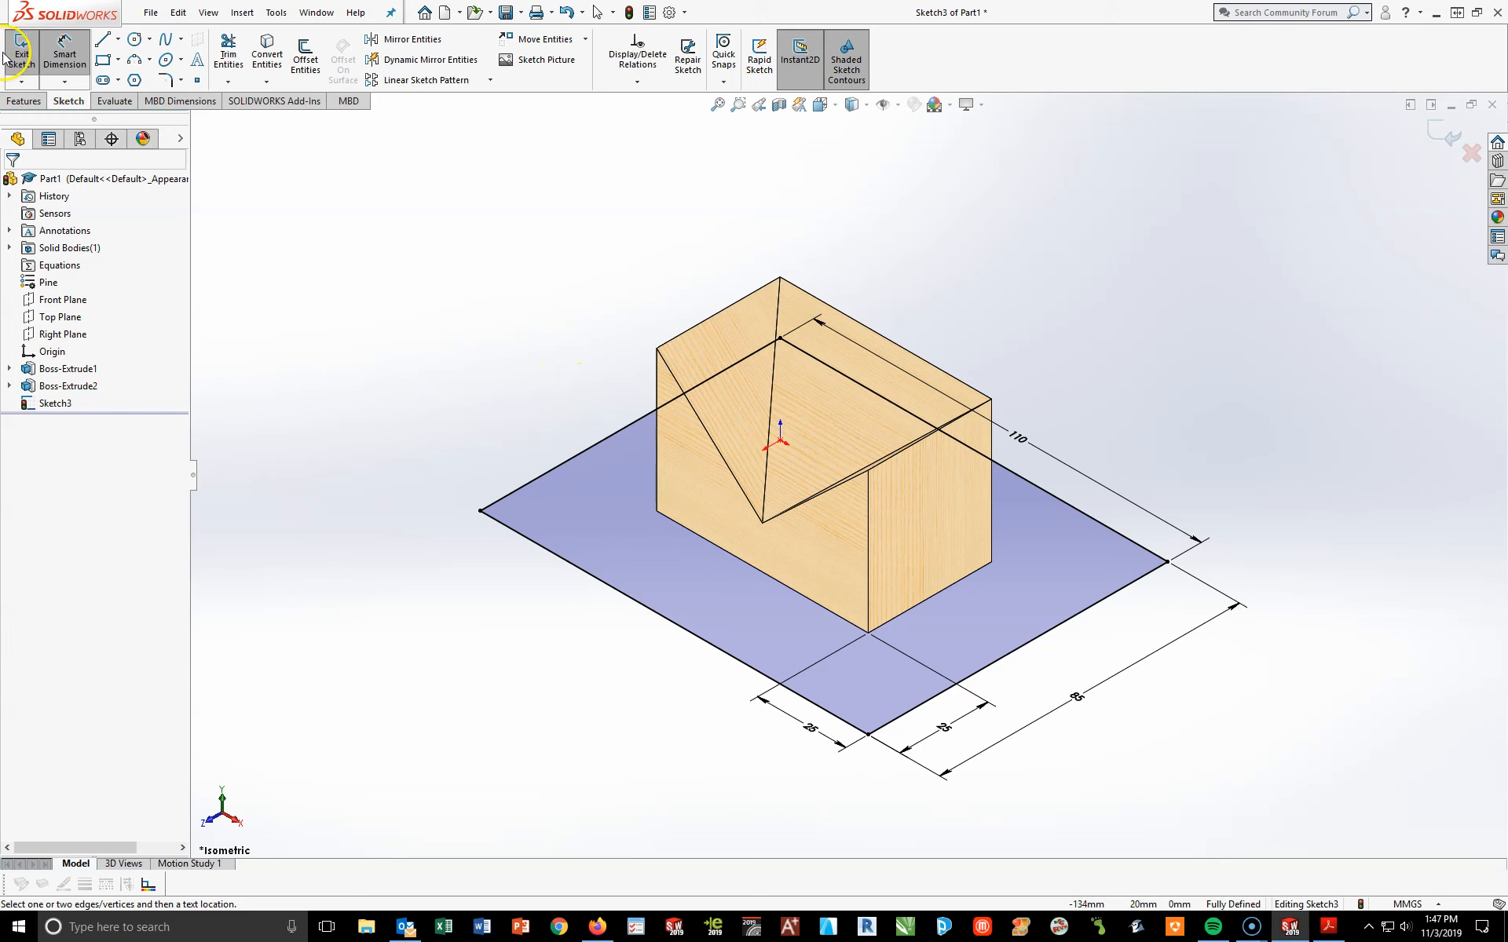
pyautogui.click(22, 102)
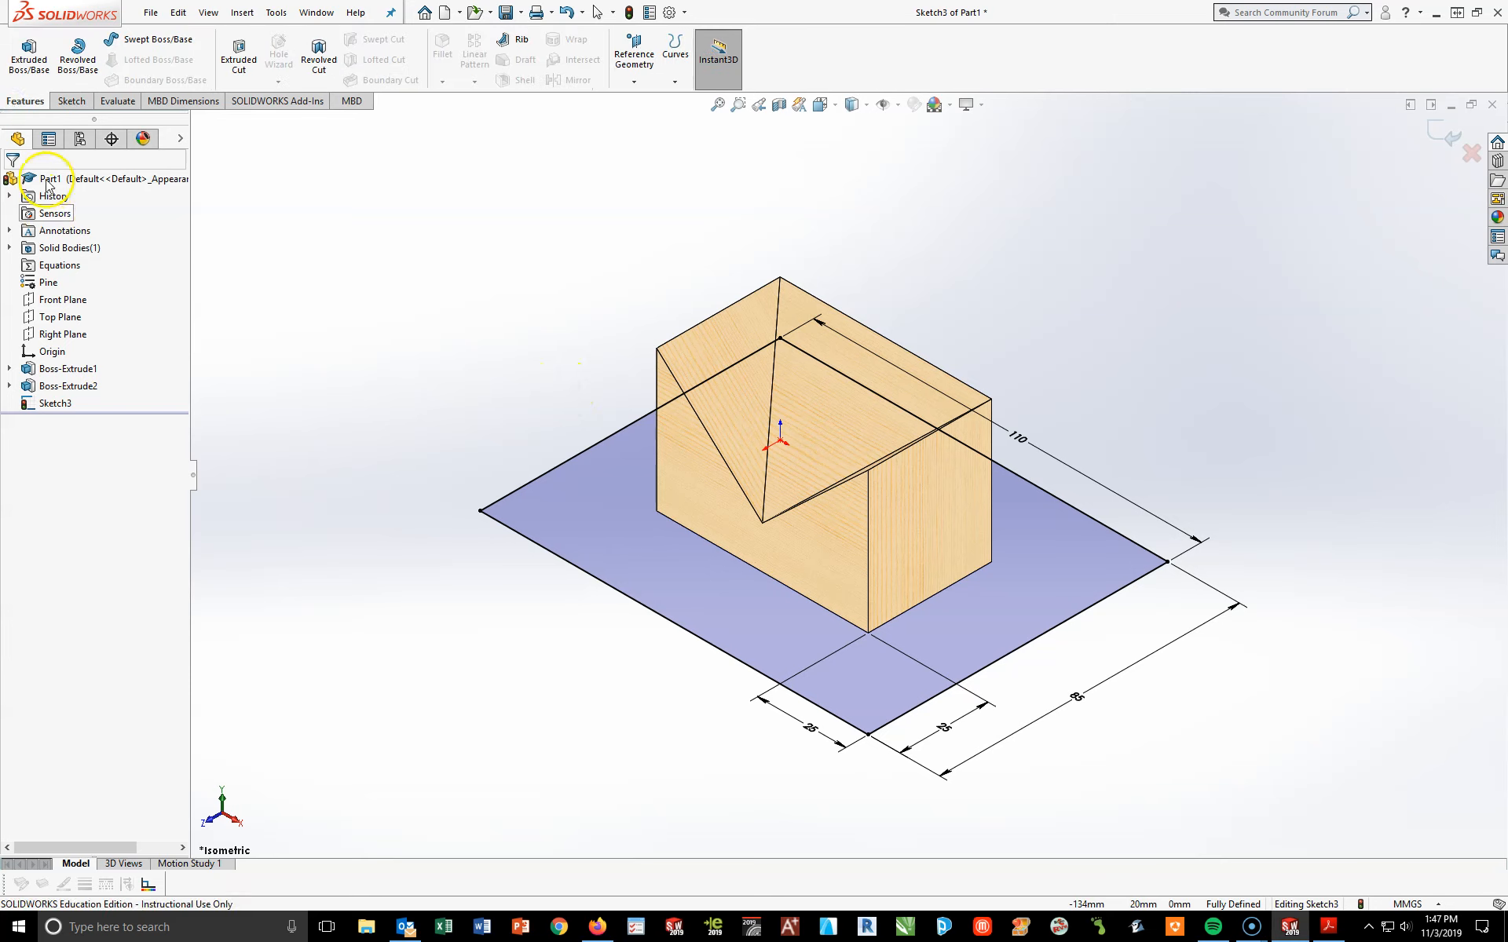
pyautogui.click(31, 53)
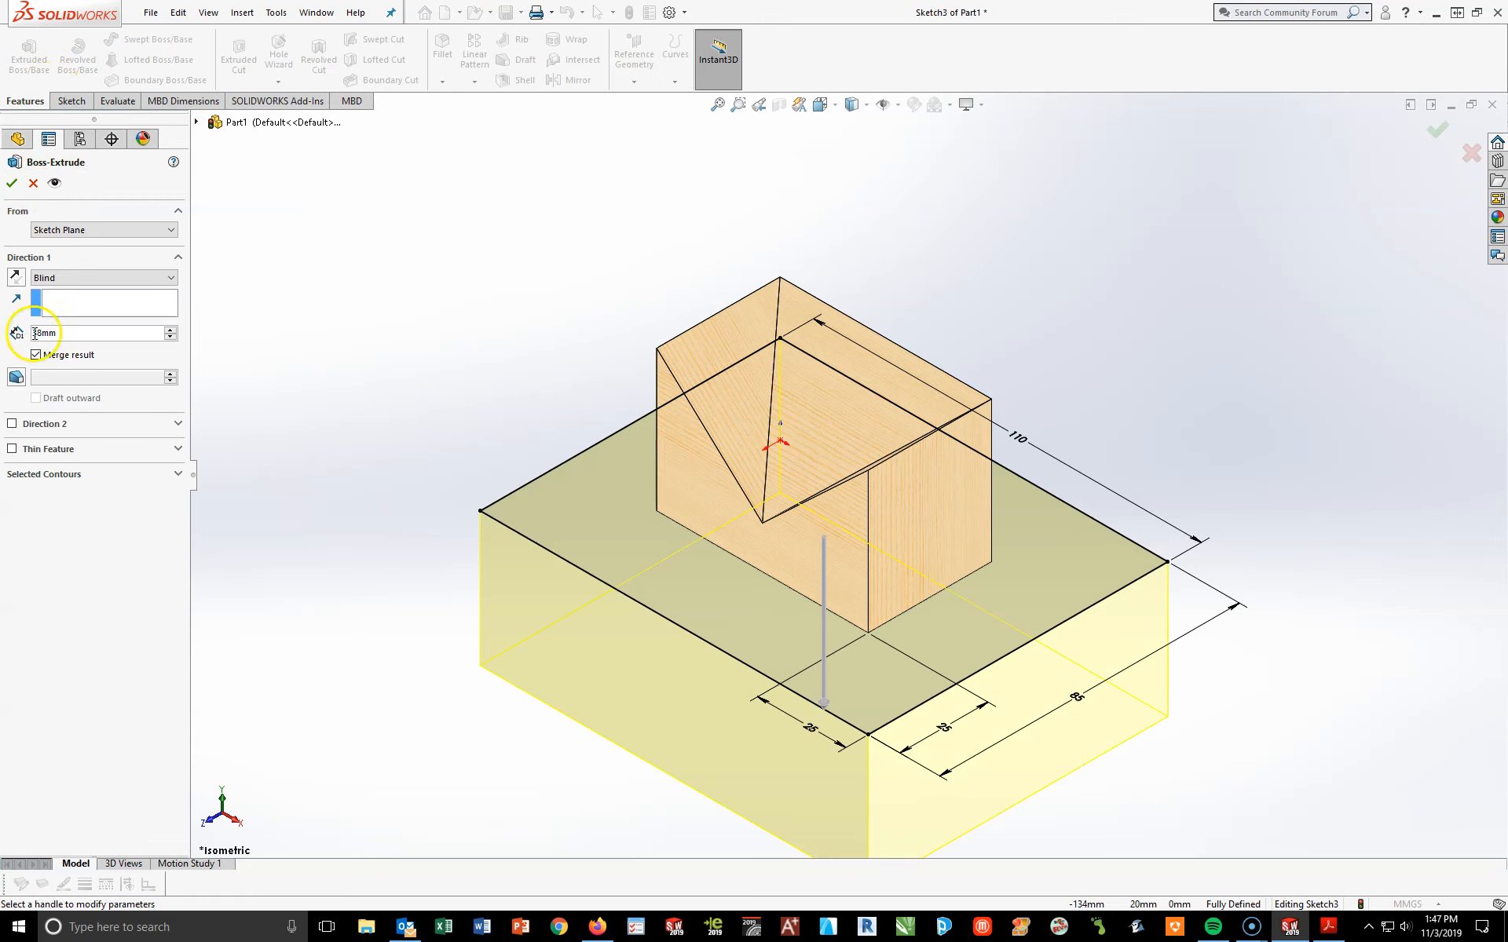
pyautogui.write('14')
pyautogui.press('Return')
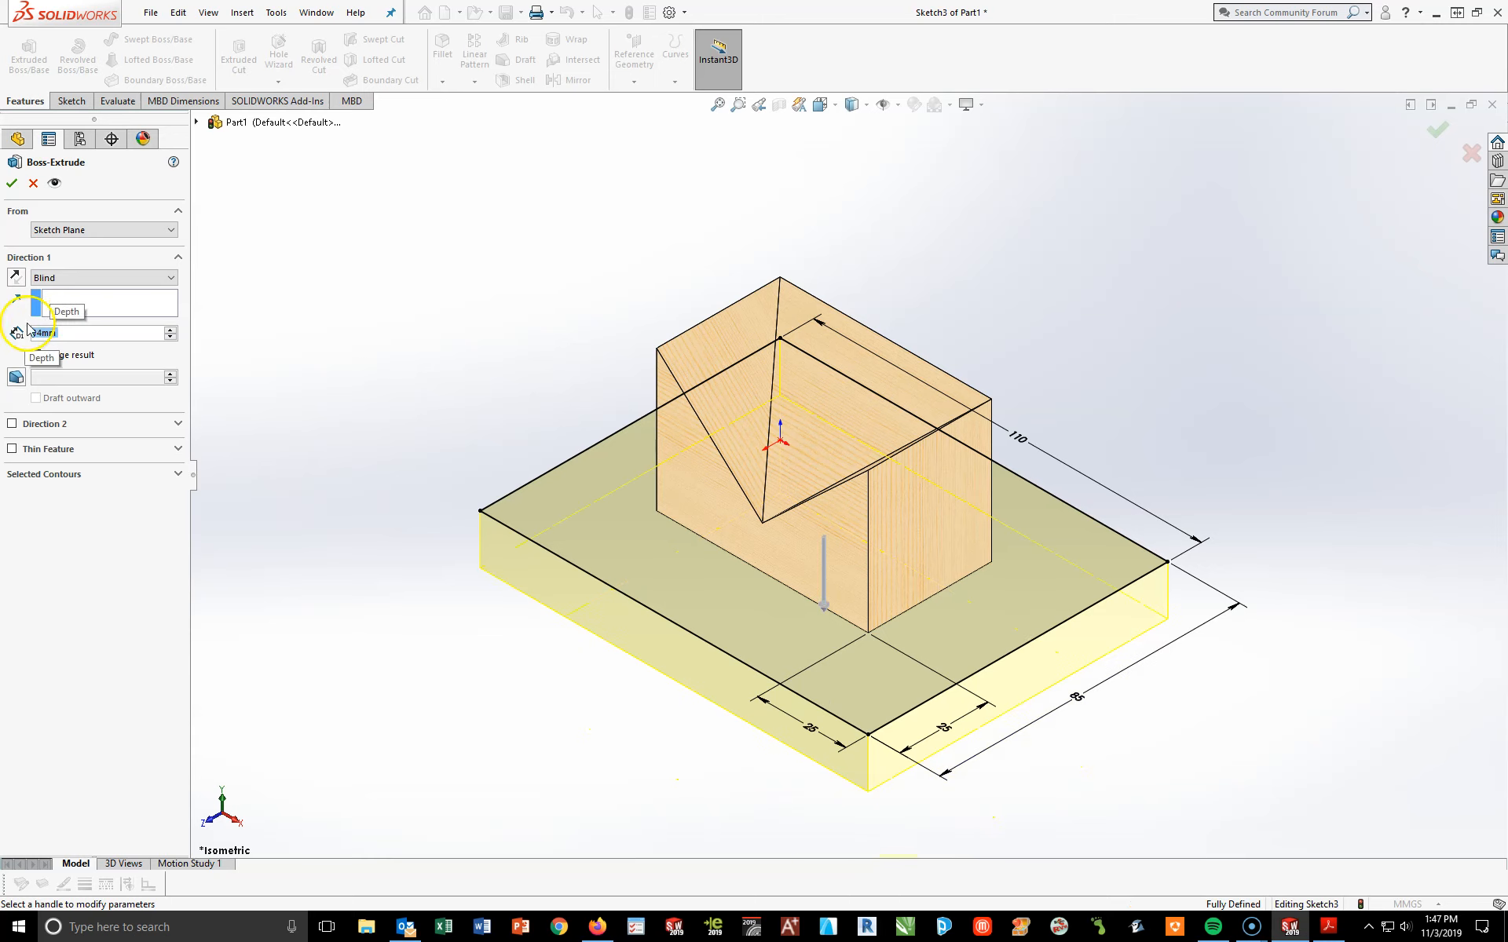
pyautogui.click(12, 184)
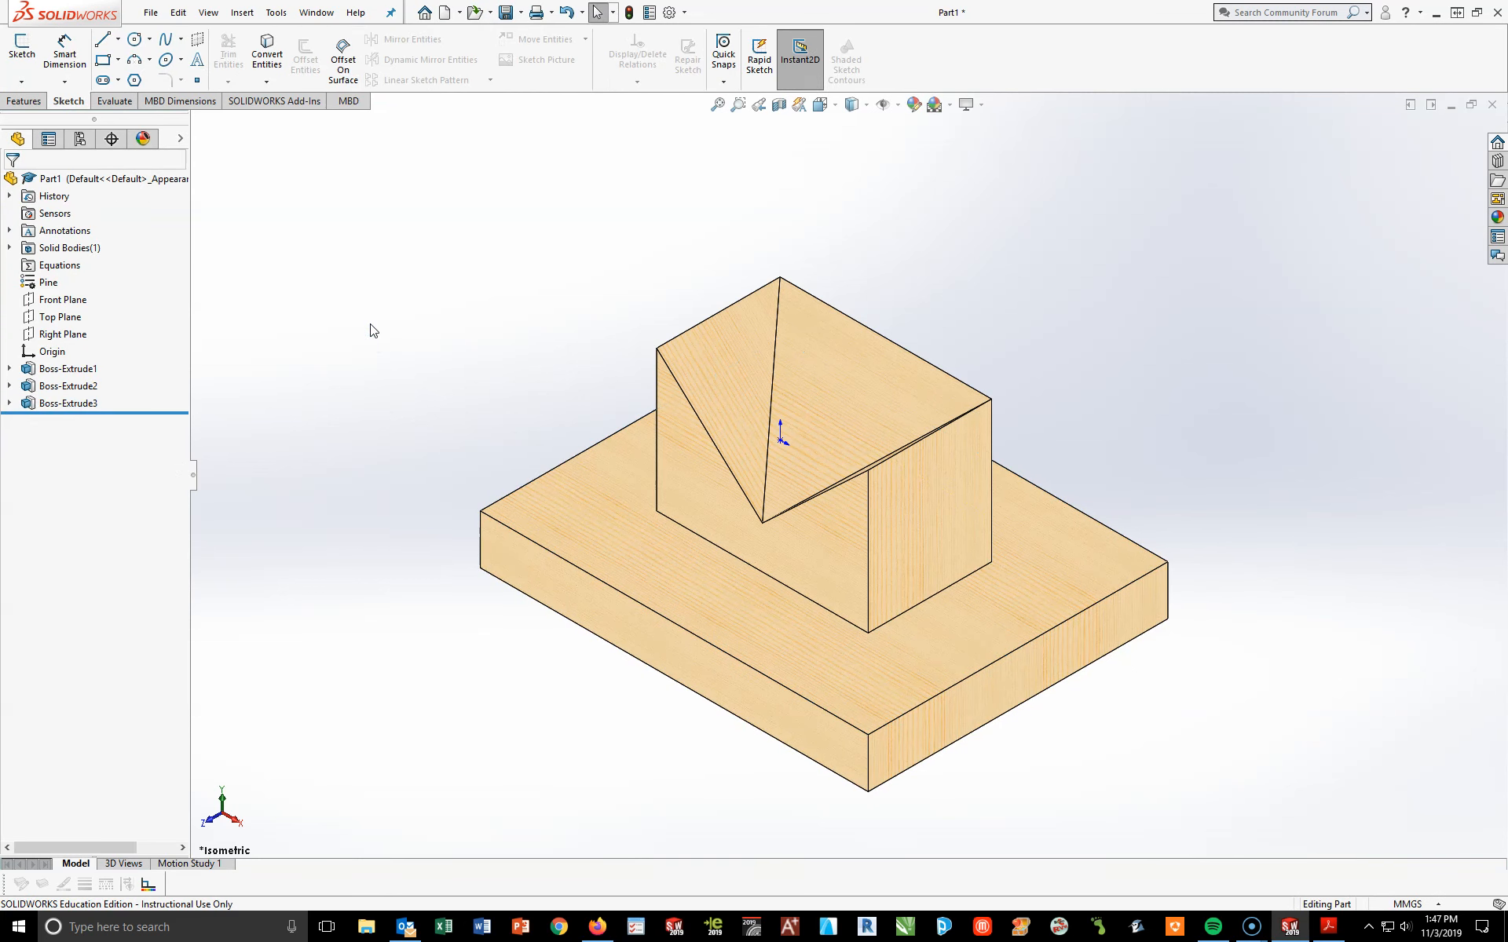
# Examine the plate's corner holes in the isometric and top views of ACC_2.PDF in Adobe Acrobat Reader and return to SOLIDWORKS
pyautogui.click(1328, 927)
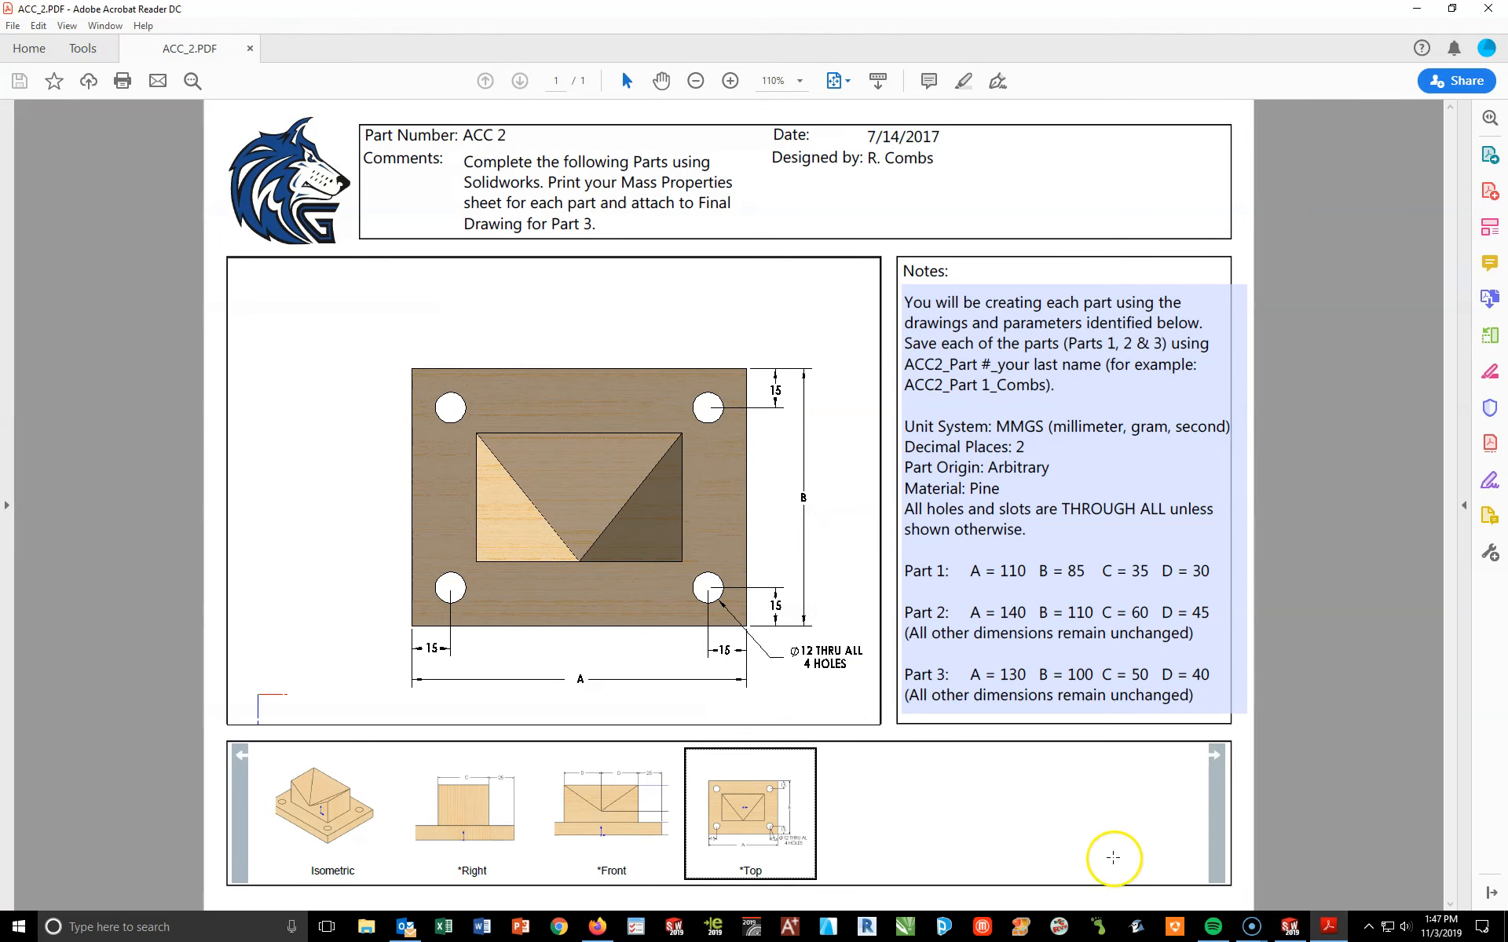
pyautogui.click(369, 809)
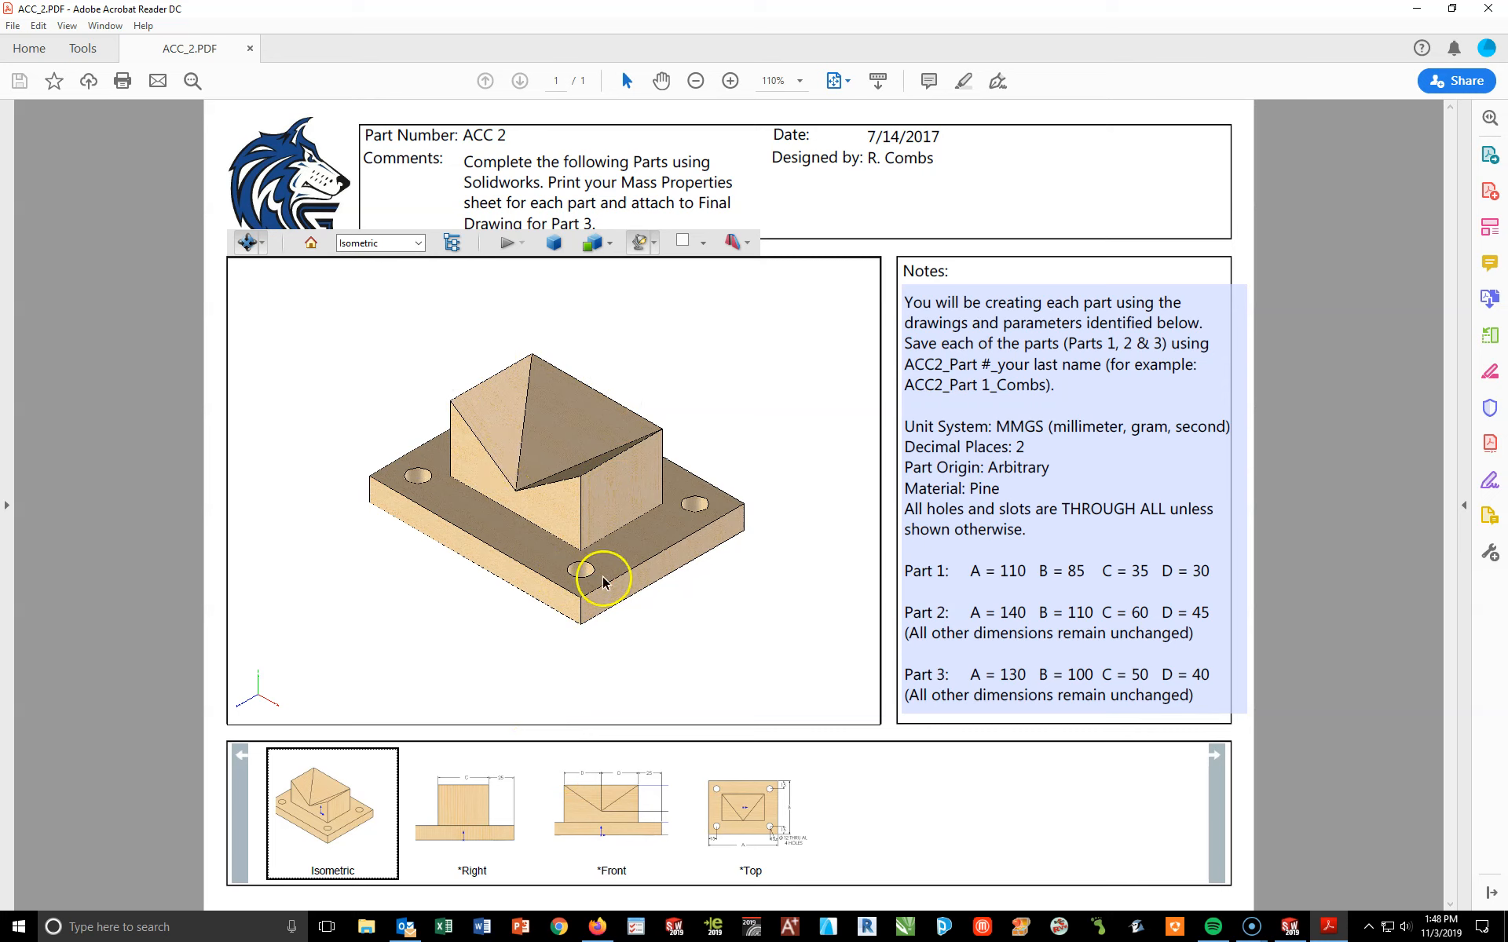
pyautogui.click(727, 797)
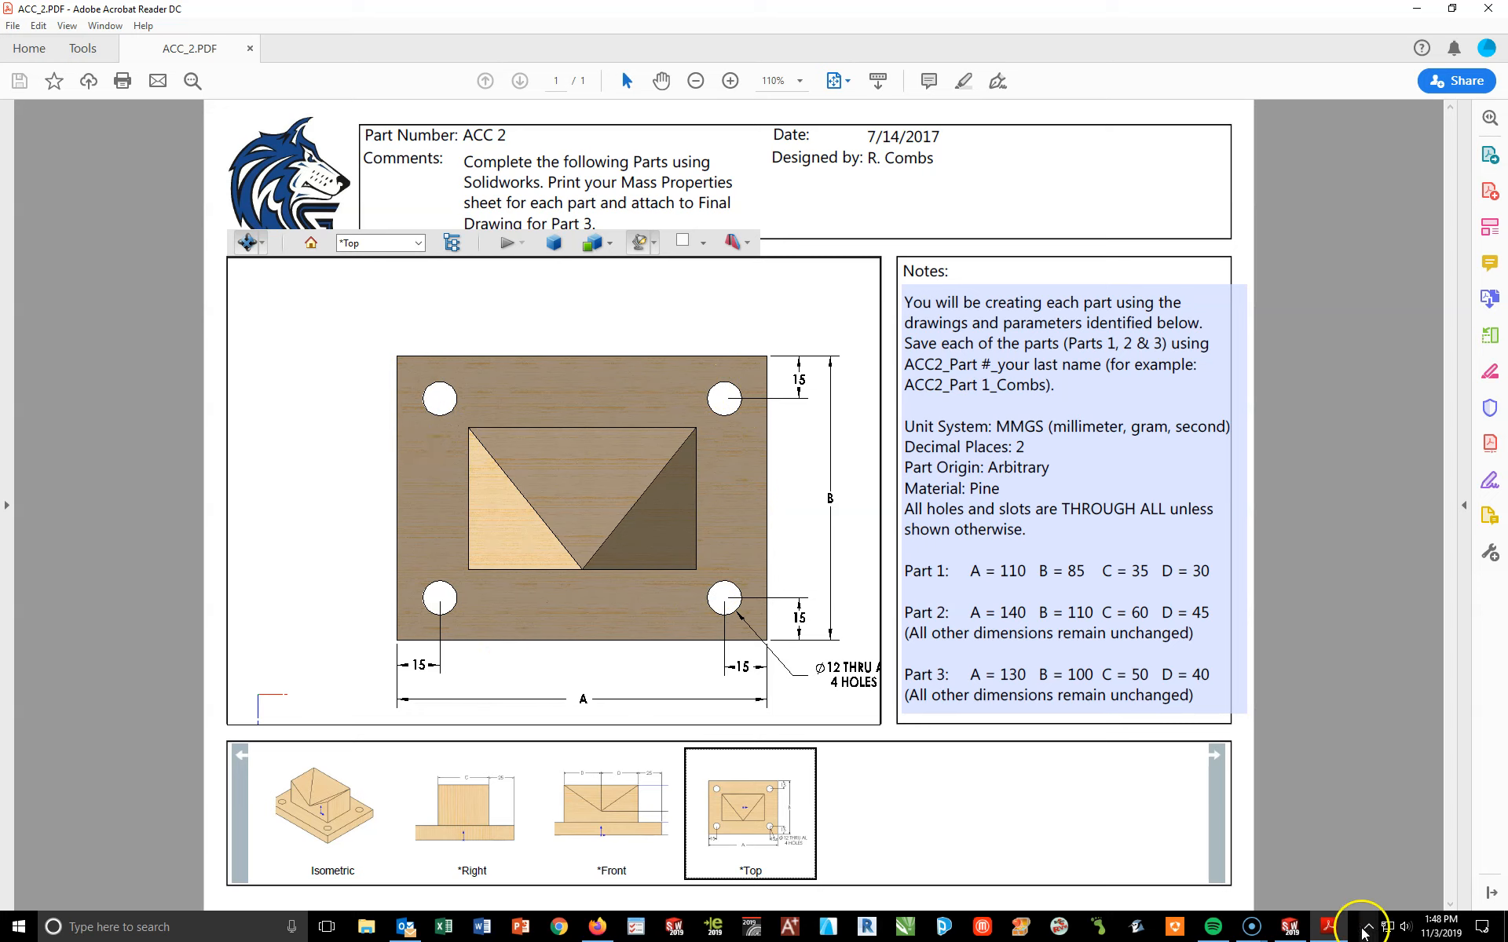
pyautogui.click(1289, 928)
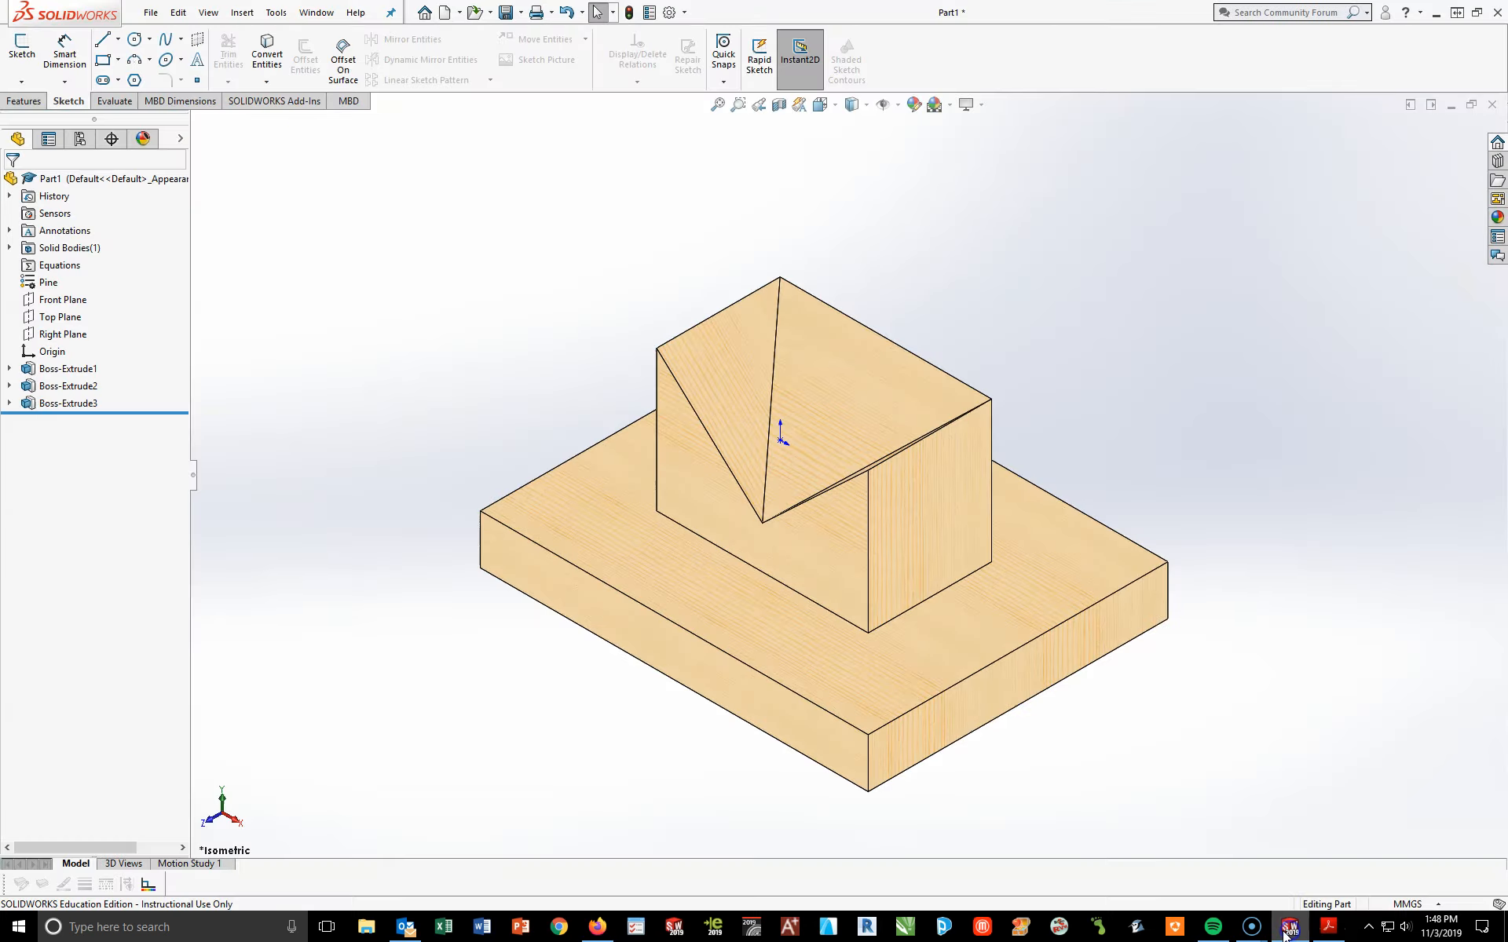
# Start a sketch on the base plate's upper face and orient the view normal to it
pyautogui.click(982, 630)
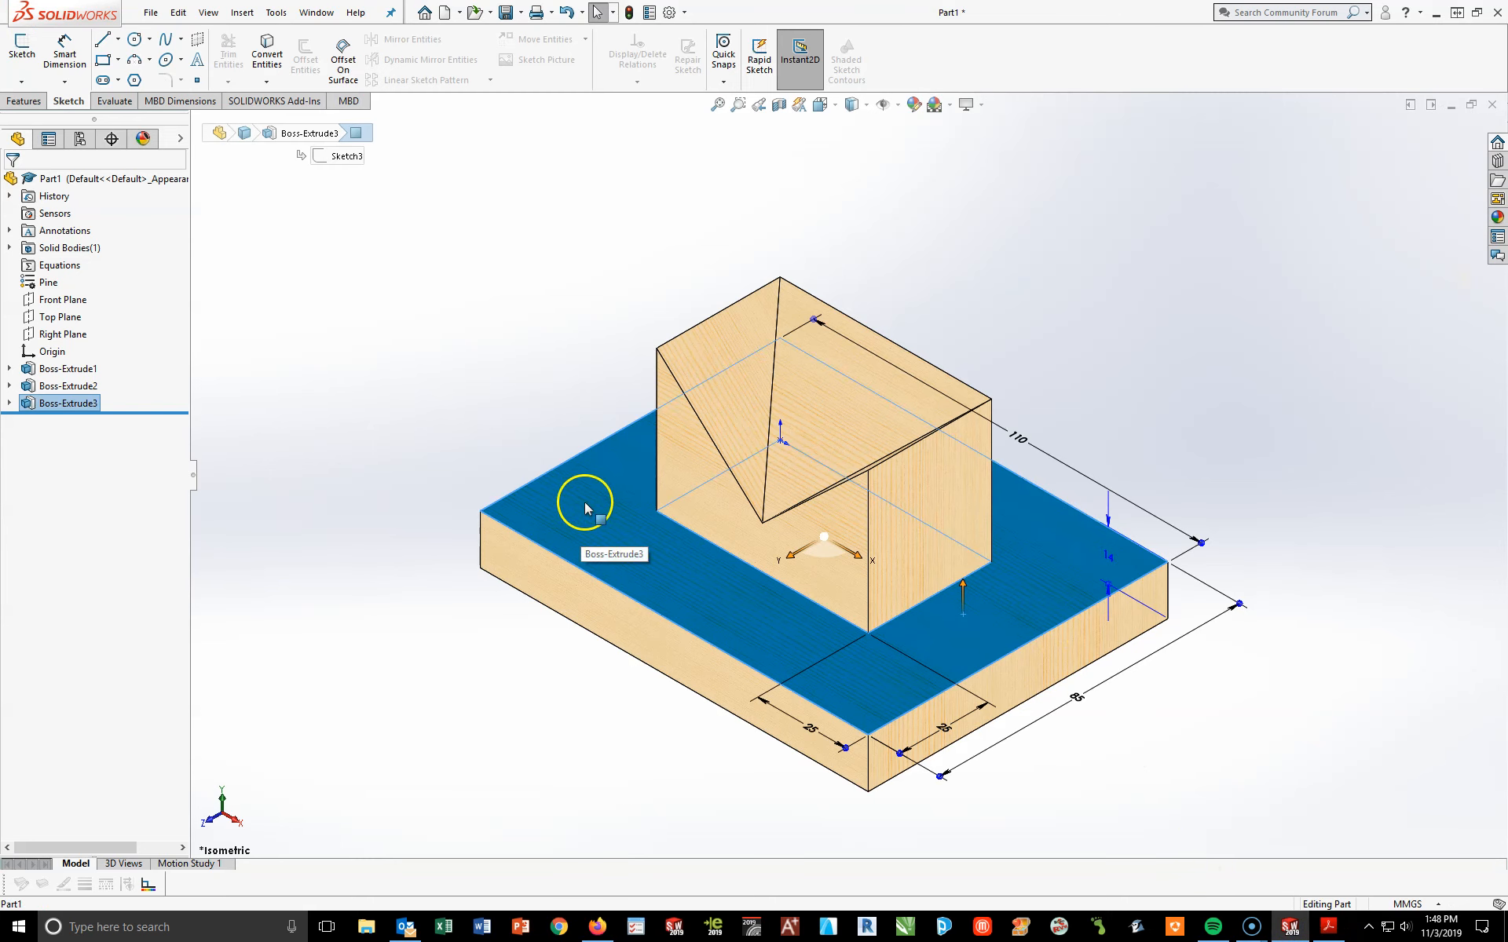
pyautogui.click(20, 48)
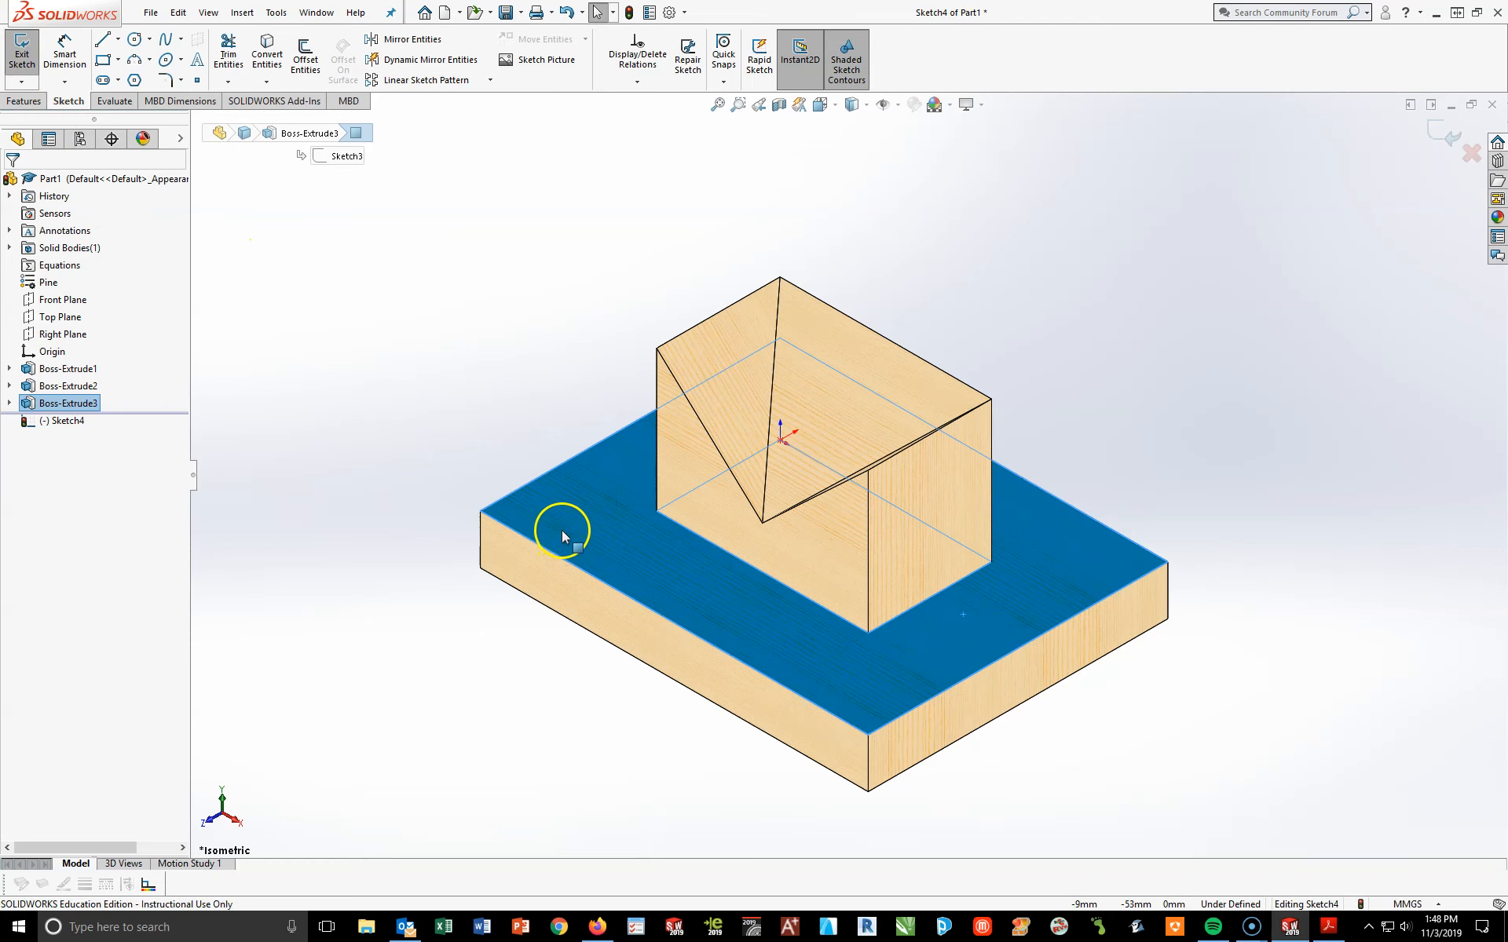
pyautogui.press('space')
pyautogui.click(564, 581)
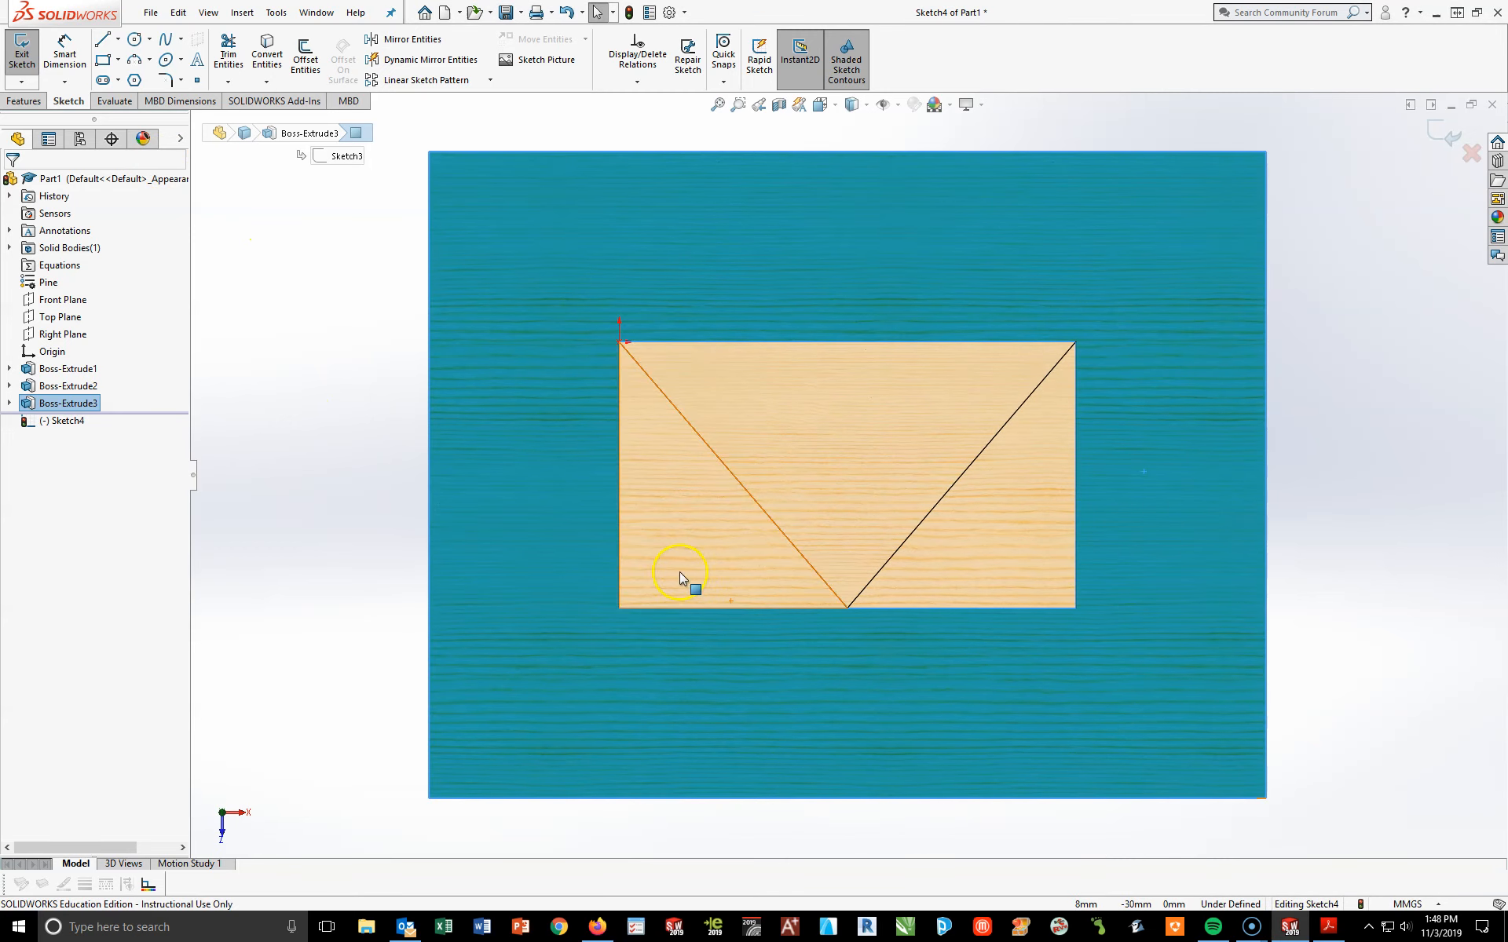
# Sketch a circle near each plate corner, with radii of about 5.4, 4.9, 6 and 3.9 mm clockwise from the upper-left corner
pyautogui.click(133, 46)
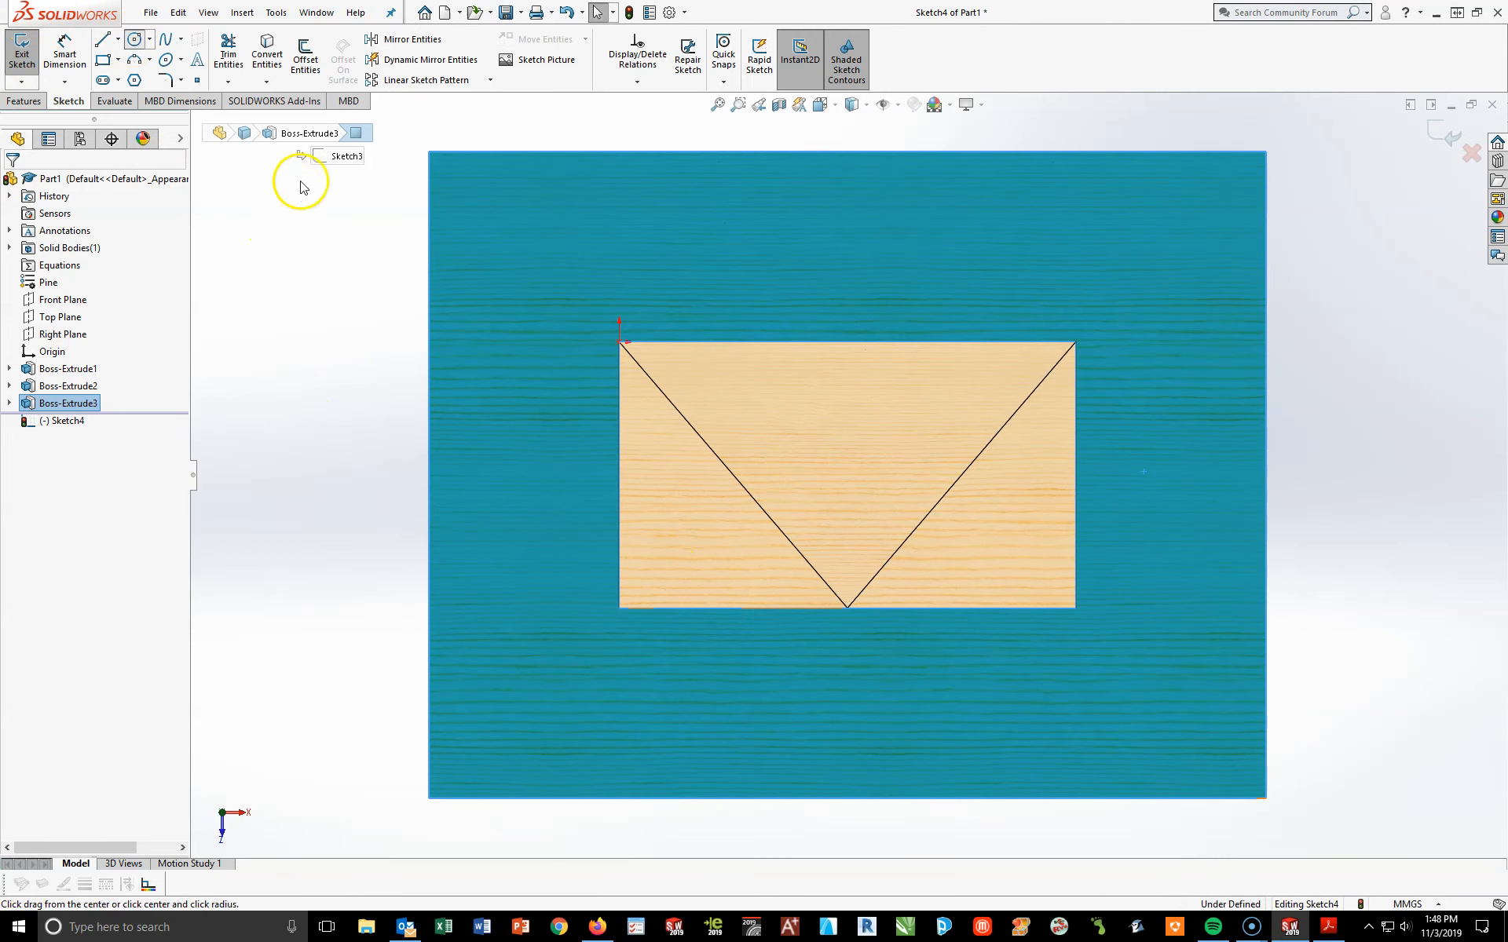
pyautogui.click(531, 225)
pyautogui.click(557, 255)
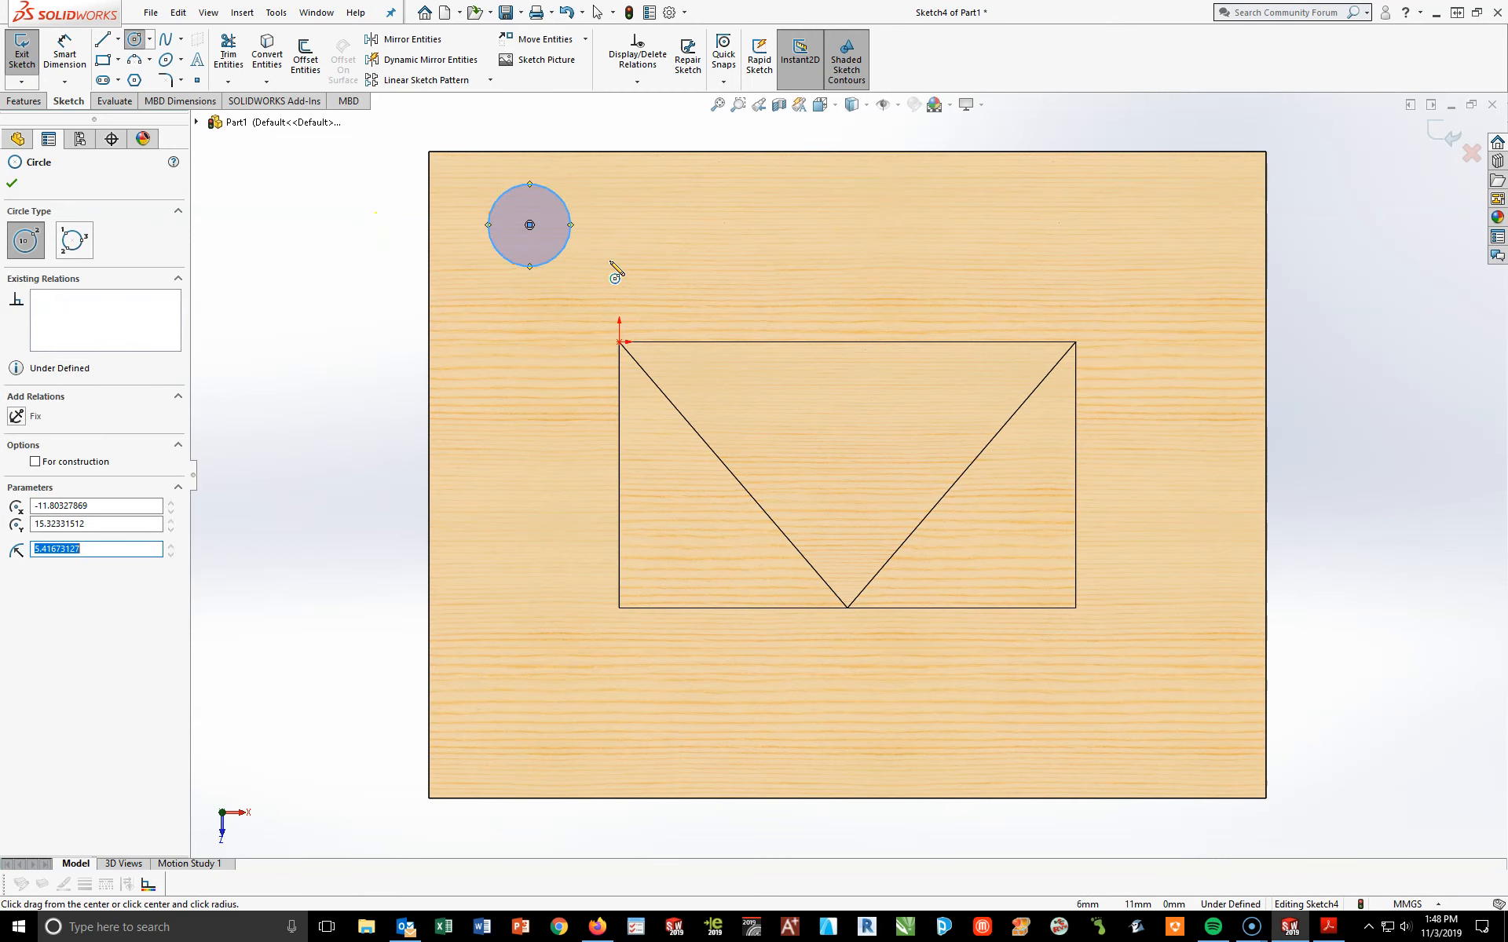
pyautogui.click(1180, 216)
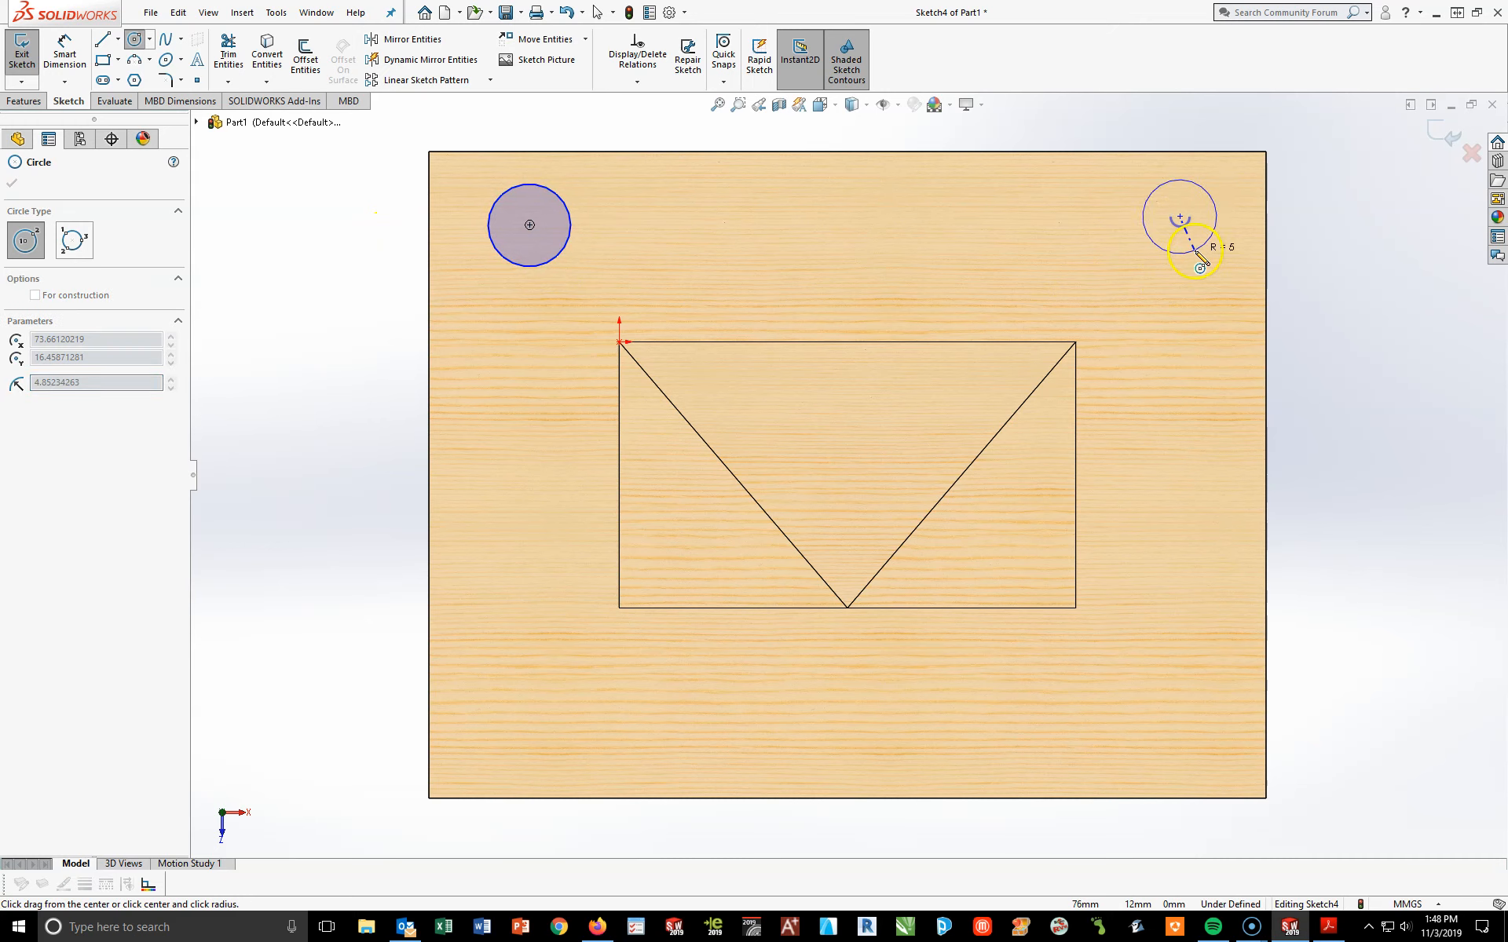
pyautogui.click(1195, 251)
pyautogui.click(1191, 727)
pyautogui.click(1216, 765)
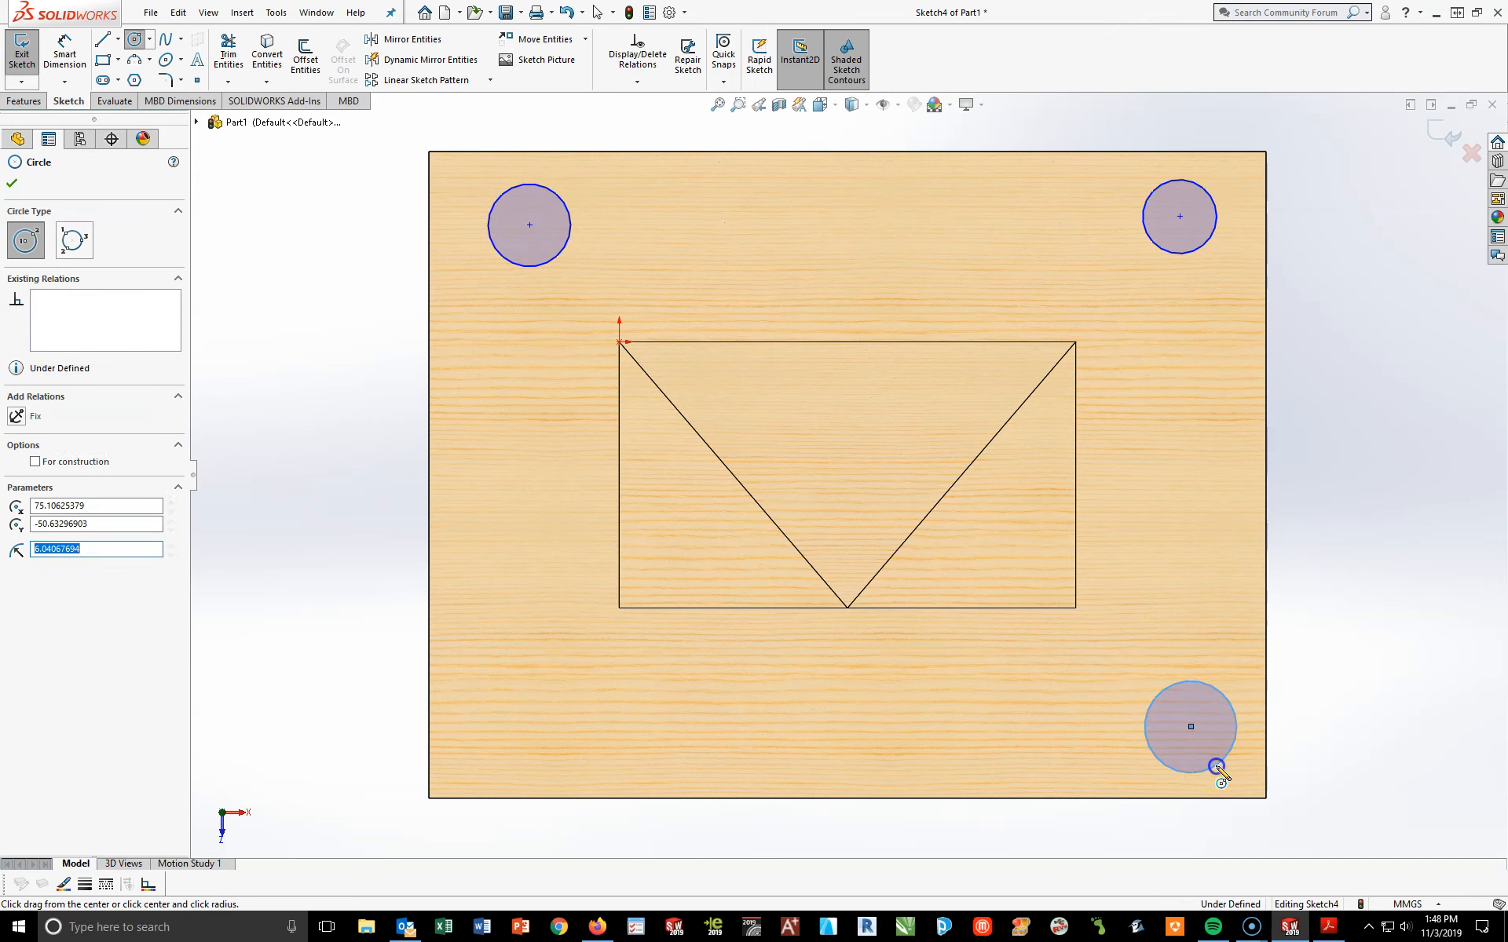
pyautogui.click(524, 720)
pyautogui.click(549, 730)
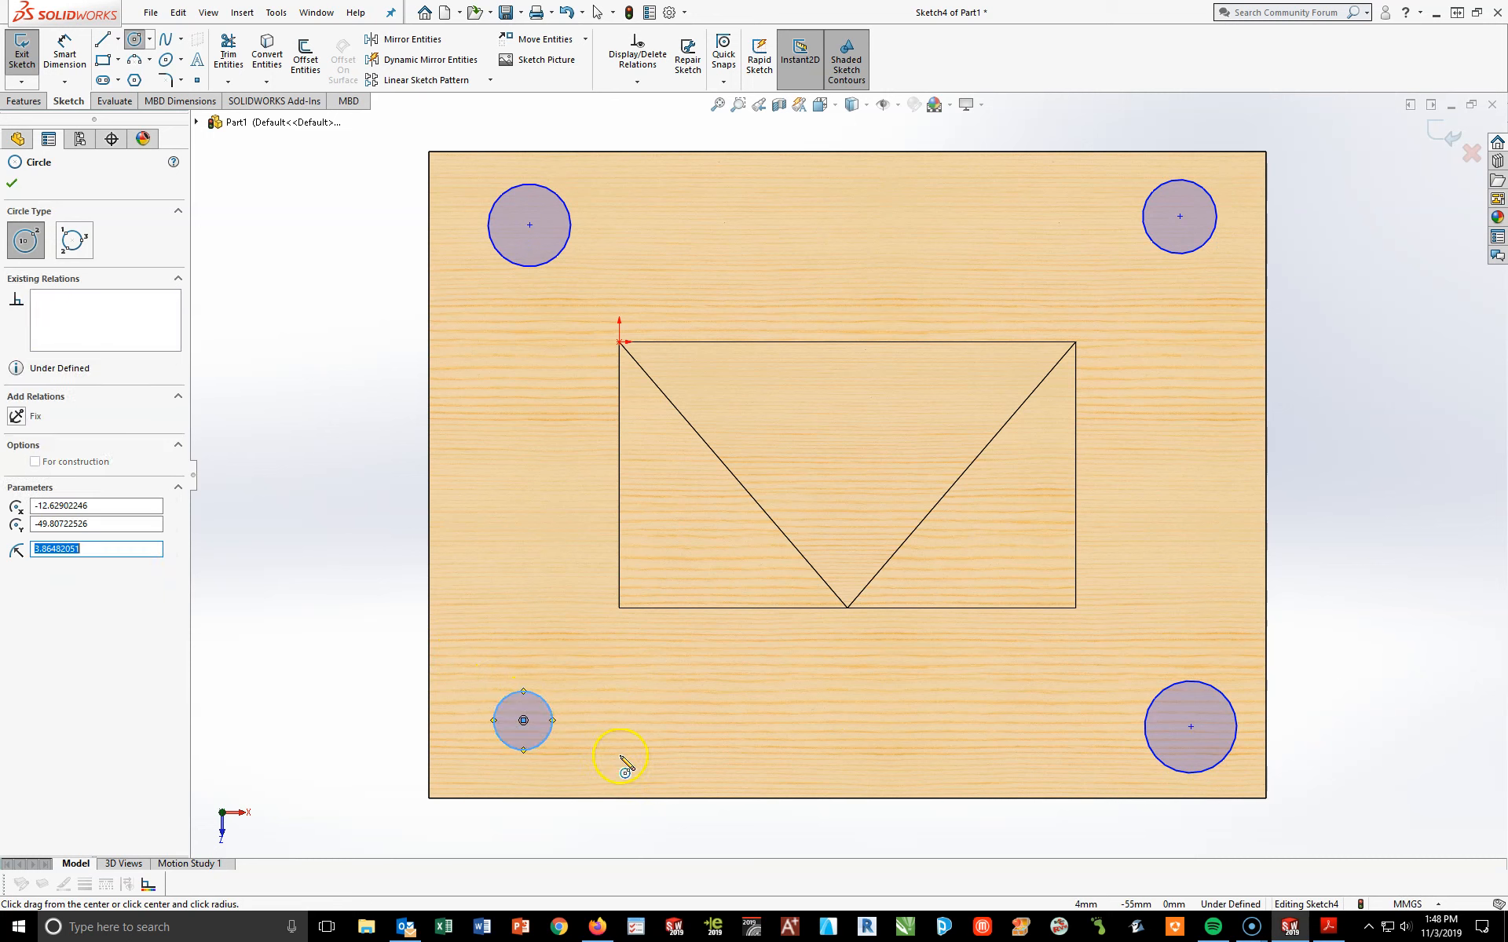
# Check the hole callout in ACC_2.PDF and dimension the diameter of the circle near the plate's lower-right corner as 12 mm
pyautogui.click(64, 53)
pyautogui.scroll(2, 1225, 683)
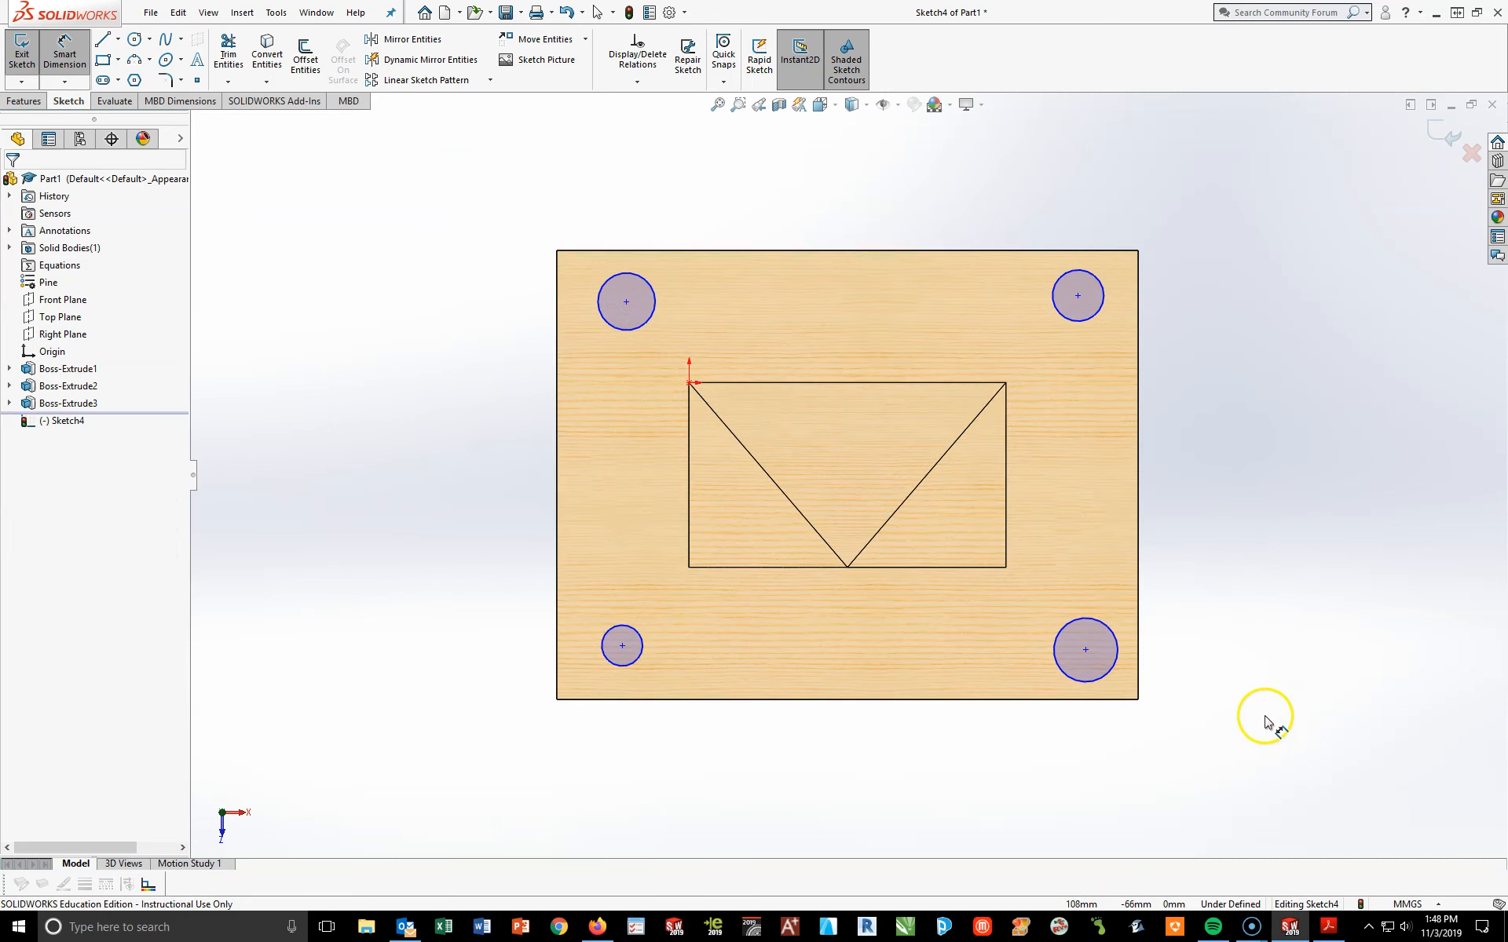
pyautogui.scroll(-1, 1205, 700)
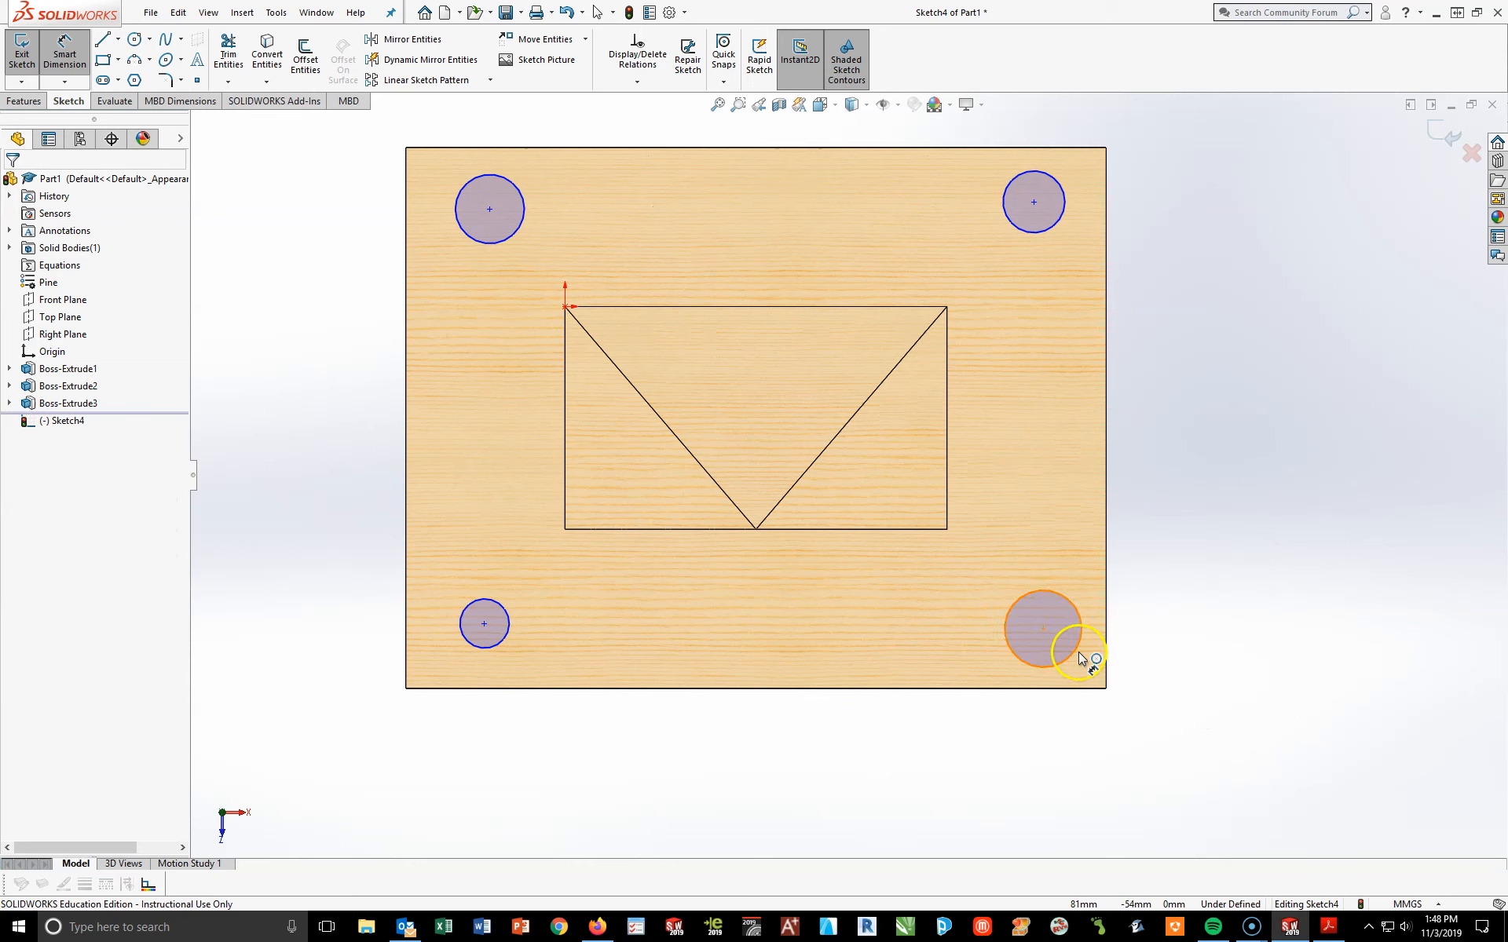
pyautogui.click(1326, 928)
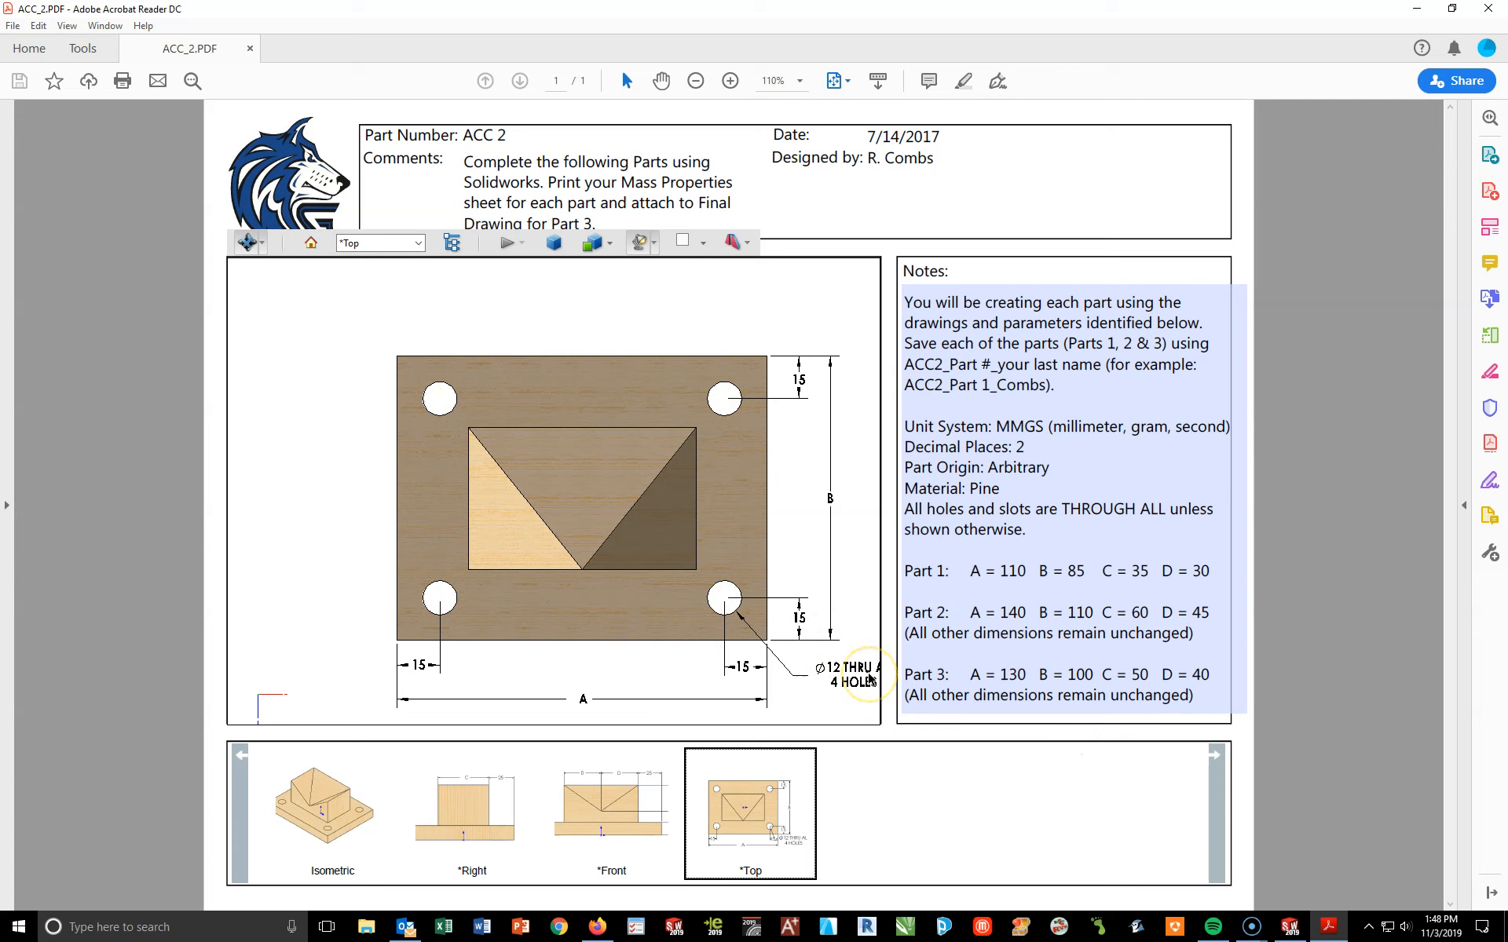
pyautogui.click(1327, 928)
pyautogui.click(1064, 672)
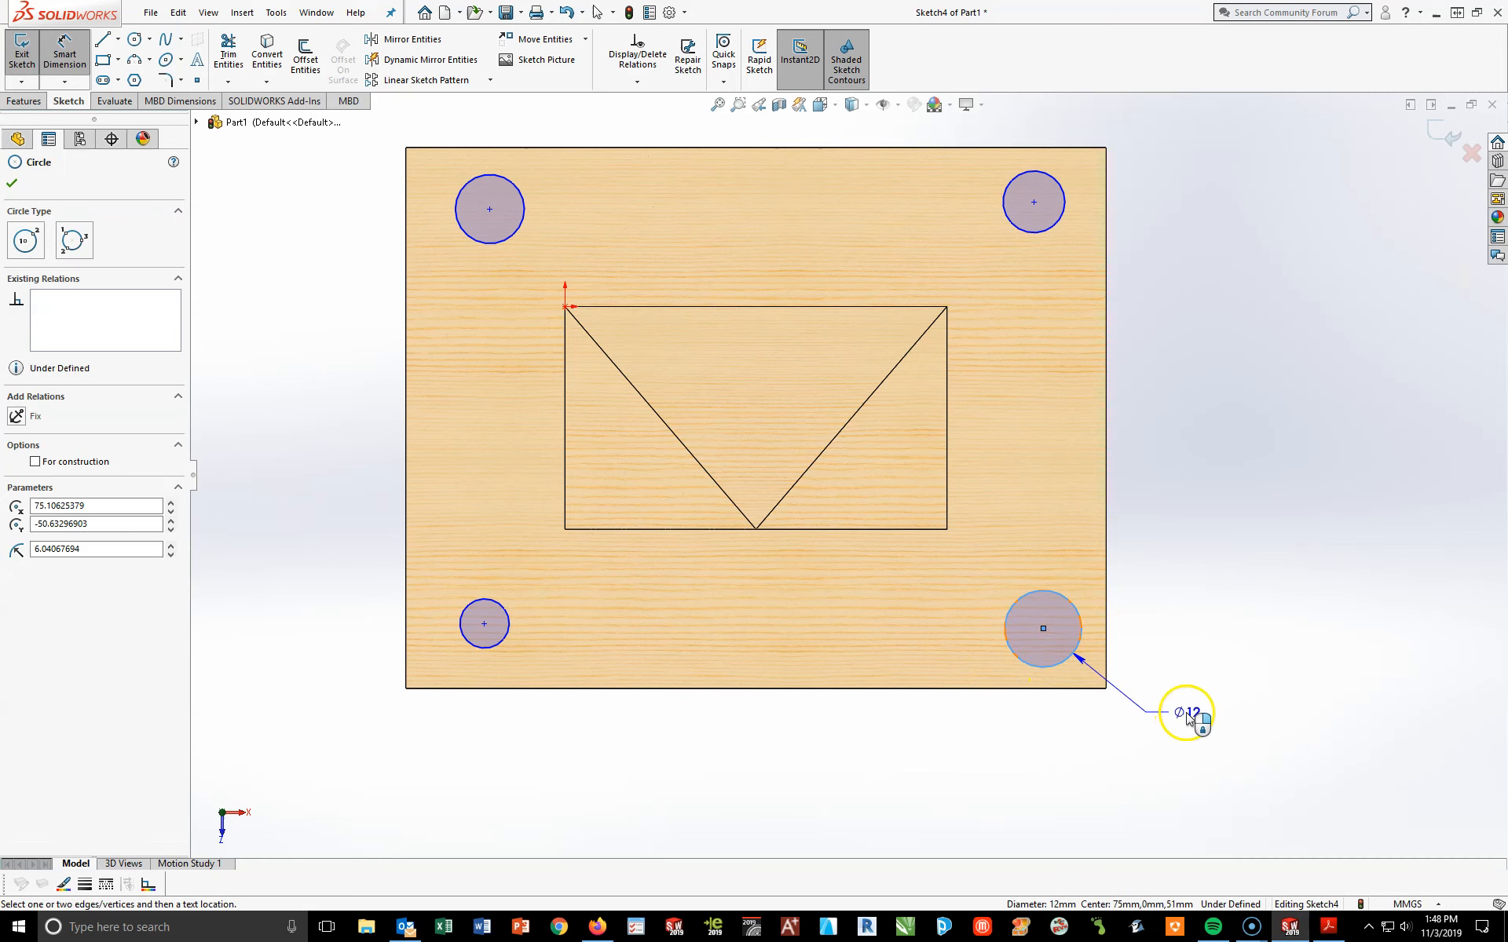
pyautogui.click(1205, 723)
pyautogui.write('12')
pyautogui.press('Return')
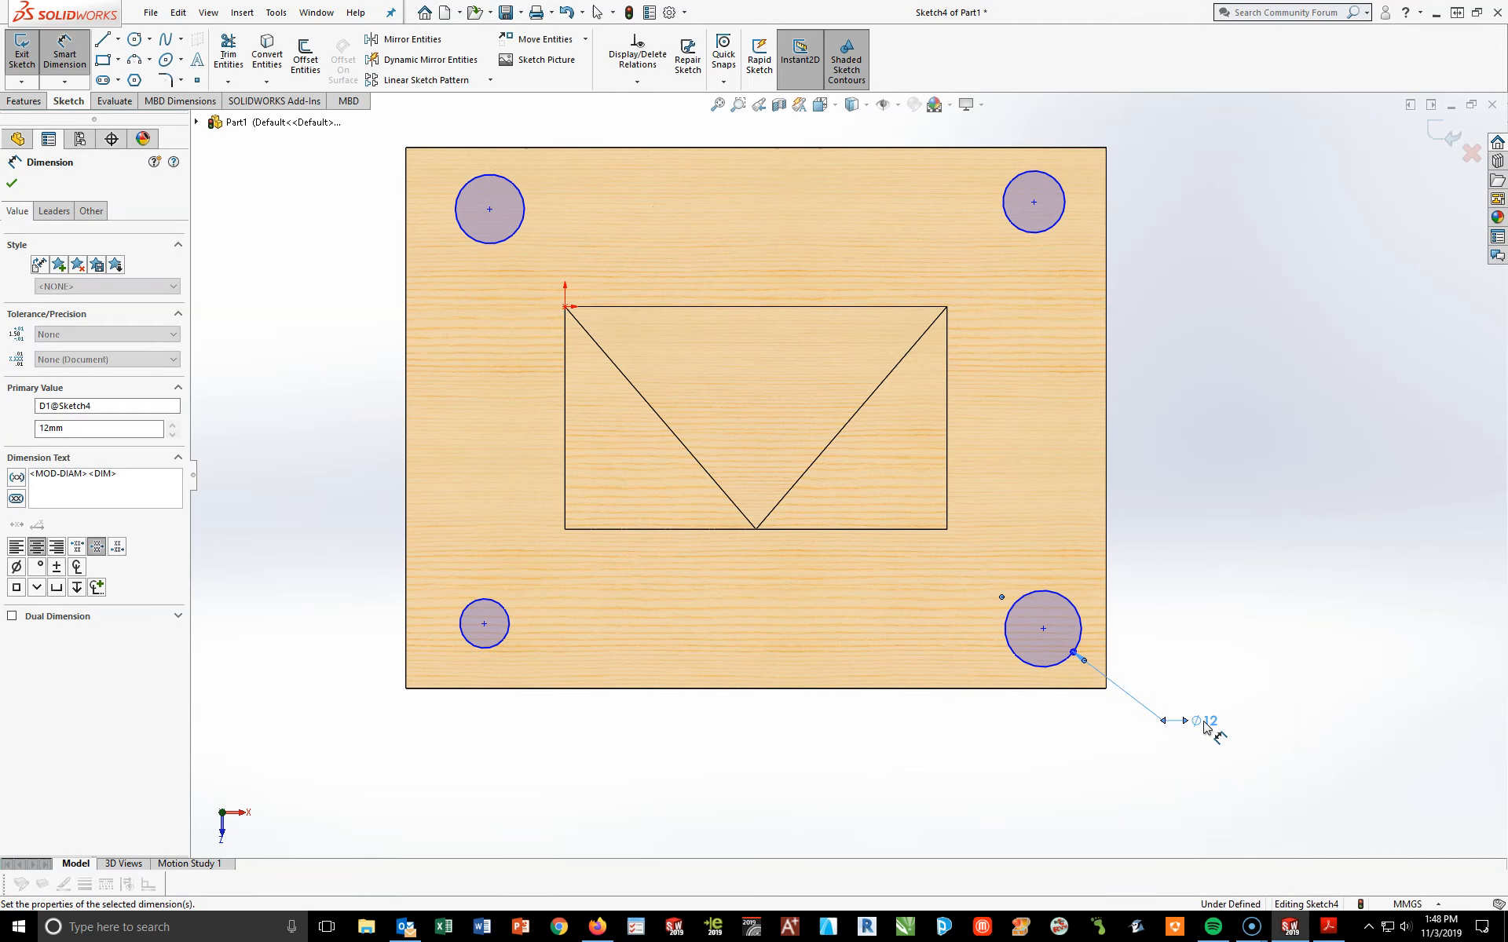
pyautogui.press('Escape')
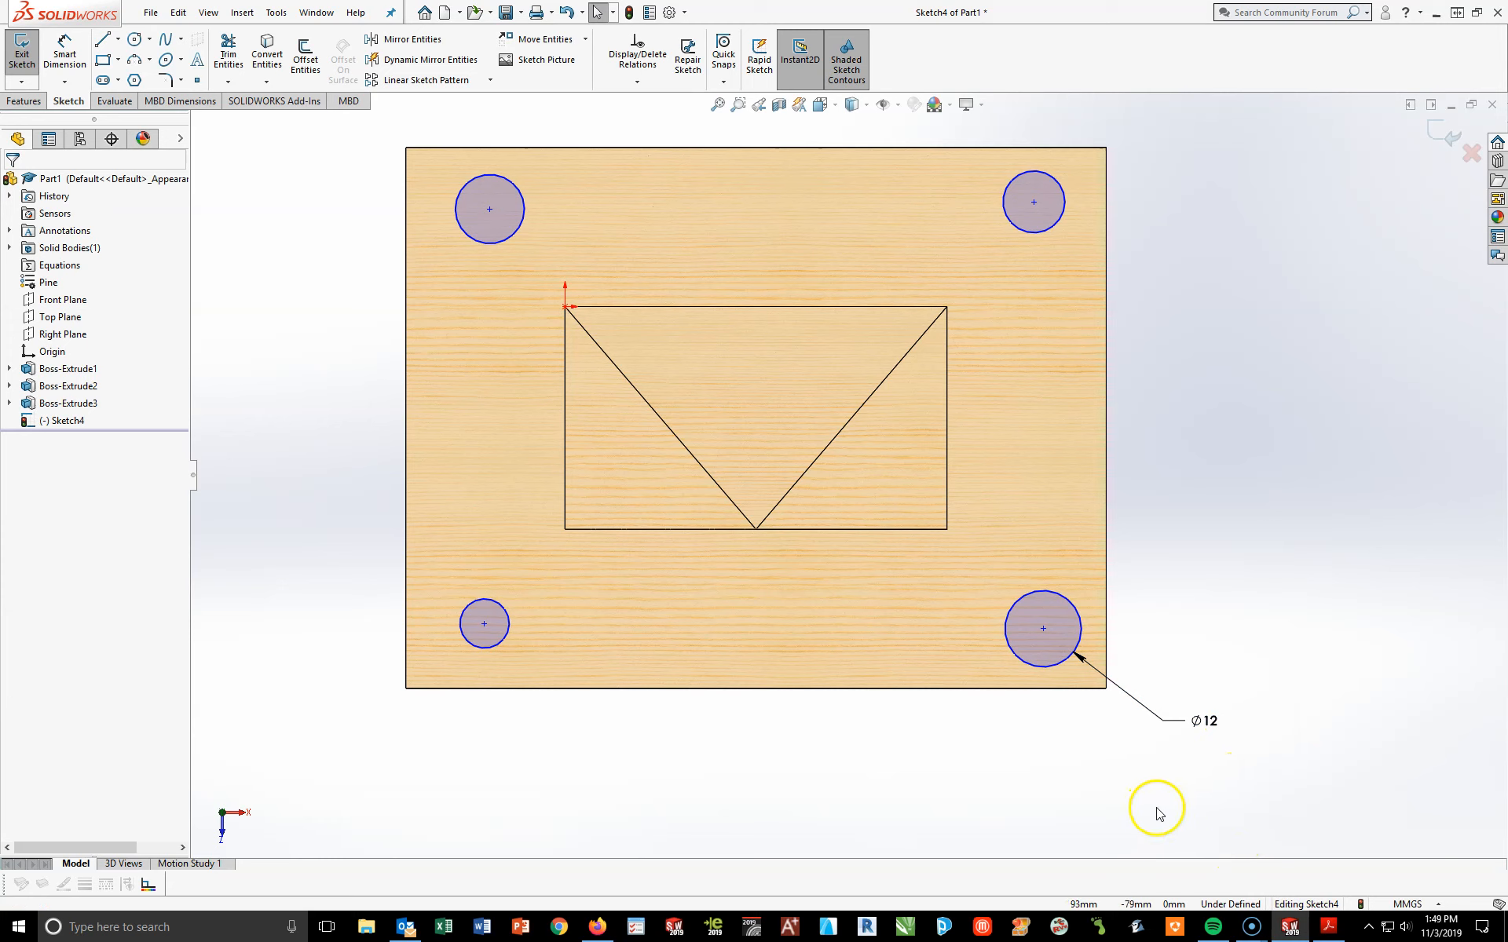
# Add an Equal relation to the four corner circles
pyautogui.click(1062, 603)
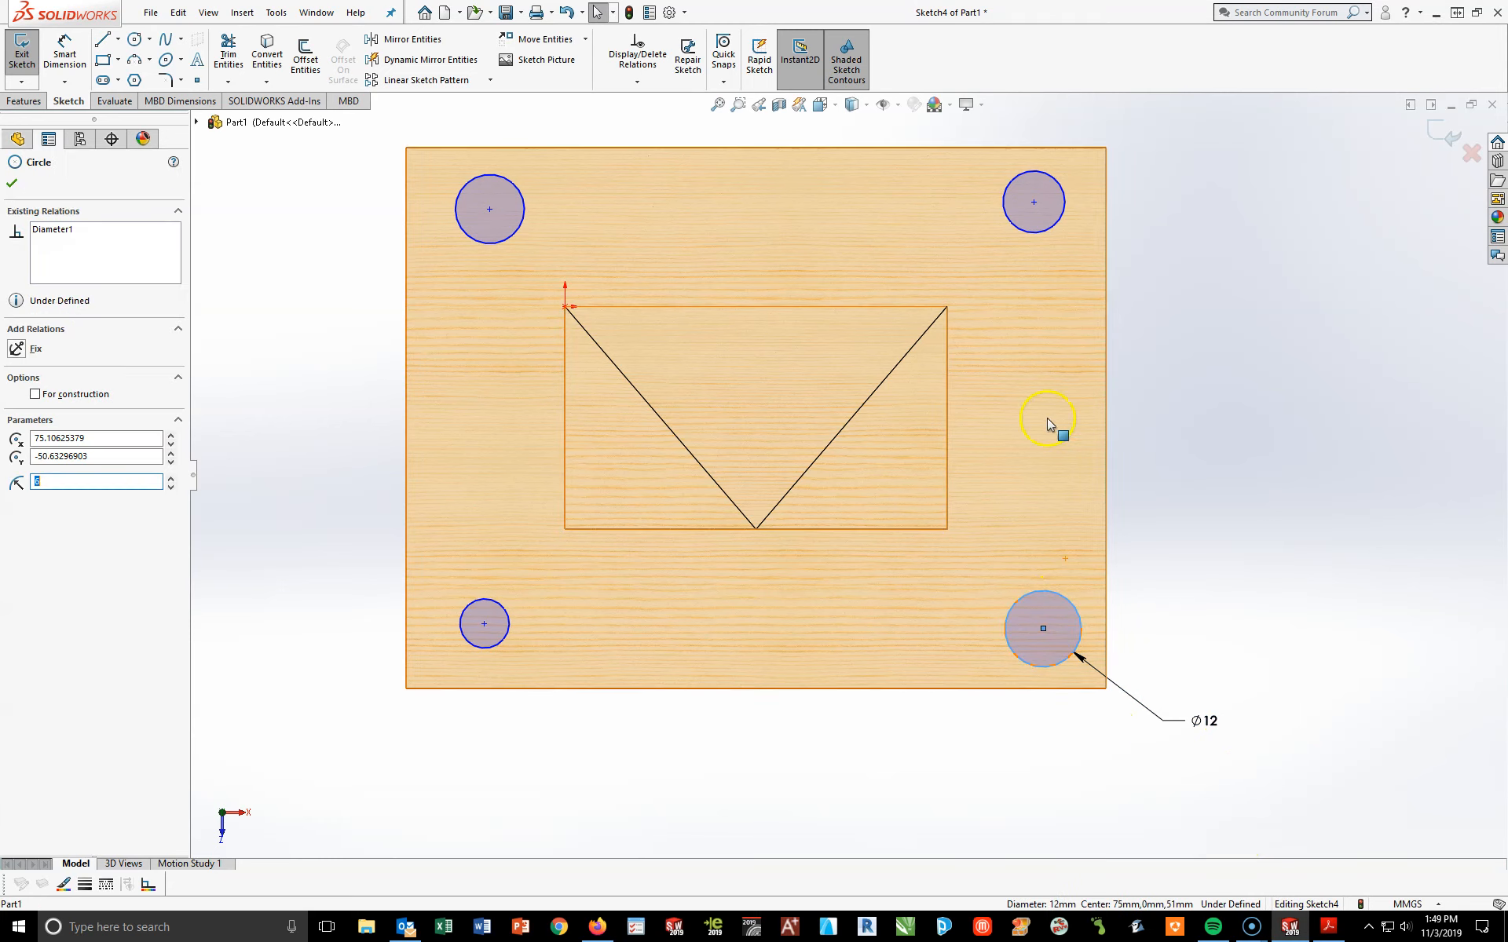
pyautogui.keyDown('ctrl'); pyautogui.click(1026, 233); pyautogui.keyUp('ctrl')
pyautogui.keyDown('ctrl'); pyautogui.click(485, 243); pyautogui.keyUp('ctrl')
pyautogui.keyDown('ctrl'); pyautogui.click(494, 604); pyautogui.keyUp('ctrl')
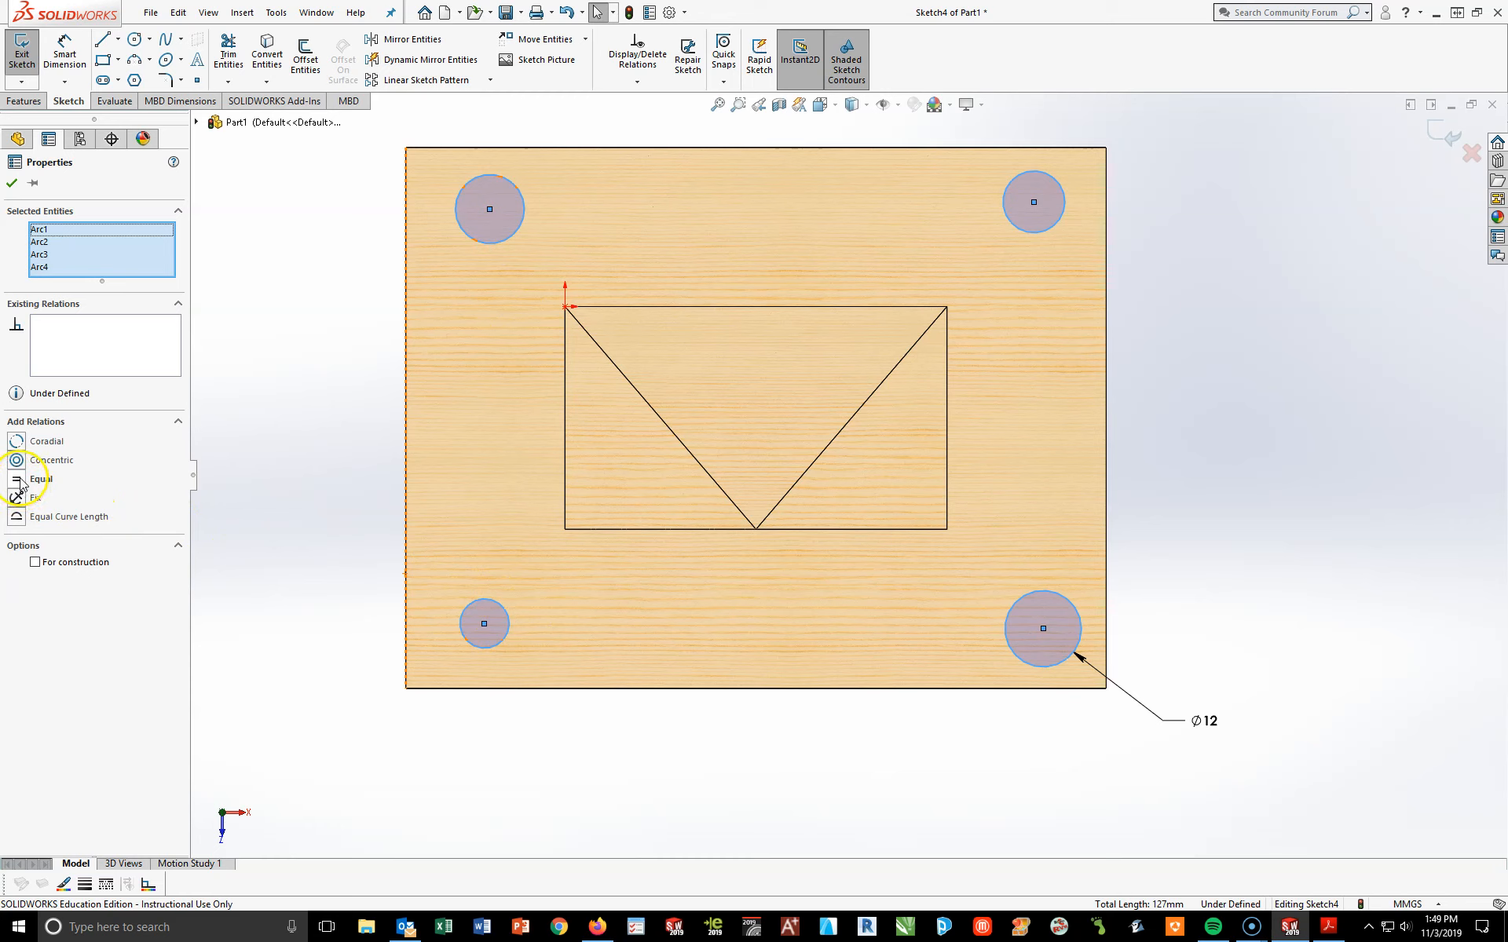
pyautogui.click(18, 480)
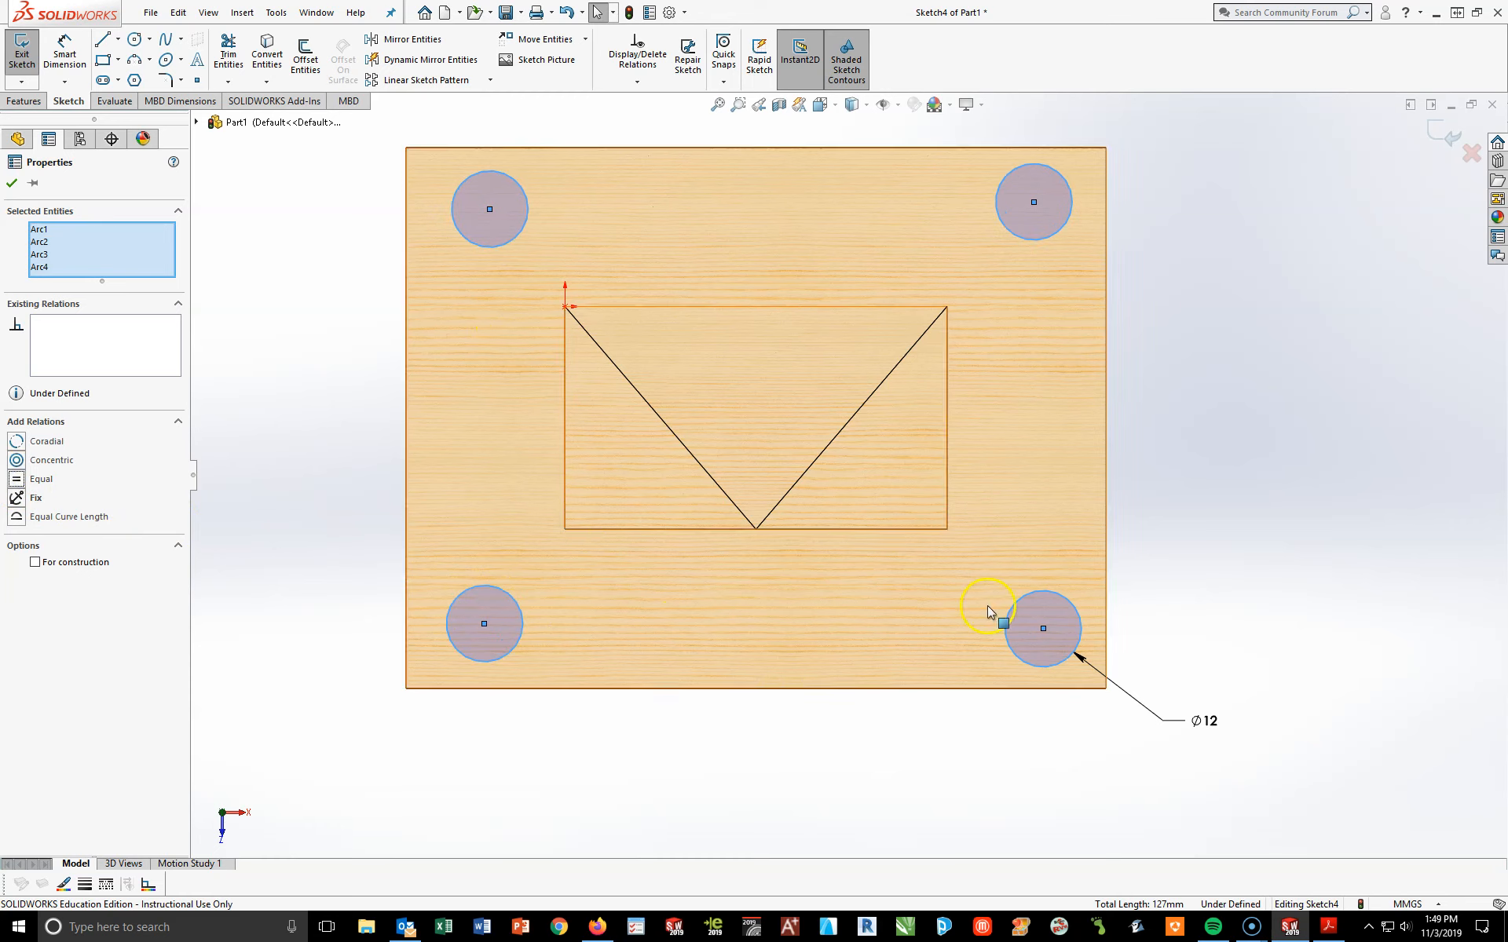
pyautogui.click(11, 184)
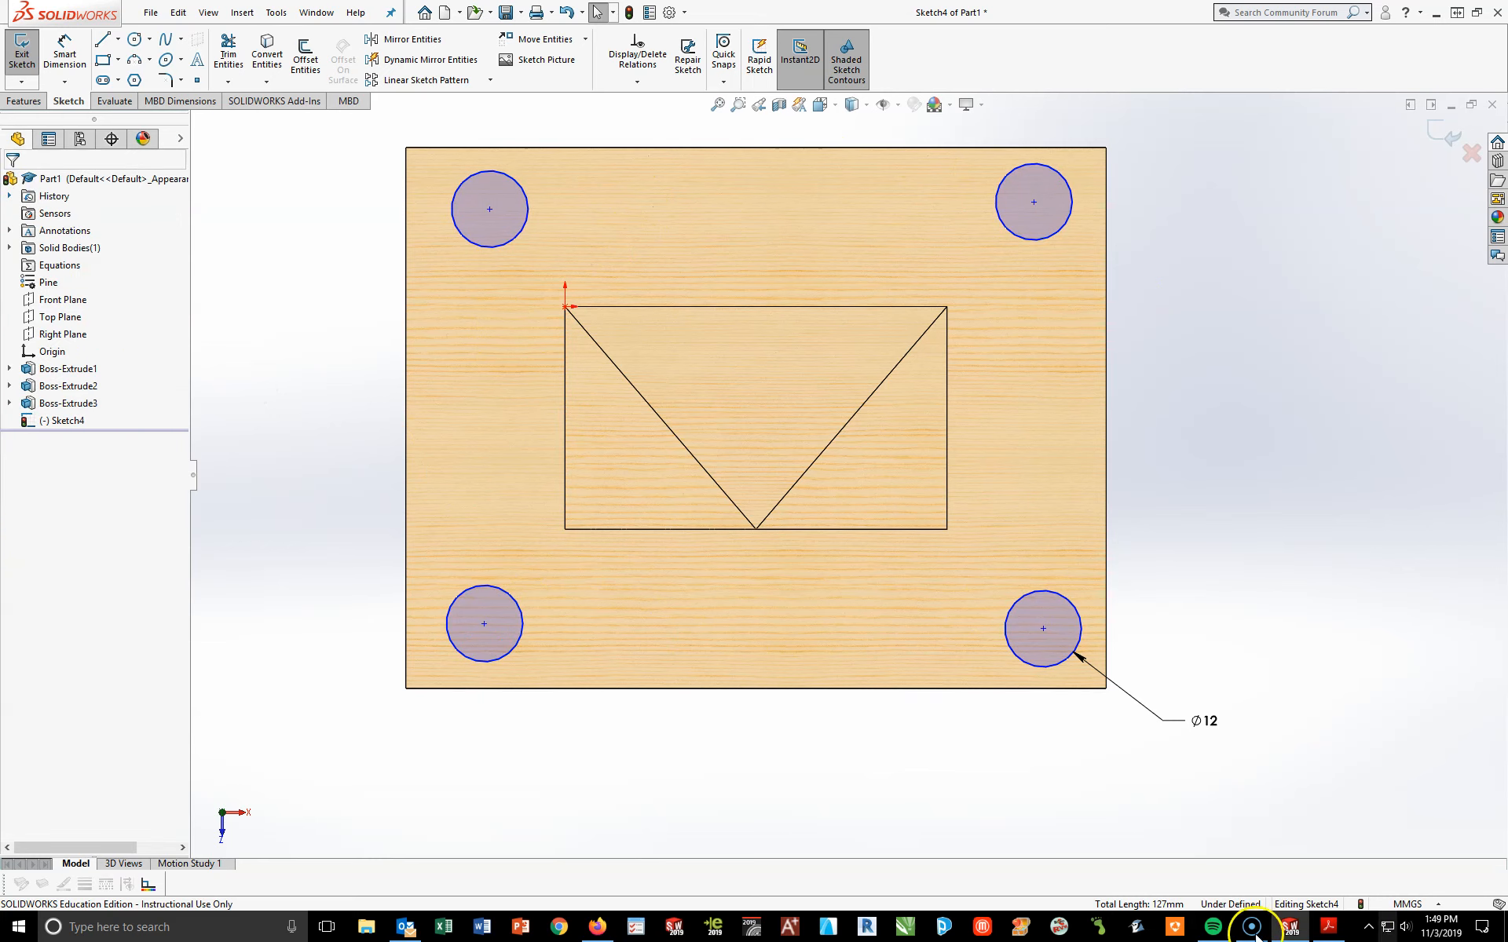
# Check the hole positions in ACC_2.PDF, then dimension the lower-right circle's centre 15 mm from the plate's lower edge, keeping the diameter callout clear
pyautogui.click(1329, 929)
pyautogui.moveTo(805, 631)
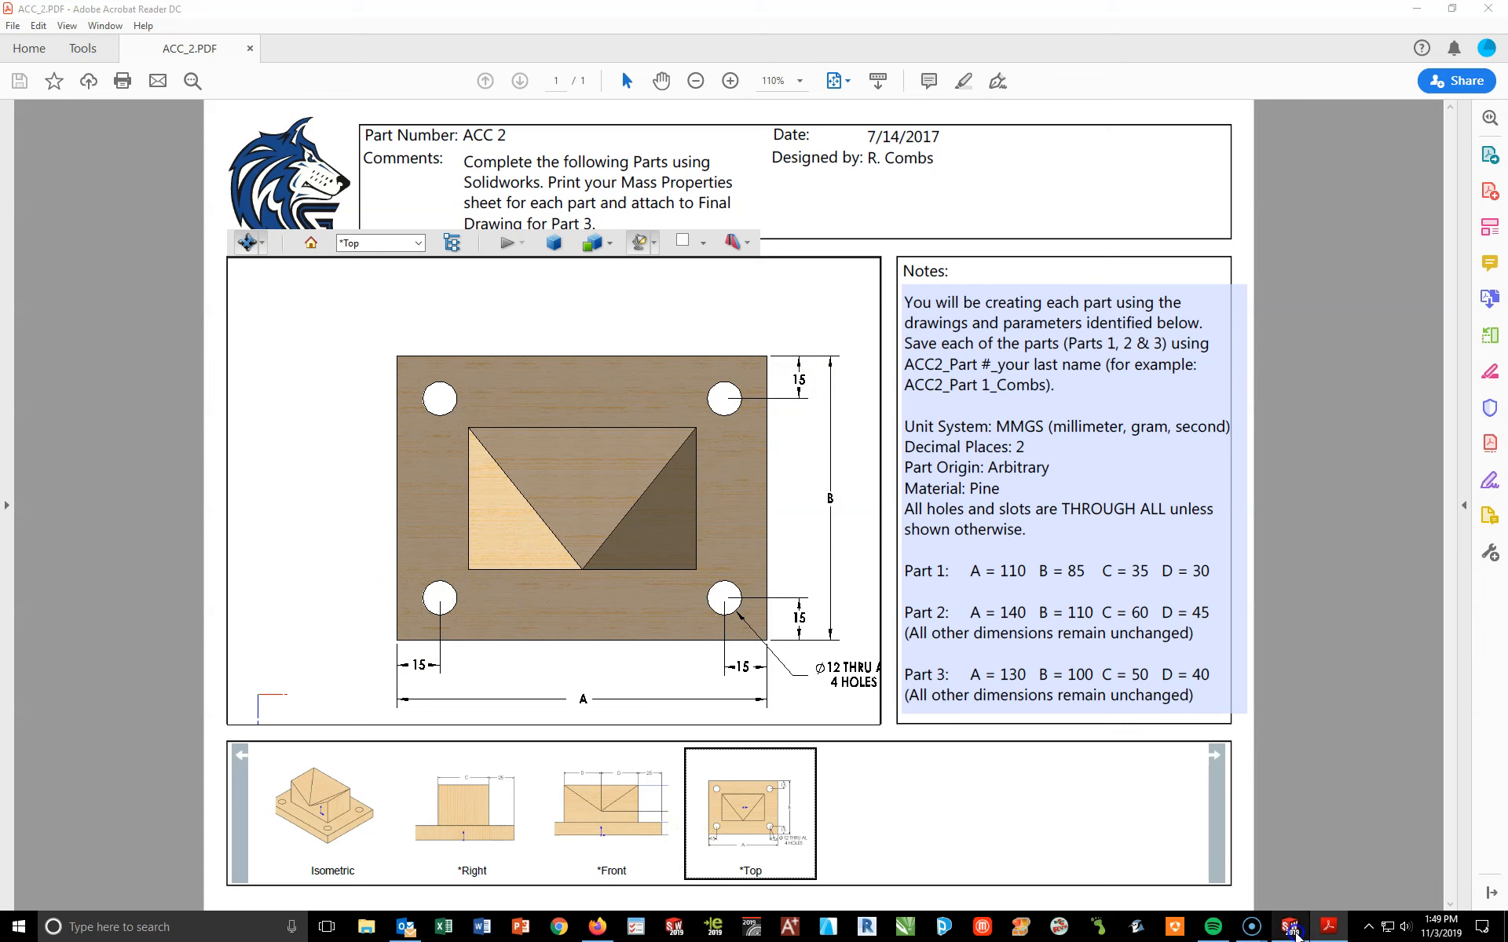
pyautogui.click(1289, 927)
pyautogui.click(64, 55)
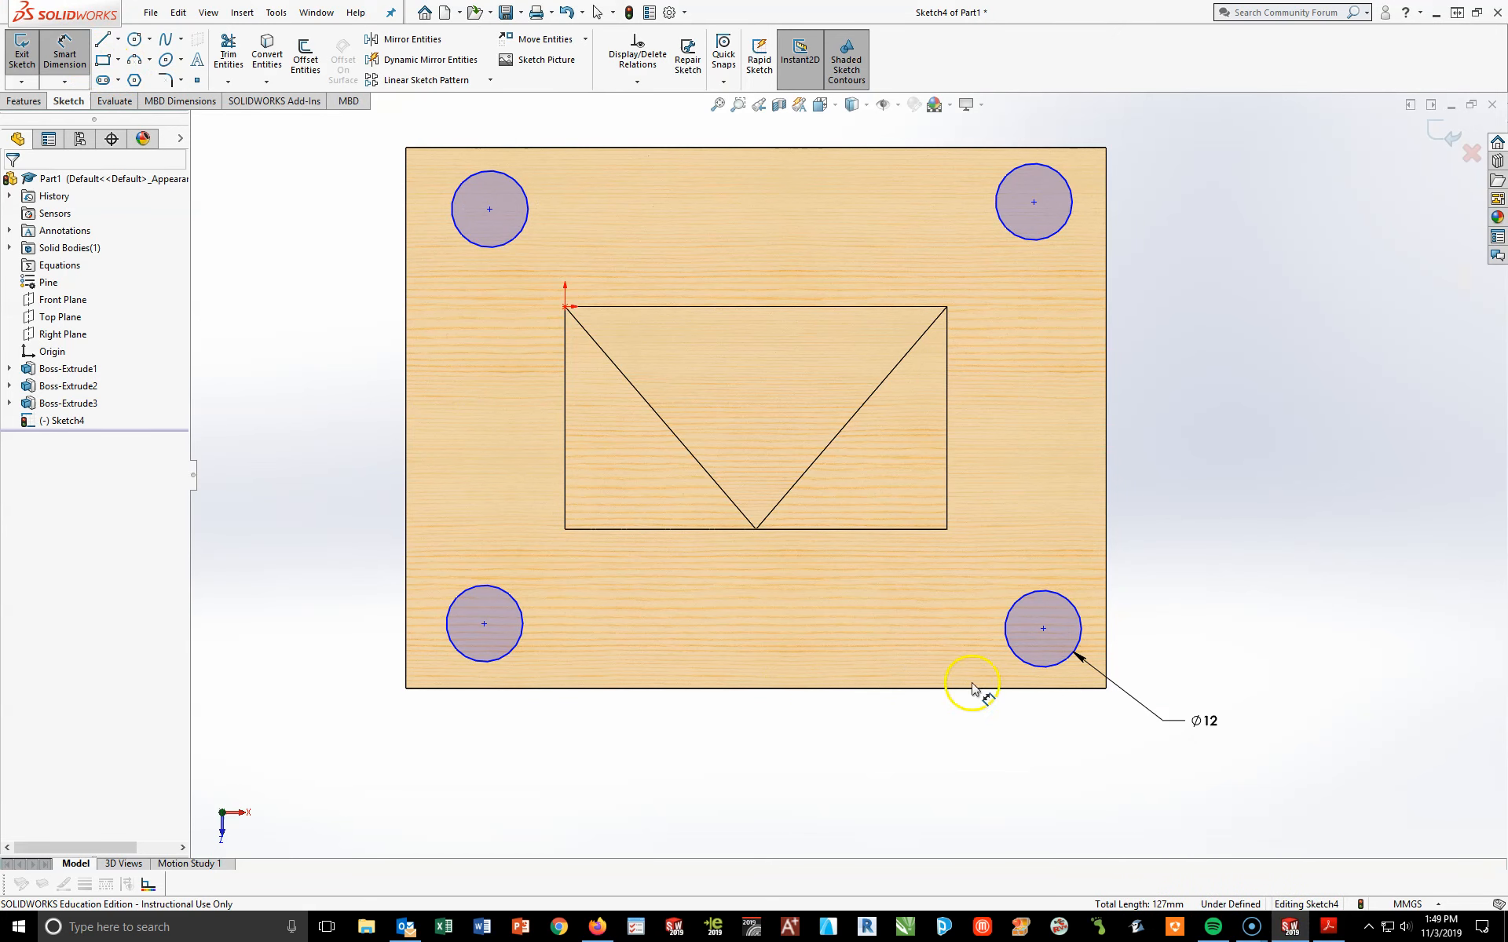
pyautogui.click(1044, 630)
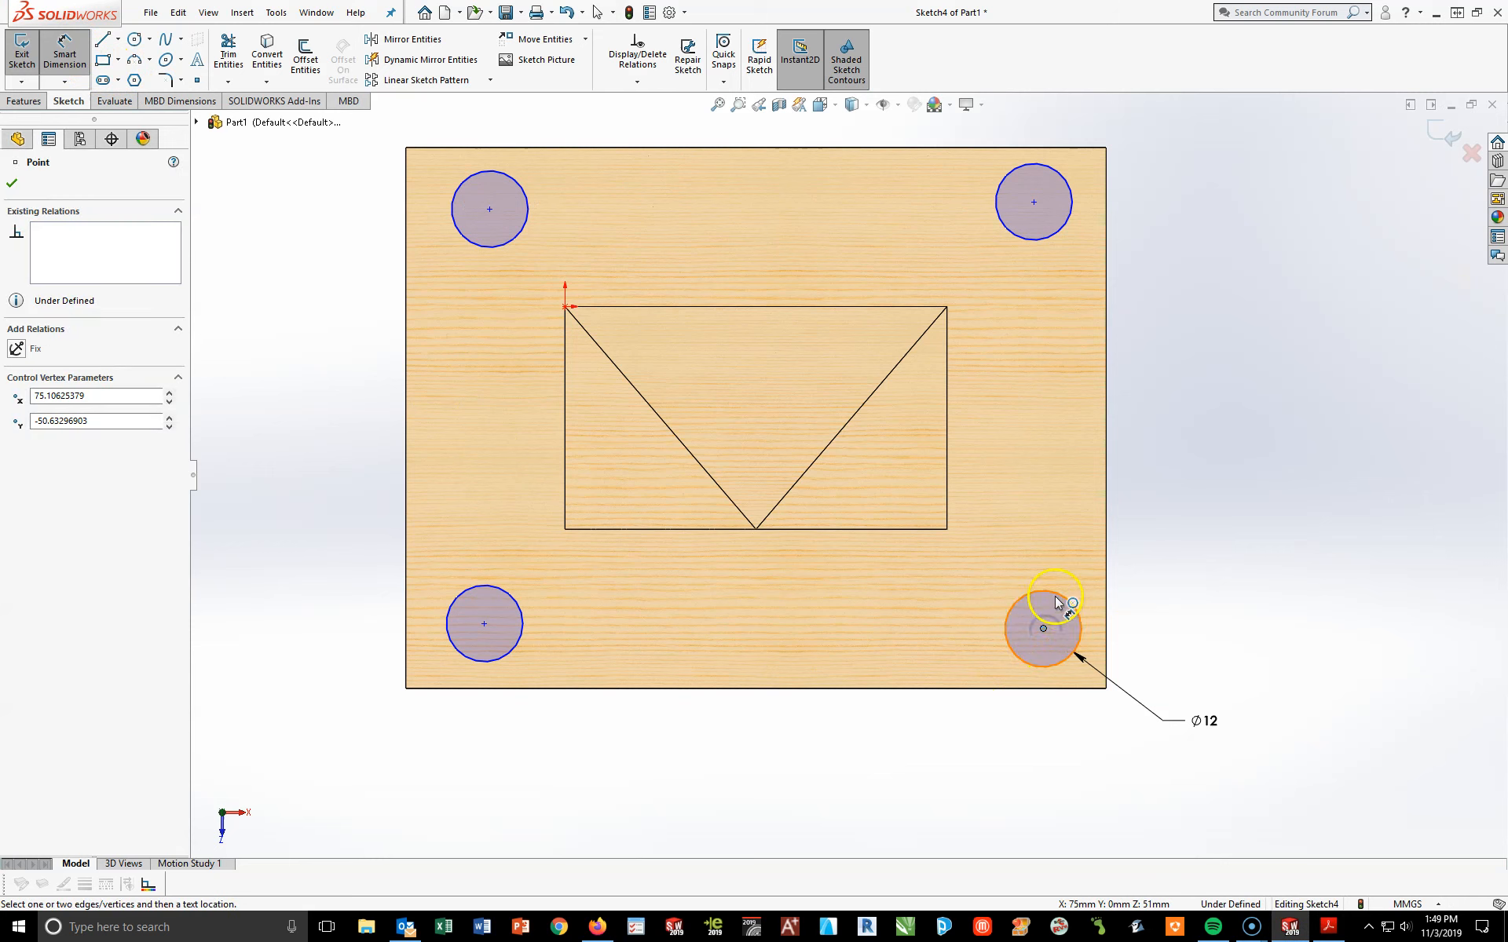
pyautogui.click(1039, 689)
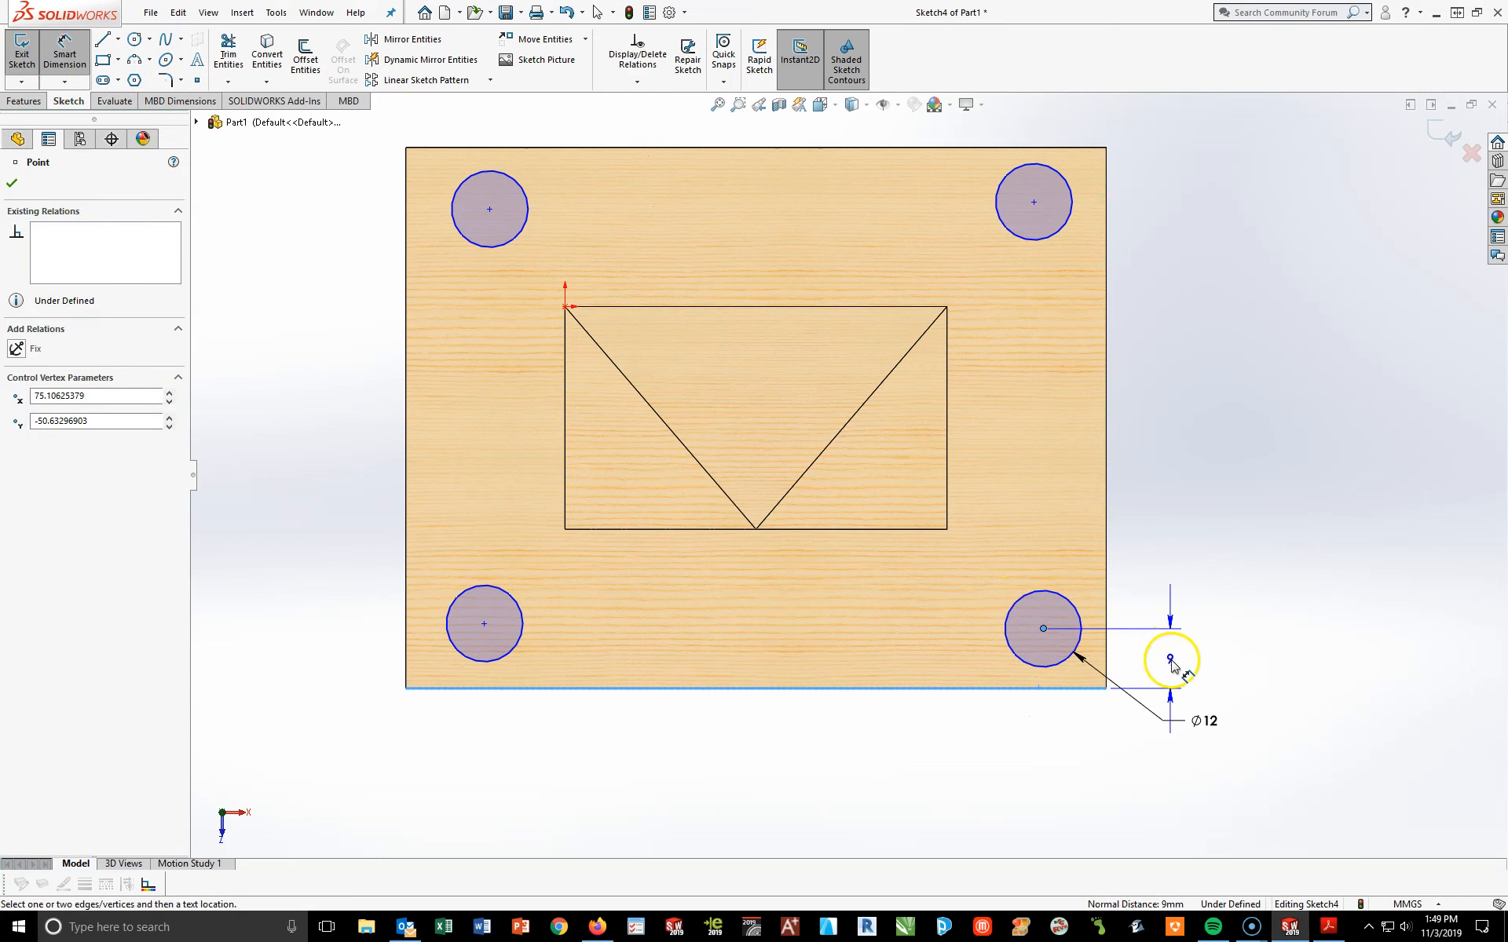
pyautogui.click(1183, 662)
pyautogui.write('15')
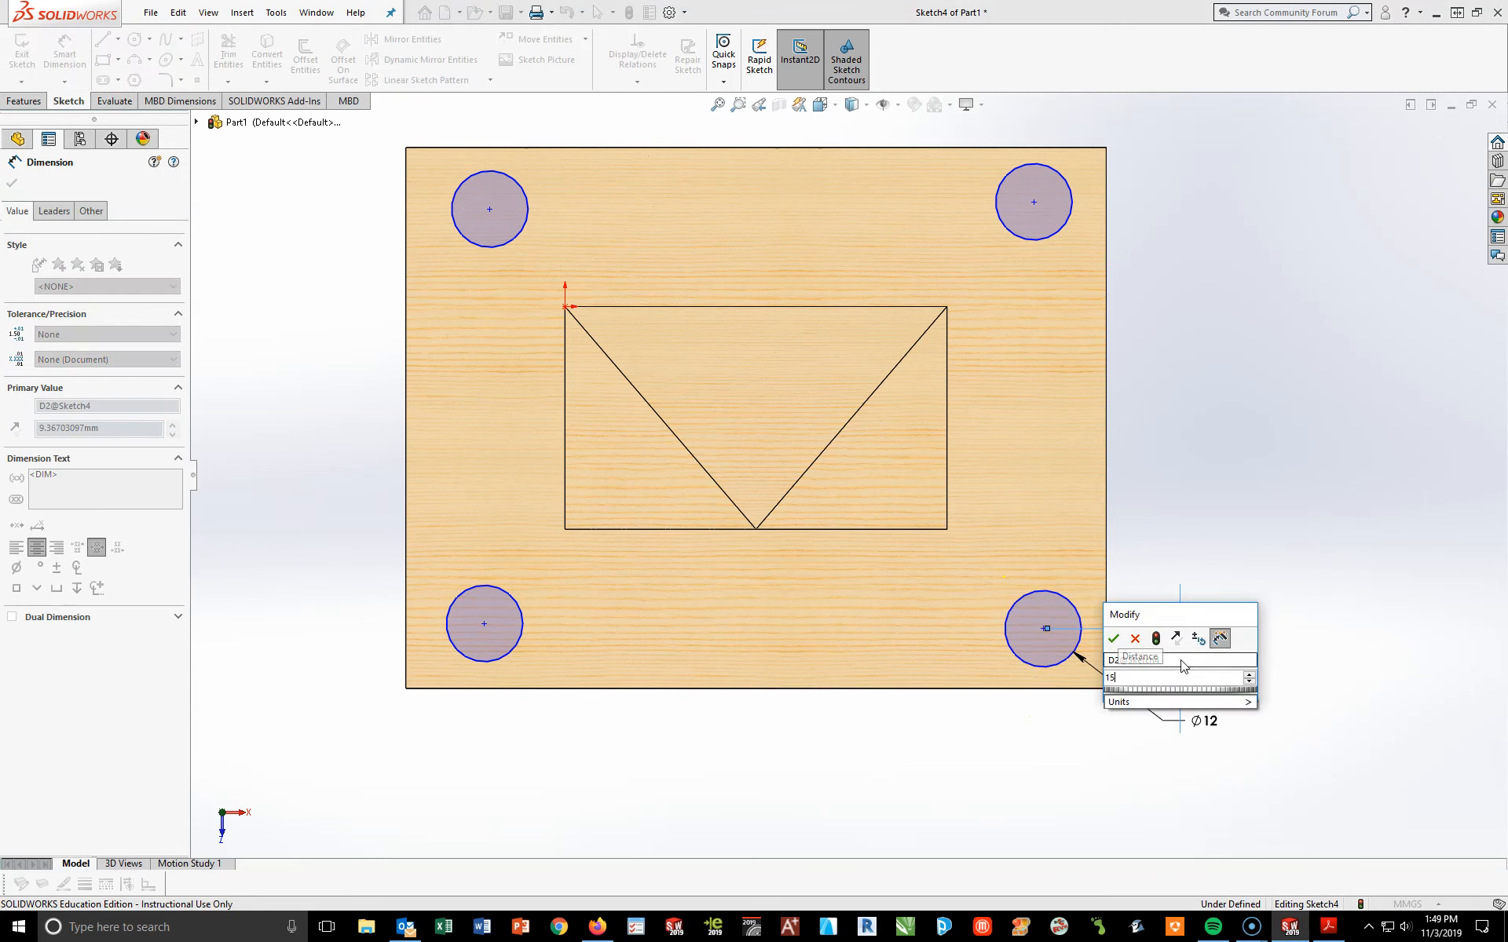
pyautogui.press('Return')
pyautogui.click(1058, 799)
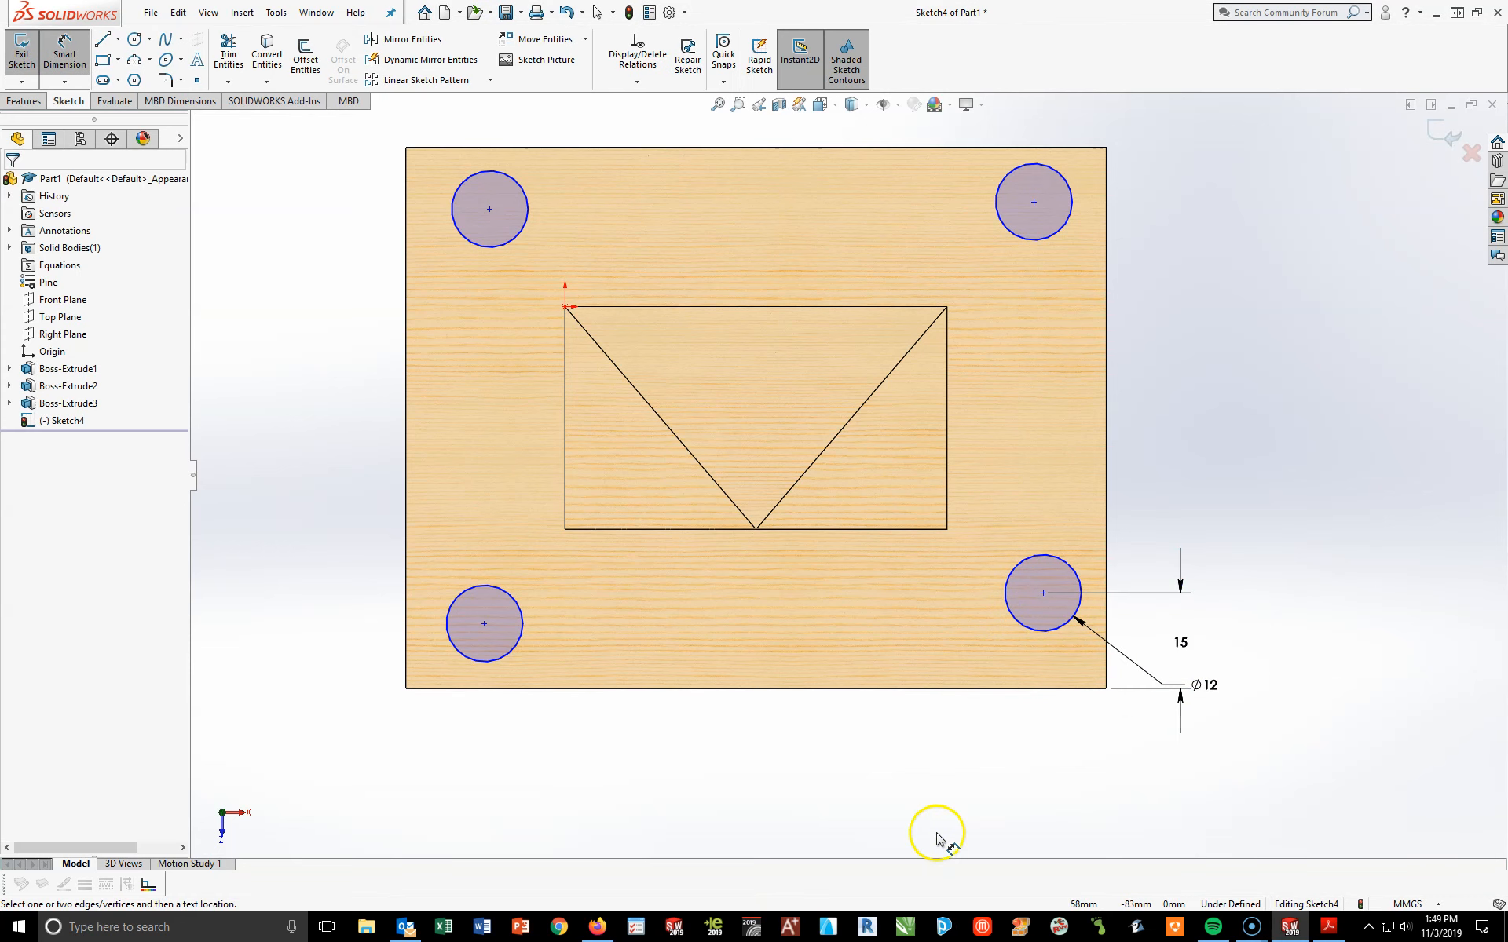
pyautogui.moveTo(1216, 688); pyautogui.dragTo(1233, 795)
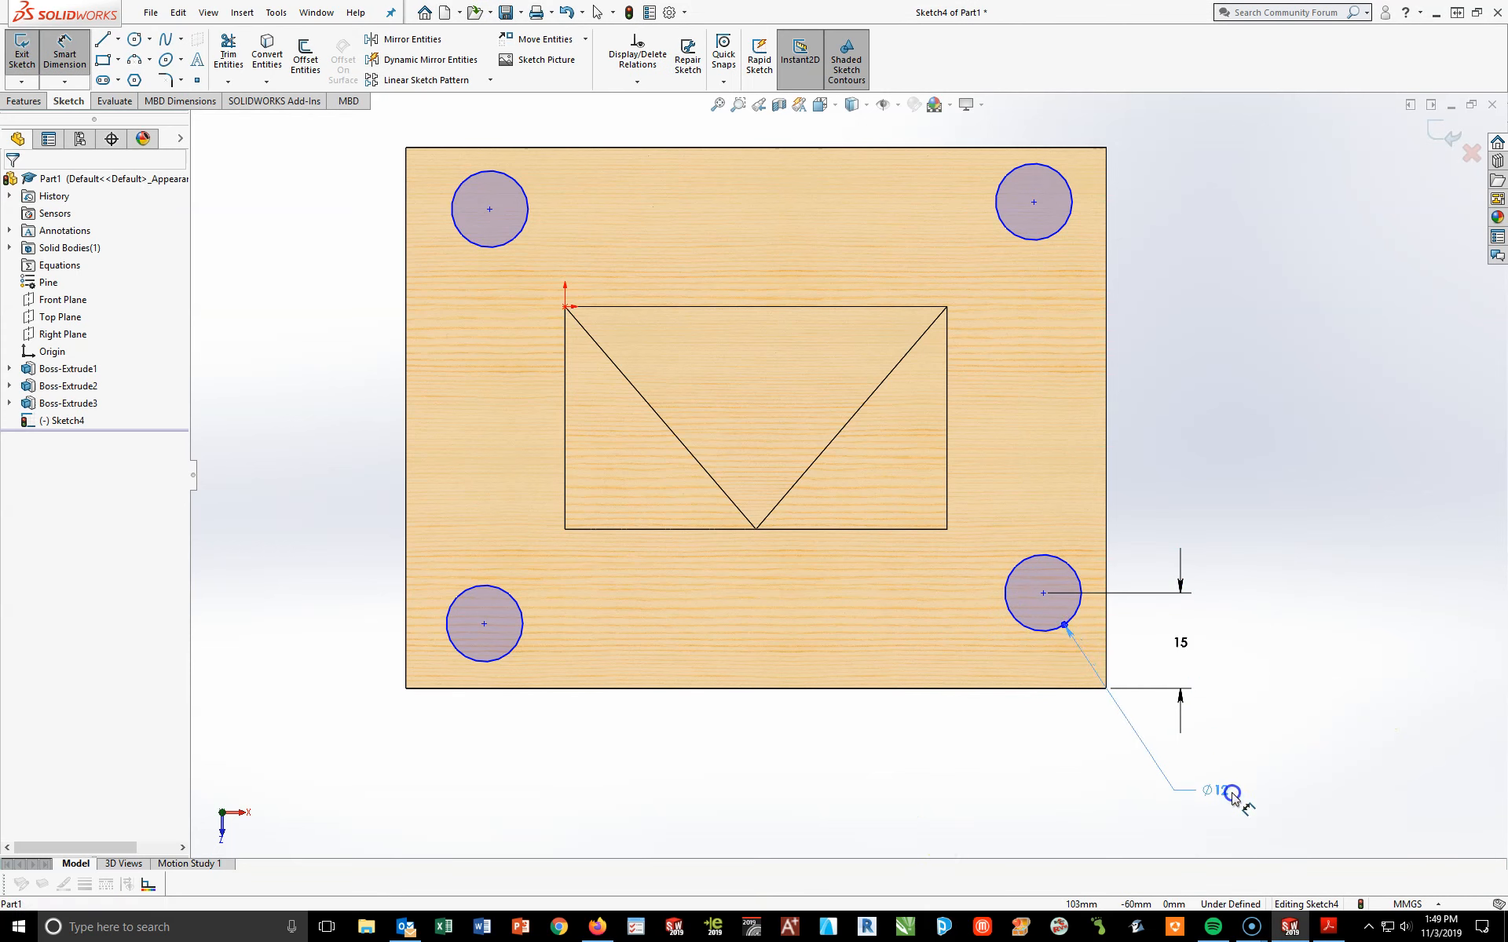
pyautogui.click(1135, 795)
# Dimension the lower-right circle's centre 15 mm from the plate's right edge and reposition the diameter callout outside the plate
pyautogui.click(1044, 595)
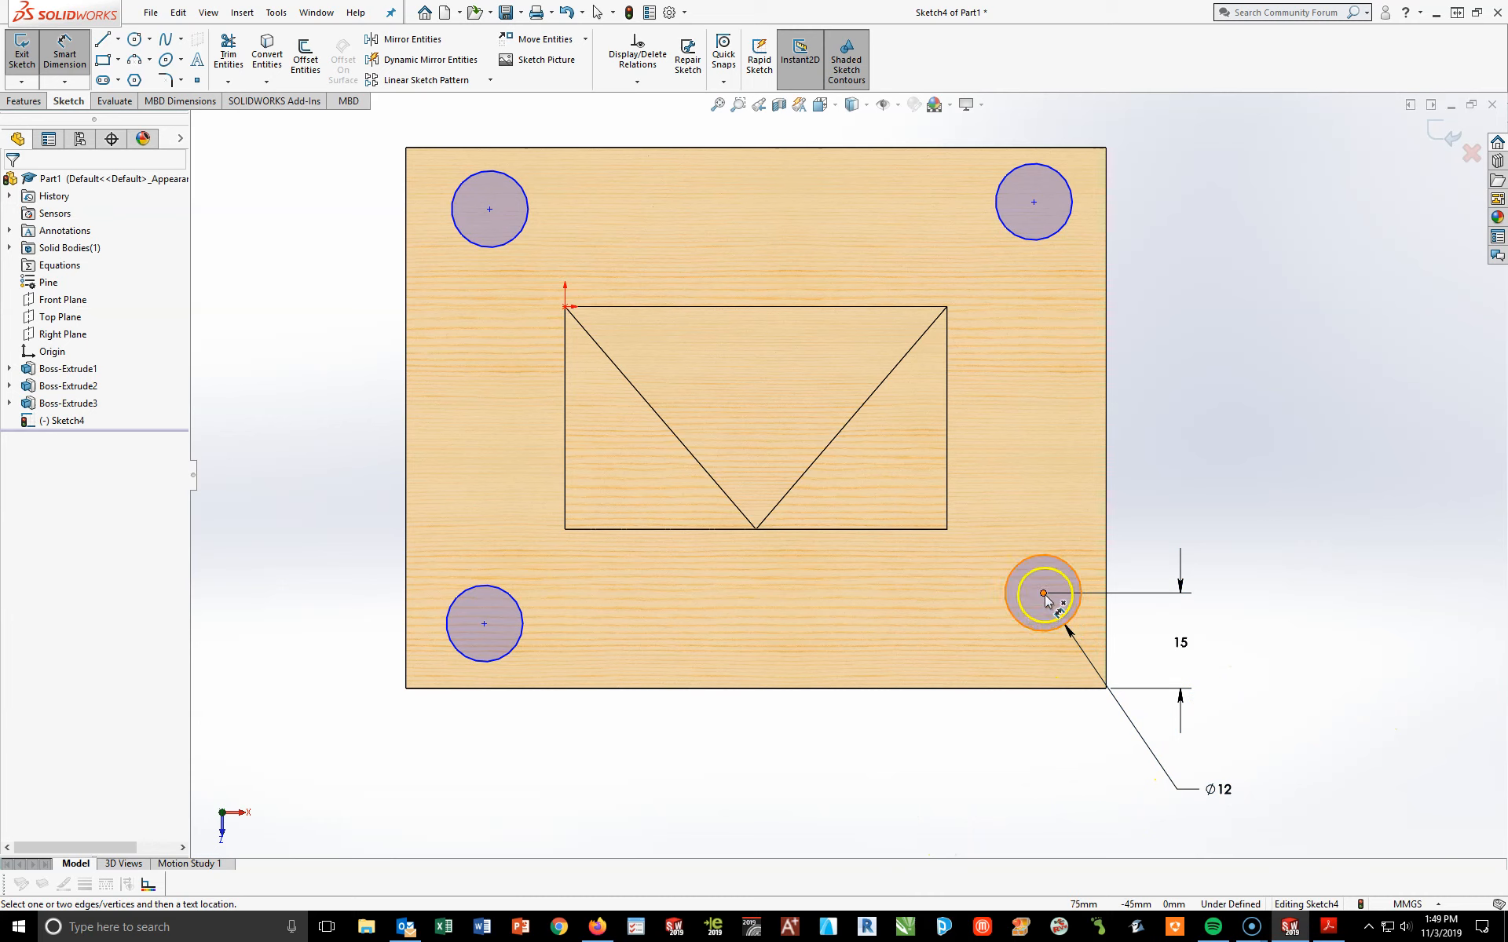
pyautogui.click(1106, 645)
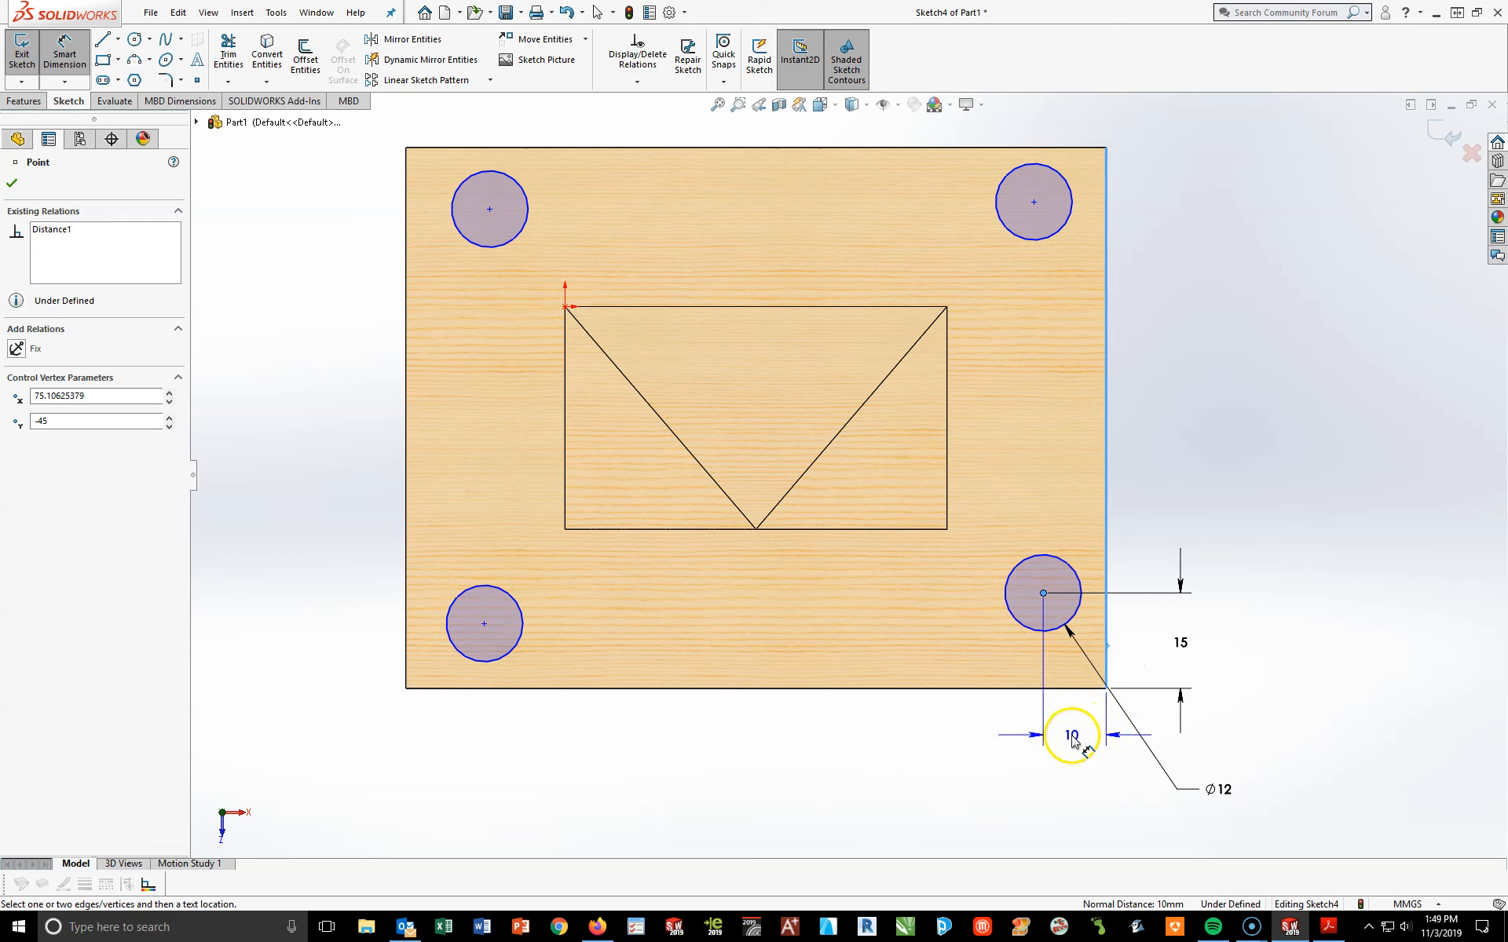
pyautogui.click(1072, 742)
pyautogui.write('15')
pyautogui.press('Return')
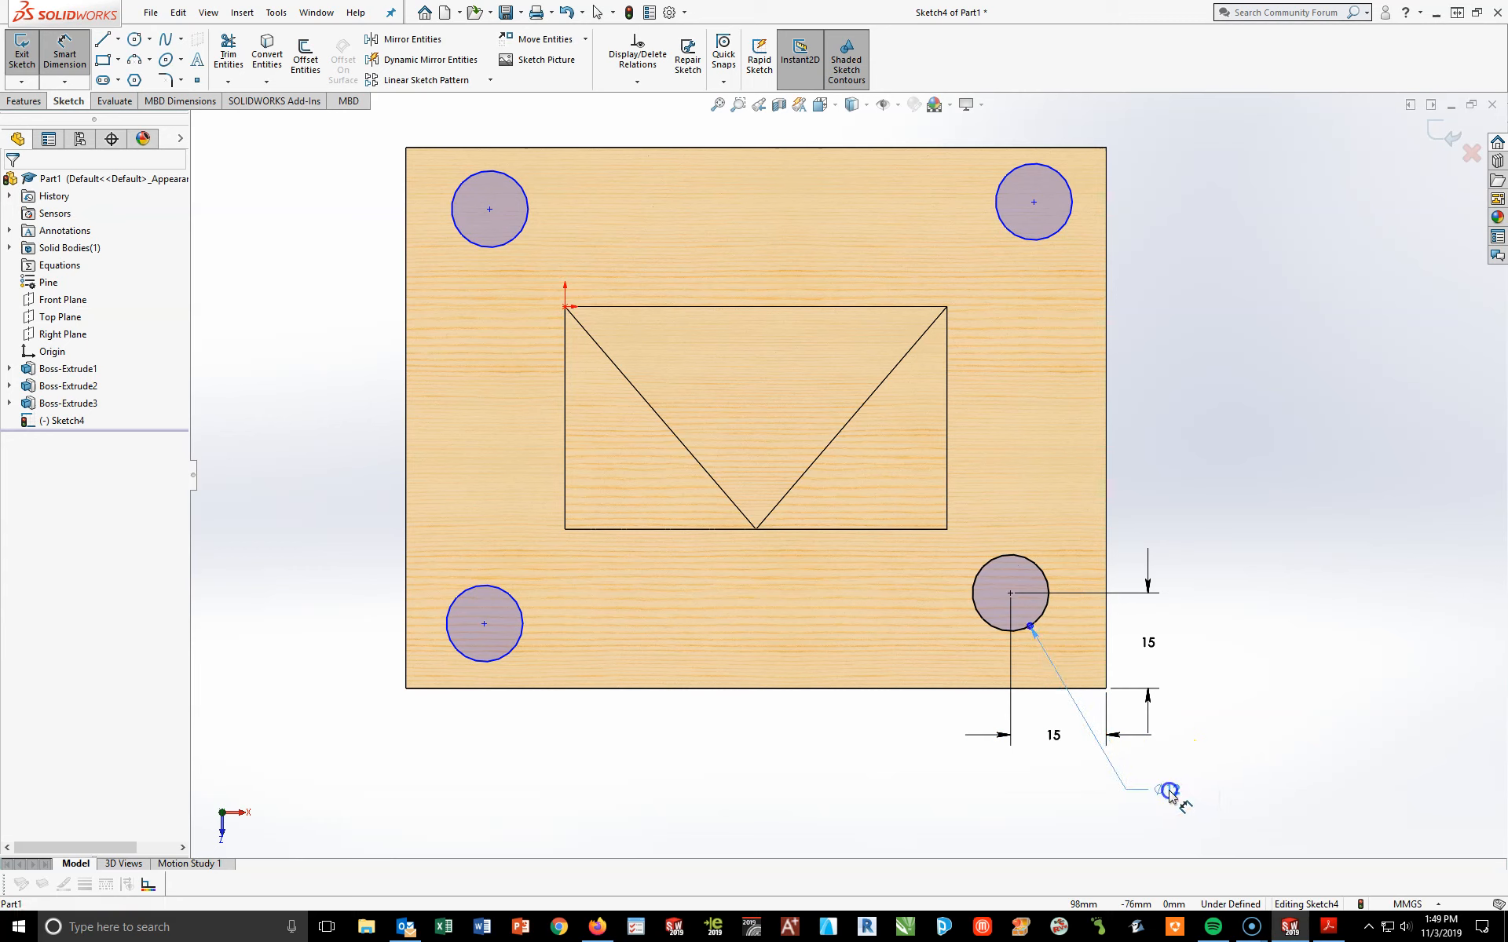
pyautogui.click(1233, 761)
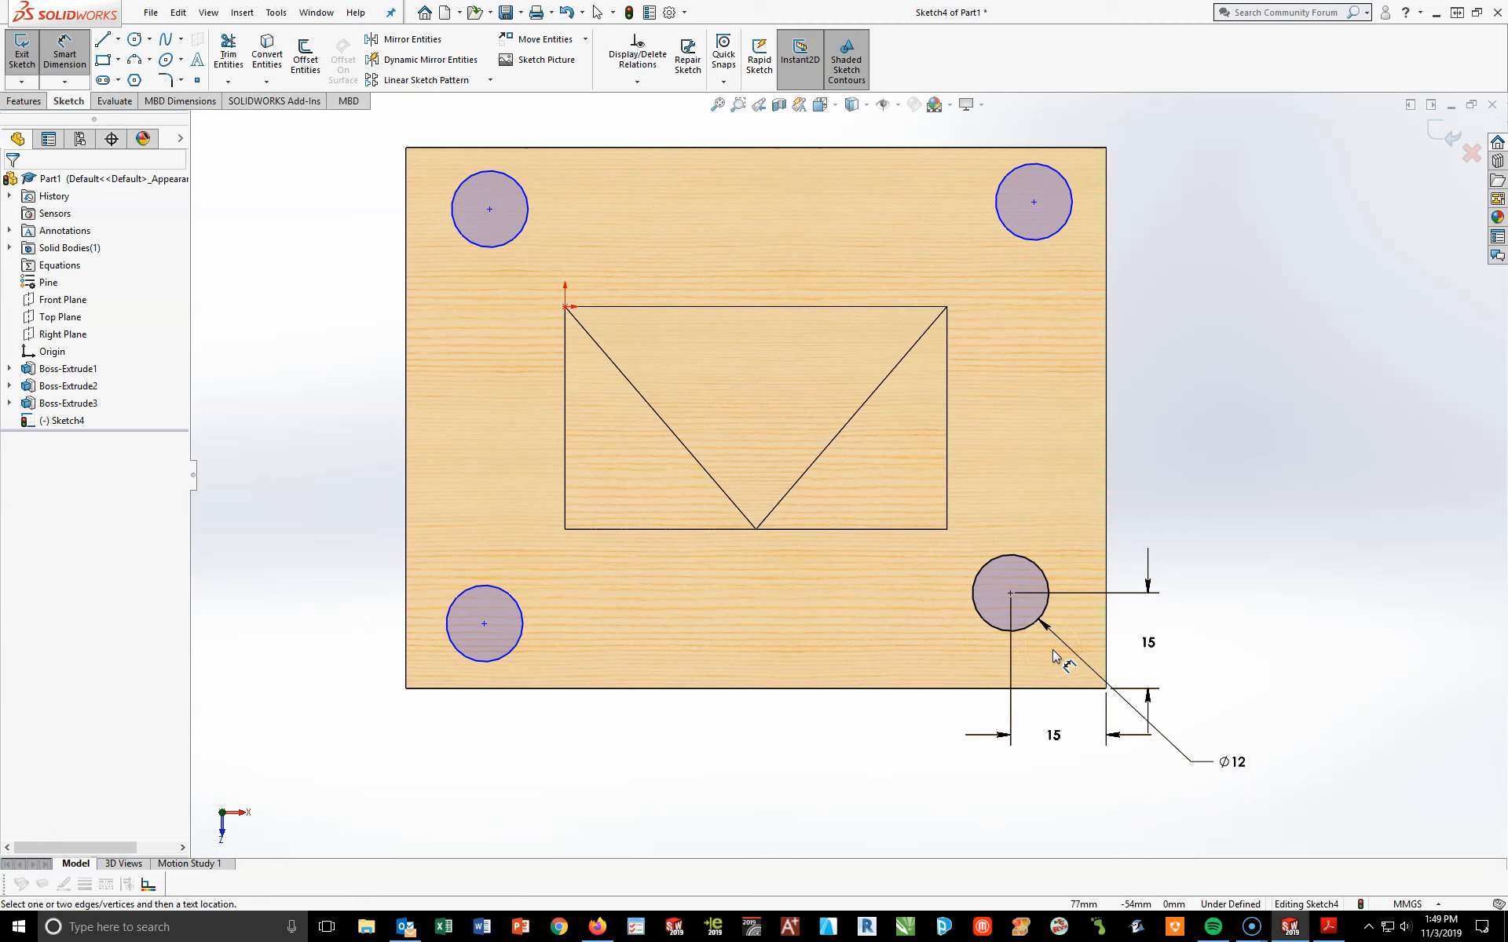
# Dimension the upper-right circle's centre 15 mm from the plate's upper edge
pyautogui.click(1033, 170)
pyautogui.click(1036, 148)
pyautogui.click(1147, 173)
pyautogui.write('15')
pyautogui.press('Return')
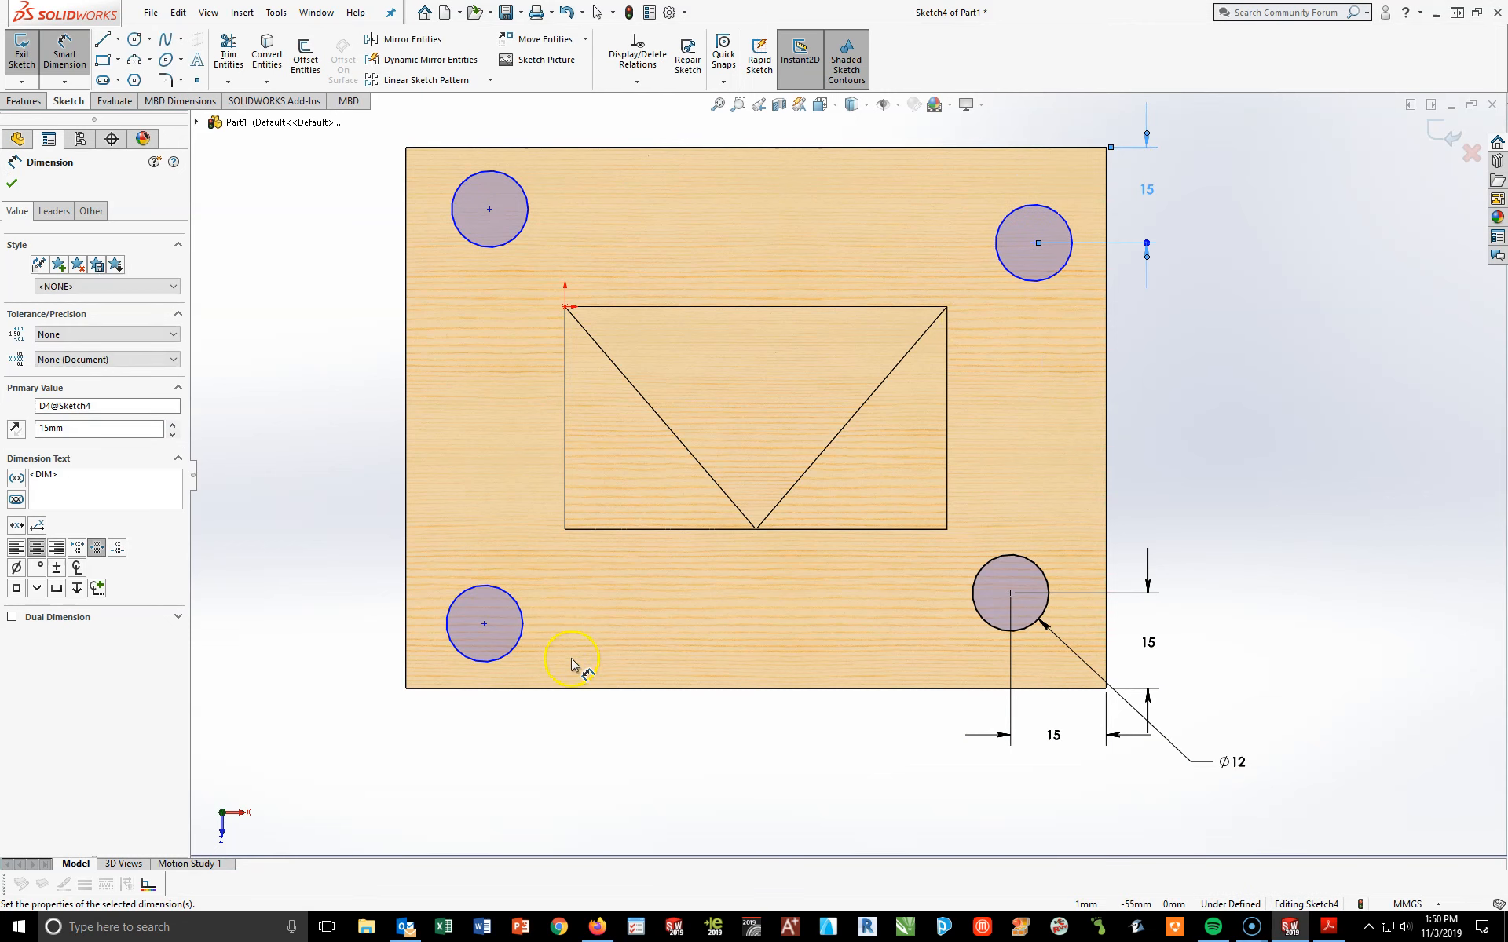
# Dimension the lower-left circle's centre 15 mm from the plate's left edge
pyautogui.click(482, 628)
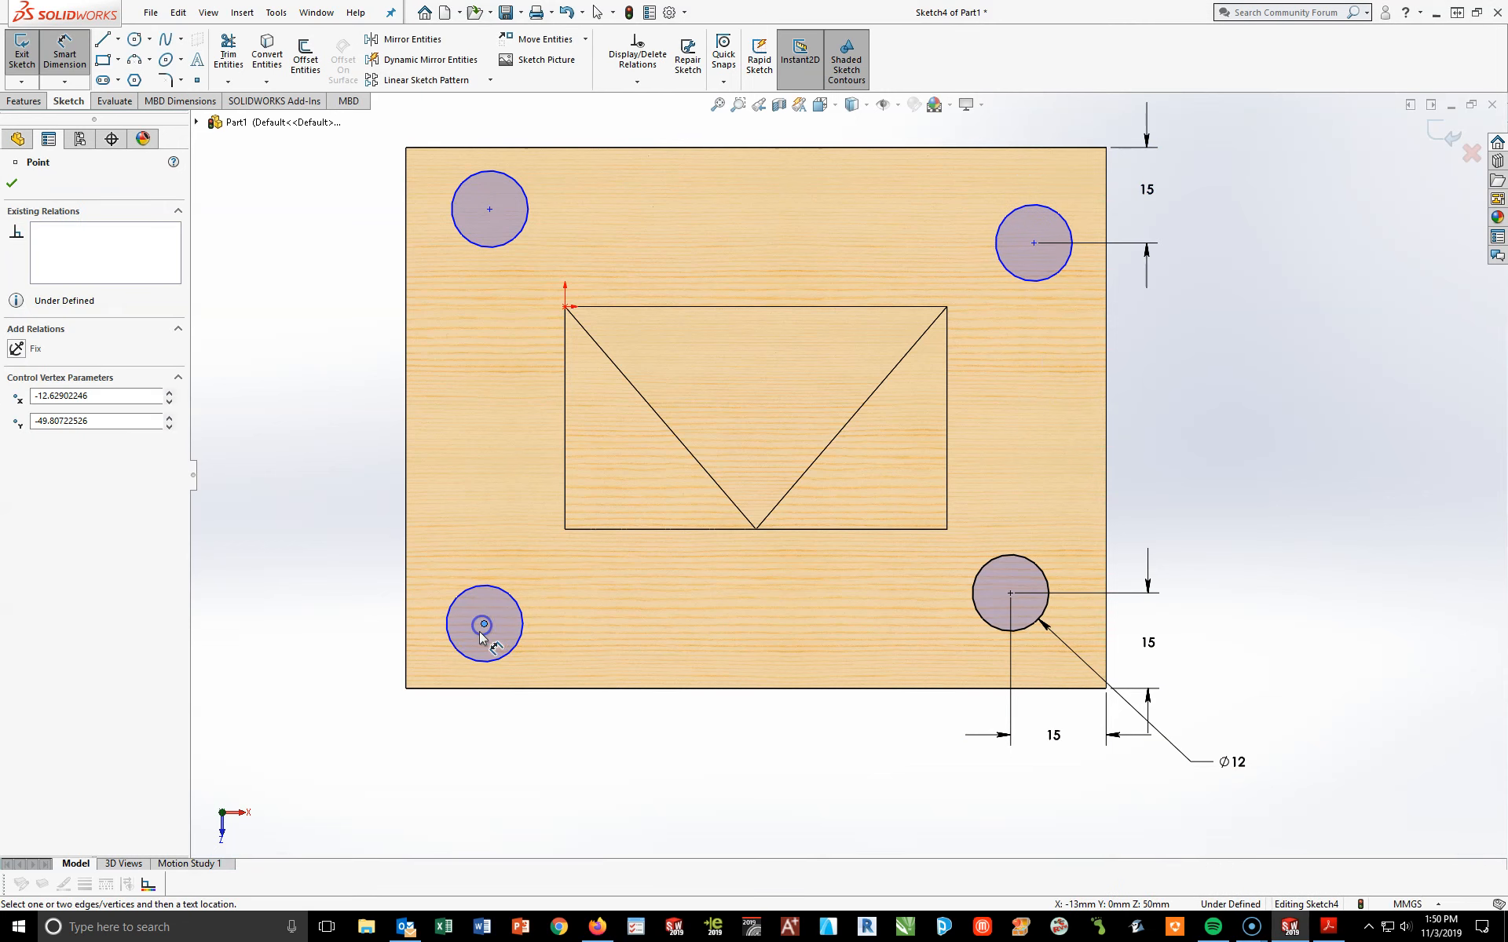
pyautogui.click(406, 636)
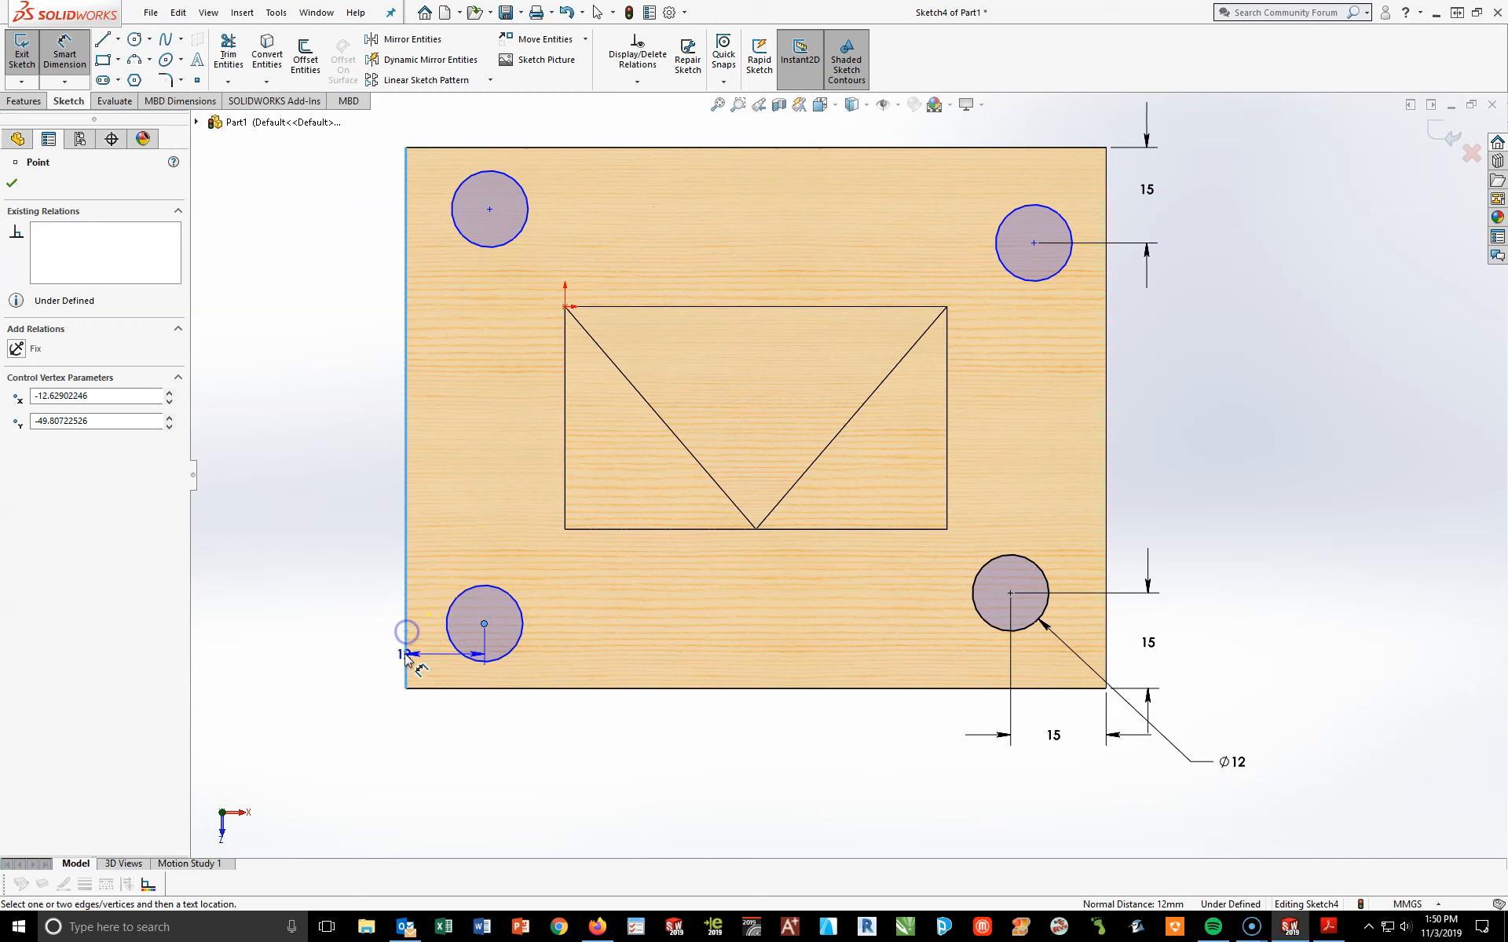
pyautogui.click(435, 742)
pyautogui.write('15')
pyautogui.press('Return')
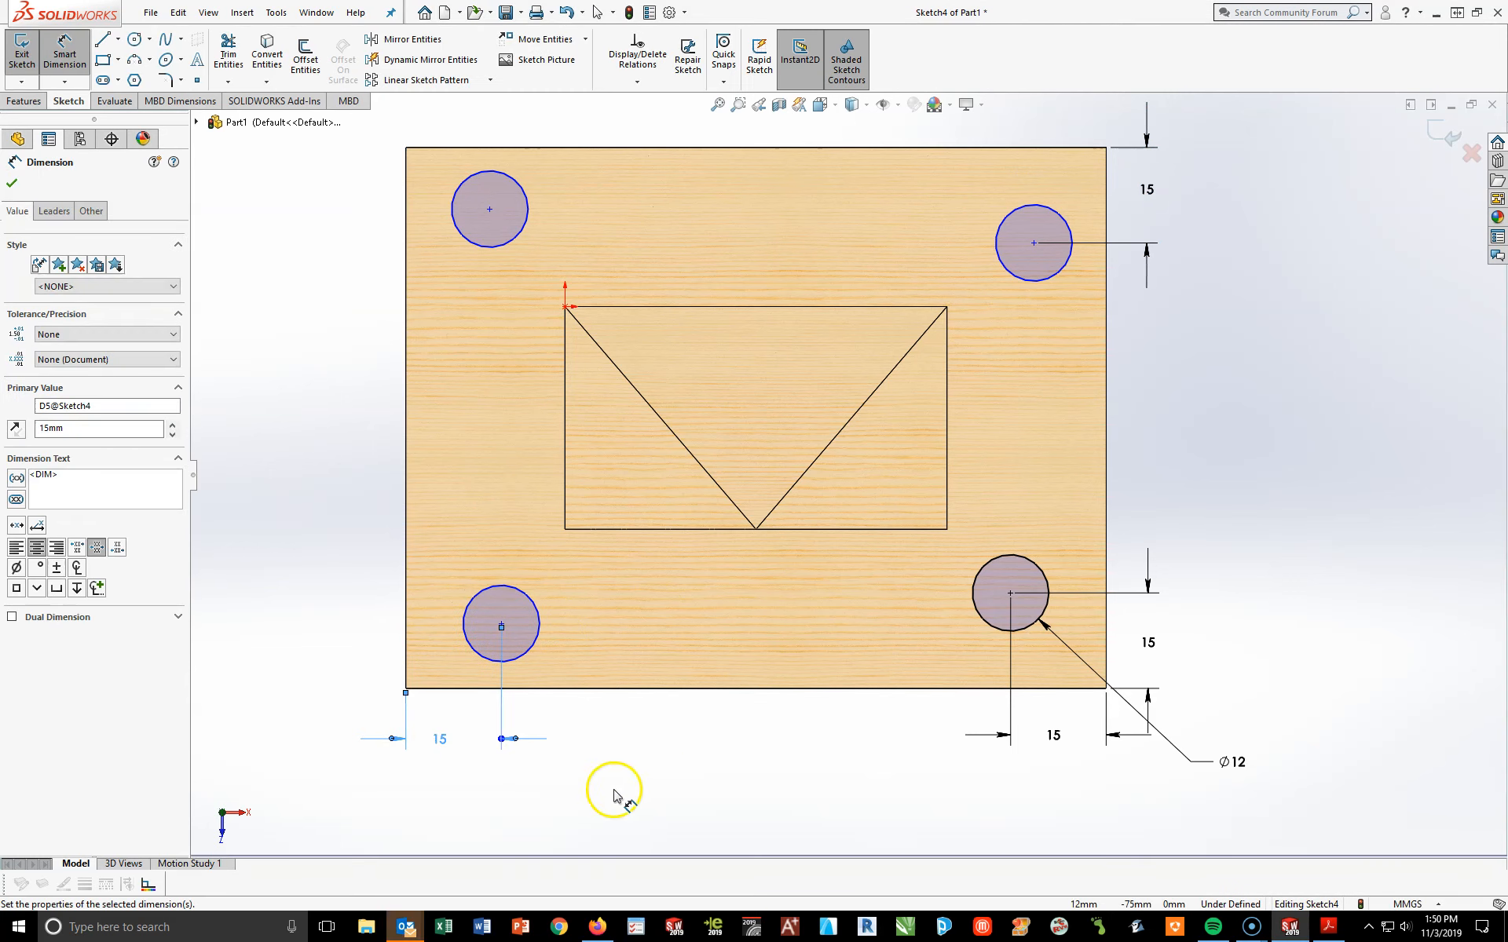
pyautogui.click(615, 793)
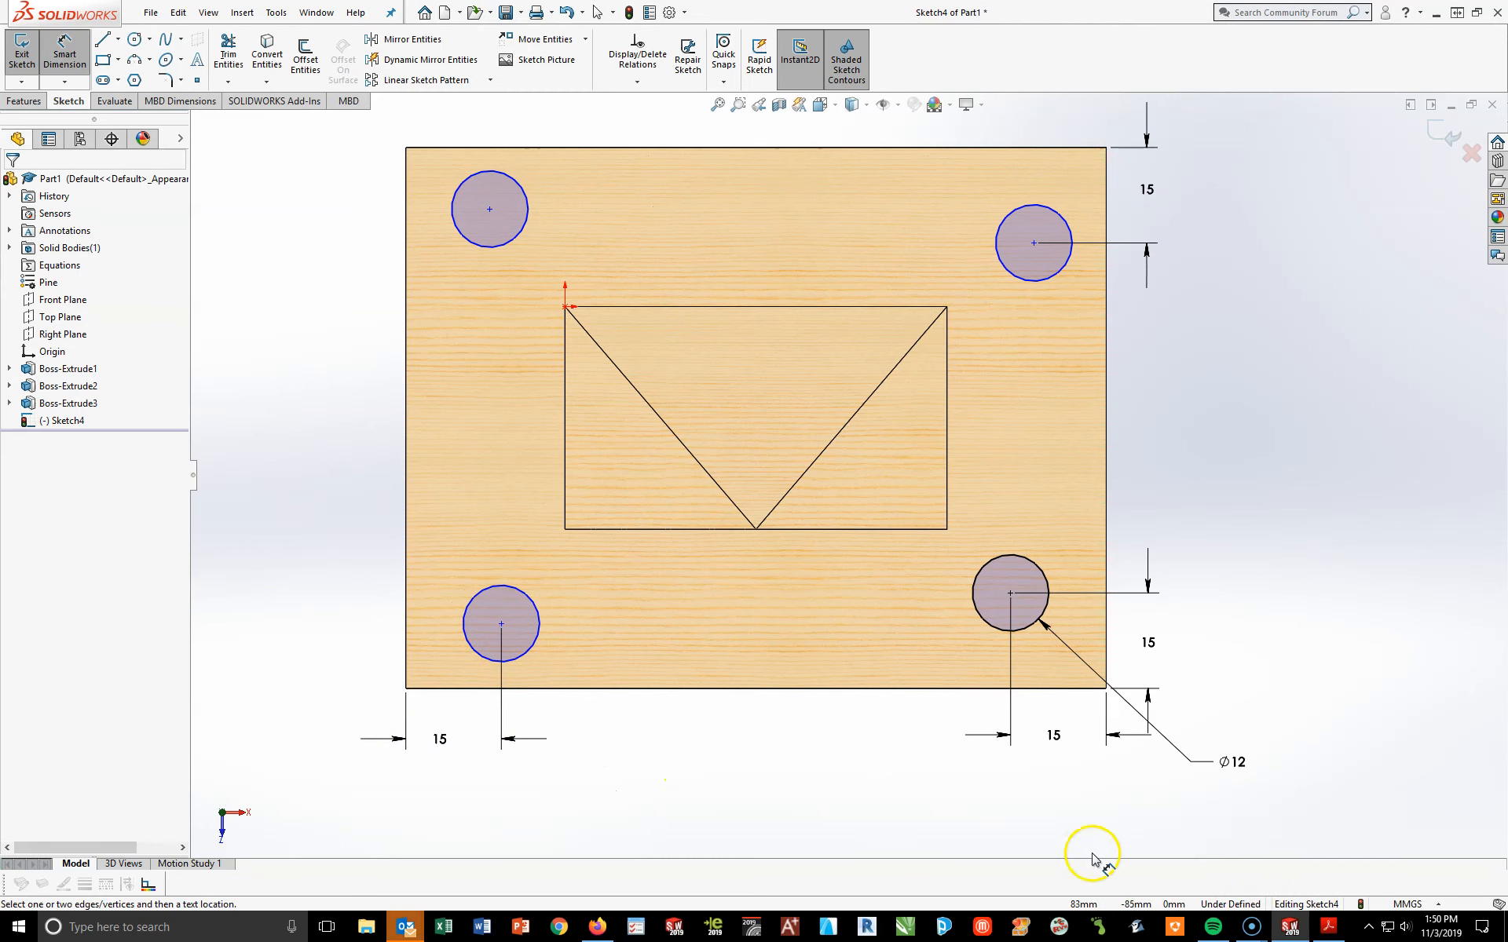
# Recheck the hole layout in ACC_2.PDF and align the centres of the two right-hand circles with a Vertical relation, tidying the upper 15 mm dimension
pyautogui.click(1327, 928)
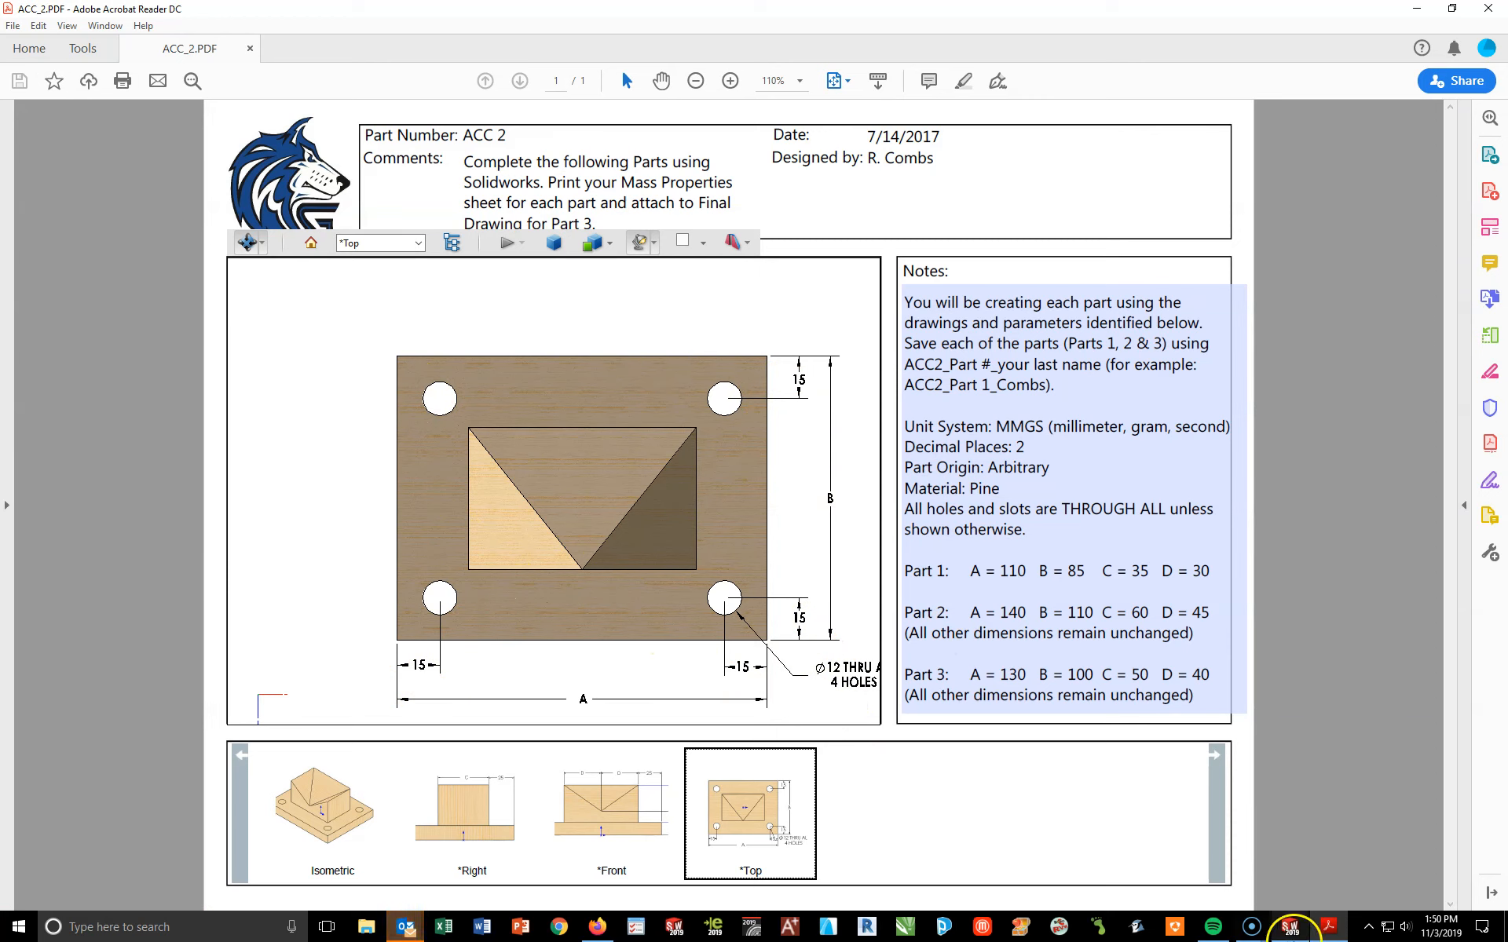
pyautogui.click(1290, 927)
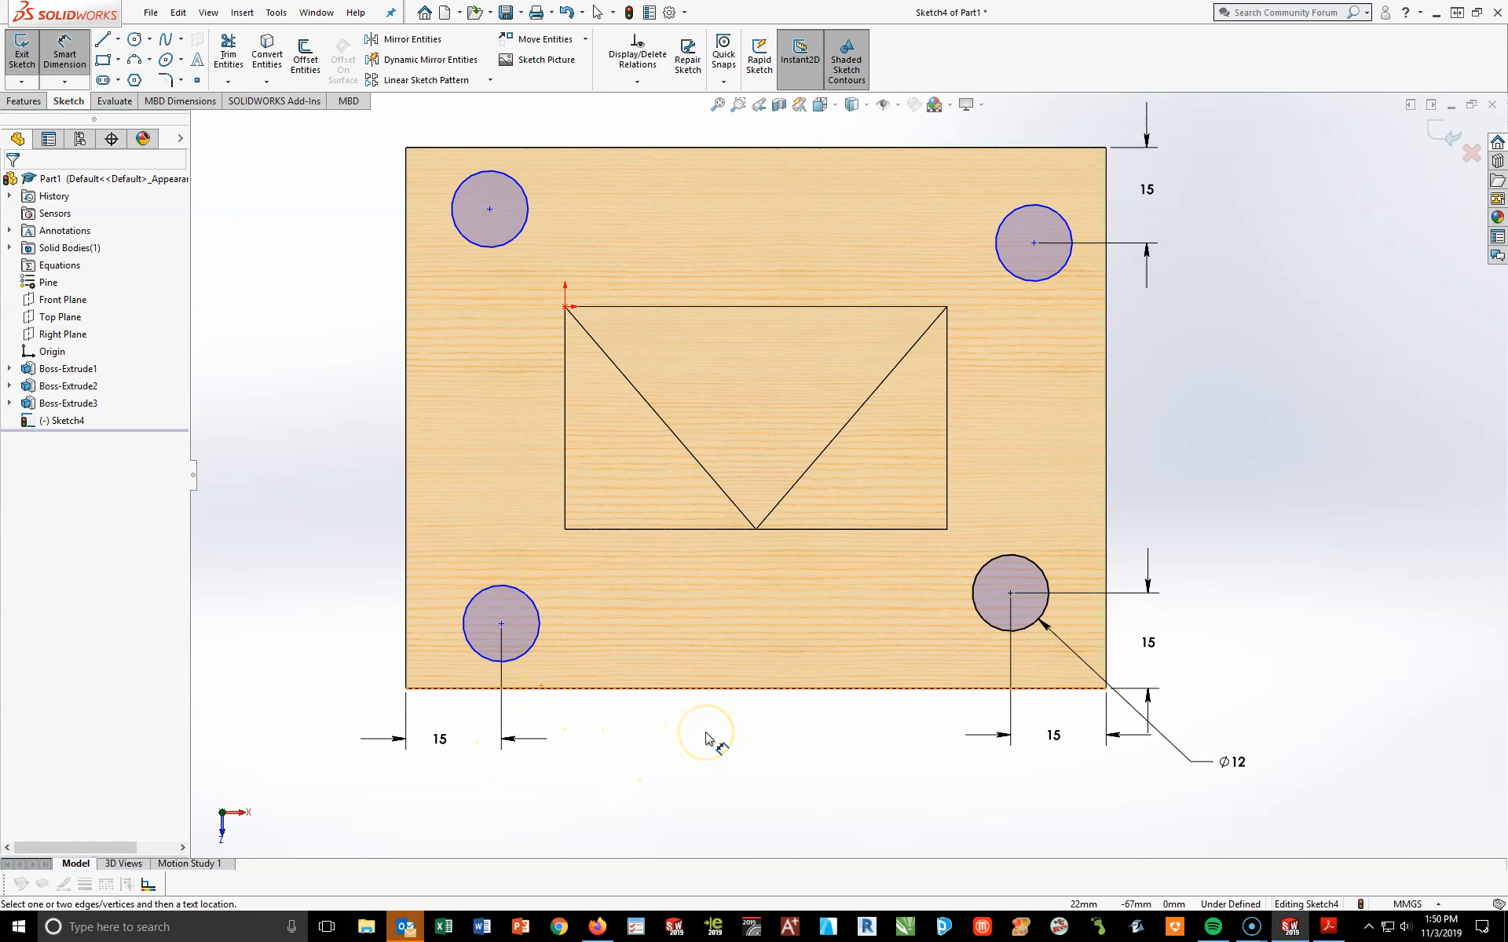
pyautogui.press('Escape')
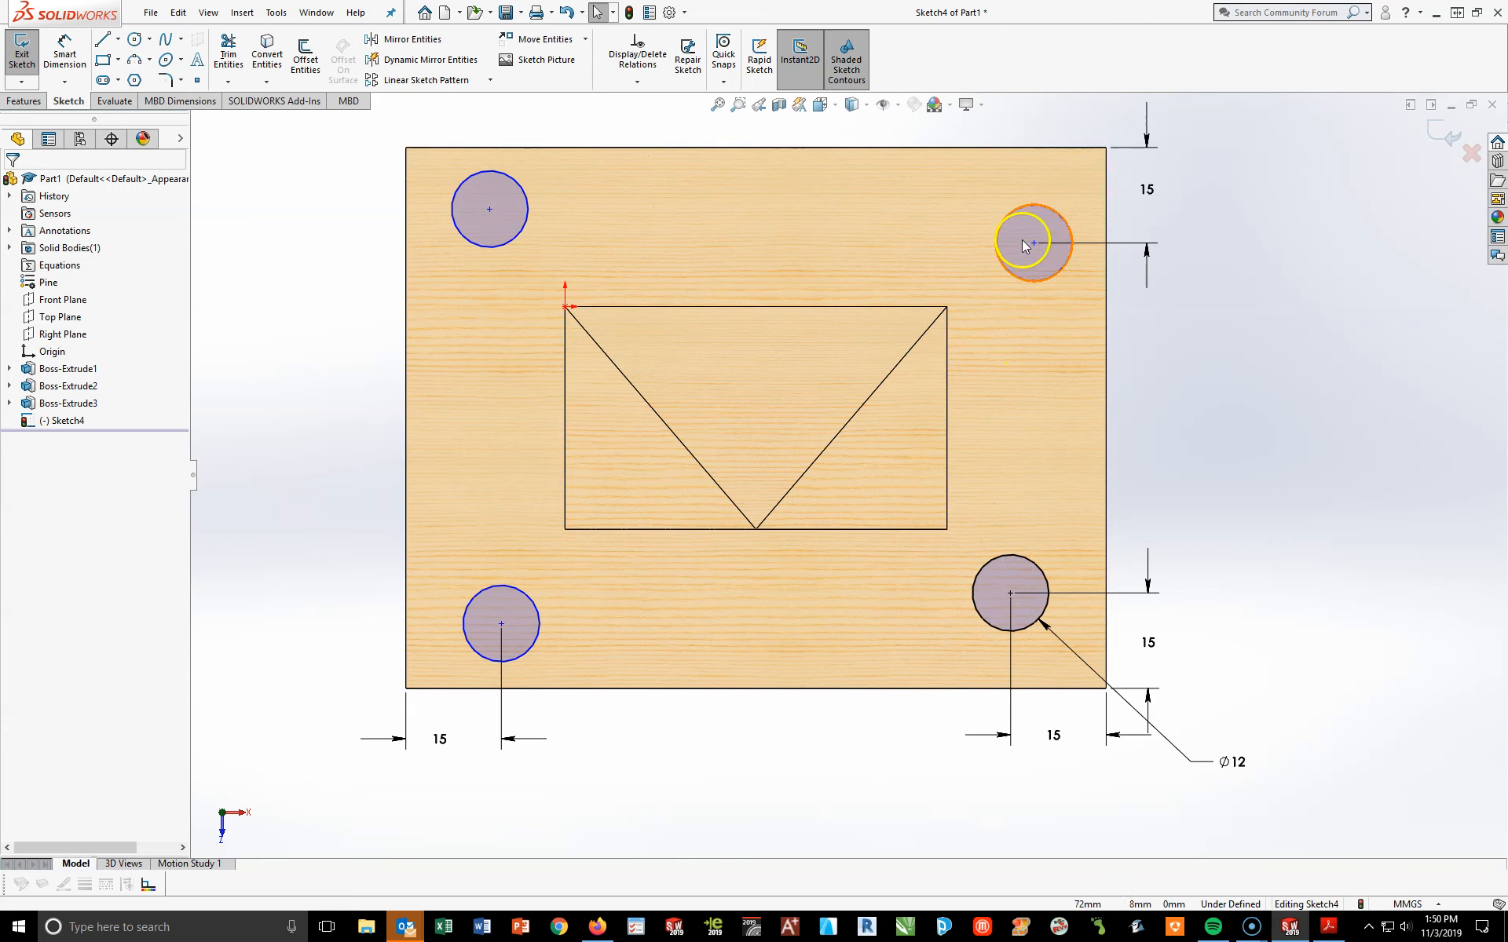
pyautogui.click(1011, 596)
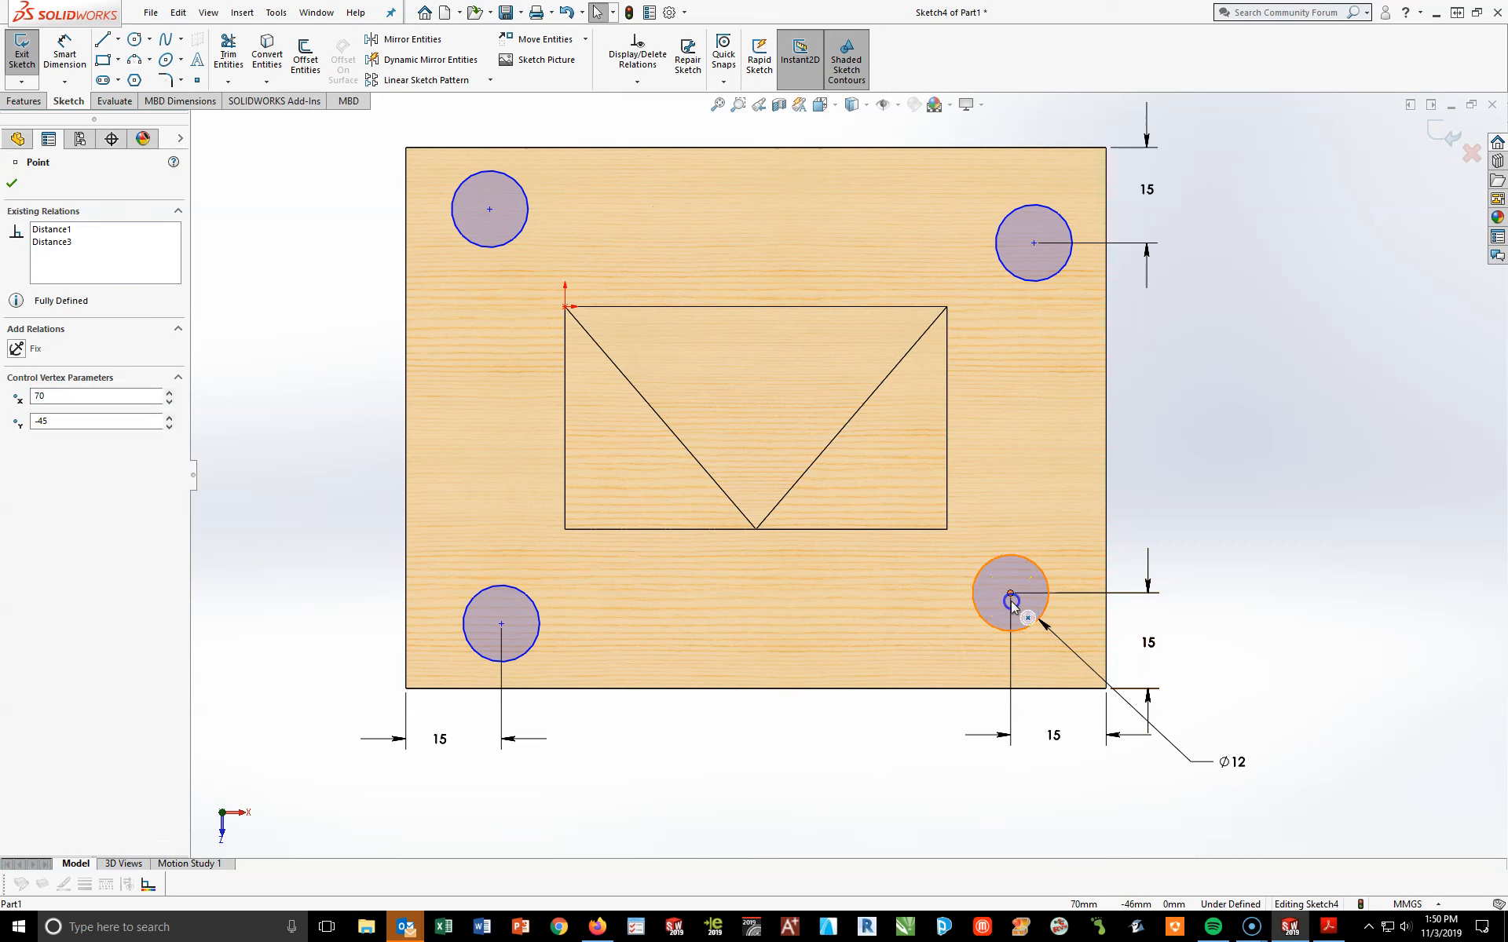
pyautogui.keyDown('ctrl'); pyautogui.click(1035, 245); pyautogui.keyUp('ctrl')
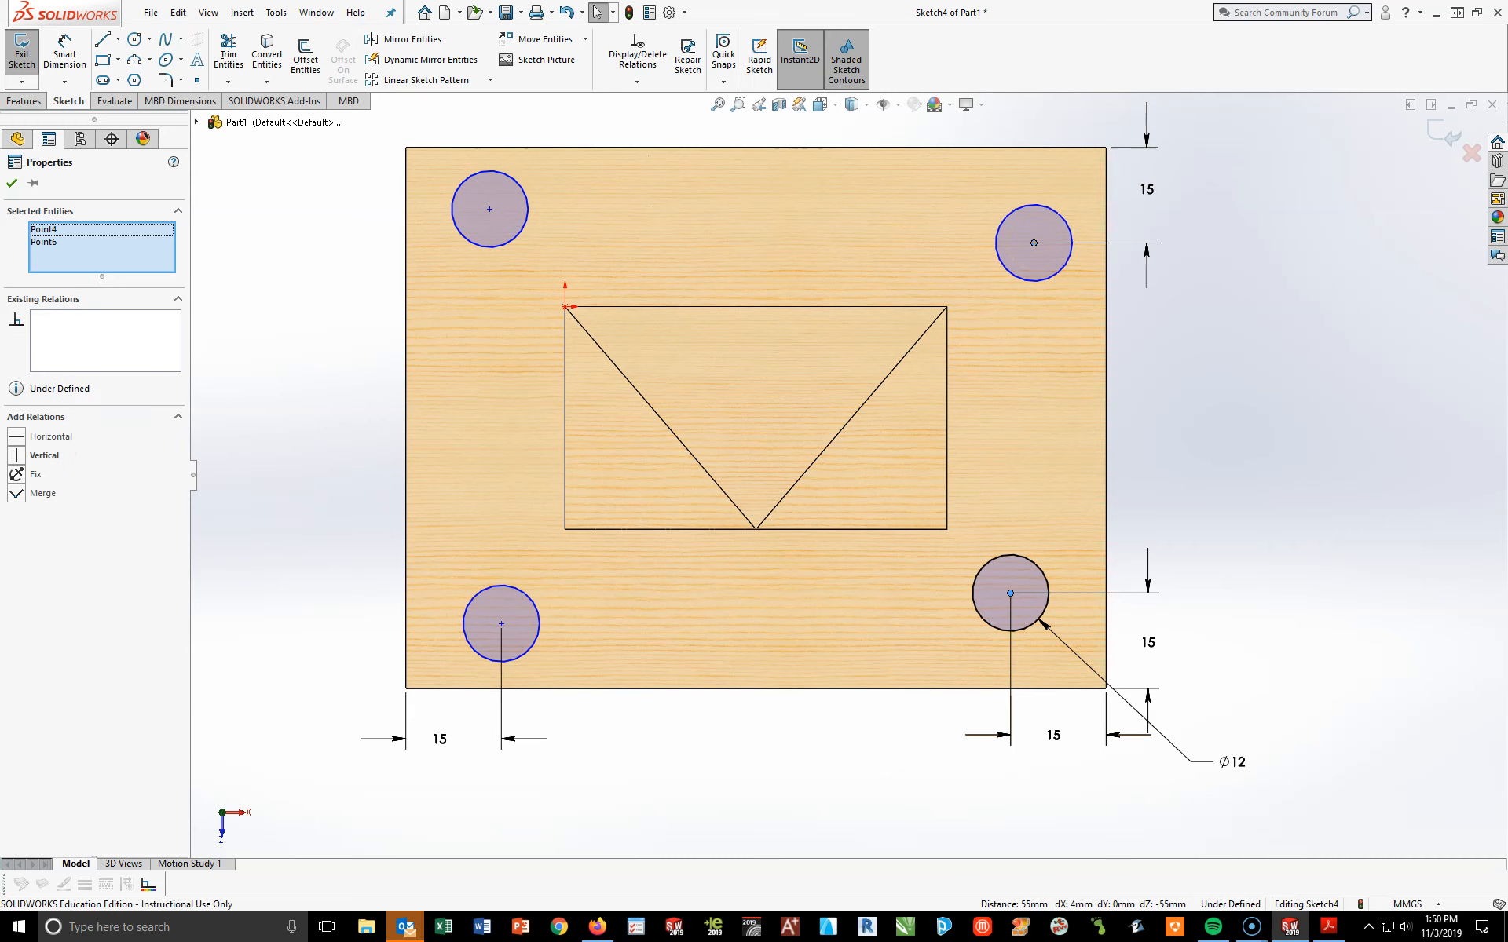
pyautogui.click(16, 456)
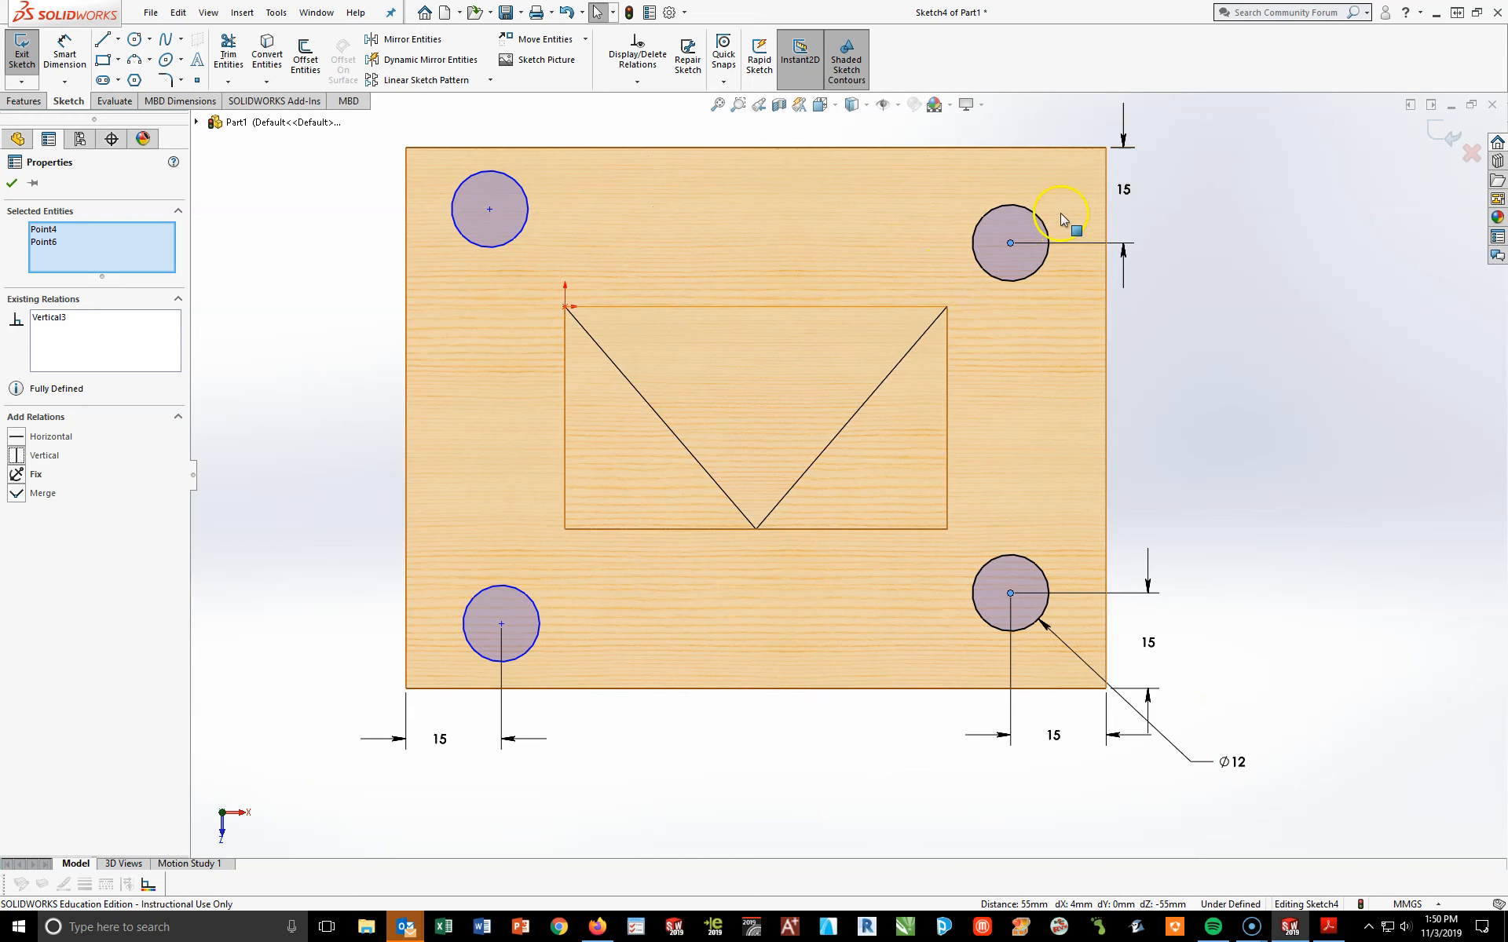
pyautogui.moveTo(1125, 192); pyautogui.dragTo(1155, 206)
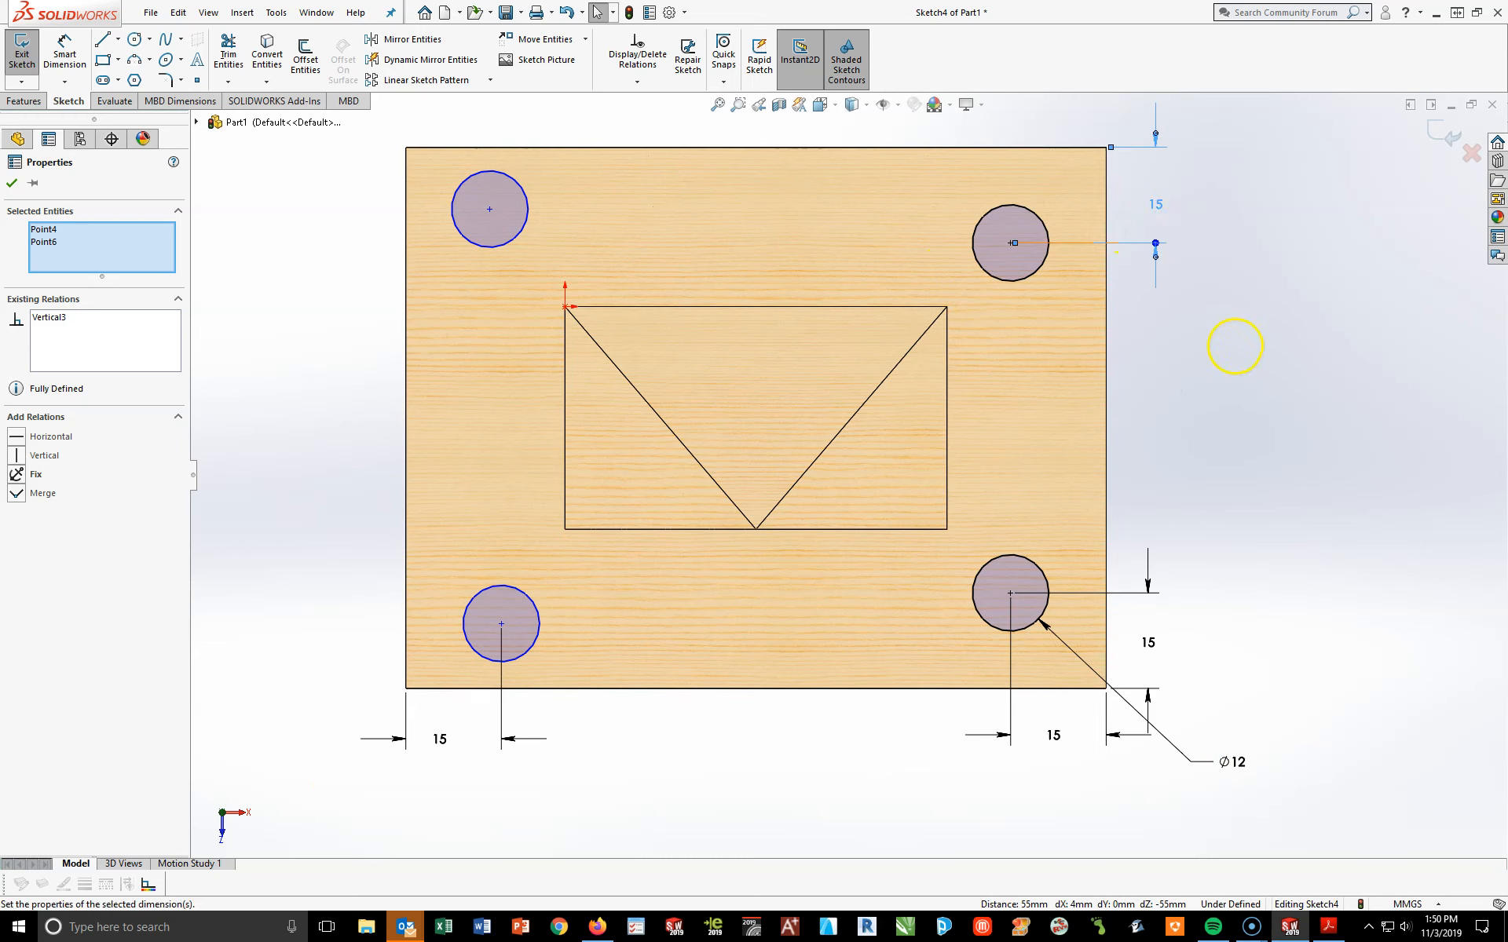
pyautogui.click(1236, 345)
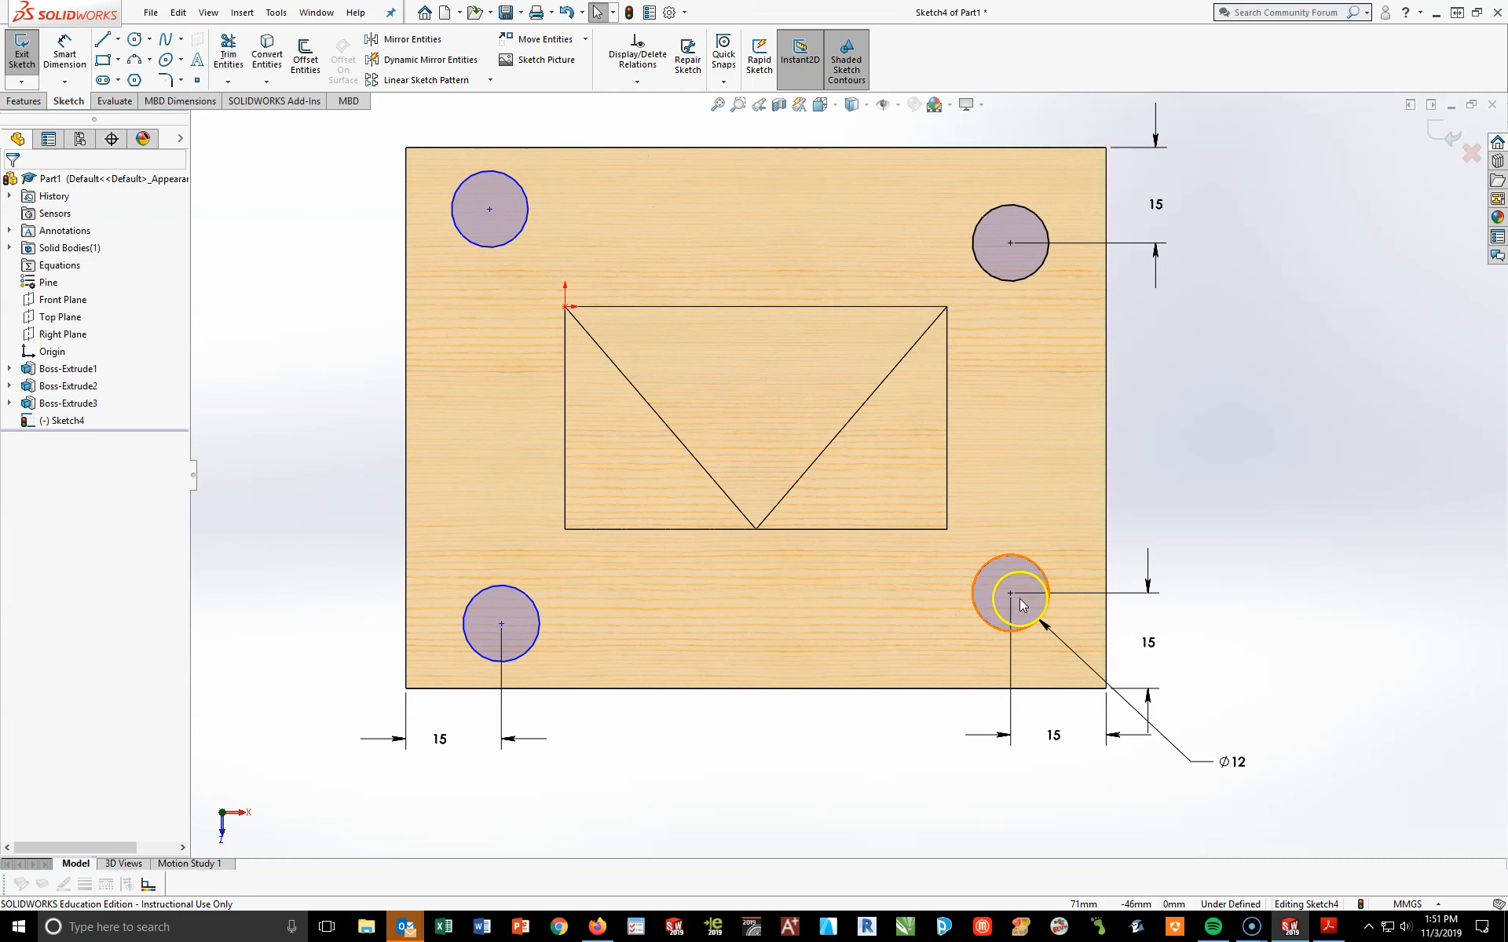
# Align the centres of the two lower circles with a Horizontal relation and move the lower-left circle's 15 mm dimension clear of the plate
pyautogui.click(501, 624)
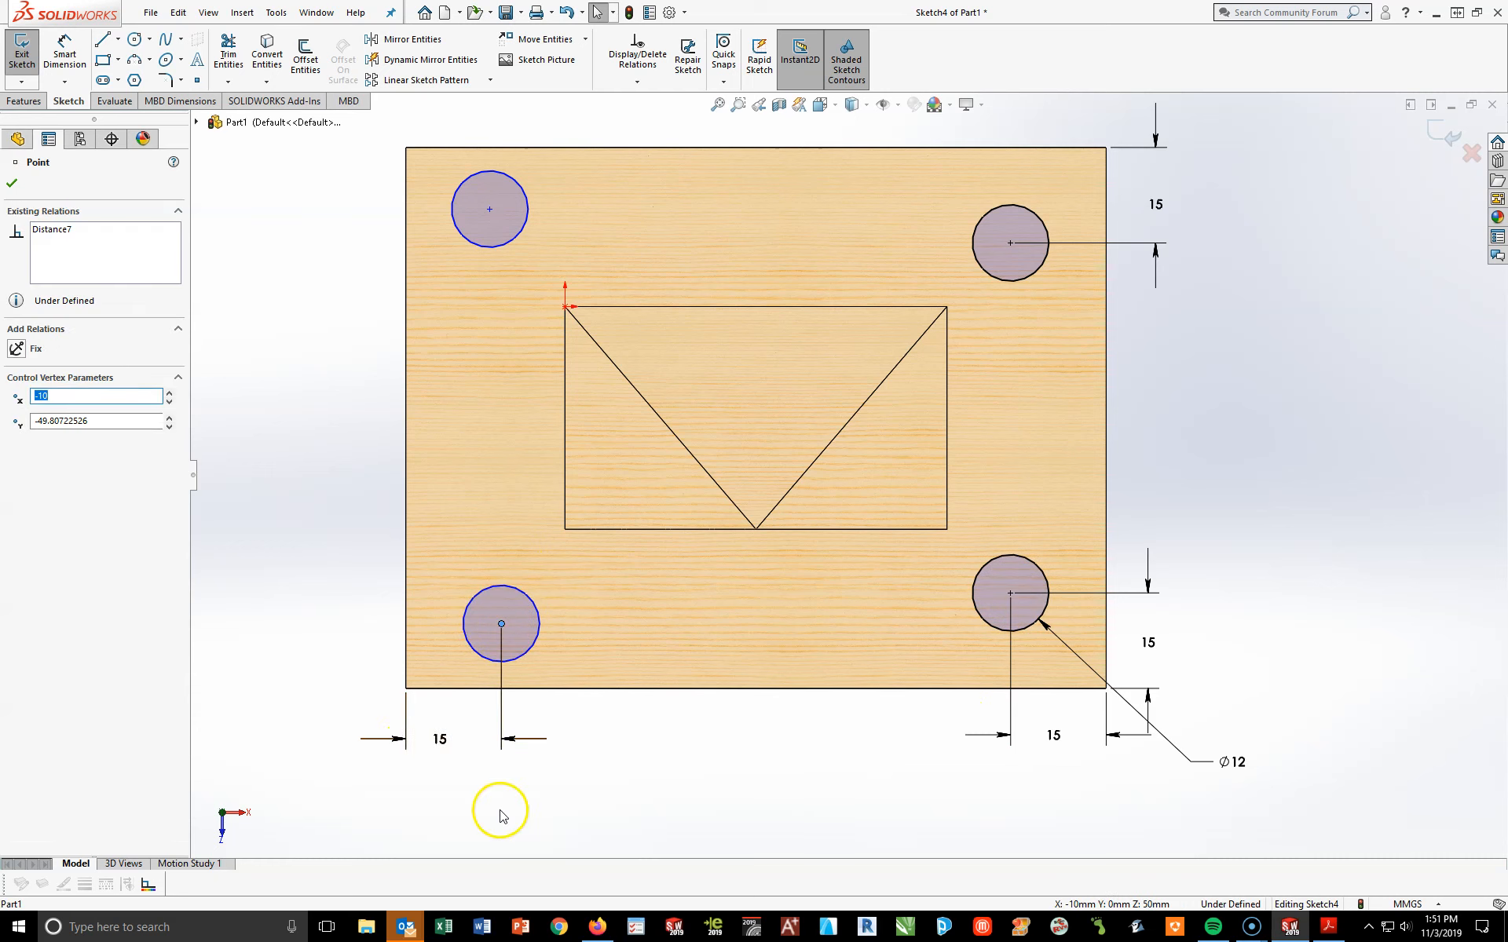
pyautogui.keyDown('ctrl'); pyautogui.click(1011, 594); pyautogui.keyUp('ctrl')
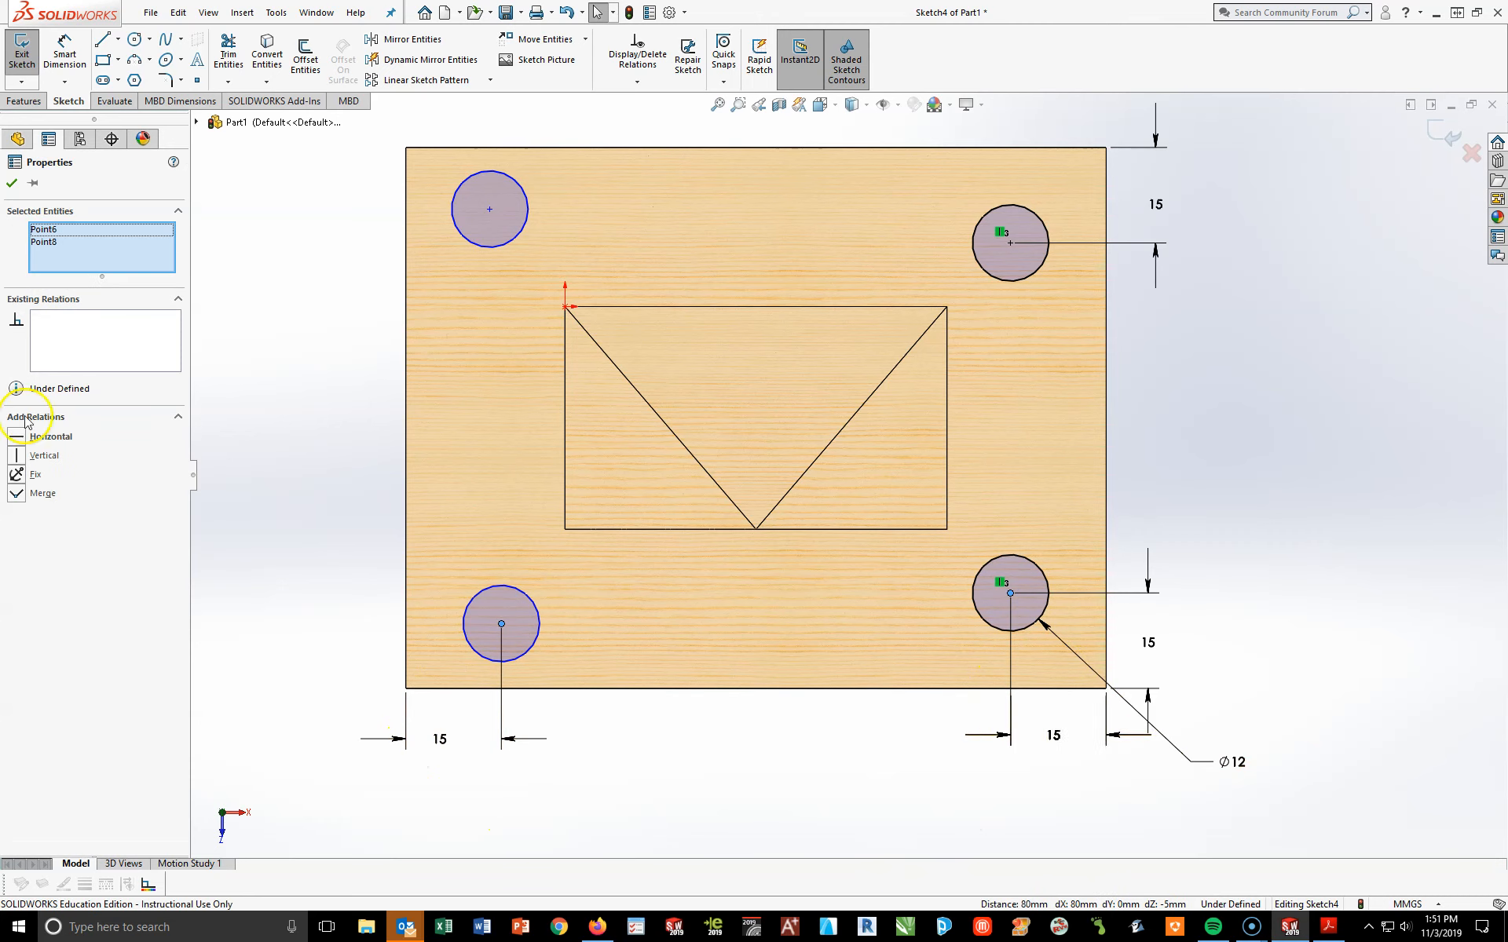
pyautogui.click(16, 440)
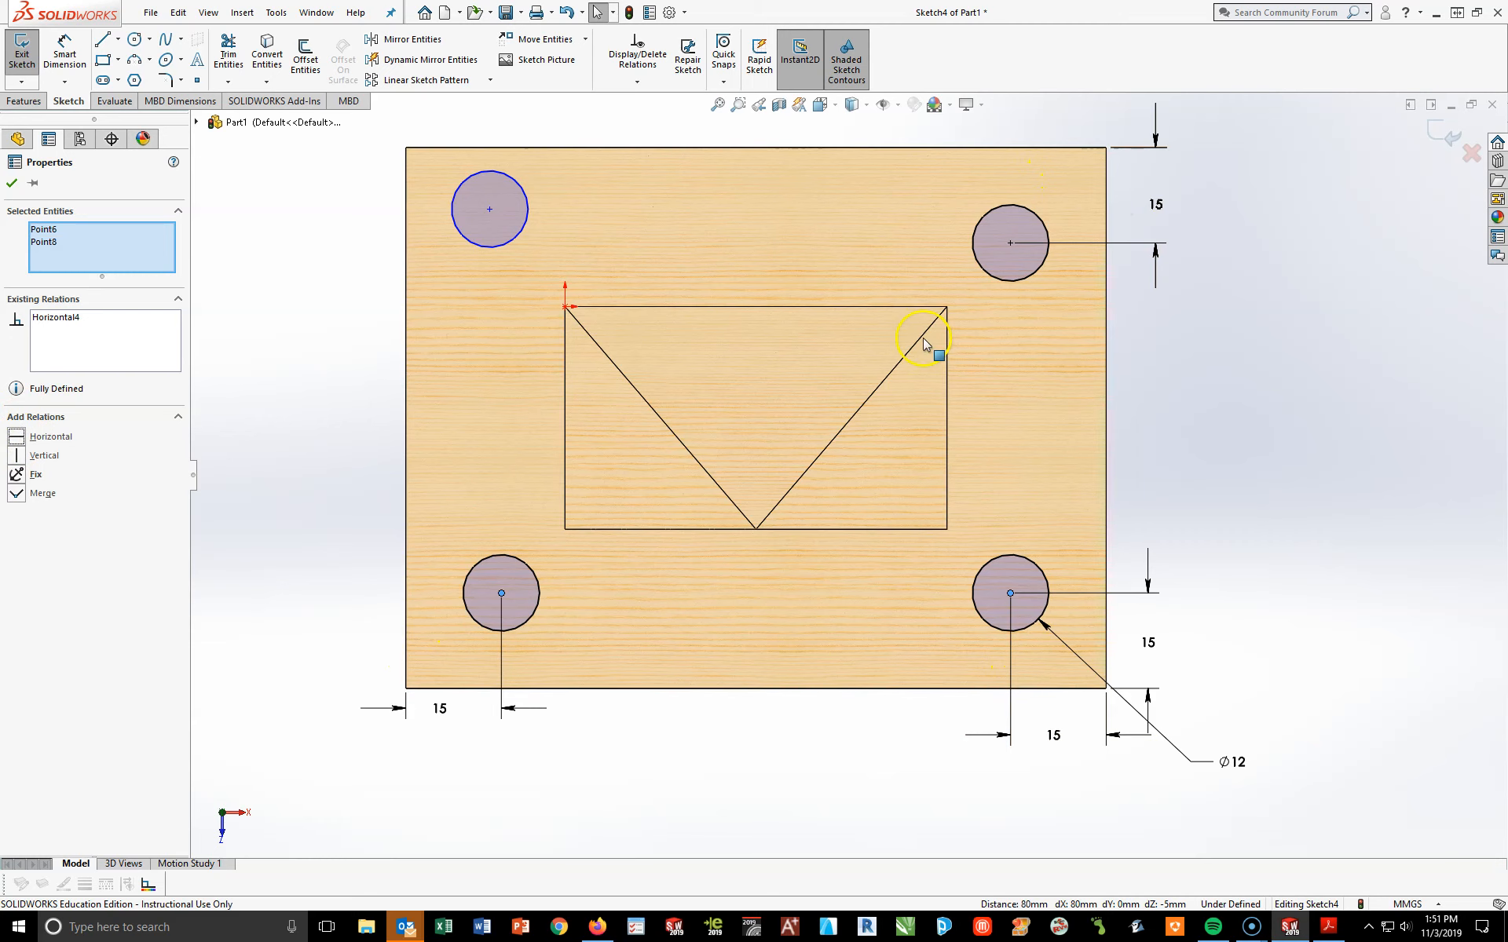
pyautogui.moveTo(446, 719); pyautogui.dragTo(474, 747)
pyautogui.click(553, 789)
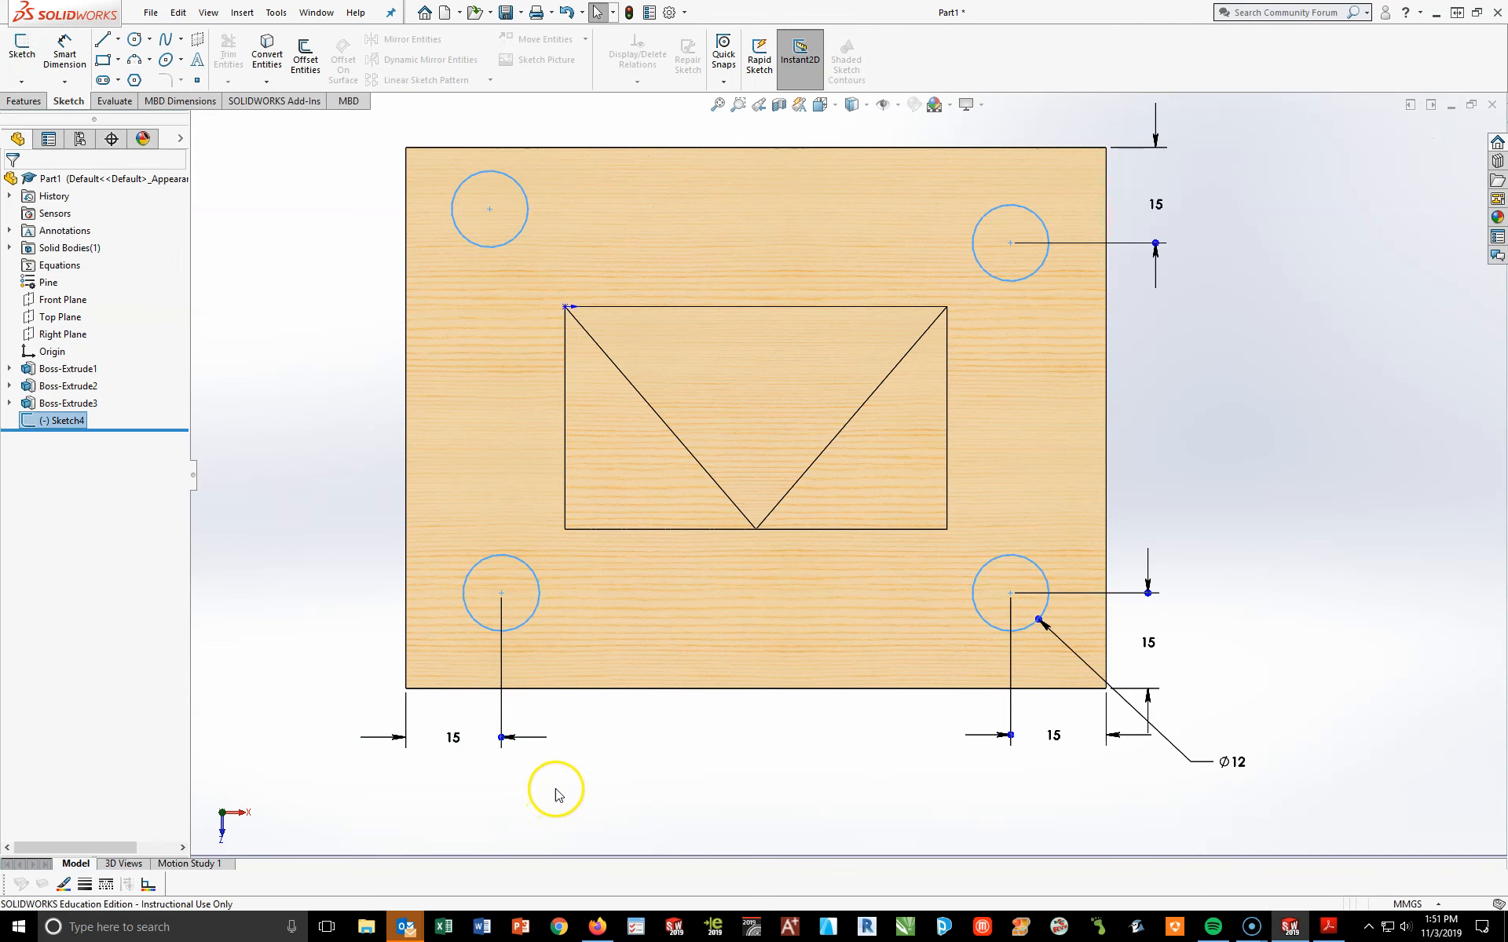
# Reopen the hole sketch for editing and align the centres of the two left-hand circles with a Vertical relation
pyautogui.click(24, 417)
pyautogui.click(37, 372)
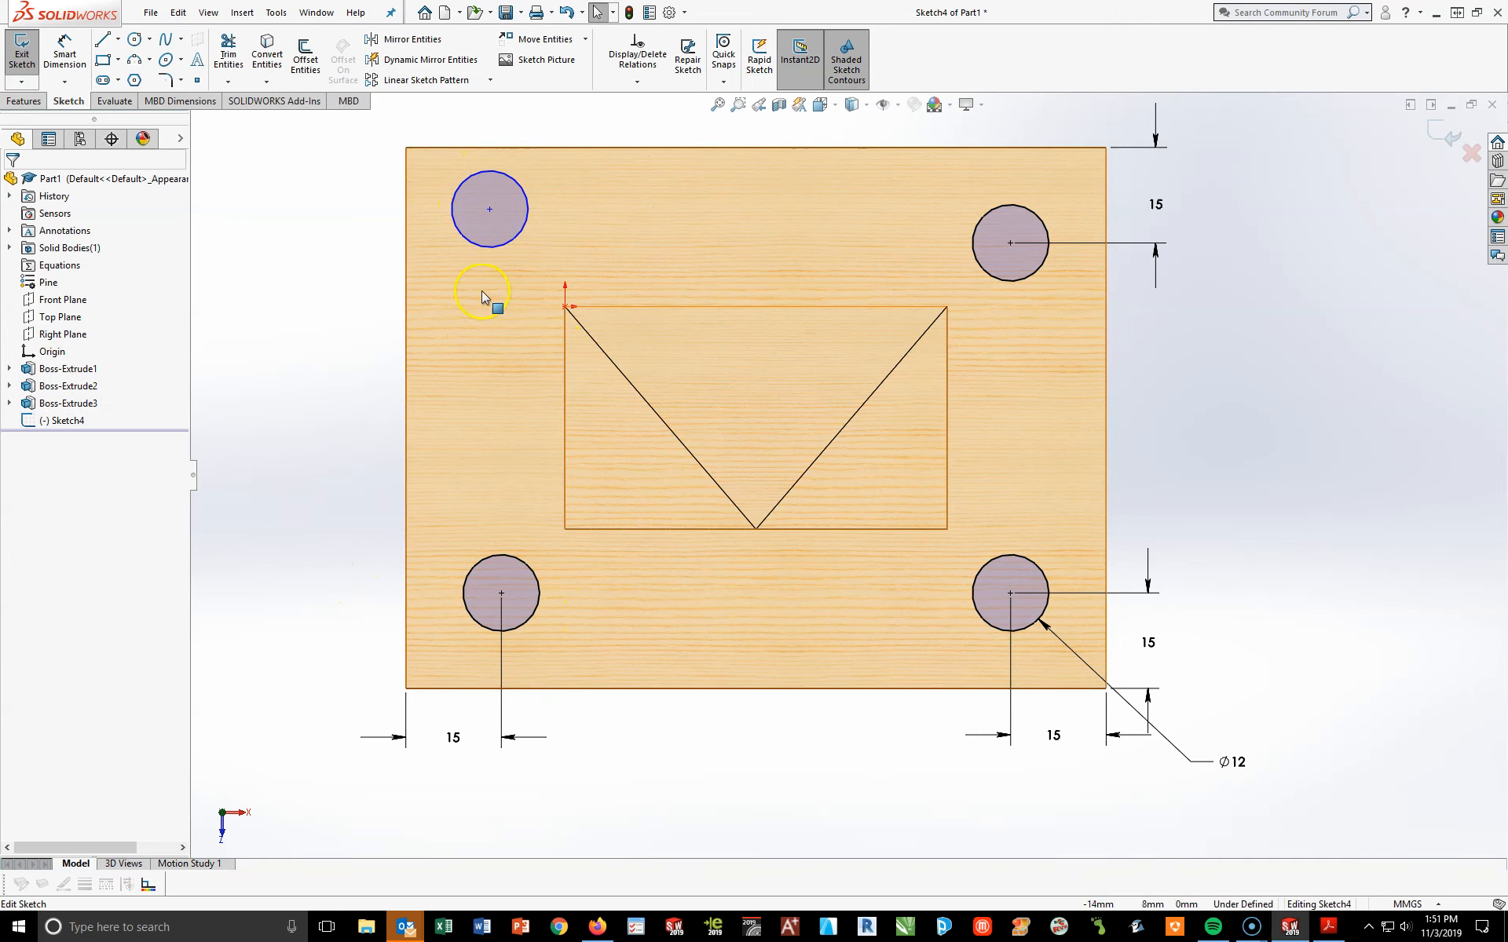
pyautogui.click(495, 212)
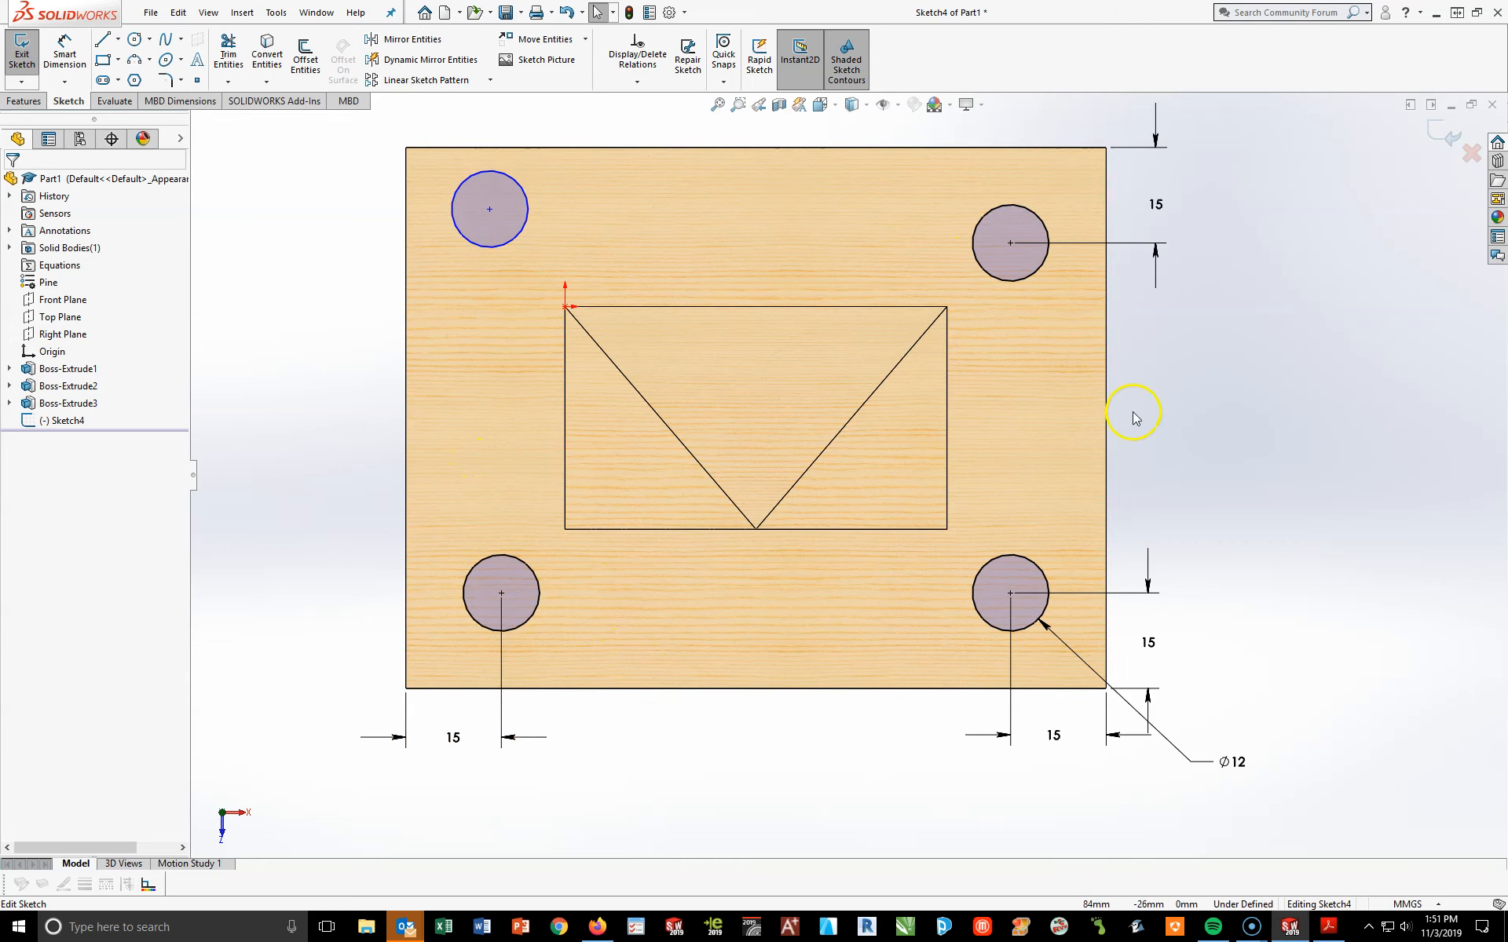
pyautogui.click(501, 593)
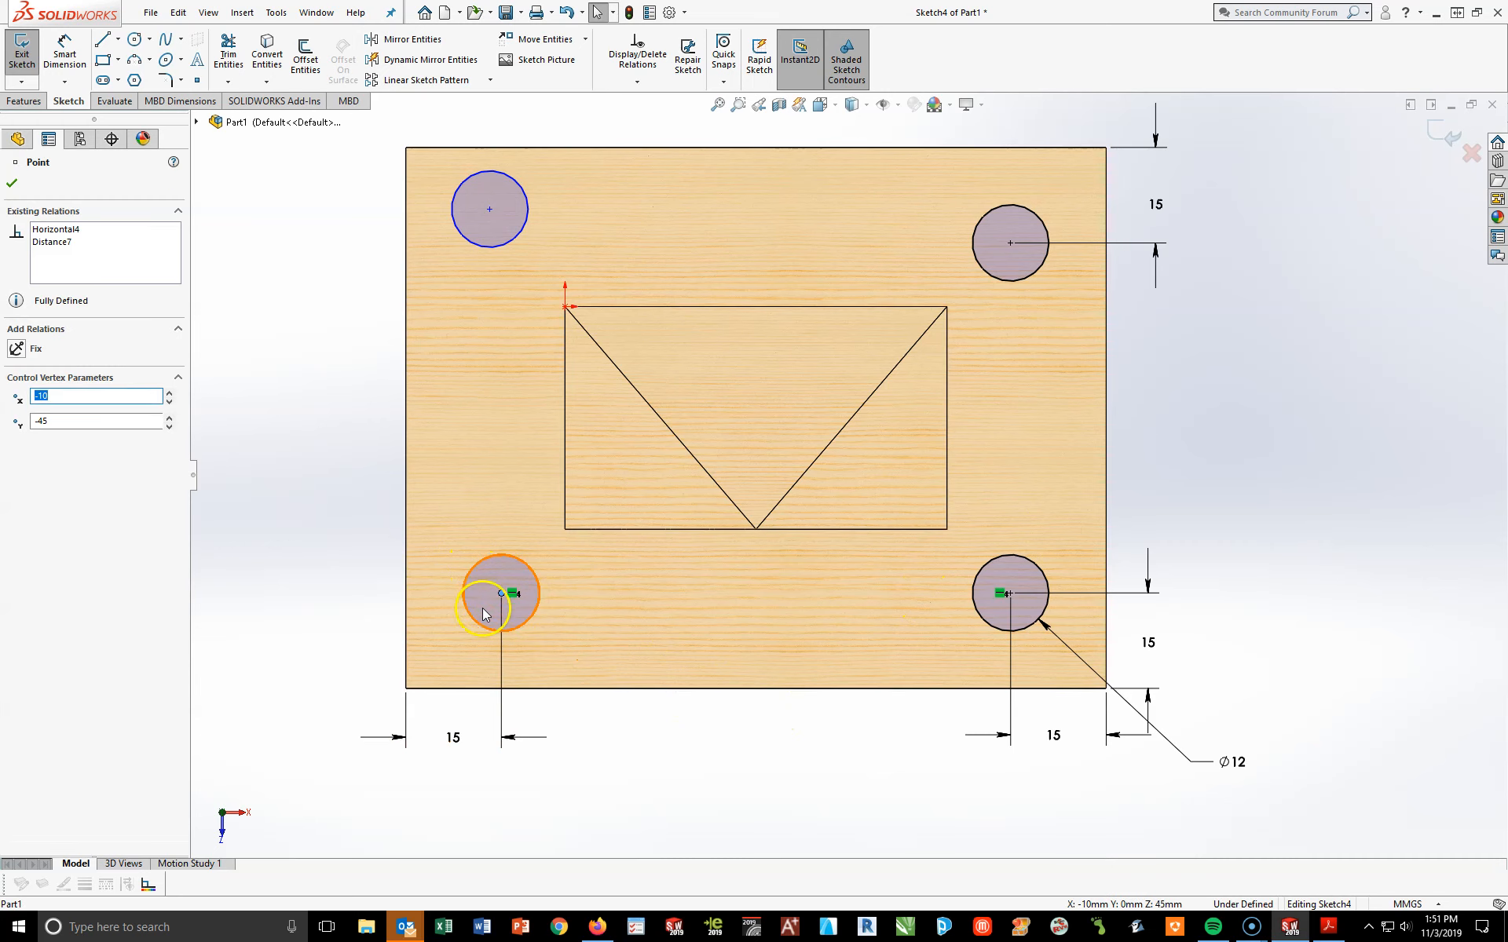
pyautogui.keyDown('ctrl'); pyautogui.click(490, 211); pyautogui.keyUp('ctrl')
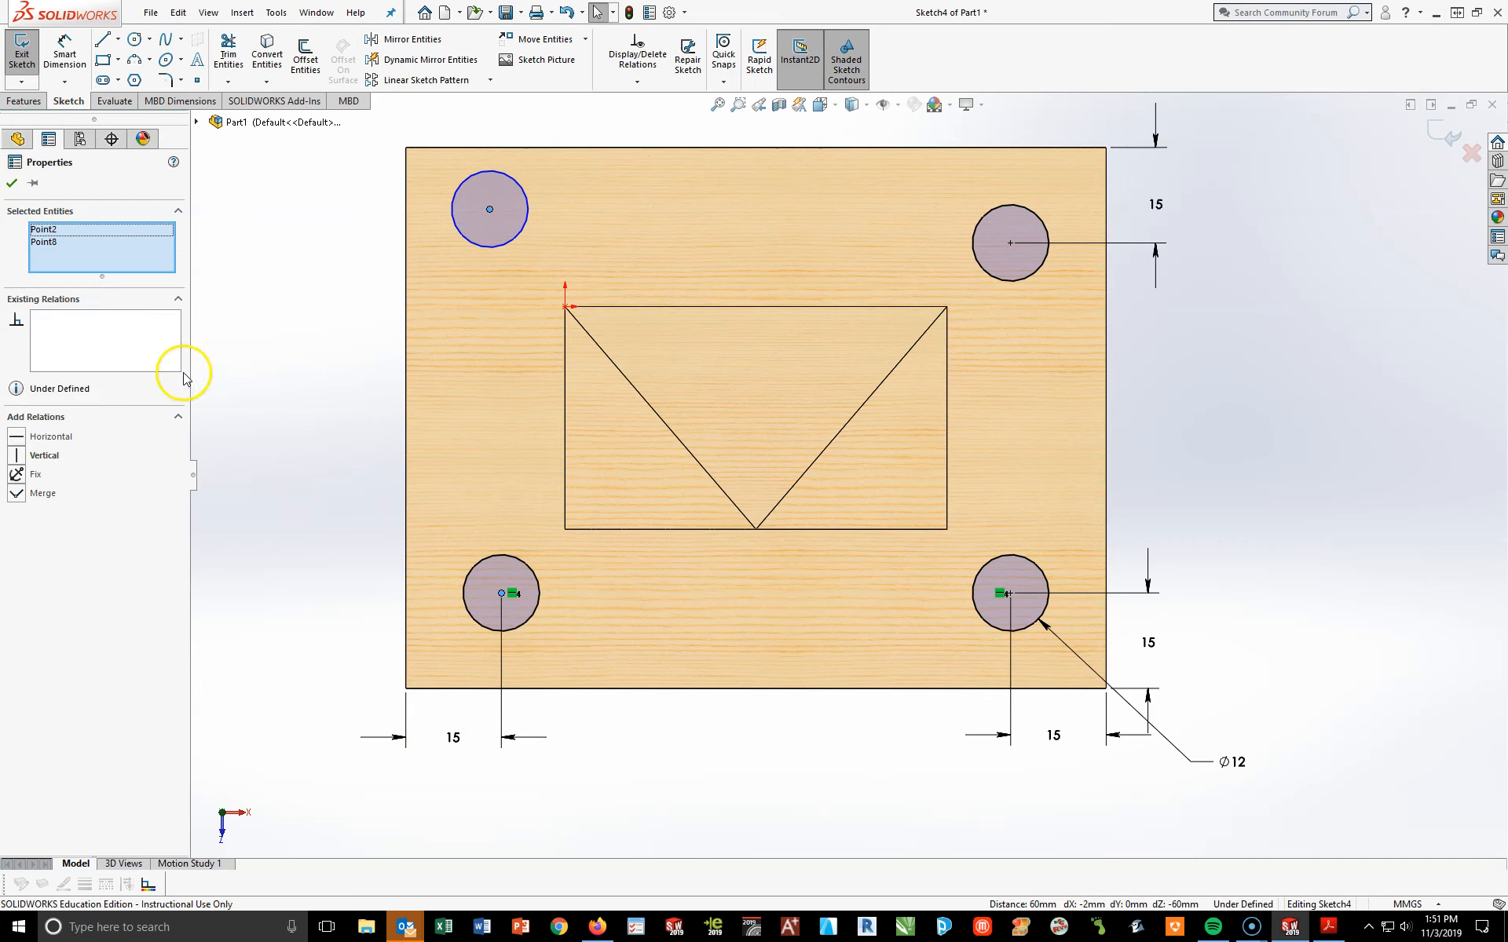
pyautogui.click(21, 458)
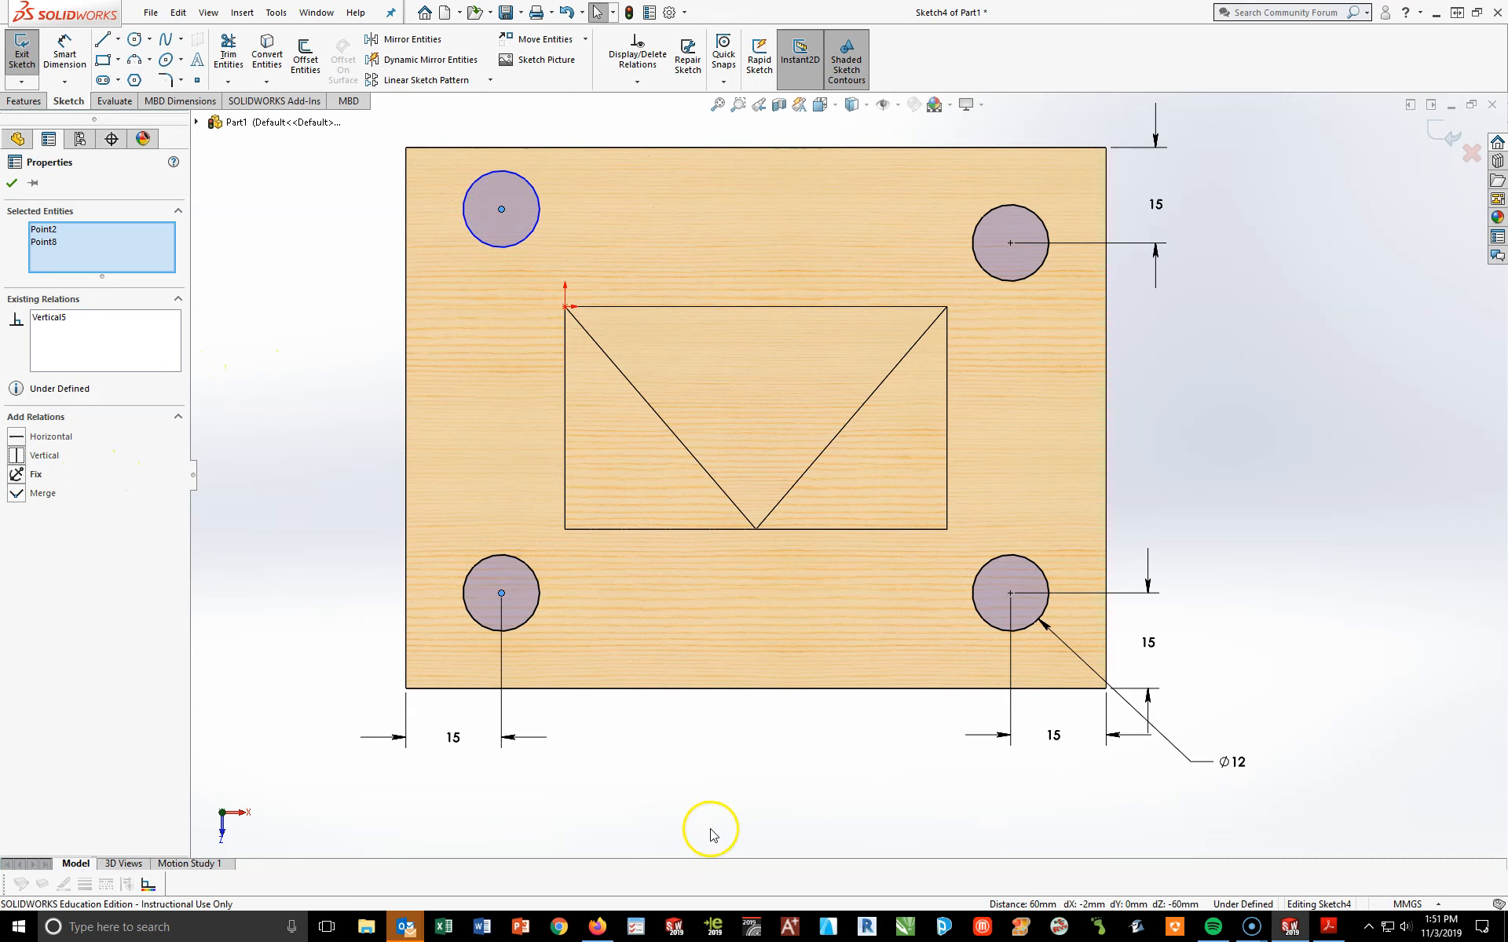
pyautogui.click(13, 184)
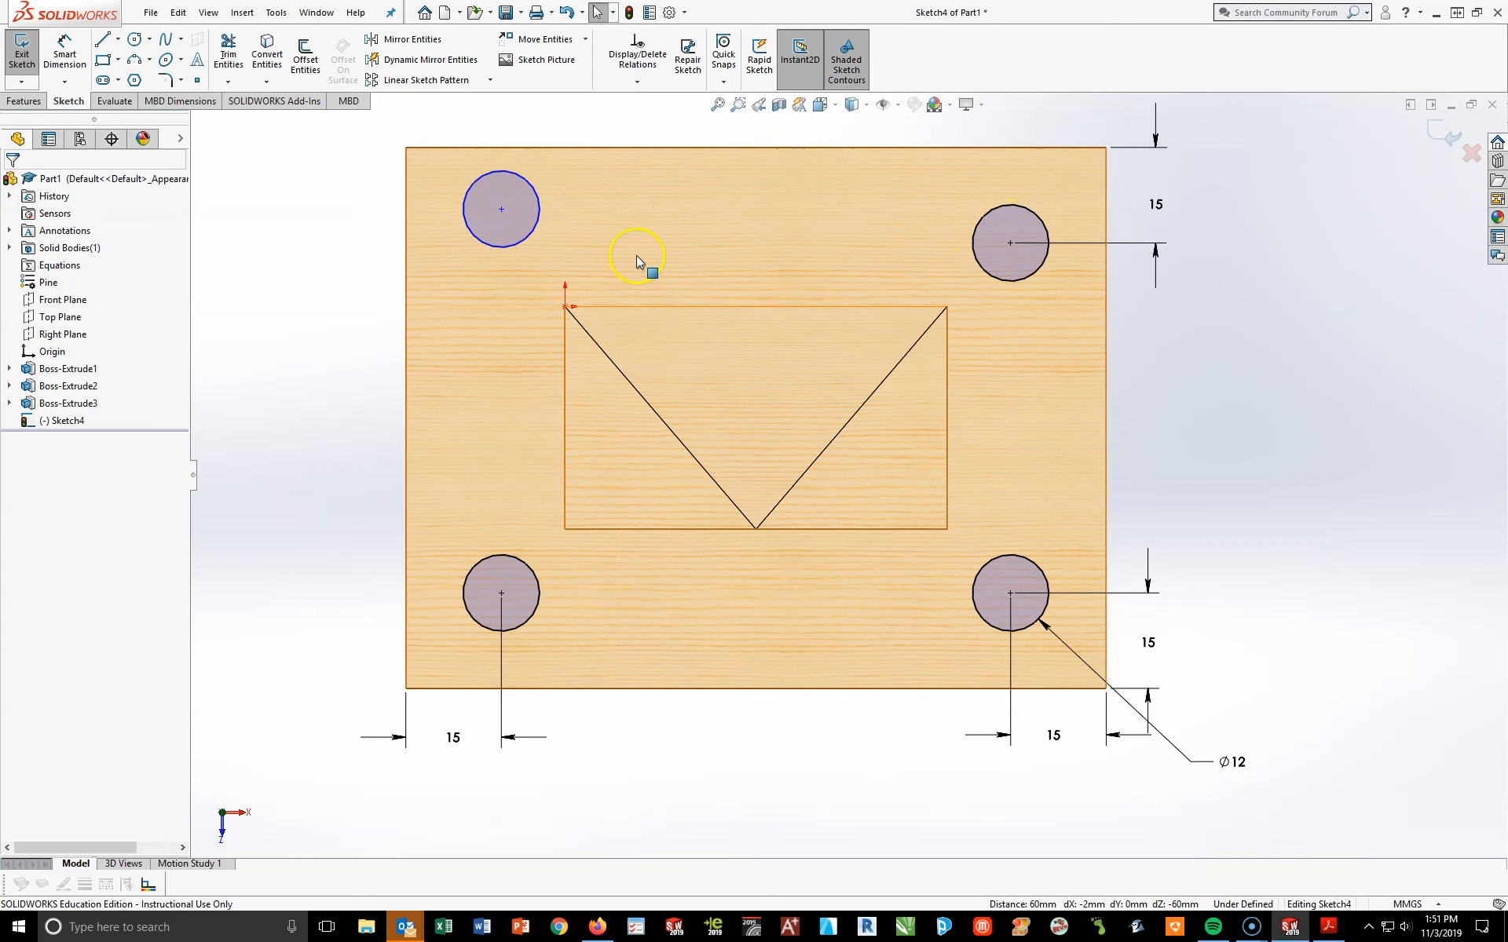
# Align the centres of the two upper circles with a Horizontal relation
pyautogui.click(501, 209)
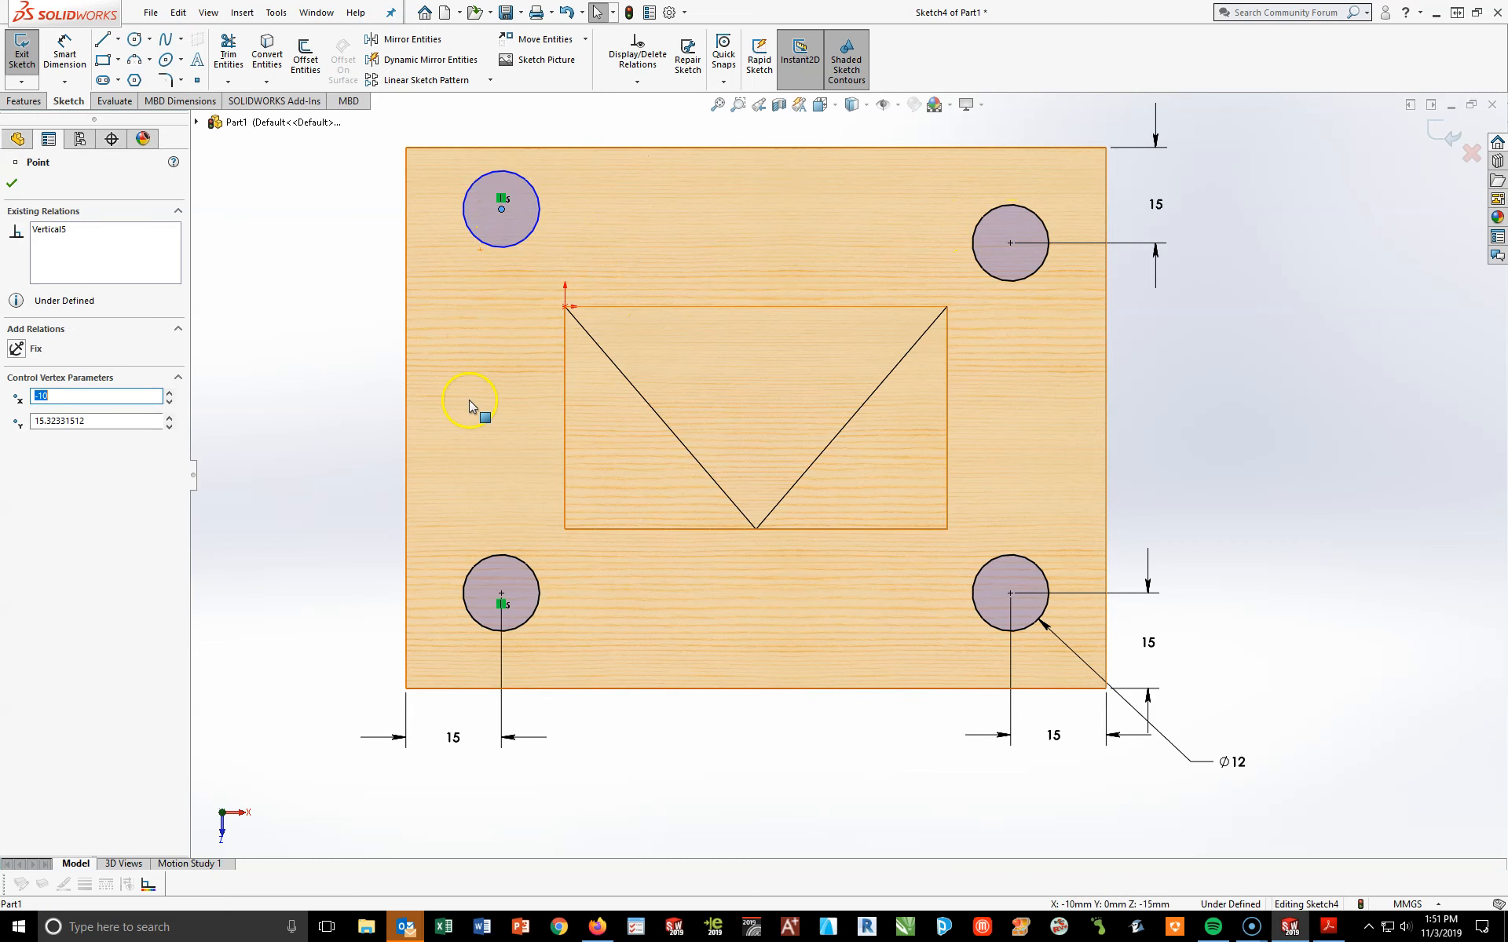
pyautogui.keyDown('ctrl'); pyautogui.click(1011, 244); pyautogui.keyUp('ctrl')
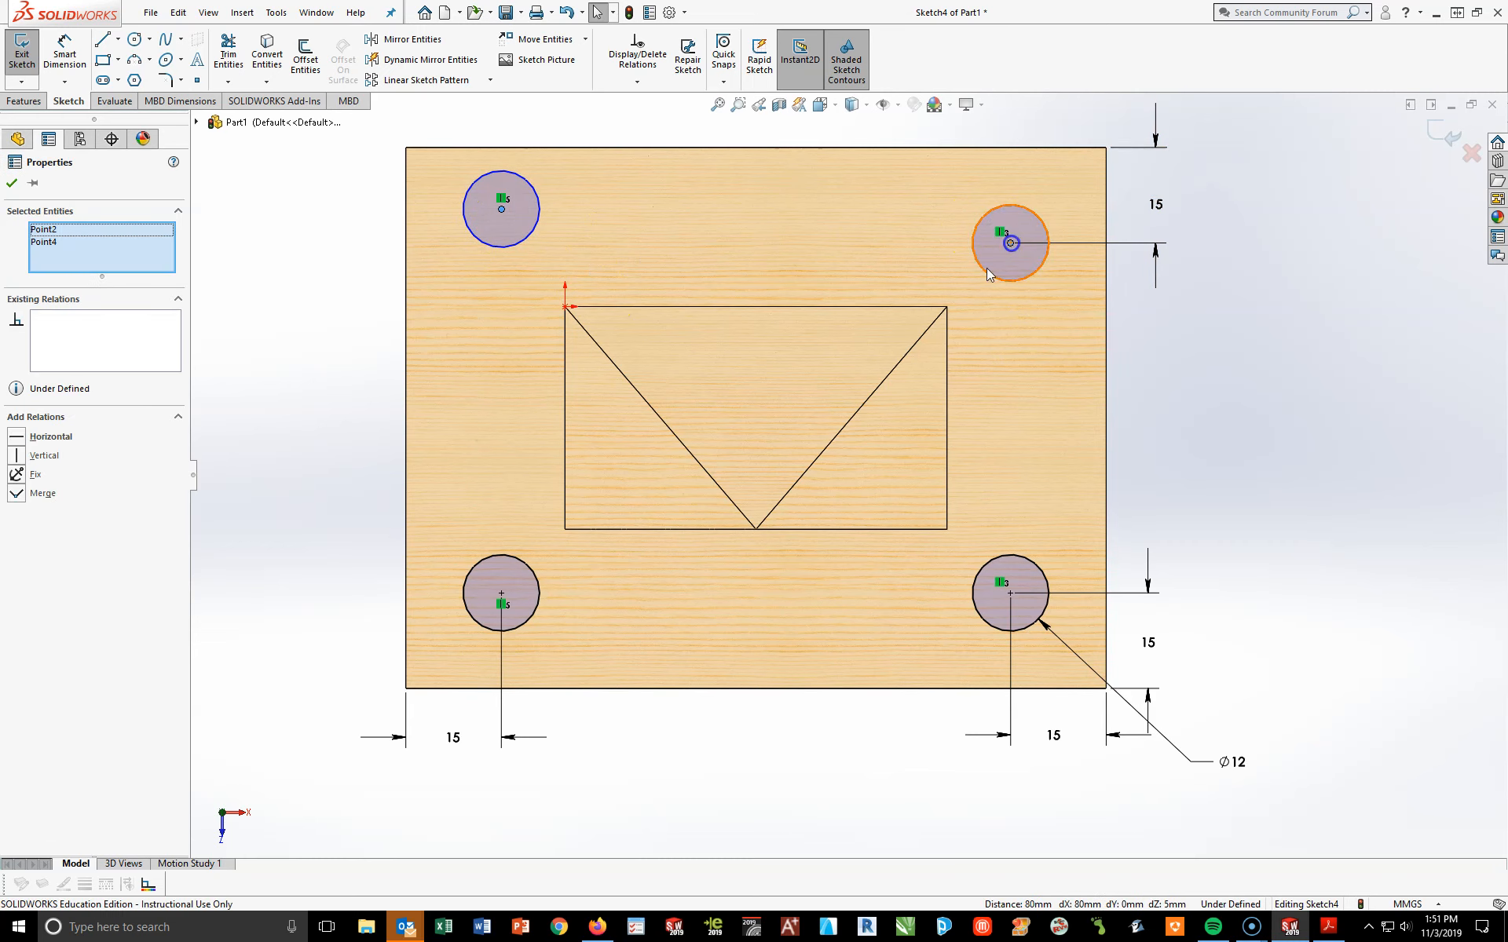
pyautogui.click(22, 440)
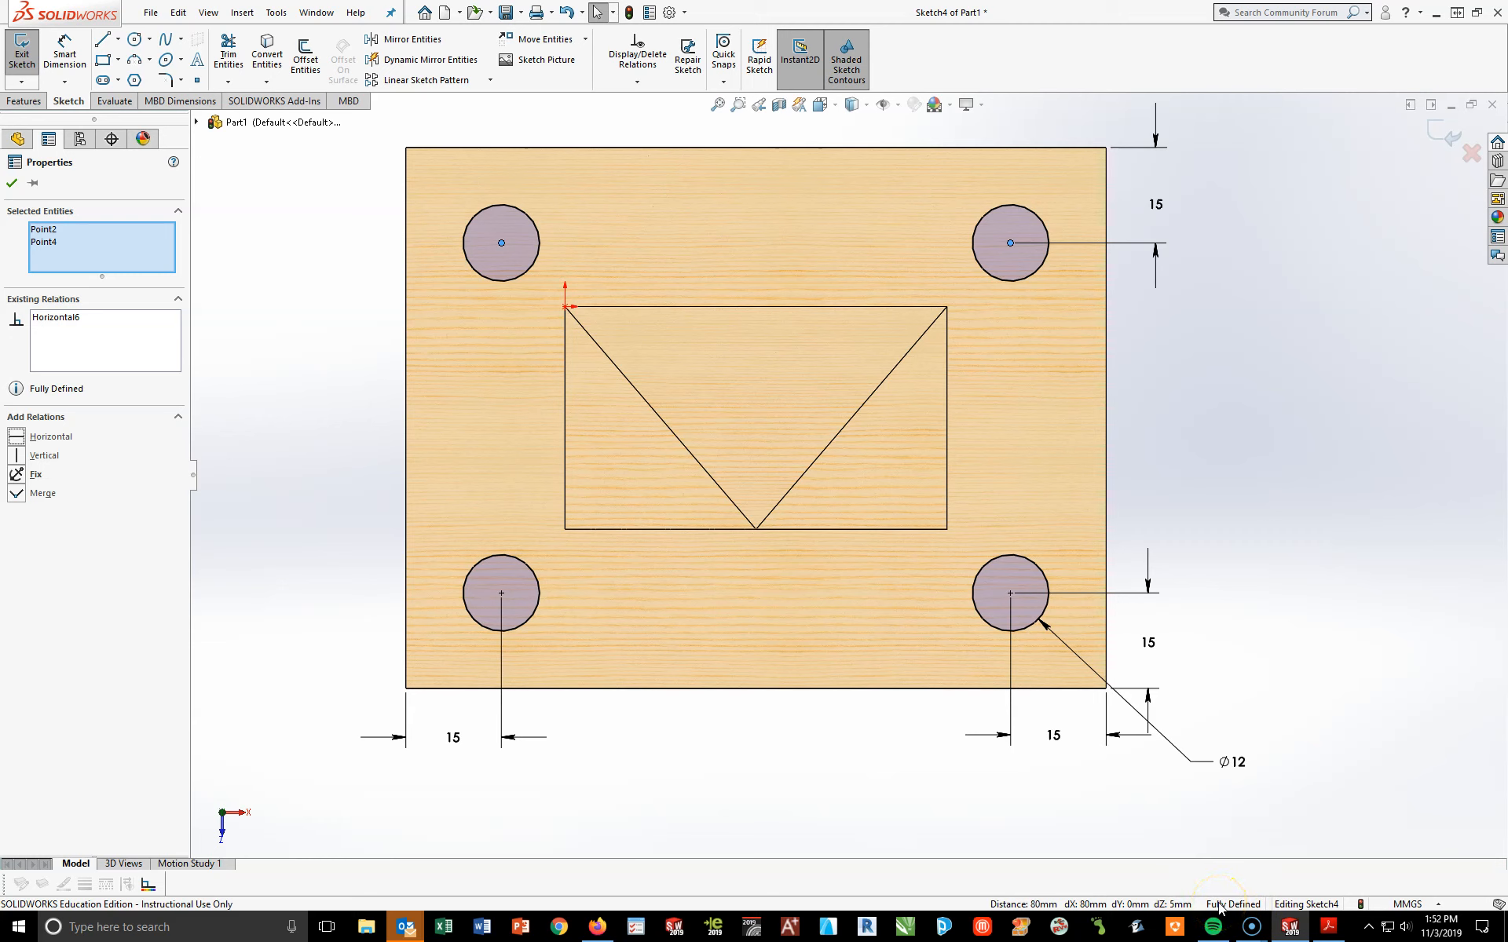
pyautogui.click(12, 183)
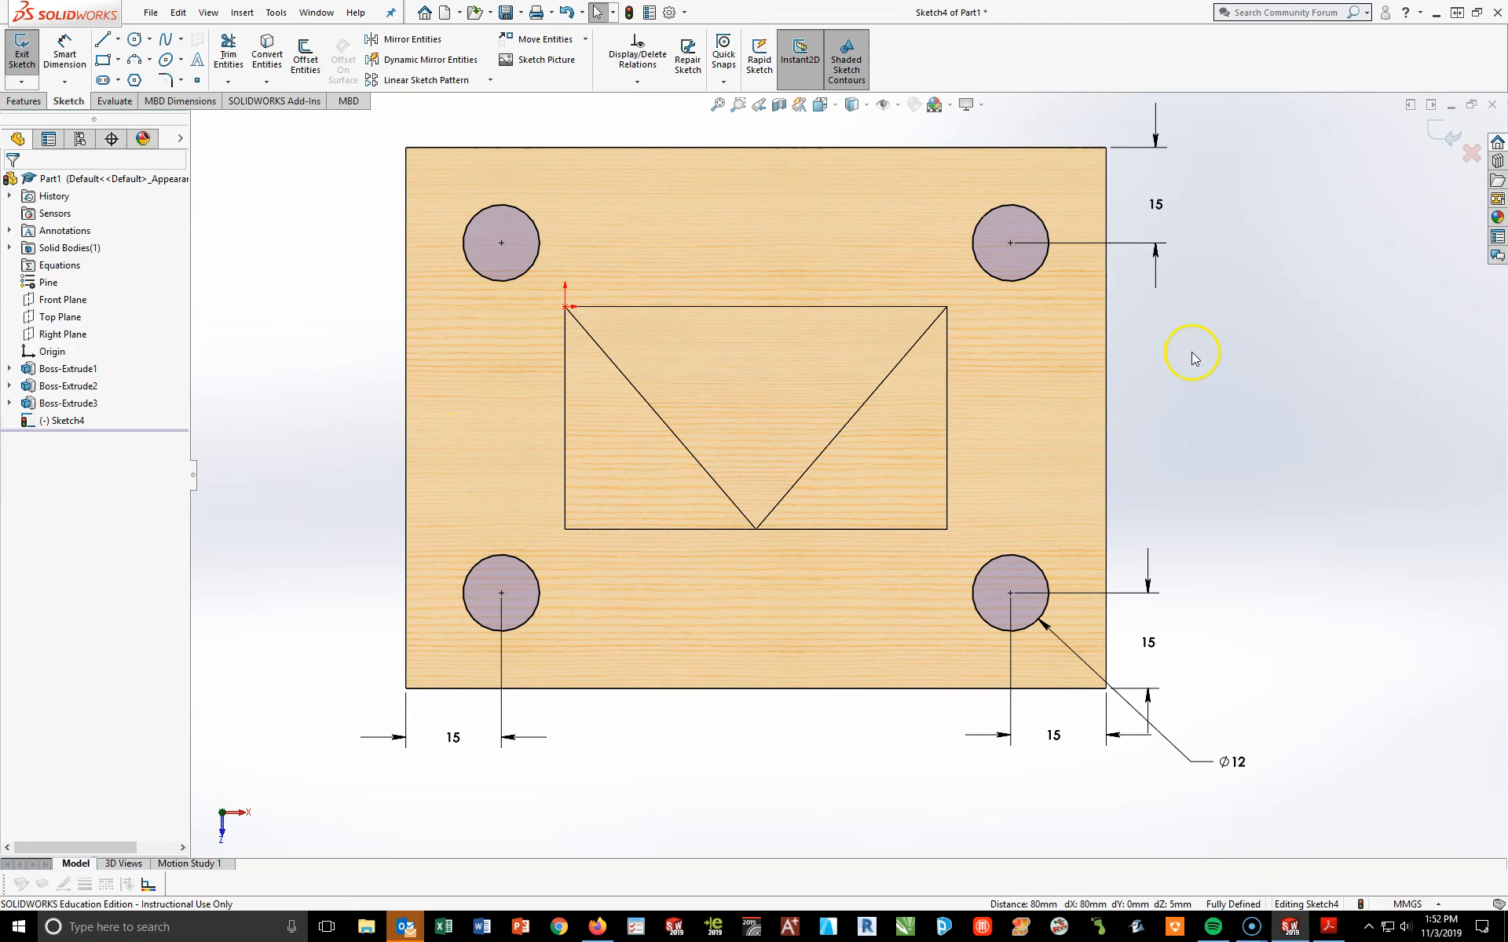
# Cut the four circles Through All with an Extruded Cut and check the holes, ending in the isometric view
pyautogui.press('space')
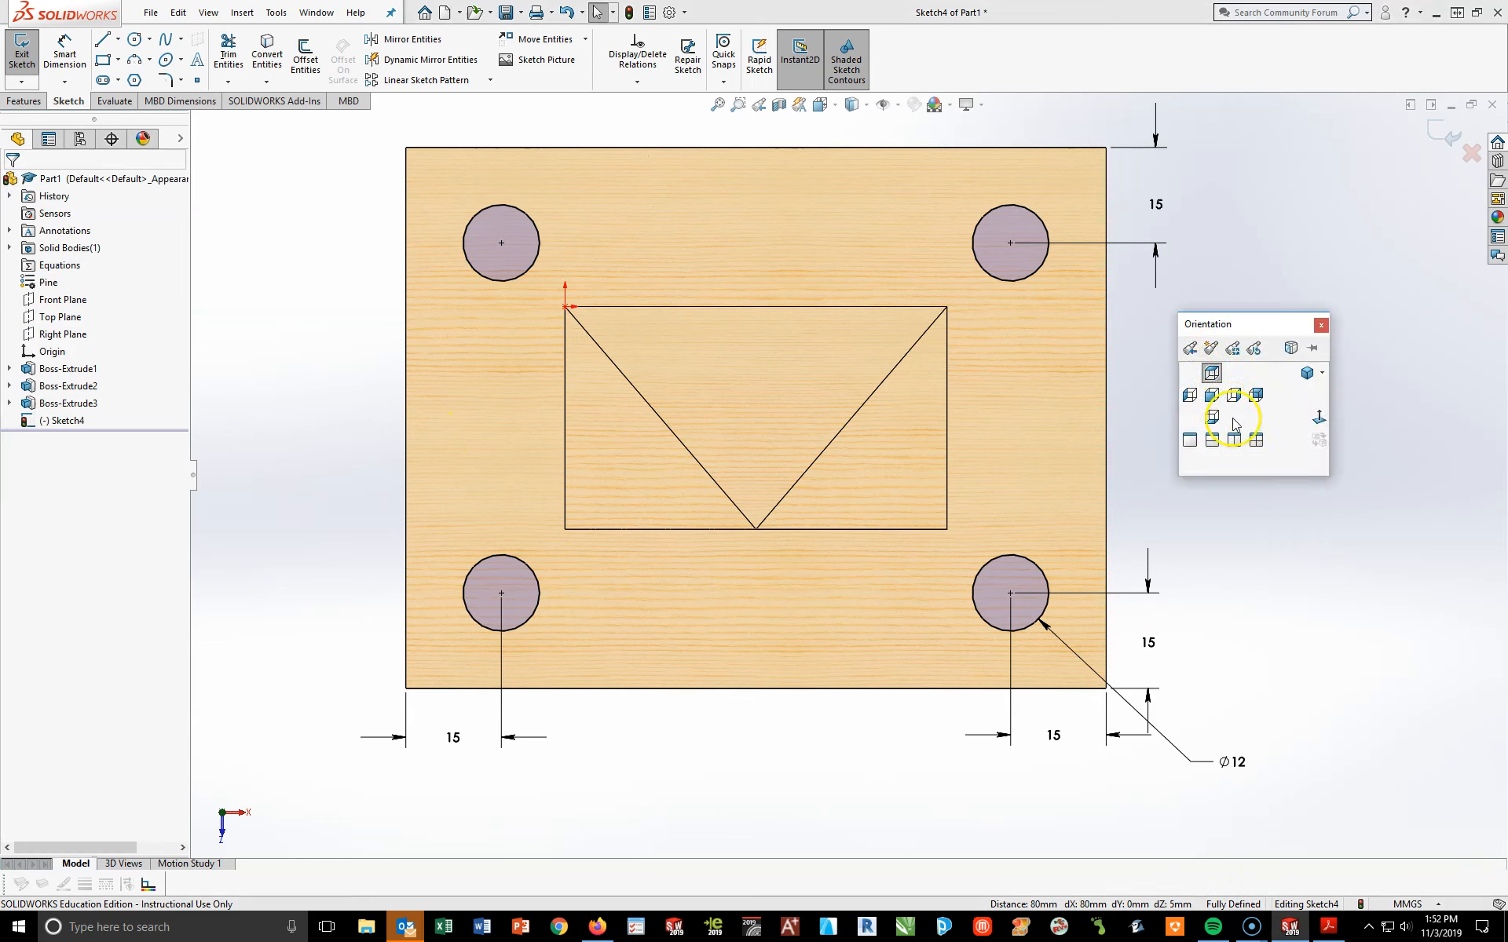
pyautogui.click(1306, 374)
pyautogui.click(792, 628)
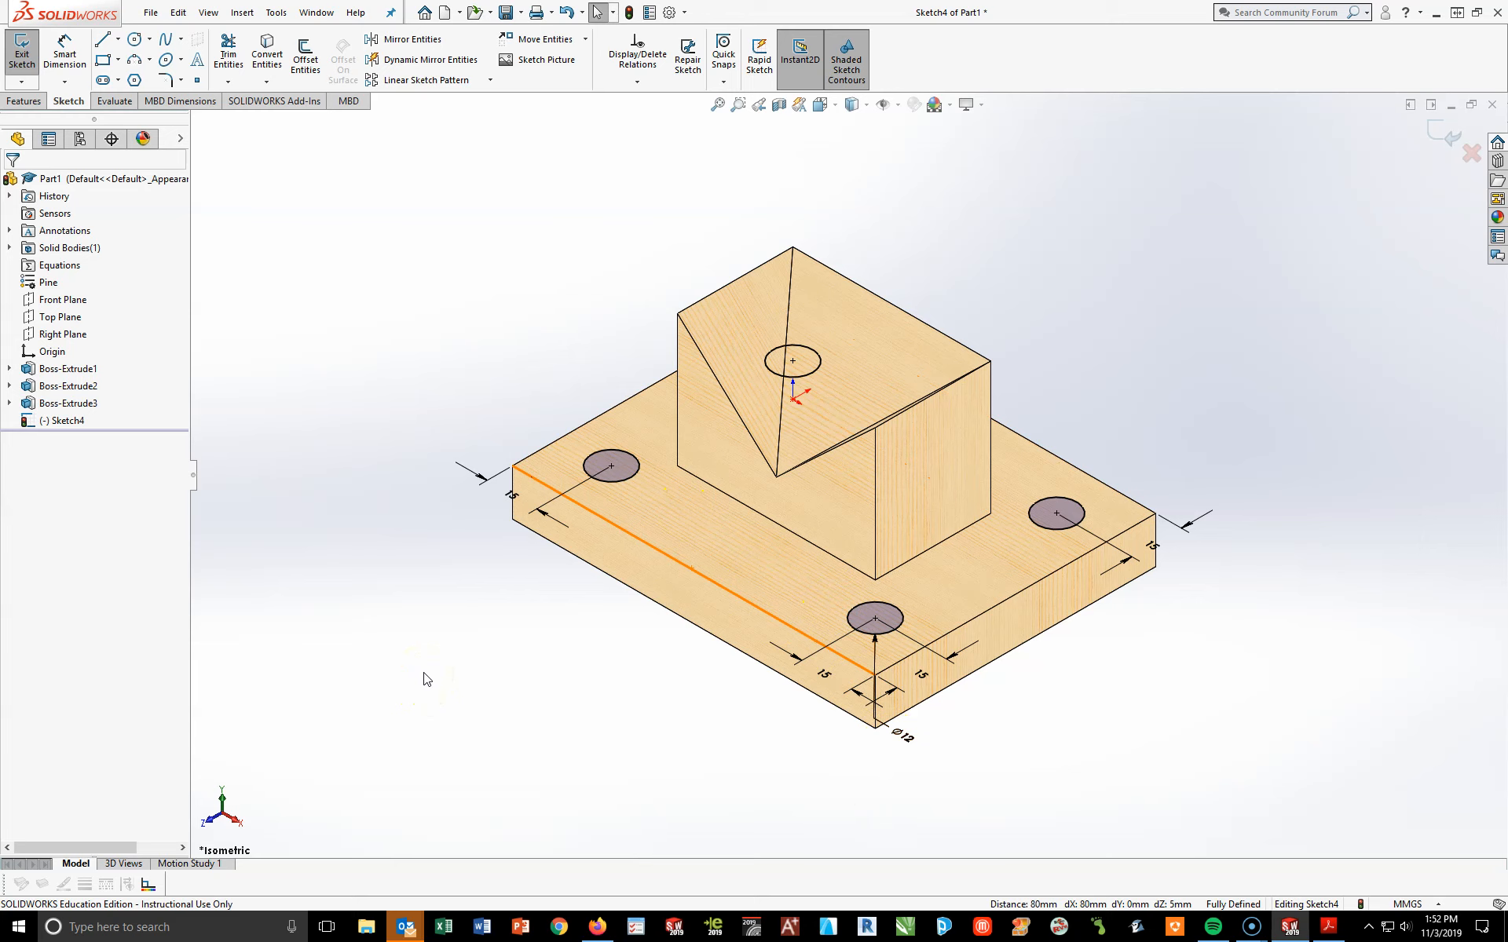
pyautogui.click(23, 101)
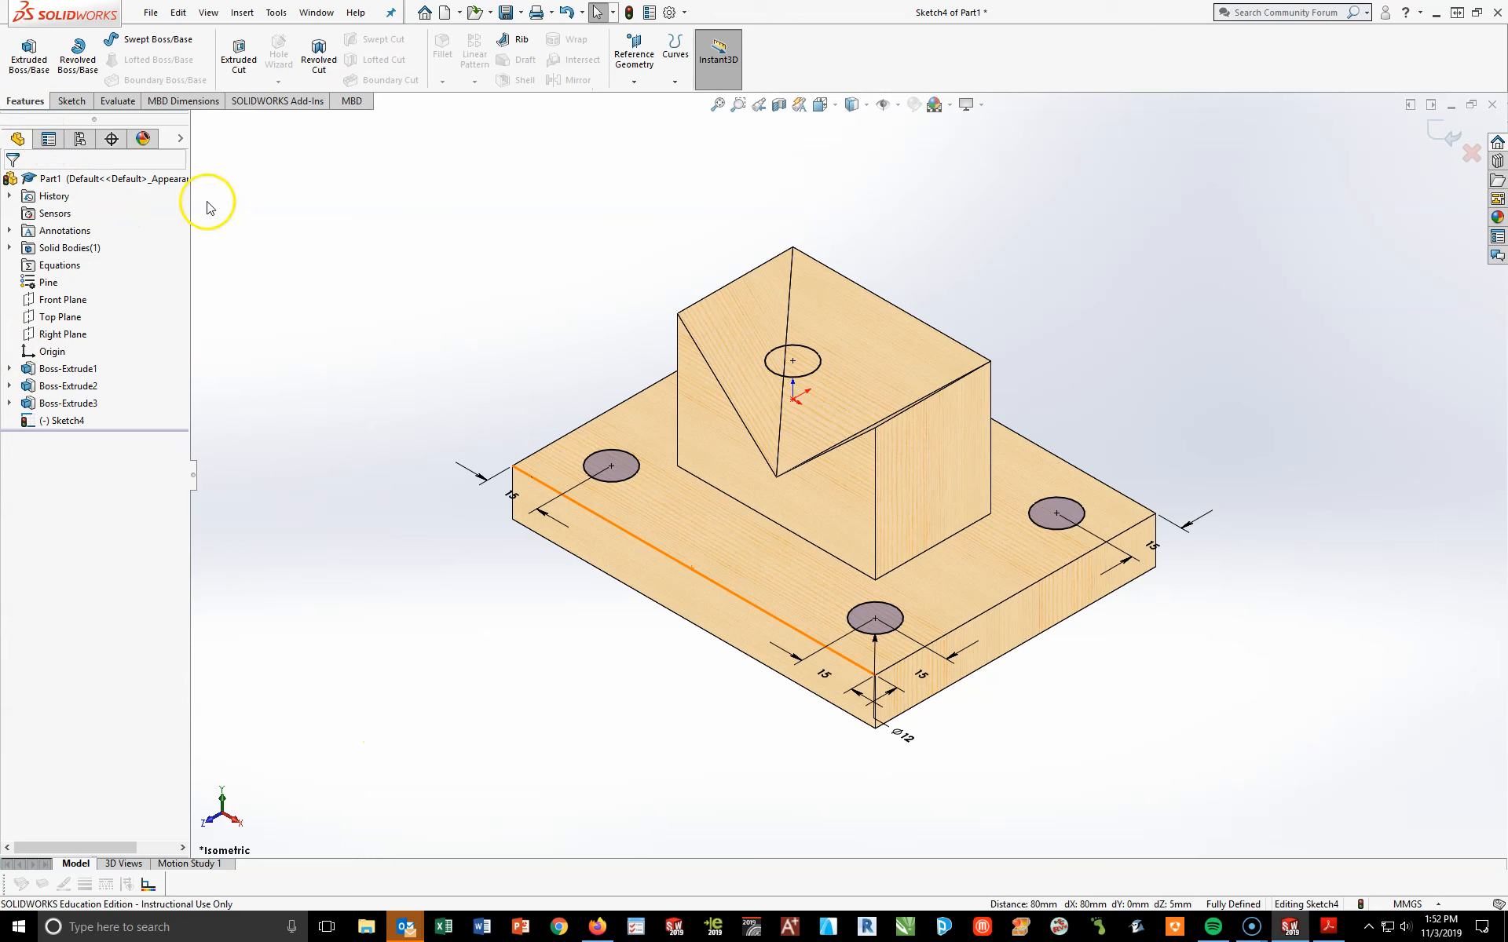
pyautogui.click(239, 54)
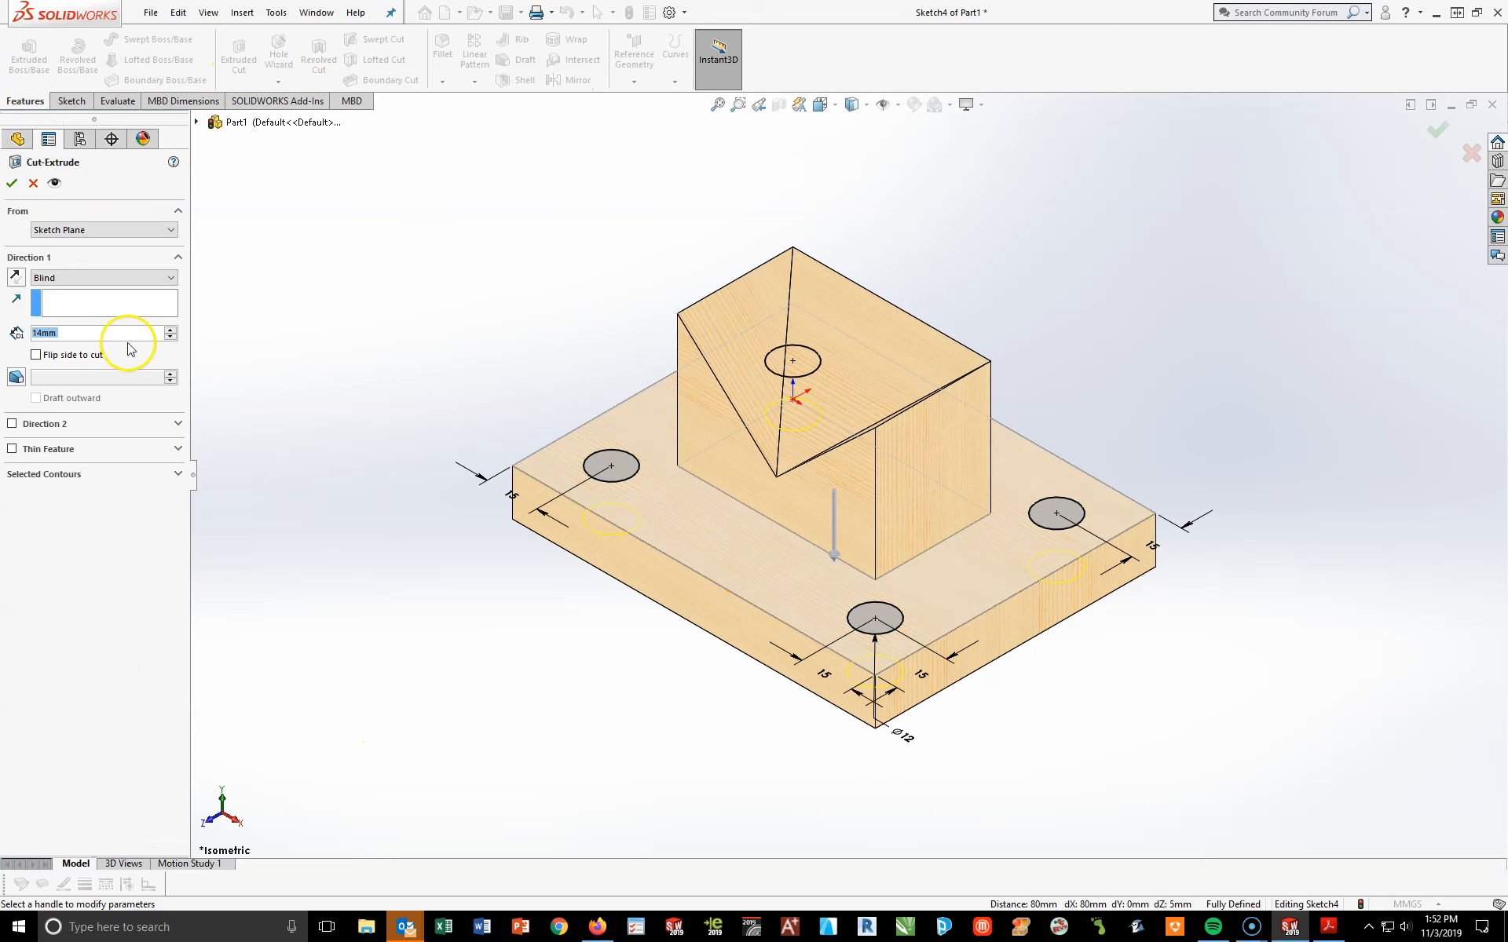
pyautogui.click(105, 279)
pyautogui.click(81, 305)
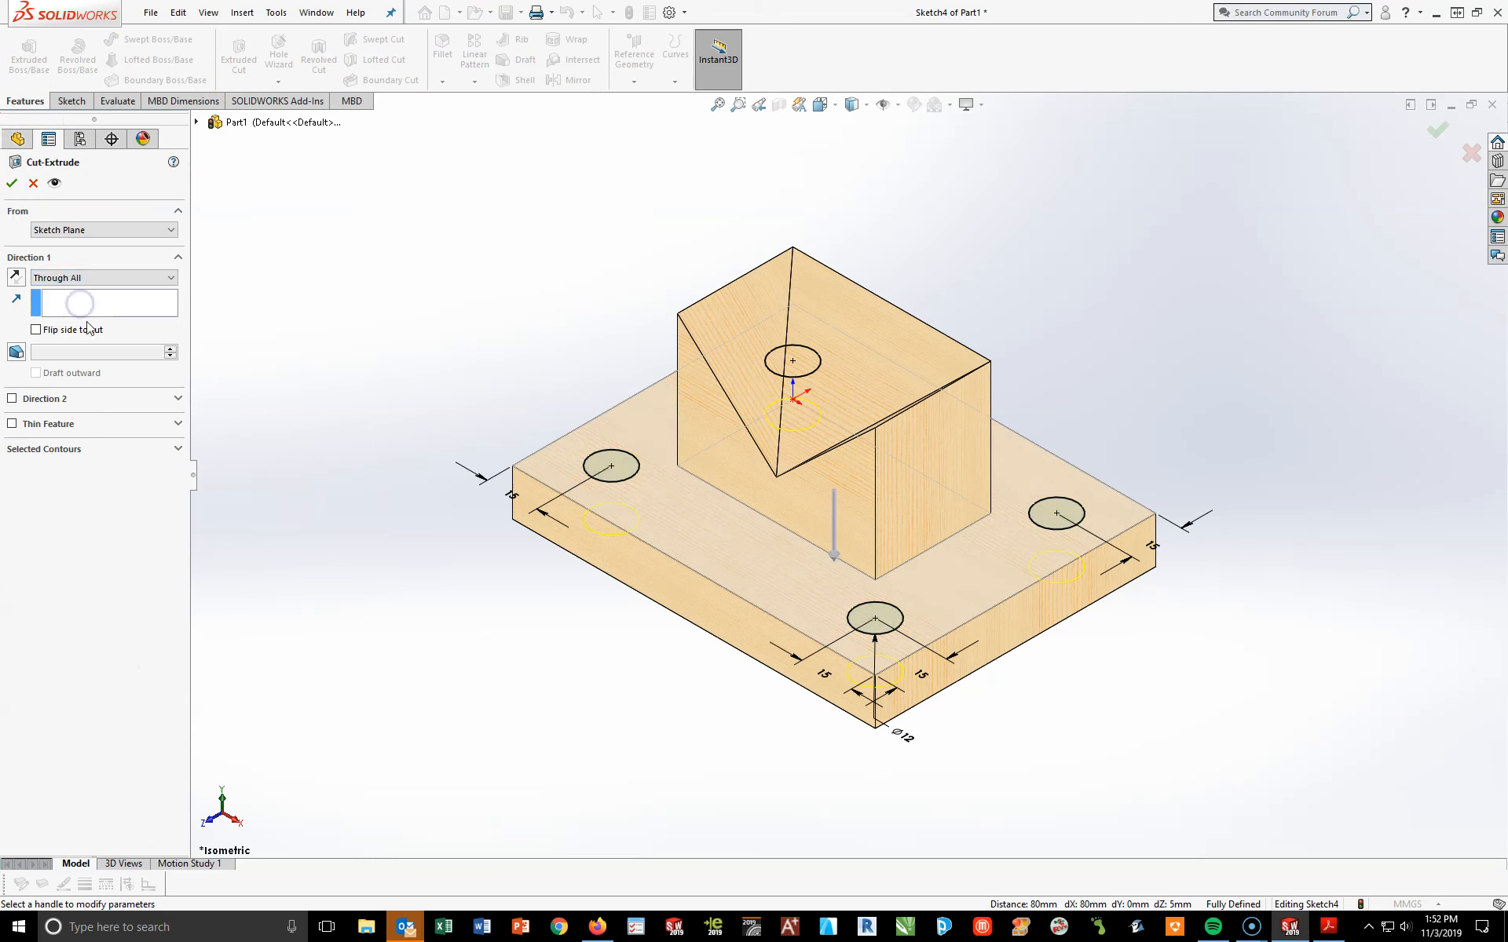
pyautogui.click(10, 184)
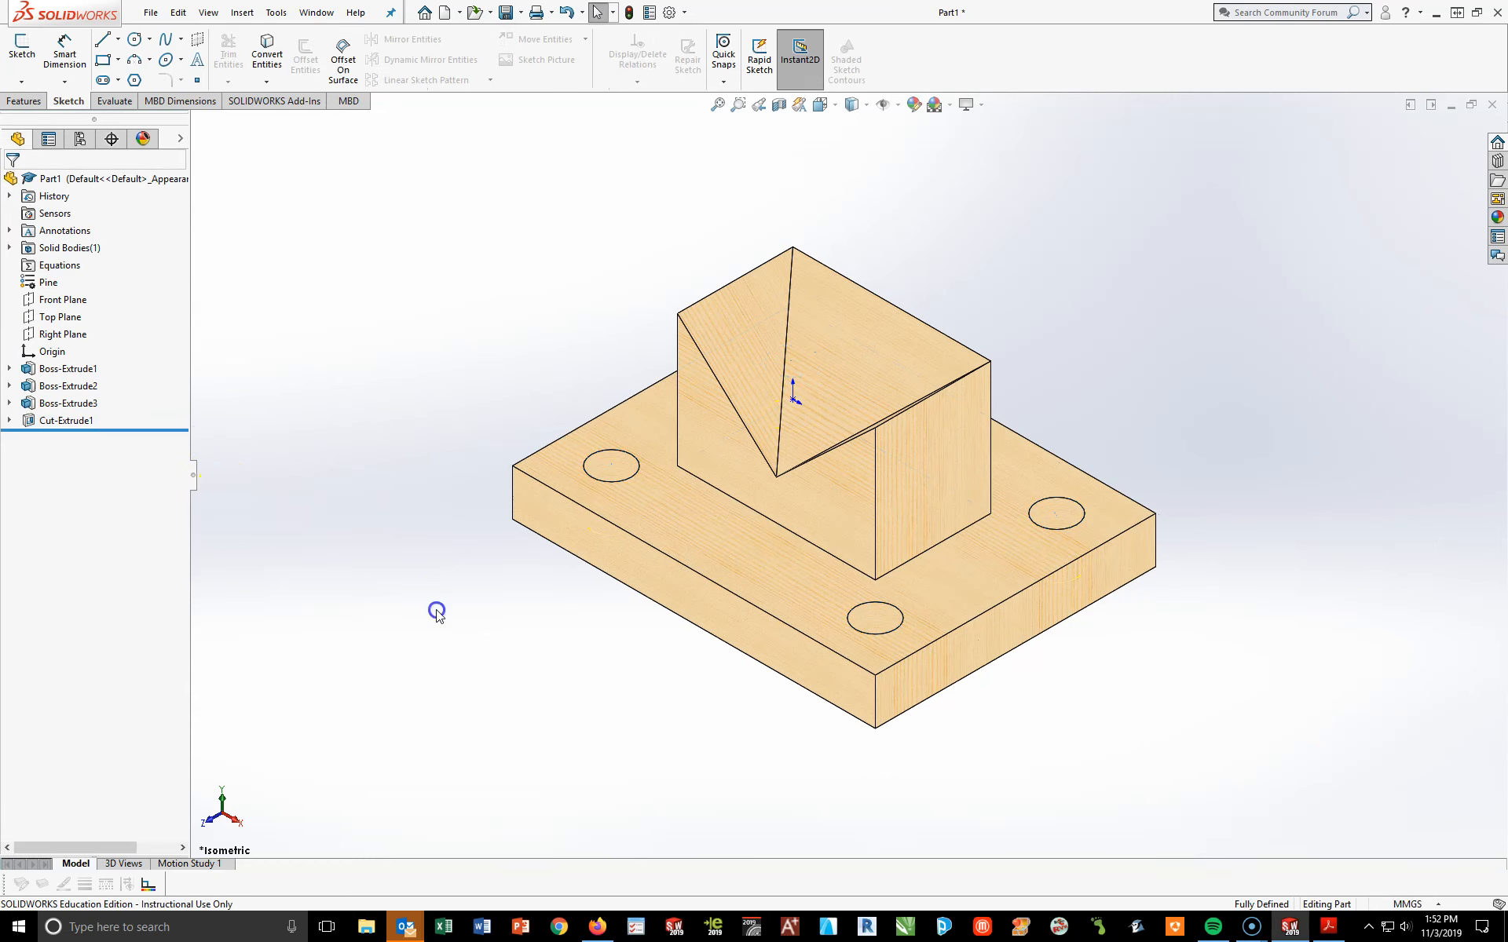
pyautogui.moveTo(734, 768); pyautogui.dragTo(707, 798, button='middle')
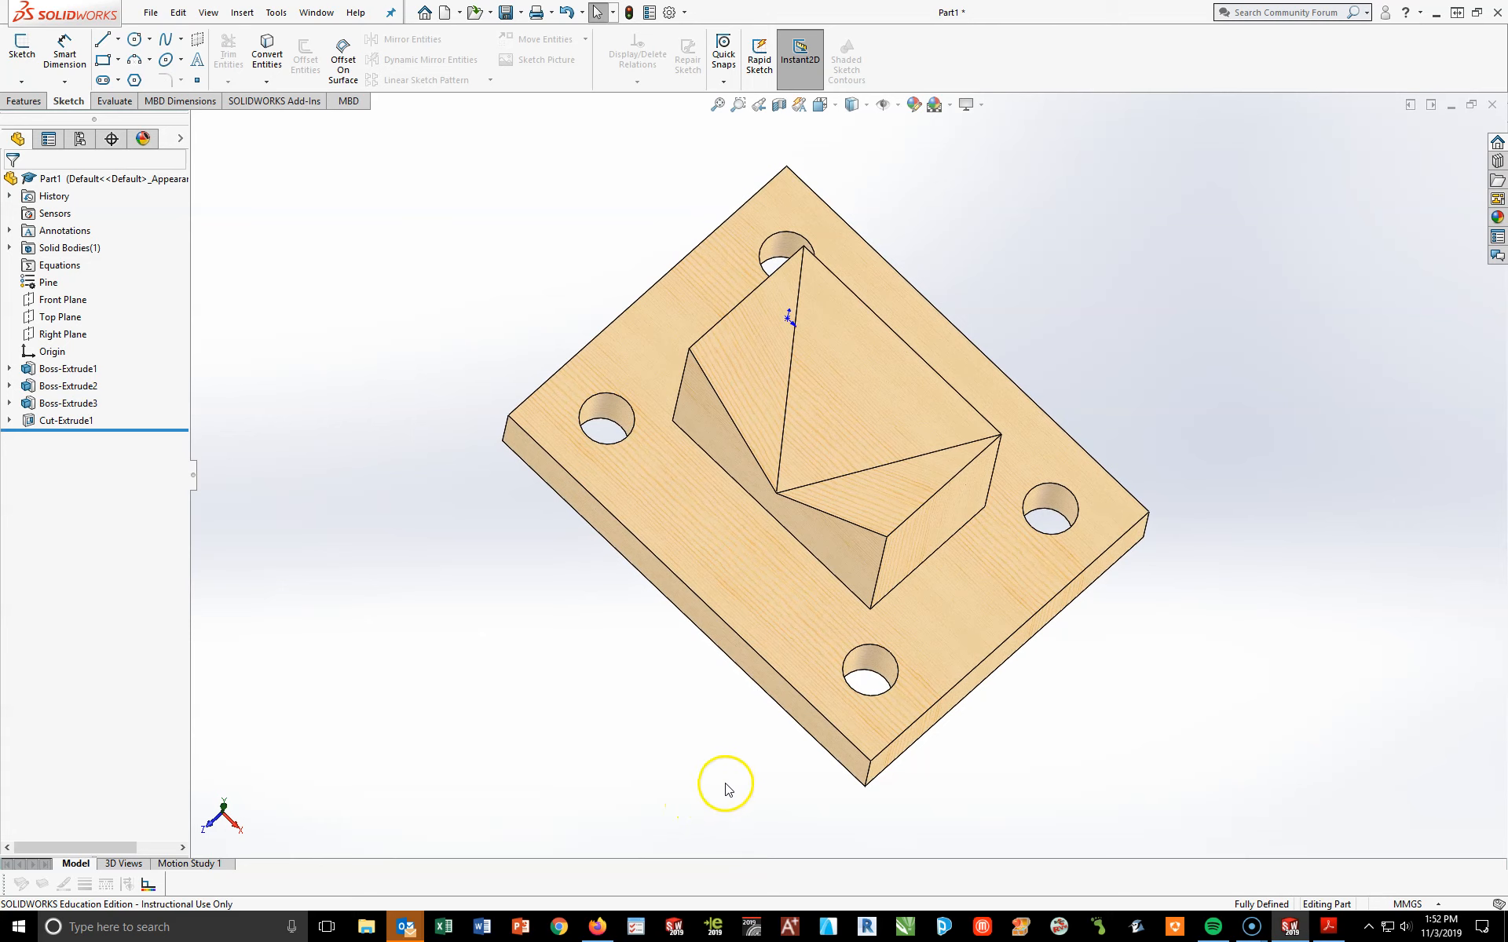
pyautogui.rightClick(723, 737)
pyautogui.click(861, 798)
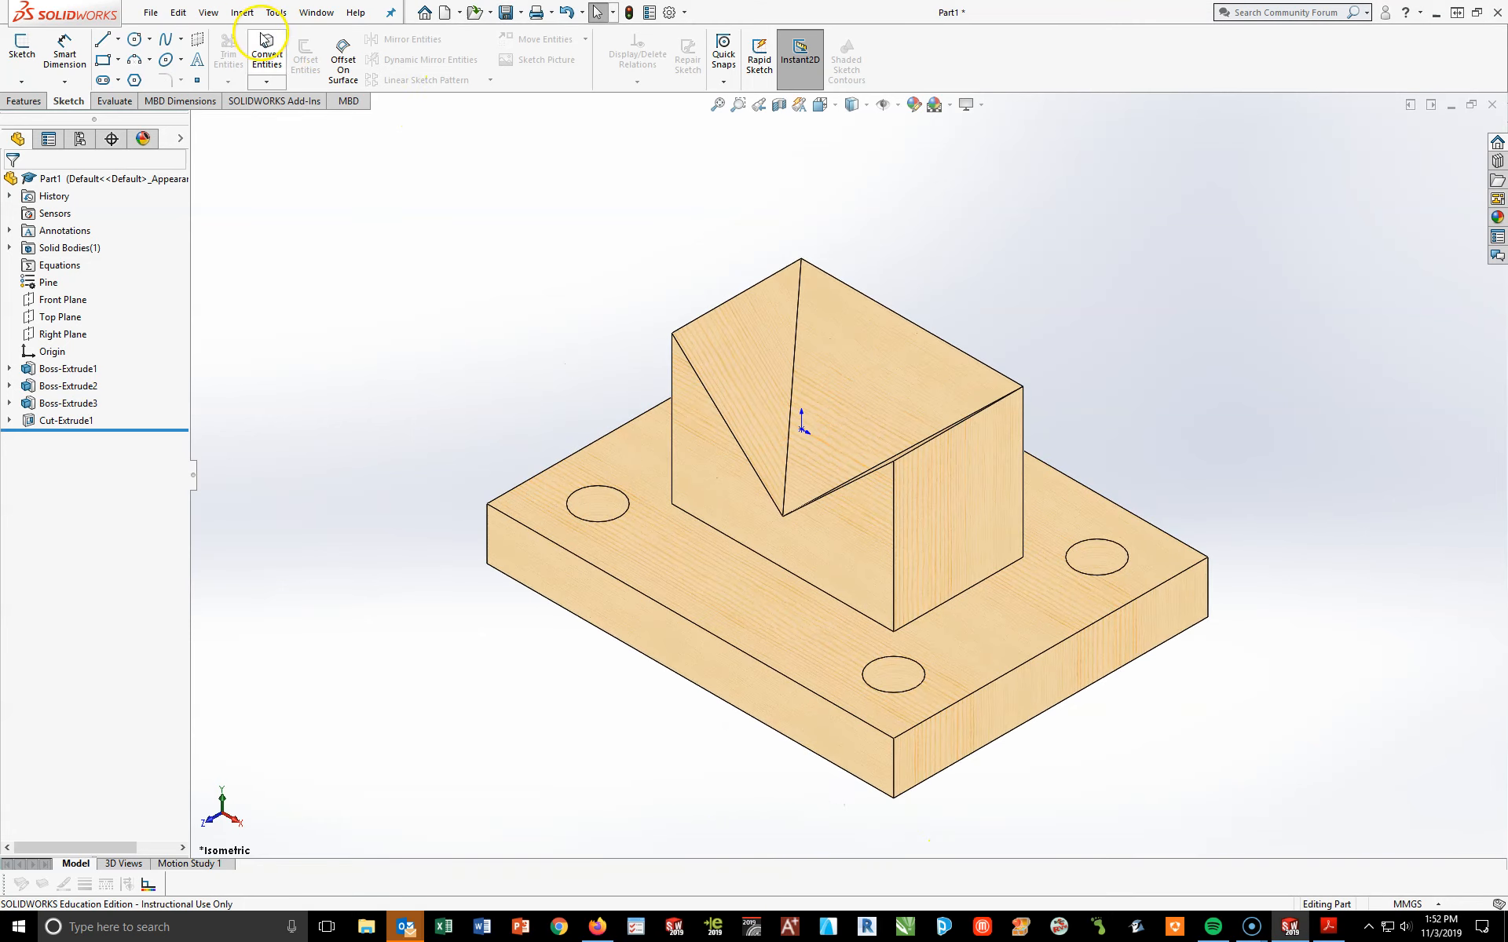
# Save the part under a new name in the CAD\3D Parts folder: "ACC 2_PART 1_", the author's surname and "_1A"
pyautogui.click(151, 12)
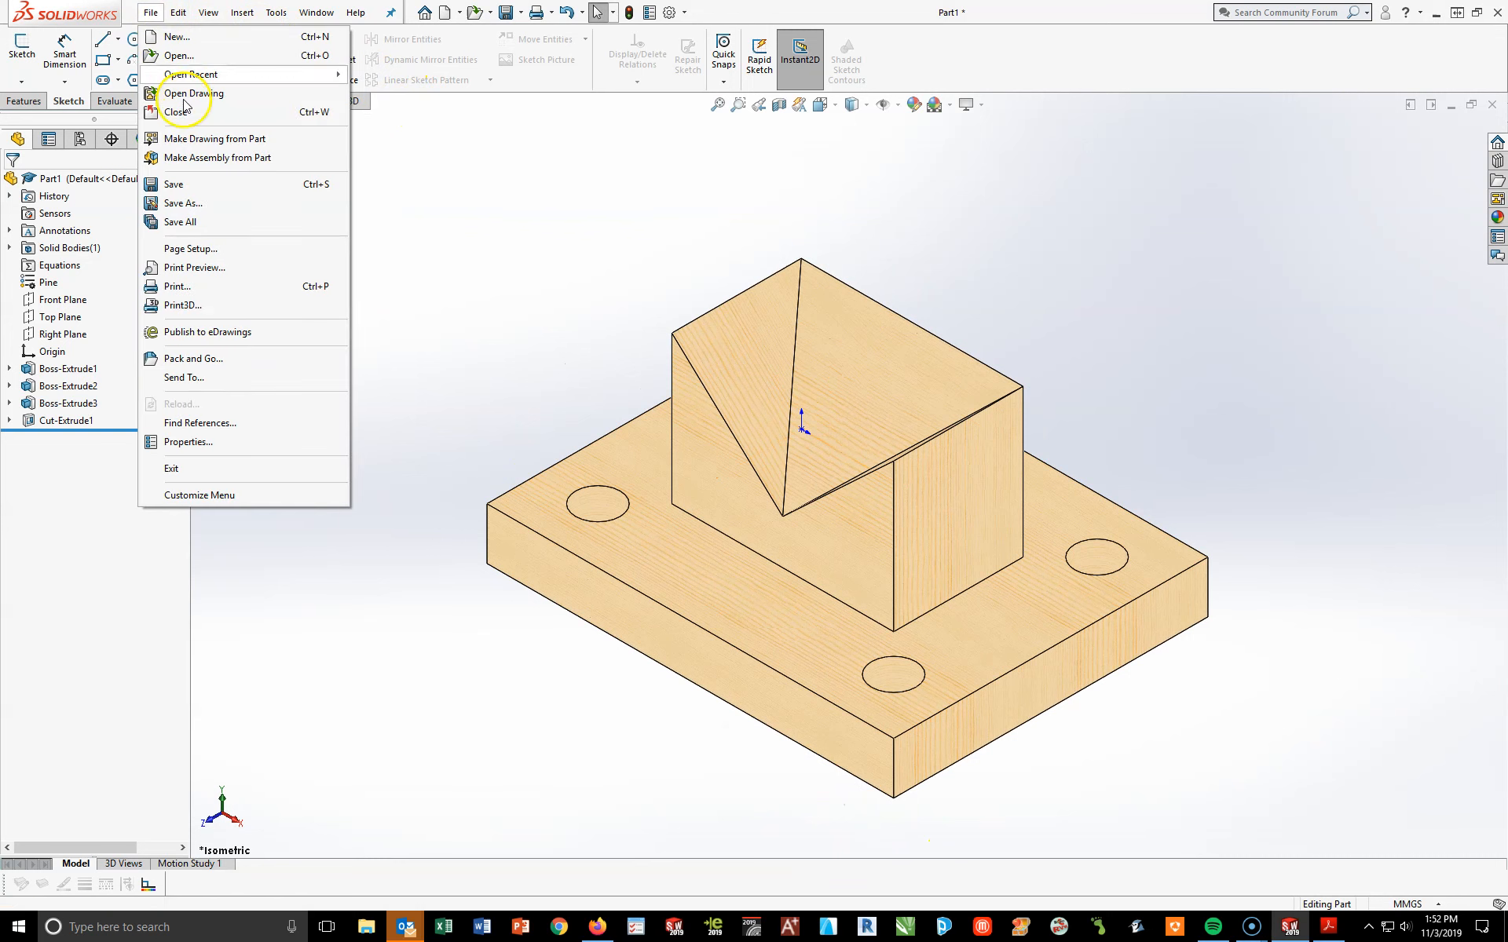
pyautogui.click(192, 204)
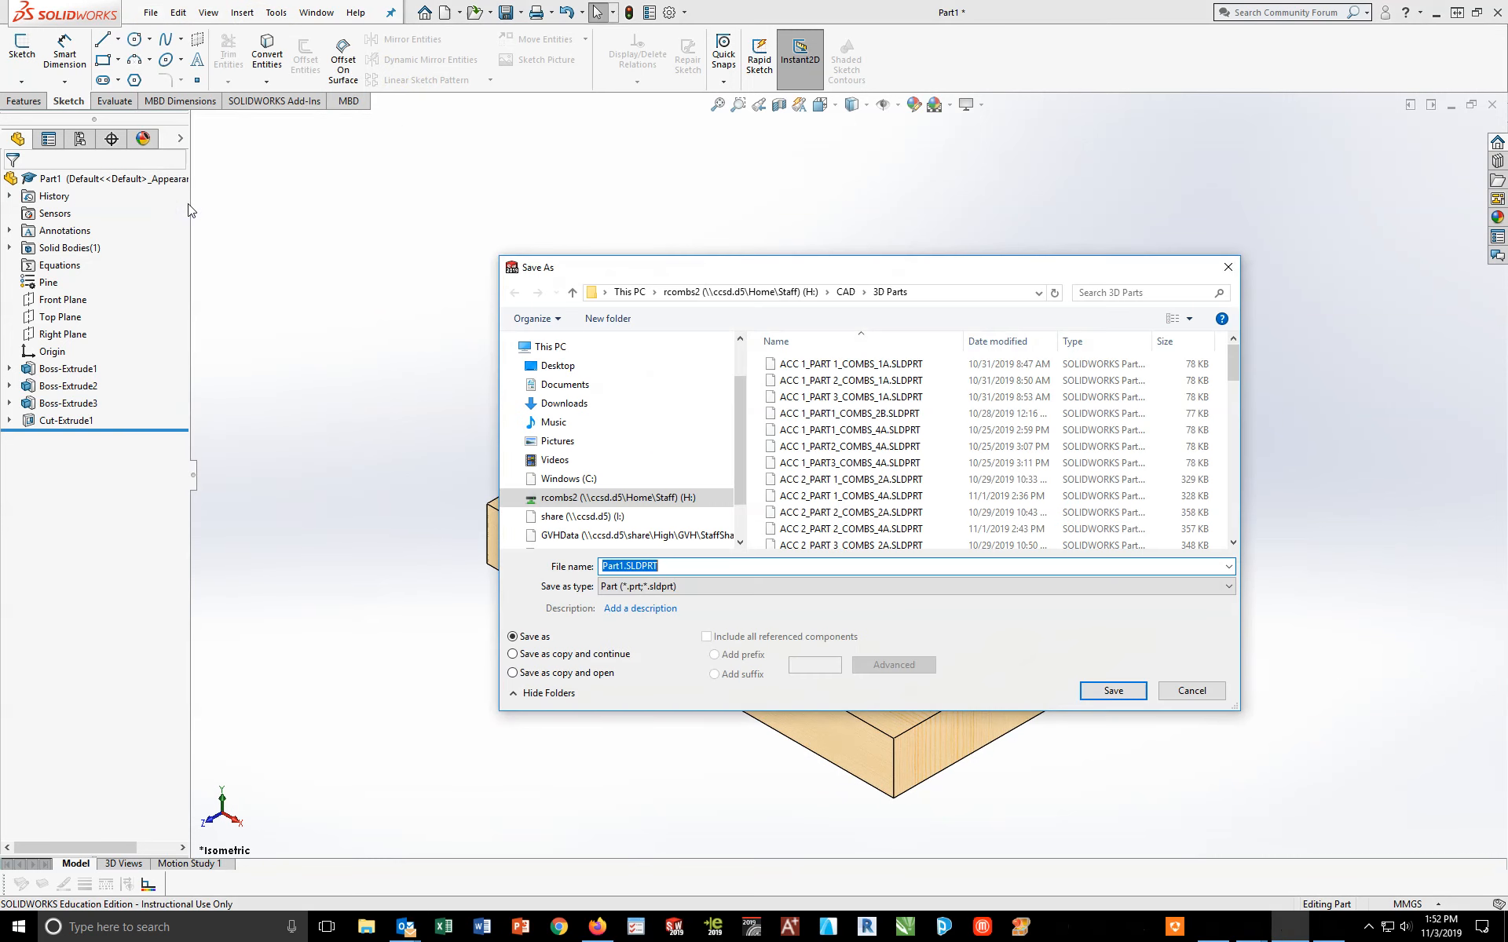
pyautogui.click(781, 294)
pyautogui.doubleClick(987, 380)
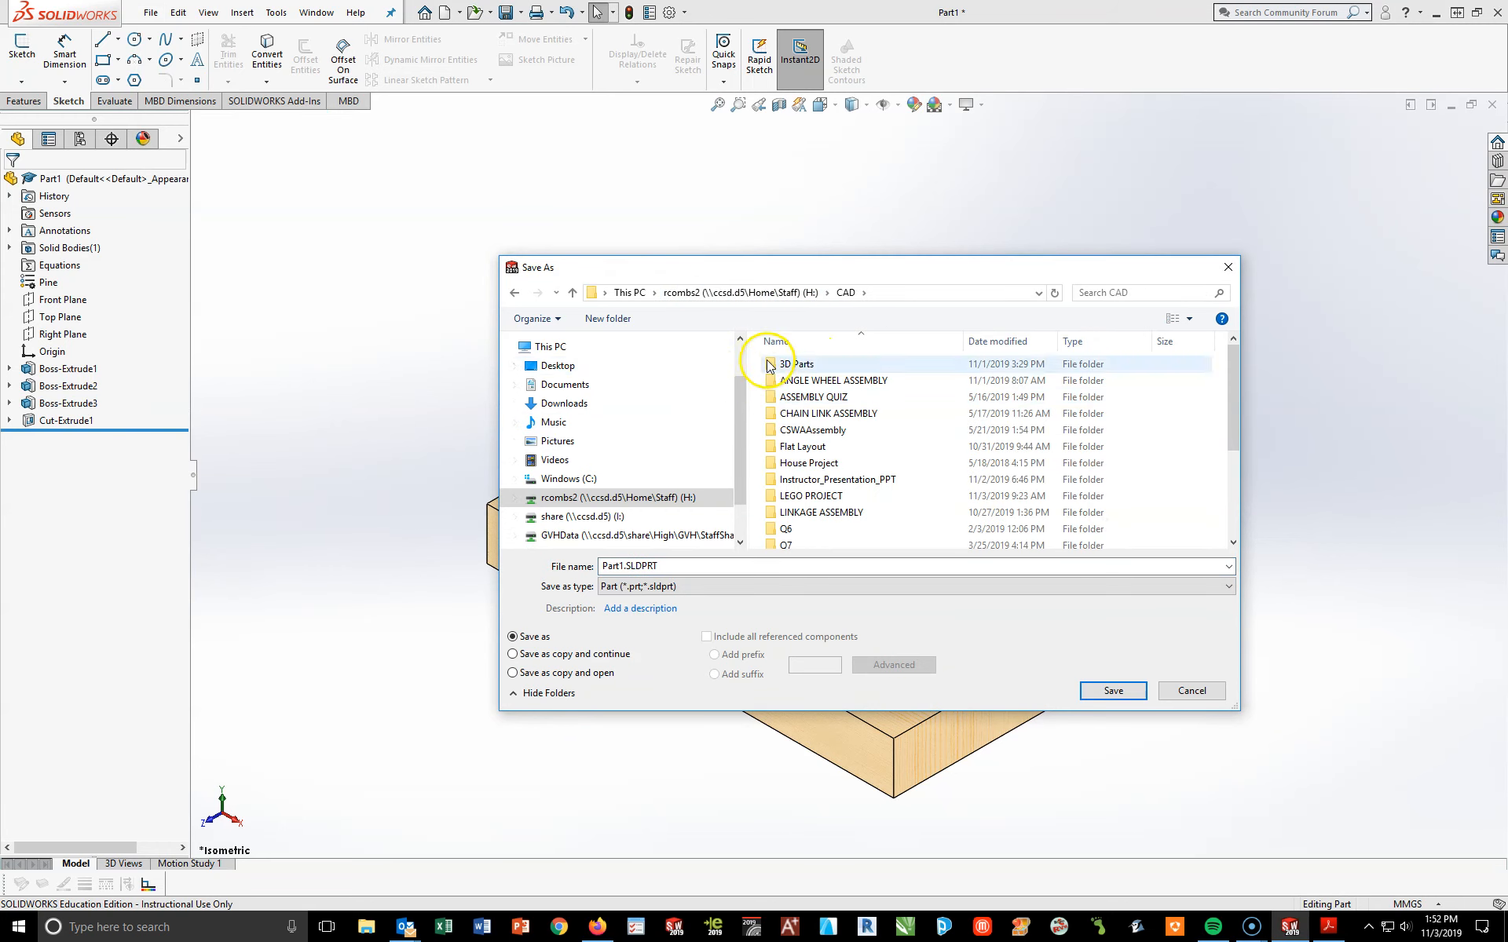
pyautogui.doubleClick(772, 366)
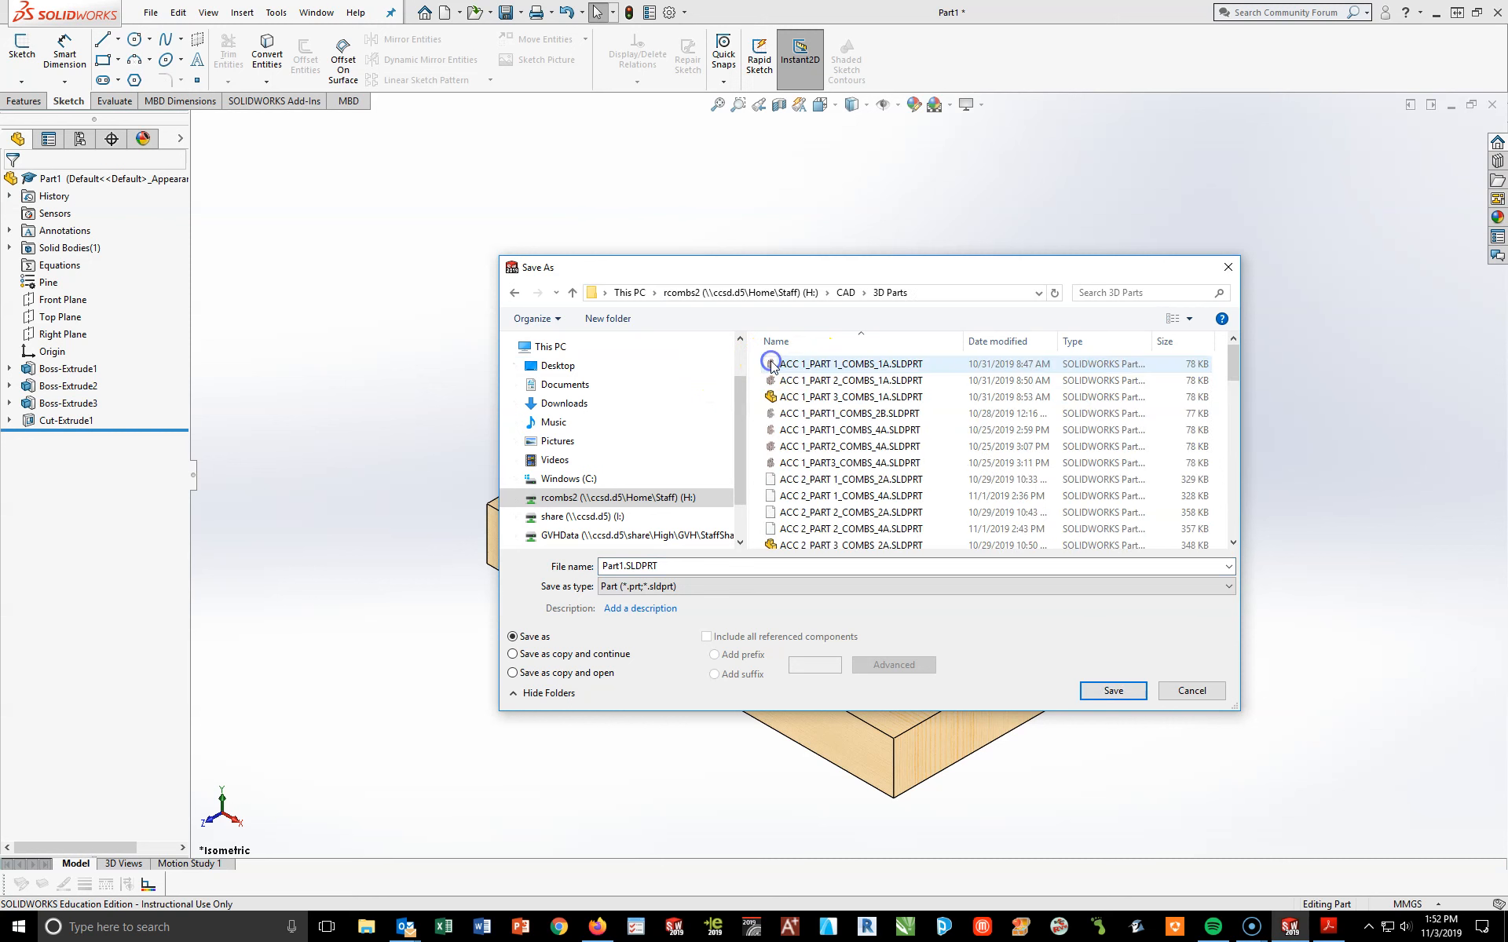
pyautogui.doubleClick(667, 566)
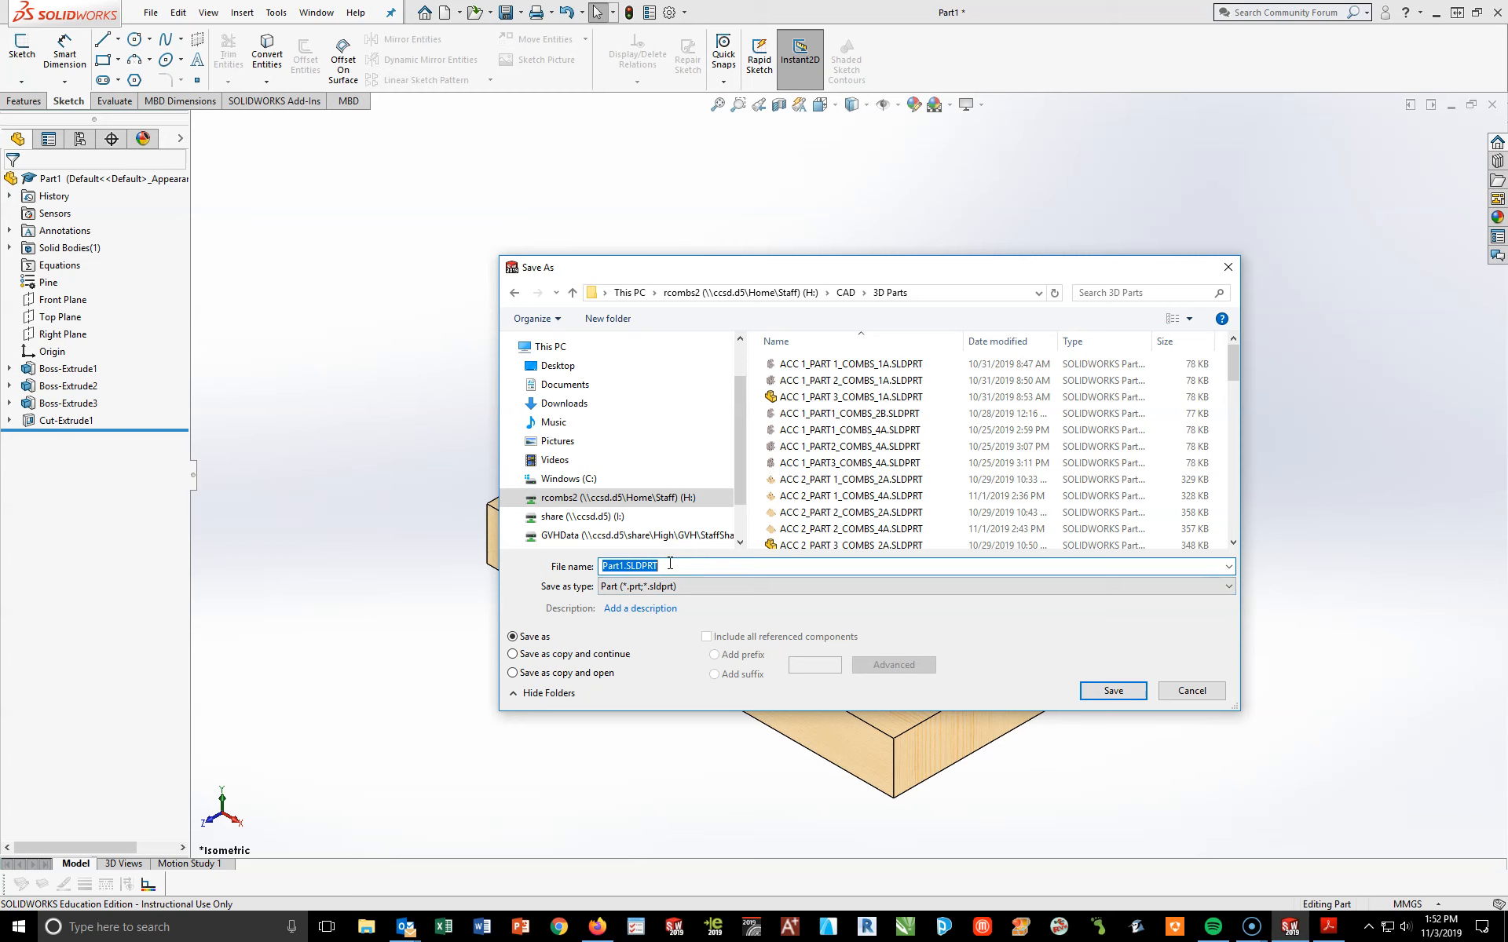
pyautogui.write('ACC ')
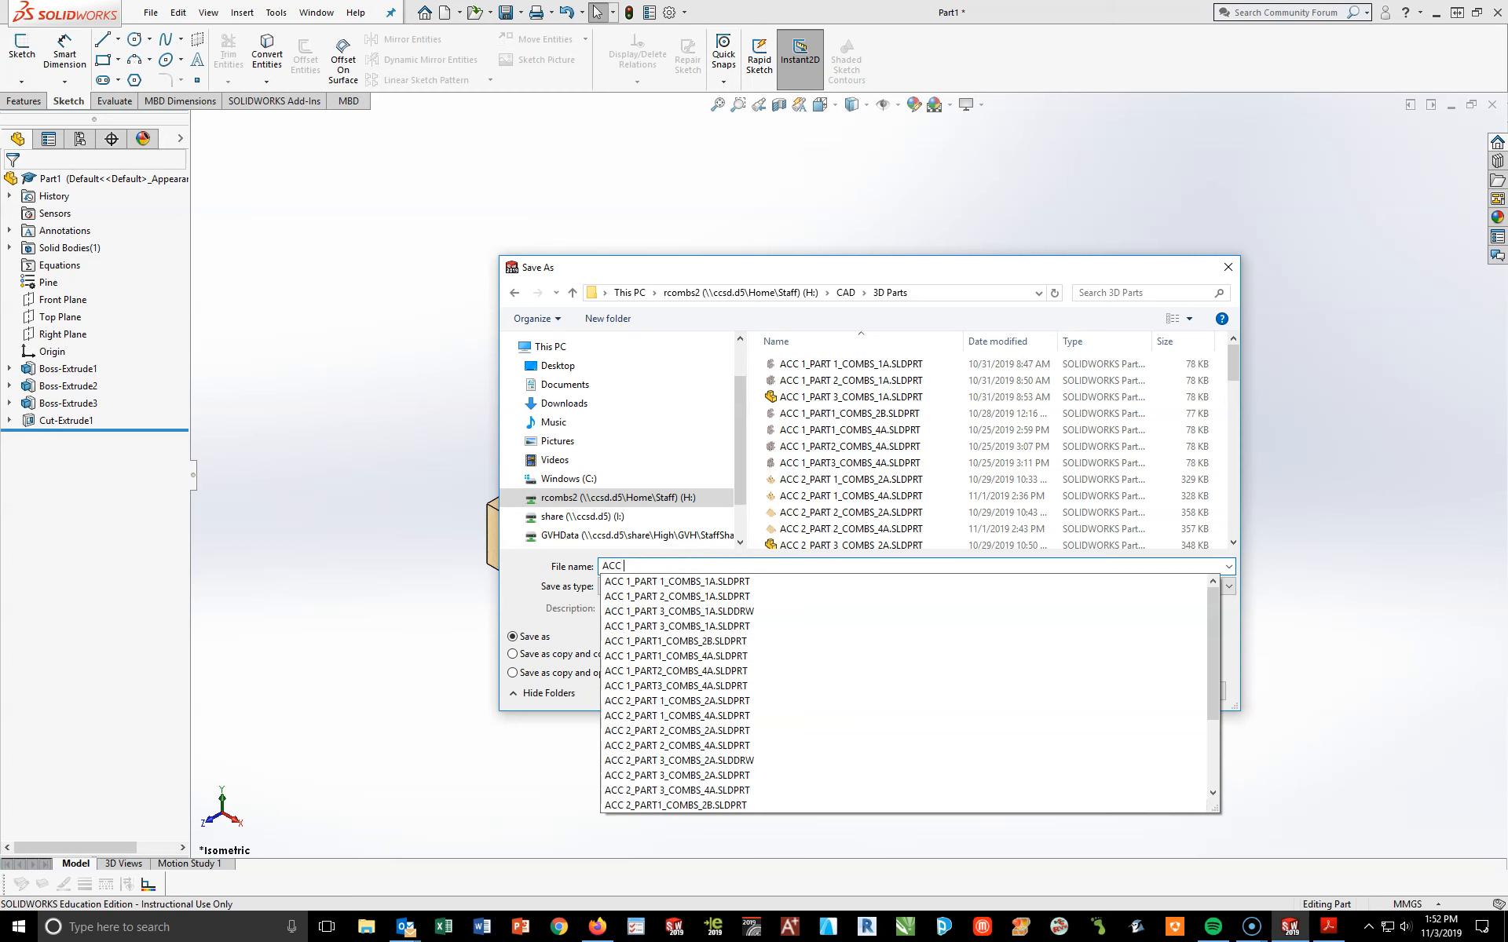
pyautogui.write('2')
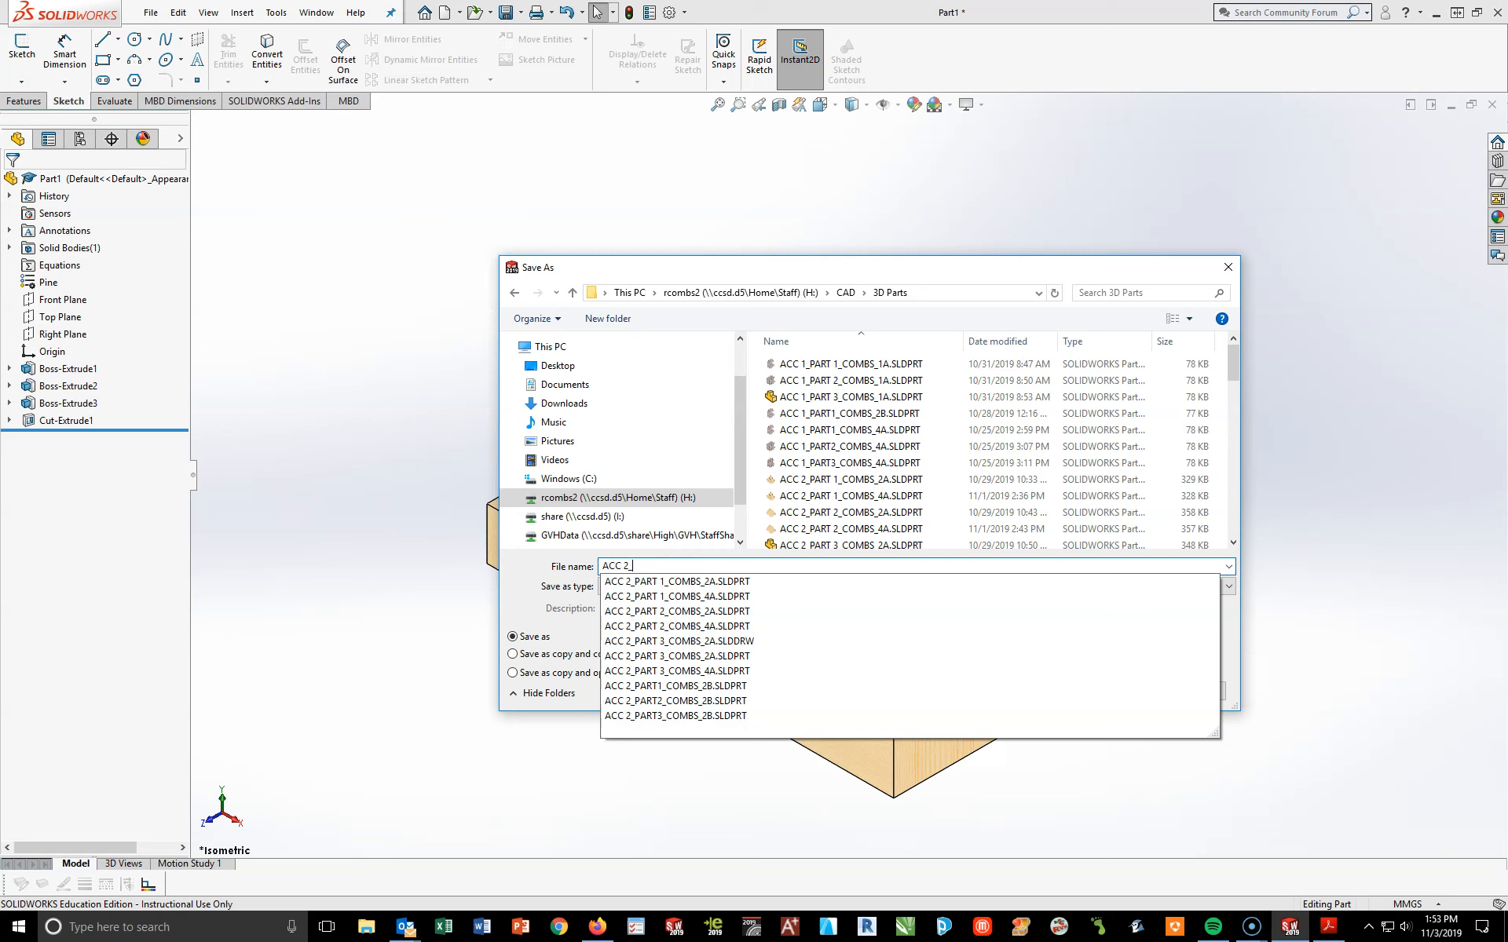
pyautogui.write('_PART 1_COMBS')
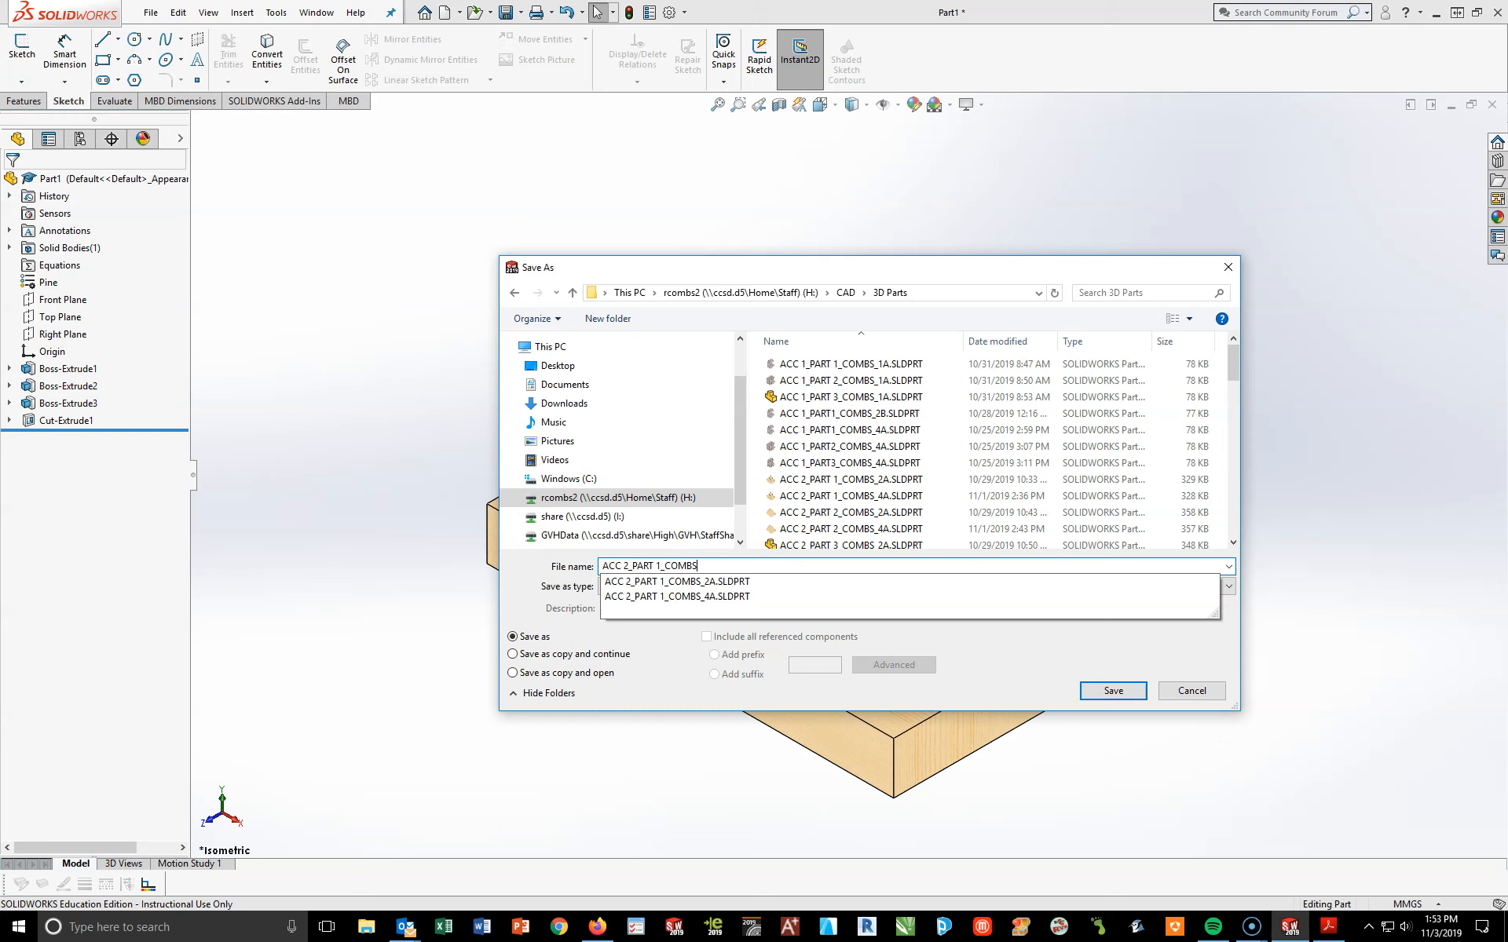
pyautogui.write('_1A')
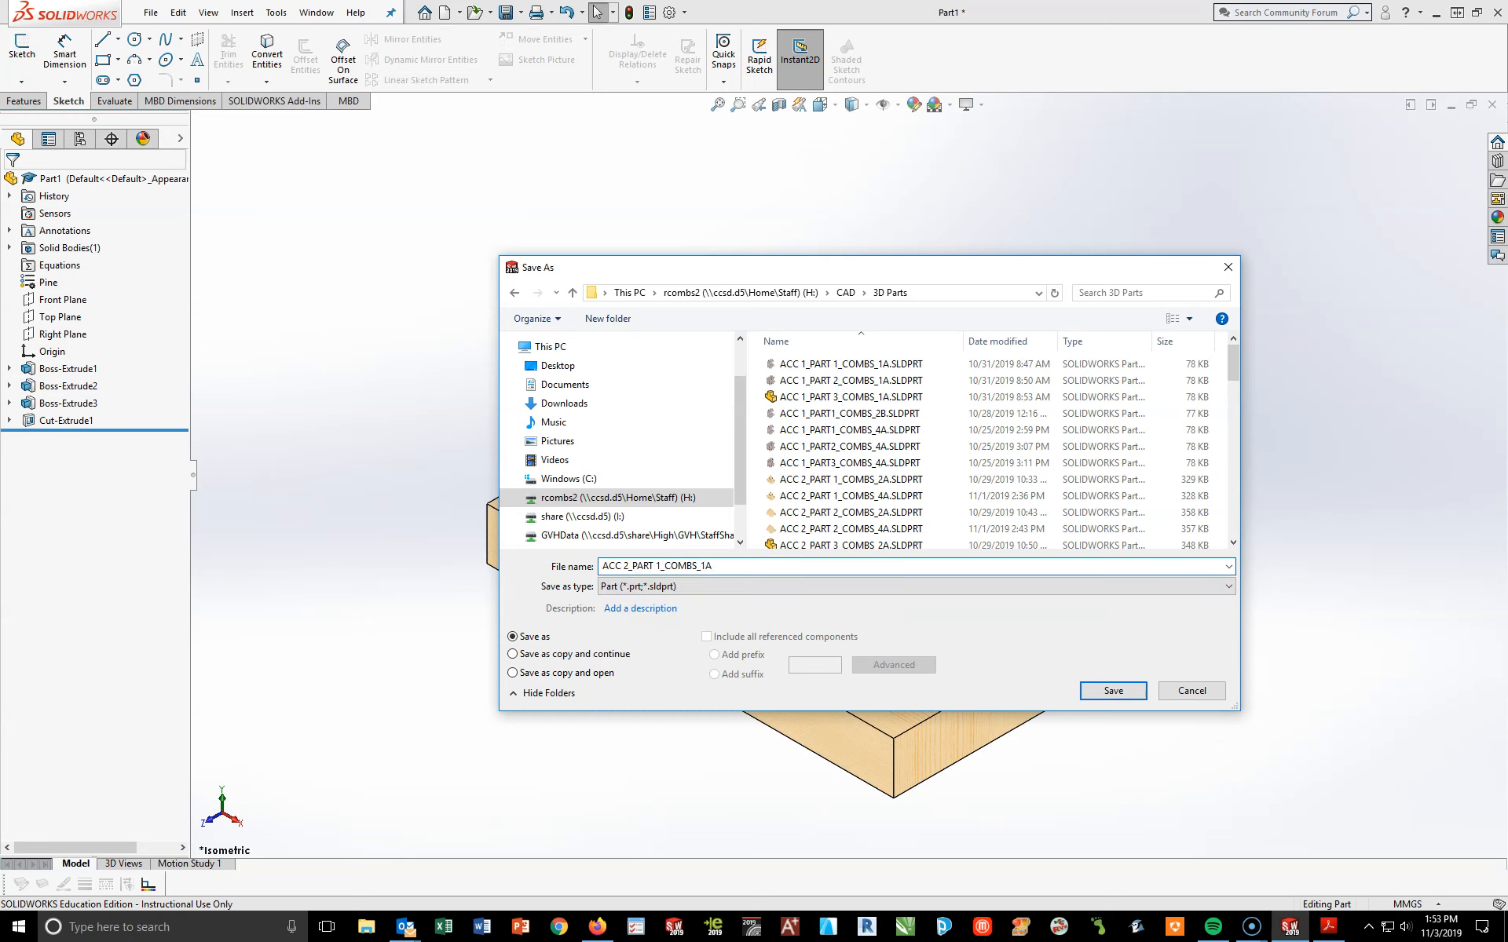
pyautogui.click(1112, 691)
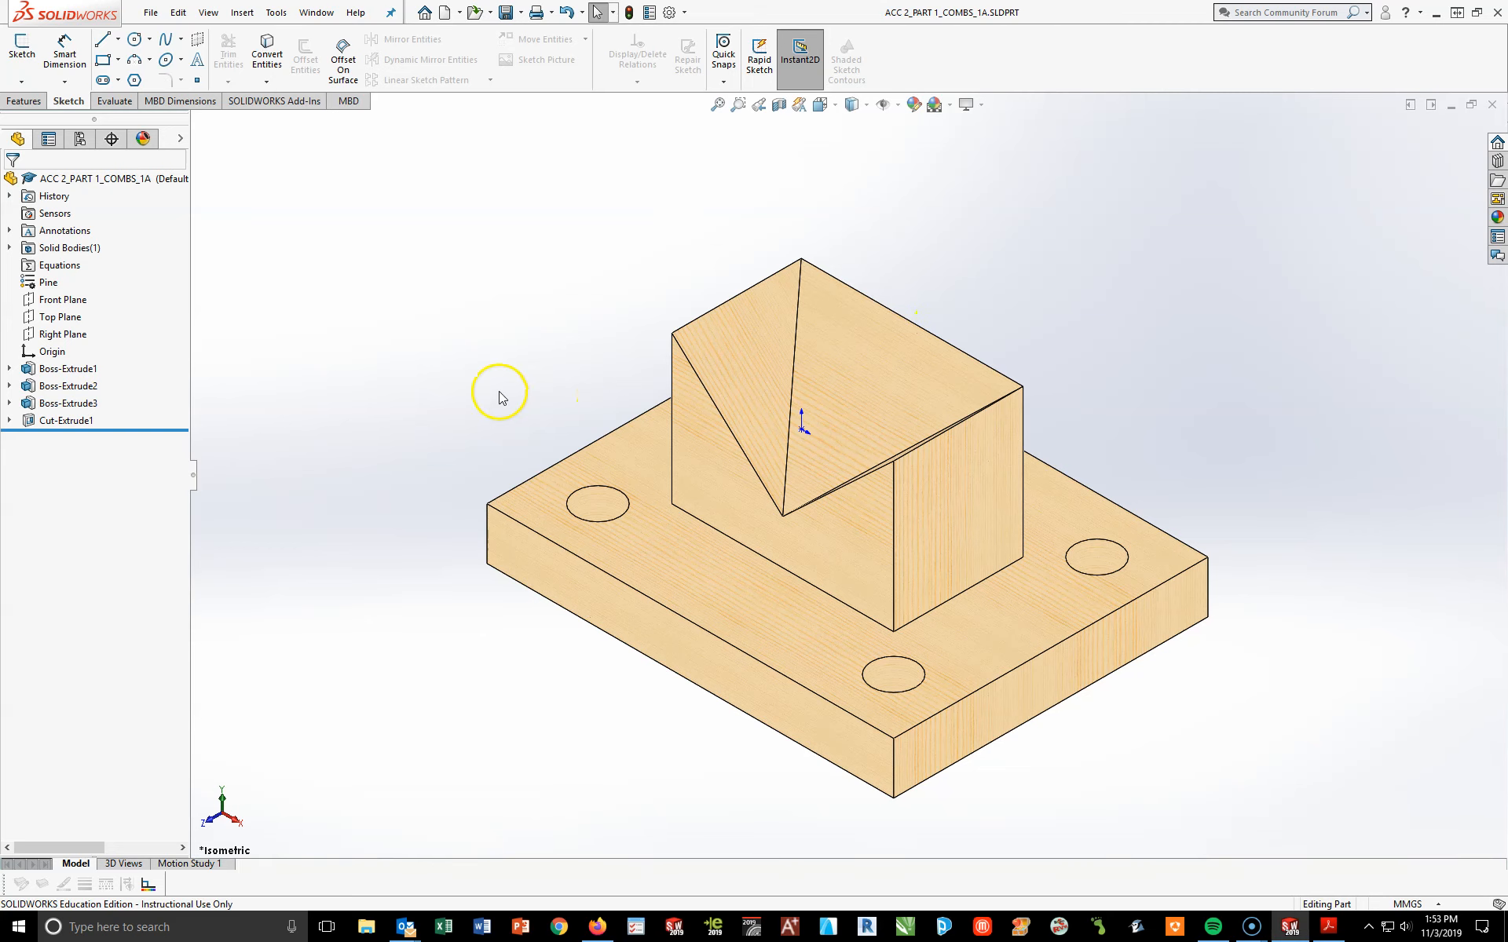
# Calculate the part's mass properties, start printing the report and choose the GVH-L108-TE-LAB printer
pyautogui.click(110, 102)
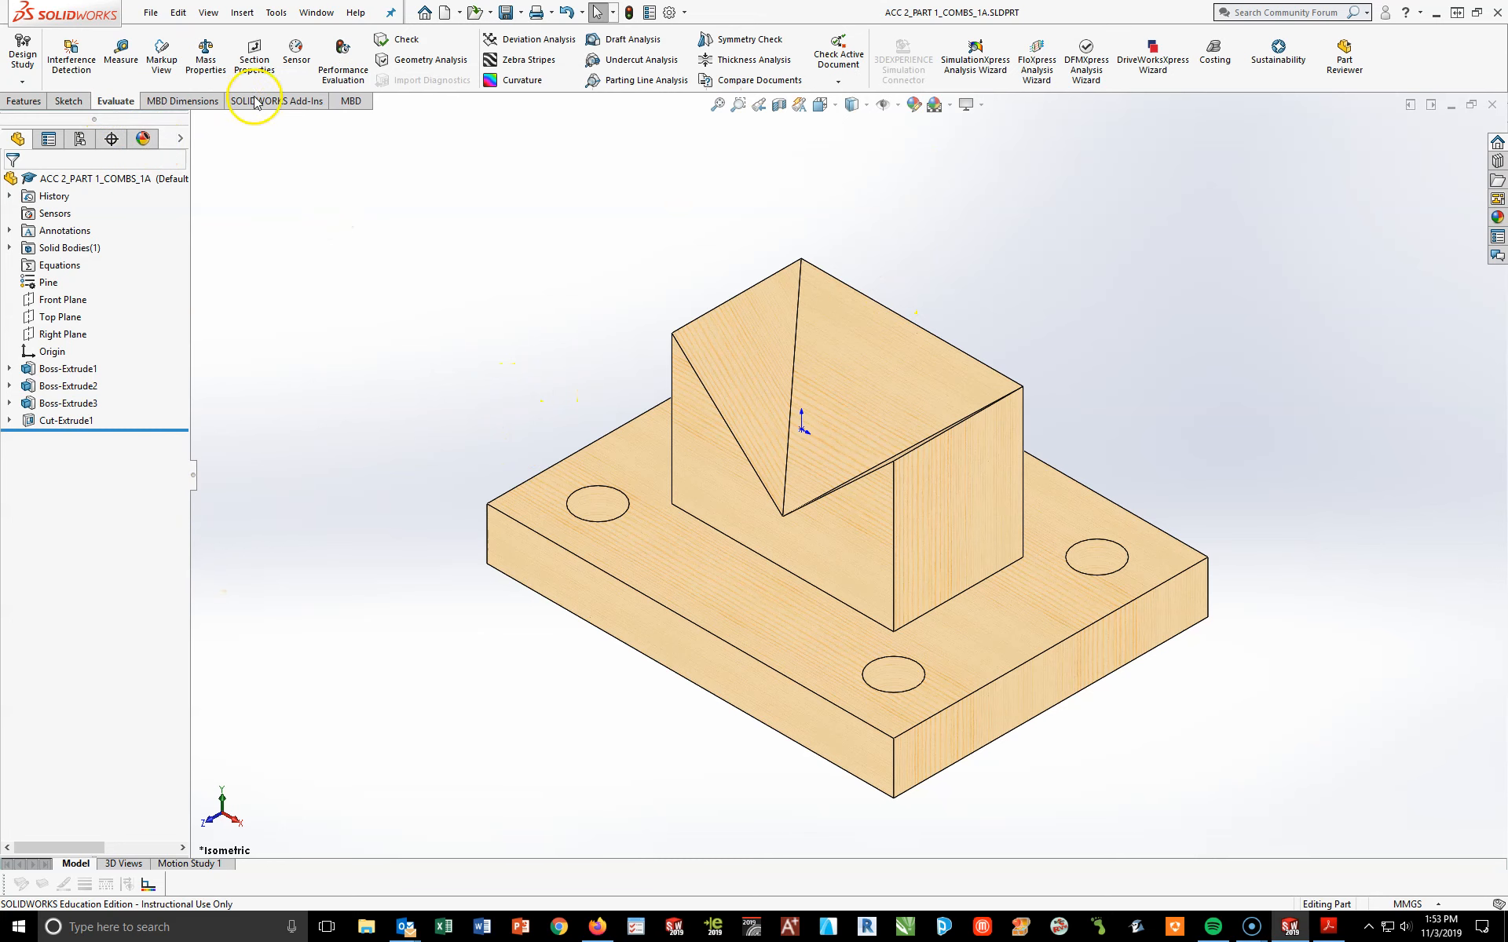
pyautogui.click(205, 58)
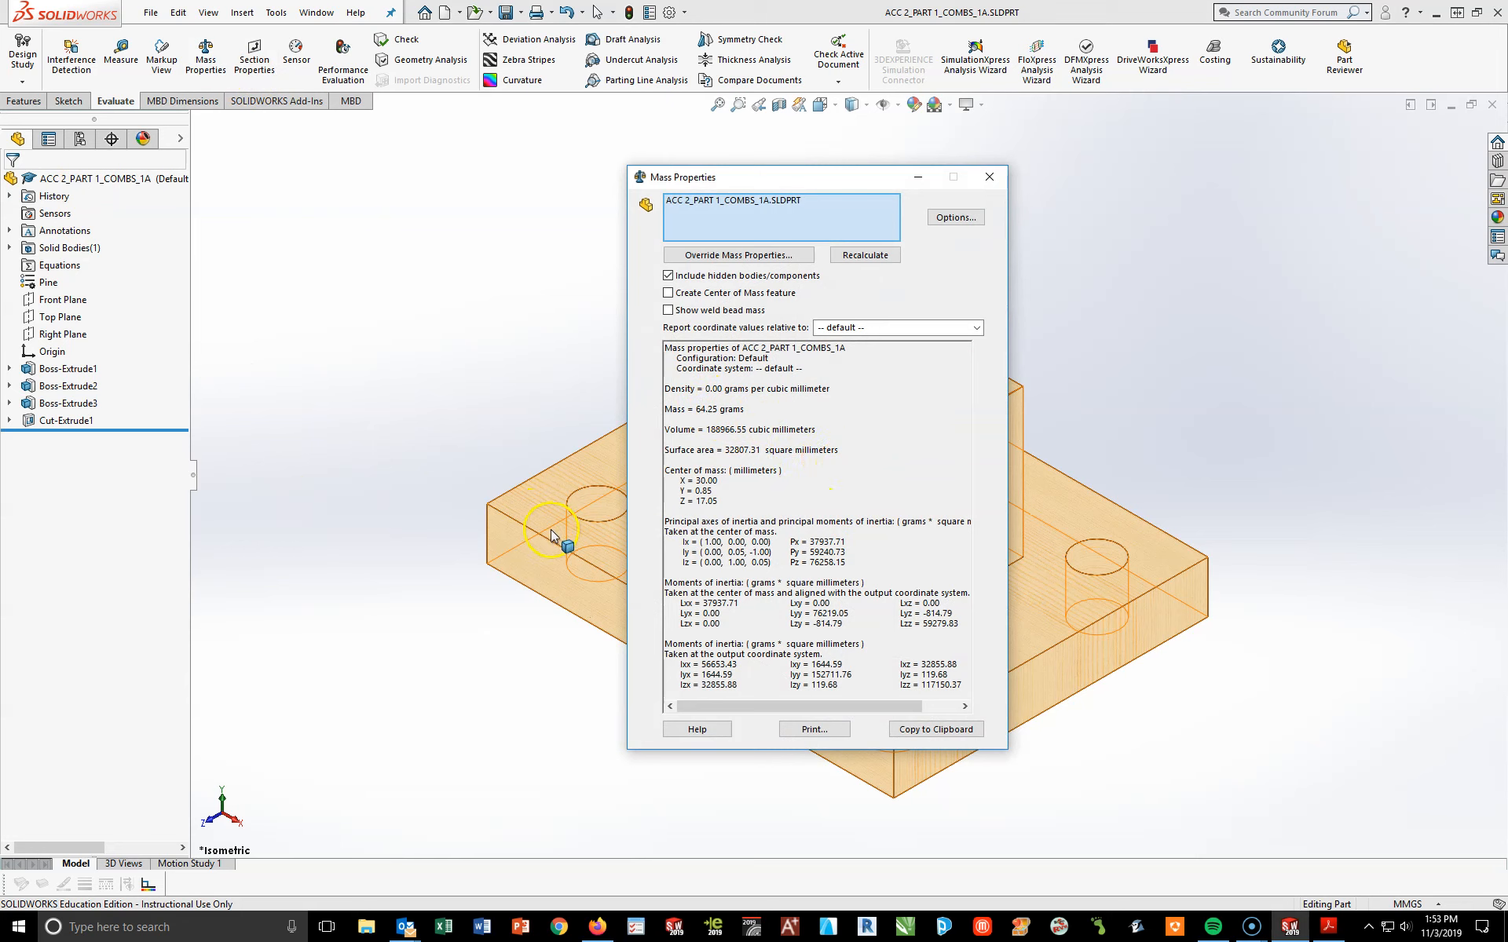
pyautogui.click(803, 730)
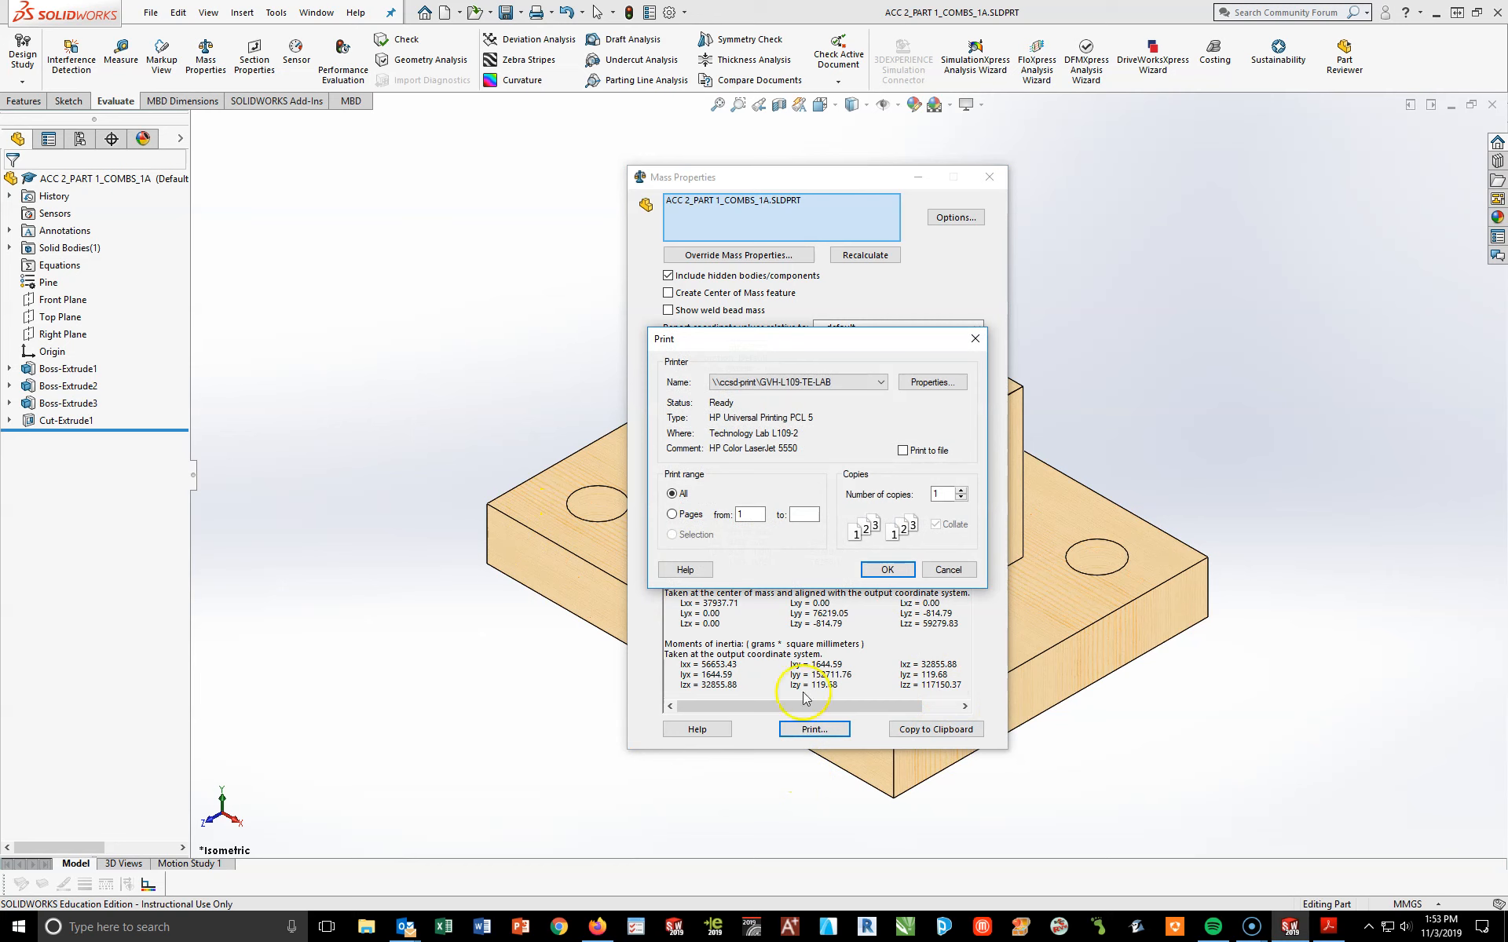
pyautogui.click(881, 383)
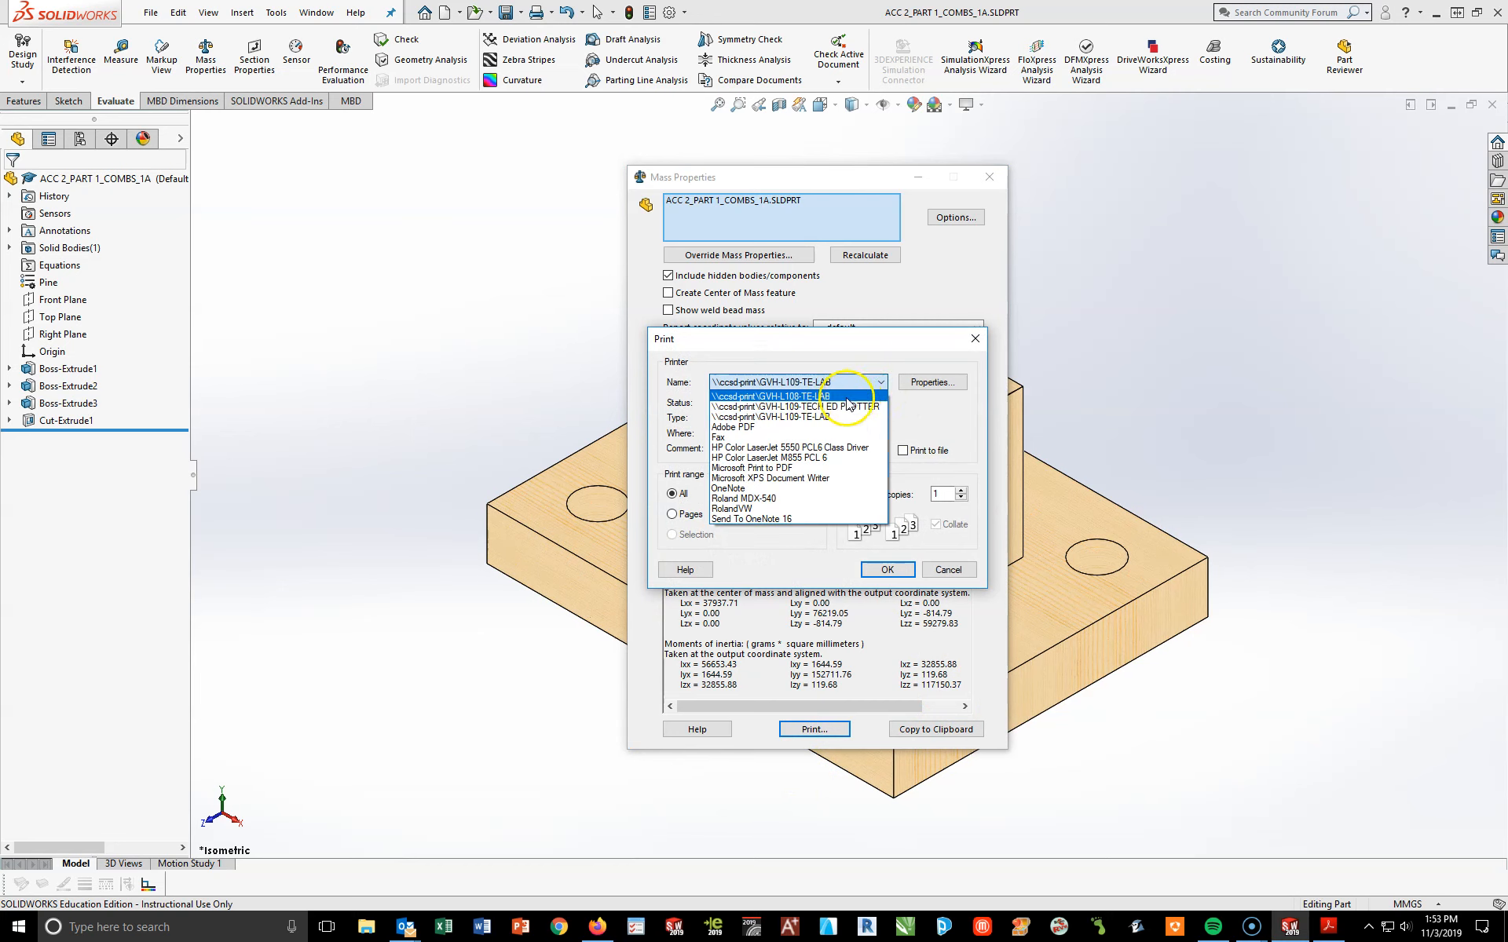
pyautogui.click(805, 397)
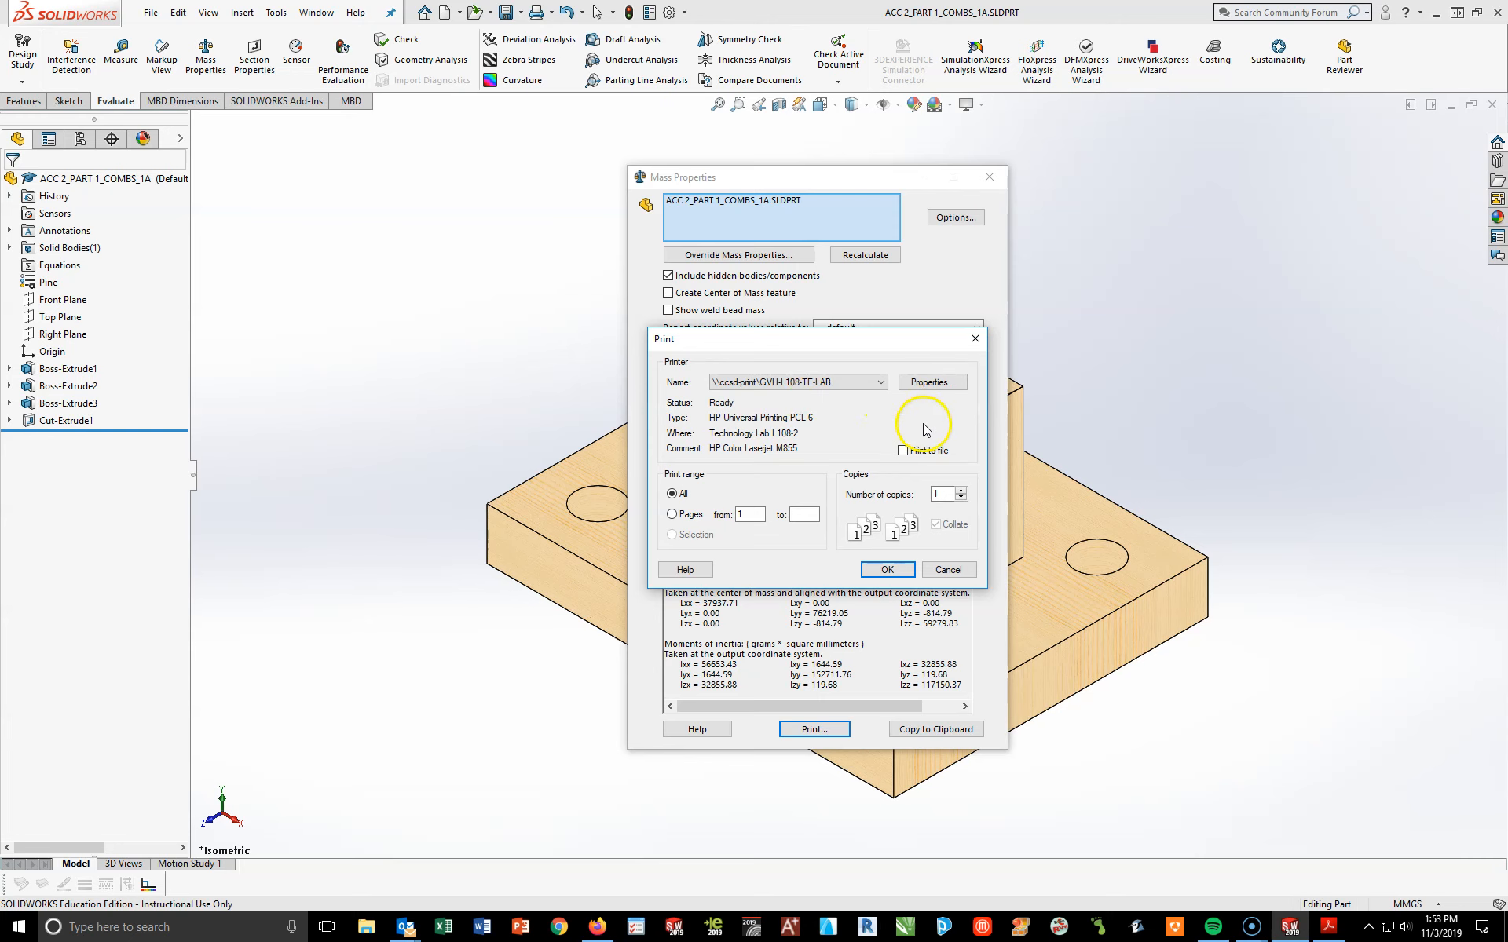
# Check the printer properties for Letter paper, print the mass properties report and close it
pyautogui.click(927, 385)
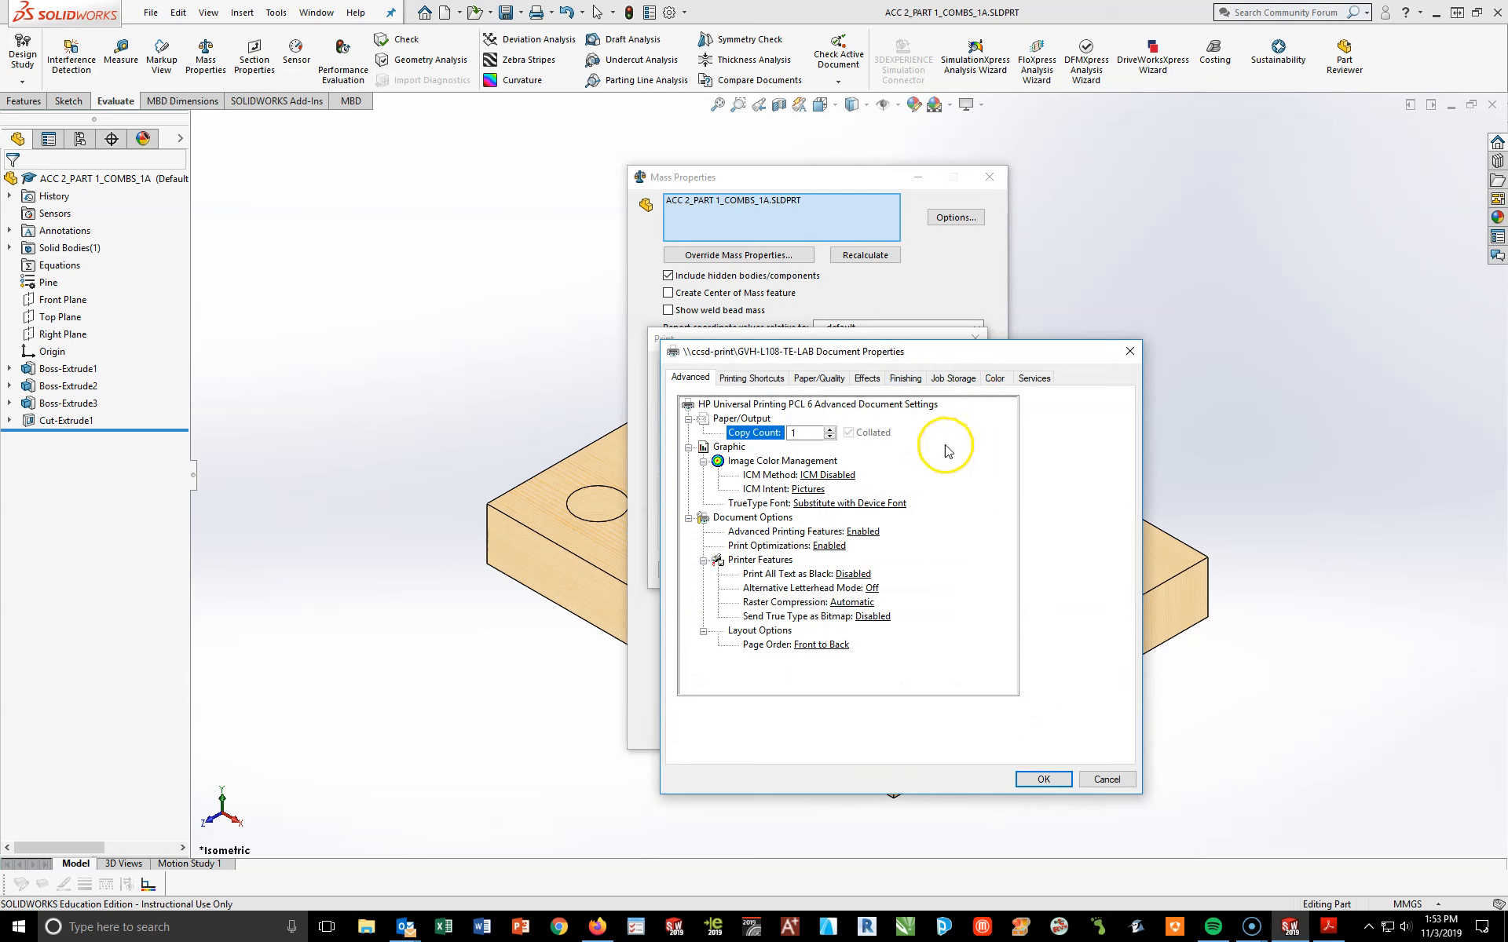
pyautogui.click(752, 378)
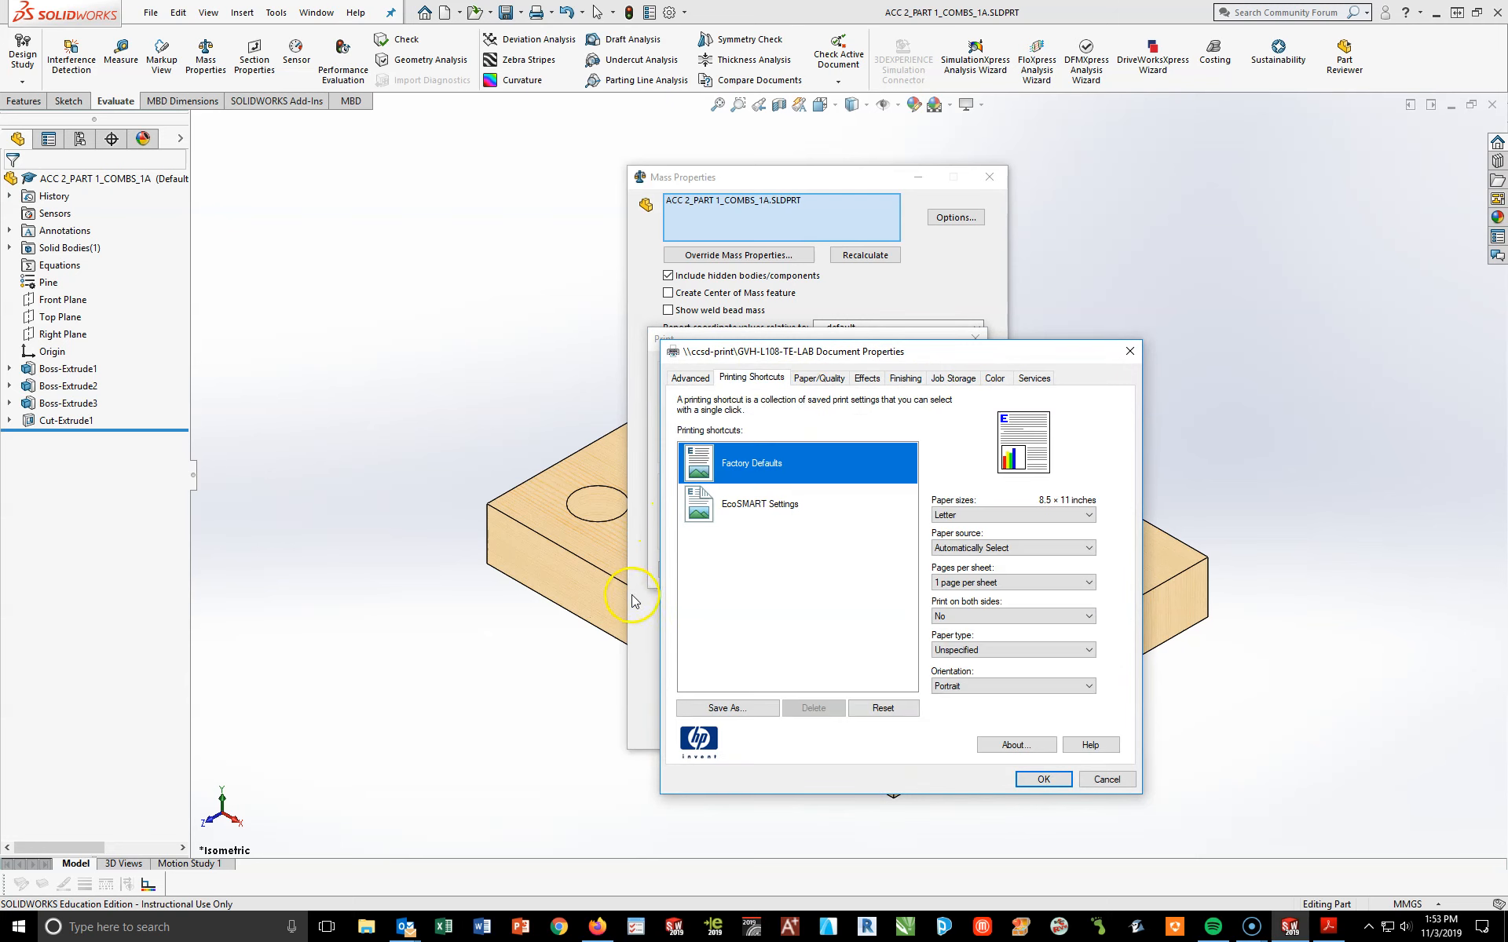
pyautogui.click(979, 515)
pyautogui.click(971, 529)
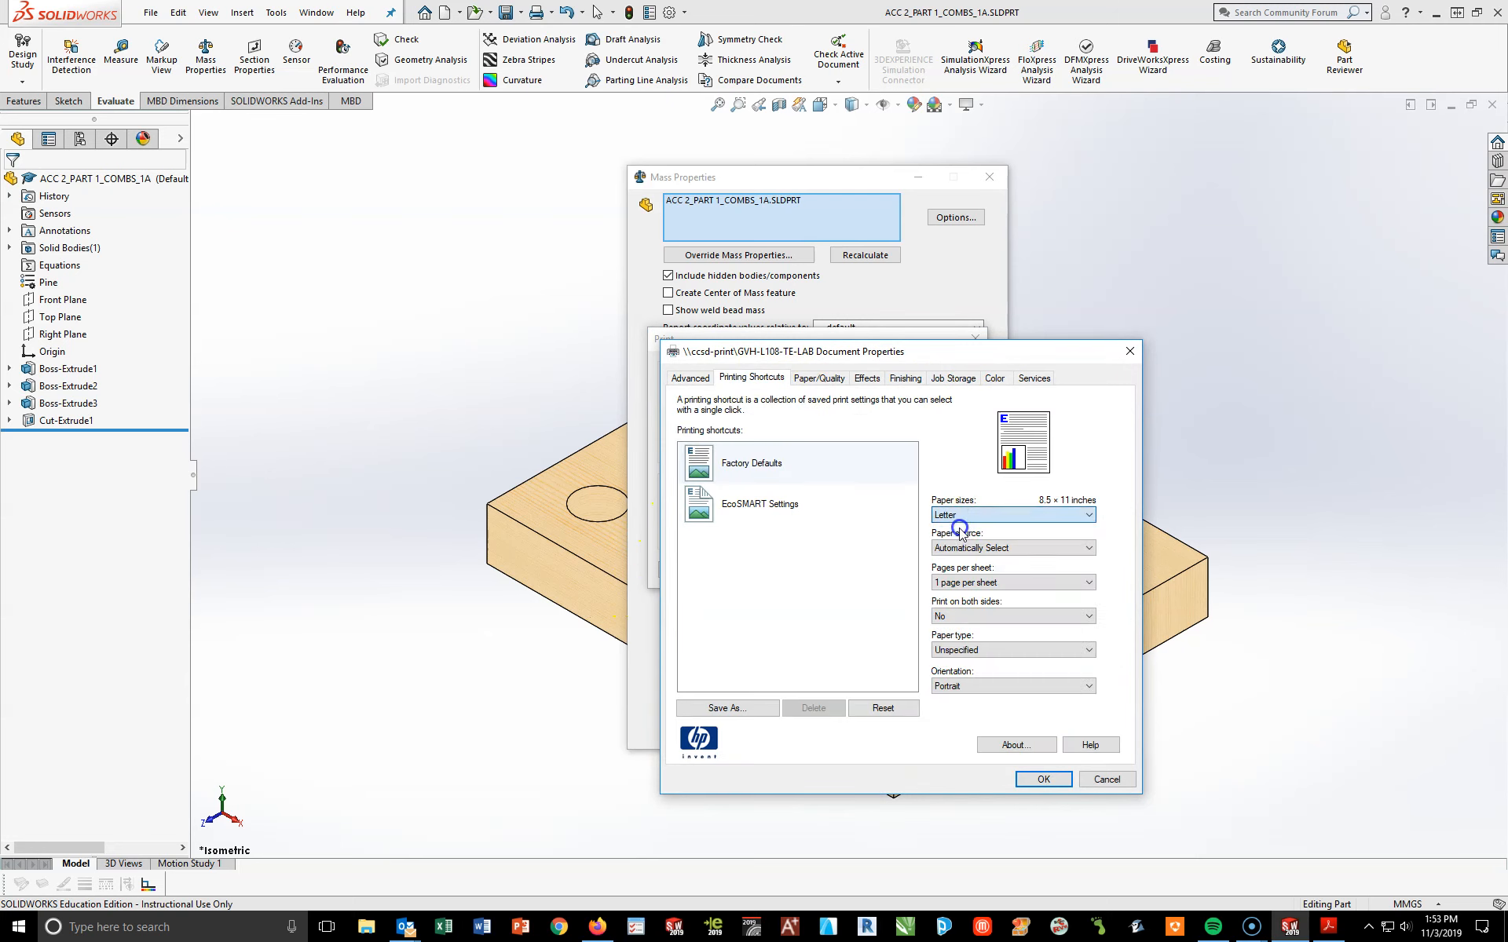
pyautogui.click(825, 379)
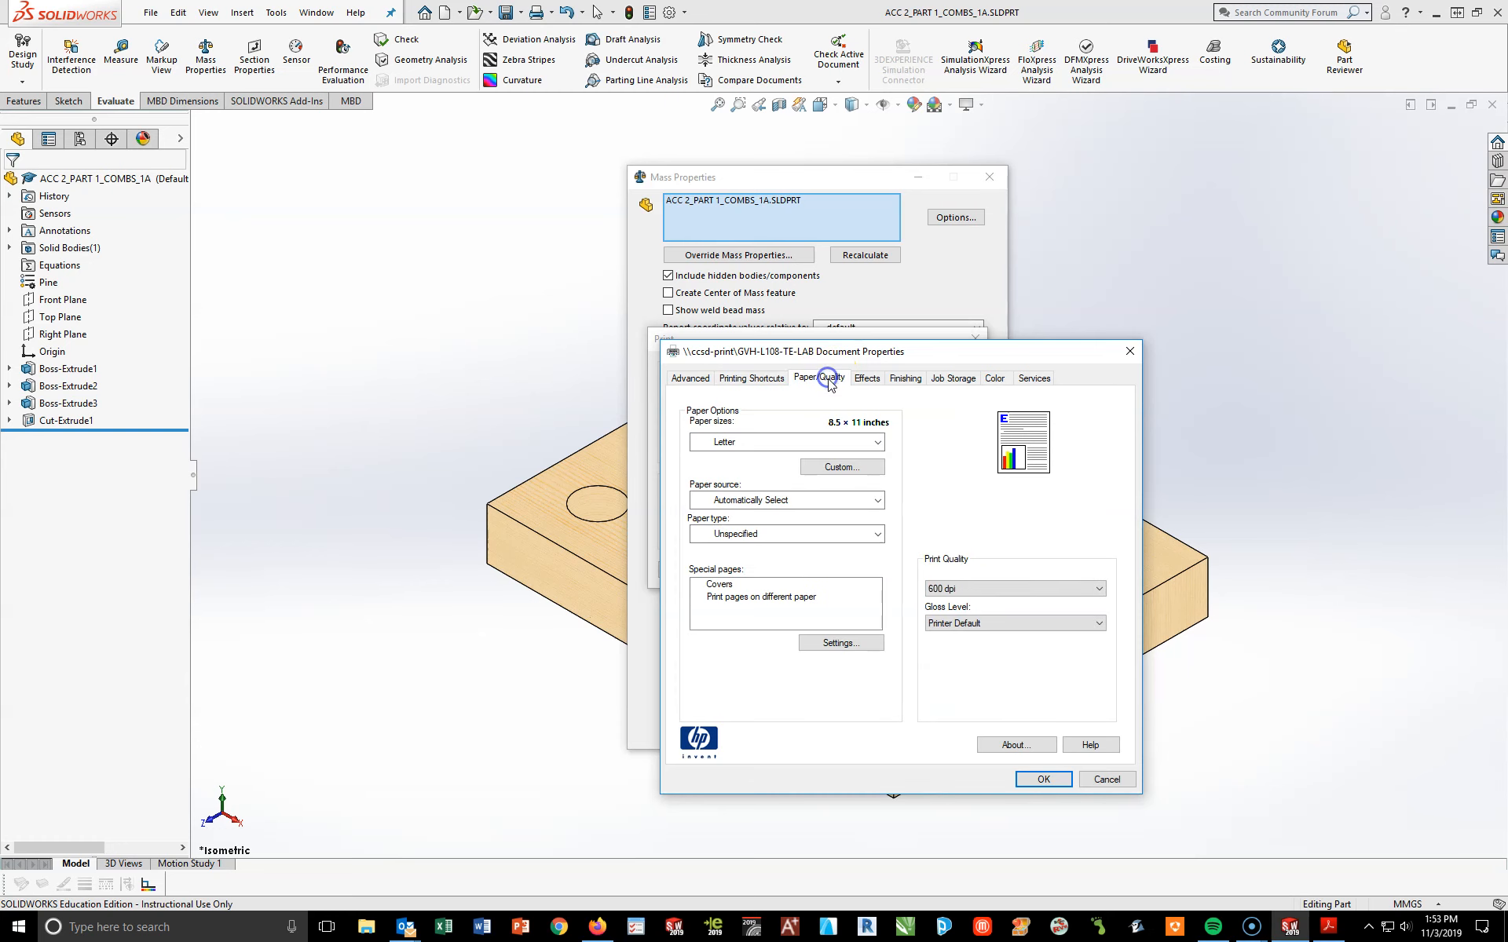
pyautogui.click(776, 442)
pyautogui.click(775, 444)
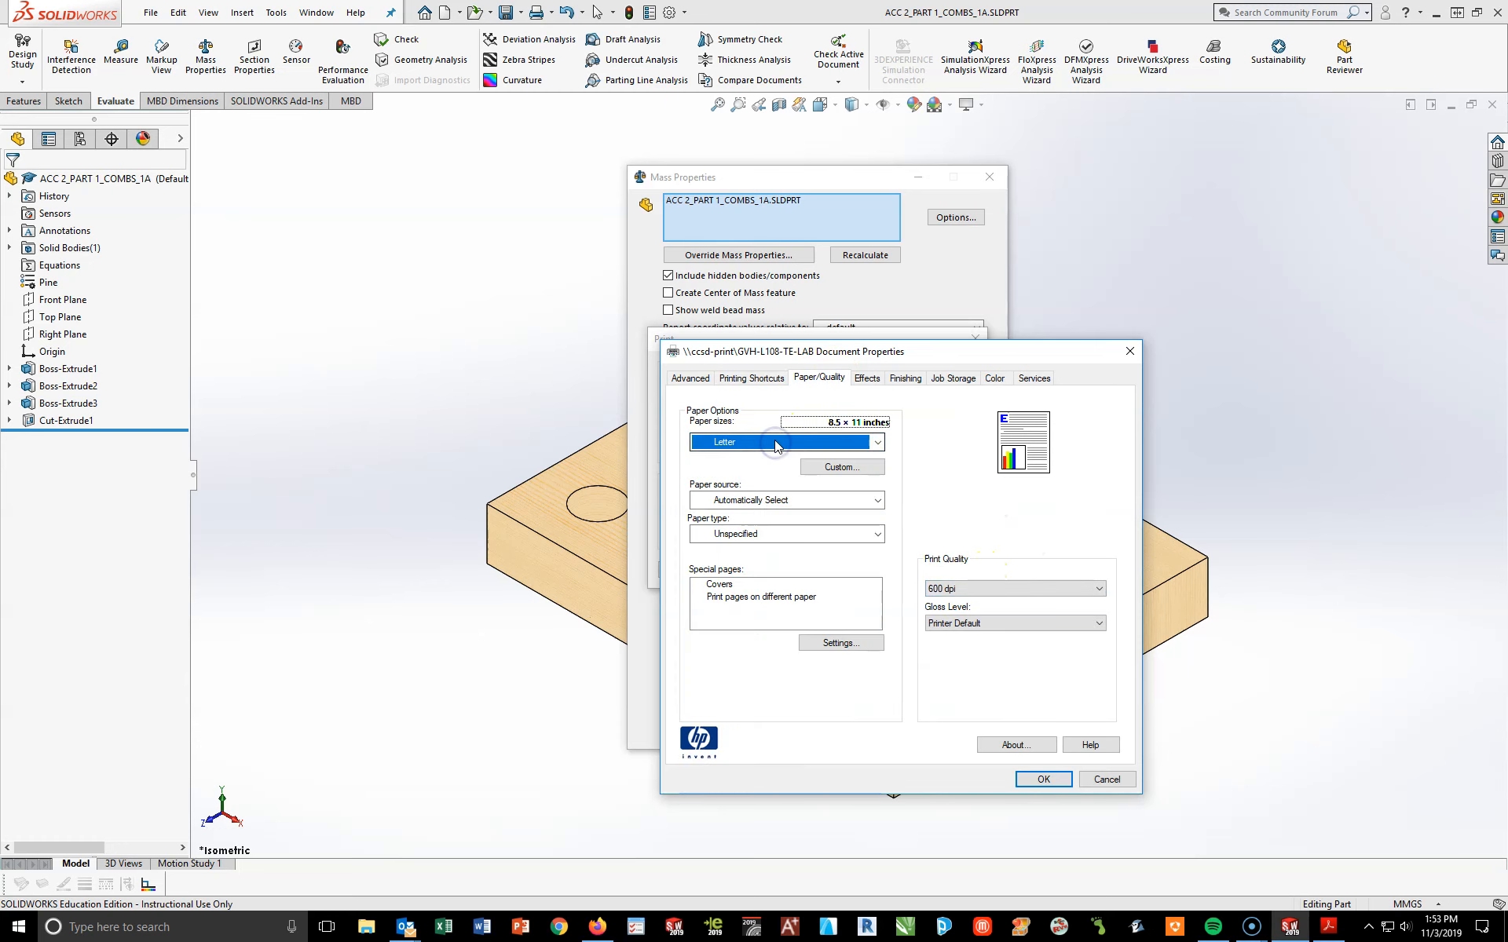
pyautogui.click(1057, 779)
pyautogui.click(900, 571)
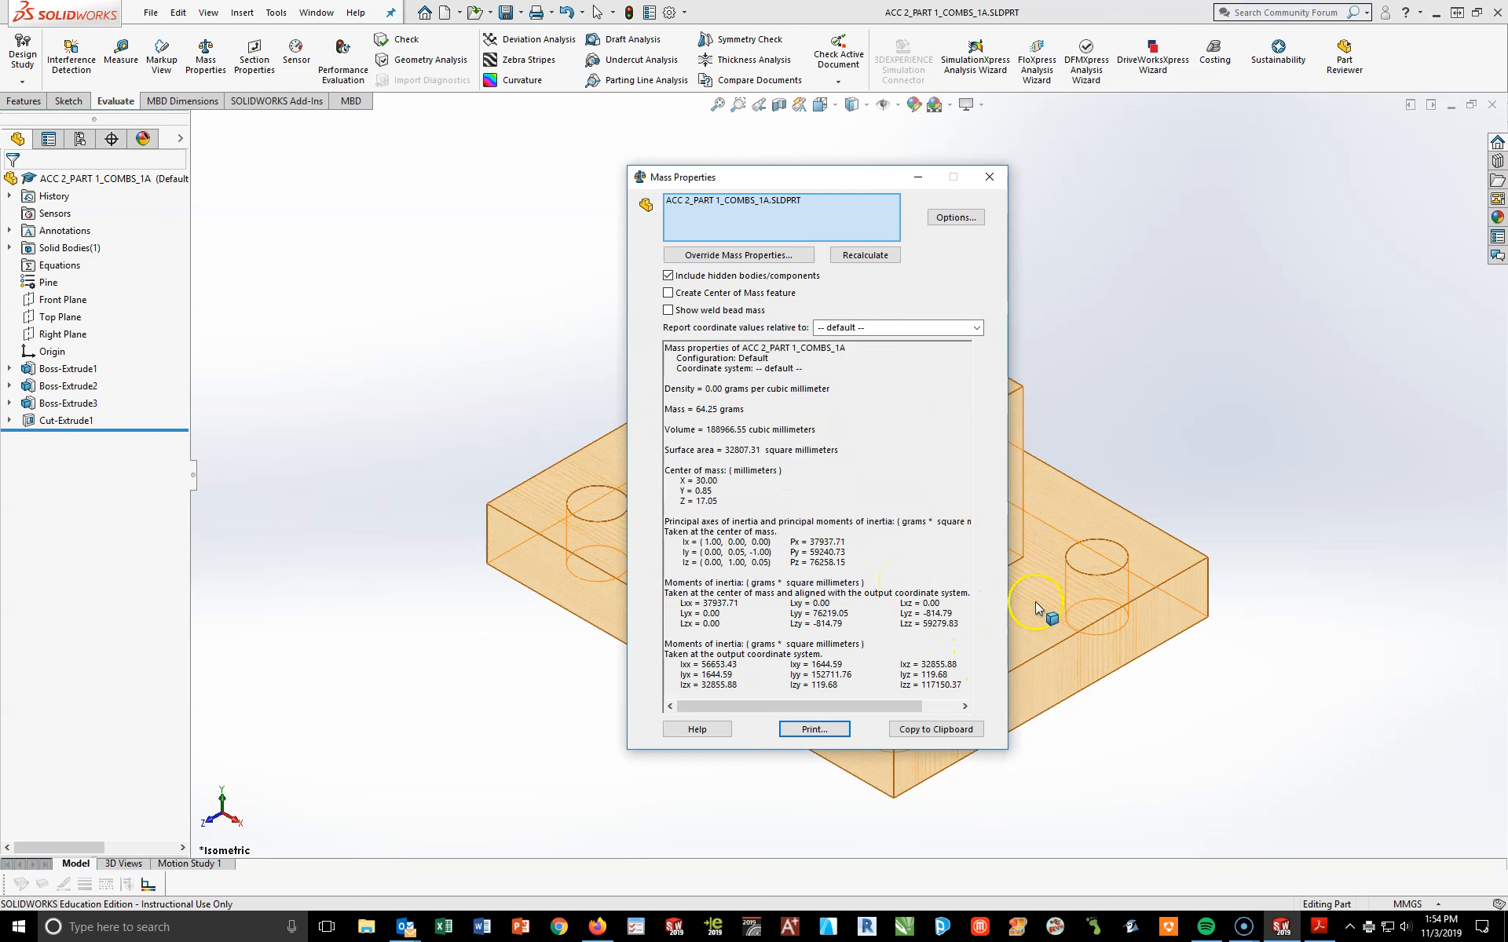
pyautogui.click(1178, 638)
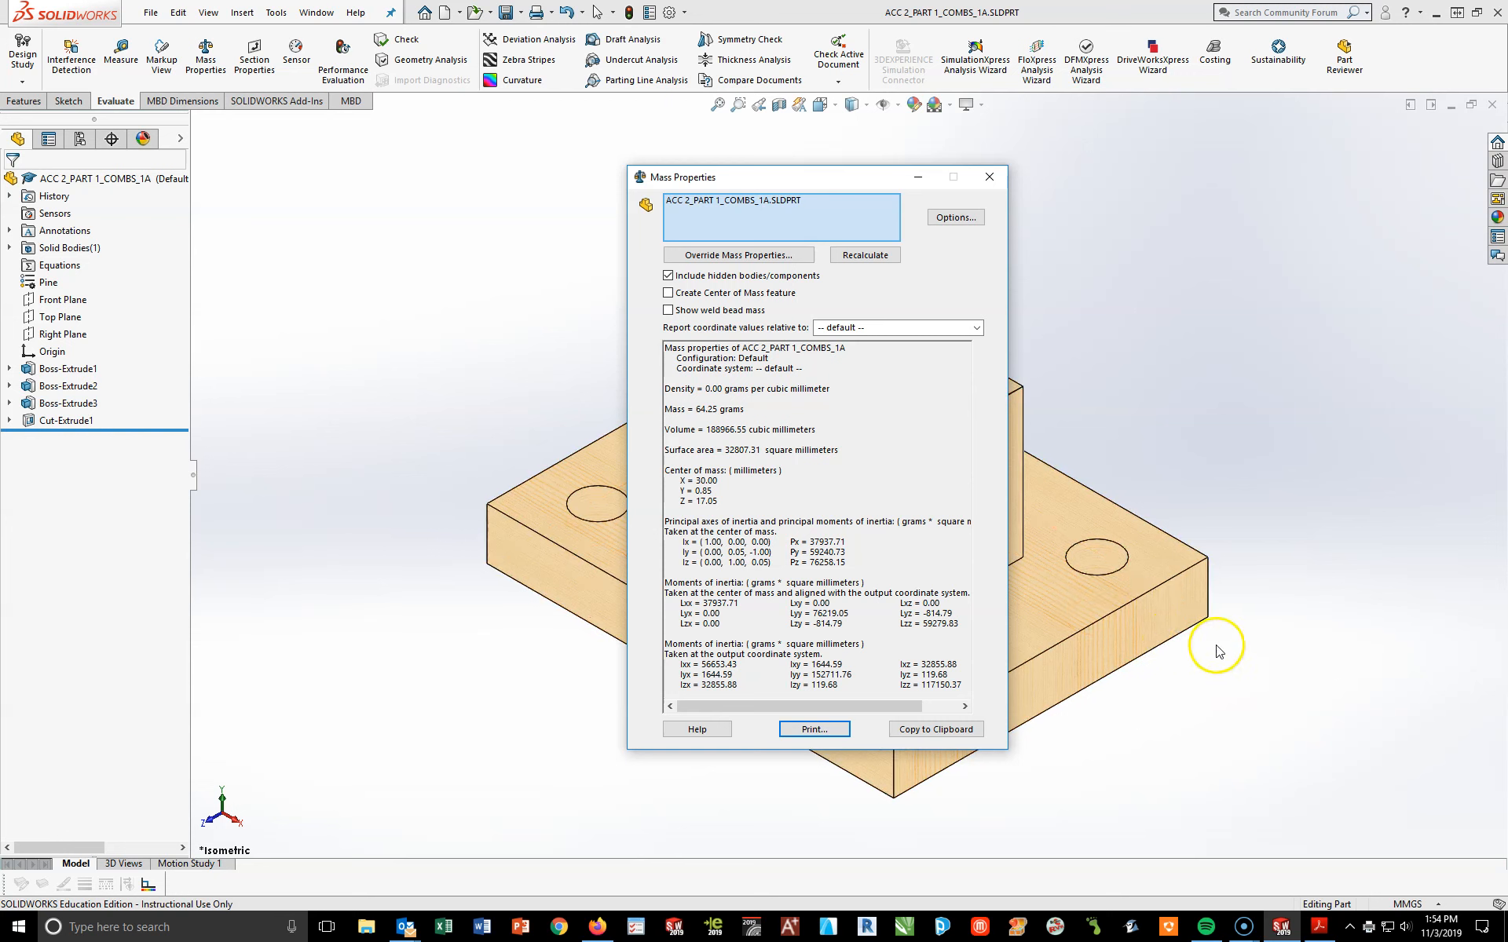
pyautogui.click(989, 180)
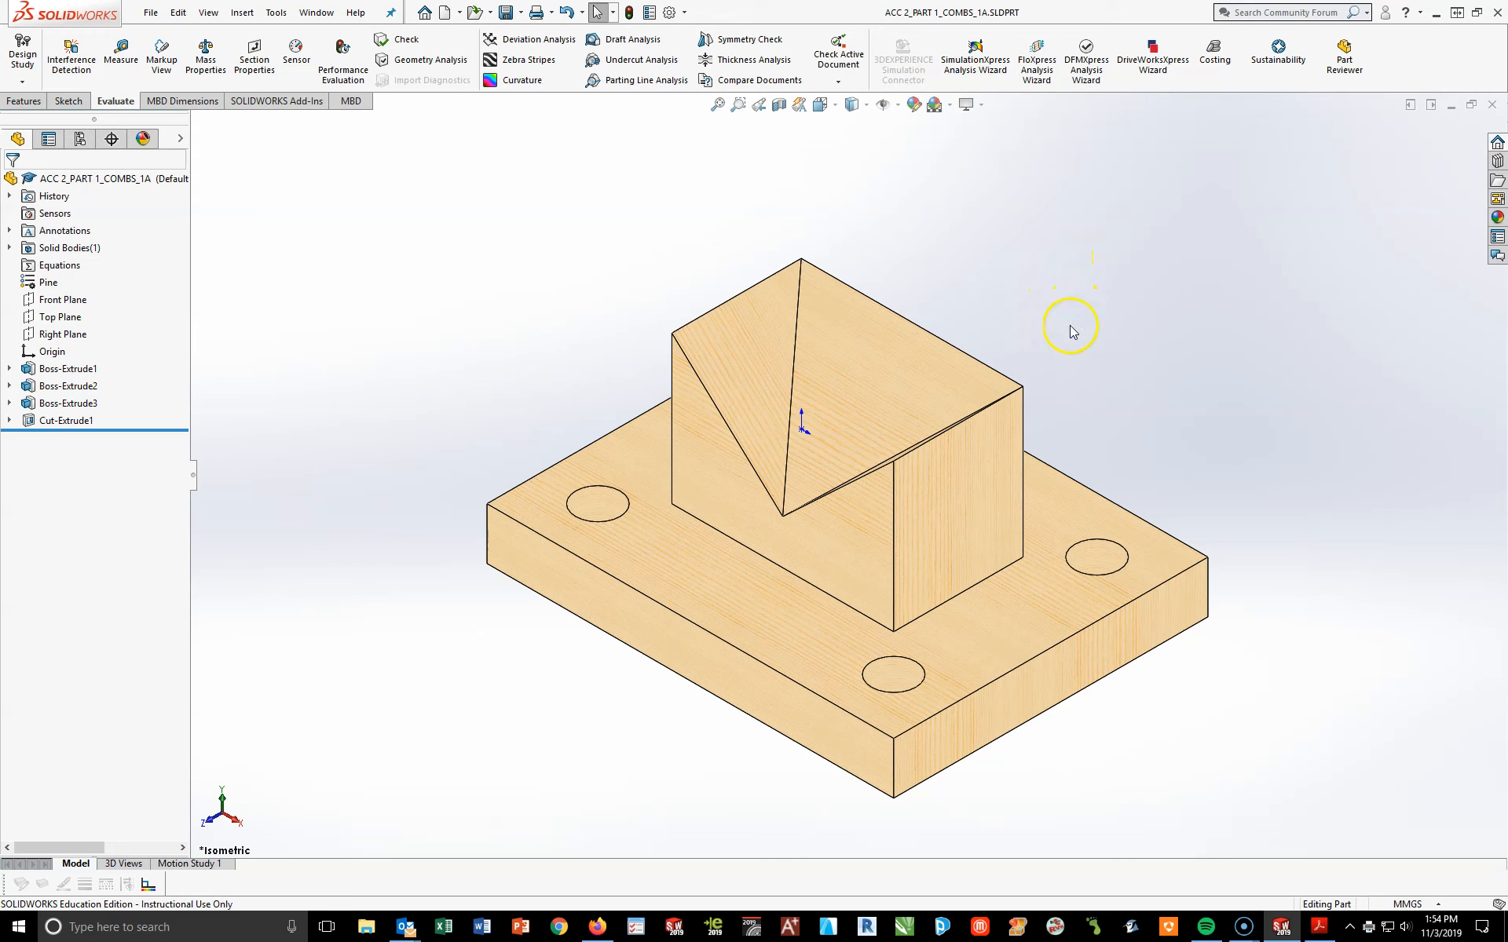
# Switch to ACC_2.PDF in Acrobat Reader and review the Top, Right and Front views against the Part 2 parameters
pyautogui.moveTo(1319, 927)
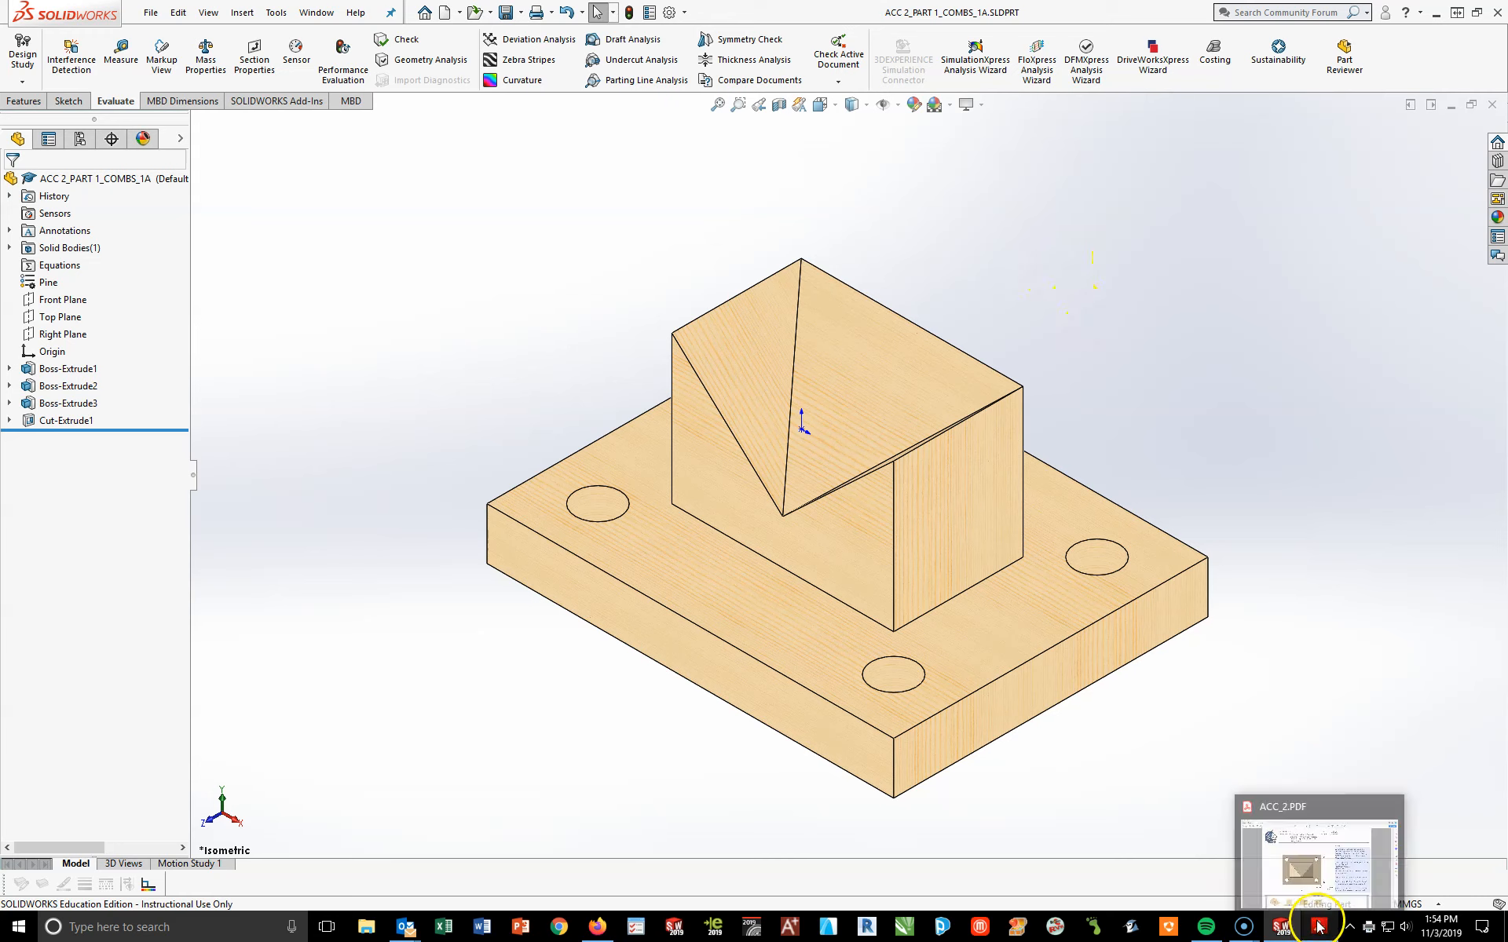
pyautogui.click(1322, 928)
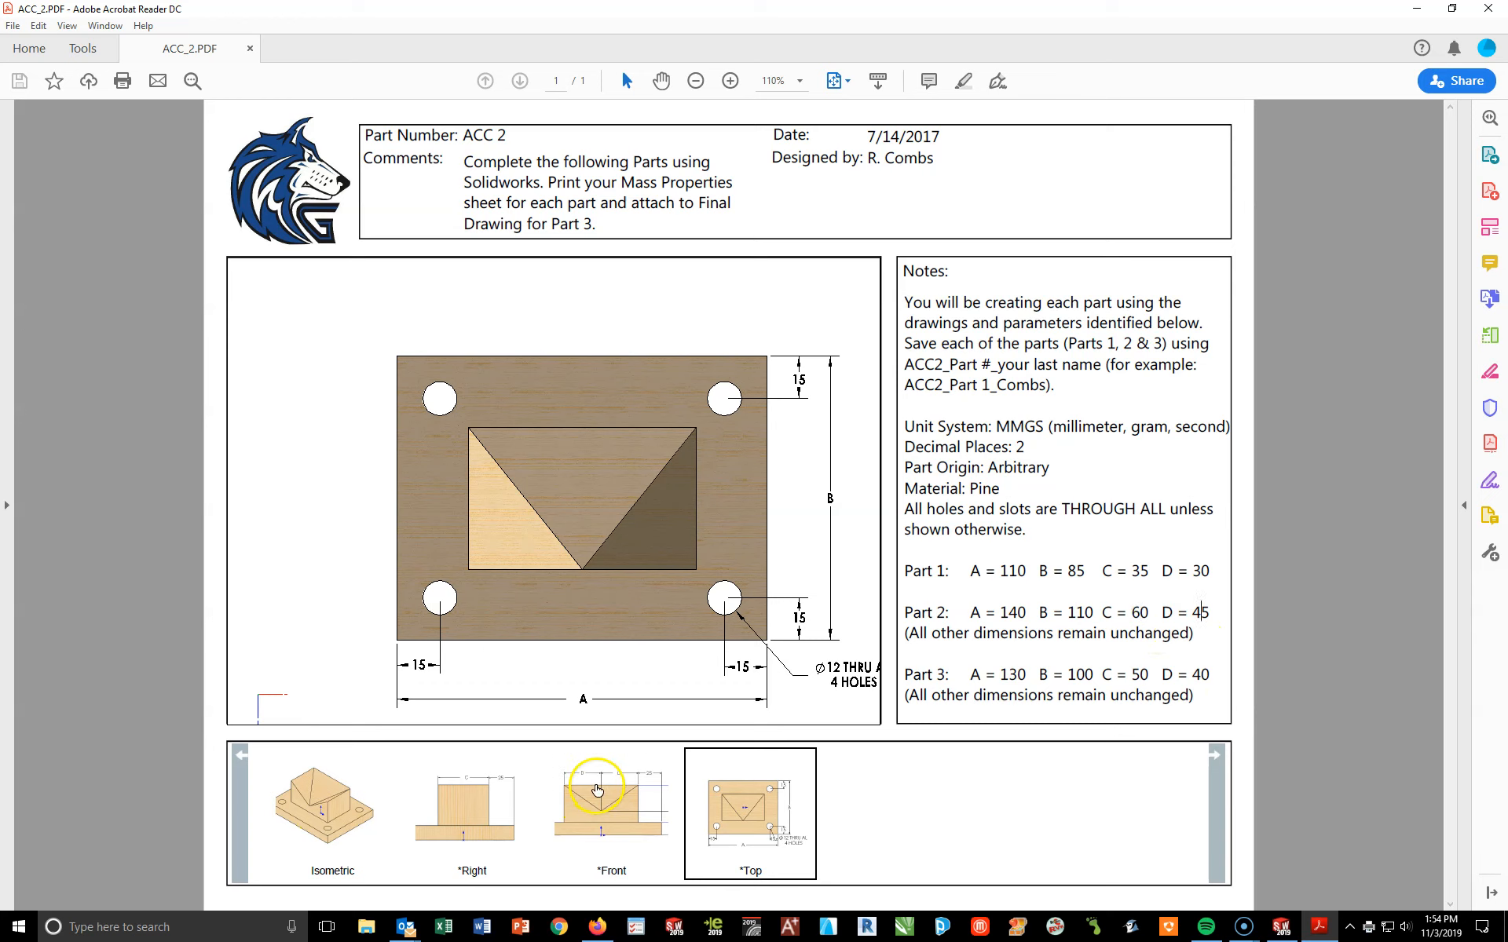
pyautogui.click(597, 790)
pyautogui.click(761, 799)
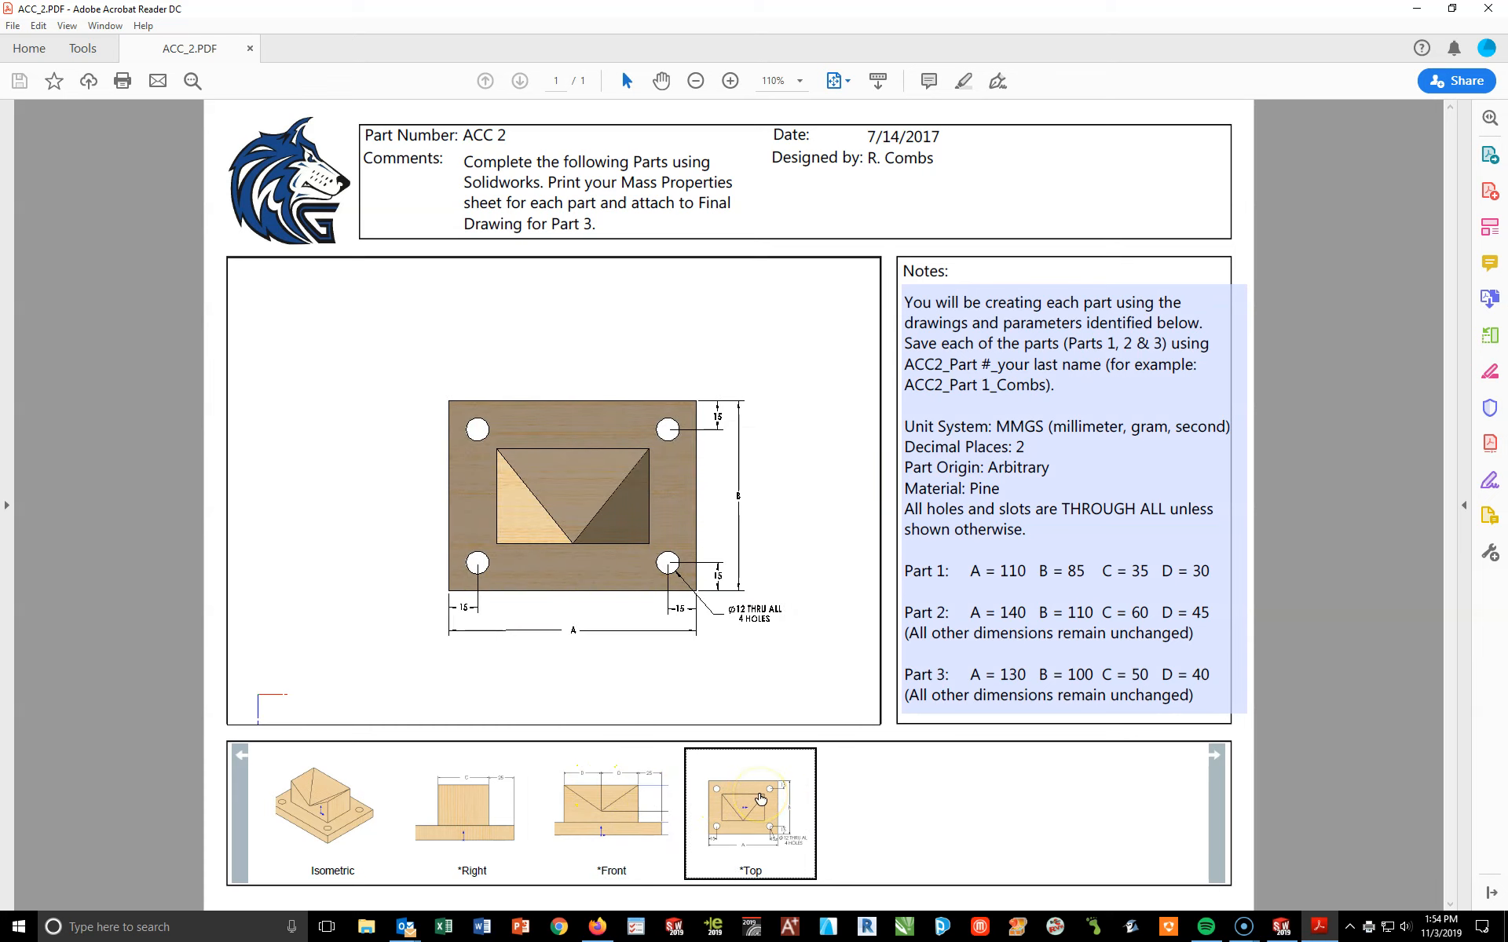
pyautogui.moveTo(522, 647)
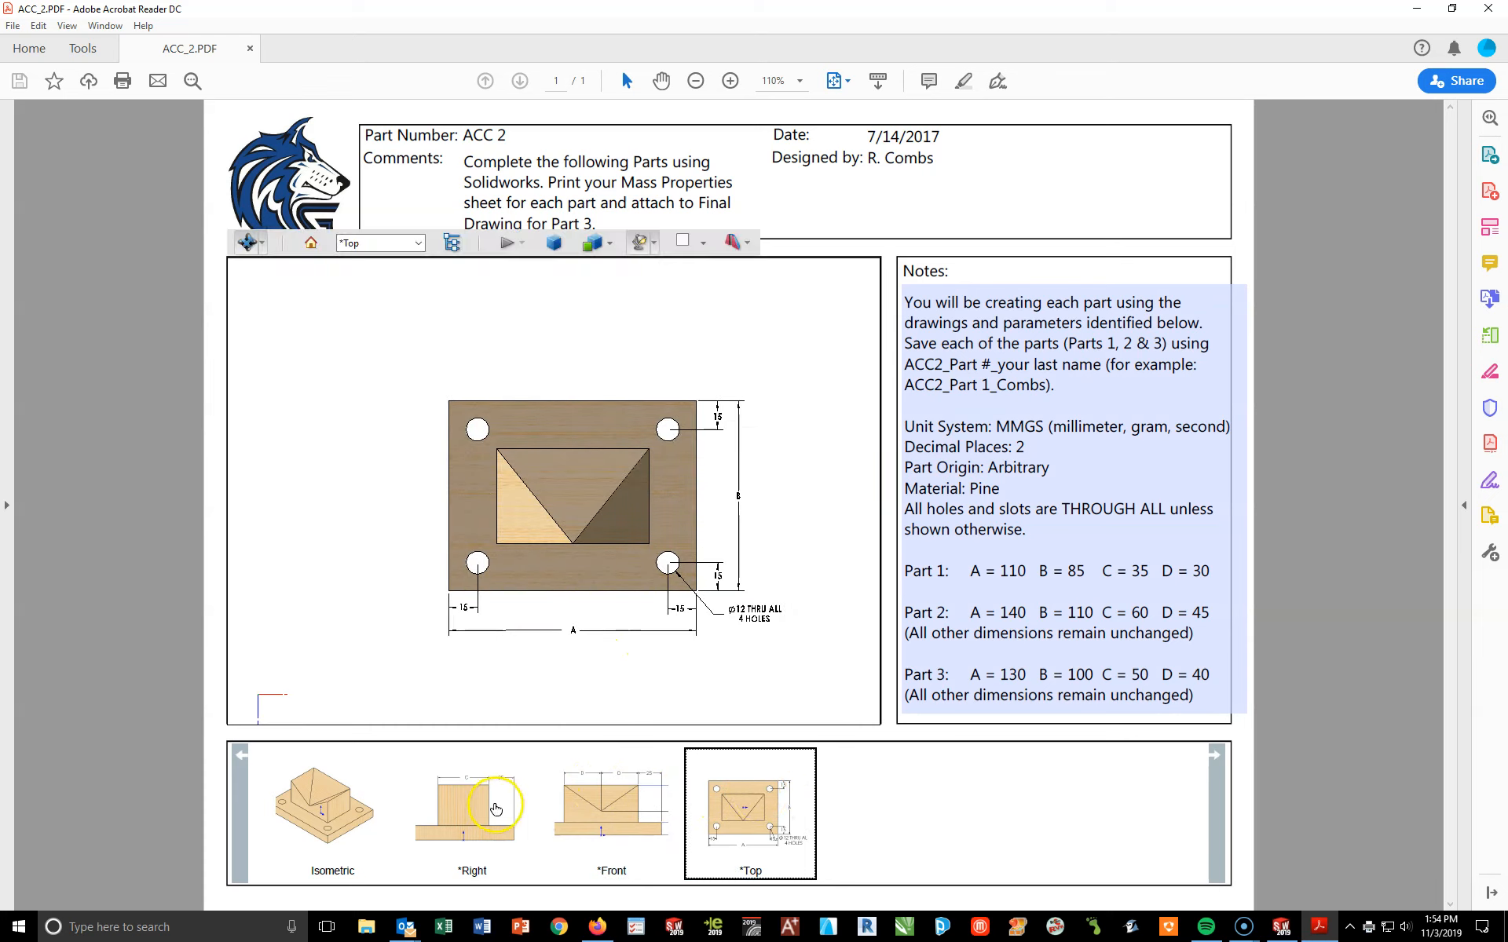
pyautogui.click(495, 809)
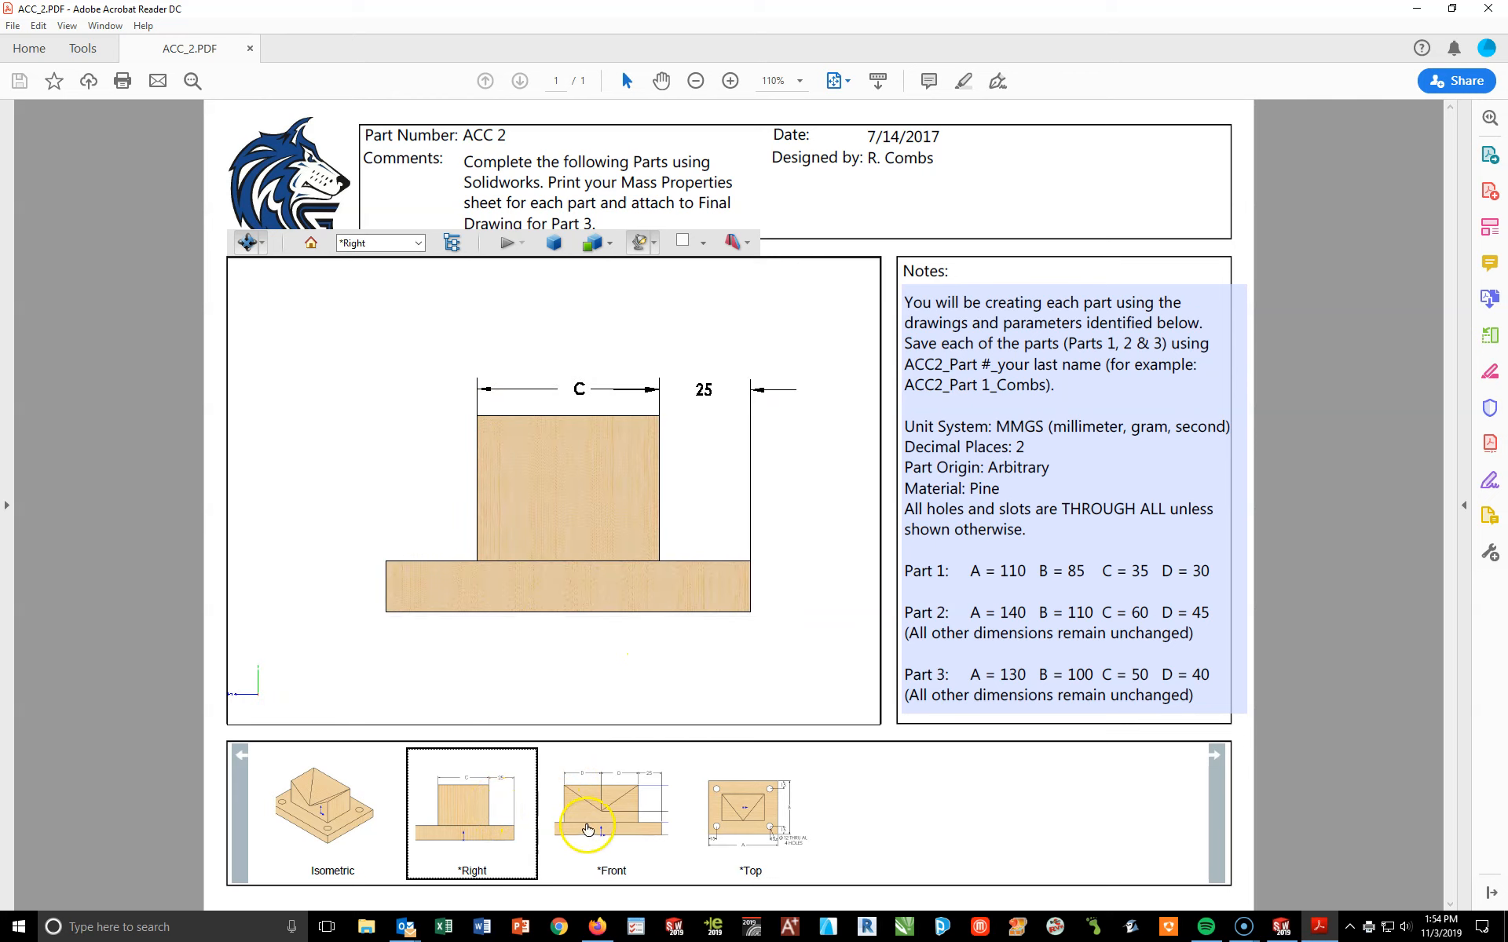
pyautogui.click(605, 810)
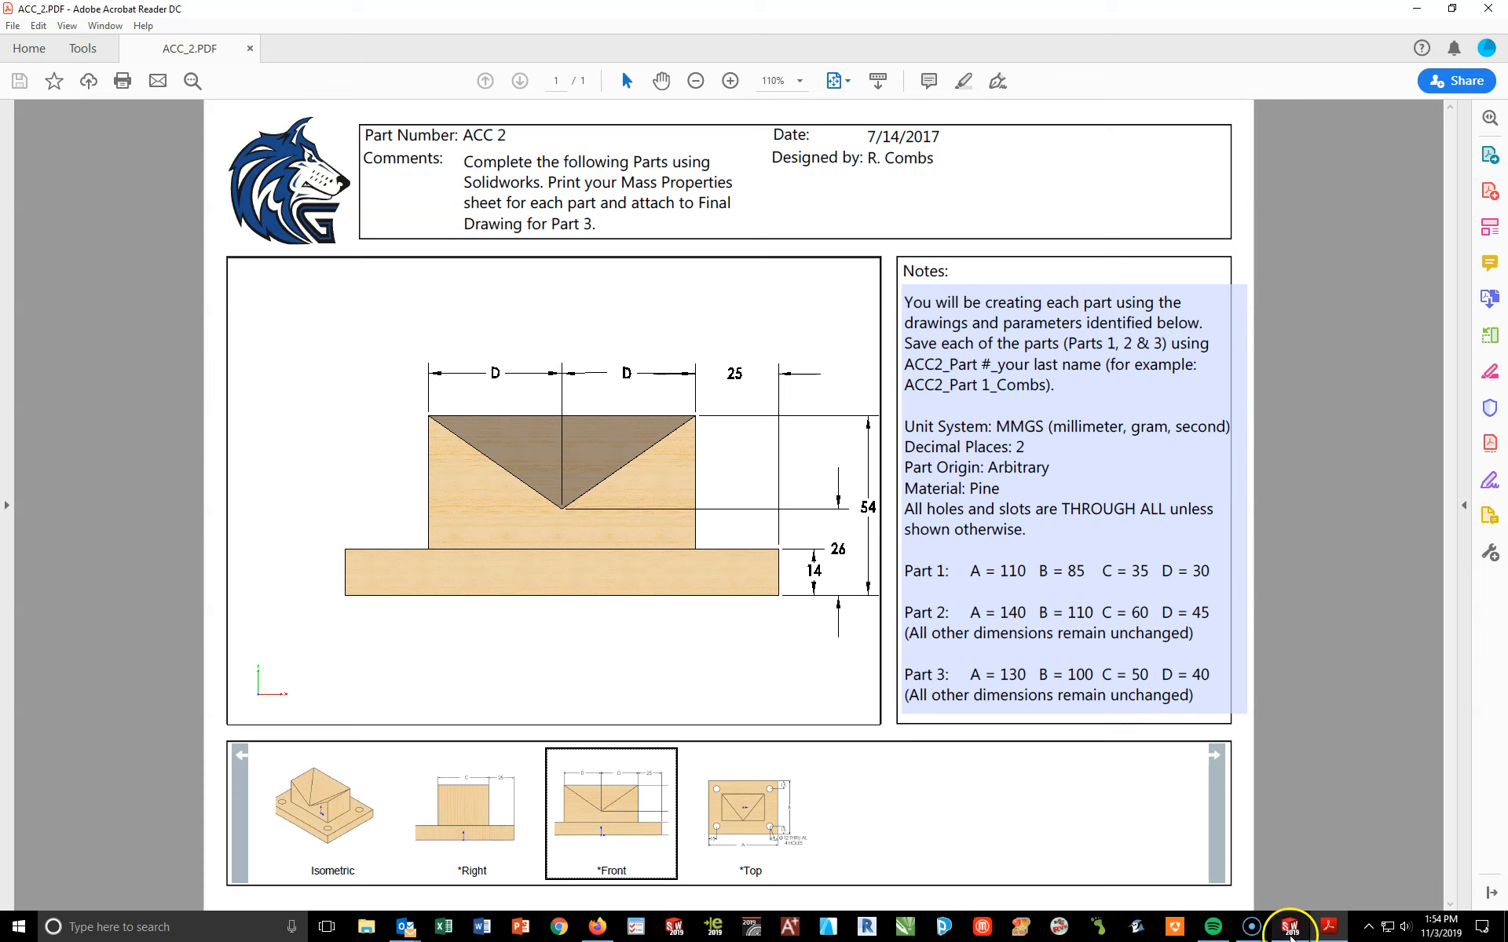
# Return to SOLIDWORKS and display the dimensions of the V-topped block, Boss-Extrude1, on the model
pyautogui.click(1288, 931)
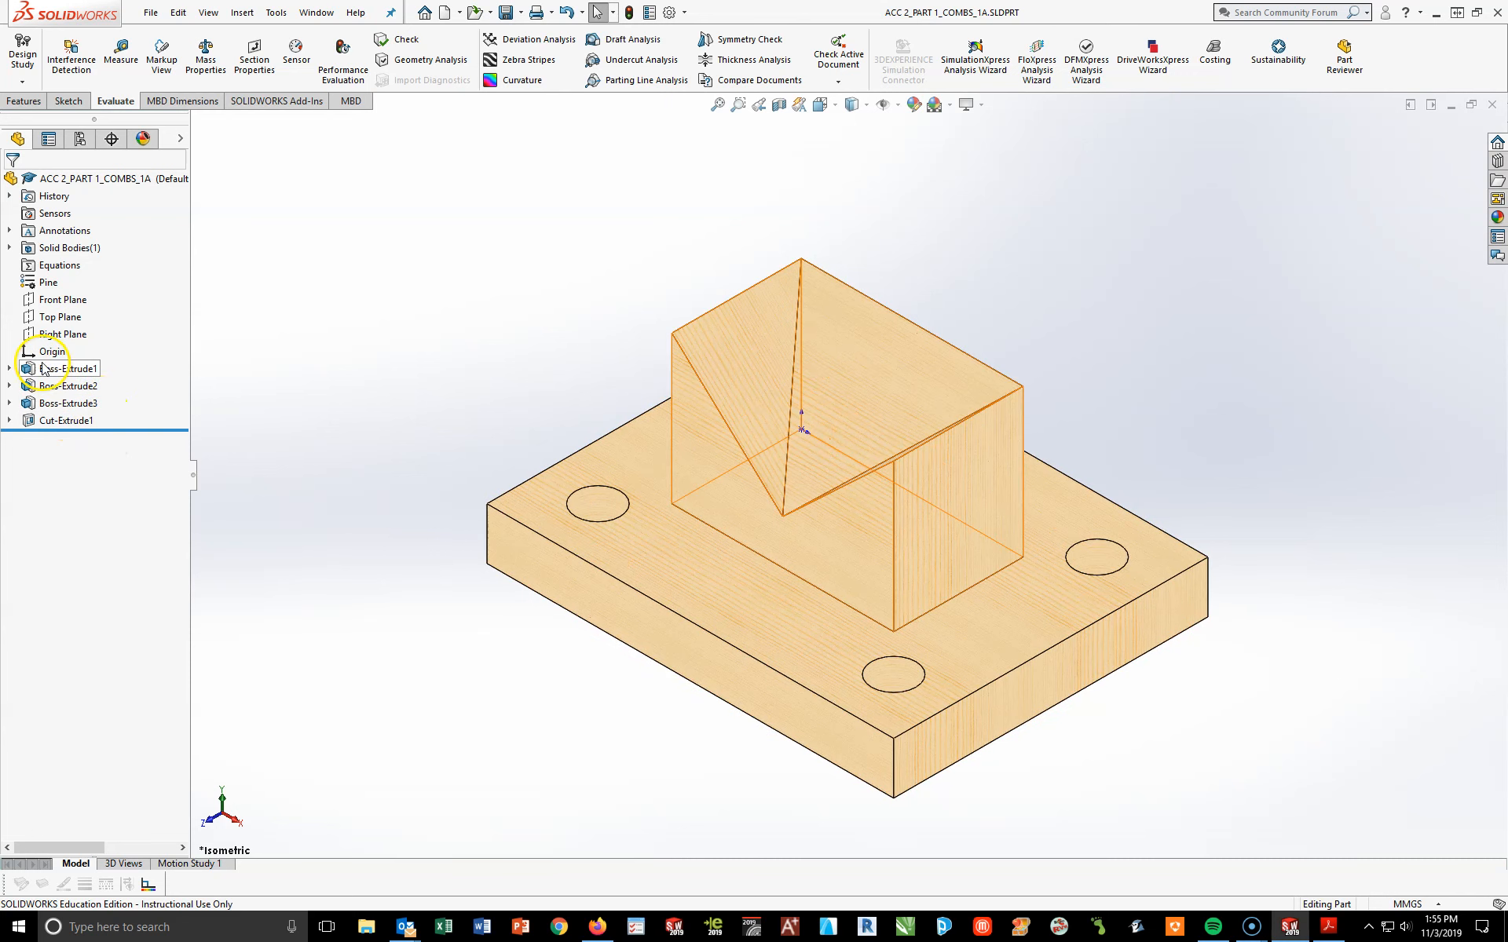
pyautogui.click(96, 369)
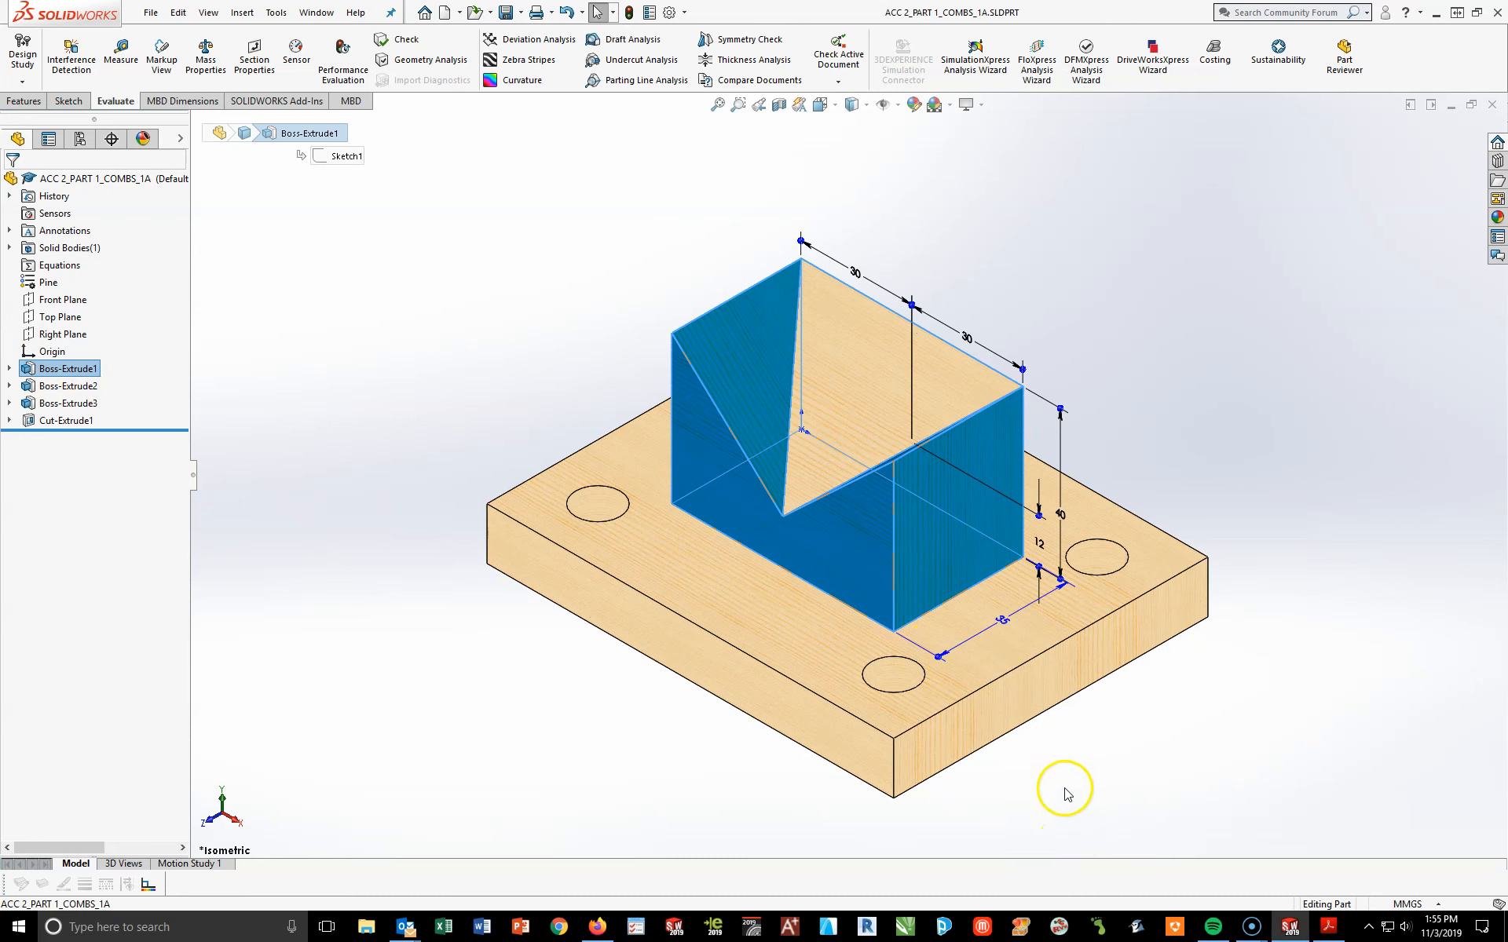
pyautogui.scroll(-2, 970, 468)
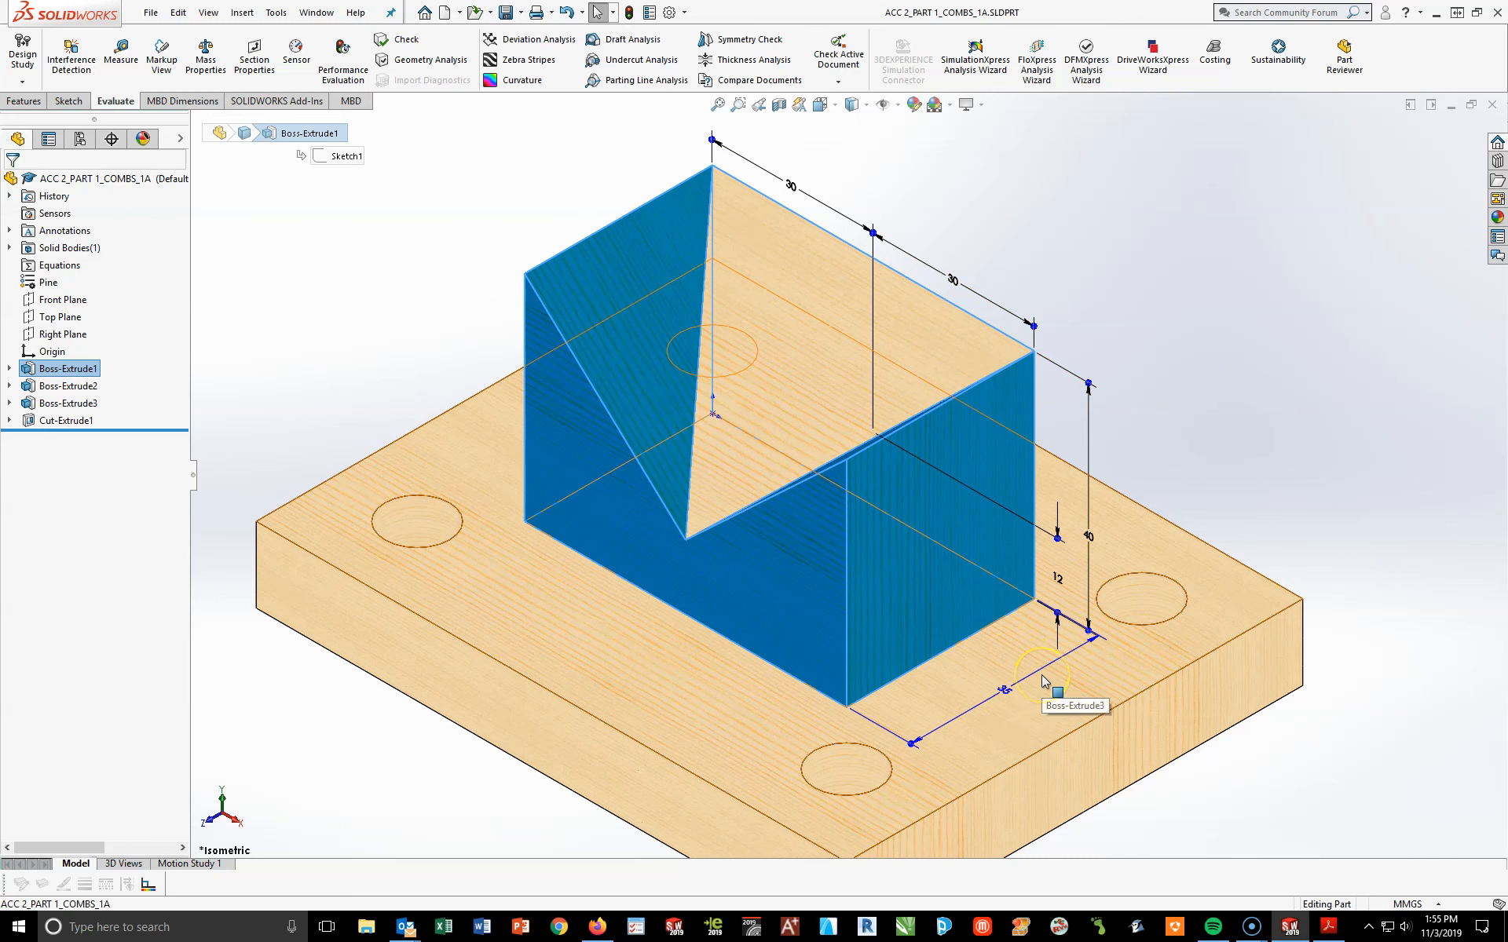
pyautogui.click(1089, 712)
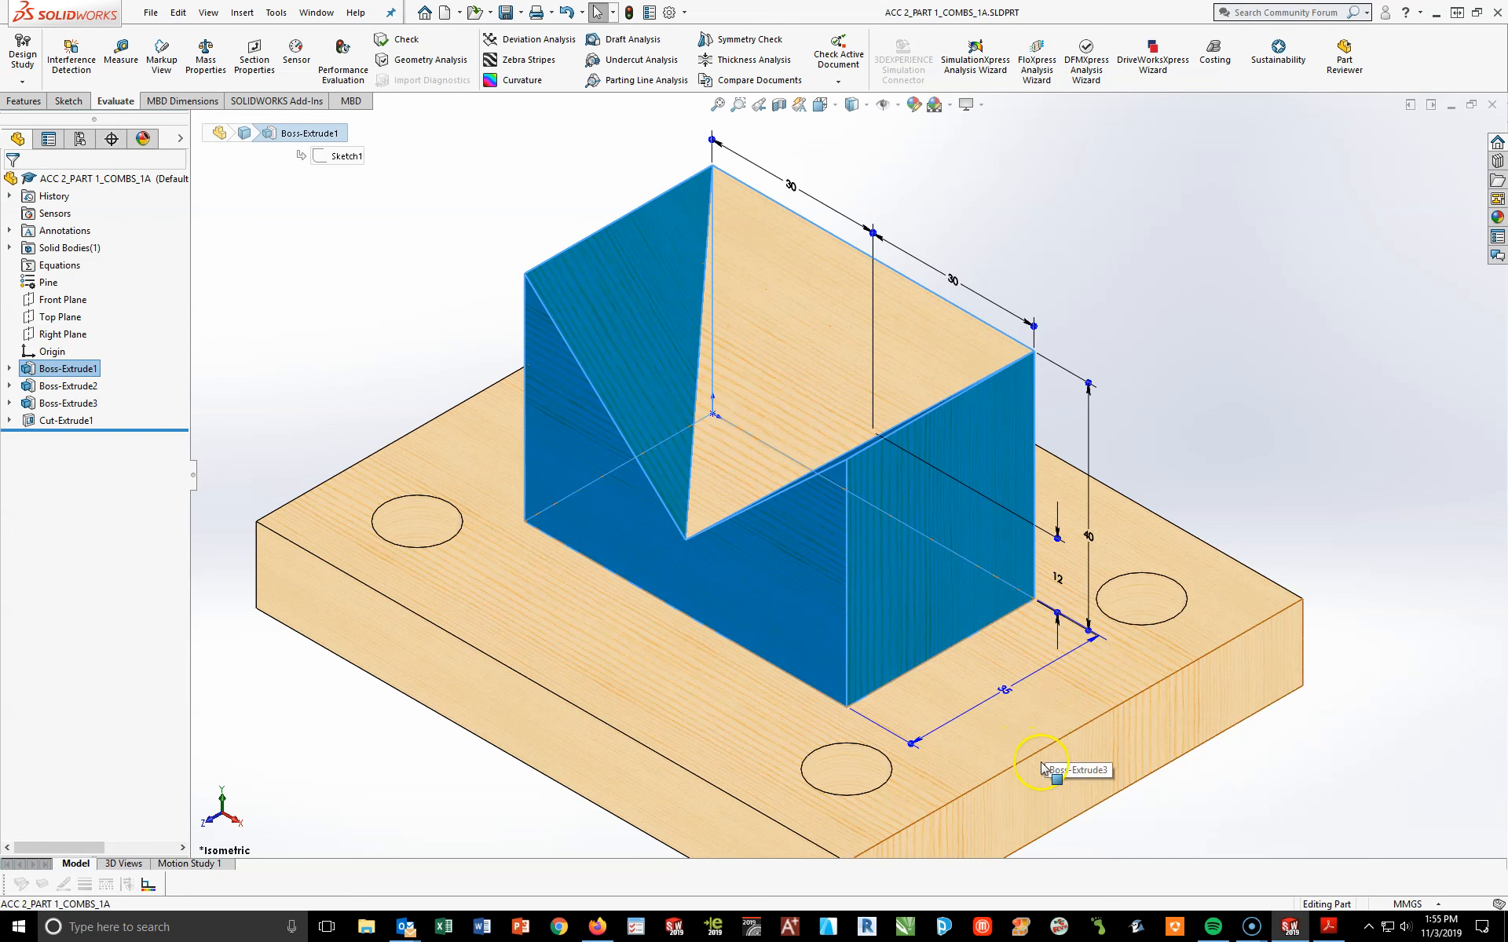
# Set both half-width dimensions along the V-topped block's upper edge to 60 mm
pyautogui.doubleClick(792, 187)
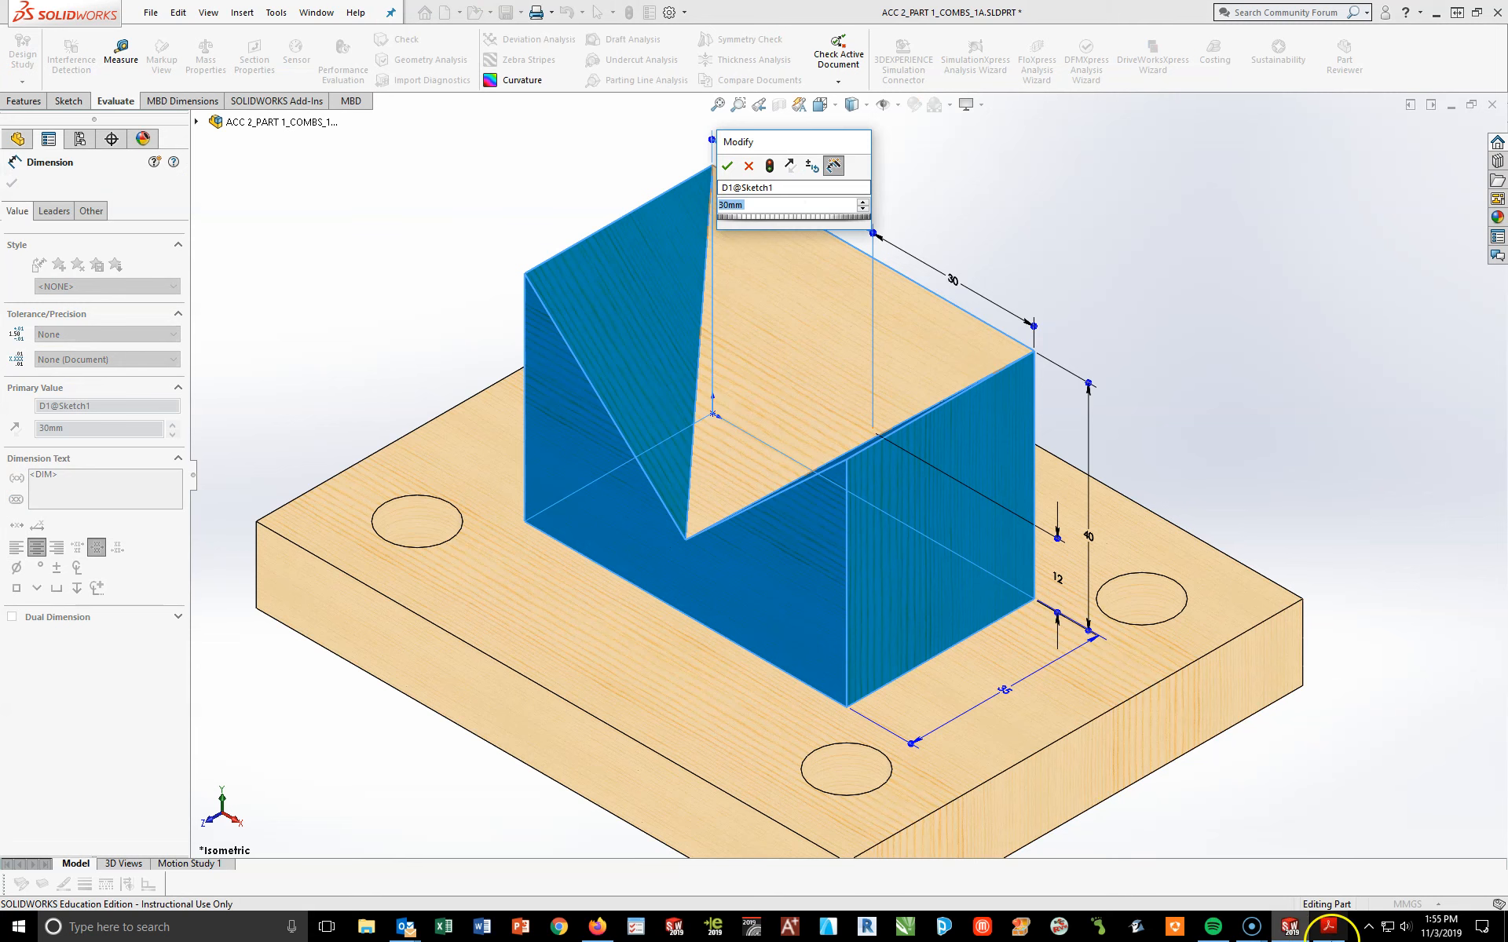
pyautogui.click(1327, 928)
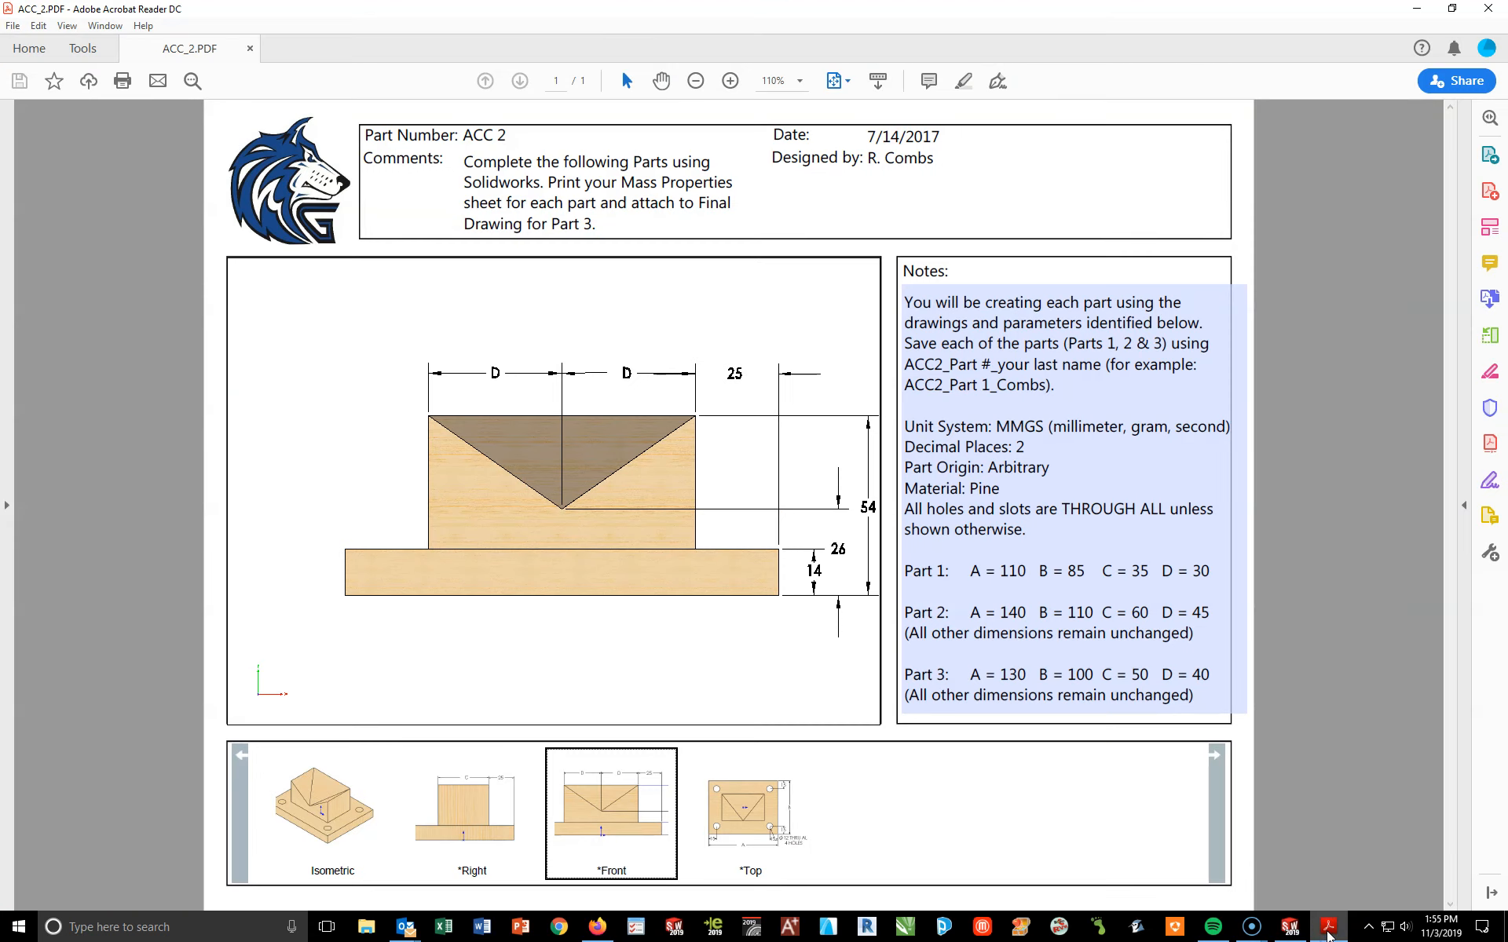
pyautogui.click(1327, 929)
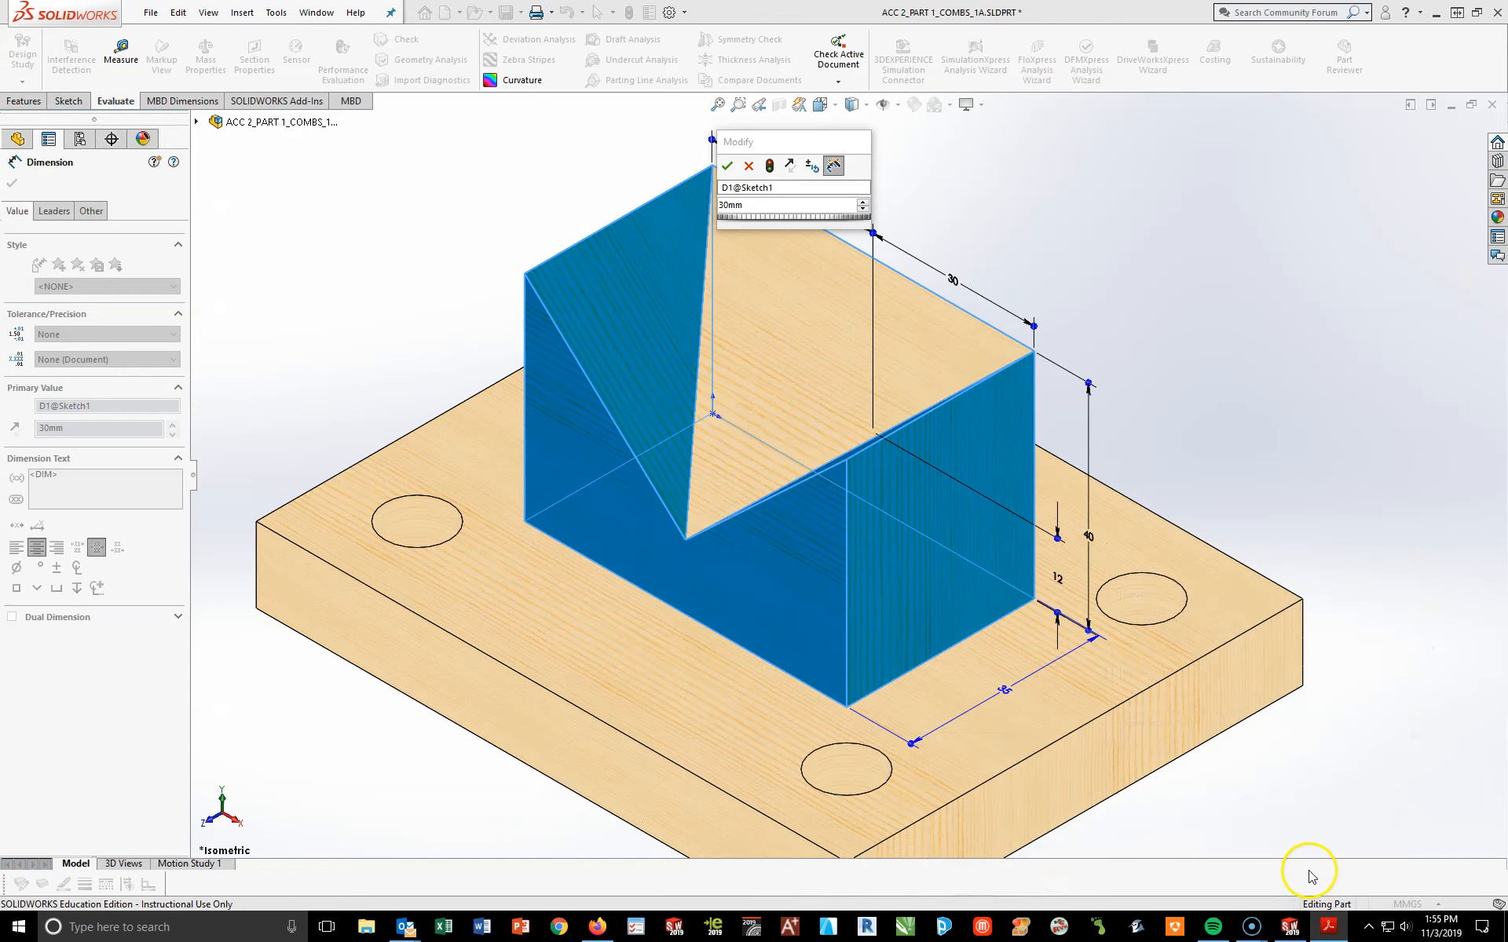
pyautogui.moveTo(749, 207); pyautogui.dragTo(721, 205)
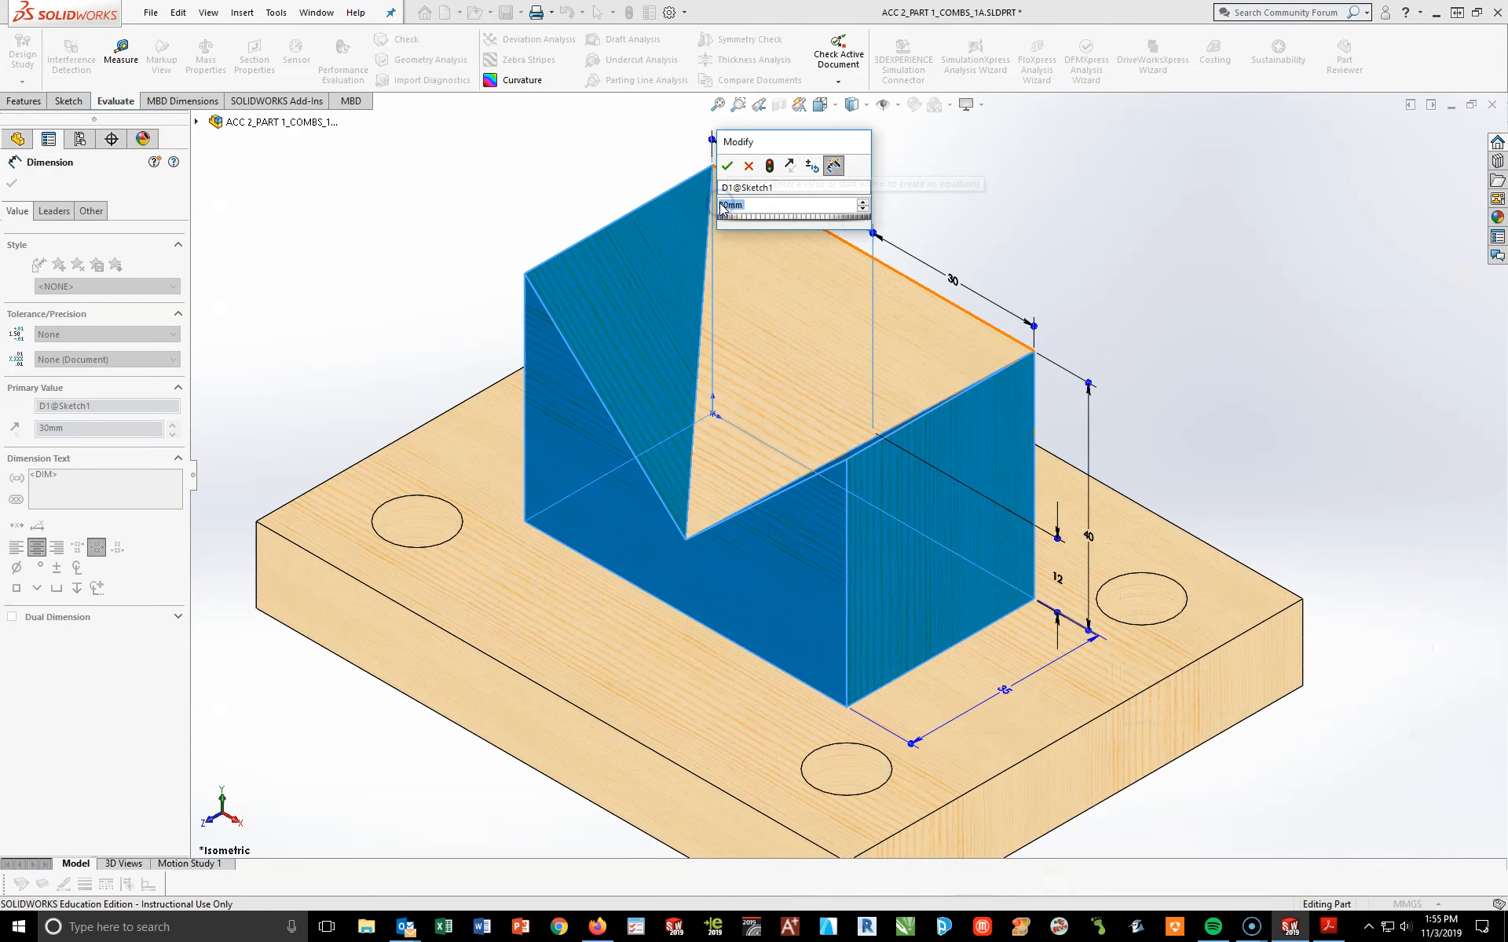
pyautogui.write('60')
pyautogui.press('Return')
pyautogui.click(943, 297)
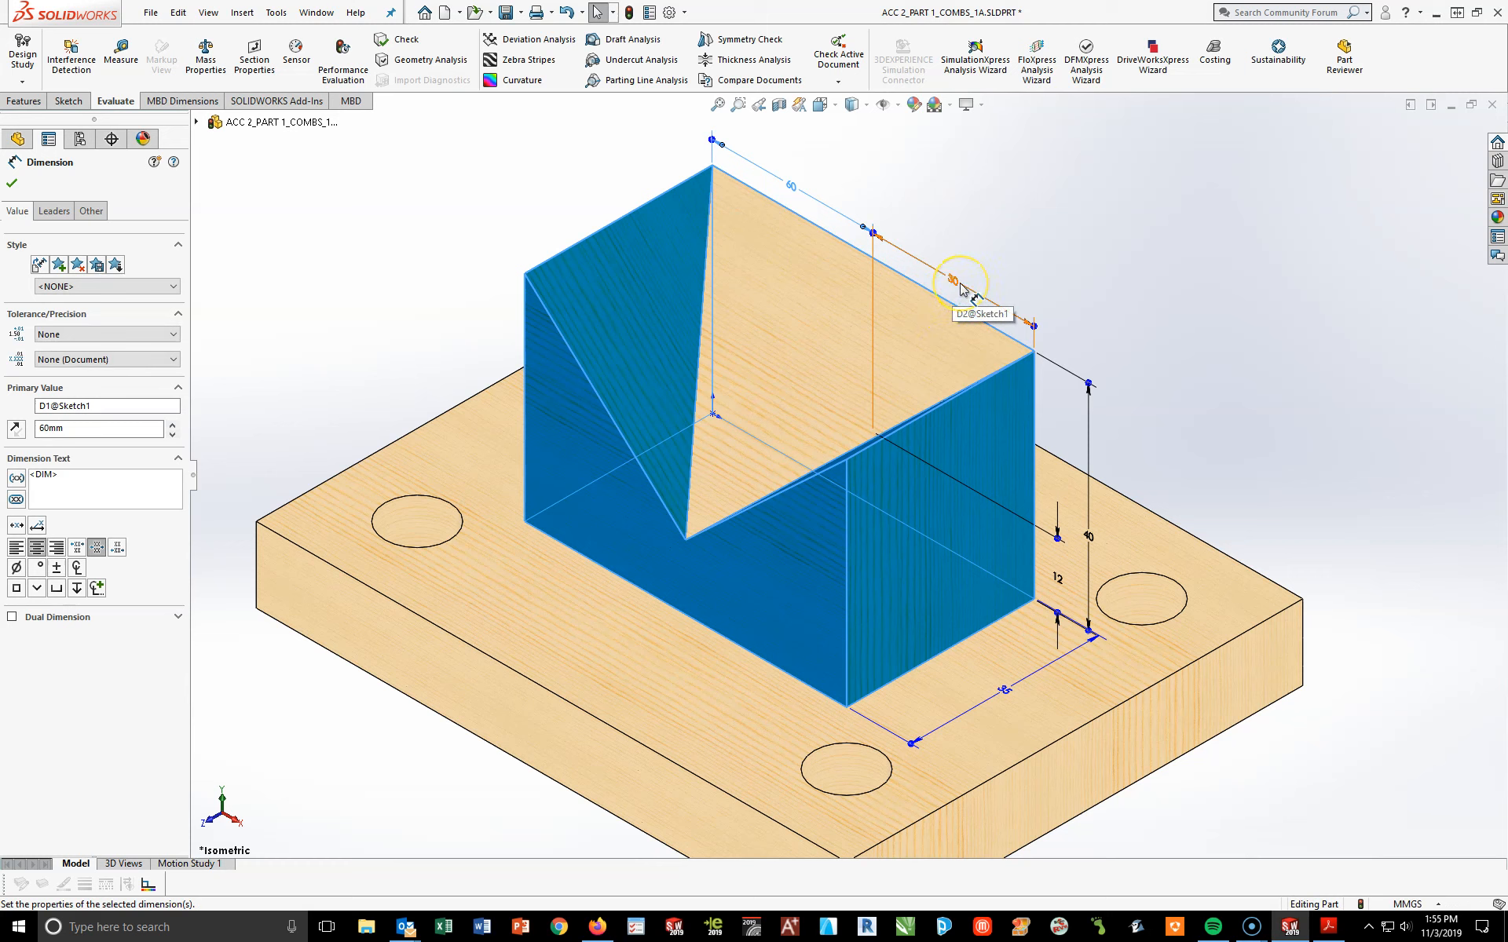
pyautogui.doubleClick(955, 289)
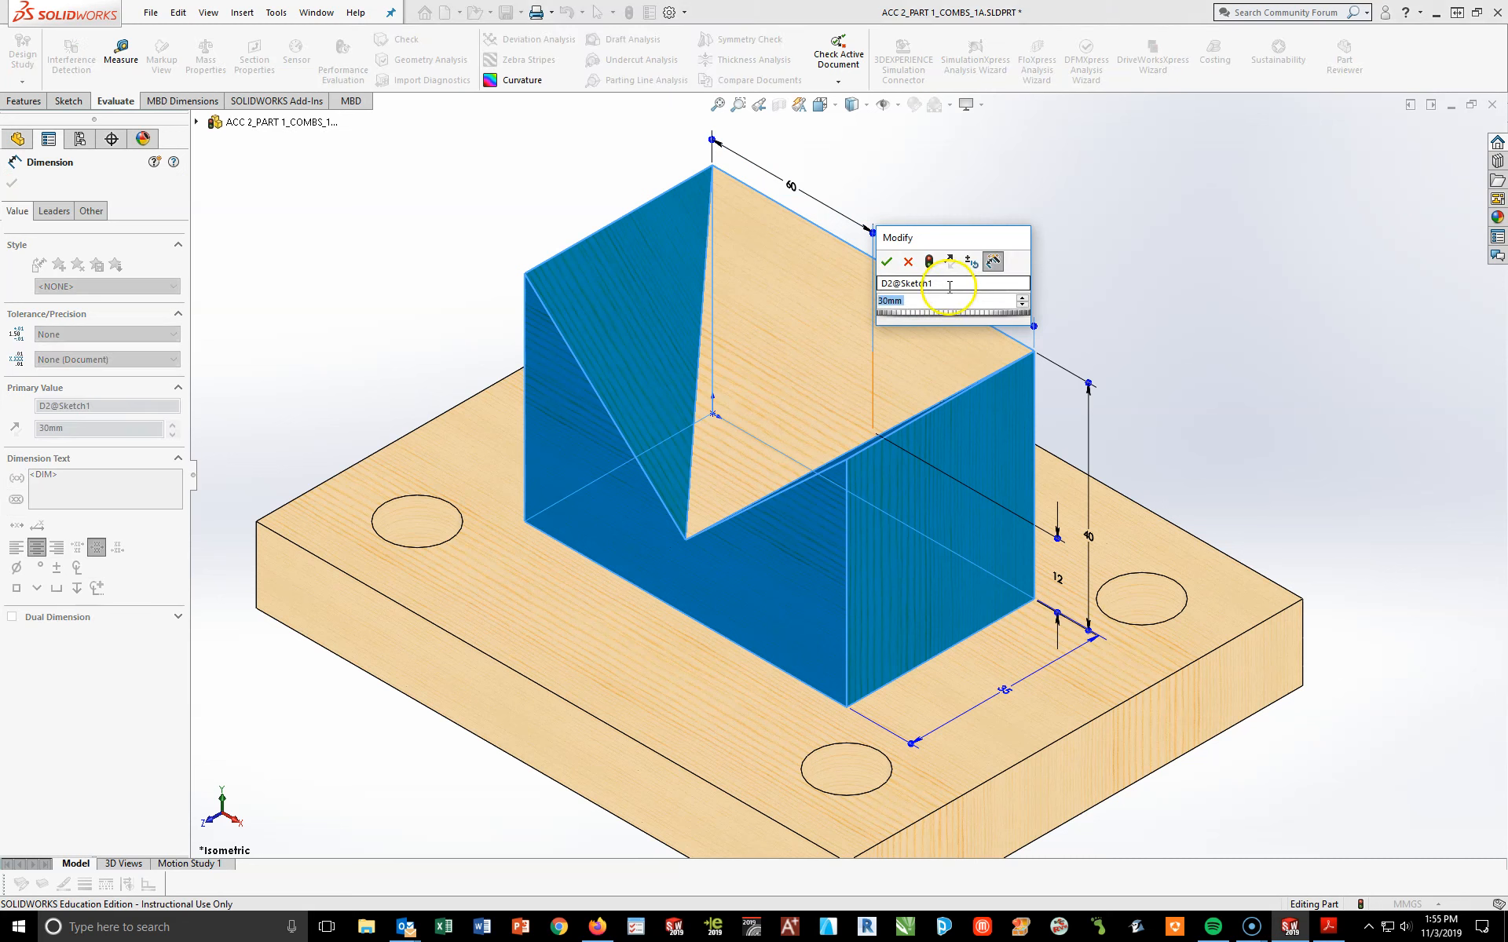
pyautogui.write('60')
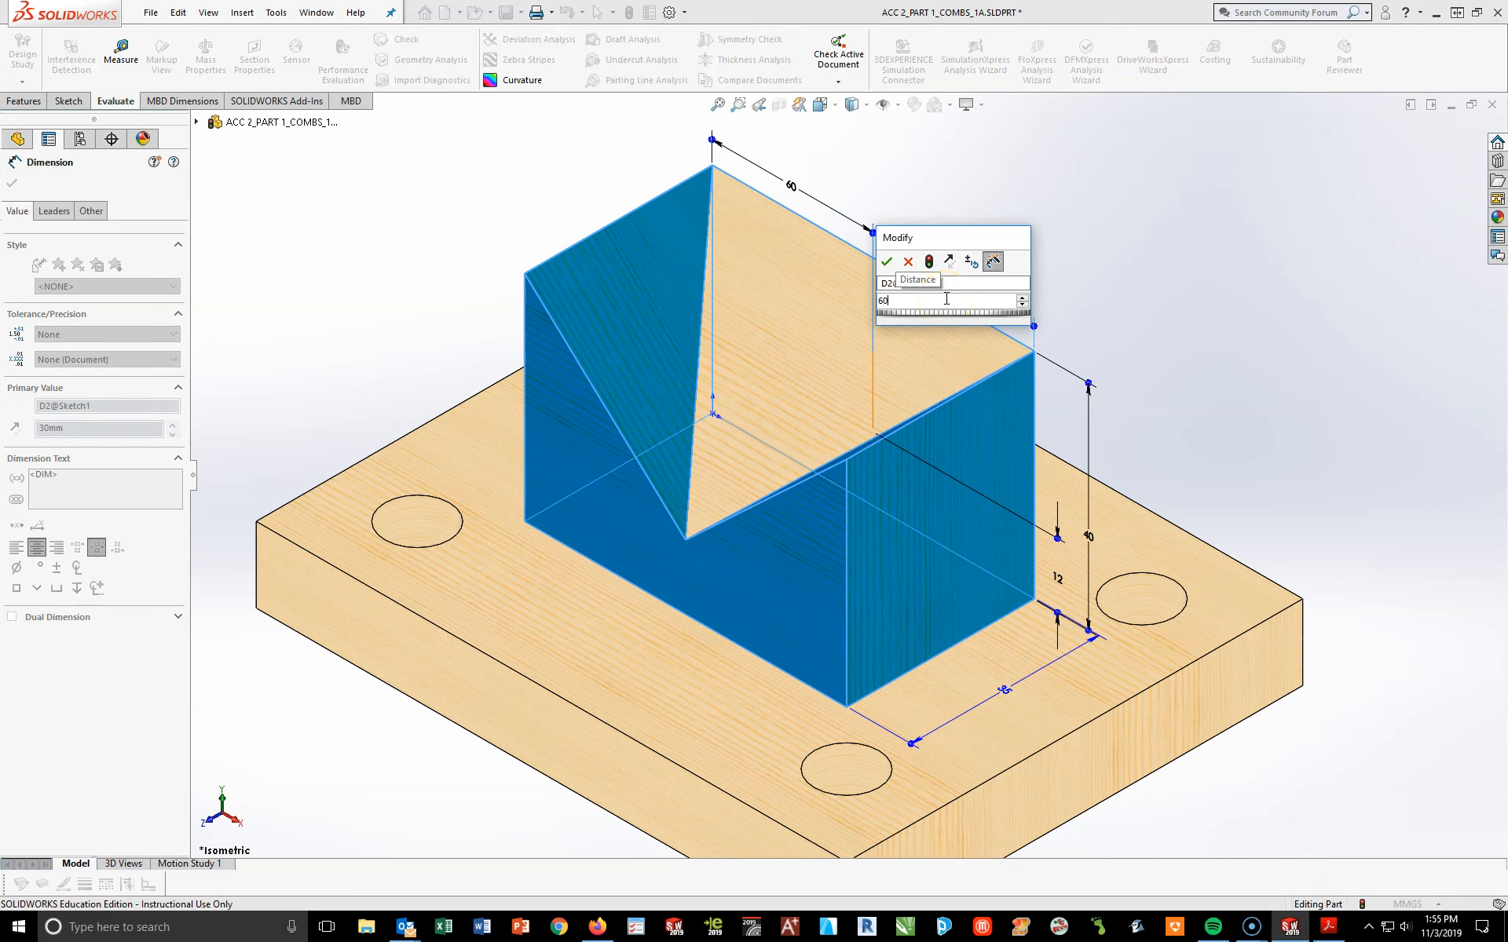
pyautogui.press('Return')
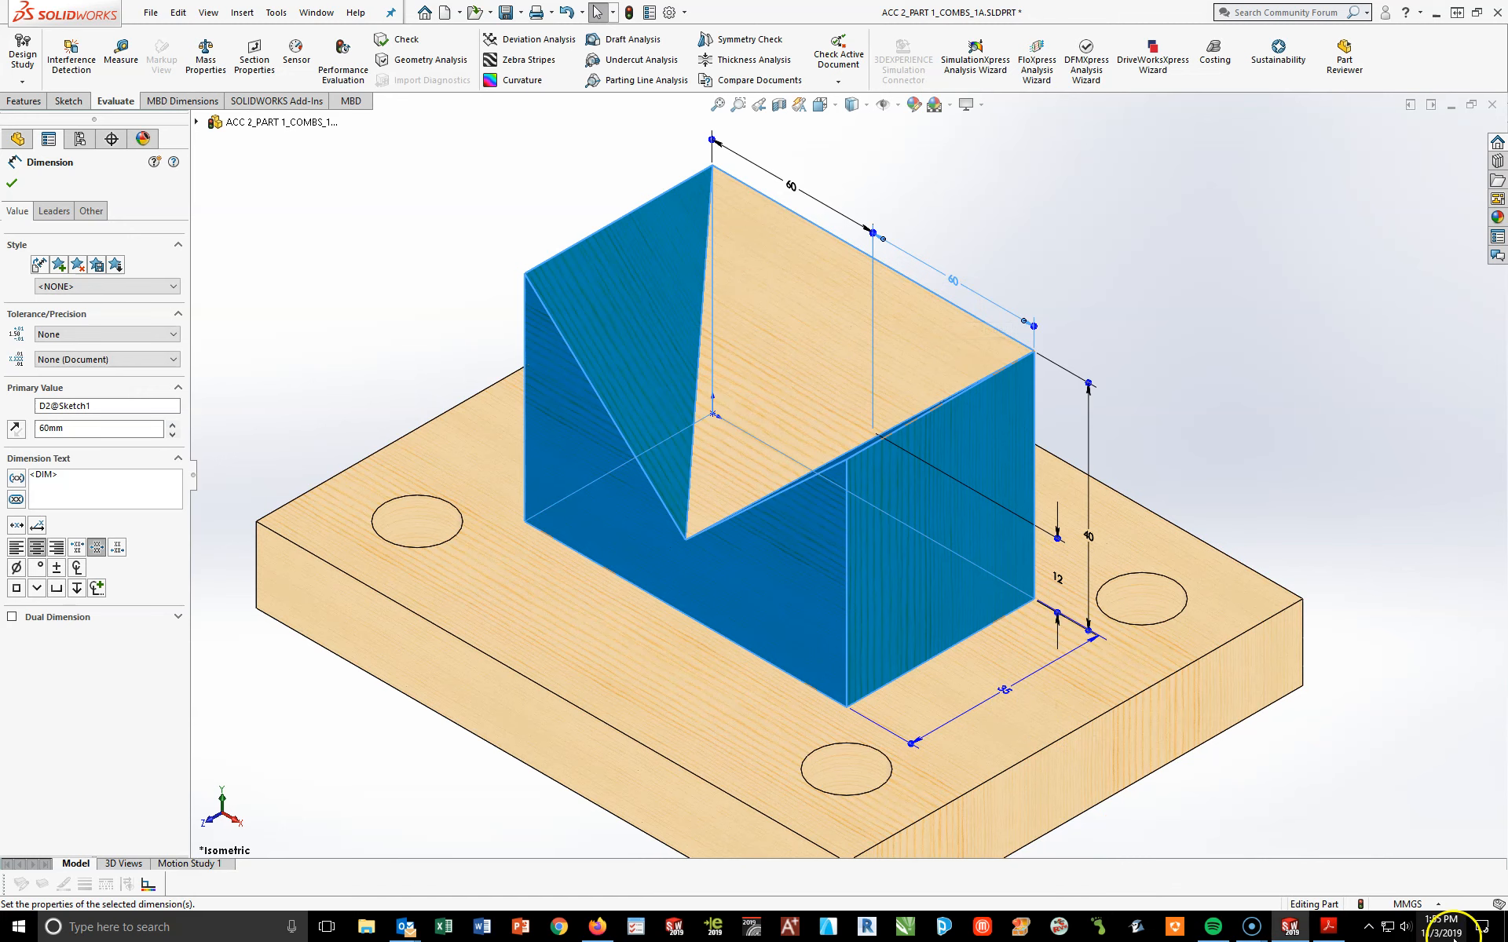
# Check dimension D for Part 2 in the assignment PDF, set both half-widths of the V-topped block to 45 mm and rebuild
pyautogui.click(1329, 928)
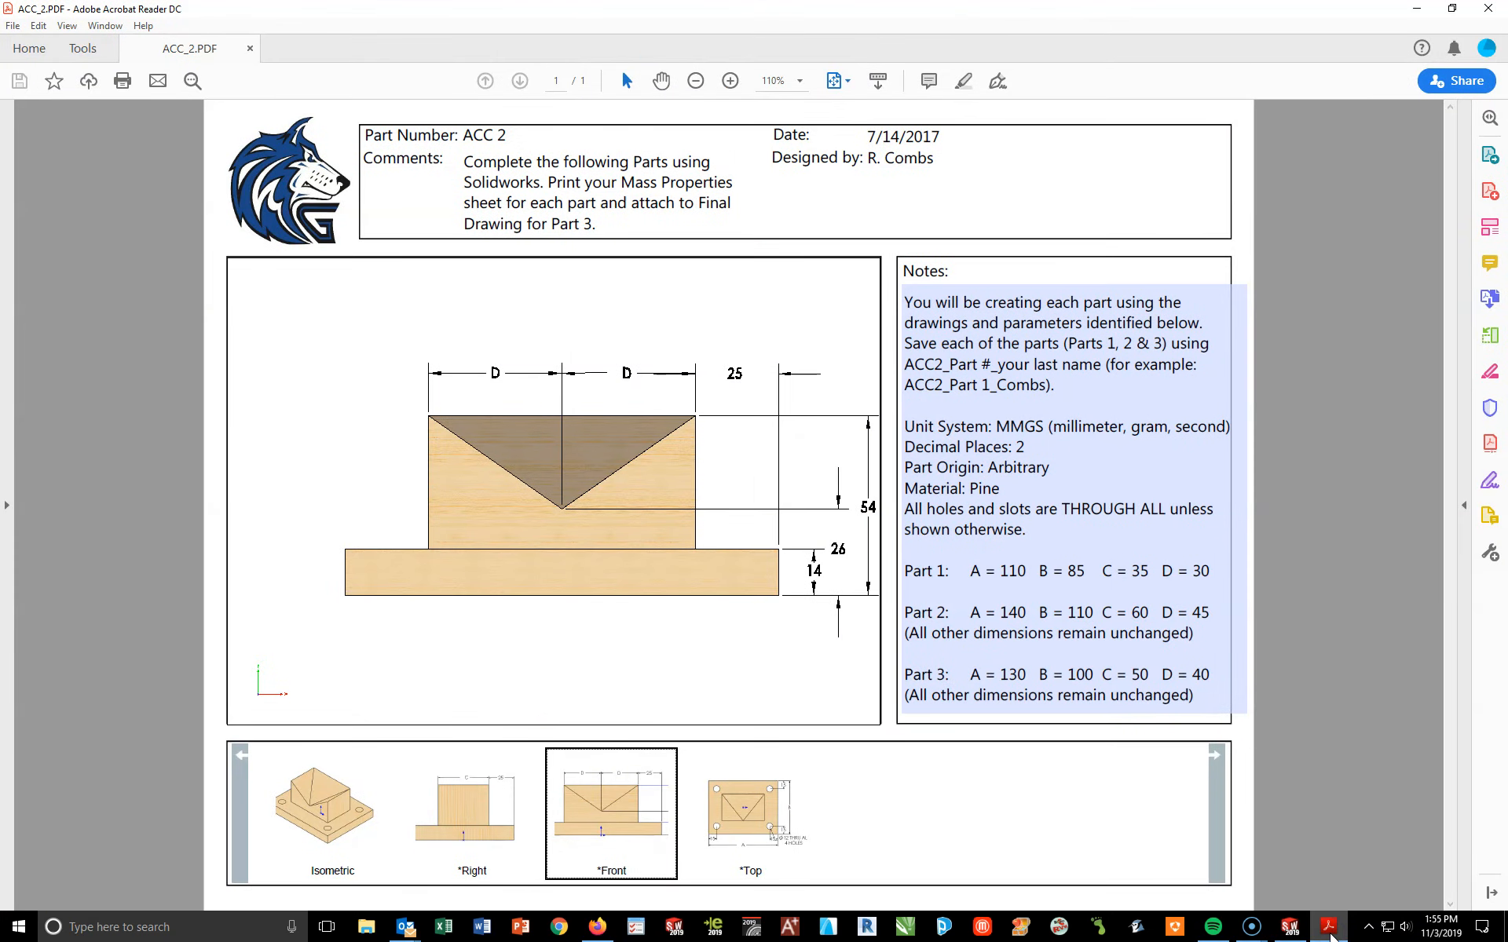
pyautogui.click(1328, 929)
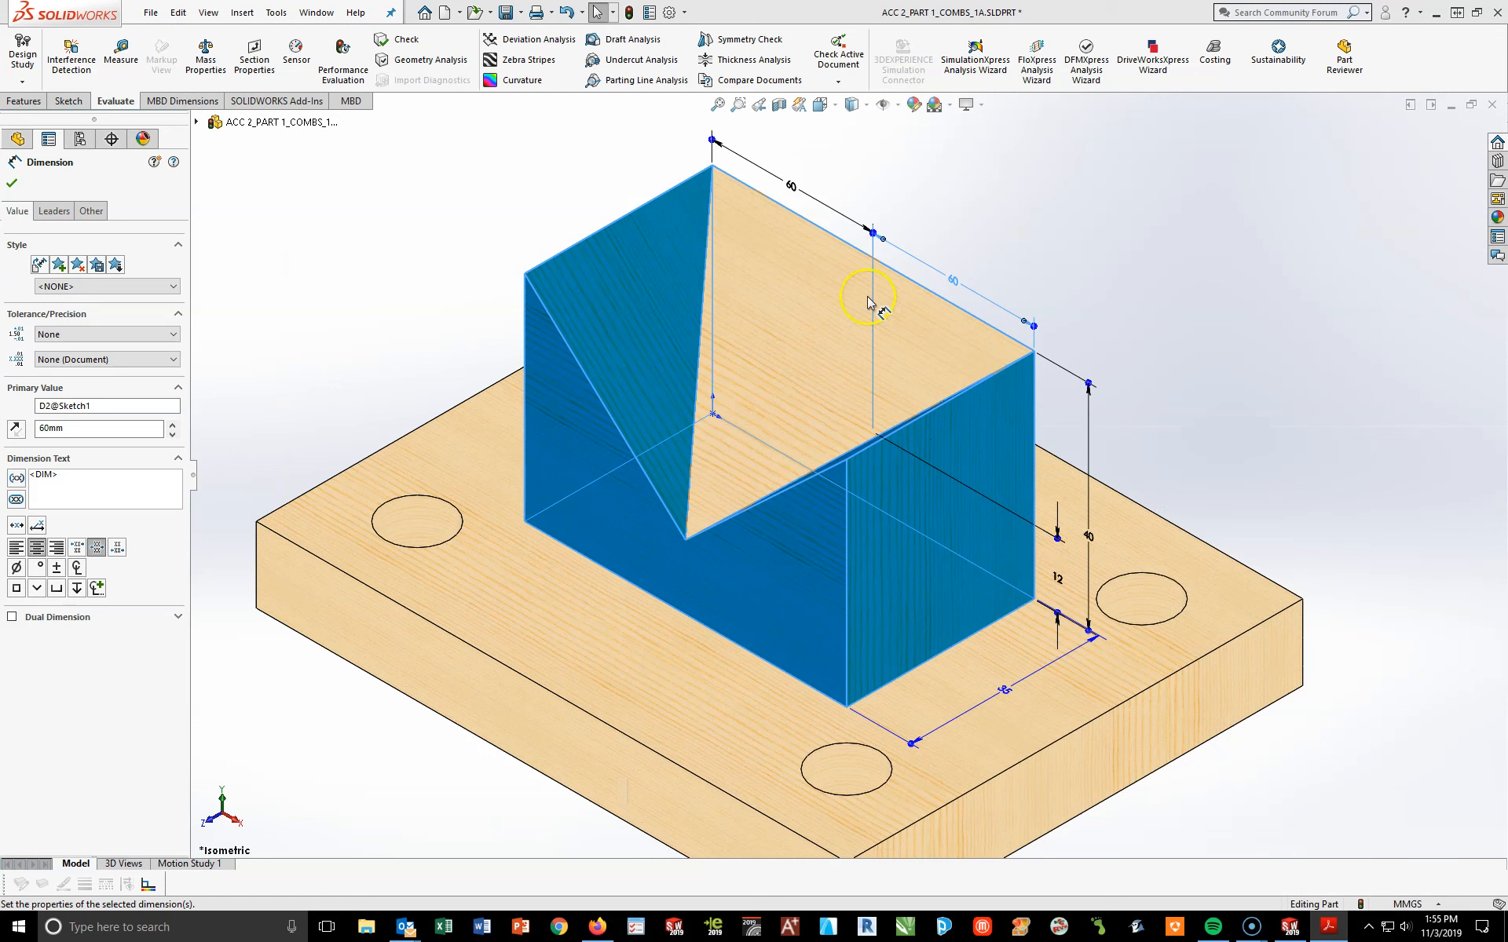
pyautogui.doubleClick(849, 236)
pyautogui.write('45')
pyautogui.press('Return')
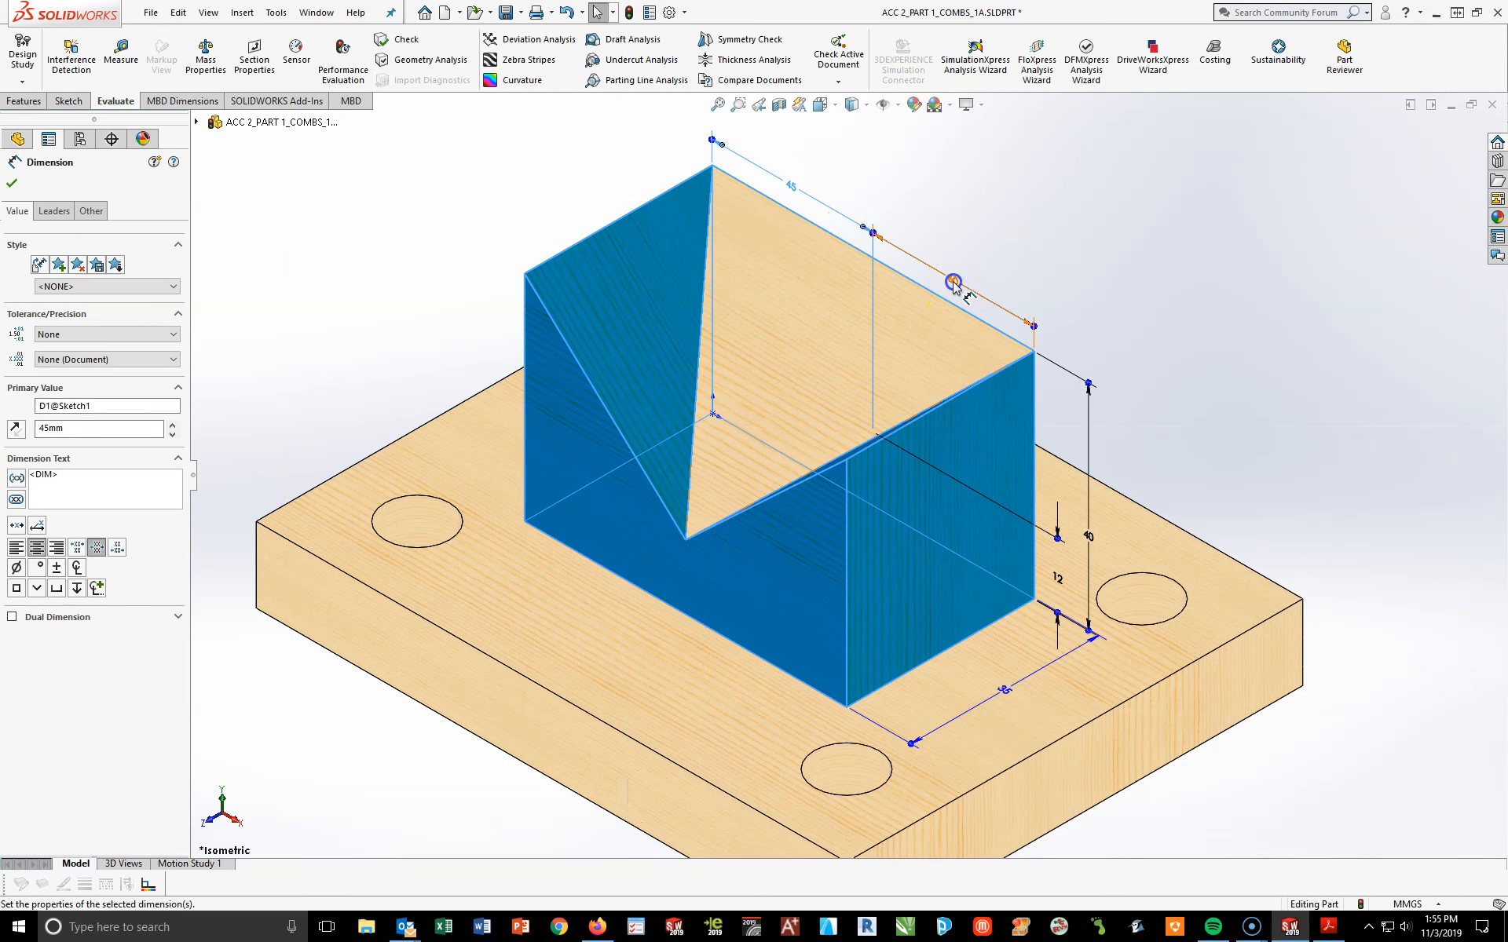
pyautogui.doubleClick(954, 282)
pyautogui.write('45')
pyautogui.press('Return')
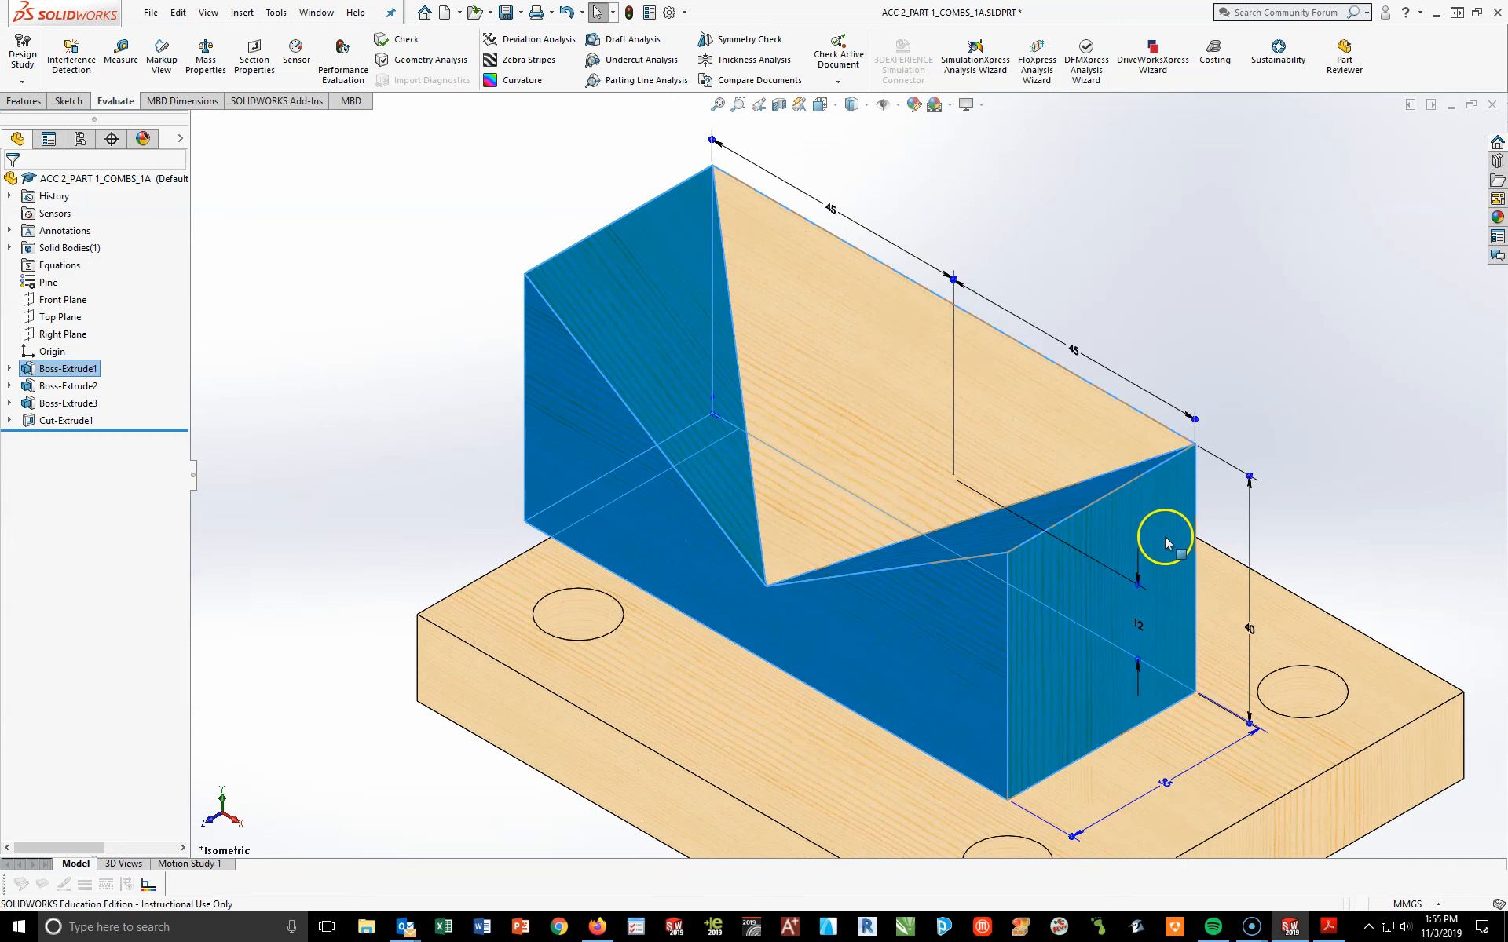
# Set the extrusion depth of the V-topped block to 60 mm
pyautogui.scroll(1, 1165, 544)
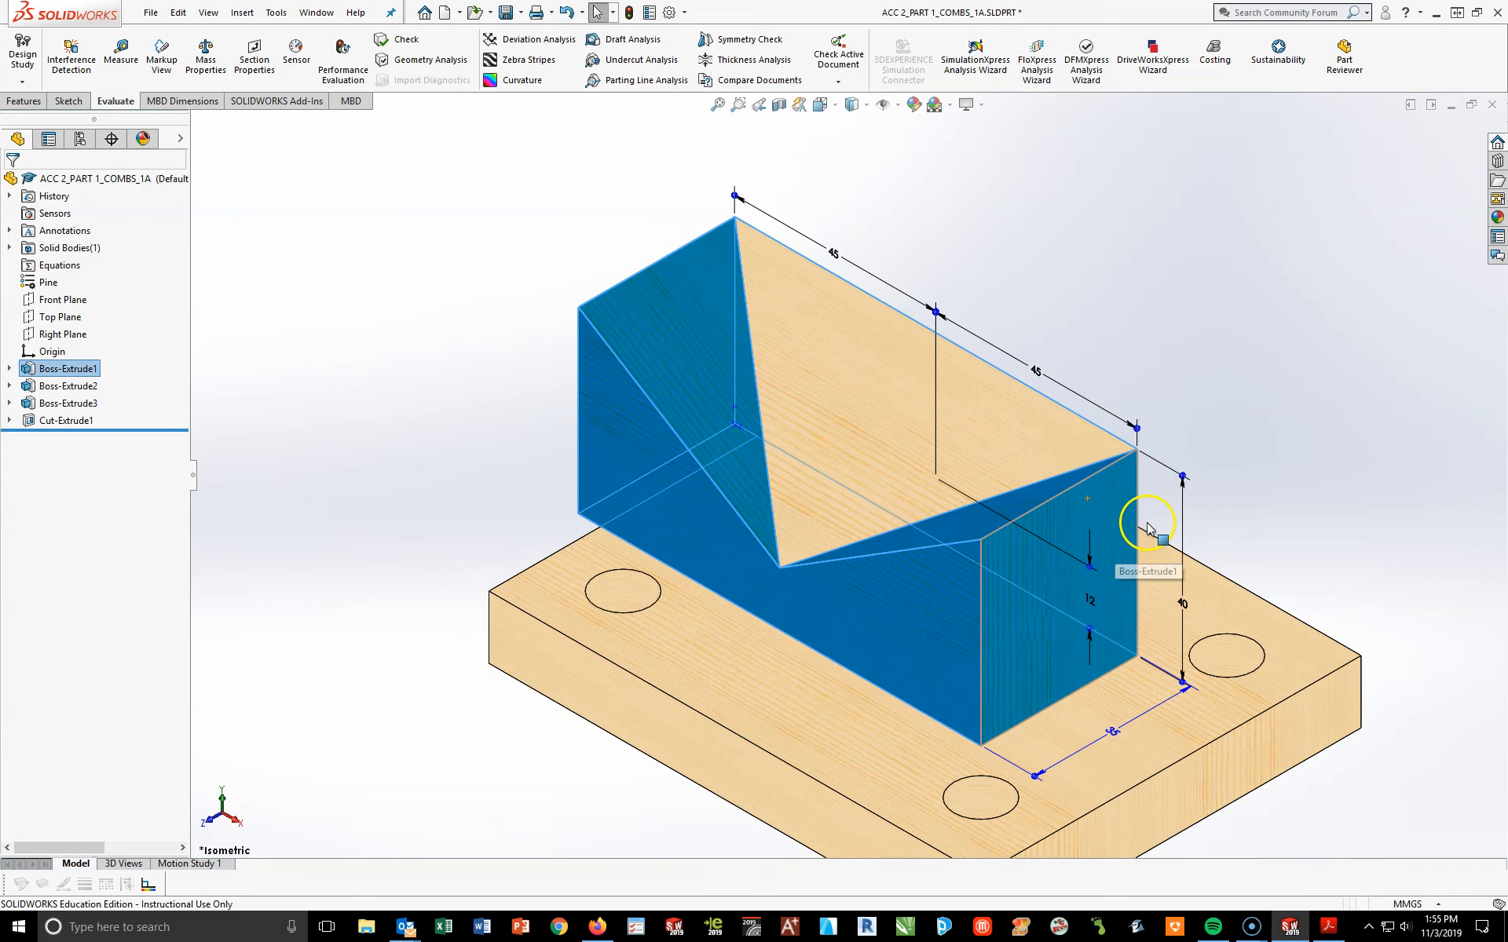
pyautogui.doubleClick(1114, 734)
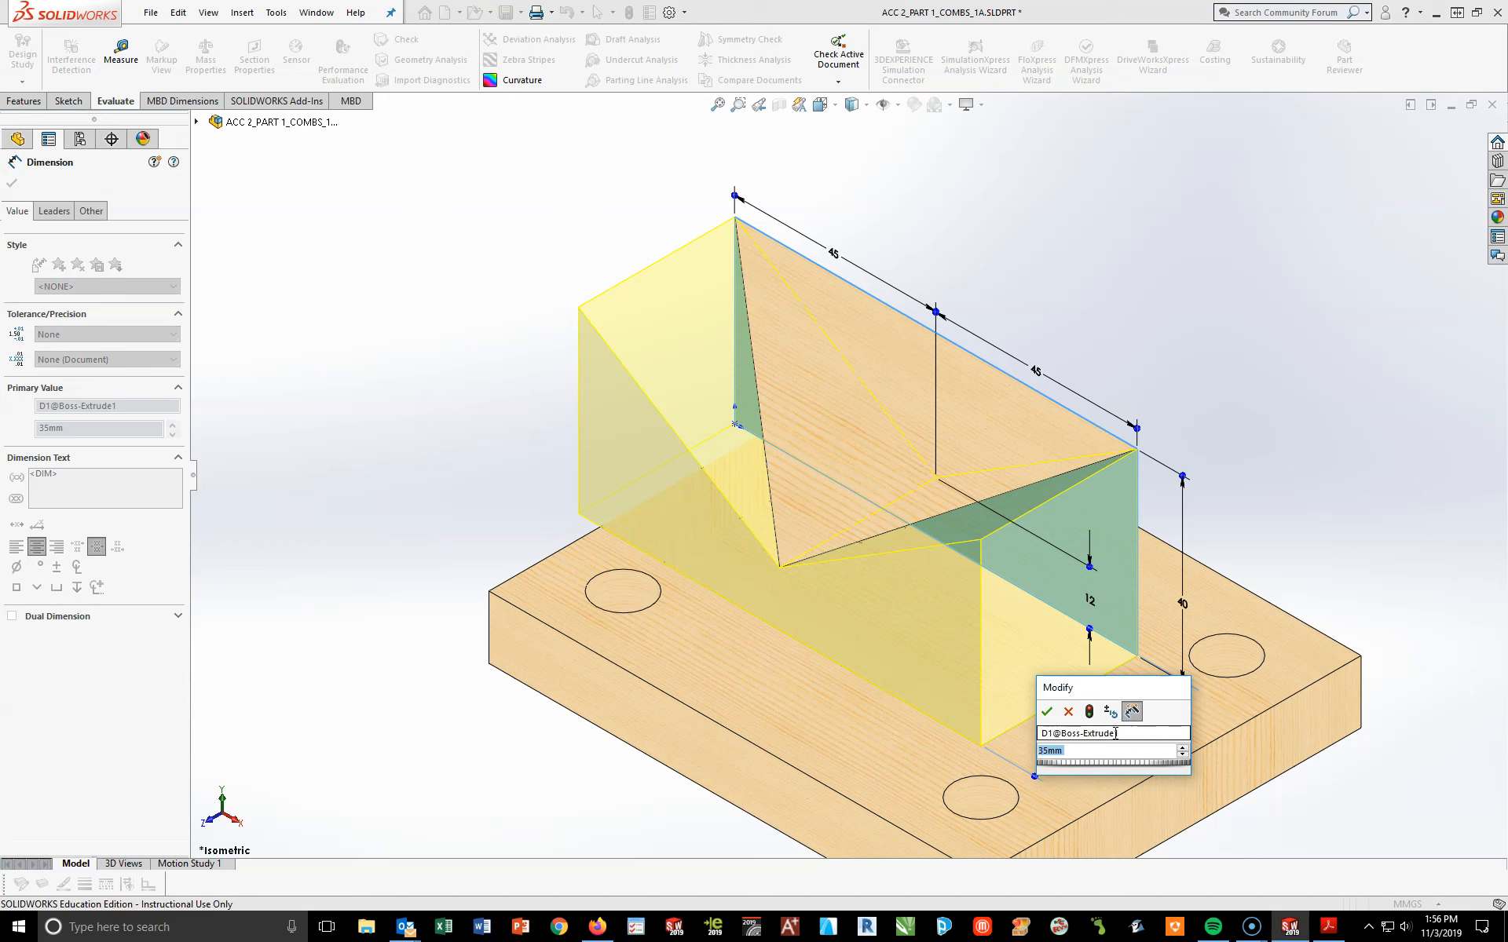
pyautogui.write('60')
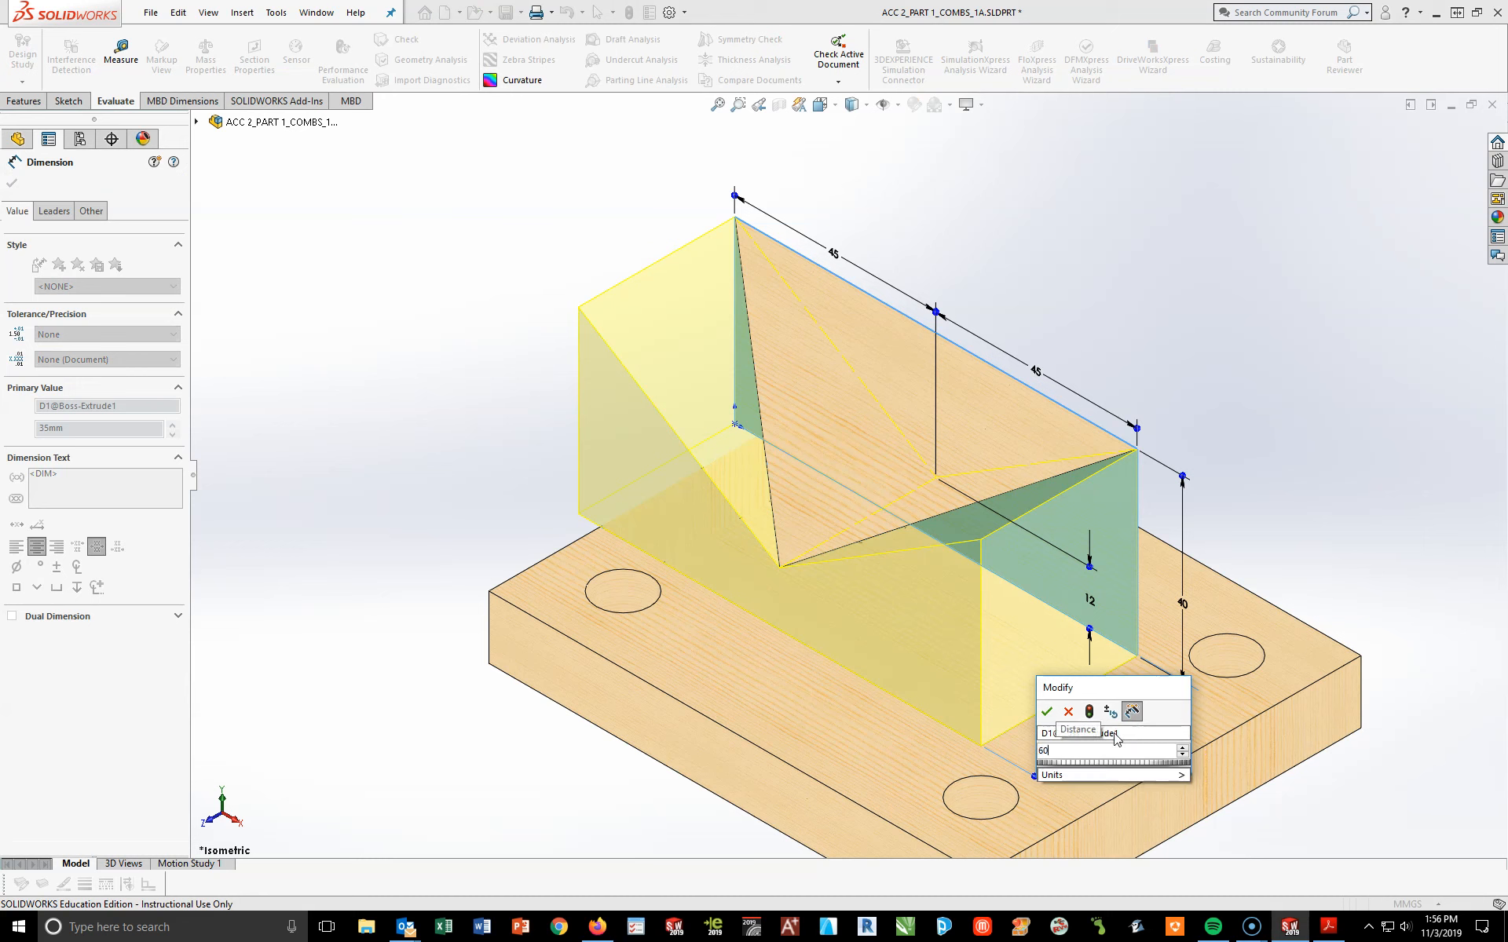
pyautogui.press('Return')
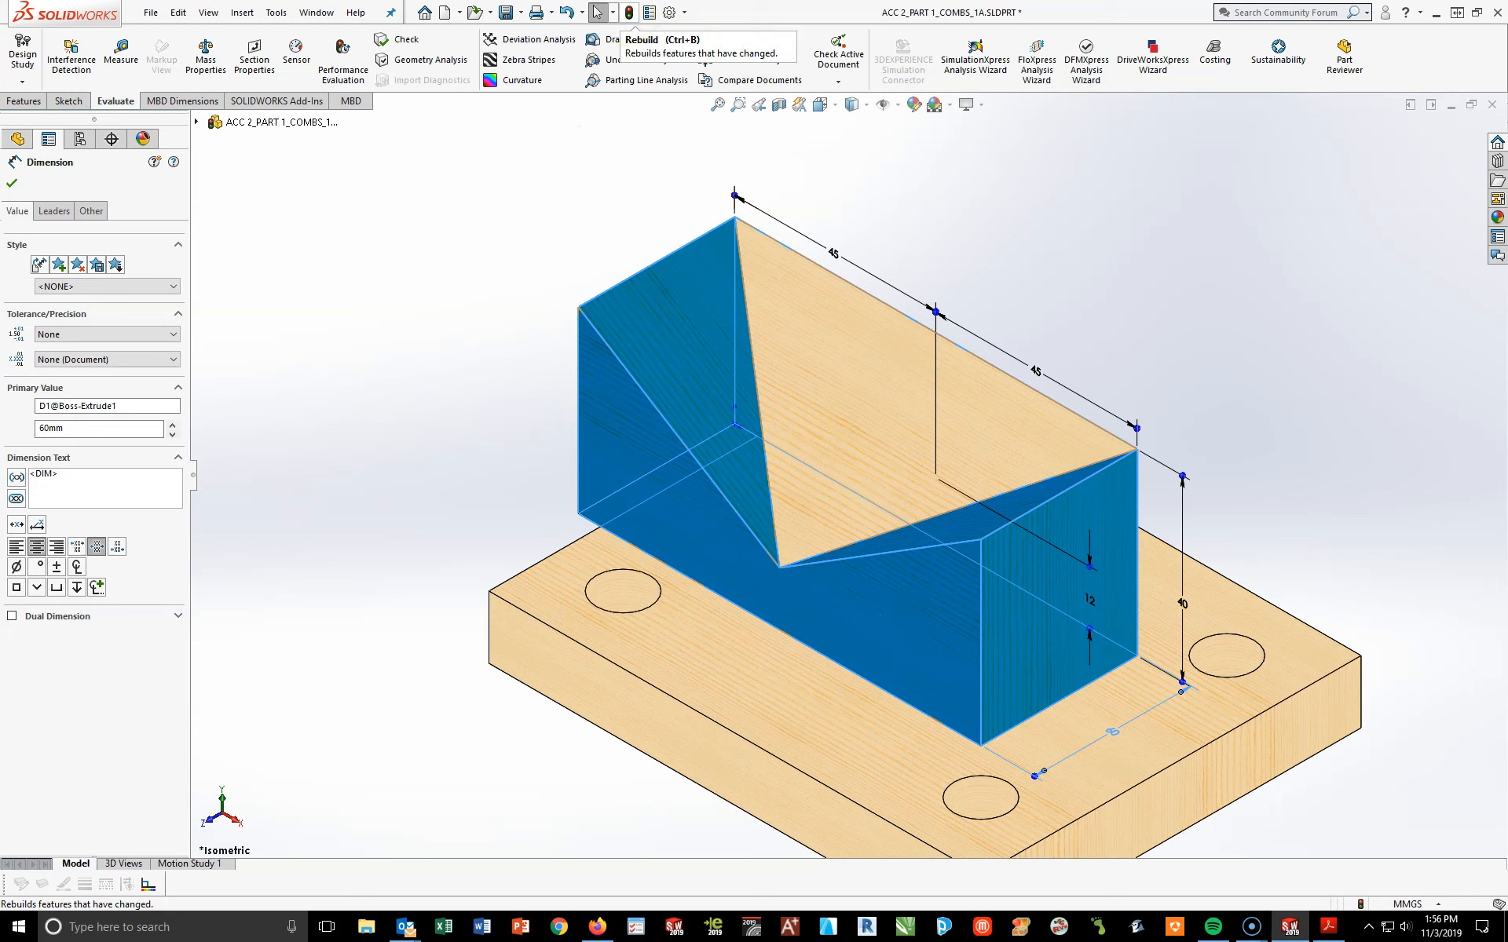
# Rebuild the part to apply the edited dimensions of the upper block
pyautogui.click(629, 13)
pyautogui.click(629, 14)
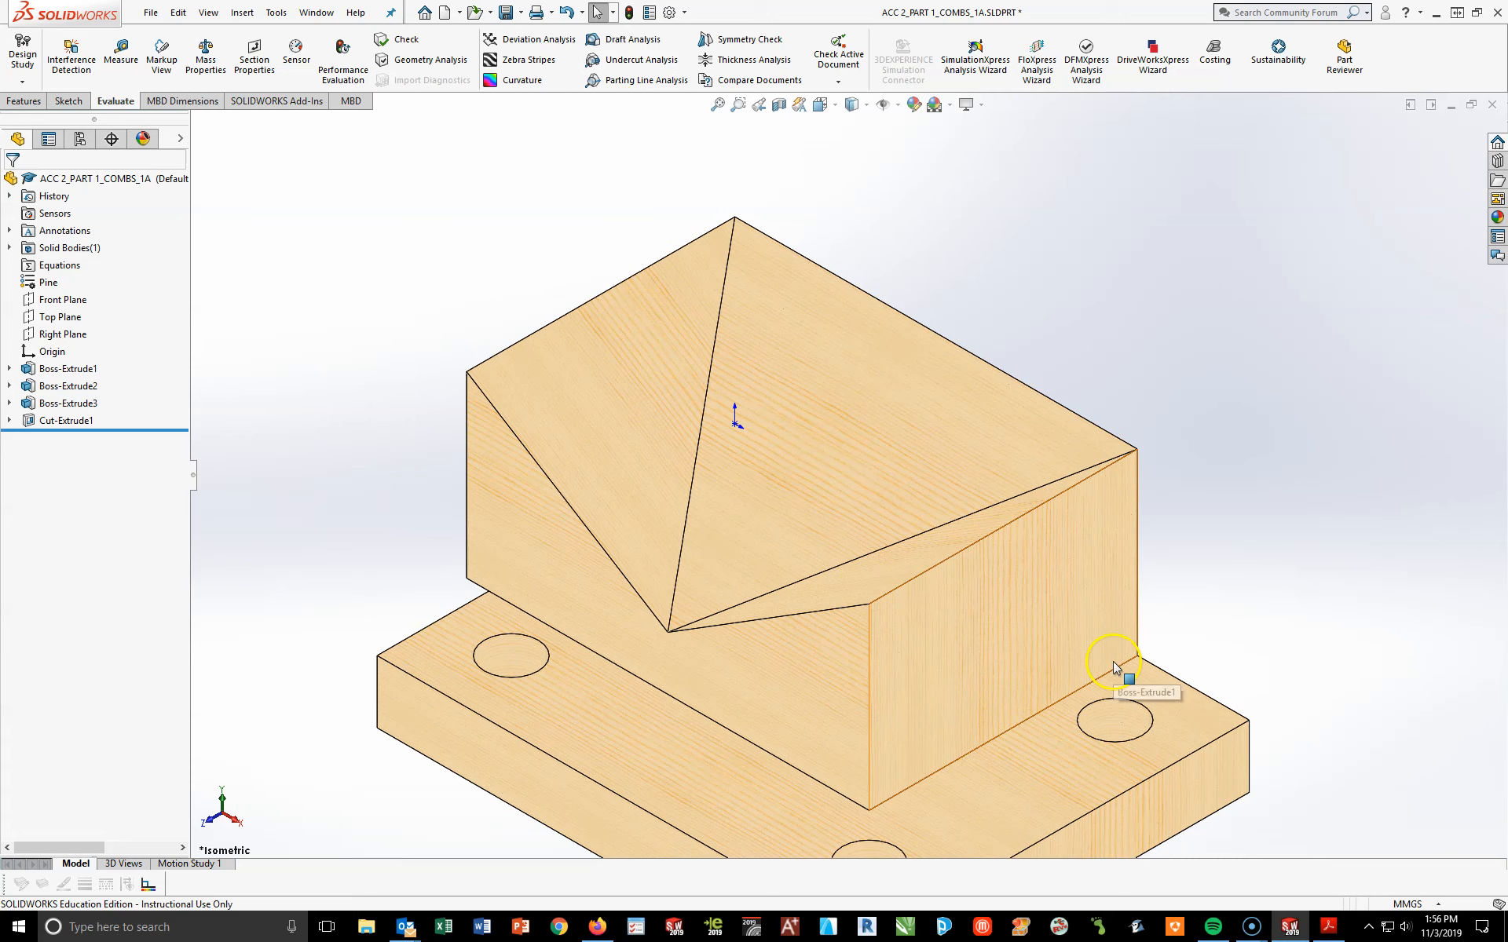
pyautogui.scroll(3, 1103, 691)
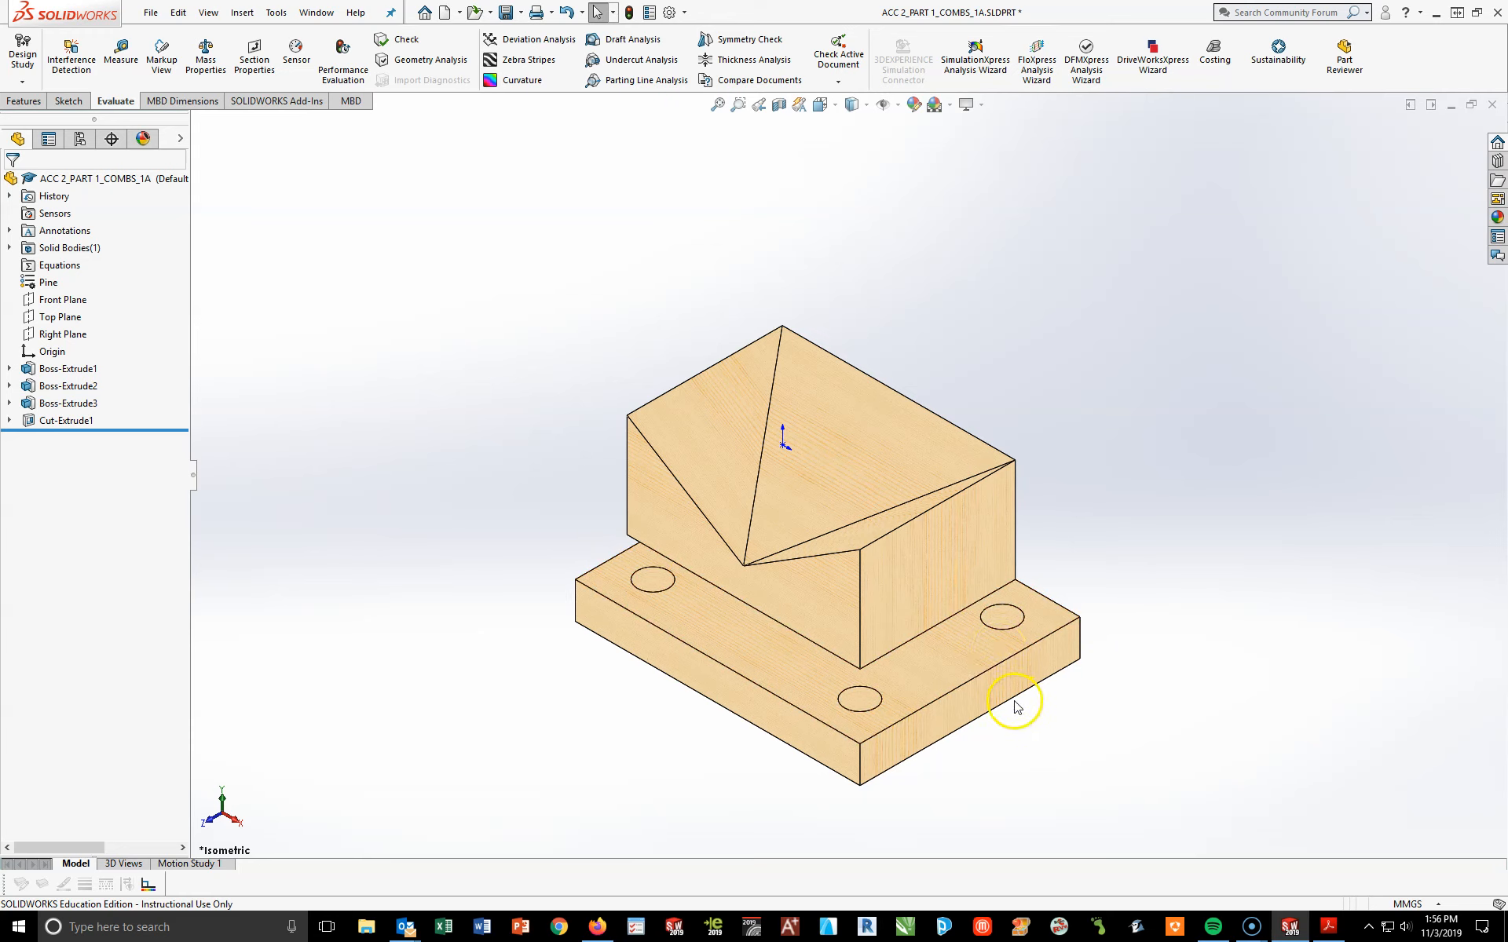
# Check the Part 2 parameters in the ACC_2.PDF drawing in Acrobat Reader and set the base plate's length to 140 mm in SOLIDWORKS
pyautogui.click(738, 637)
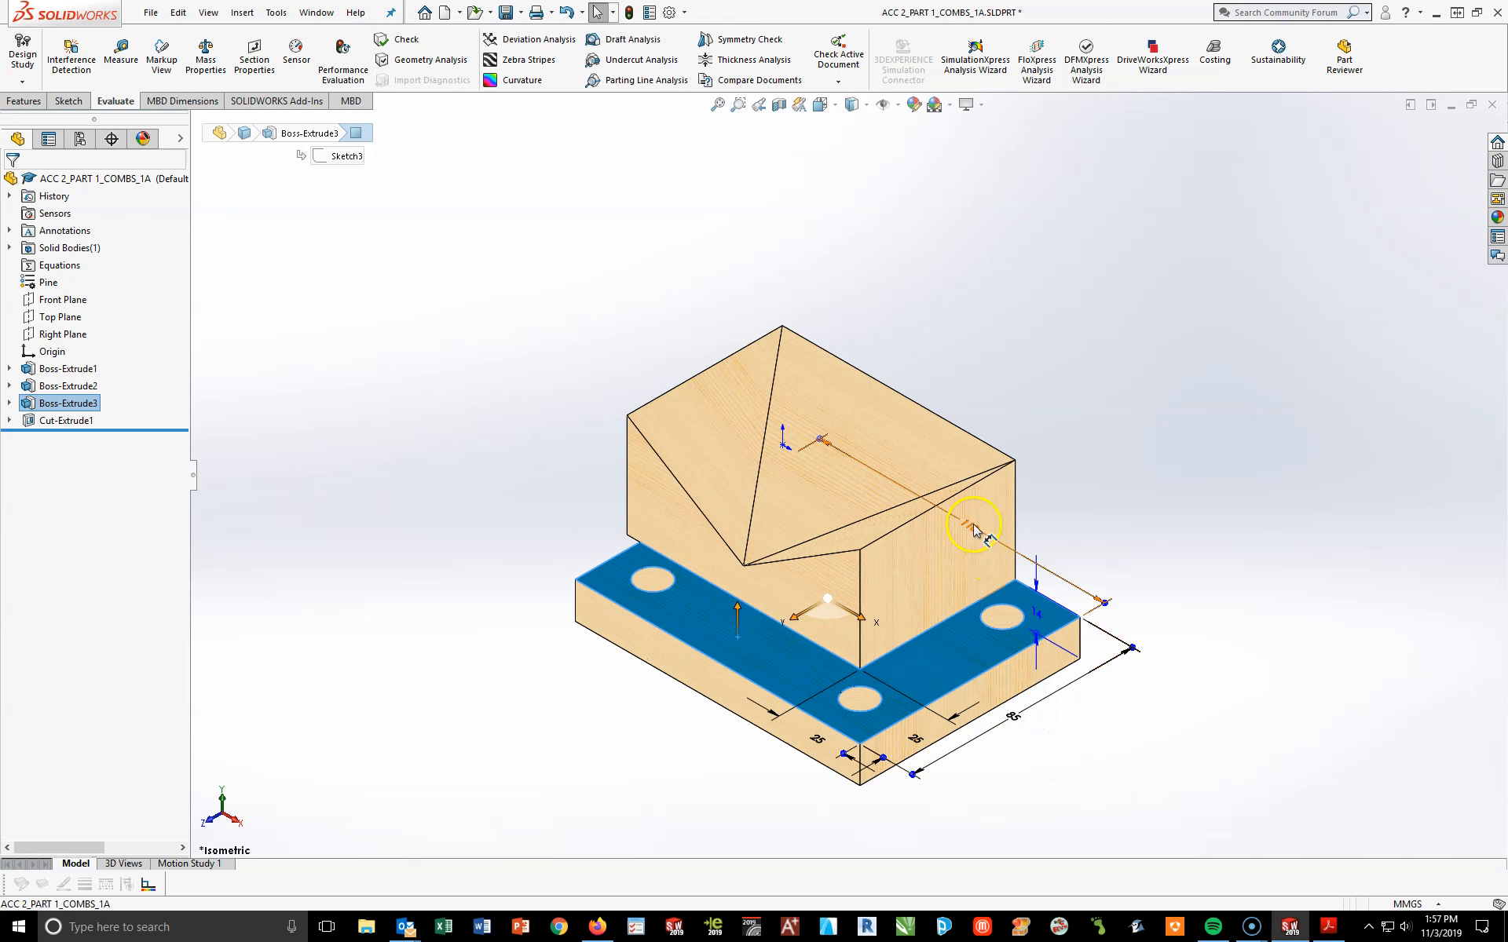
pyautogui.click(1331, 928)
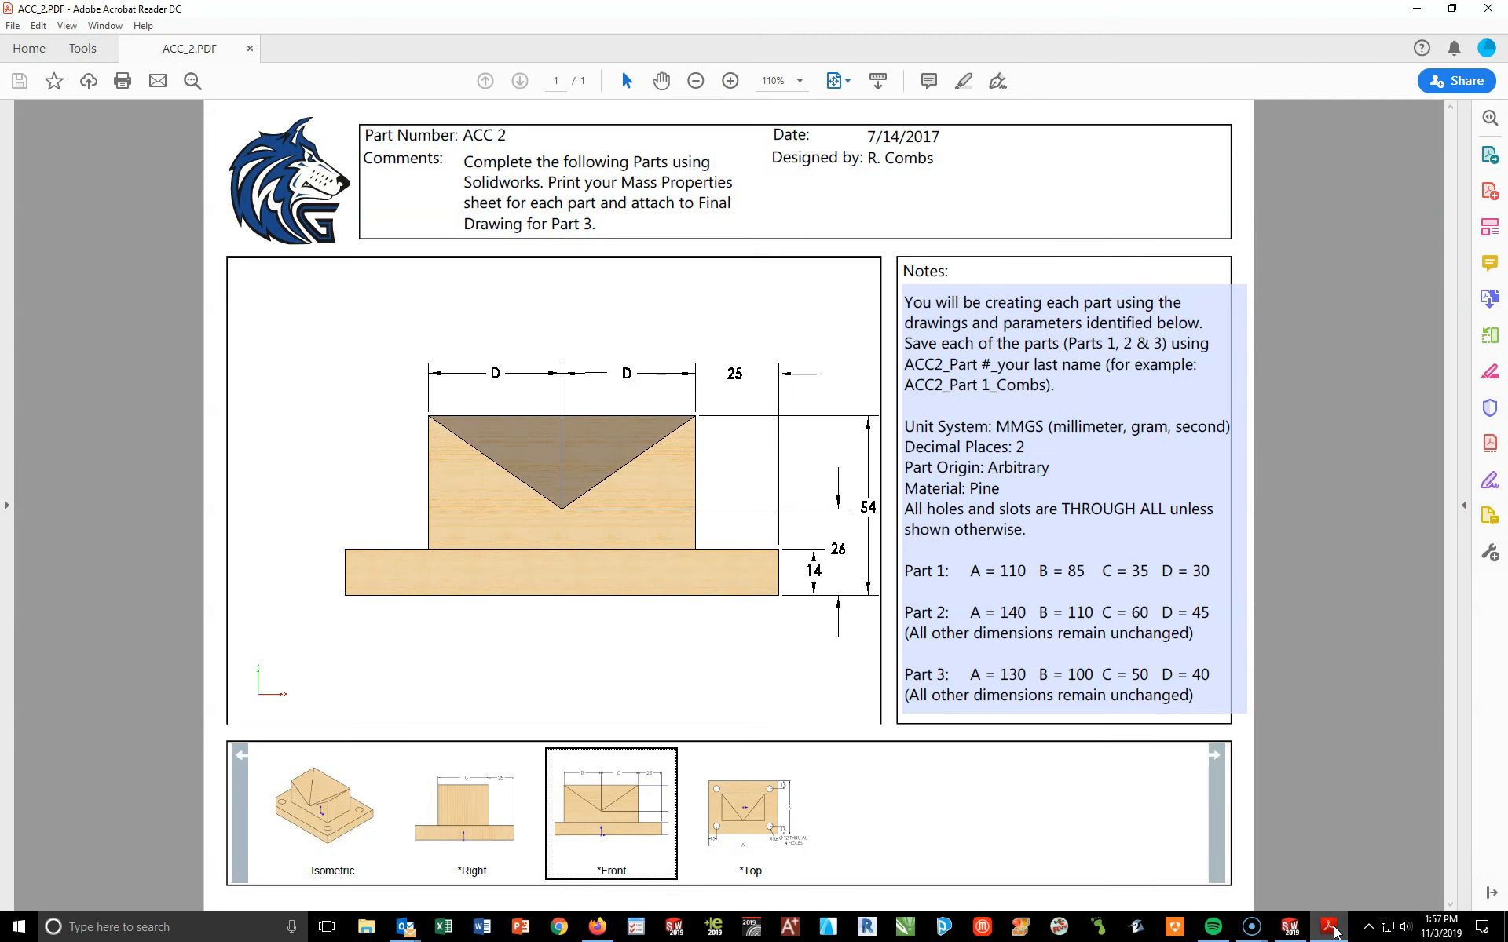
pyautogui.click(1330, 928)
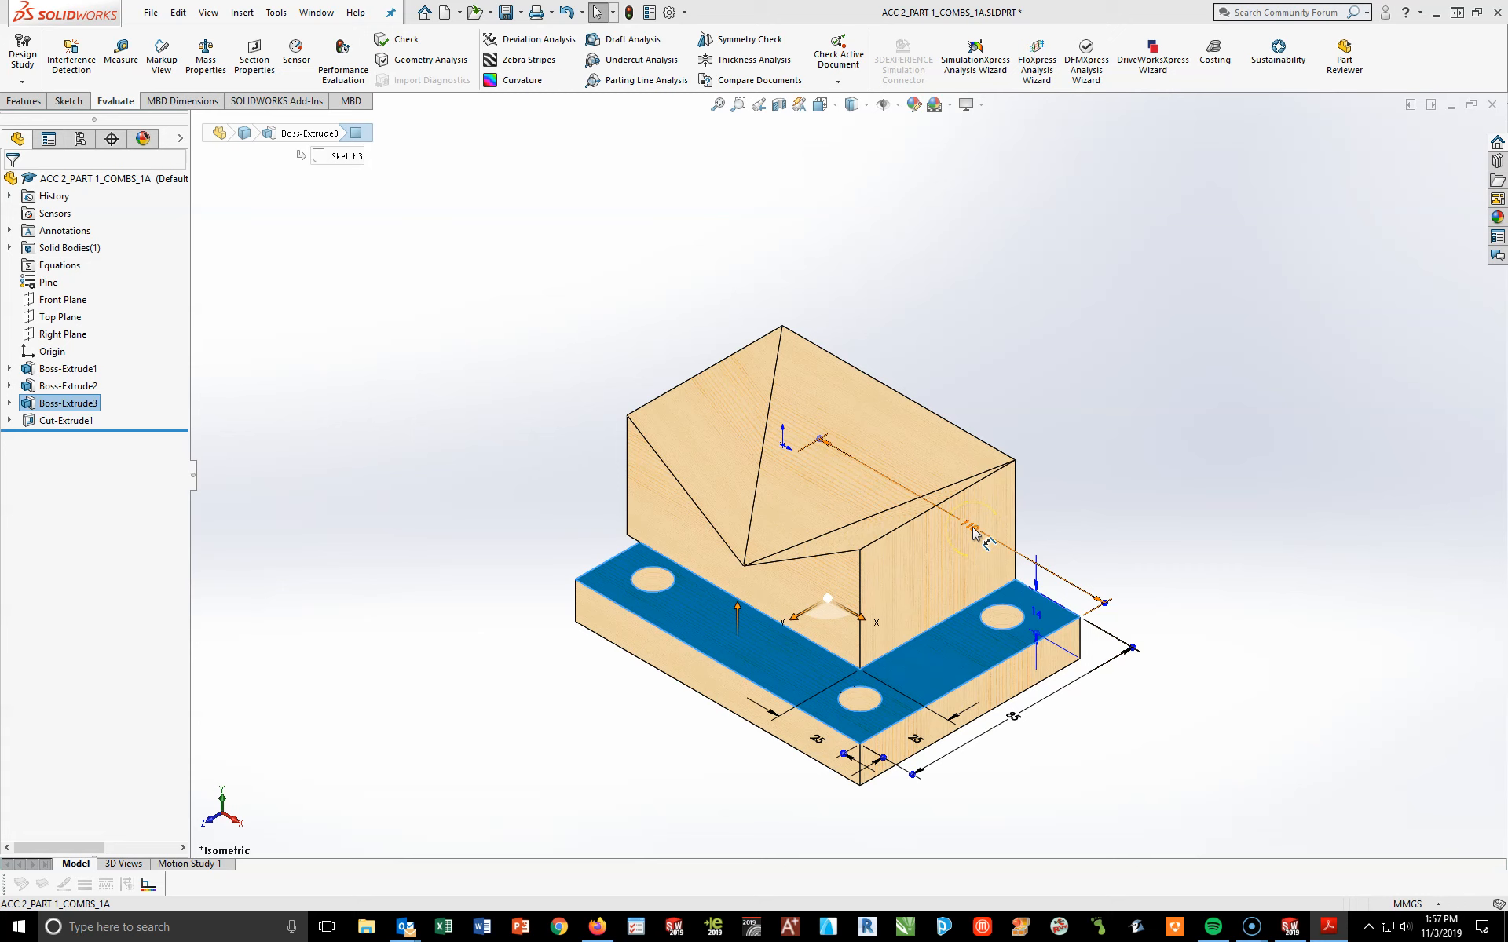
pyautogui.doubleClick(974, 533)
pyautogui.write('14')
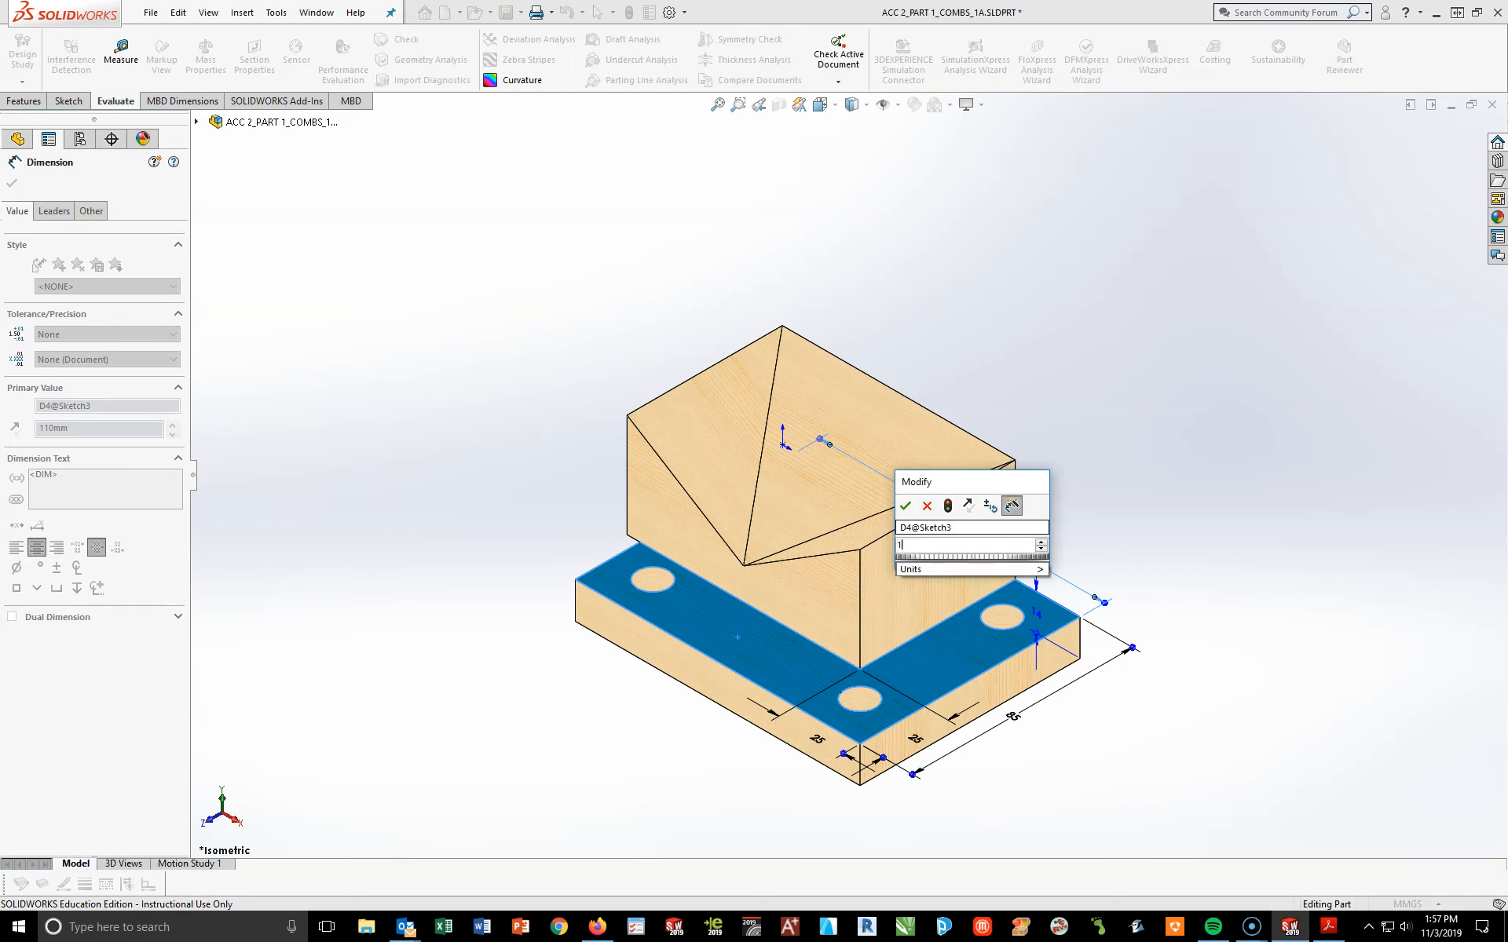
pyautogui.press('Return')
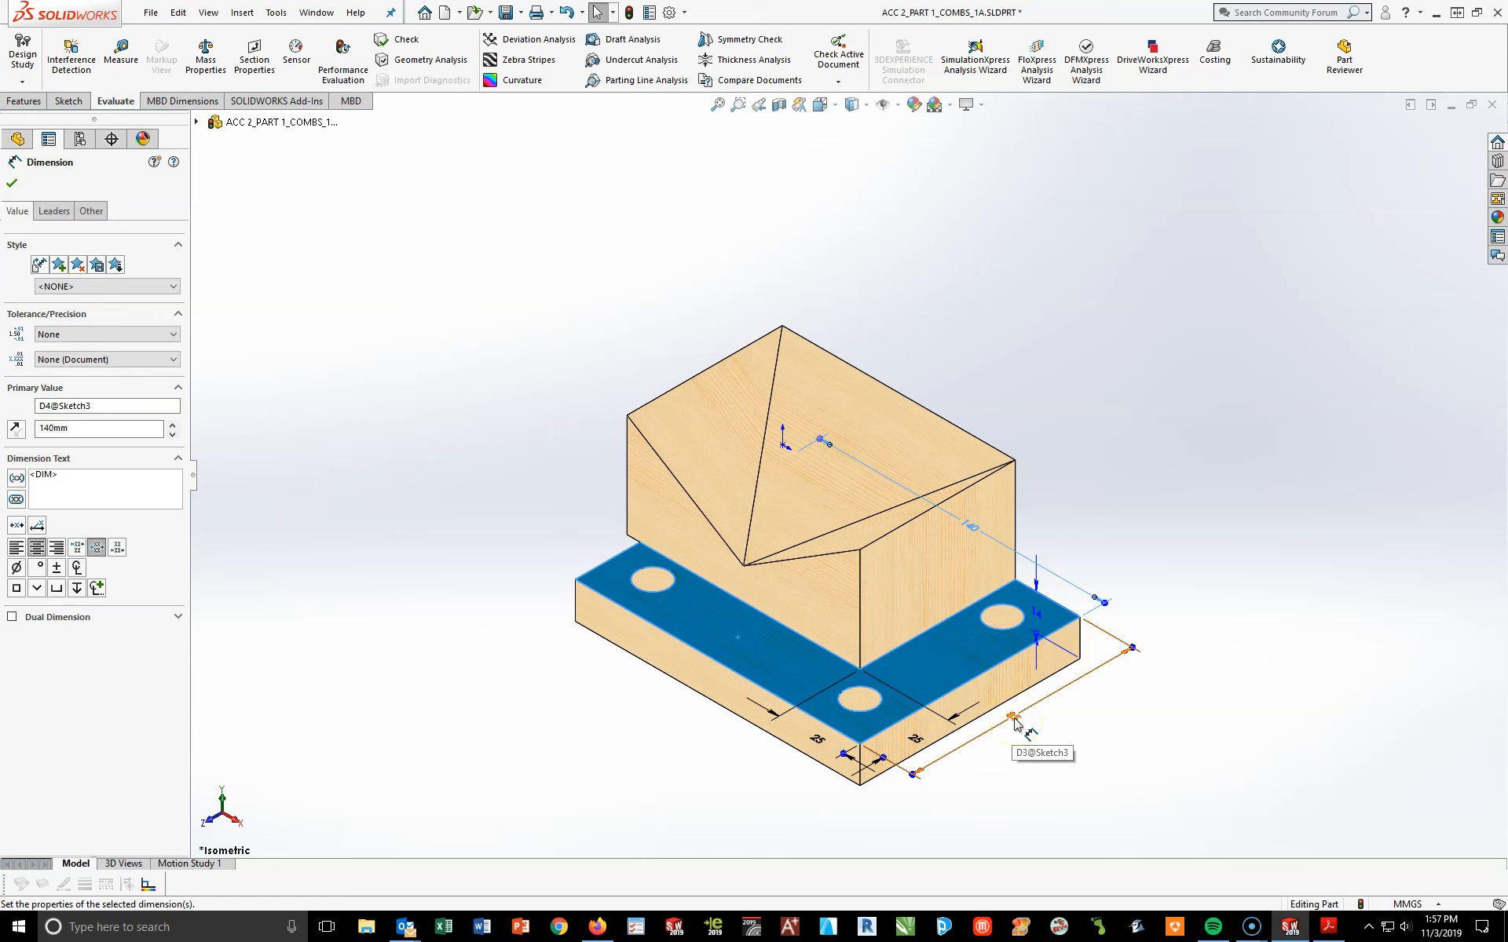
# Set the base plate's width to 110 mm and rebuild the part
pyautogui.doubleClick(1013, 718)
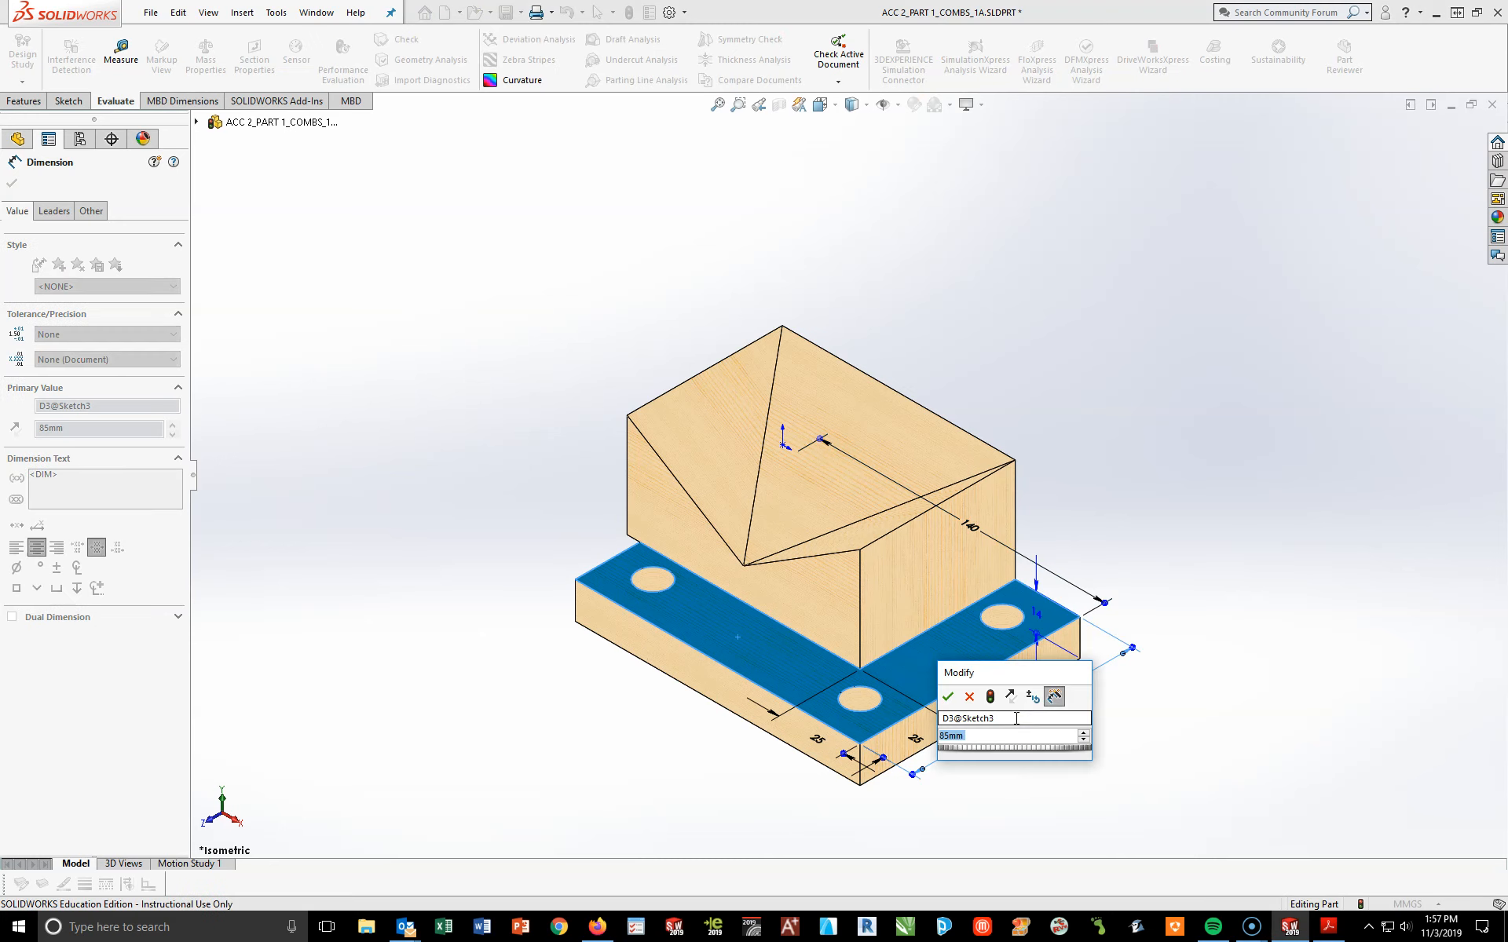
pyautogui.write('110')
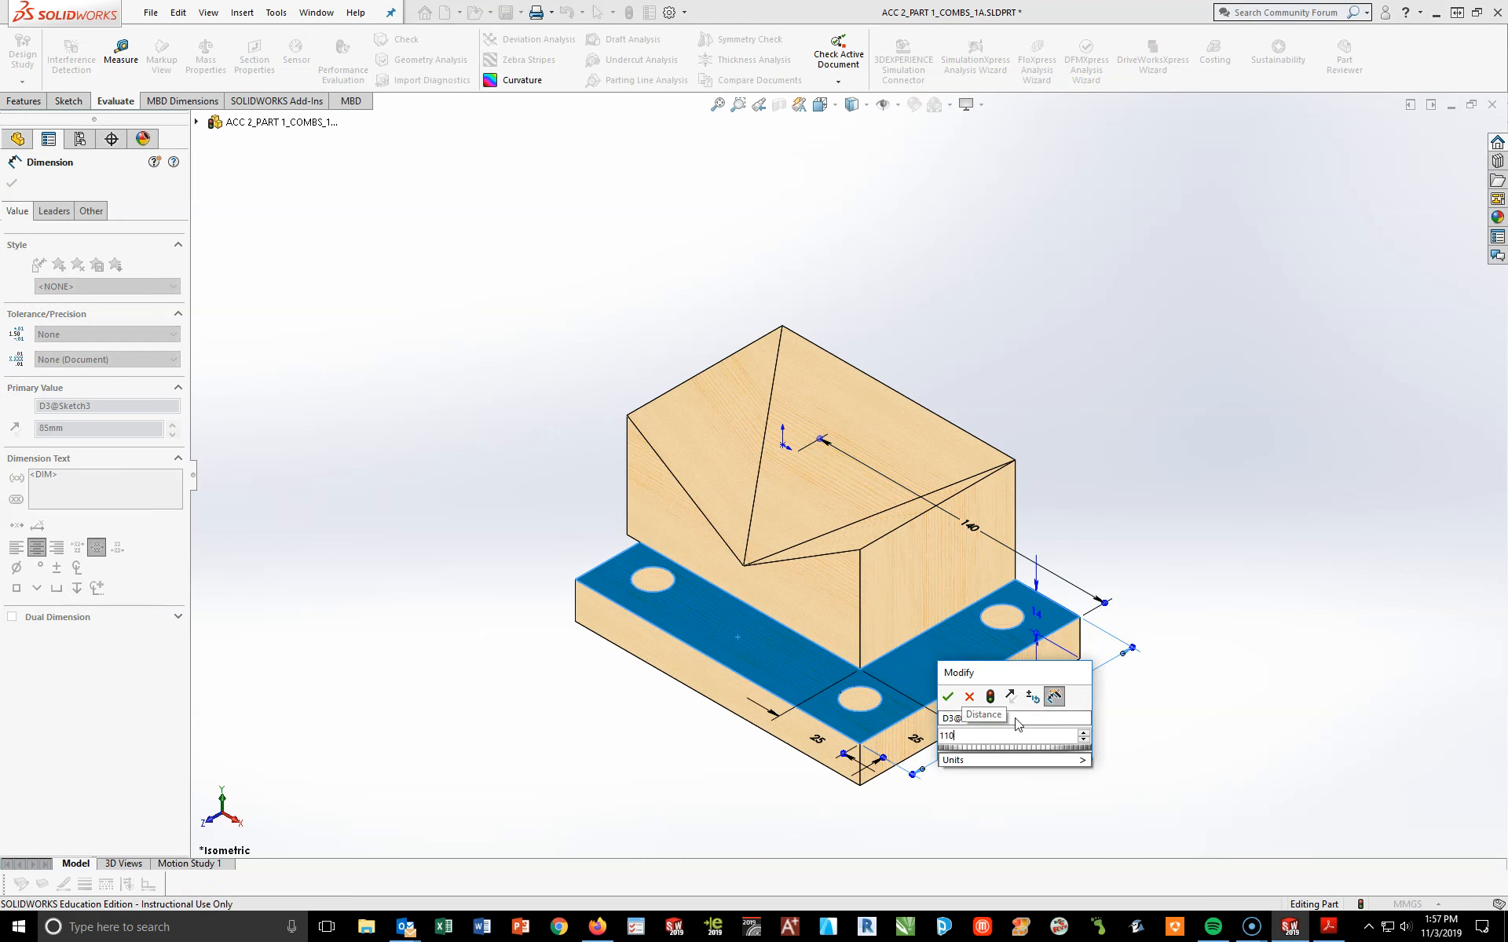
pyautogui.press('Return')
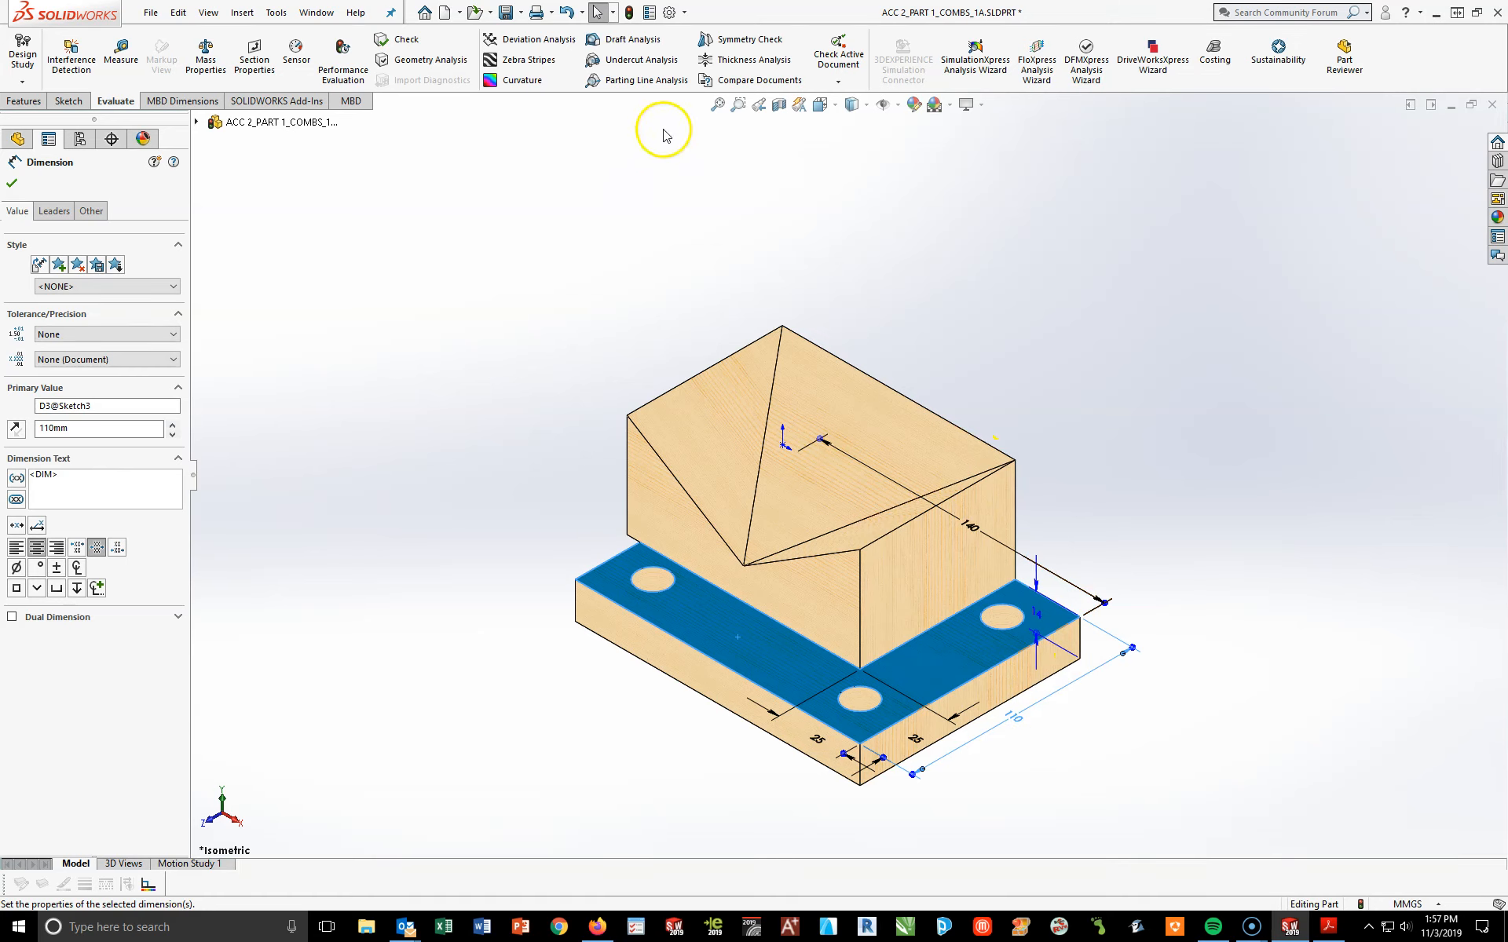
pyautogui.click(633, 17)
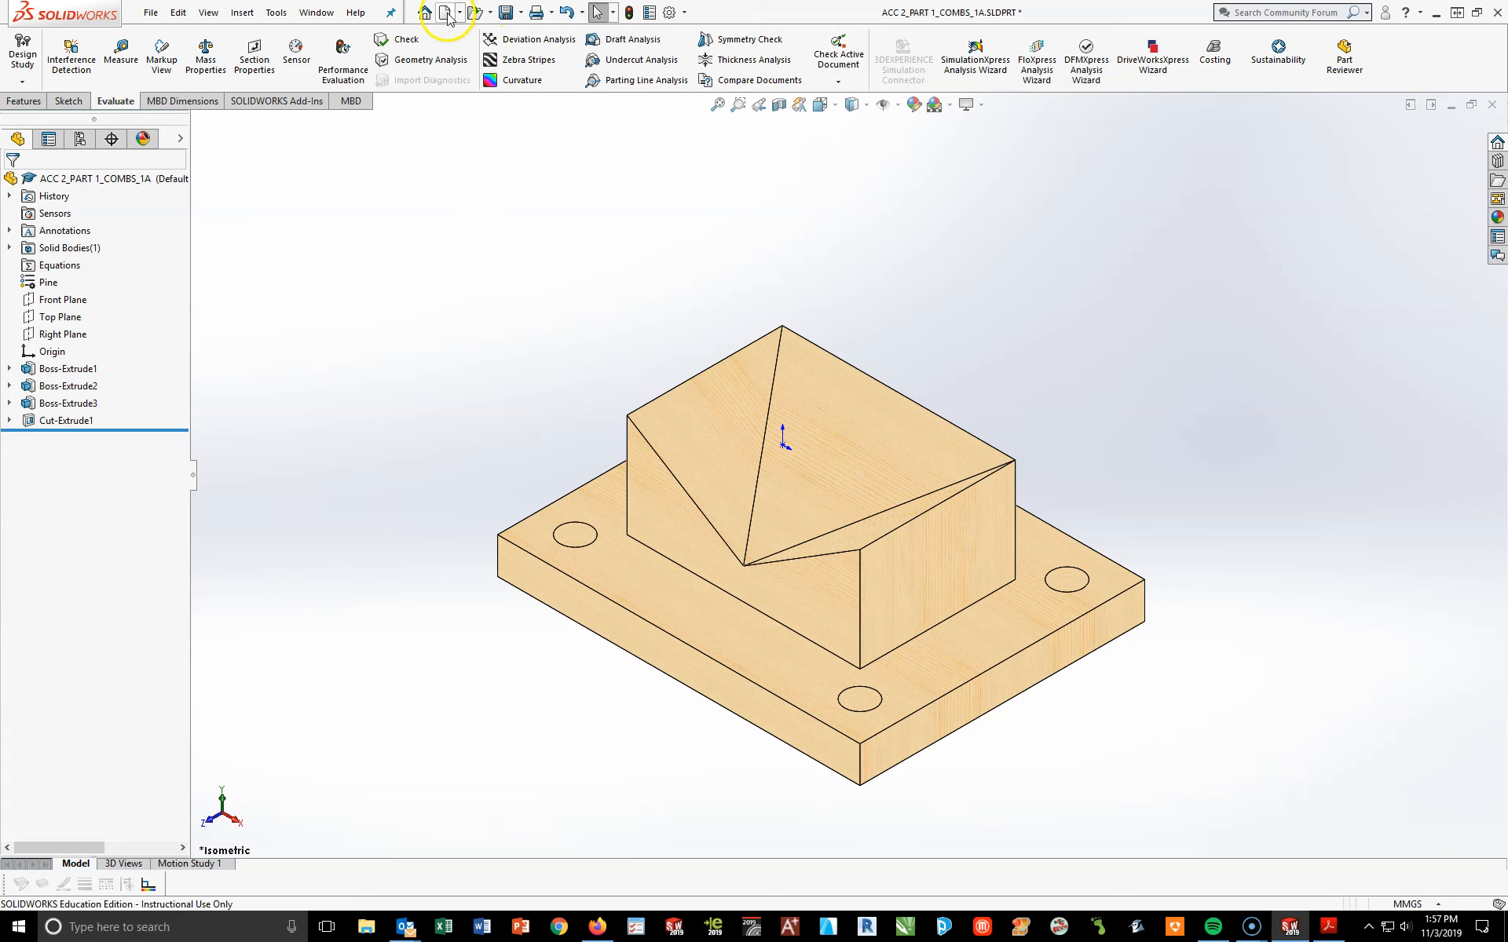
# Save the part under a new file name in the 3D Parts folder, changing the part number from PART 1 to PART 2
pyautogui.click(522, 12)
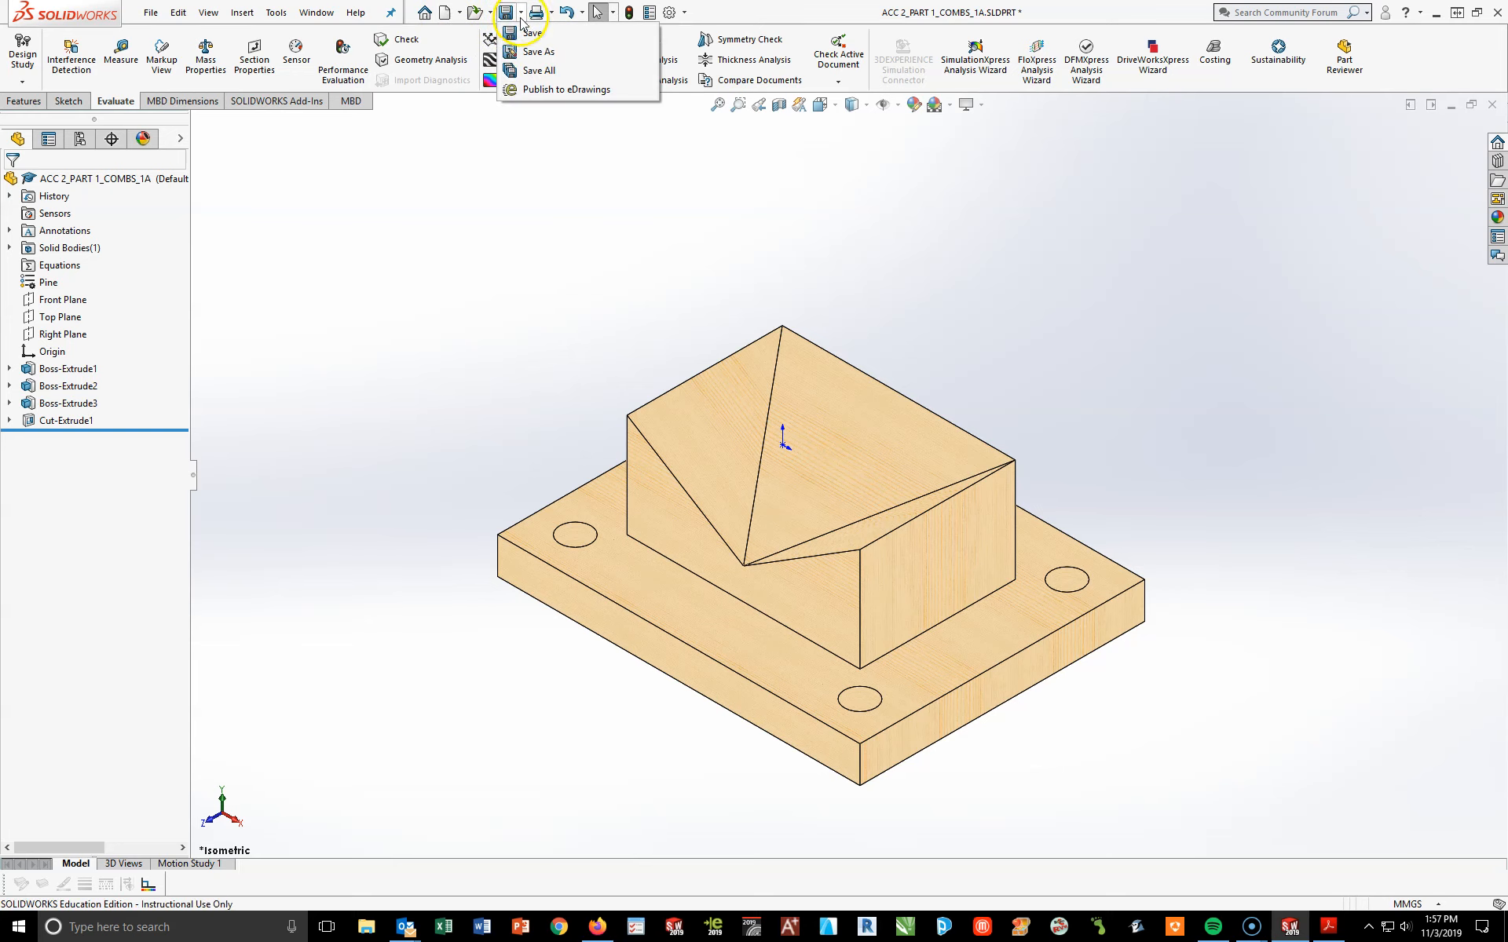
pyautogui.click(520, 52)
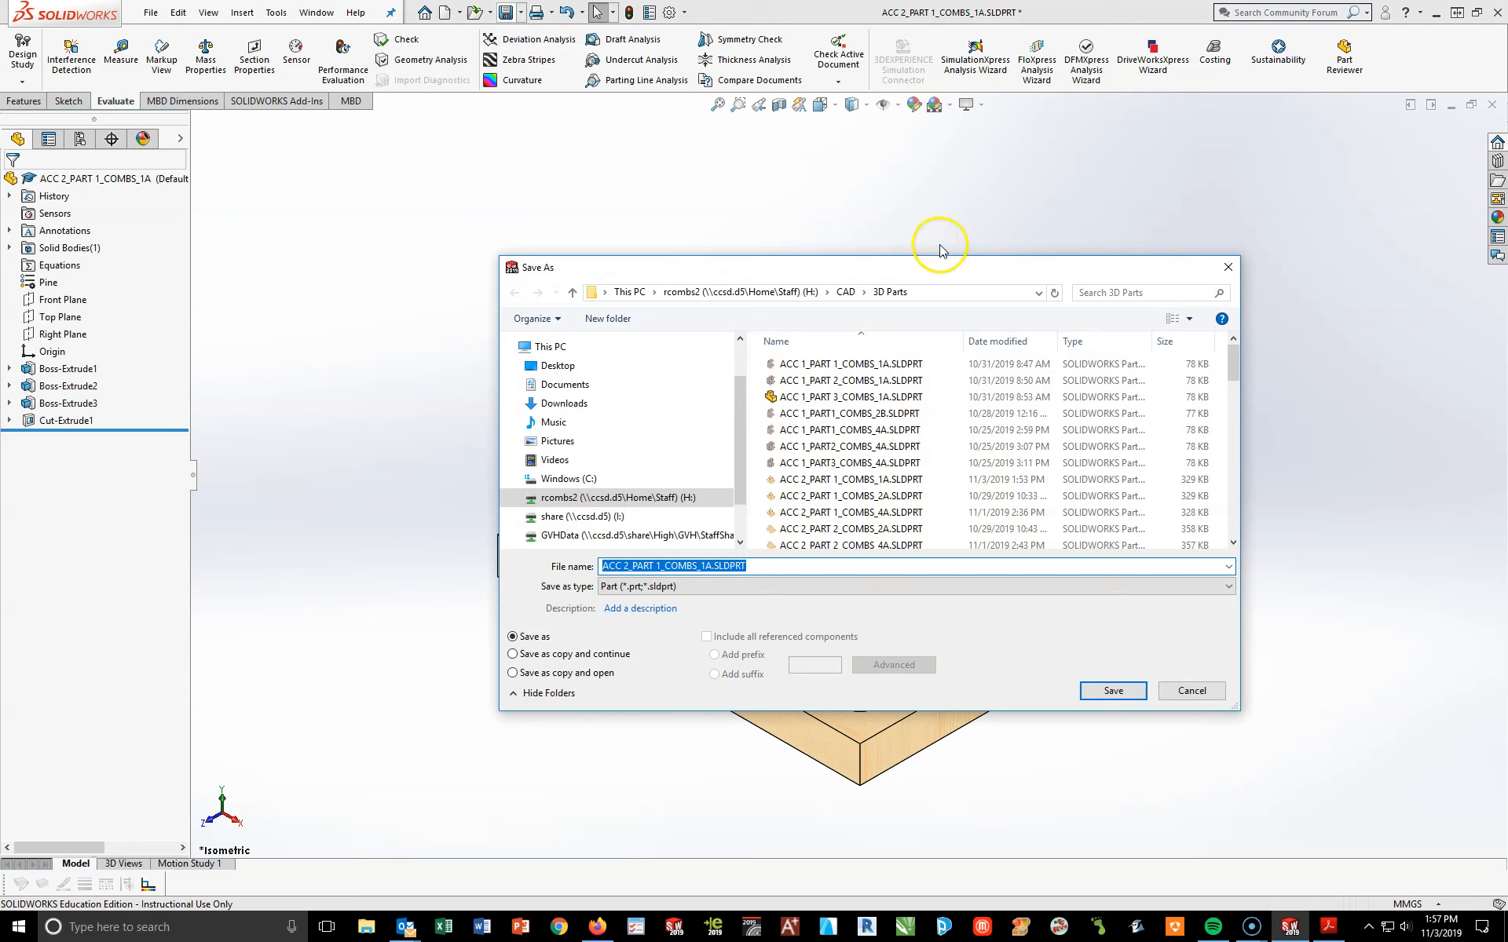
pyautogui.click(621, 567)
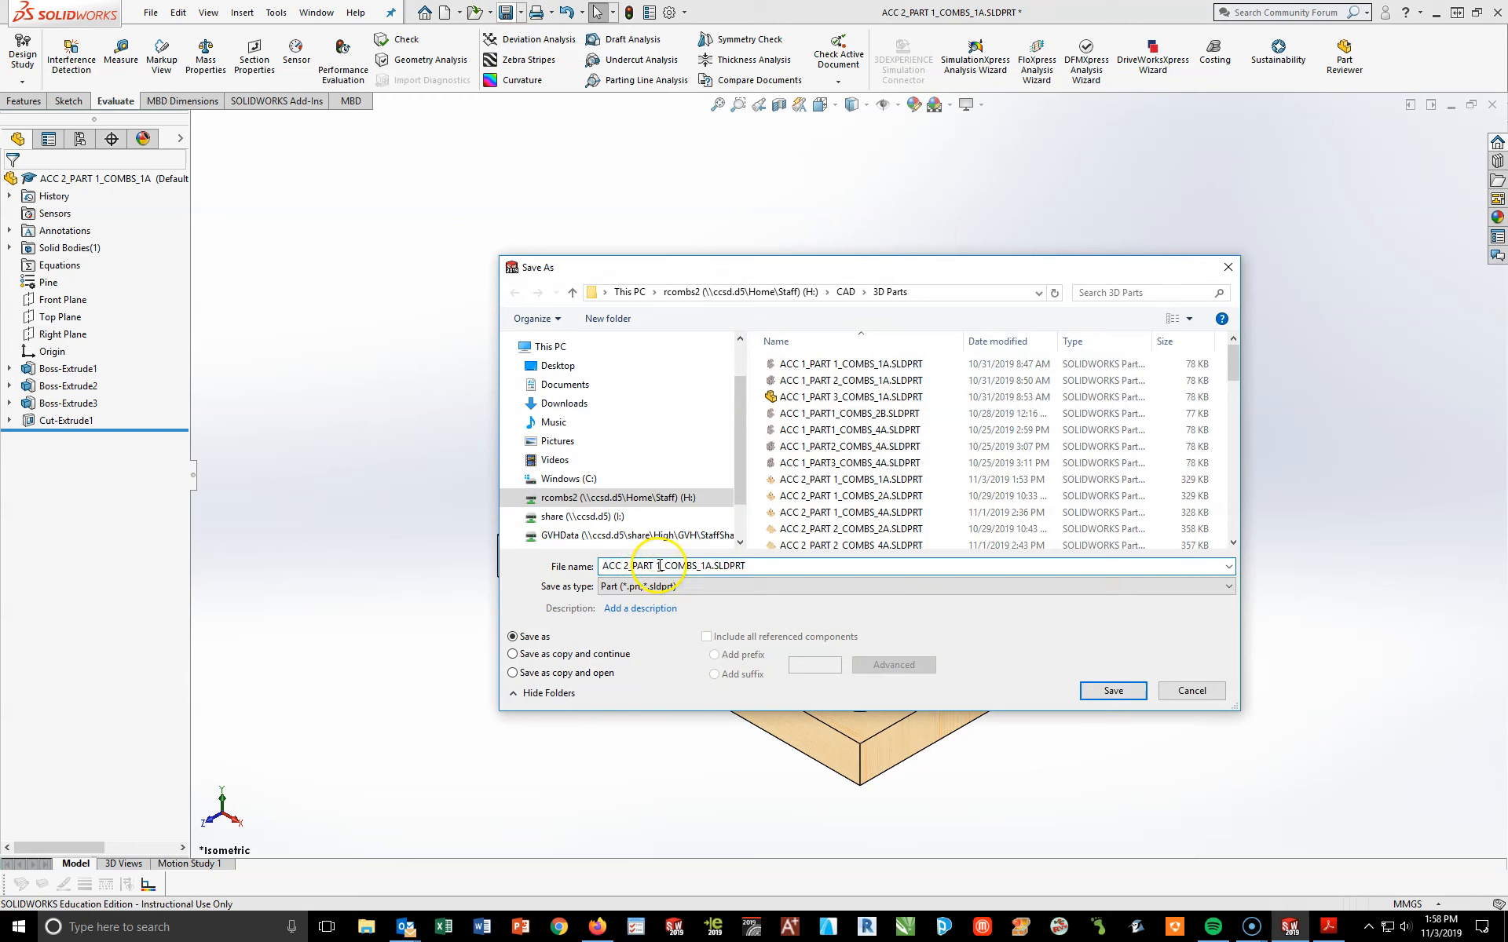
pyautogui.write('2')
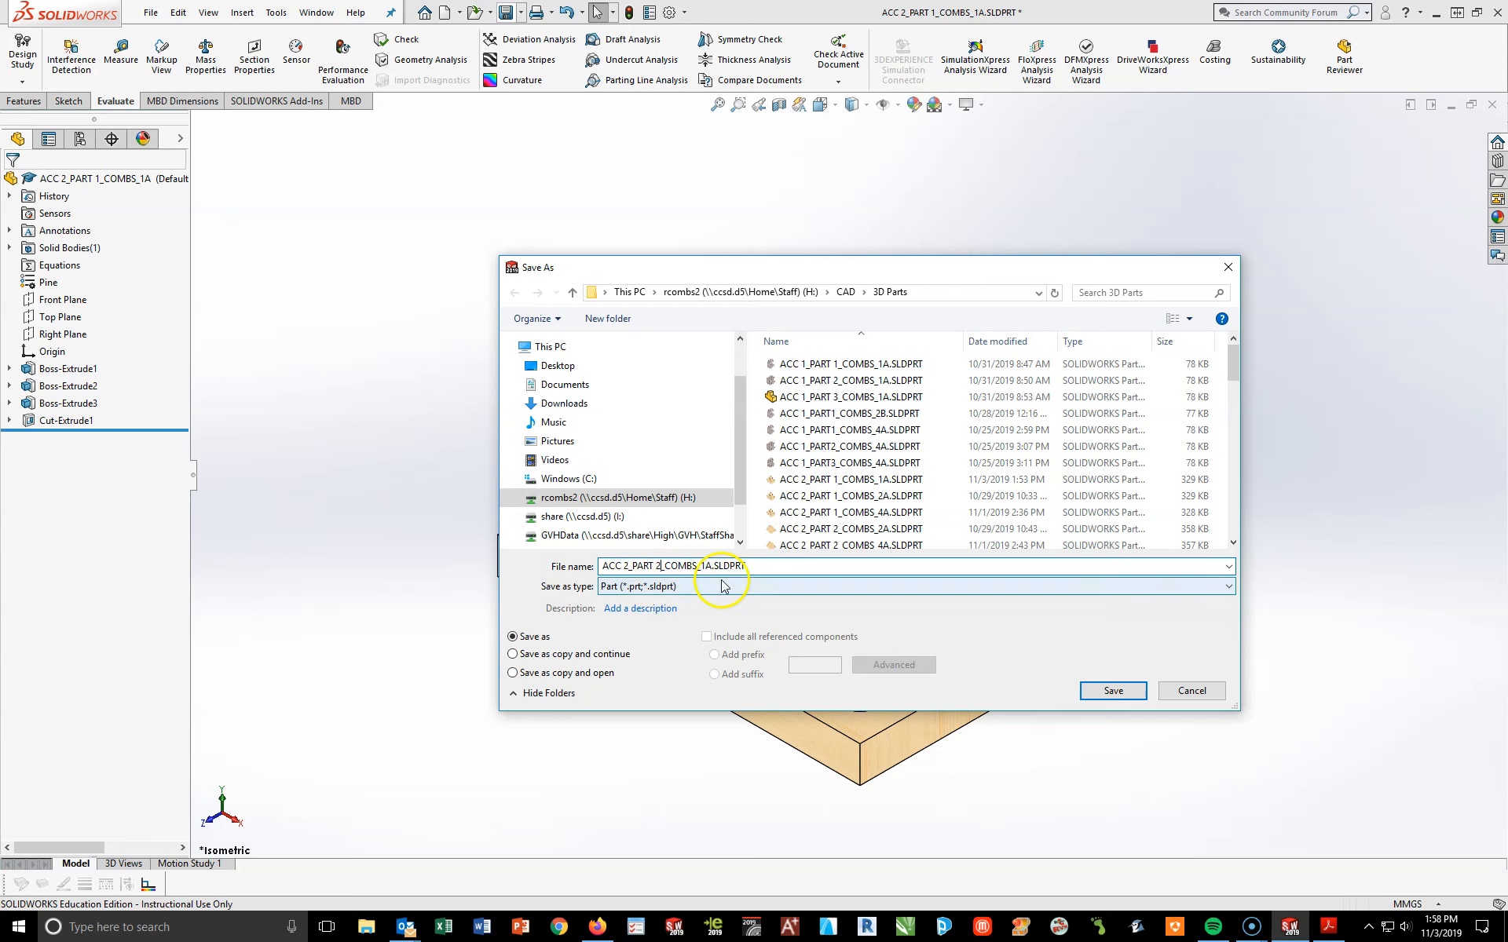
pyautogui.click(1125, 691)
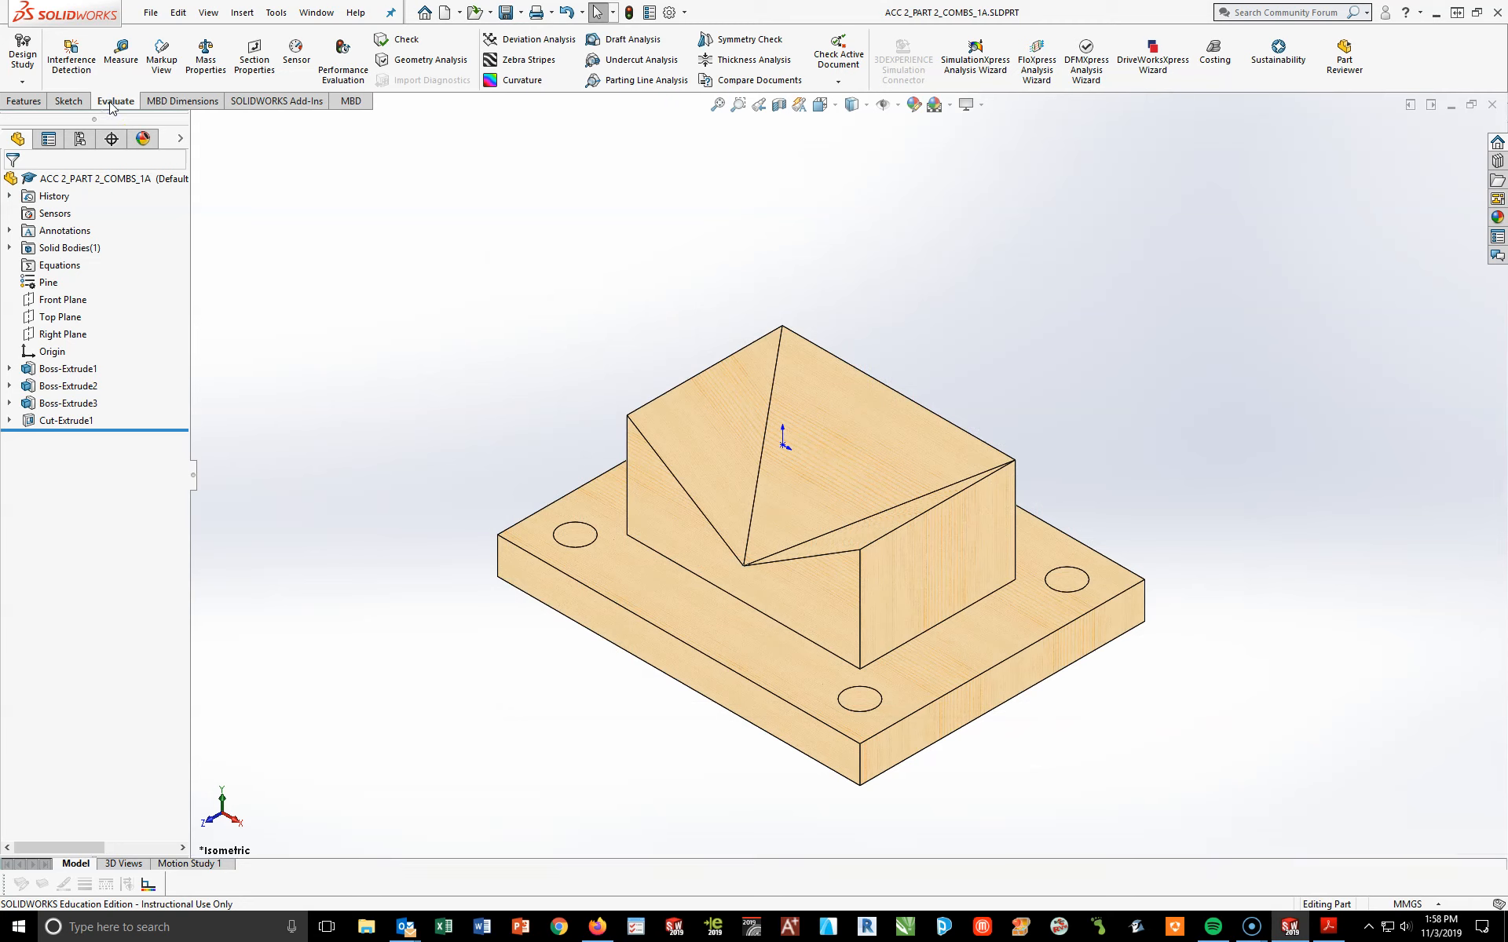
# Calculate the part's mass properties and print the report on the GVH-L108-TE-LAB printer with the Factory Defaults shortcut
pyautogui.click(206, 56)
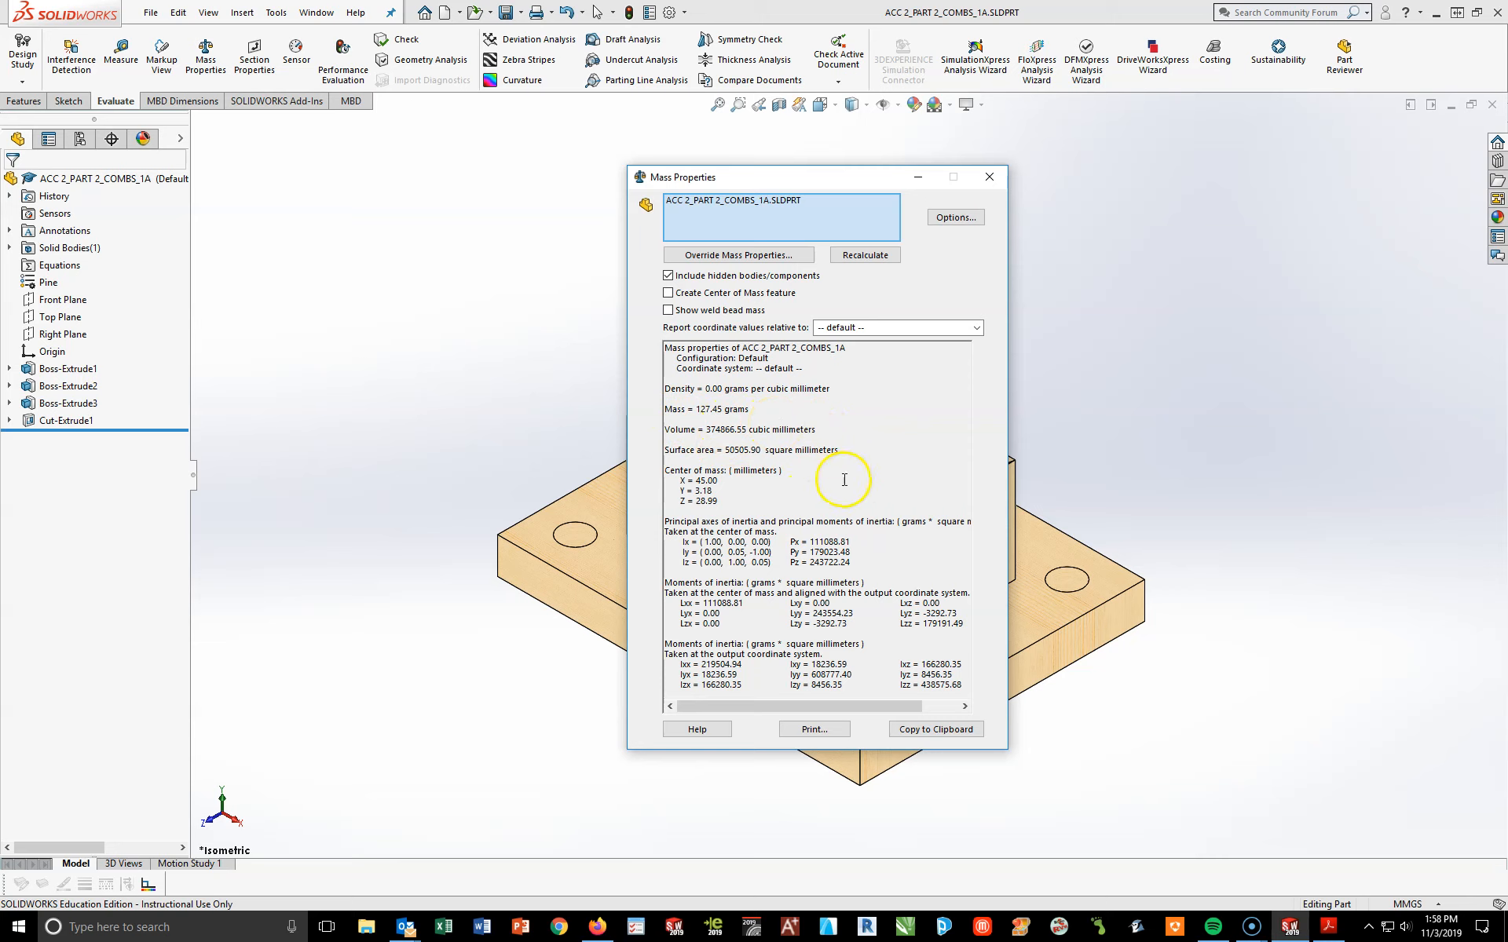
pyautogui.click(814, 730)
pyautogui.click(938, 388)
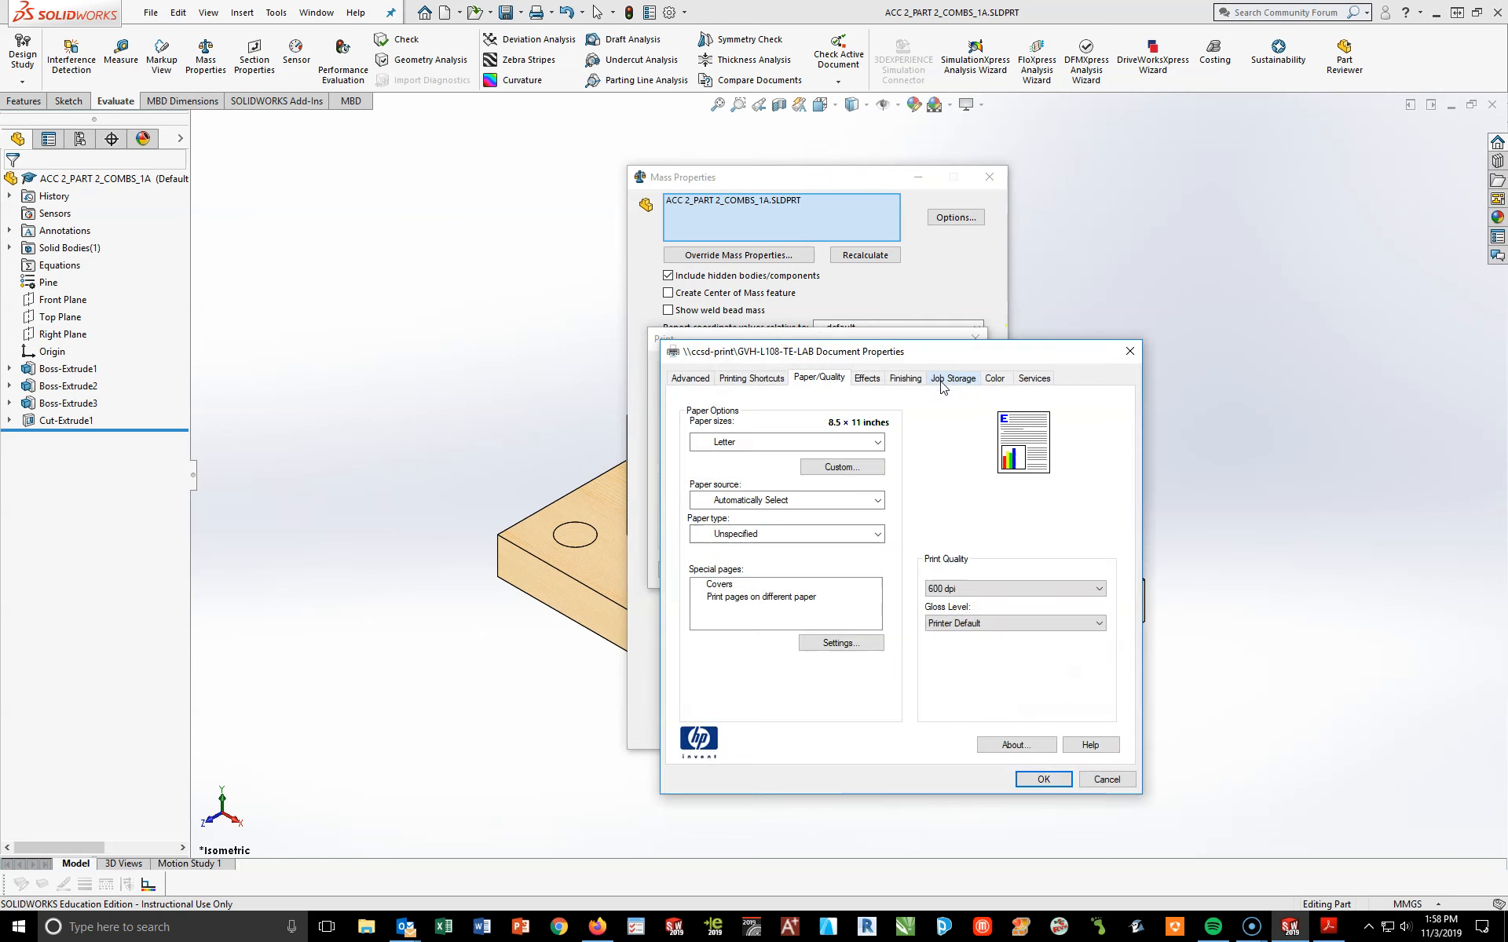
pyautogui.click(761, 378)
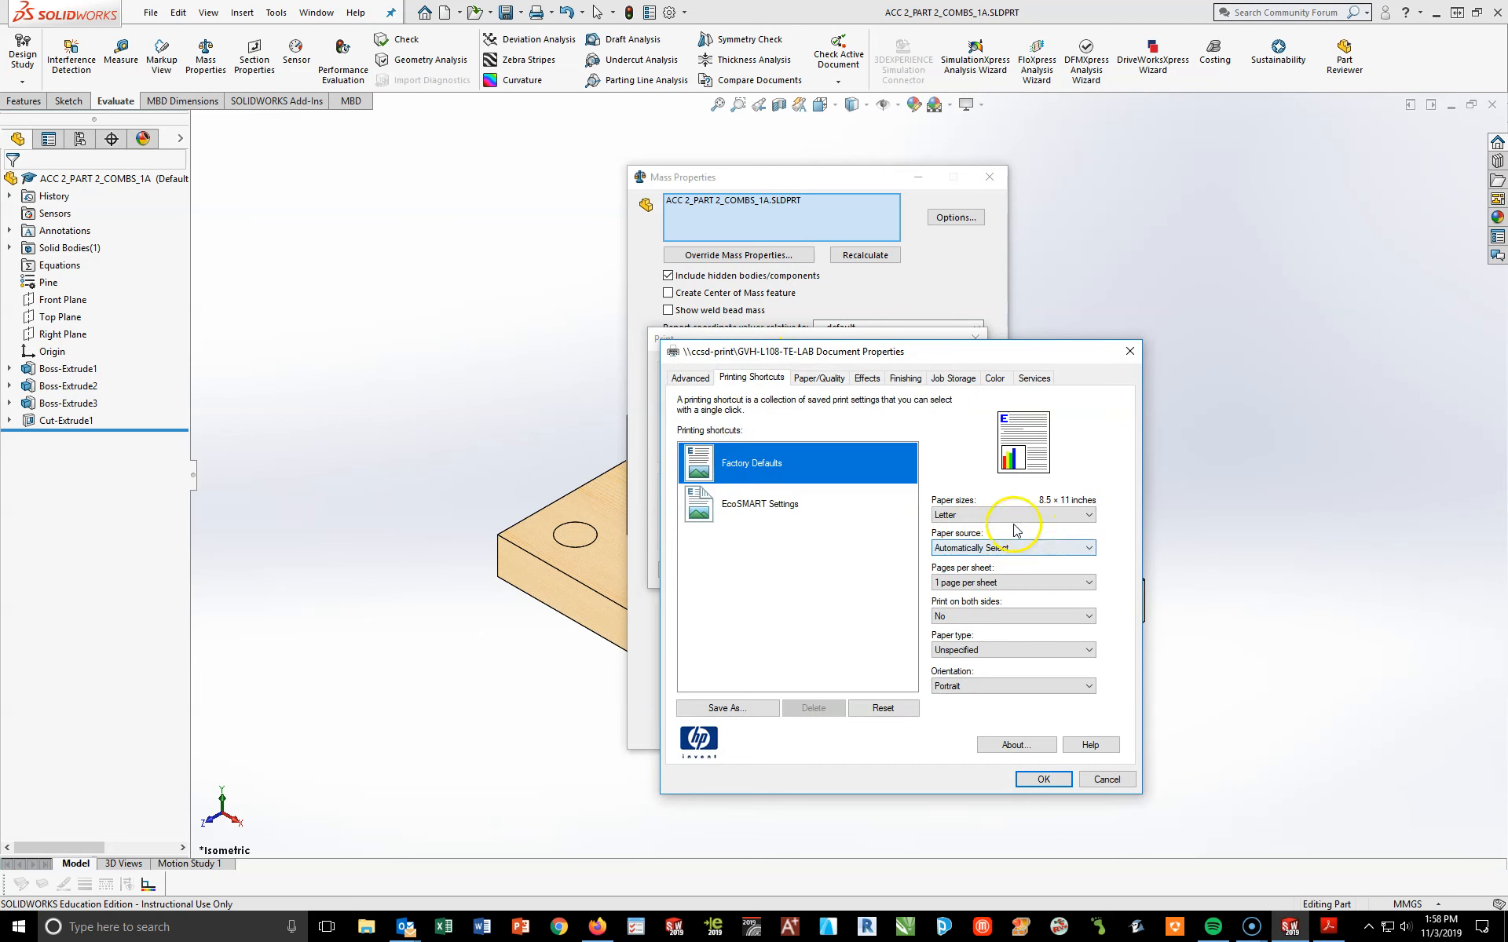
pyautogui.click(1044, 779)
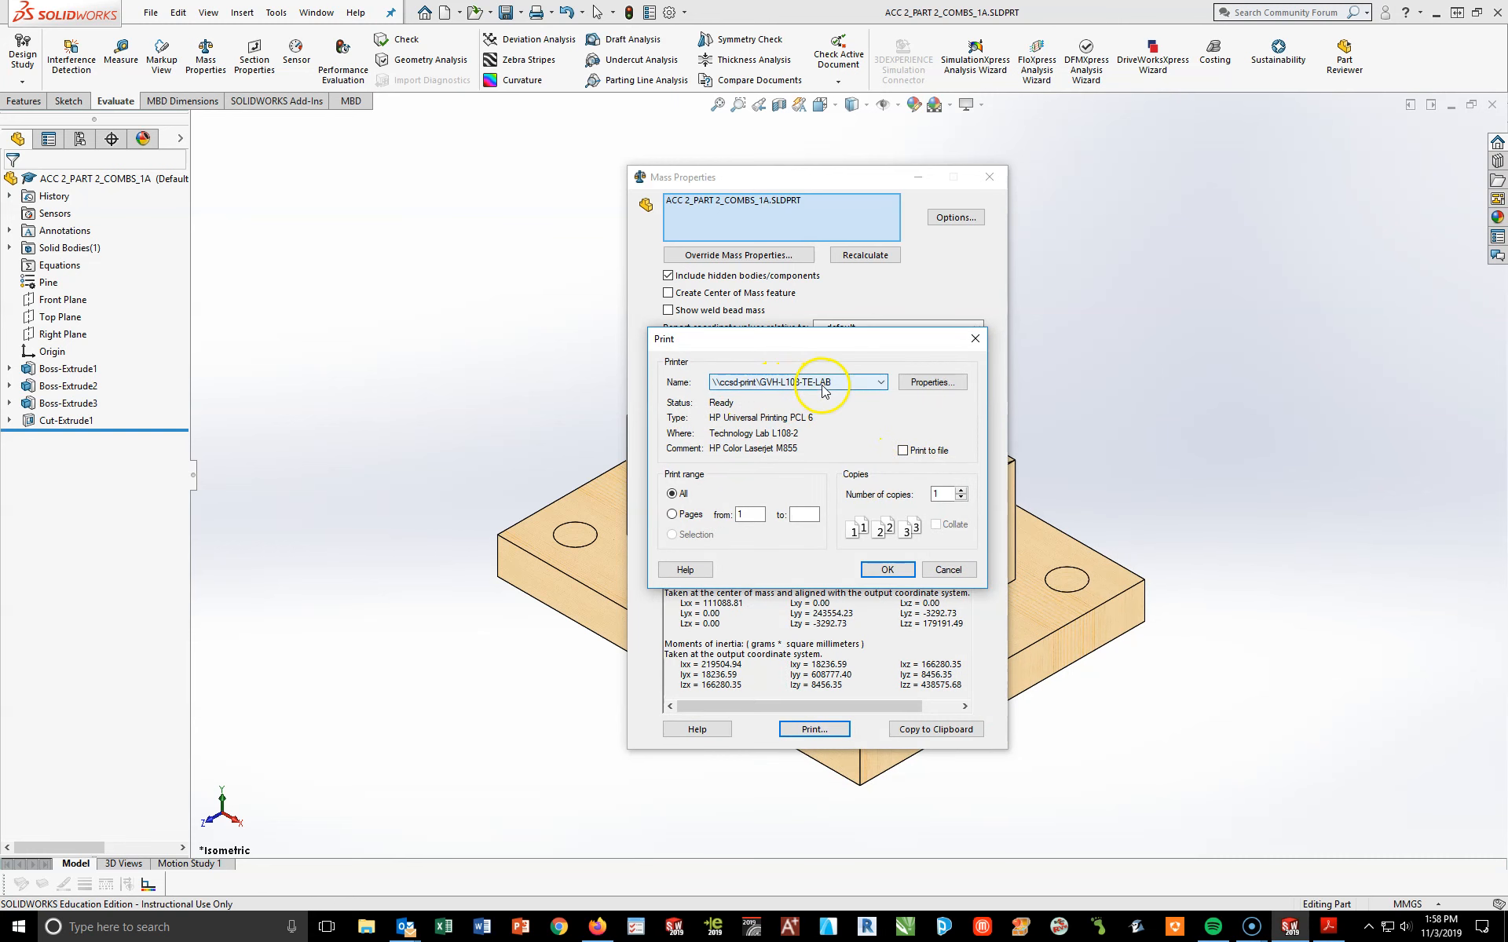
pyautogui.click(885, 570)
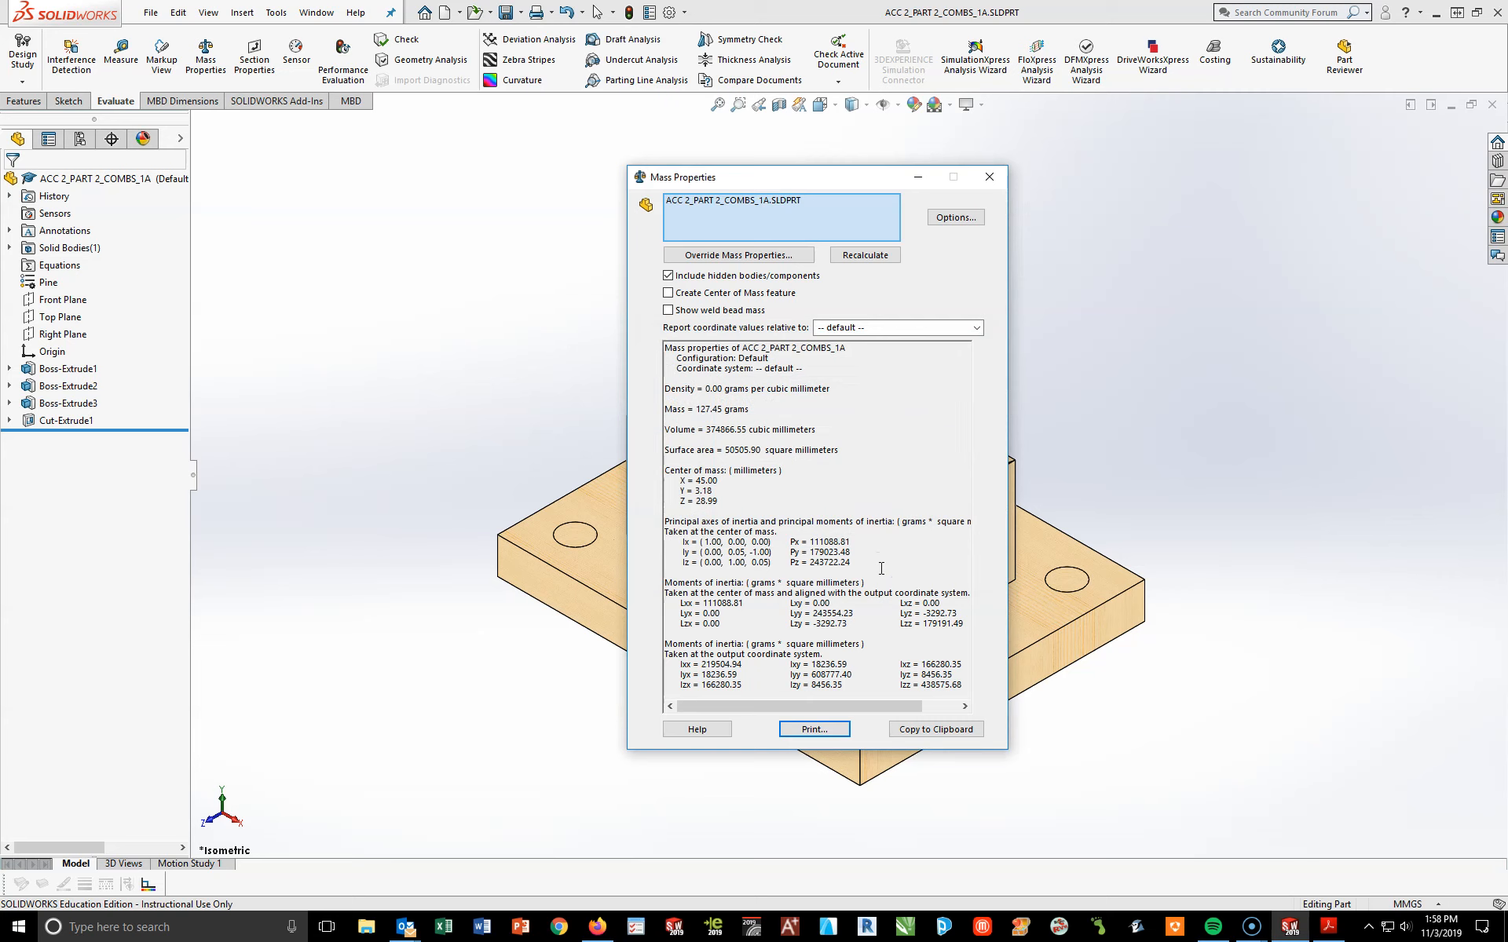
pyautogui.click(990, 177)
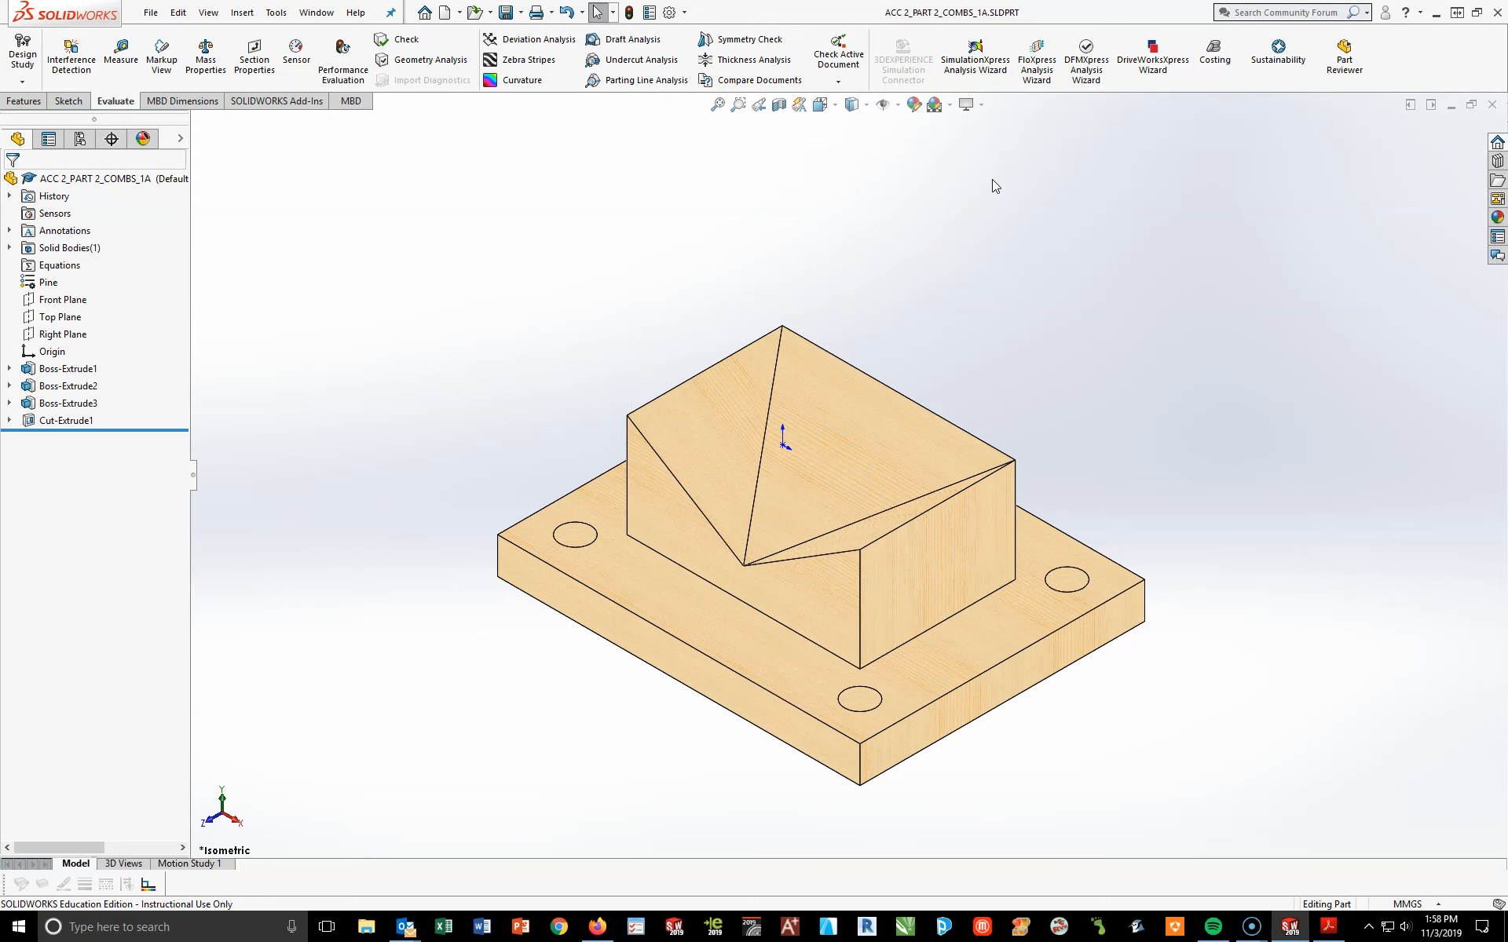
# Review the Part 3 values for A, B, C and D in the ACC_2.PDF drawing in Acrobat Reader, and return to SOLIDWORKS
pyautogui.click(1328, 927)
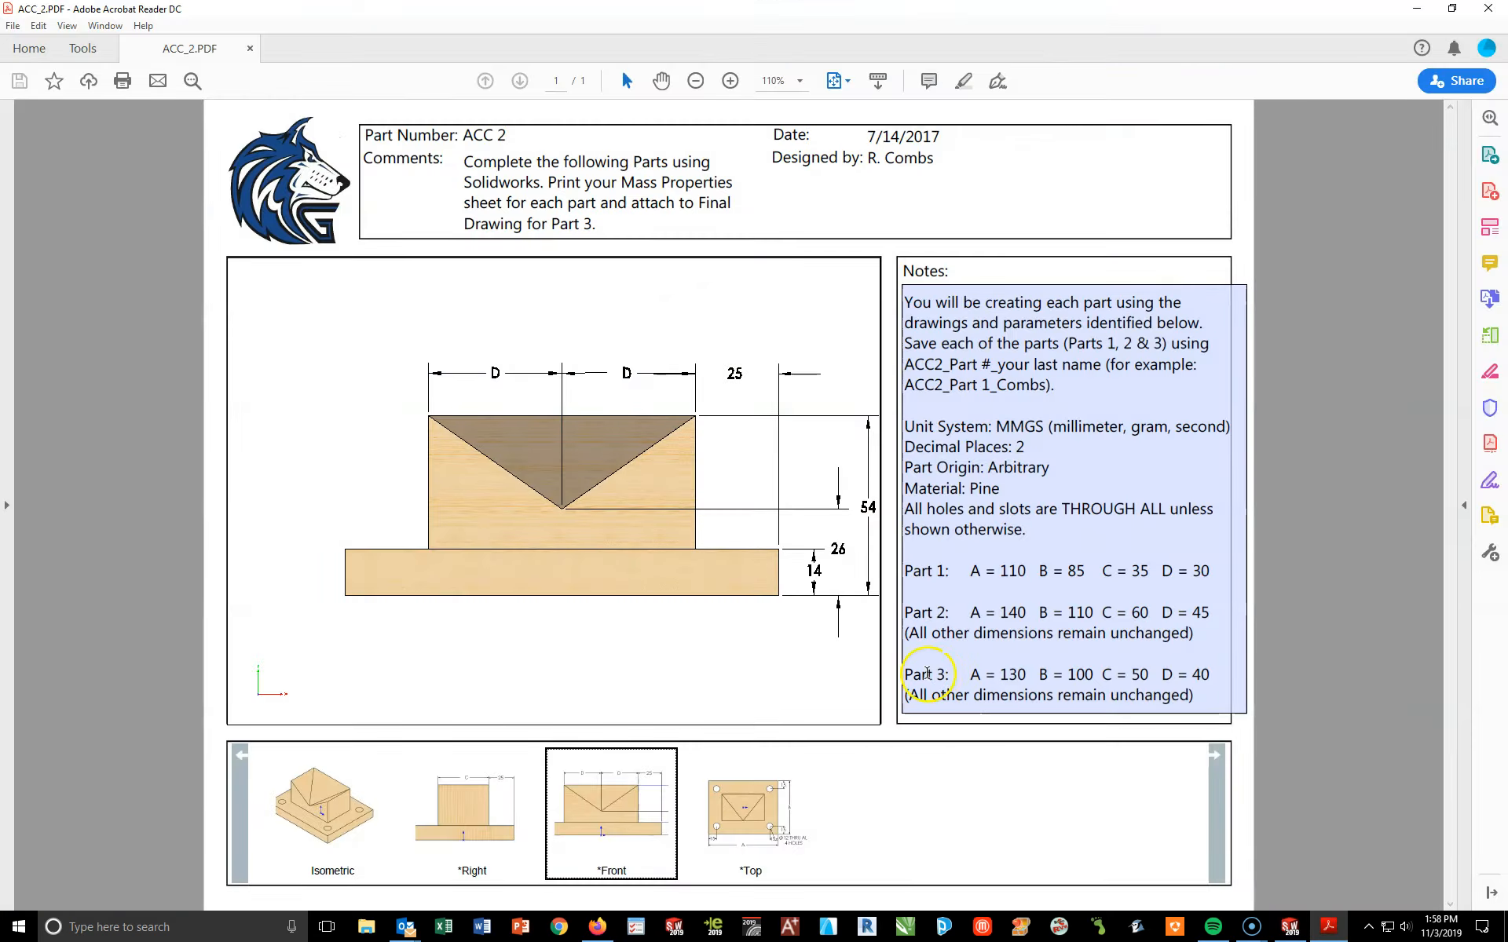
pyautogui.click(966, 680)
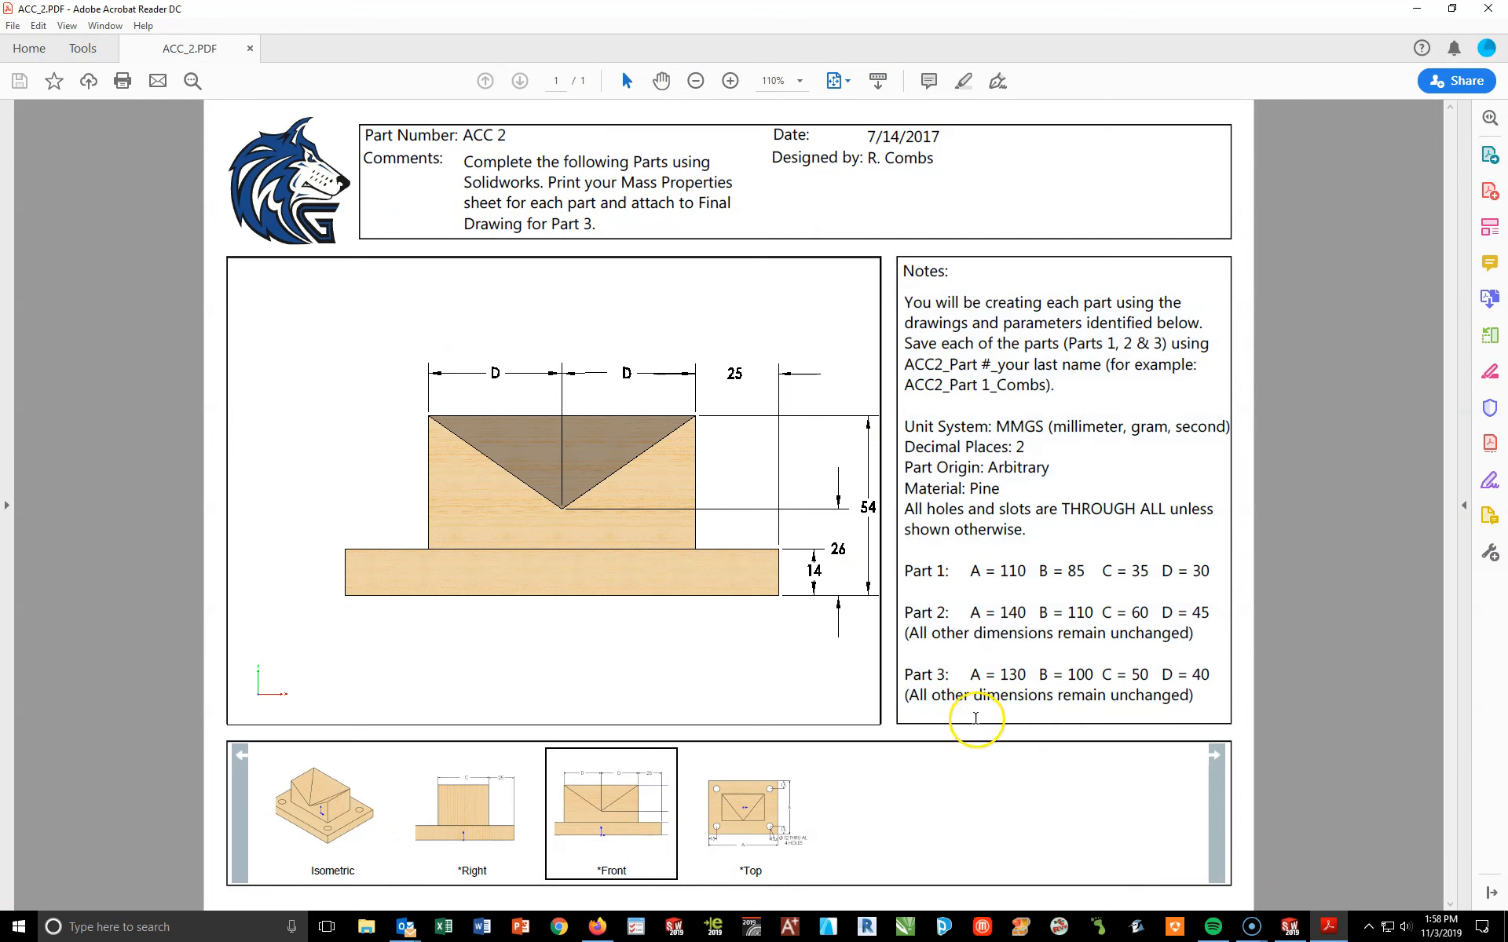
pyautogui.moveTo(899, 674); pyautogui.dragTo(947, 674)
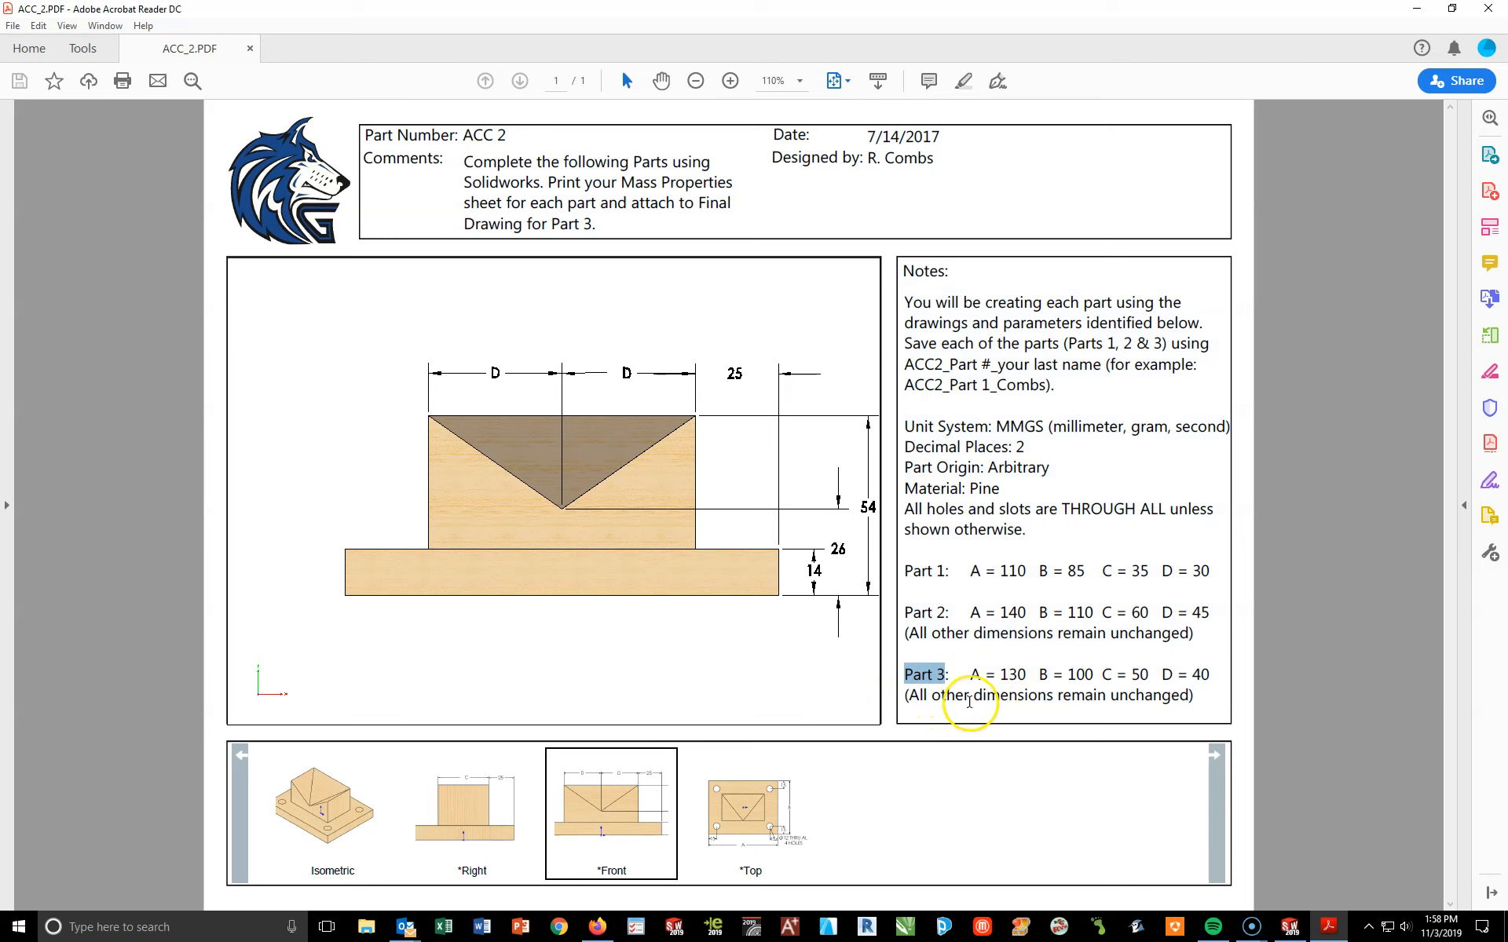
pyautogui.click(997, 673)
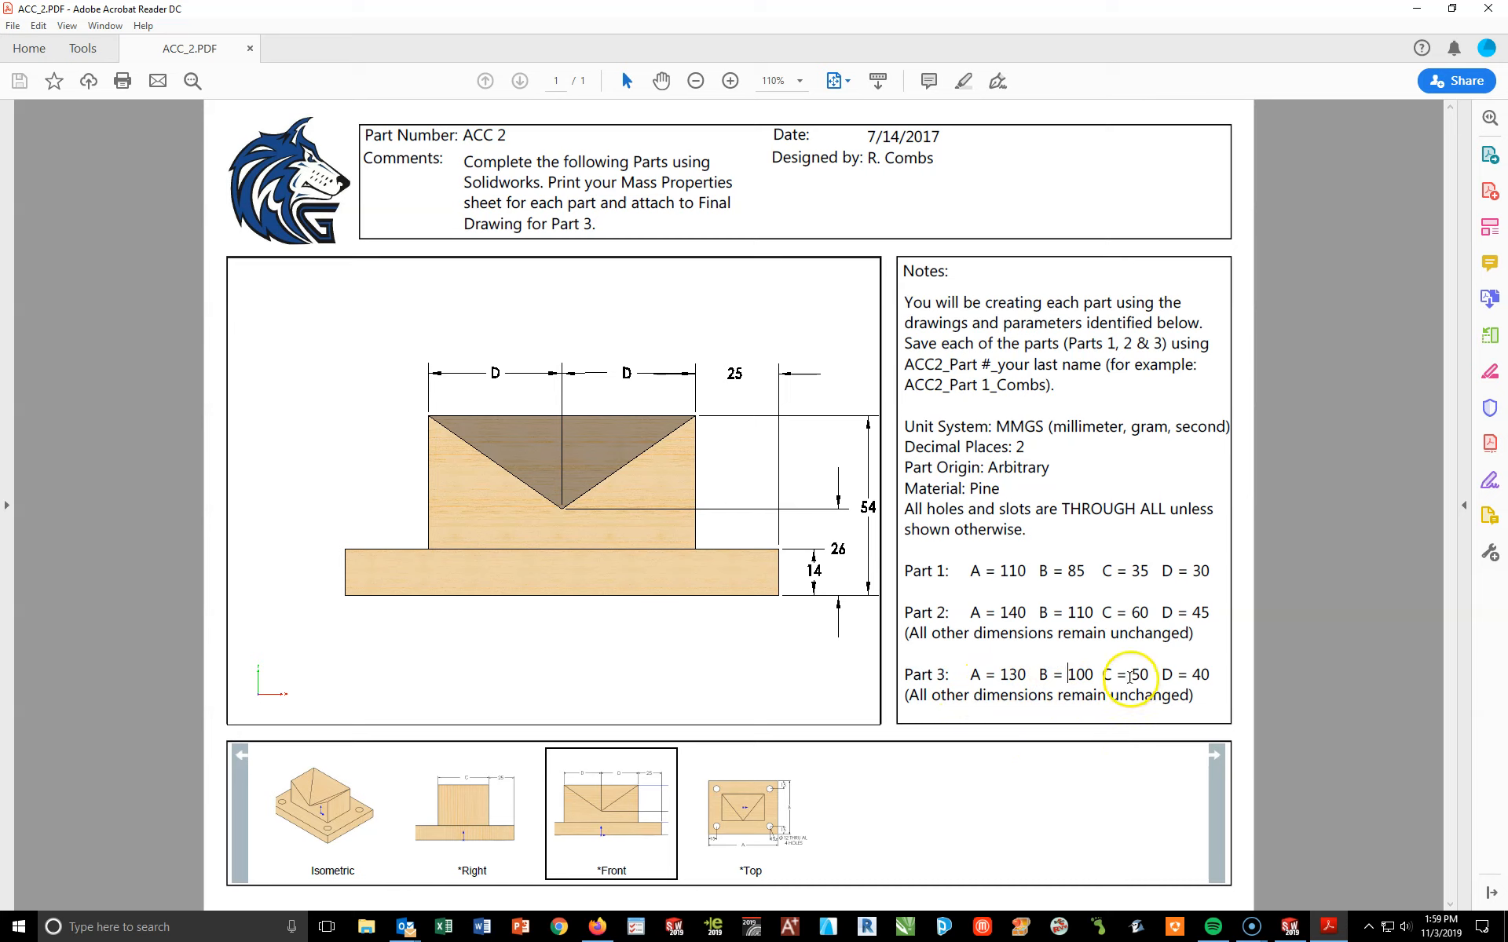
pyautogui.moveTo(1132, 675); pyautogui.dragTo(1201, 674)
pyautogui.click(1290, 928)
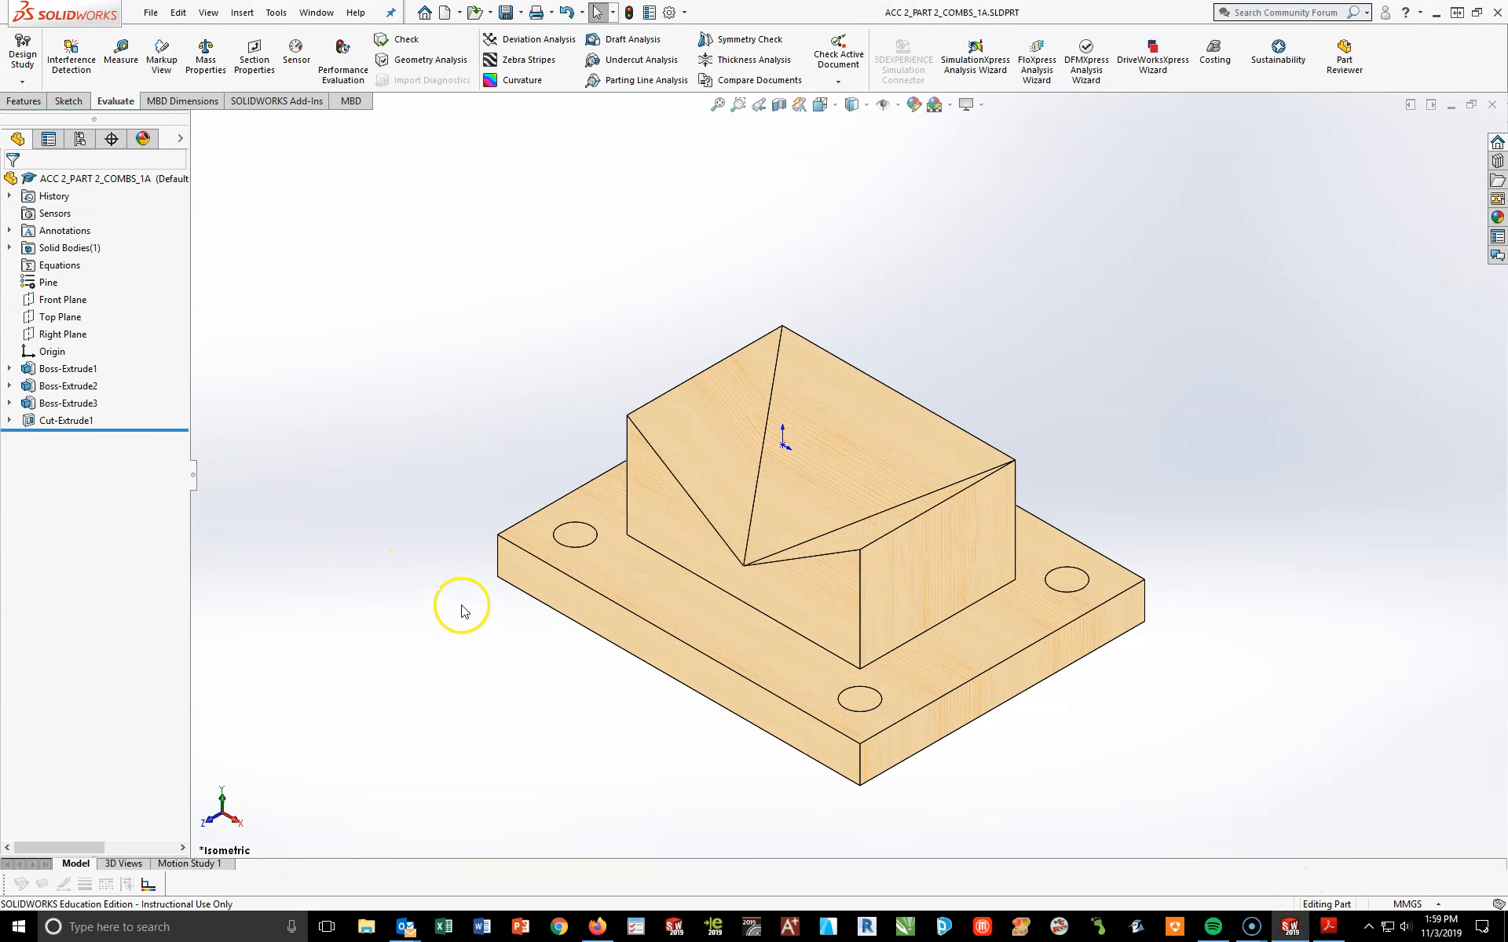
# Set the first half-width dimension (D1@Sketch1) along the upper block's top rear edge to 40 mm
pyautogui.click(698, 548)
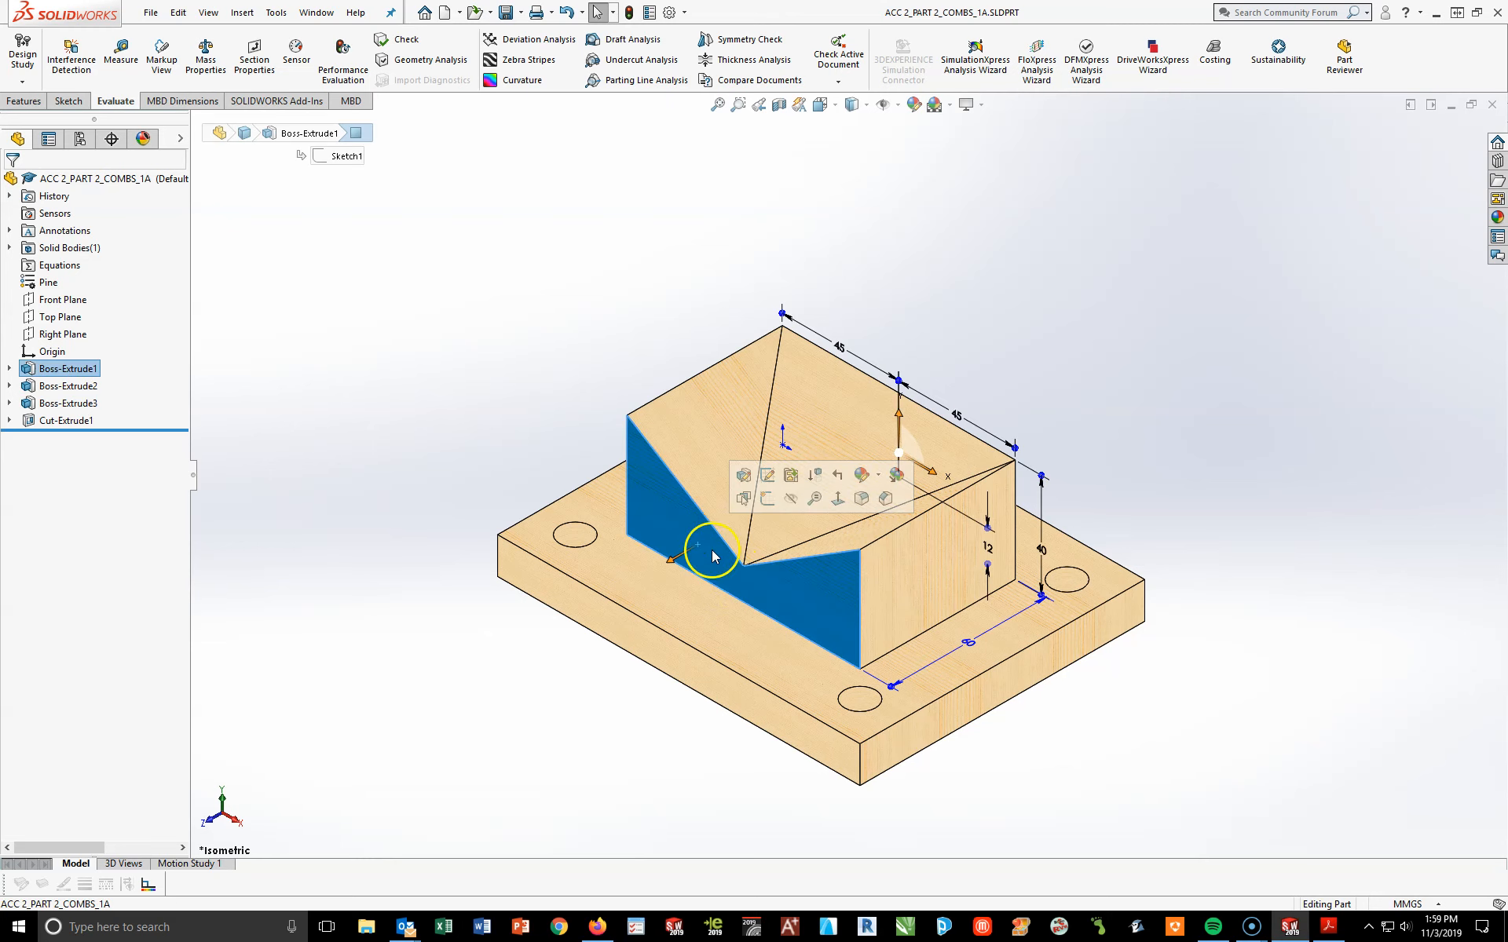
pyautogui.click(915, 566)
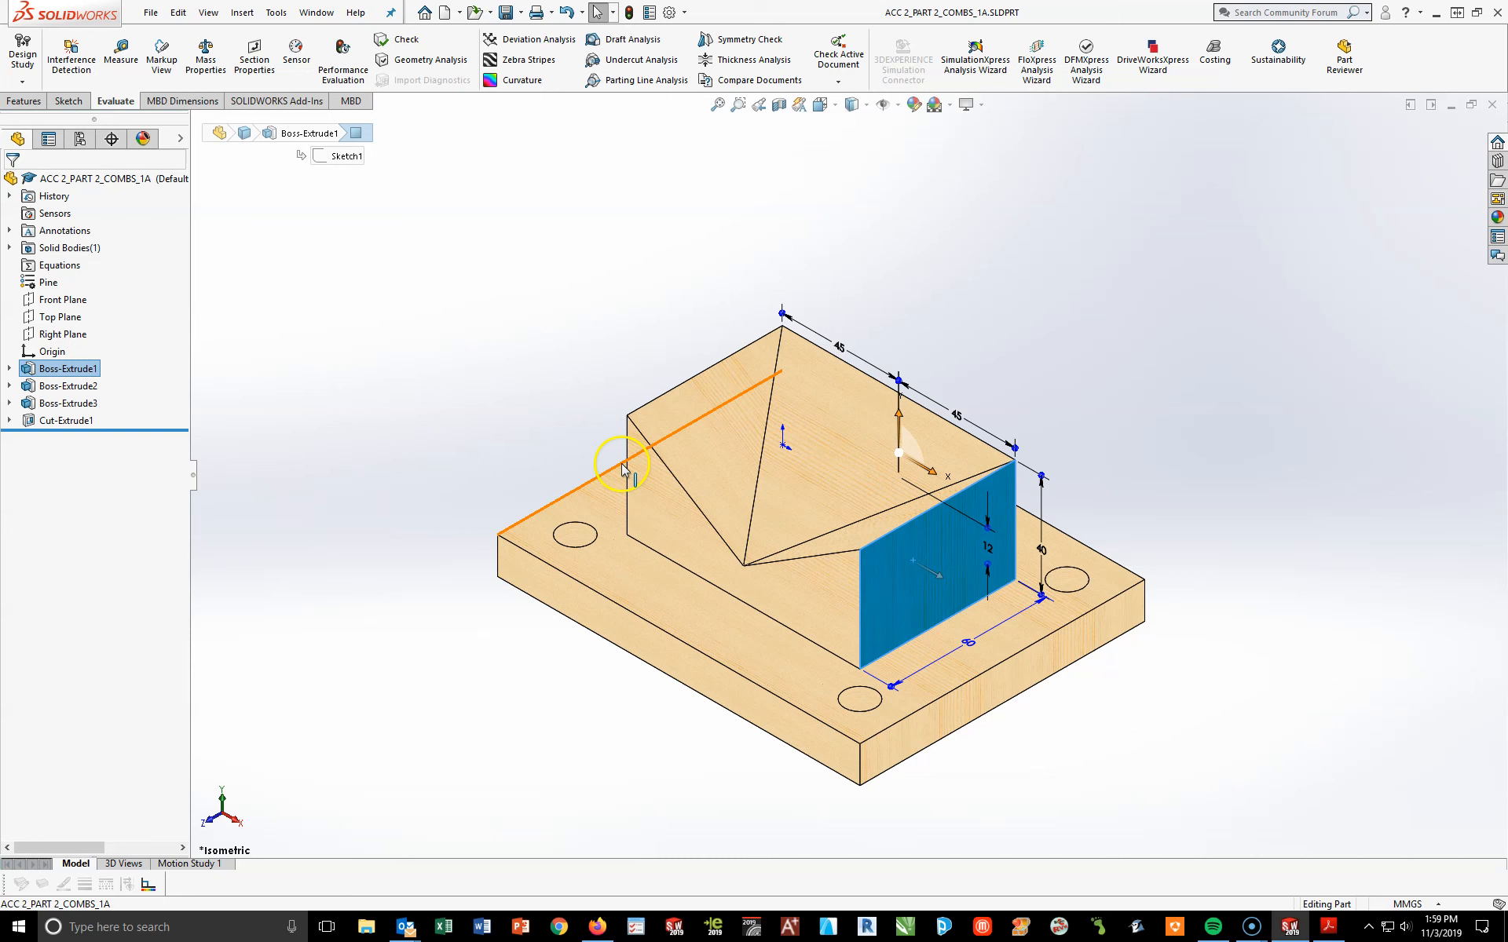
pyautogui.scroll(-2, 859, 377)
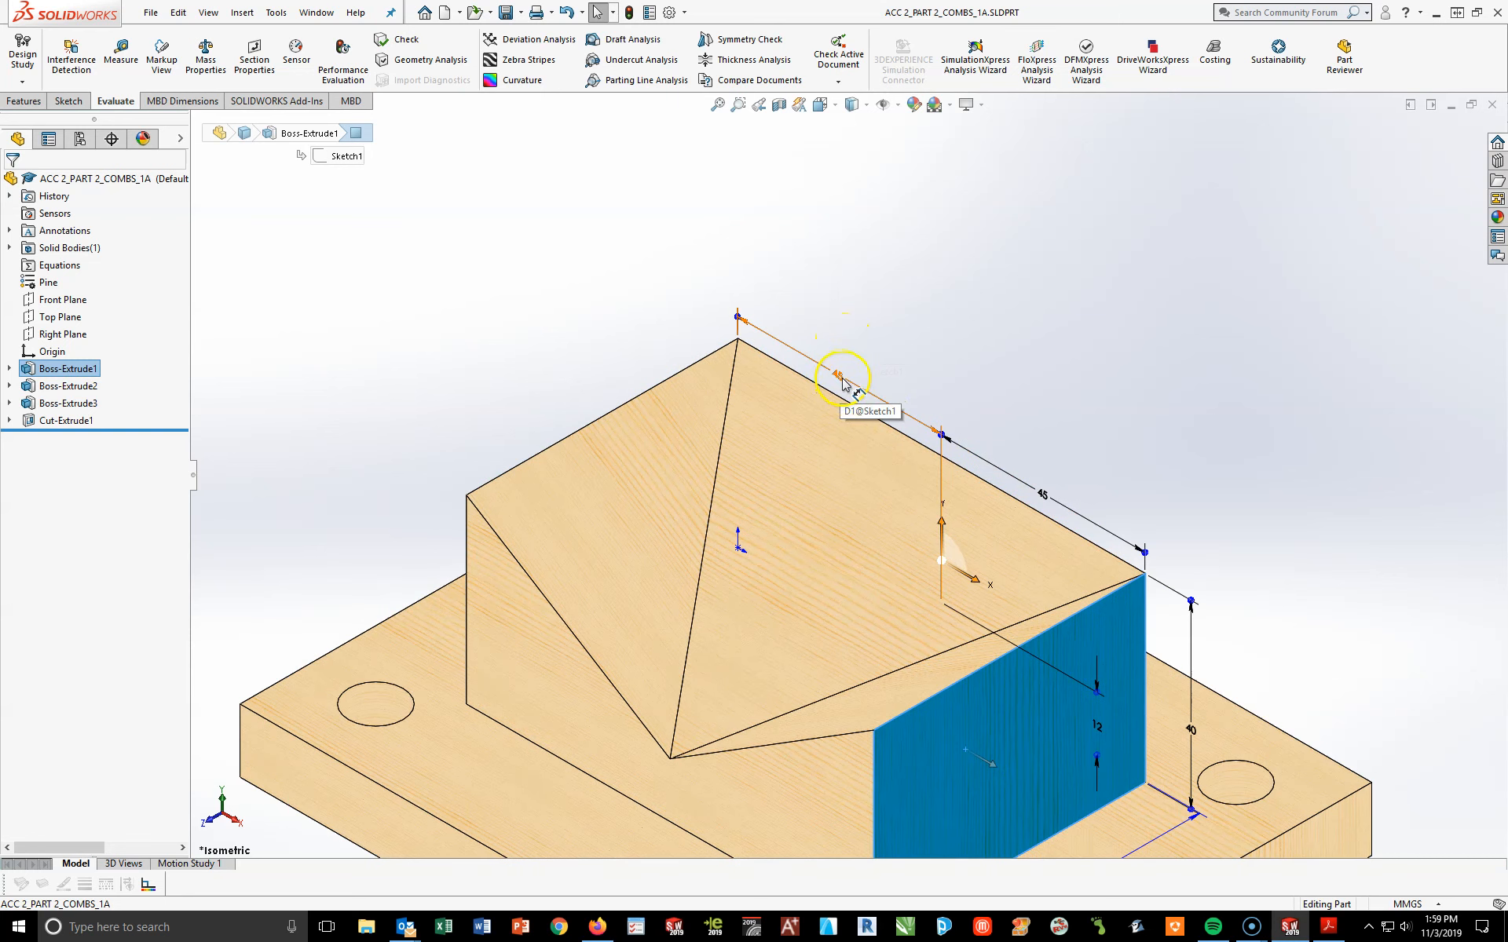
pyautogui.doubleClick(840, 381)
pyautogui.moveTo(850, 378); pyautogui.dragTo(812, 377)
pyautogui.write('40')
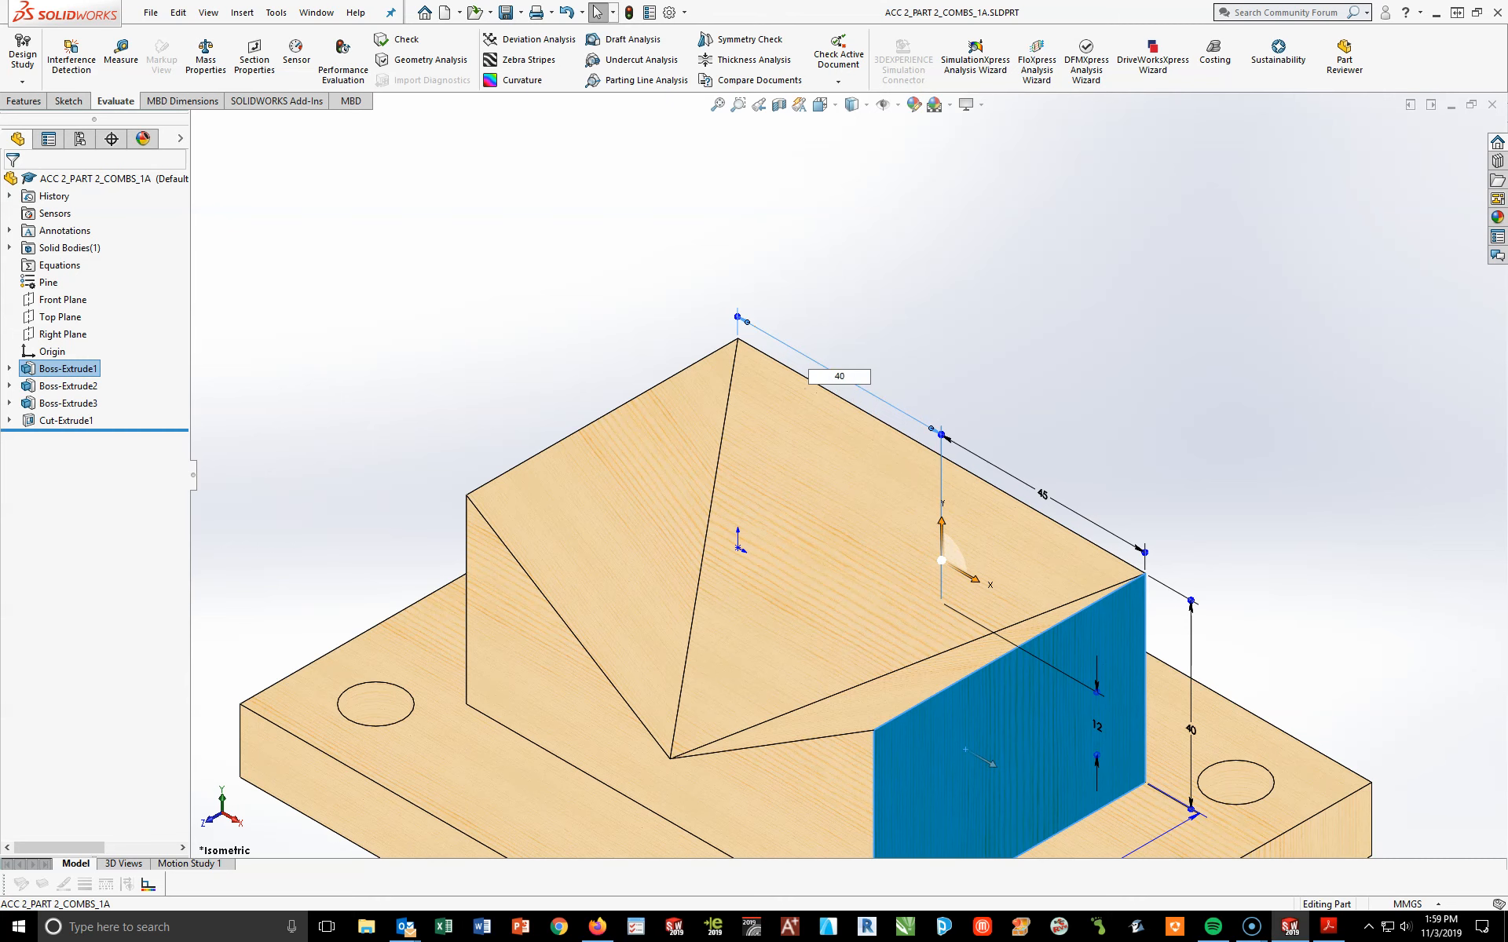
pyautogui.press('Return')
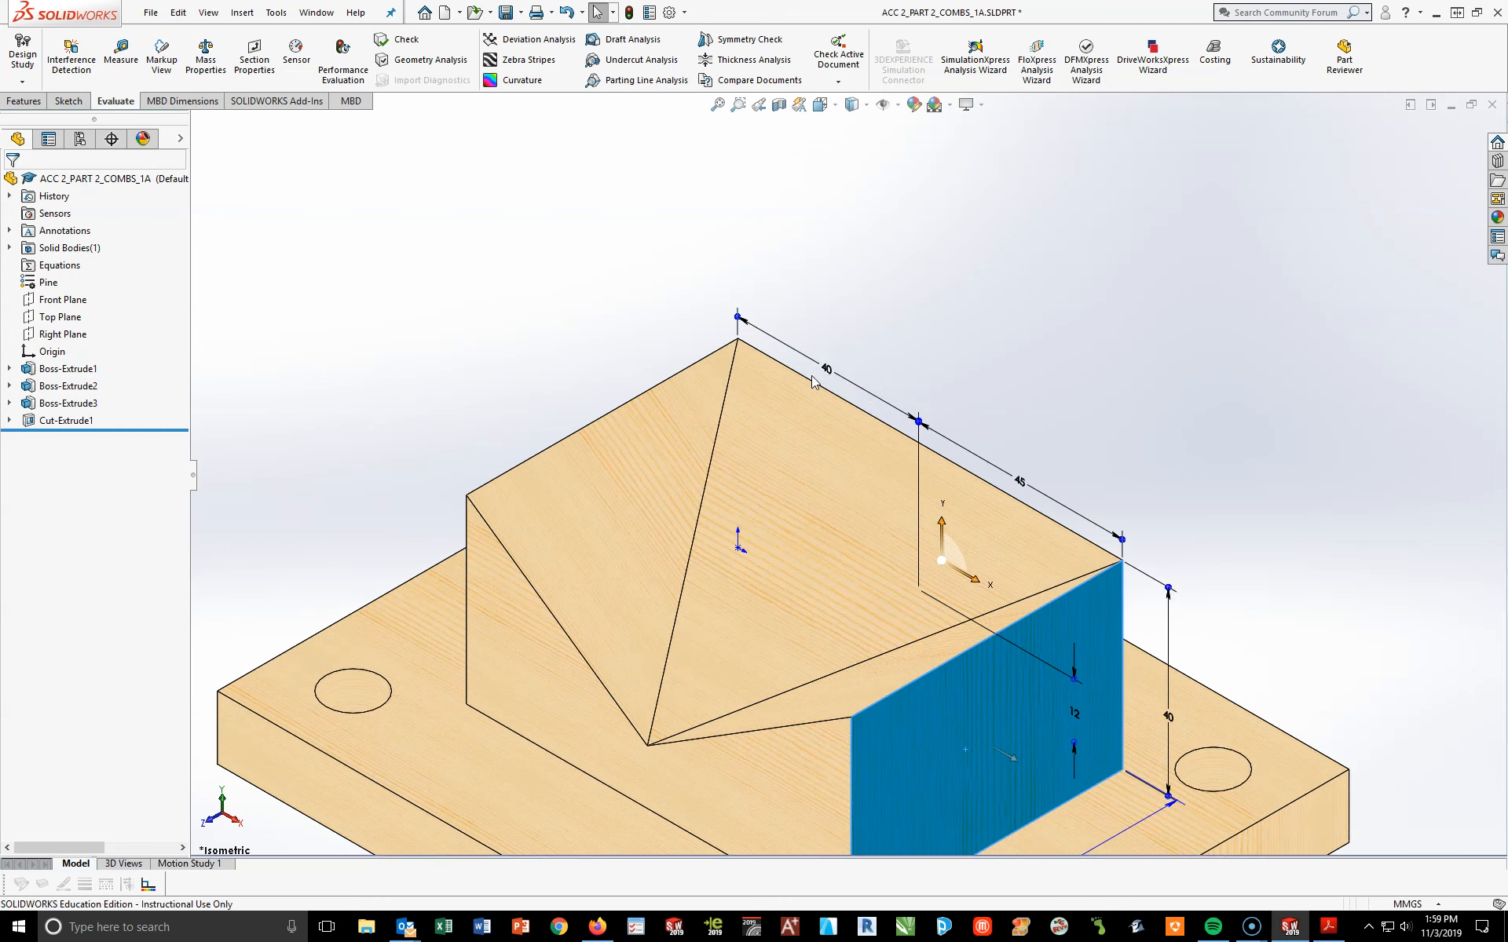
# Set the second half-width dimension (D2@Sketch1) along the upper block's top rear edge to 40 mm
pyautogui.doubleClick(1021, 482)
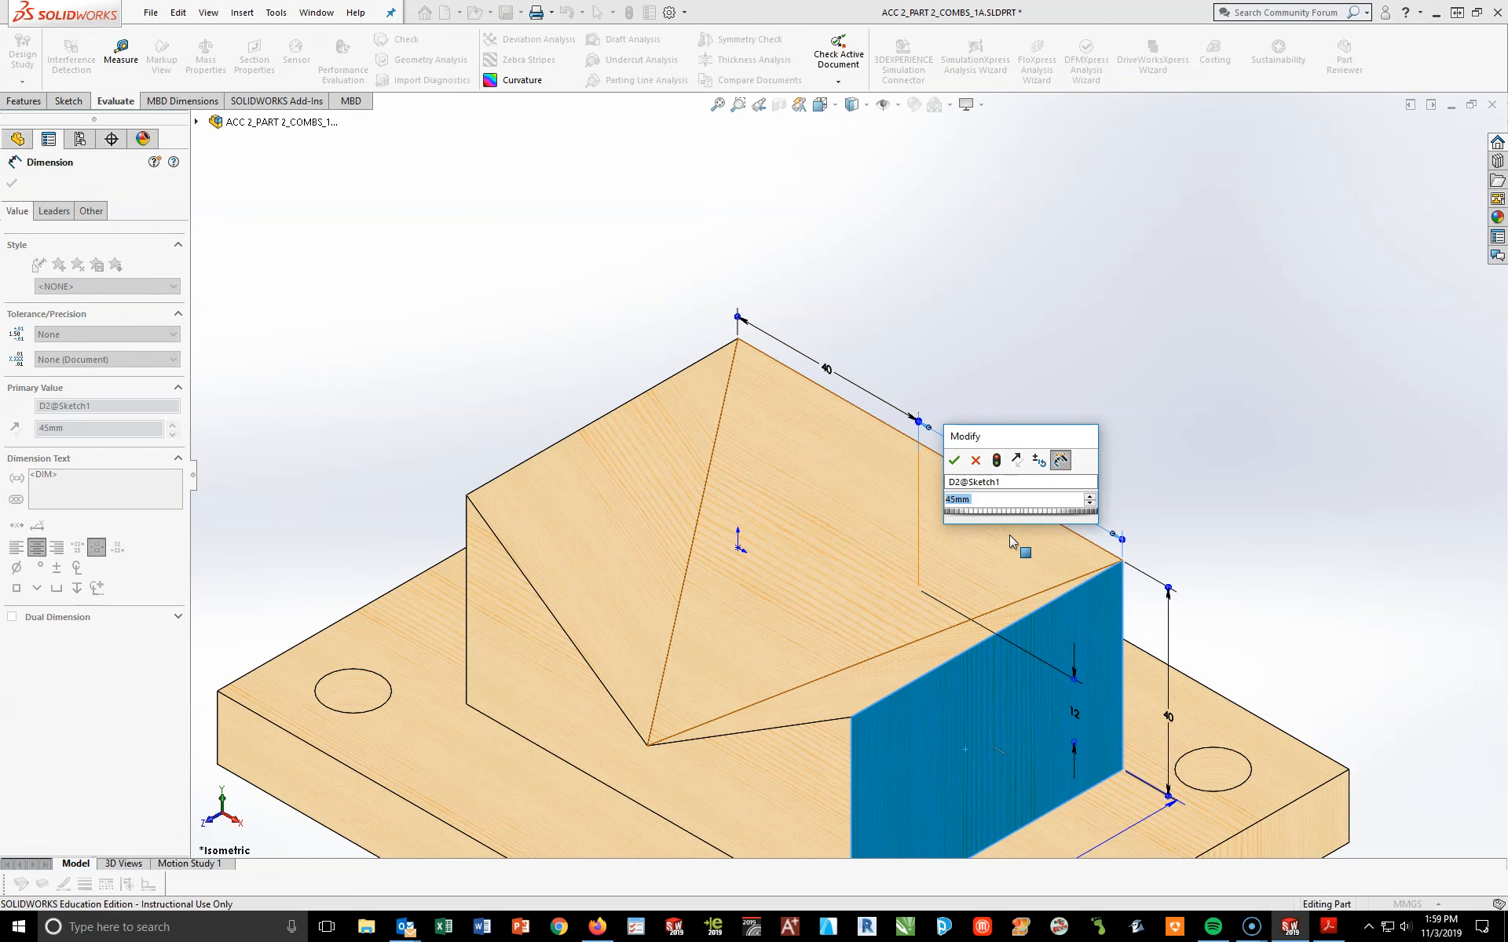
pyautogui.write('40')
pyautogui.press('Return')
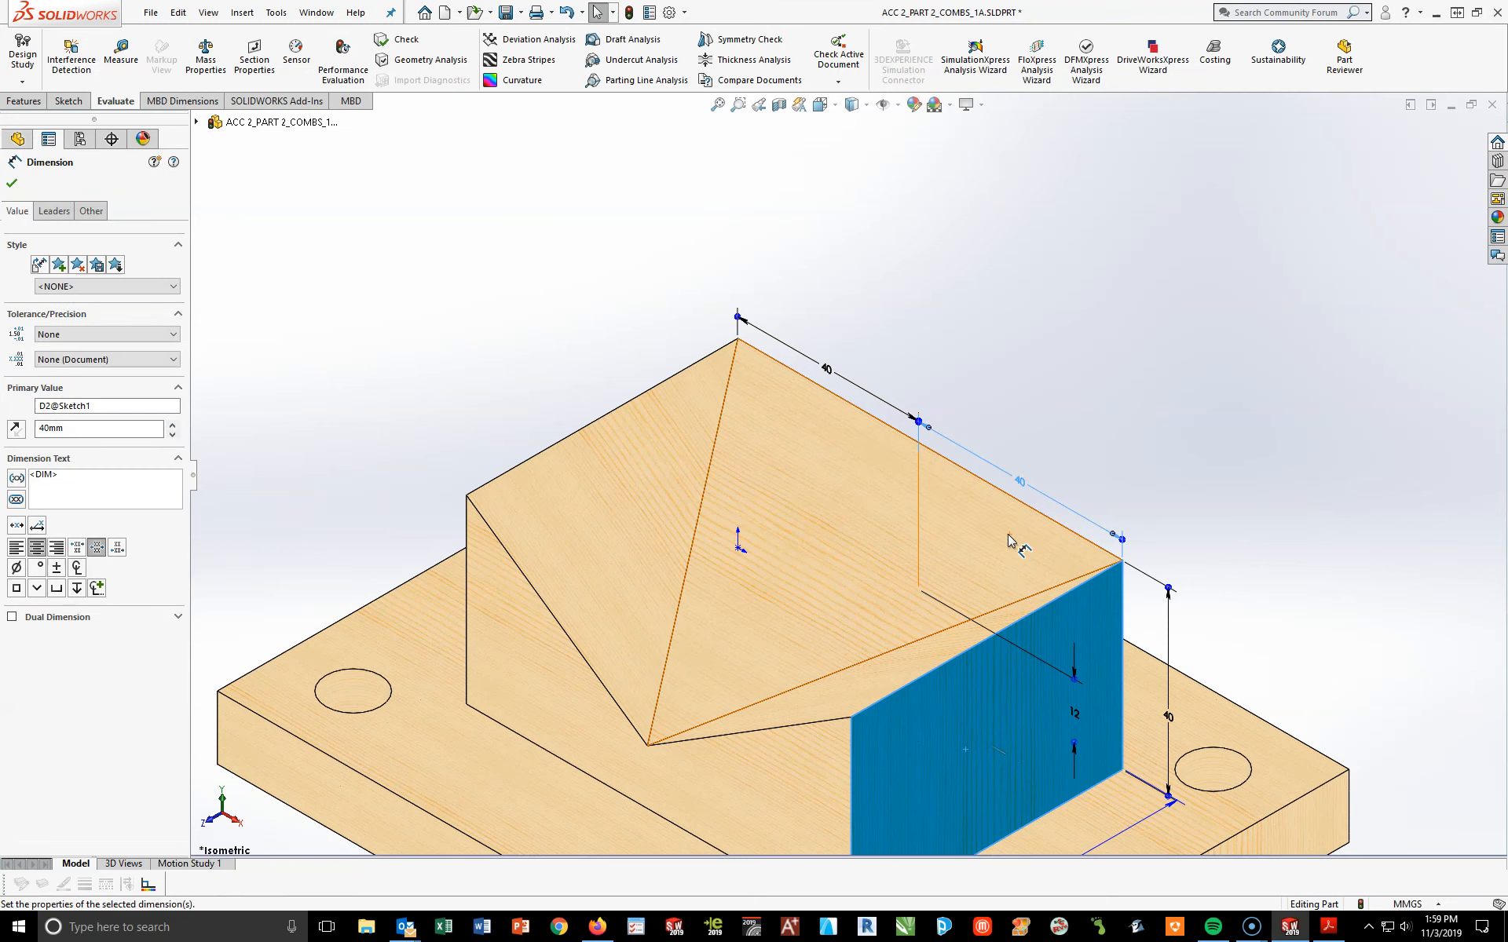
pyautogui.scroll(2, 1166, 750)
pyautogui.scroll(-2, 987, 768)
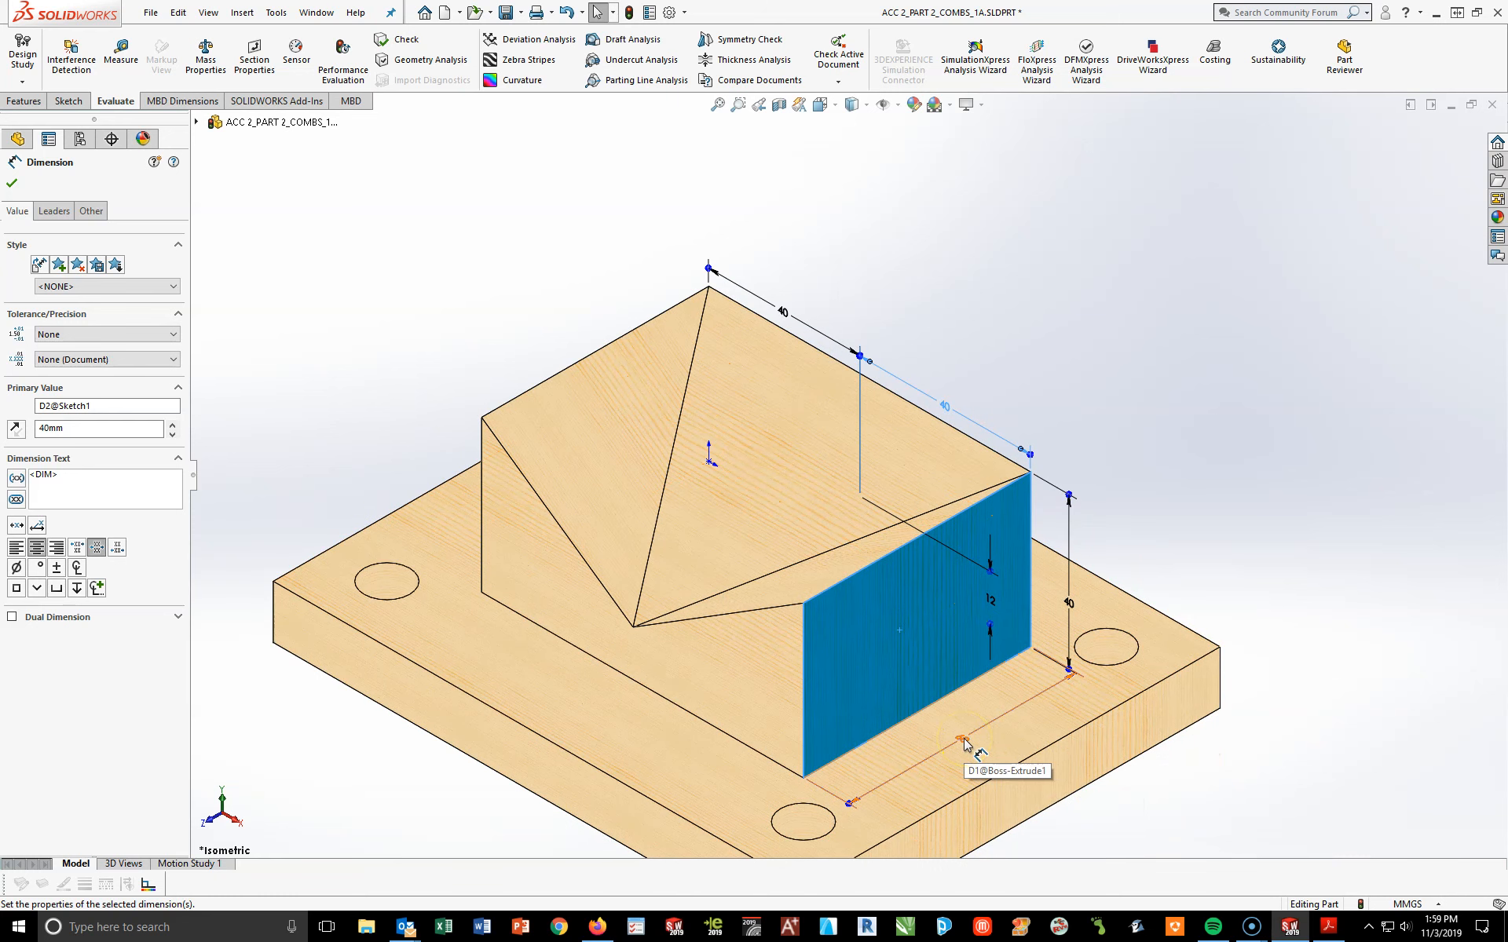
# Set the upper block's extrusion depth (D1@Boss-Extrude1) to 50 mm and rebuild the part
pyautogui.click(963, 742)
pyautogui.write('50')
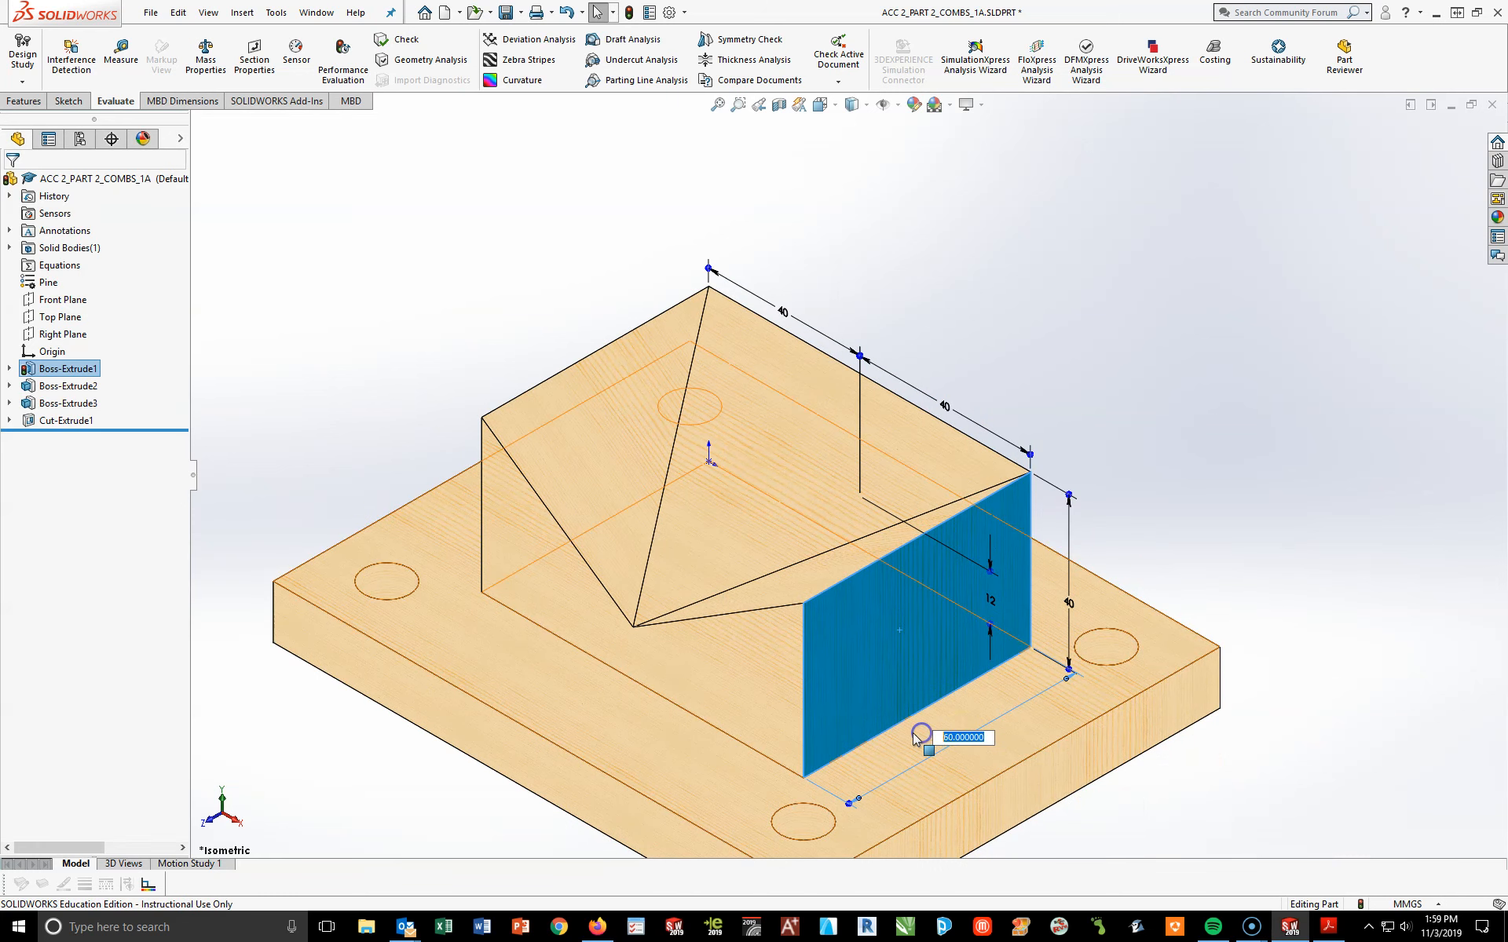
pyautogui.press('Return')
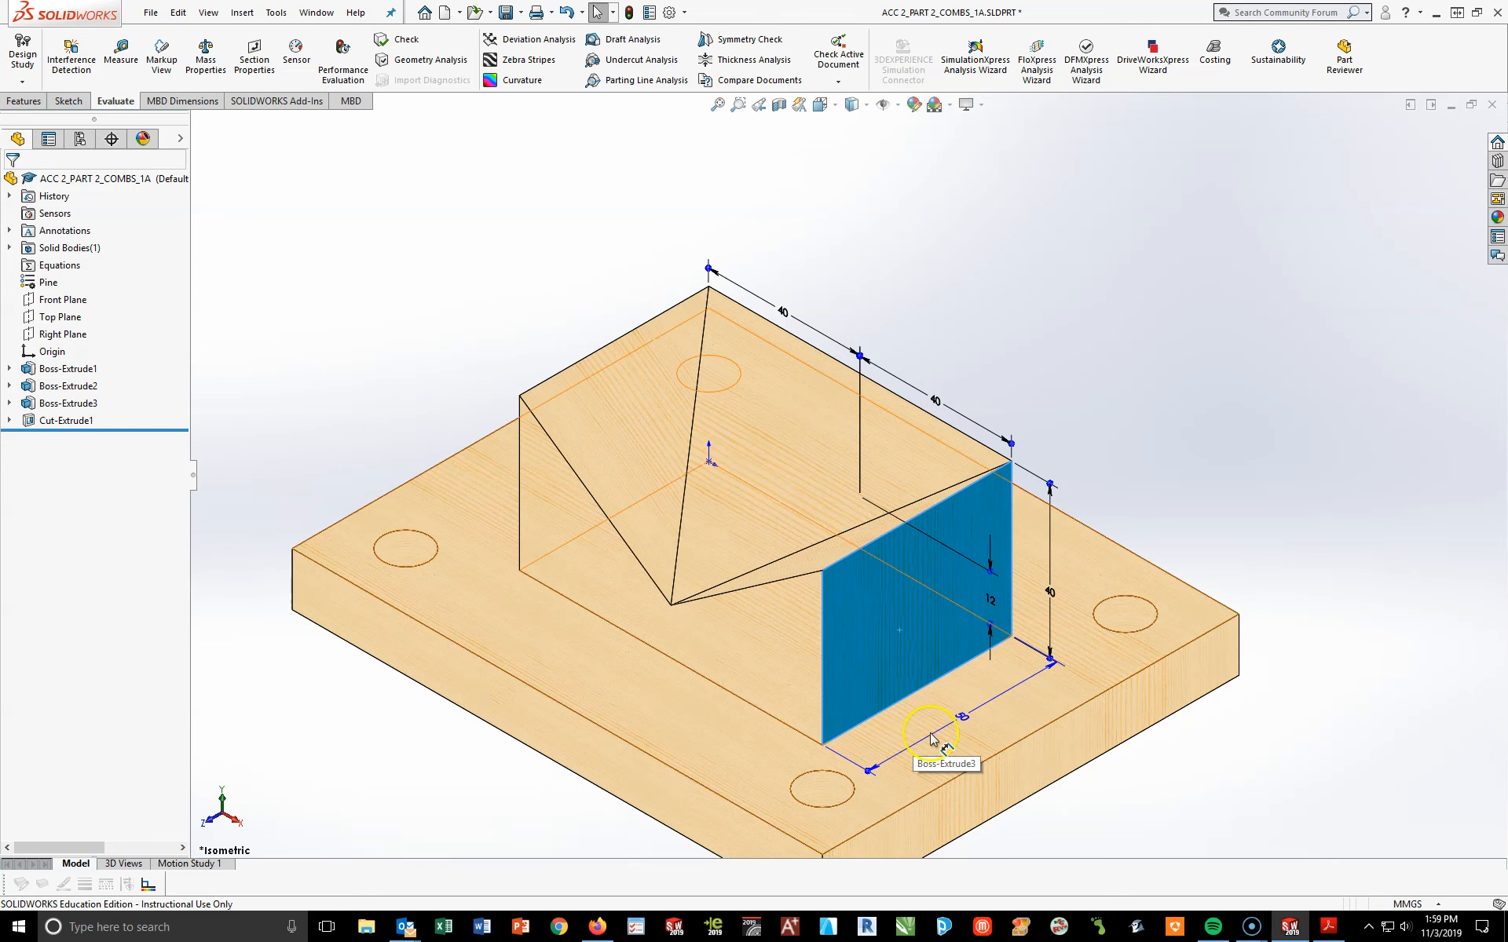
pyautogui.click(629, 12)
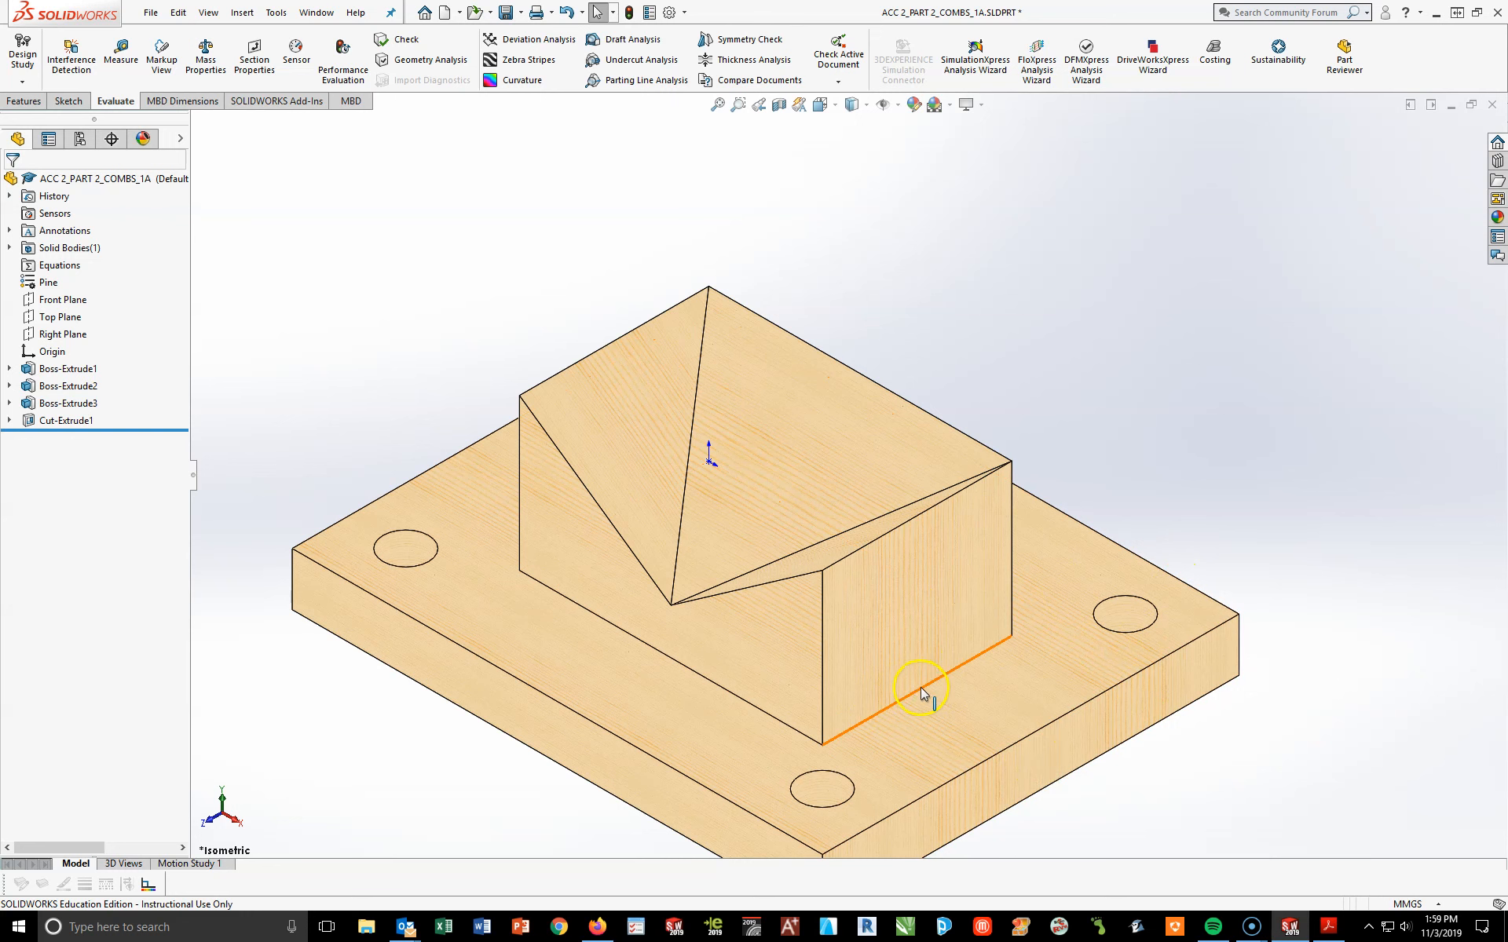
pyautogui.click(796, 689)
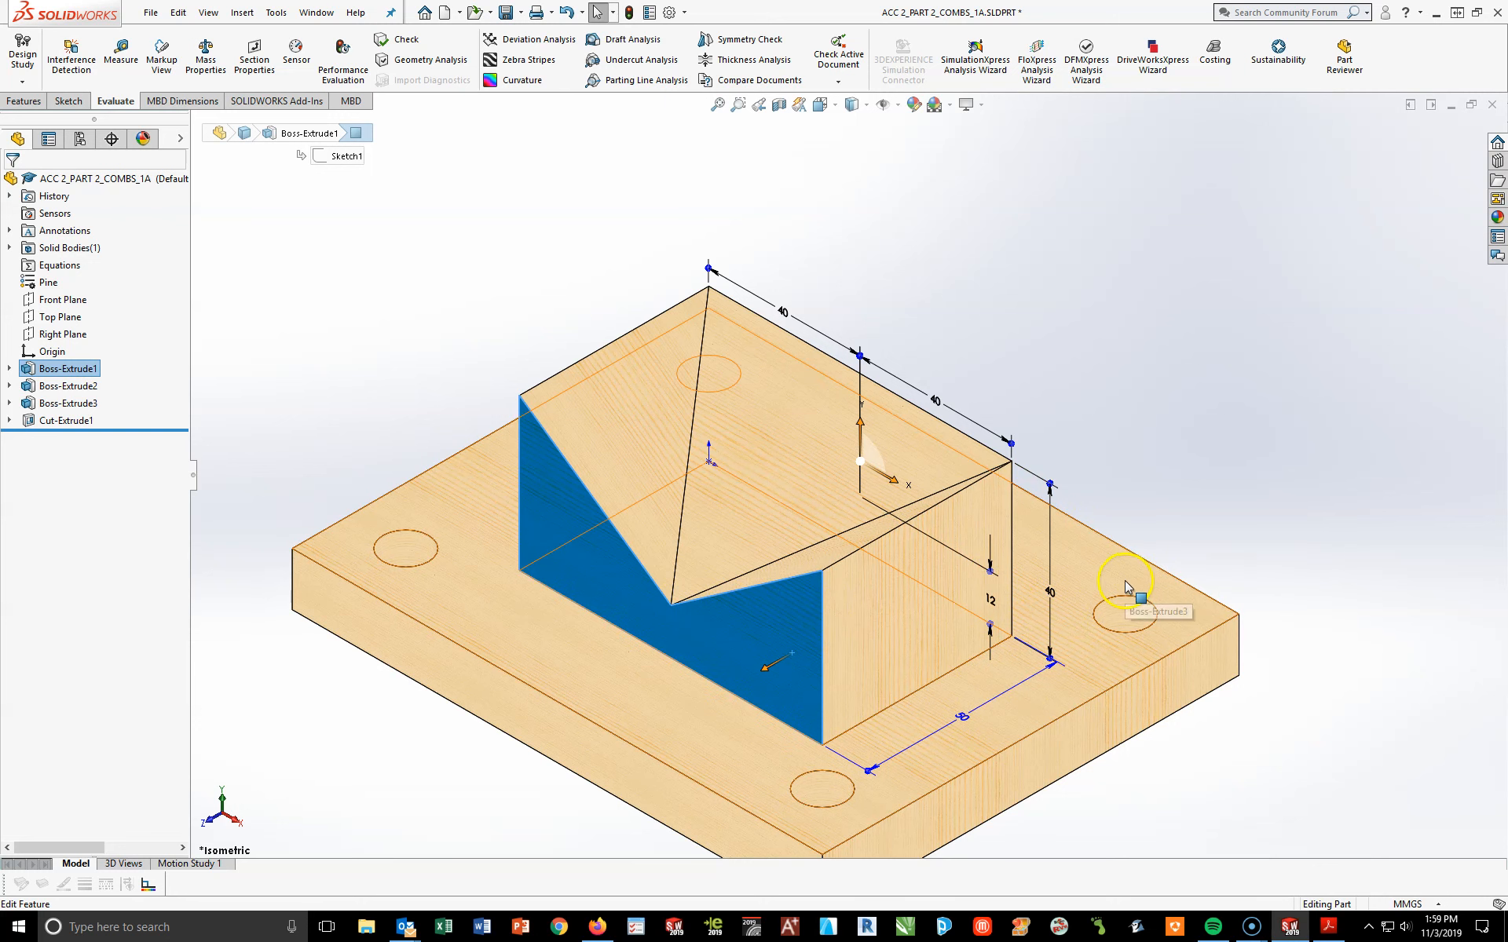
pyautogui.click(1195, 390)
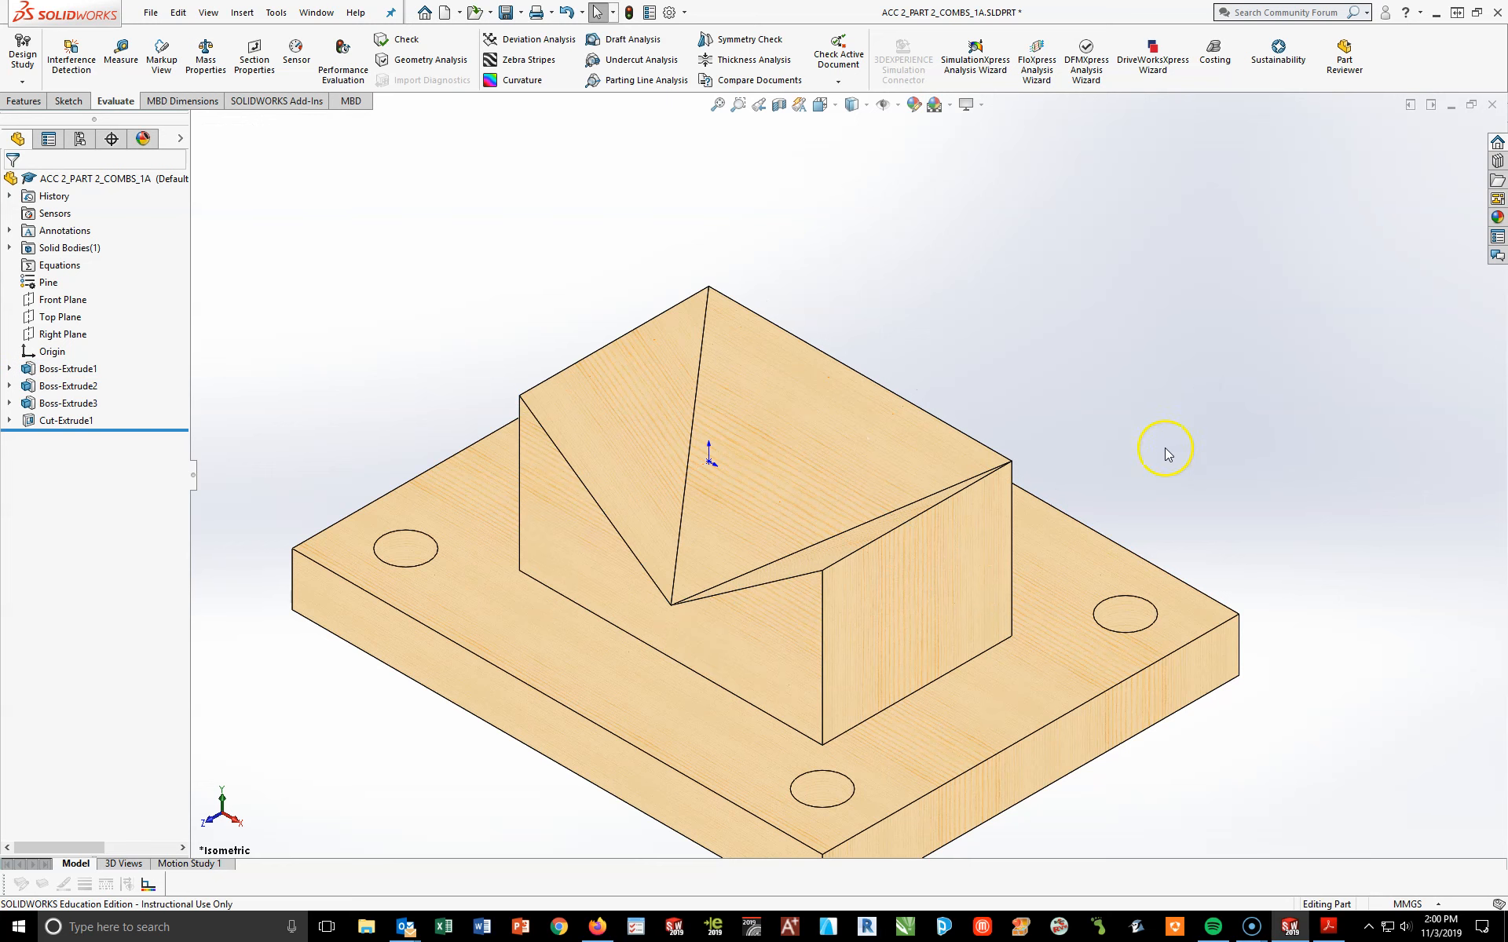
# Show the base plate's dimensions and set its front-to-back depth (D3@Sketch3) to 100 mm
pyautogui.click(1071, 573)
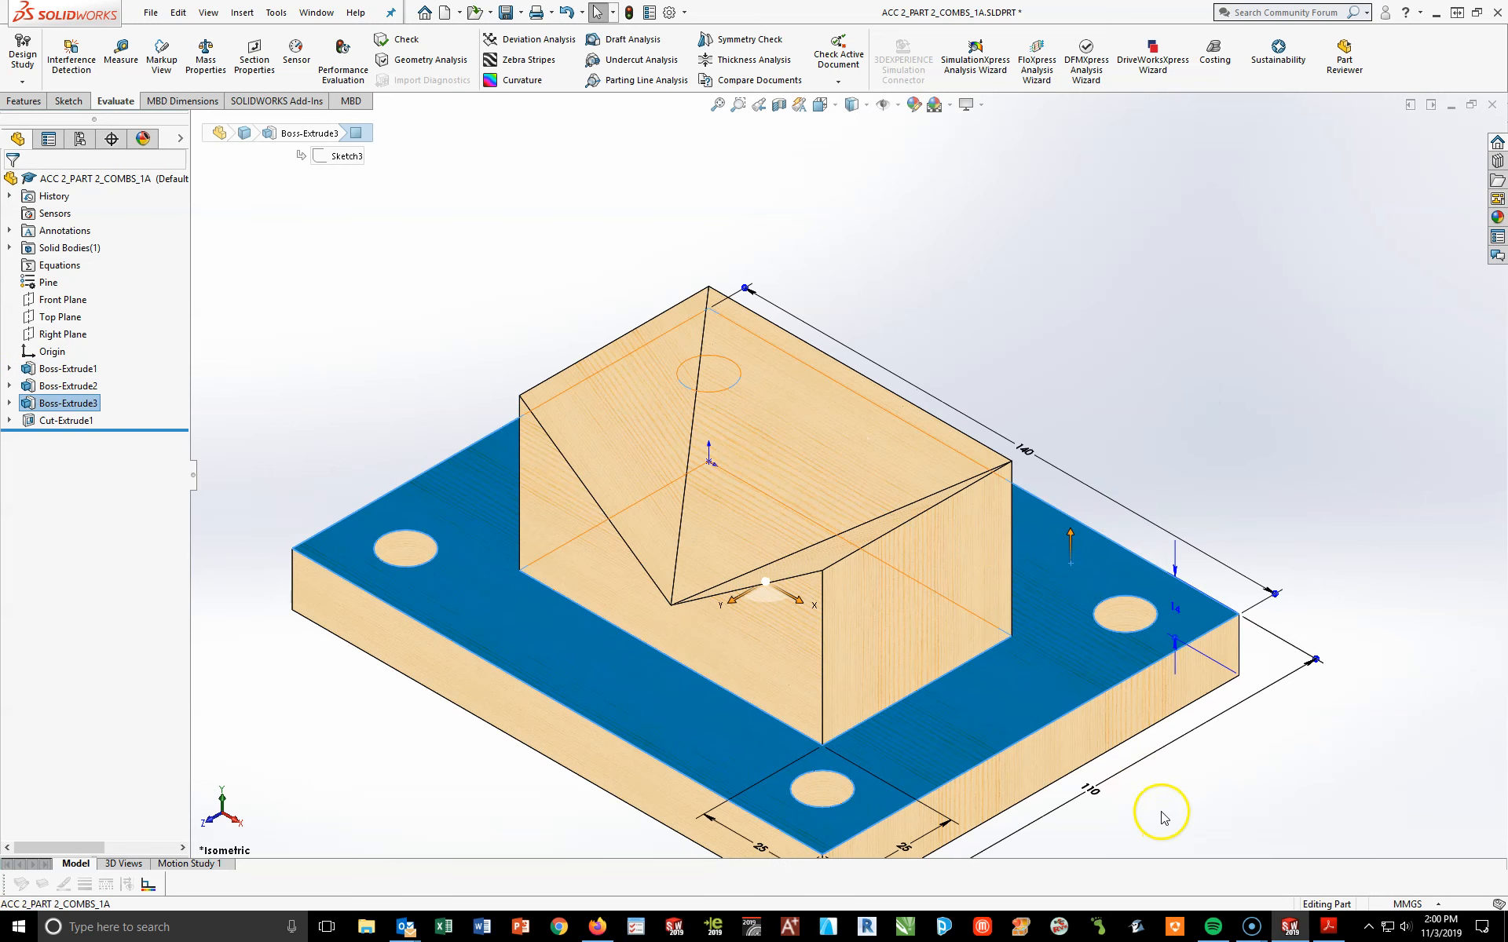
pyautogui.scroll(1, 1191, 809)
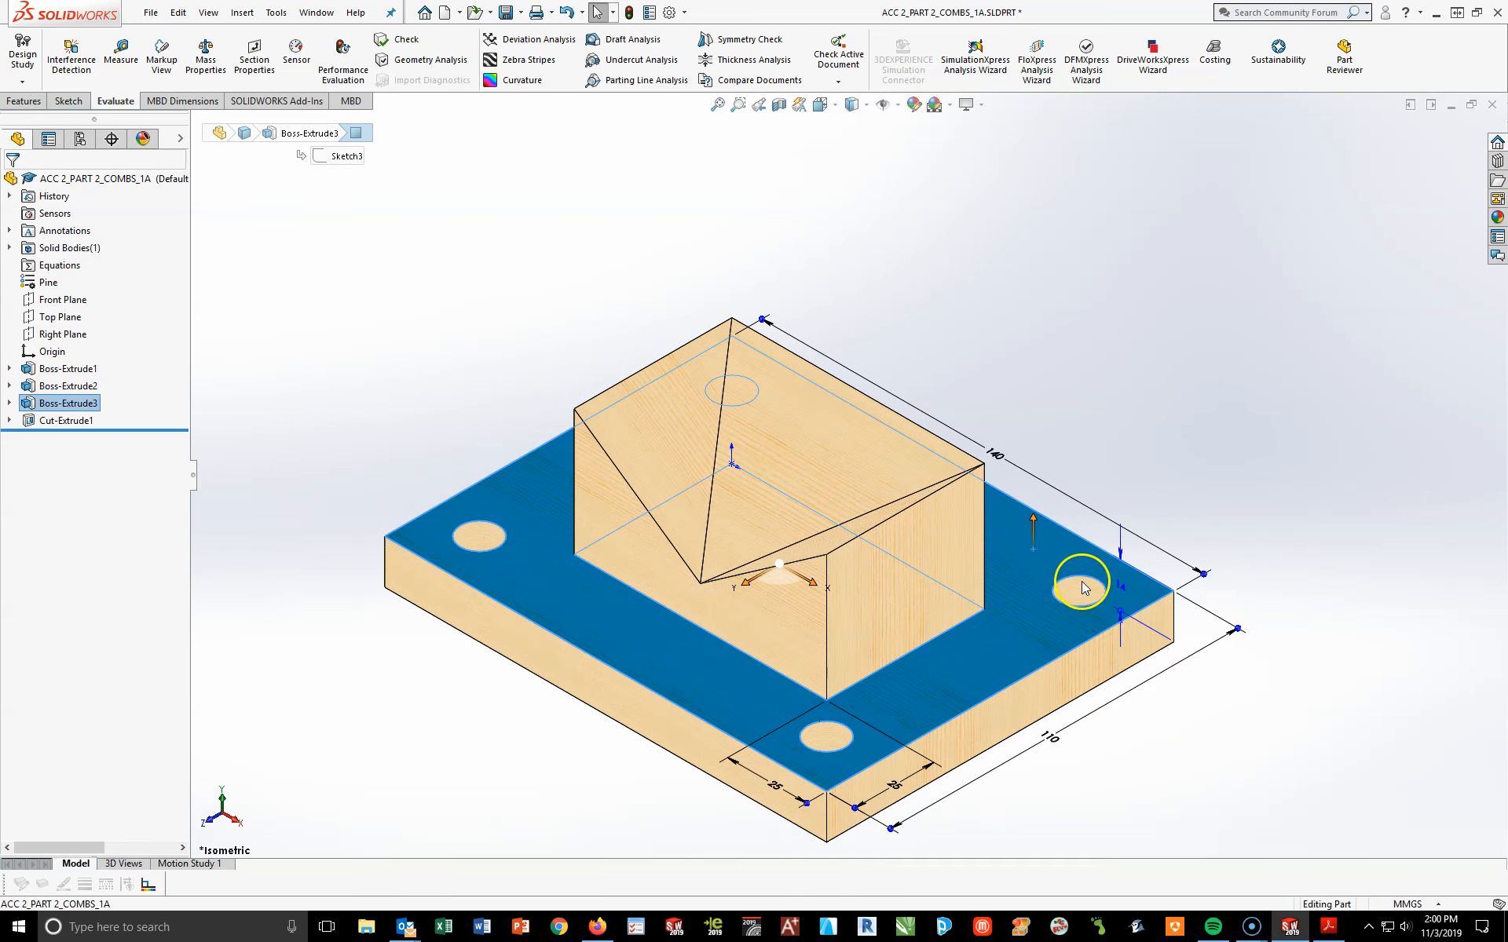
pyautogui.doubleClick(1051, 743)
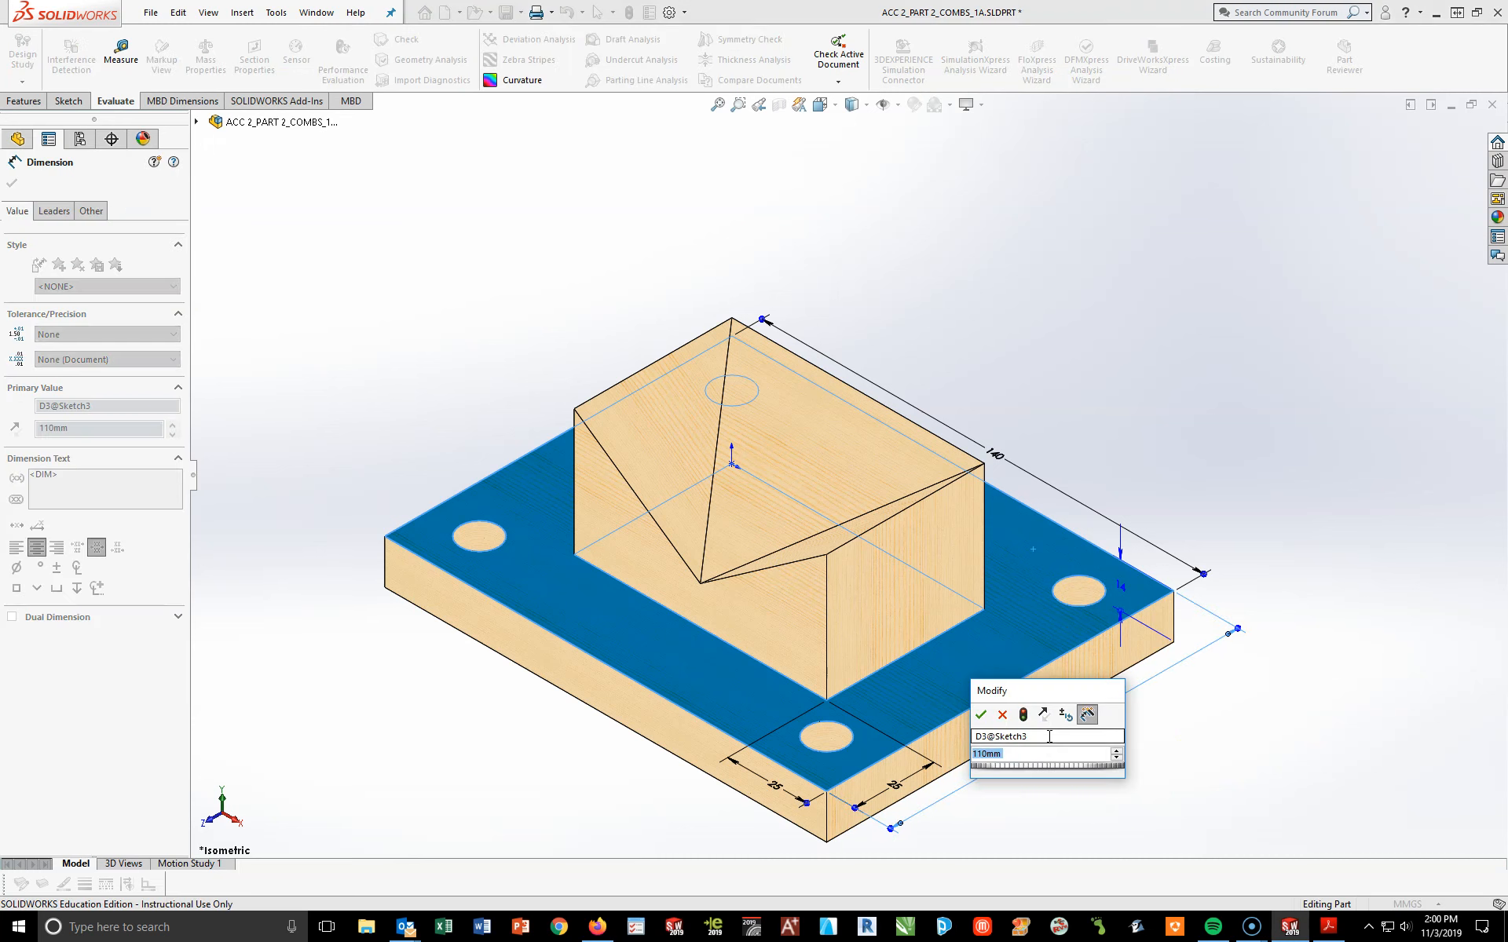
pyautogui.write('100')
pyautogui.press('Return')
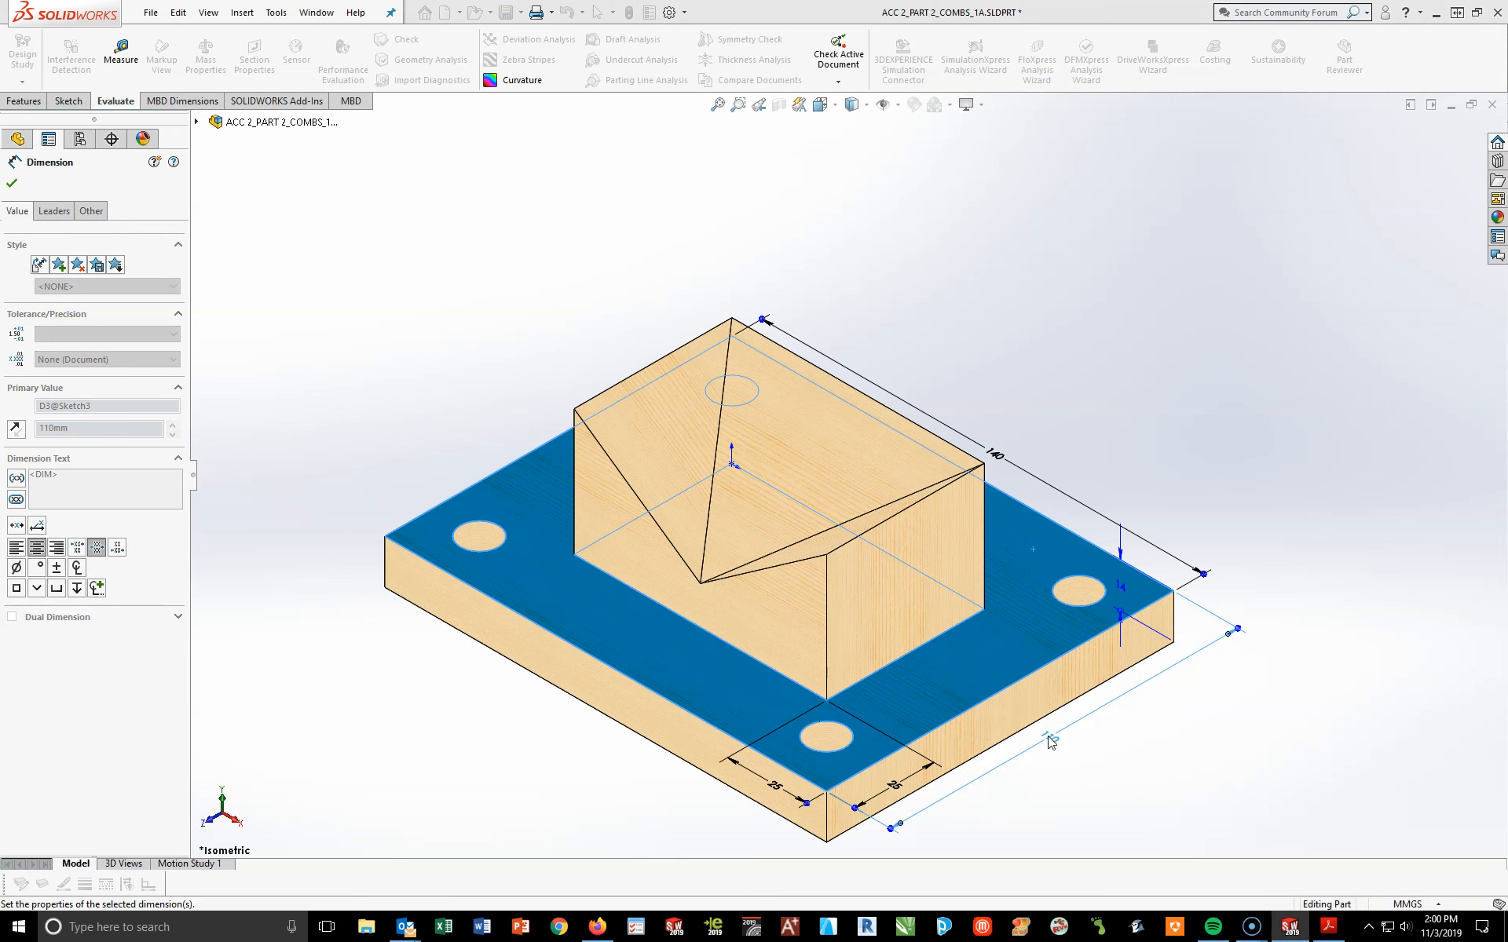
# Set the base plate's overall length along its rear edge to 130 mm and rebuild the part
pyautogui.doubleClick(998, 459)
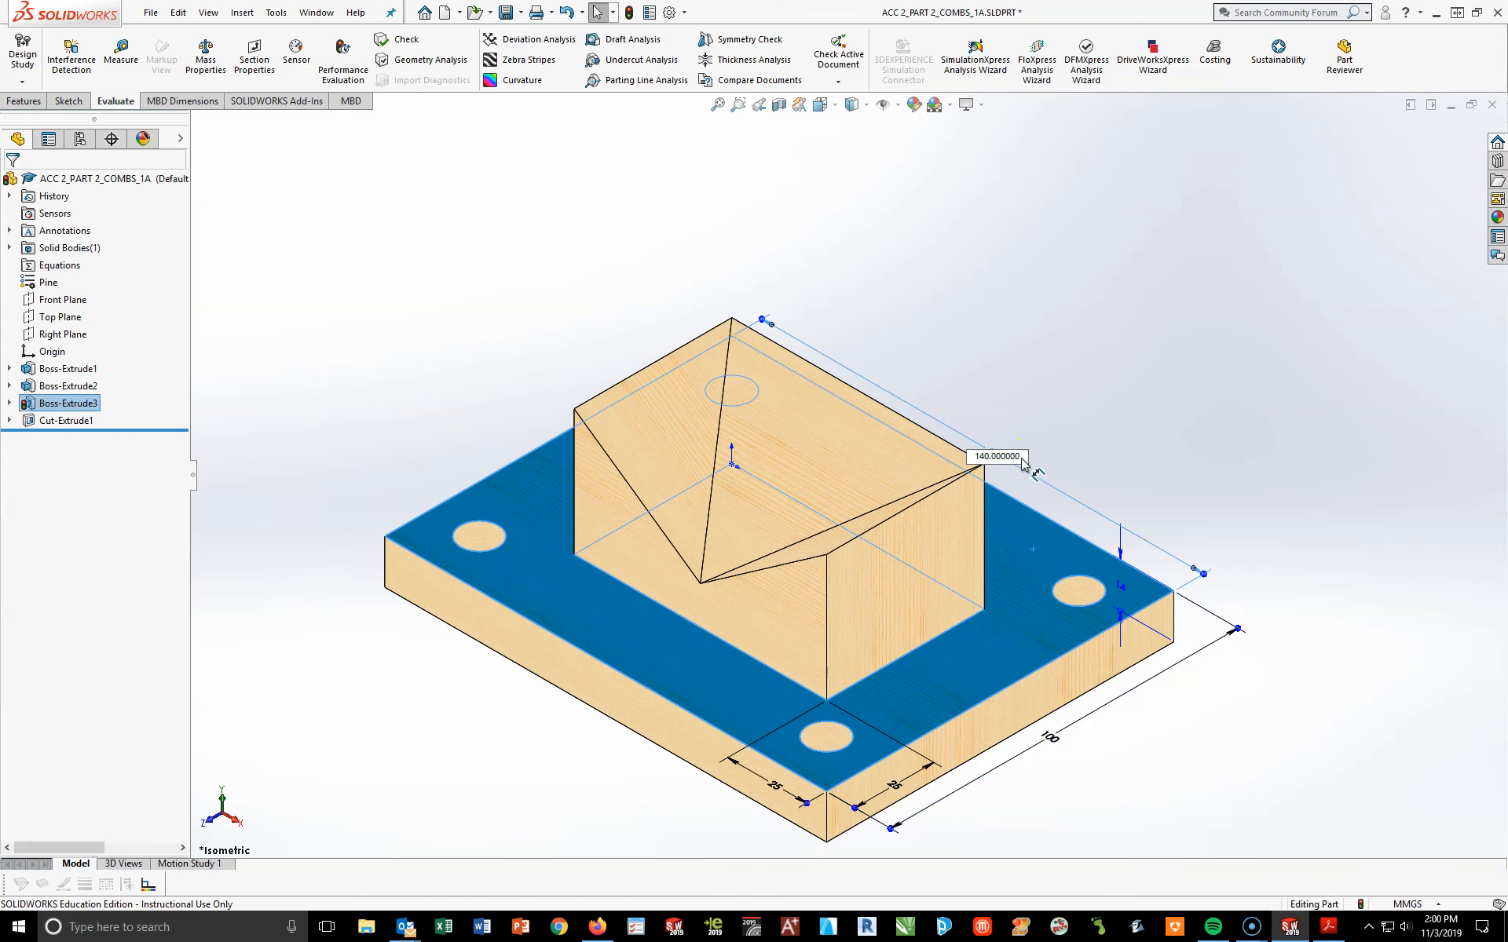
pyautogui.write('130')
pyautogui.press('Return')
pyautogui.click(1202, 680)
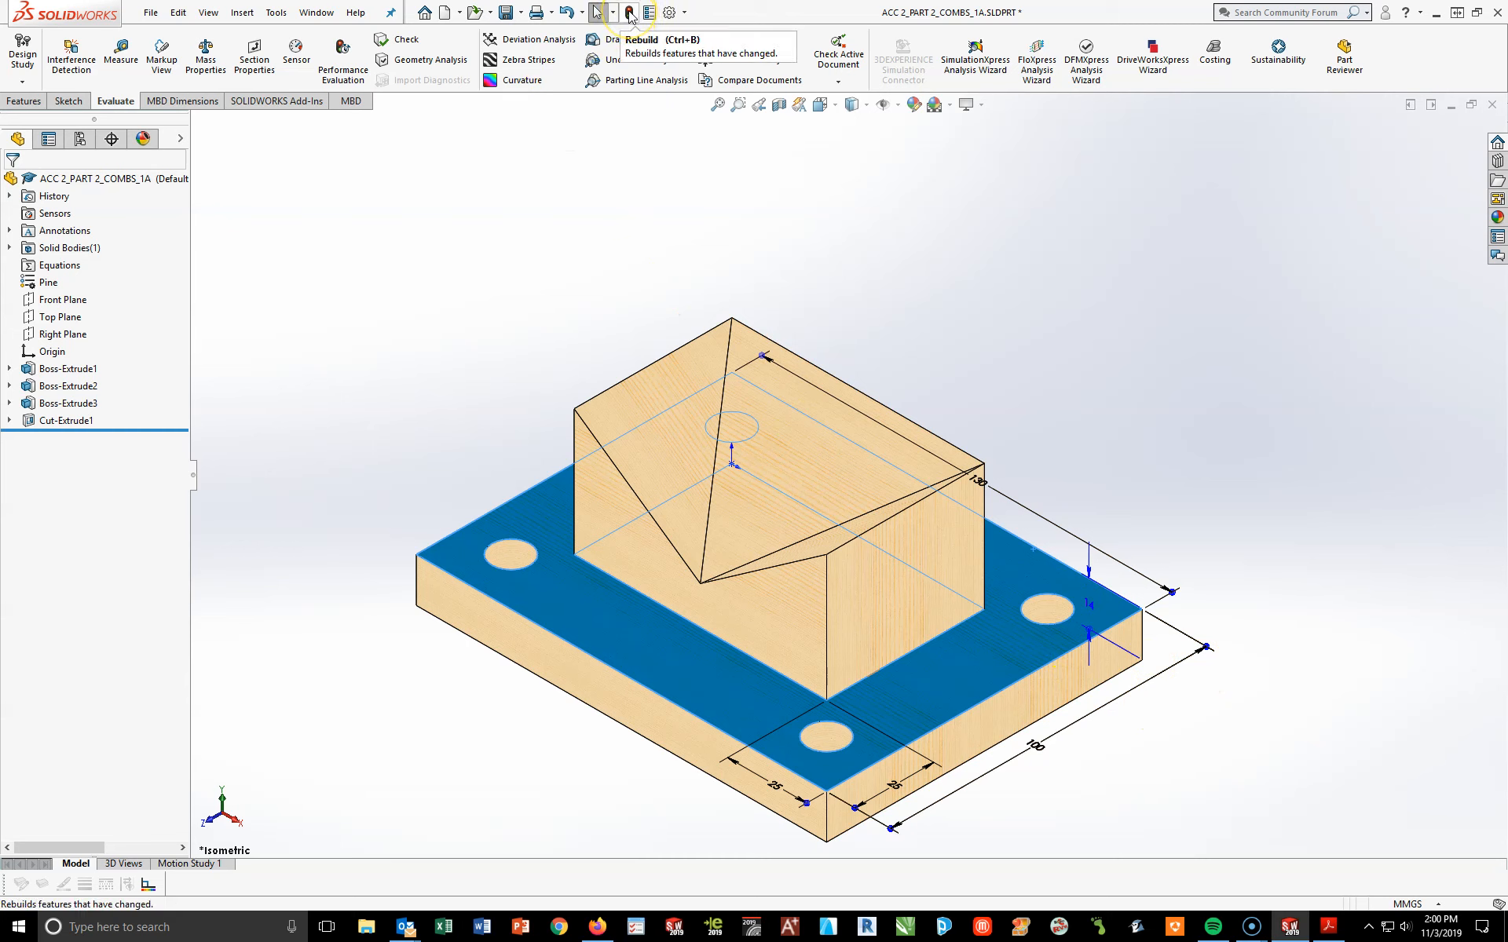
pyautogui.click(630, 13)
pyautogui.click(1138, 437)
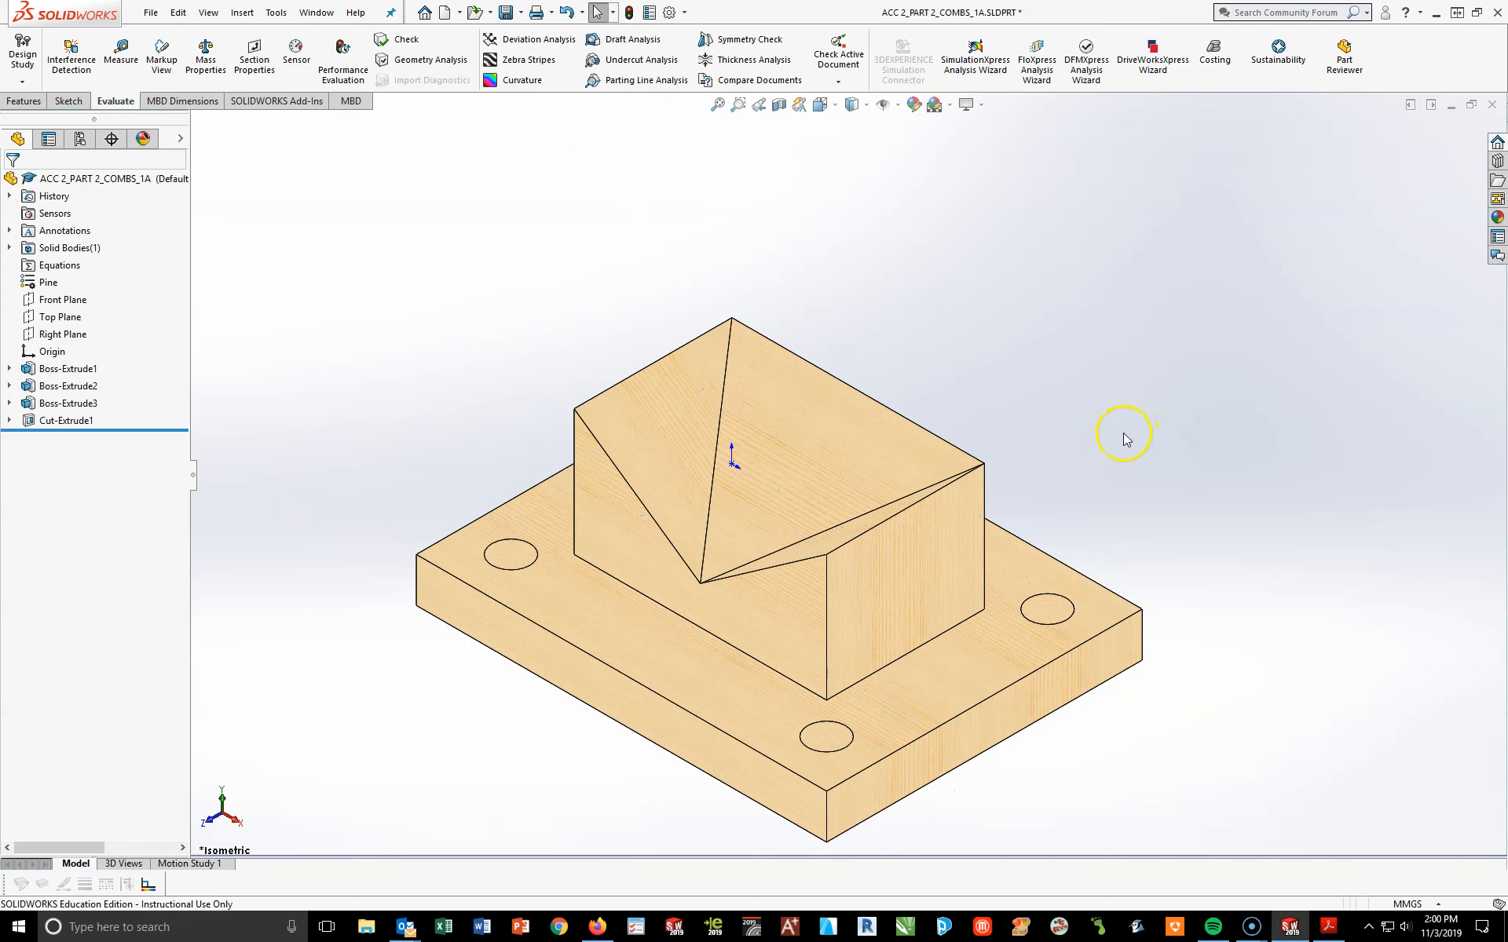
pyautogui.press('f')
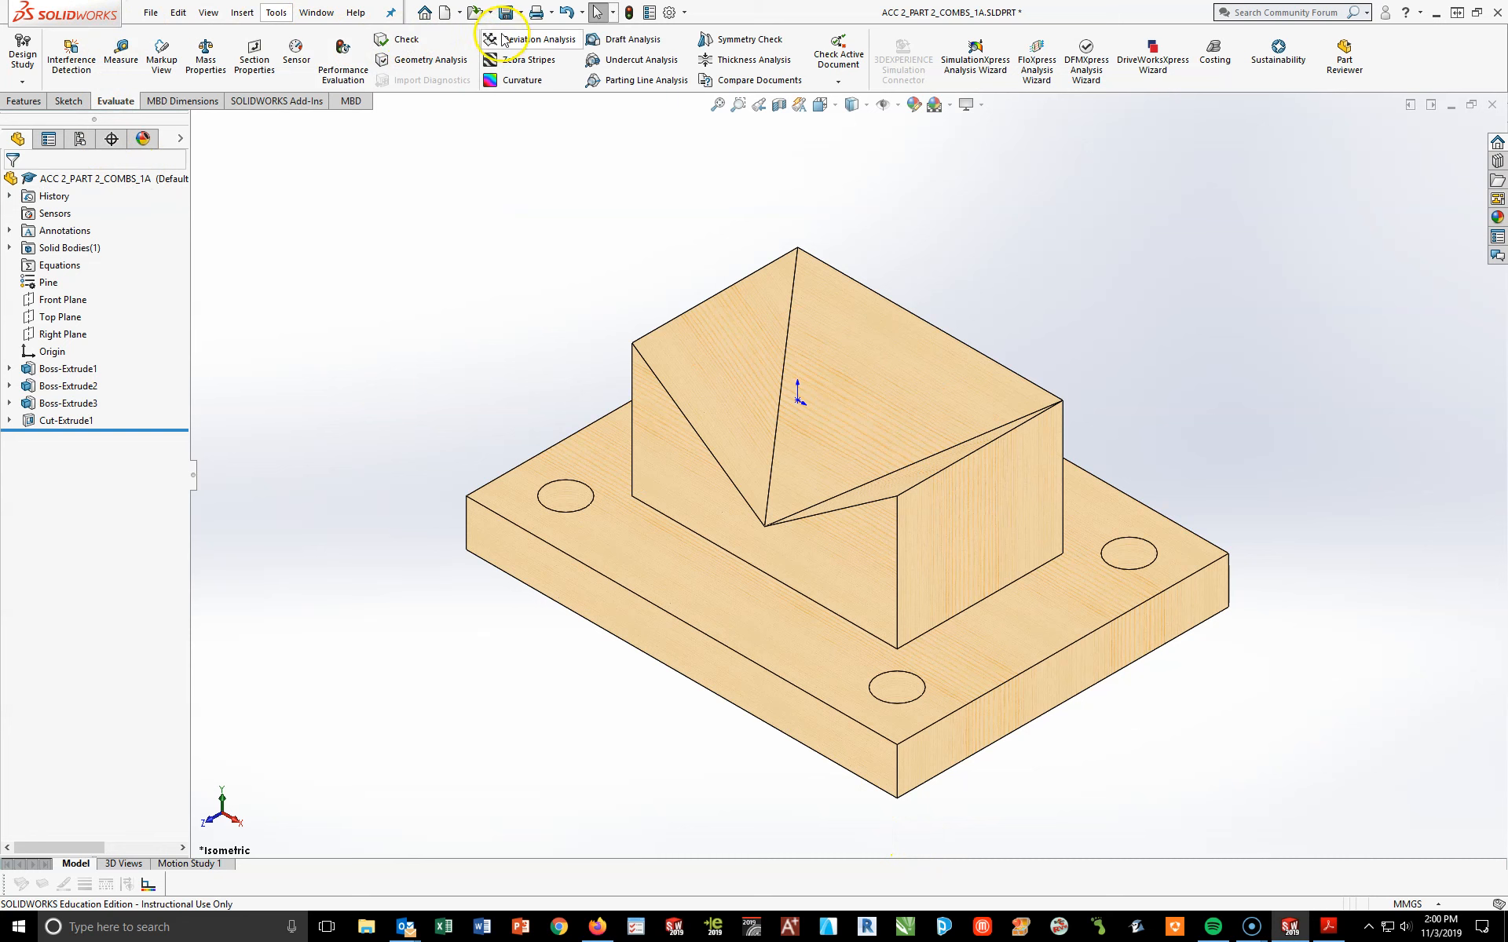
# Save the part as a new file in the 3D Parts folder, changing PART 2 to PART 3 in the file name
pyautogui.click(520, 12)
pyautogui.click(532, 50)
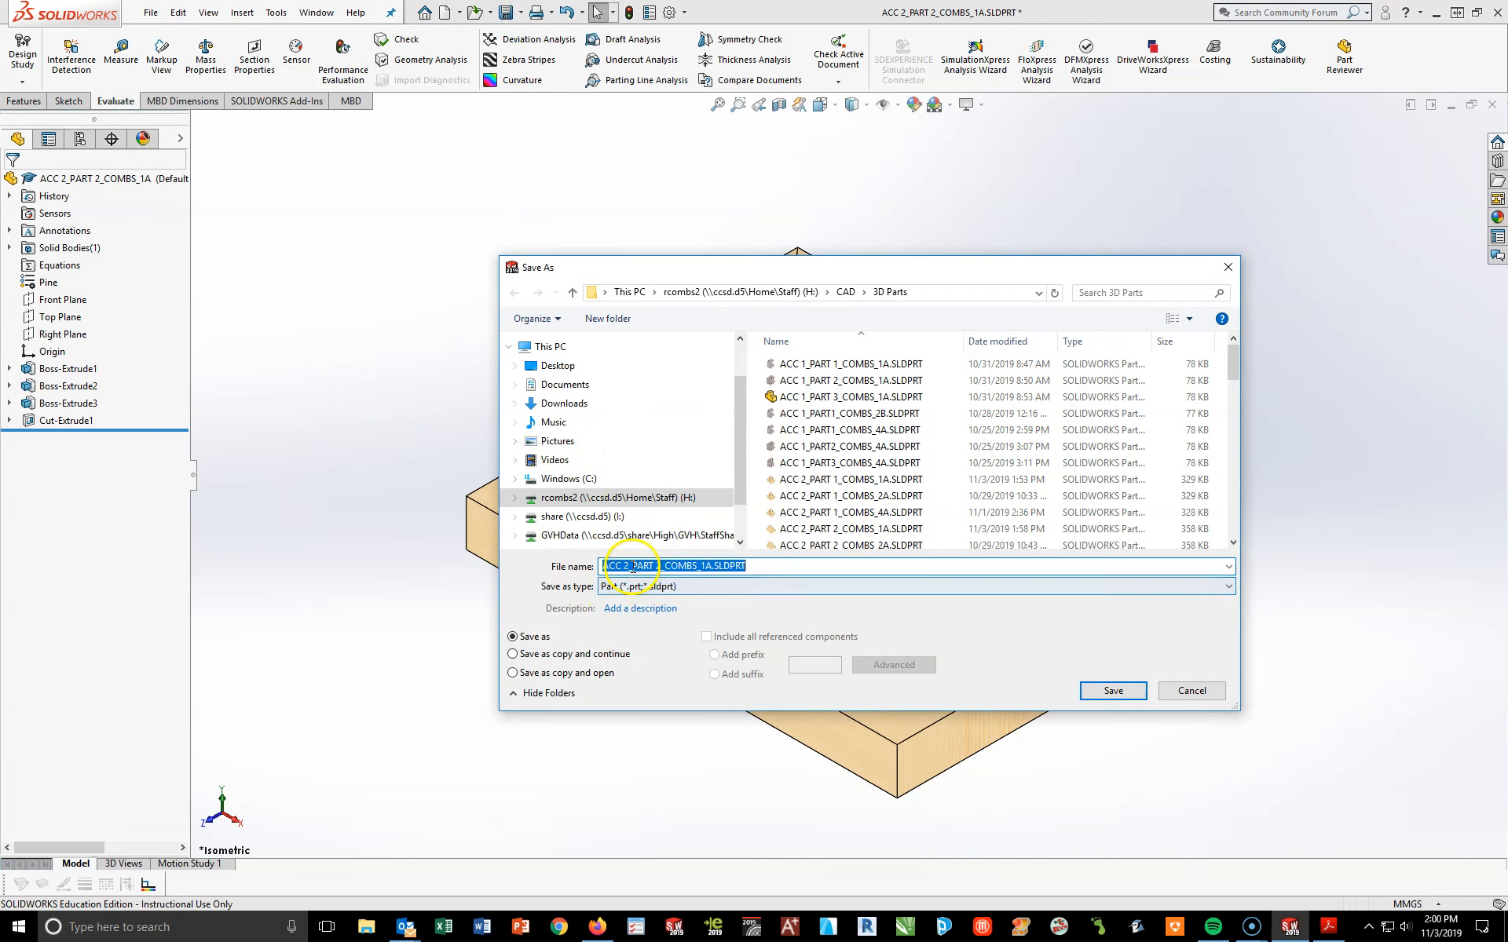
pyautogui.click(661, 567)
pyautogui.write('3')
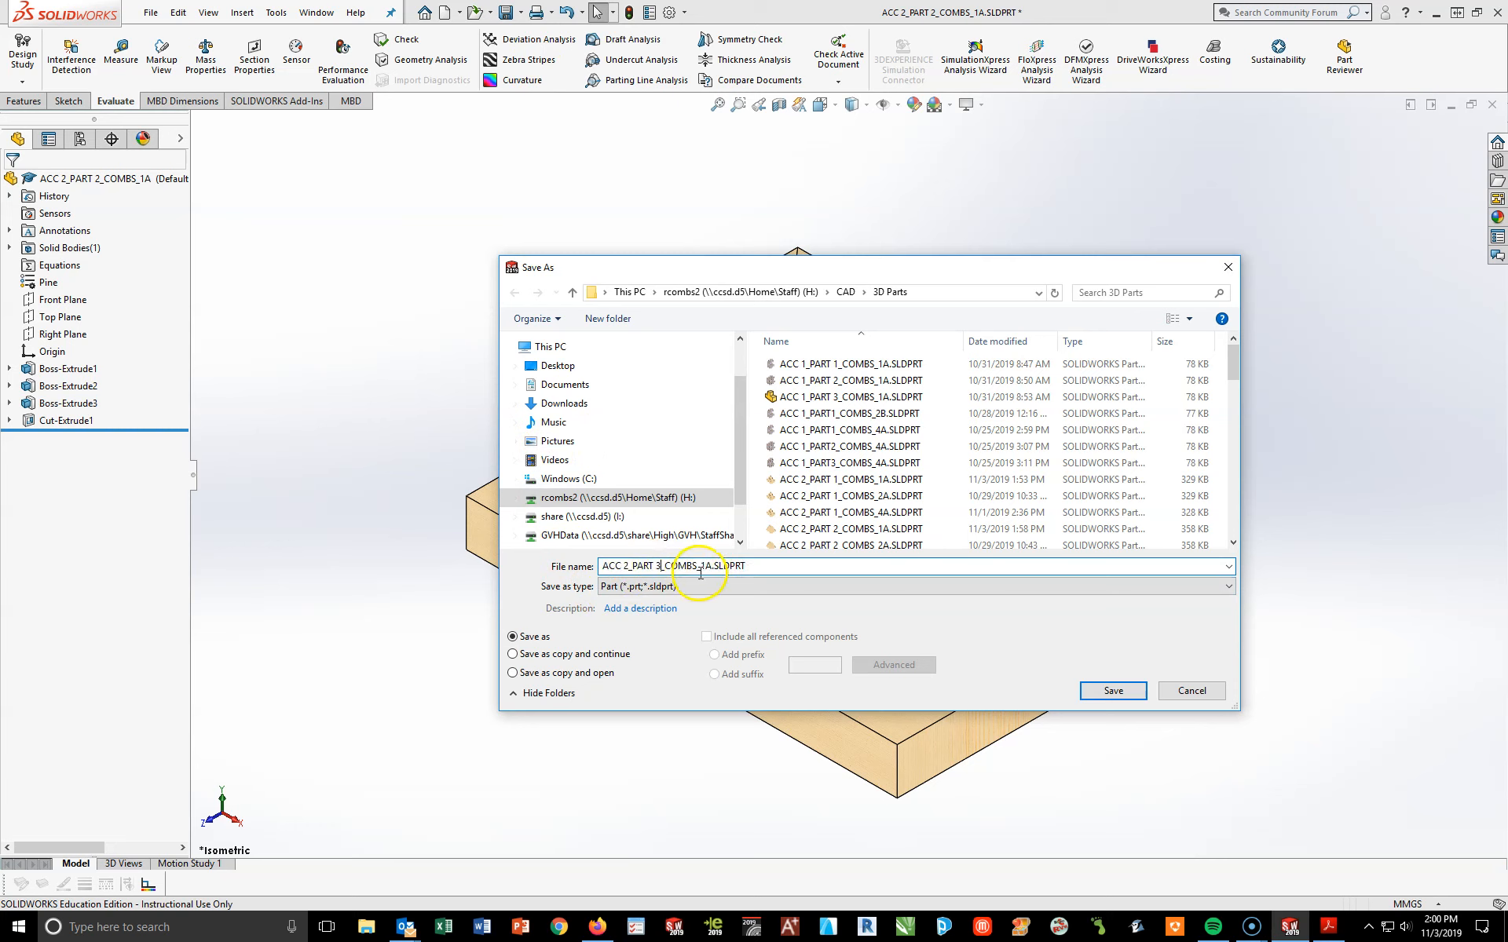
pyautogui.click(1128, 696)
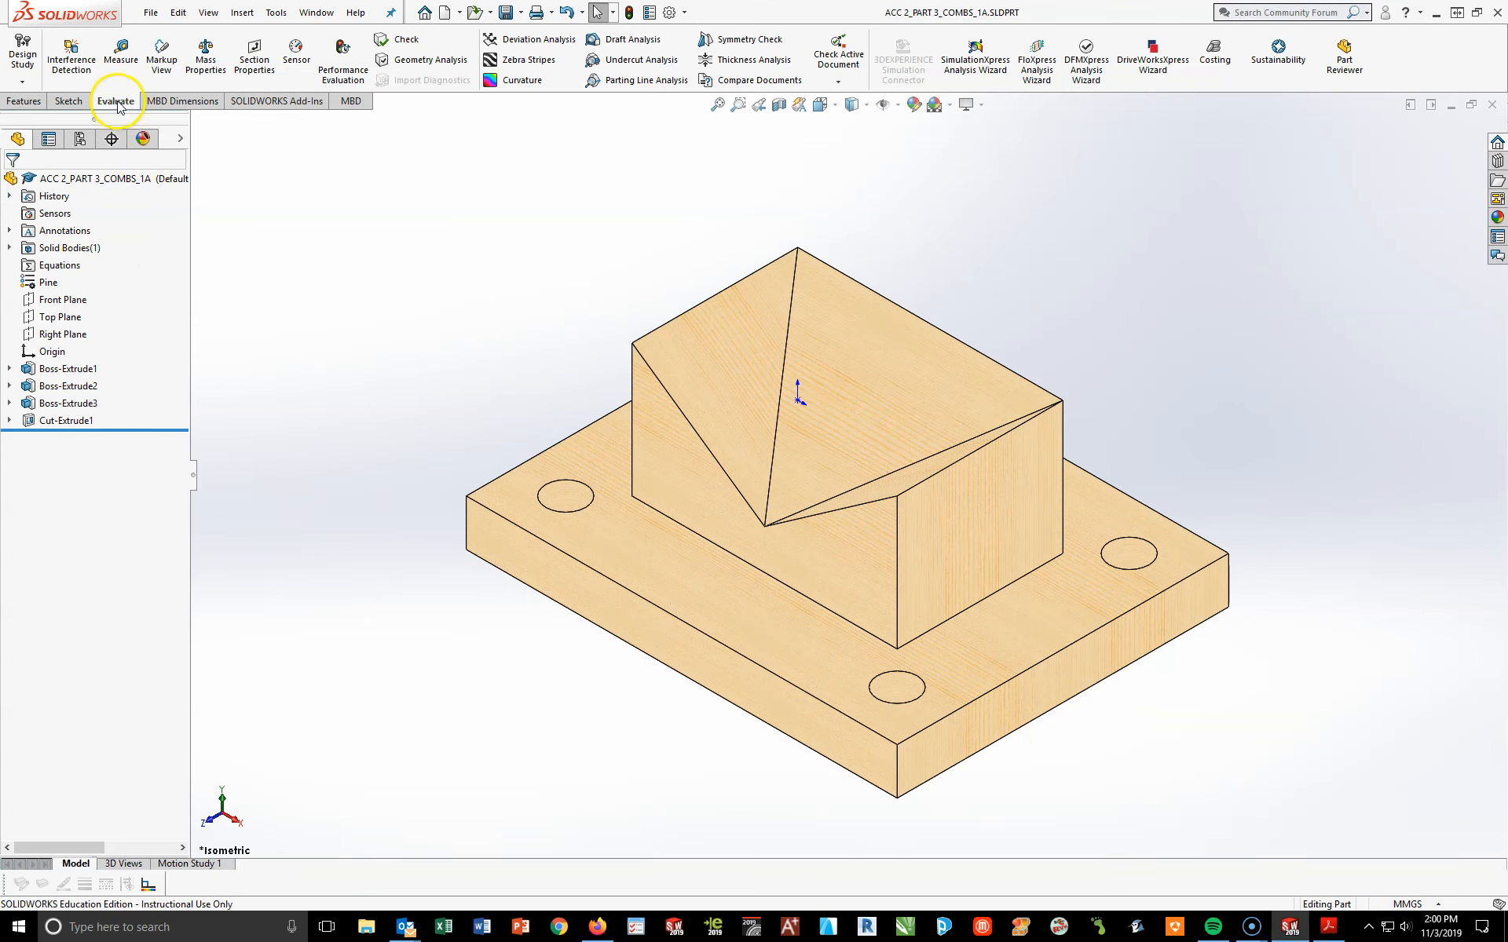
# Calculate the Part 3 mass properties, print the report on the GVH-L108-TE-LAB printer with the Factory Defaults shortcut, and close the report
pyautogui.click(206, 57)
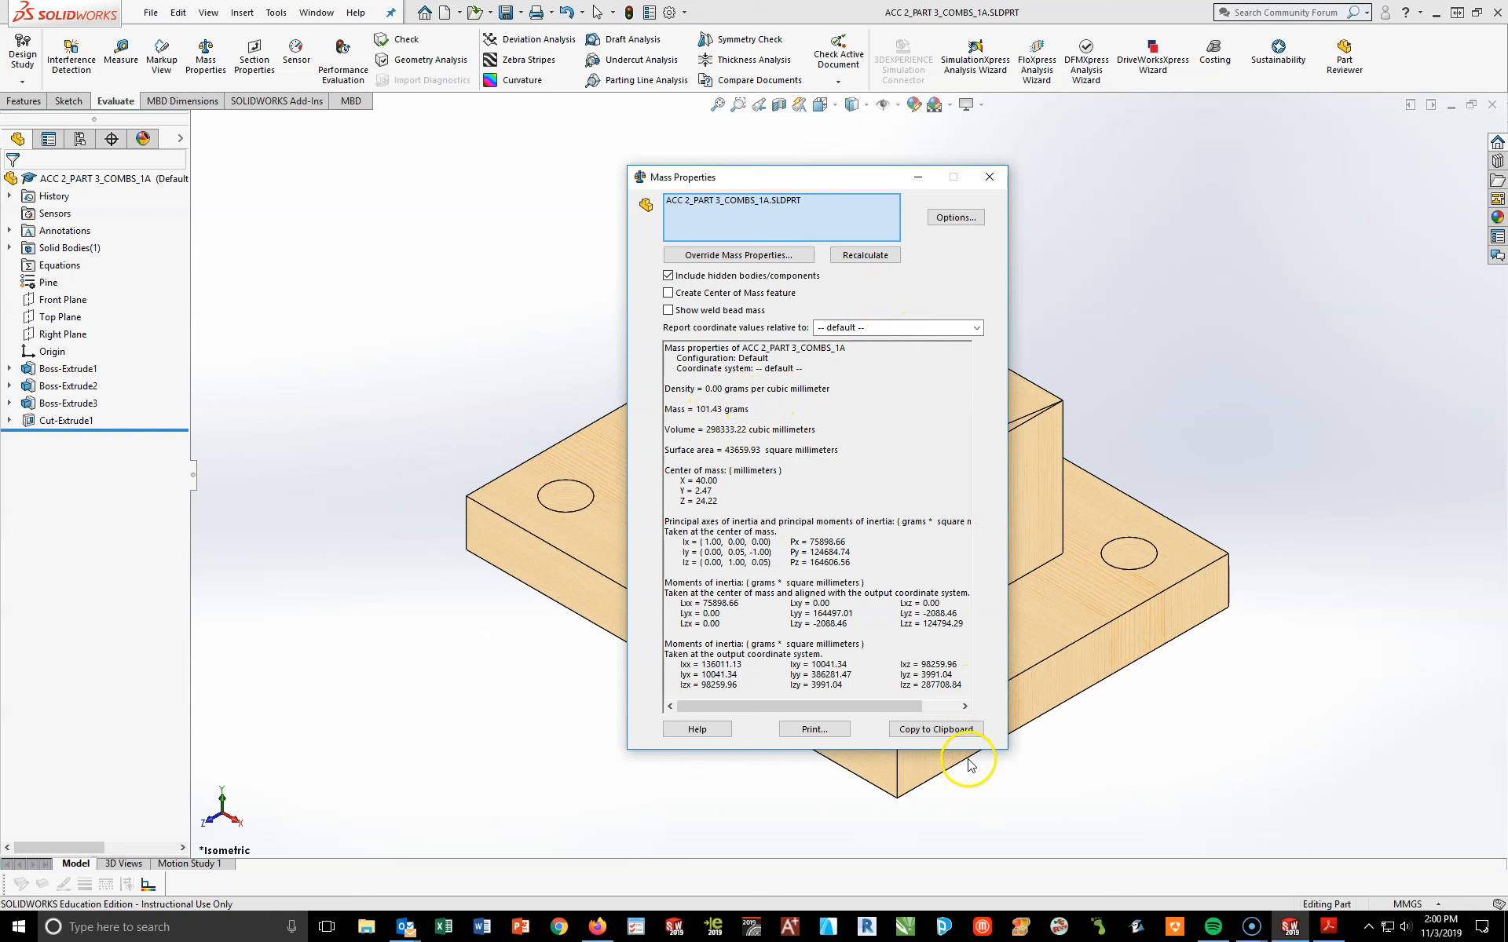
pyautogui.click(812, 729)
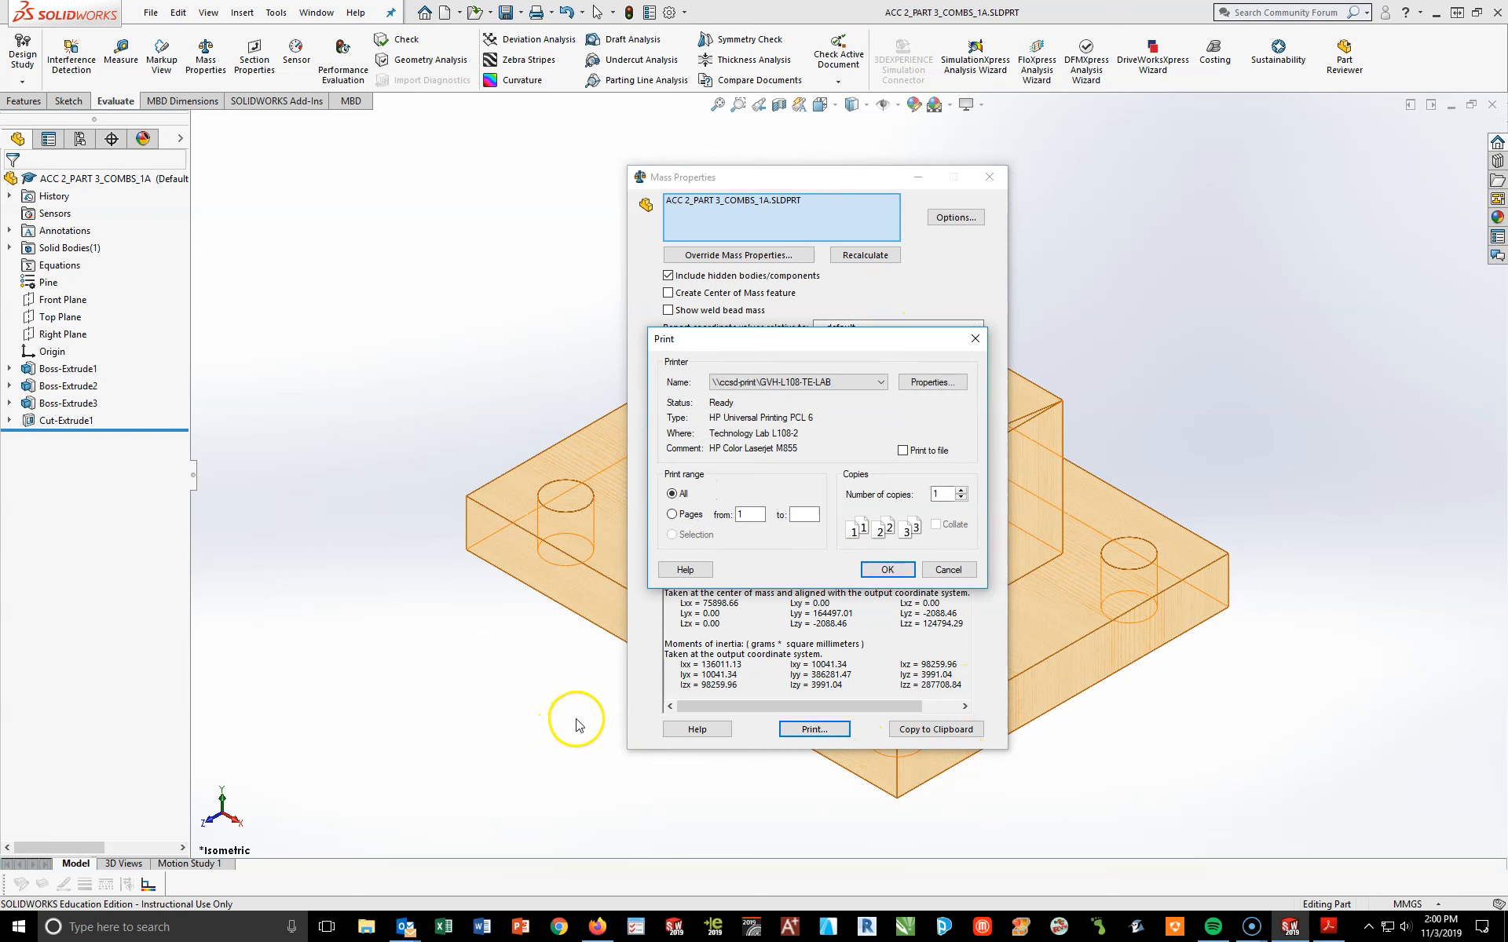
pyautogui.click(935, 381)
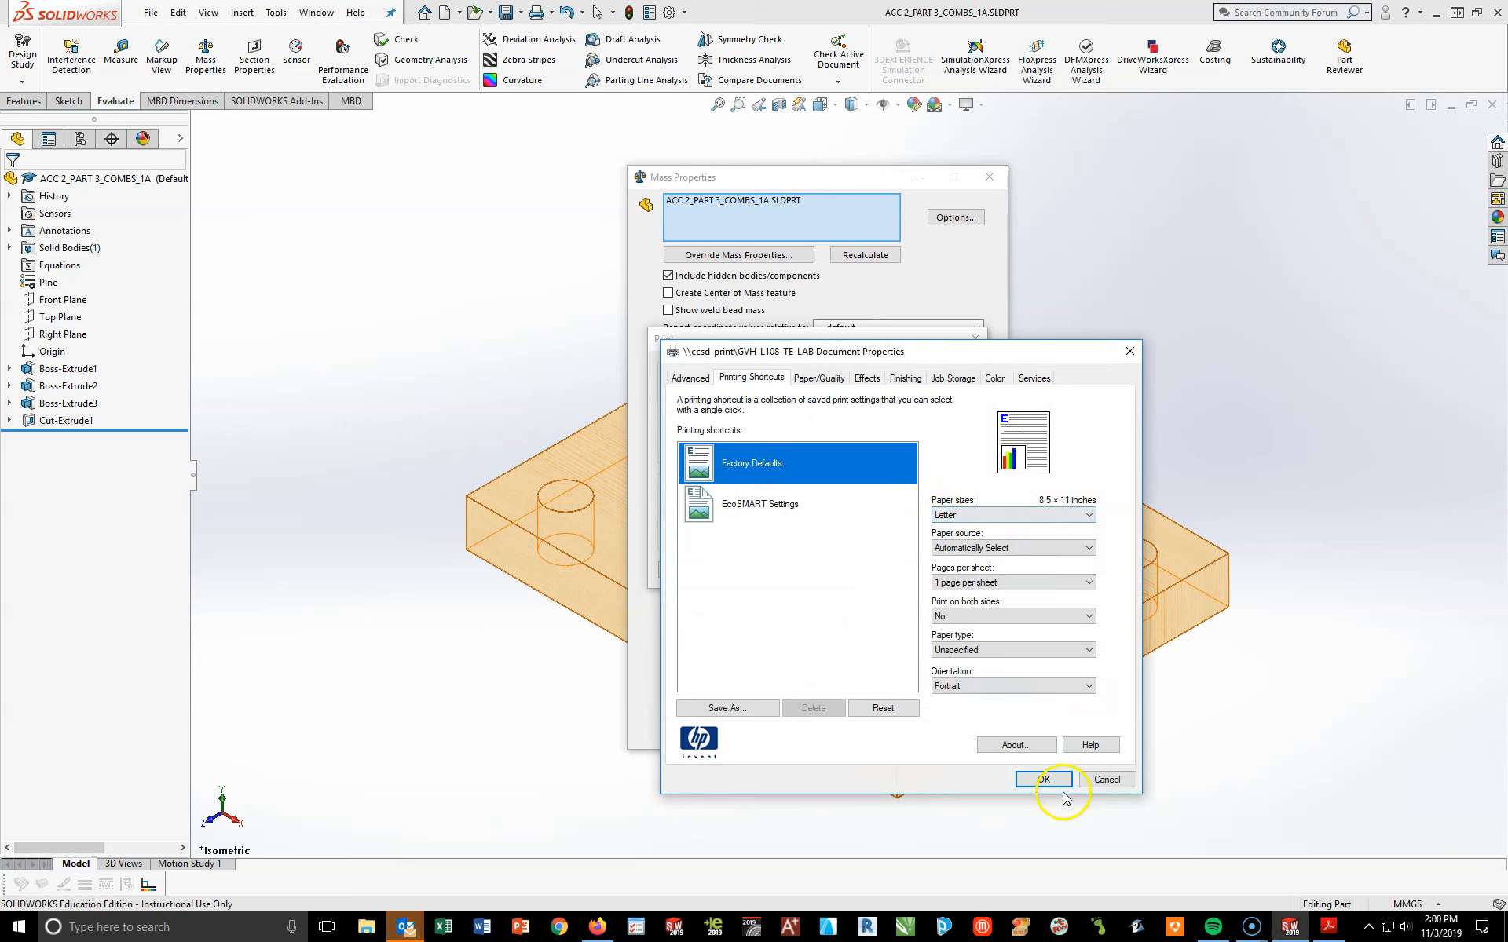
pyautogui.click(1044, 779)
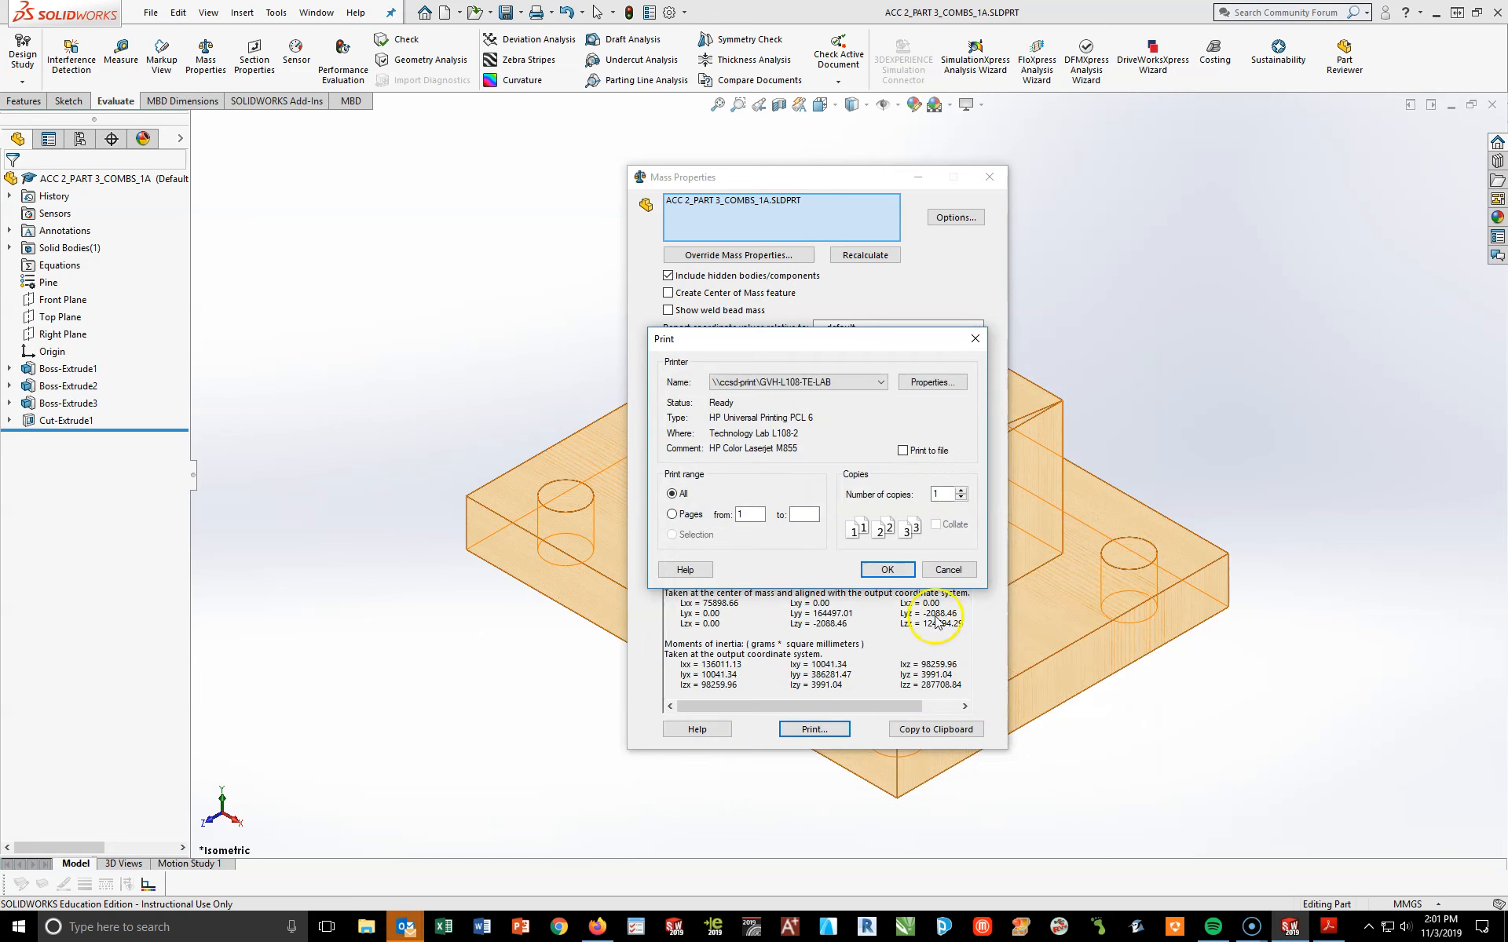
pyautogui.click(882, 571)
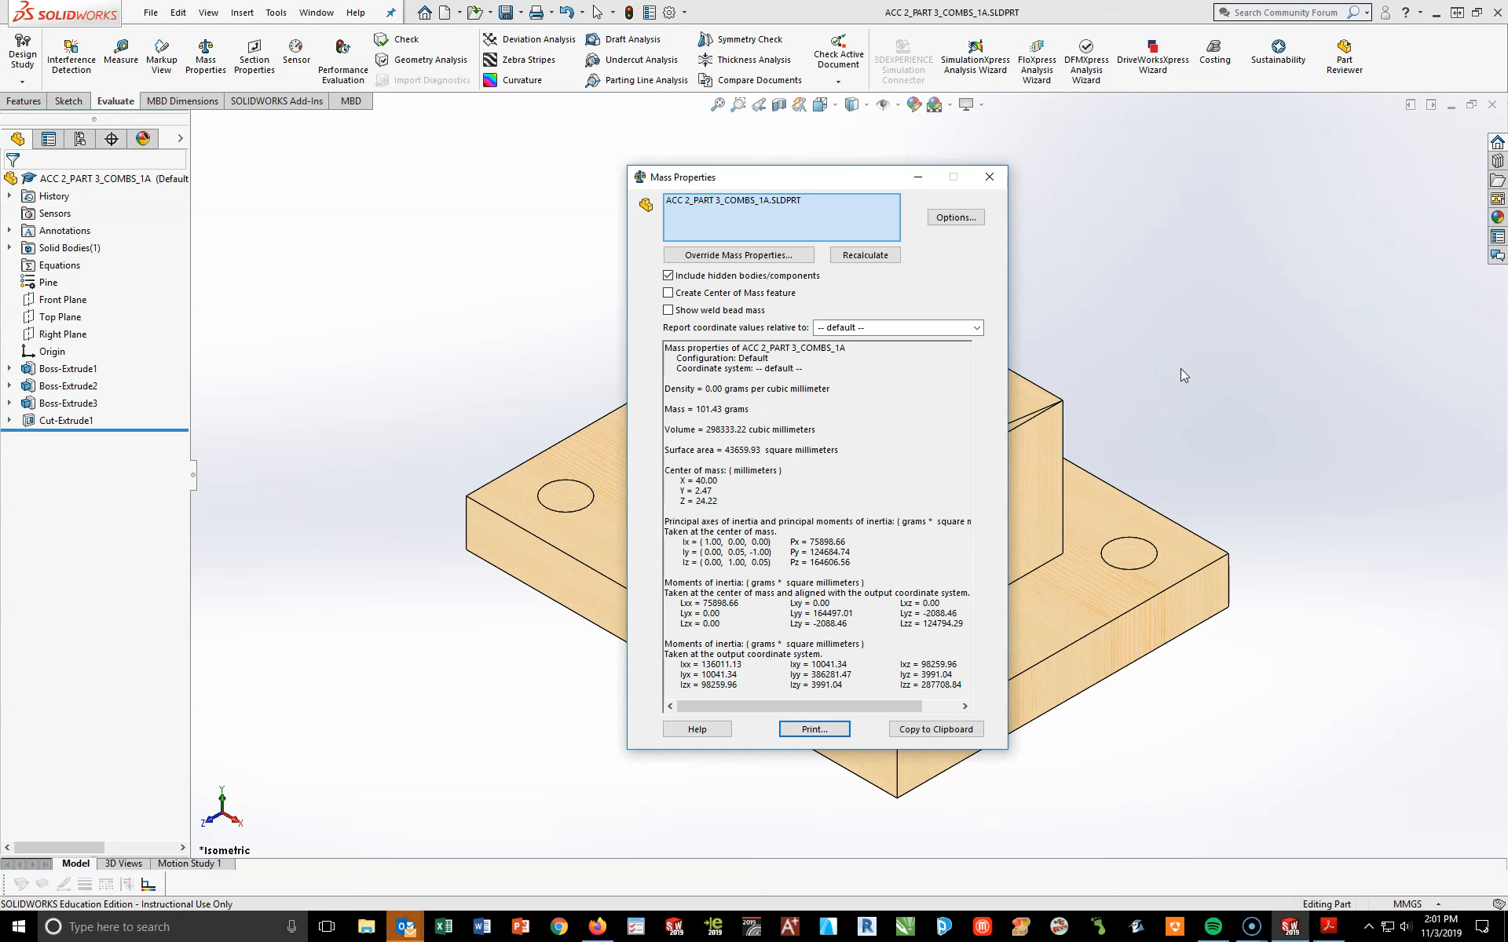
pyautogui.click(990, 180)
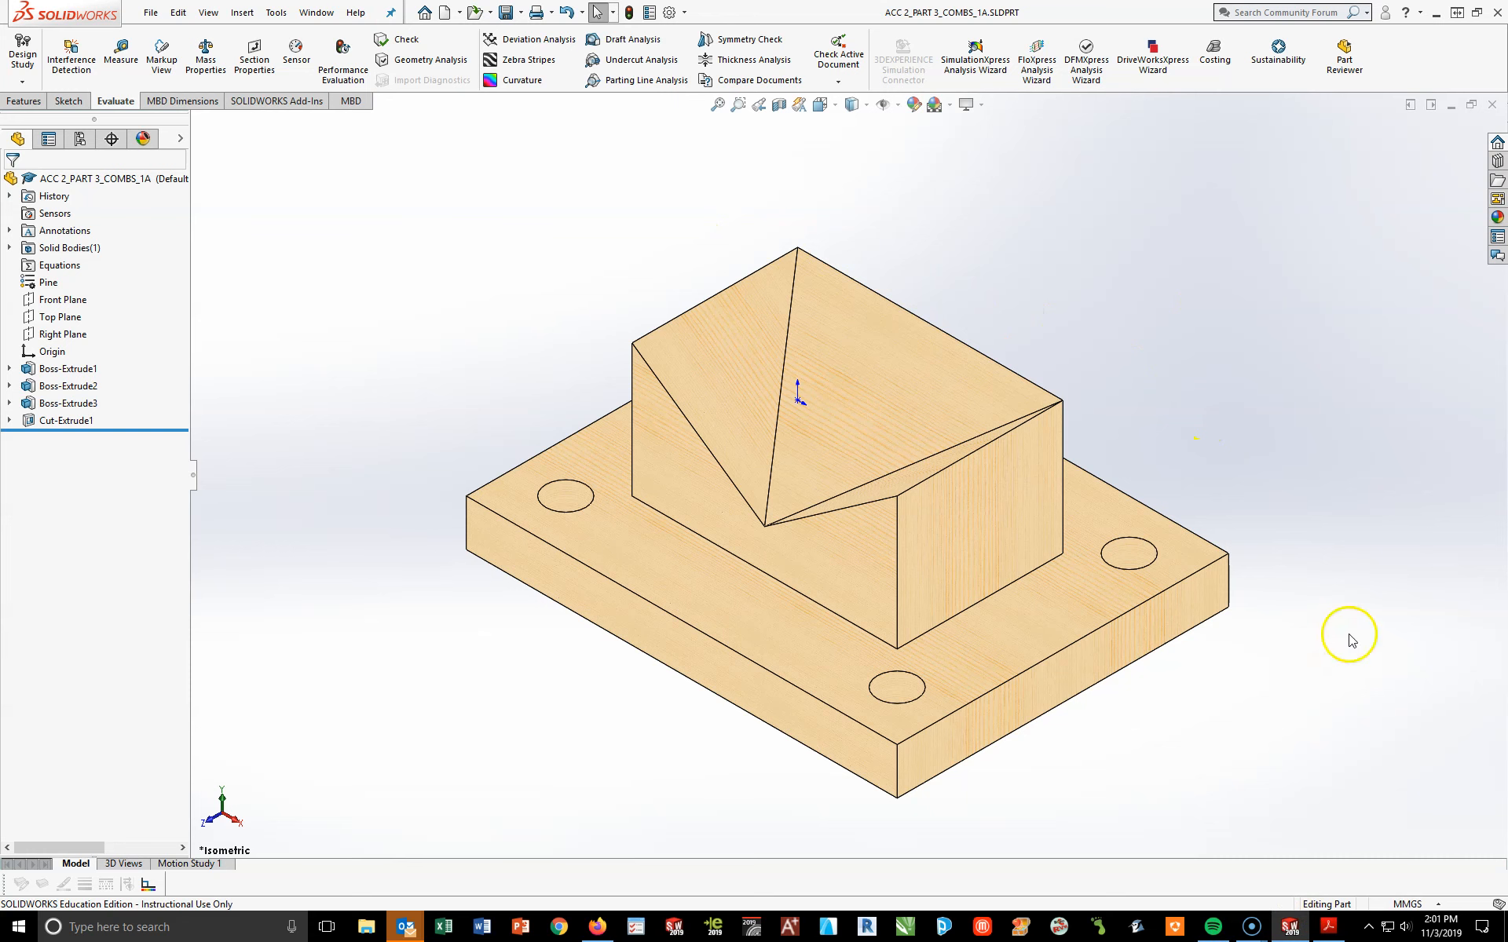
# Close the ACC_2.PDF drawing in Acrobat Reader, and in Firefox open ACC 2 PART 3.PDF from the course's Beginning SolildWorks folder
pyautogui.click(1320, 917)
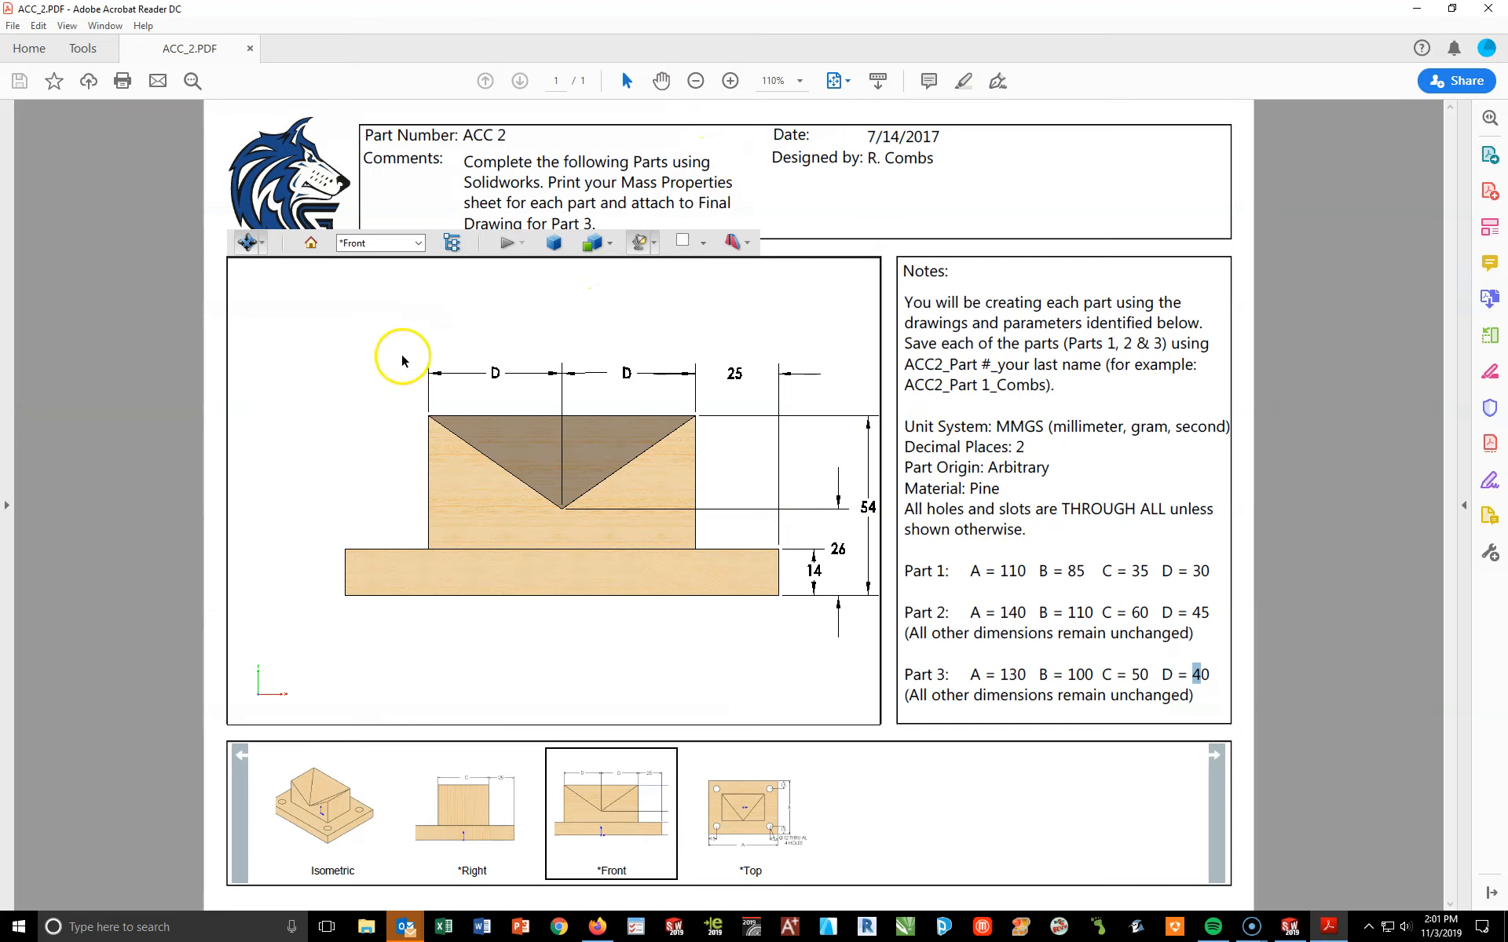
pyautogui.click(1499, 11)
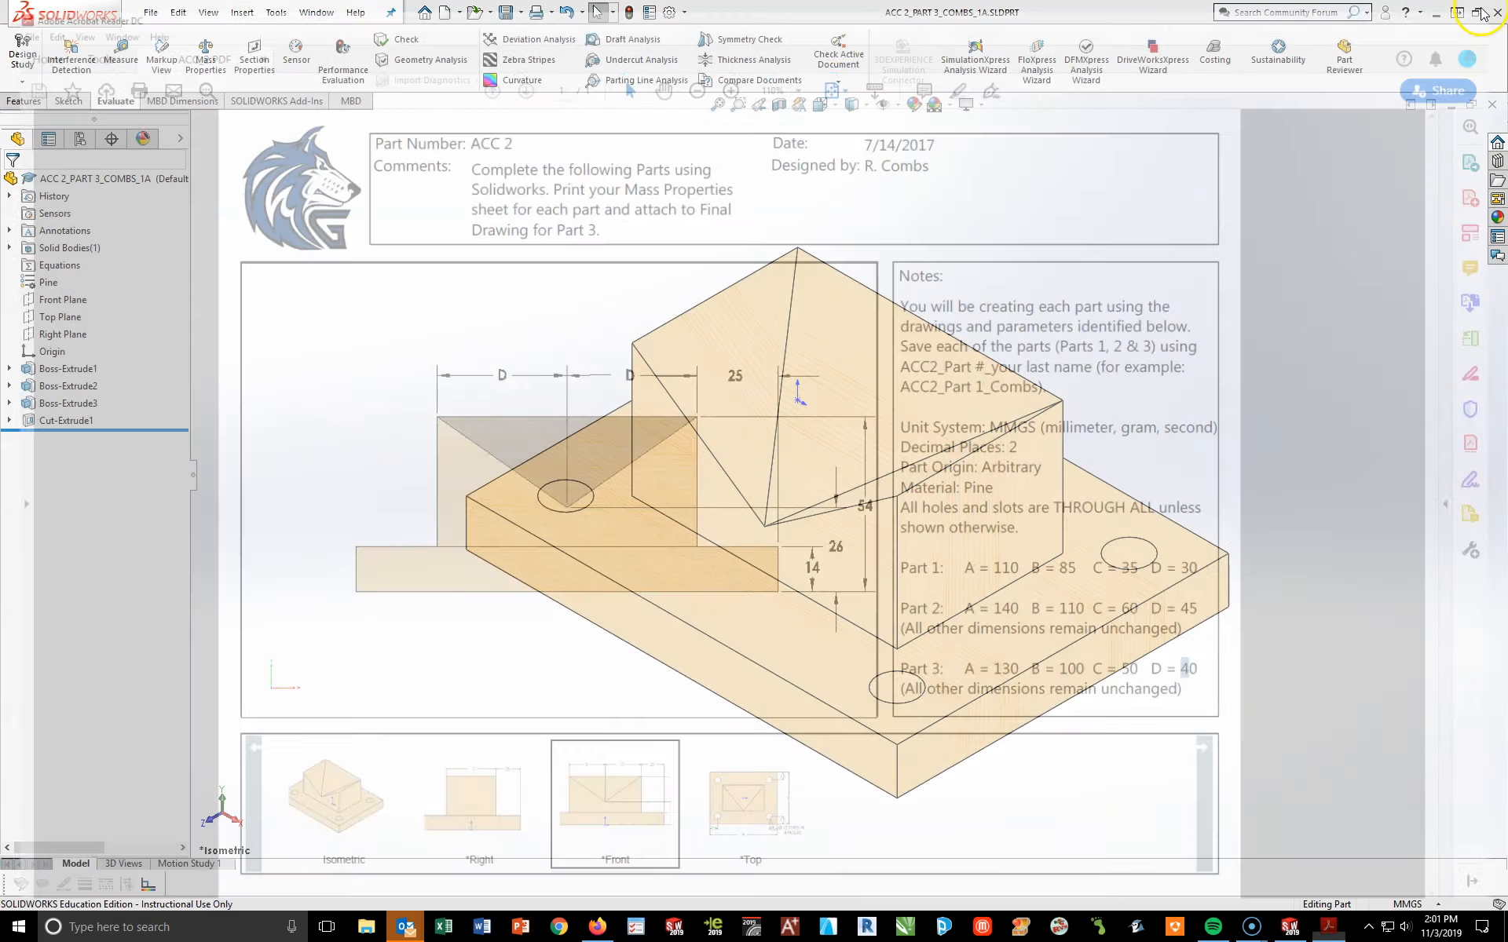
pyautogui.click(596, 928)
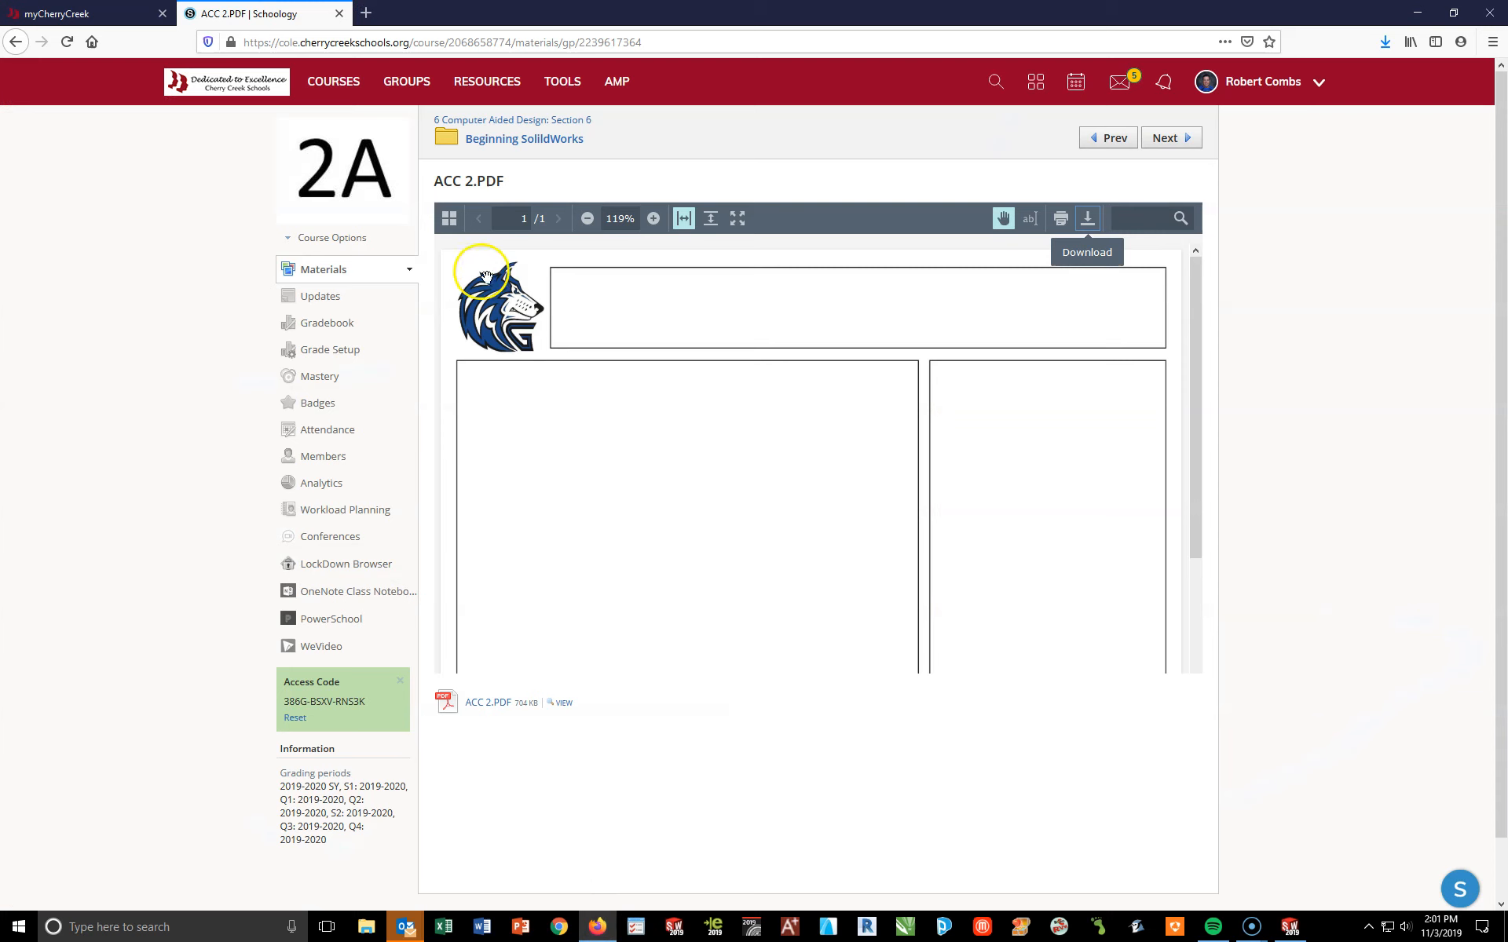
pyautogui.click(525, 124)
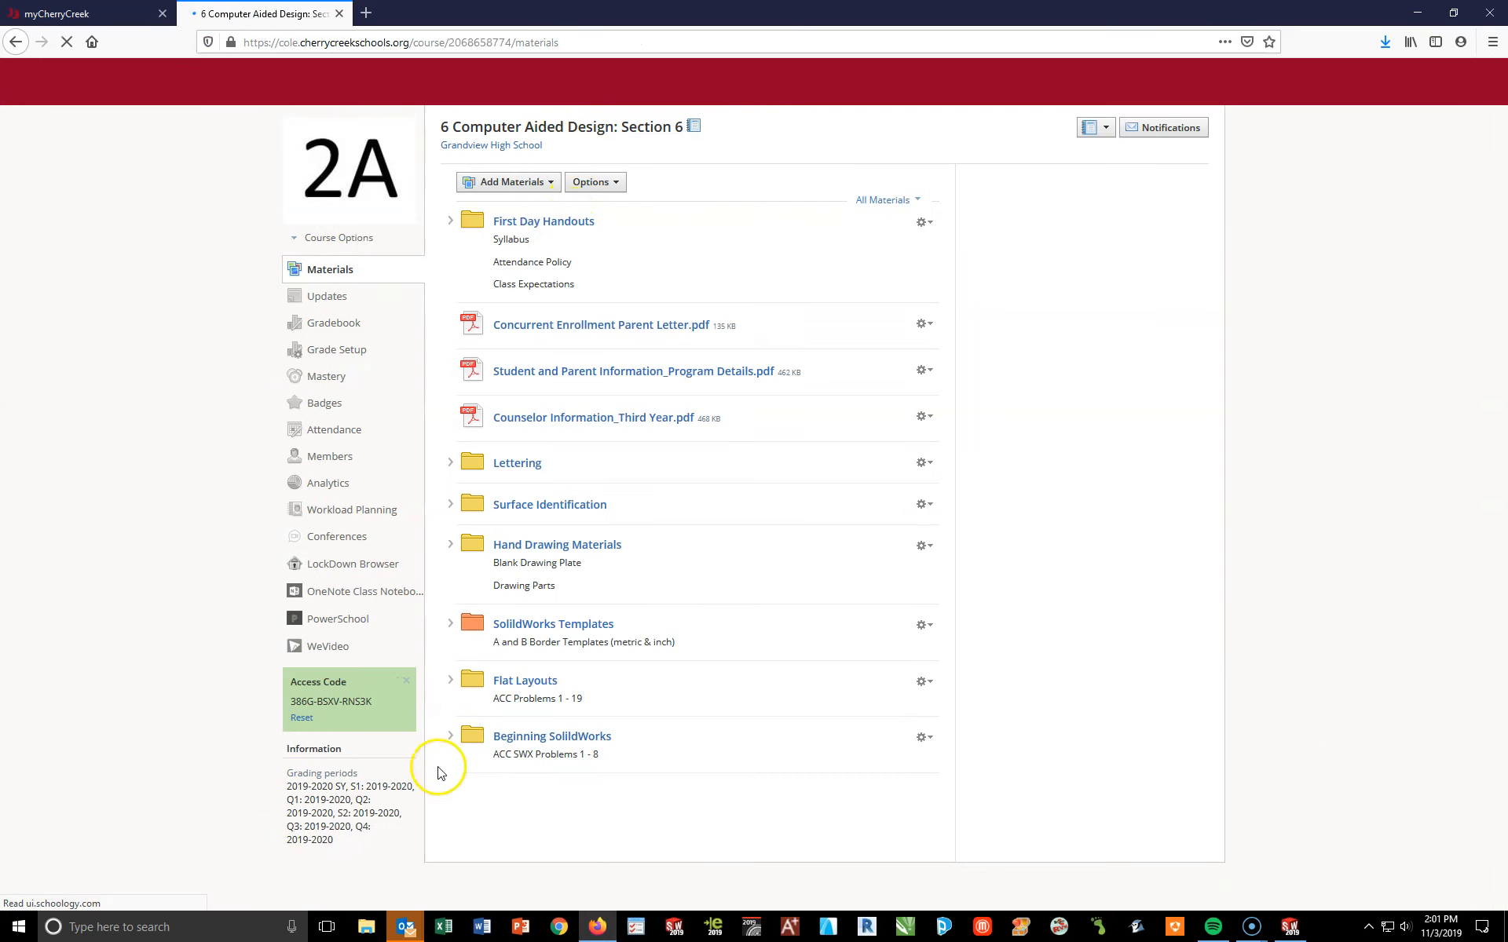
pyautogui.click(537, 740)
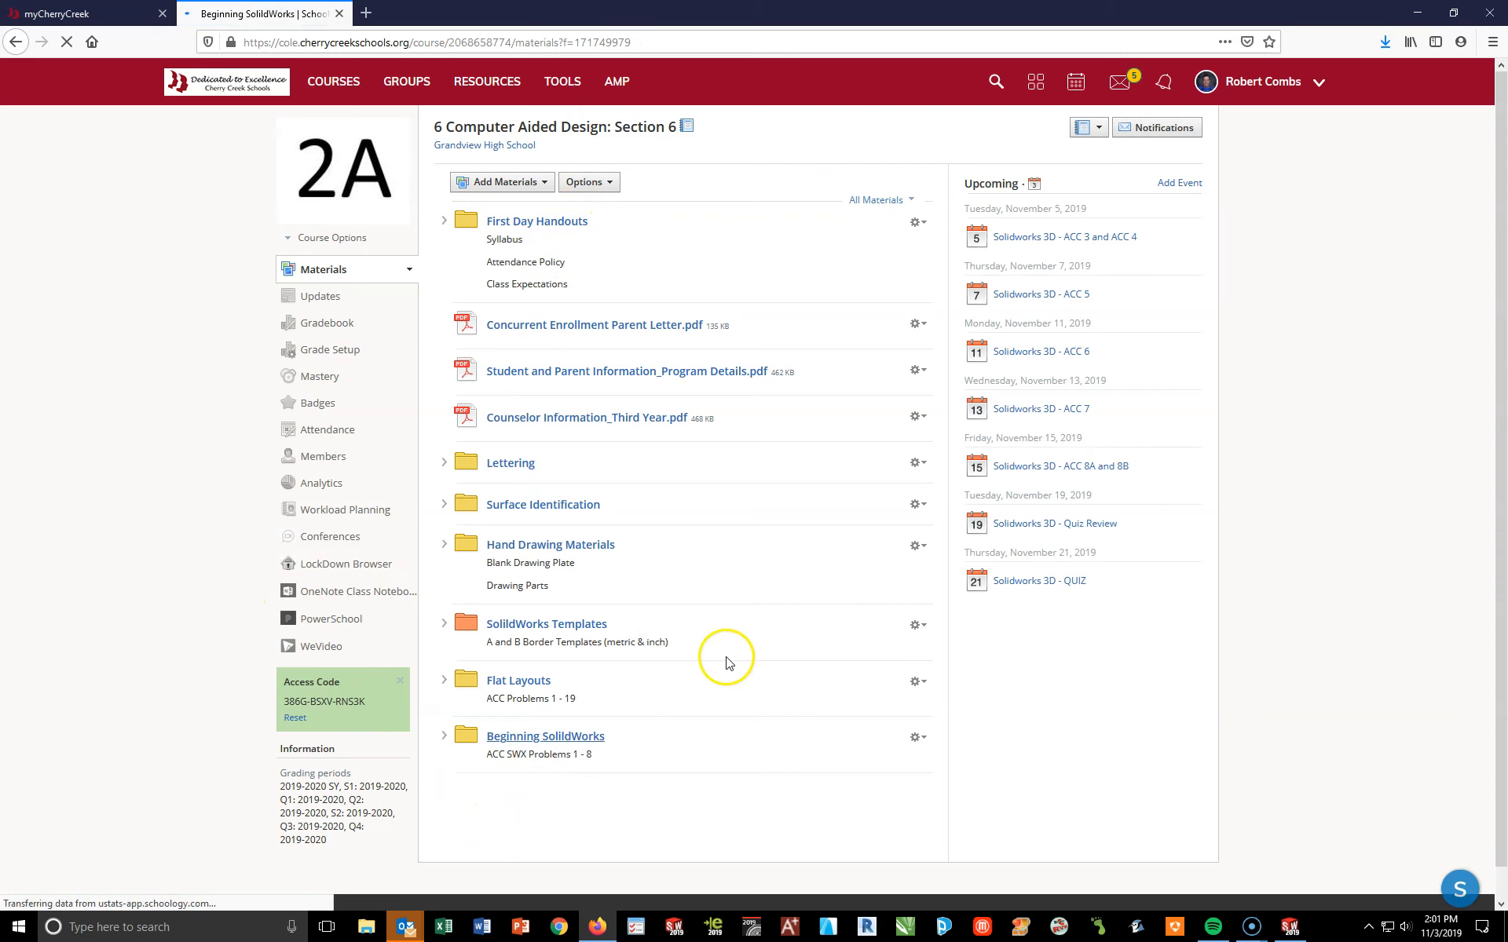
pyautogui.scroll(-2, 658, 648)
pyautogui.scroll(-2, 659, 648)
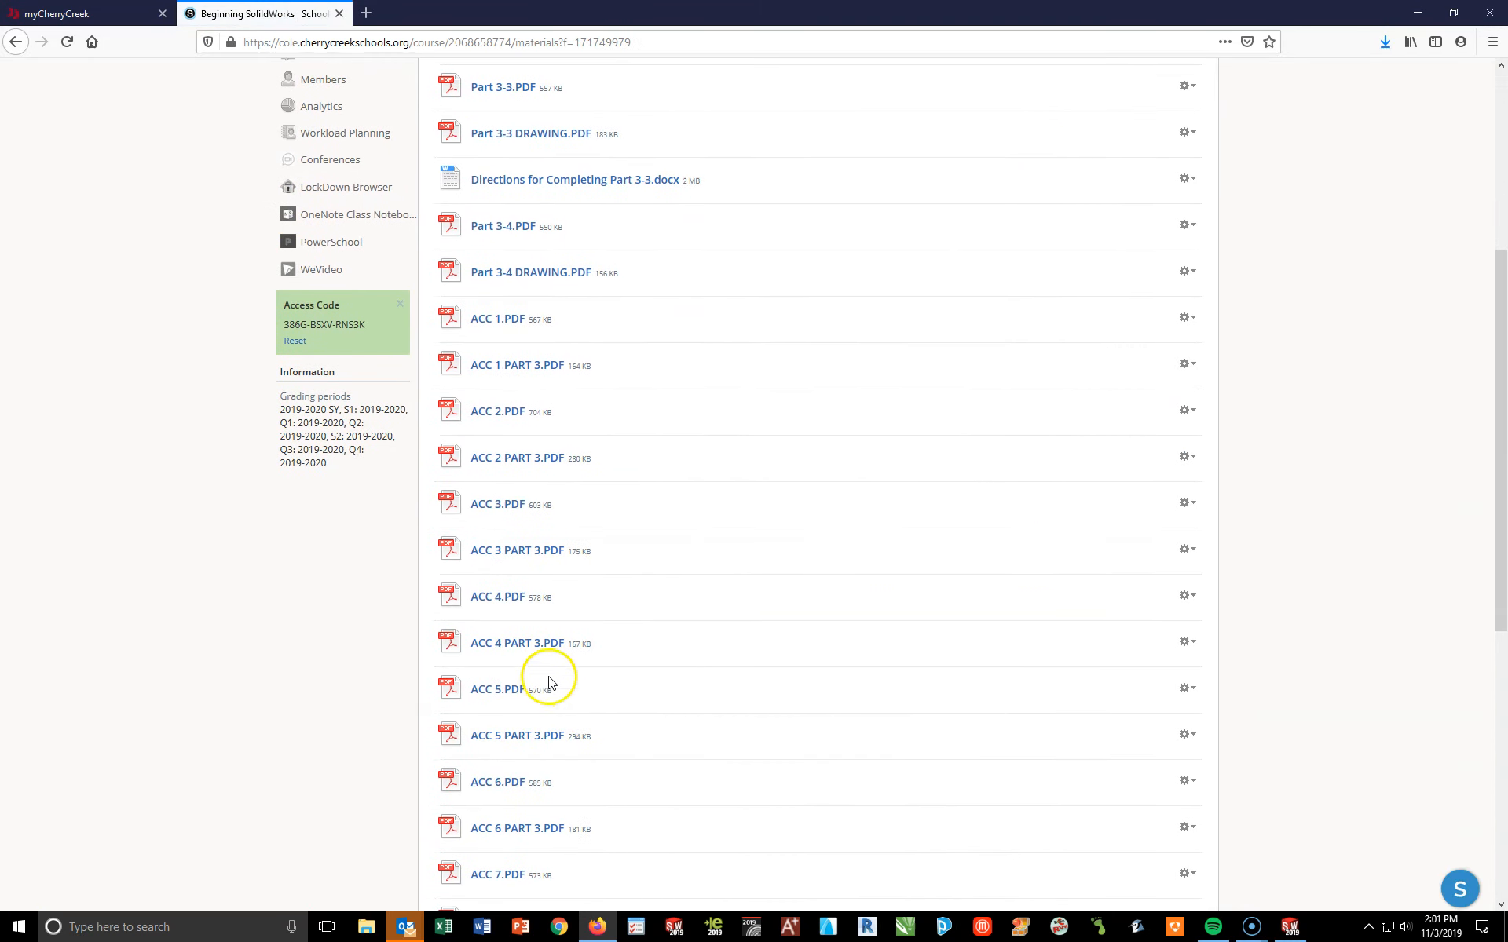
pyautogui.click(525, 461)
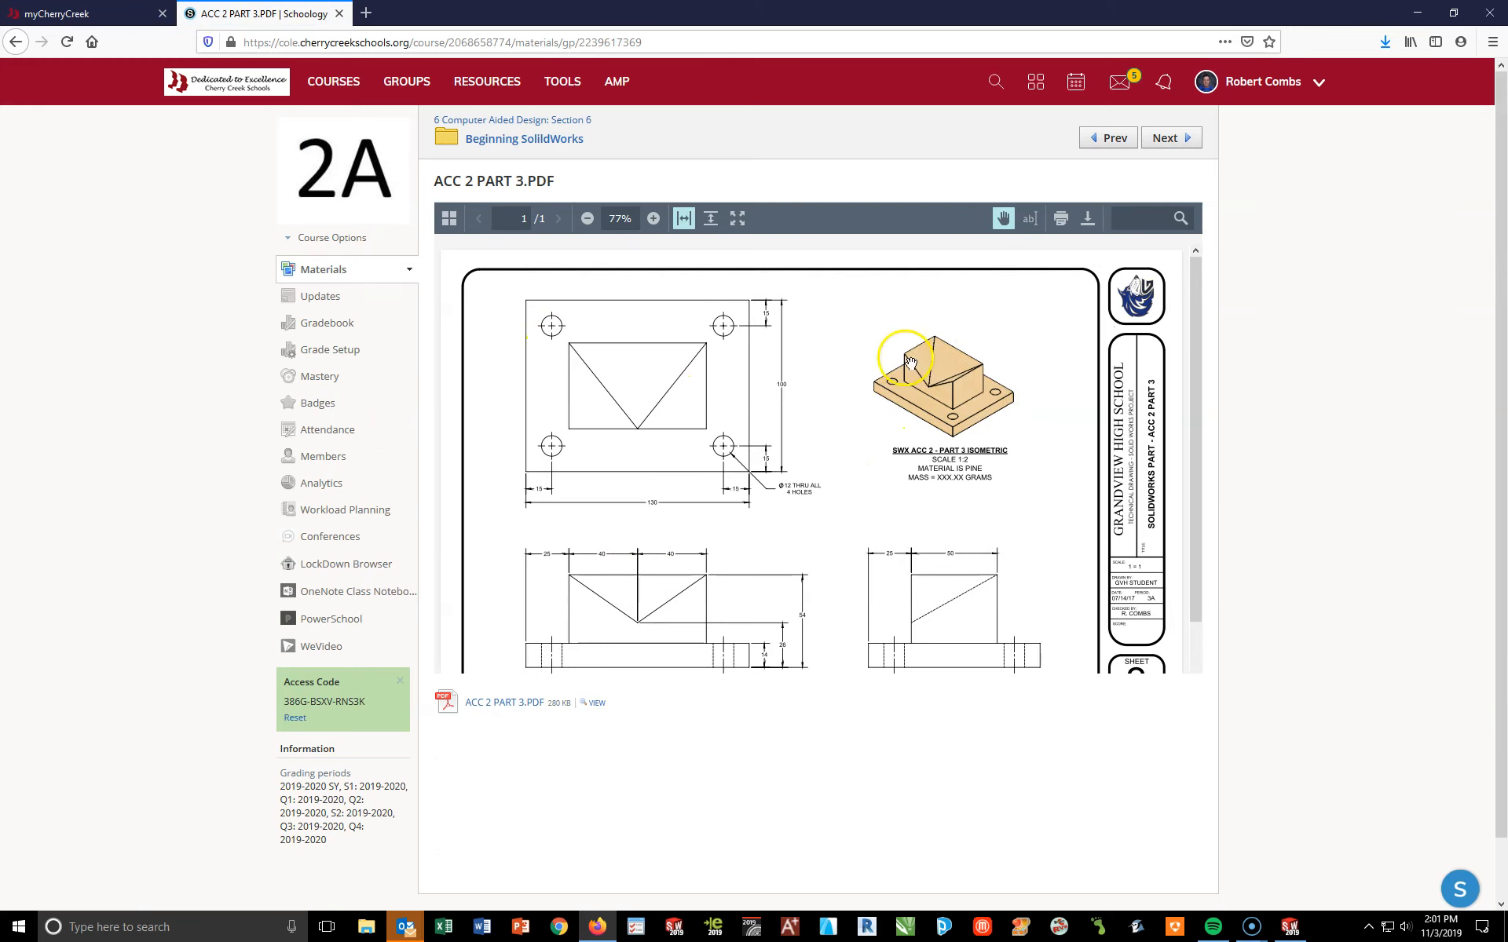
# Download ACC_2_PART_3.PDF and choose to open it with Adobe Acrobat Reader DC
pyautogui.click(1087, 222)
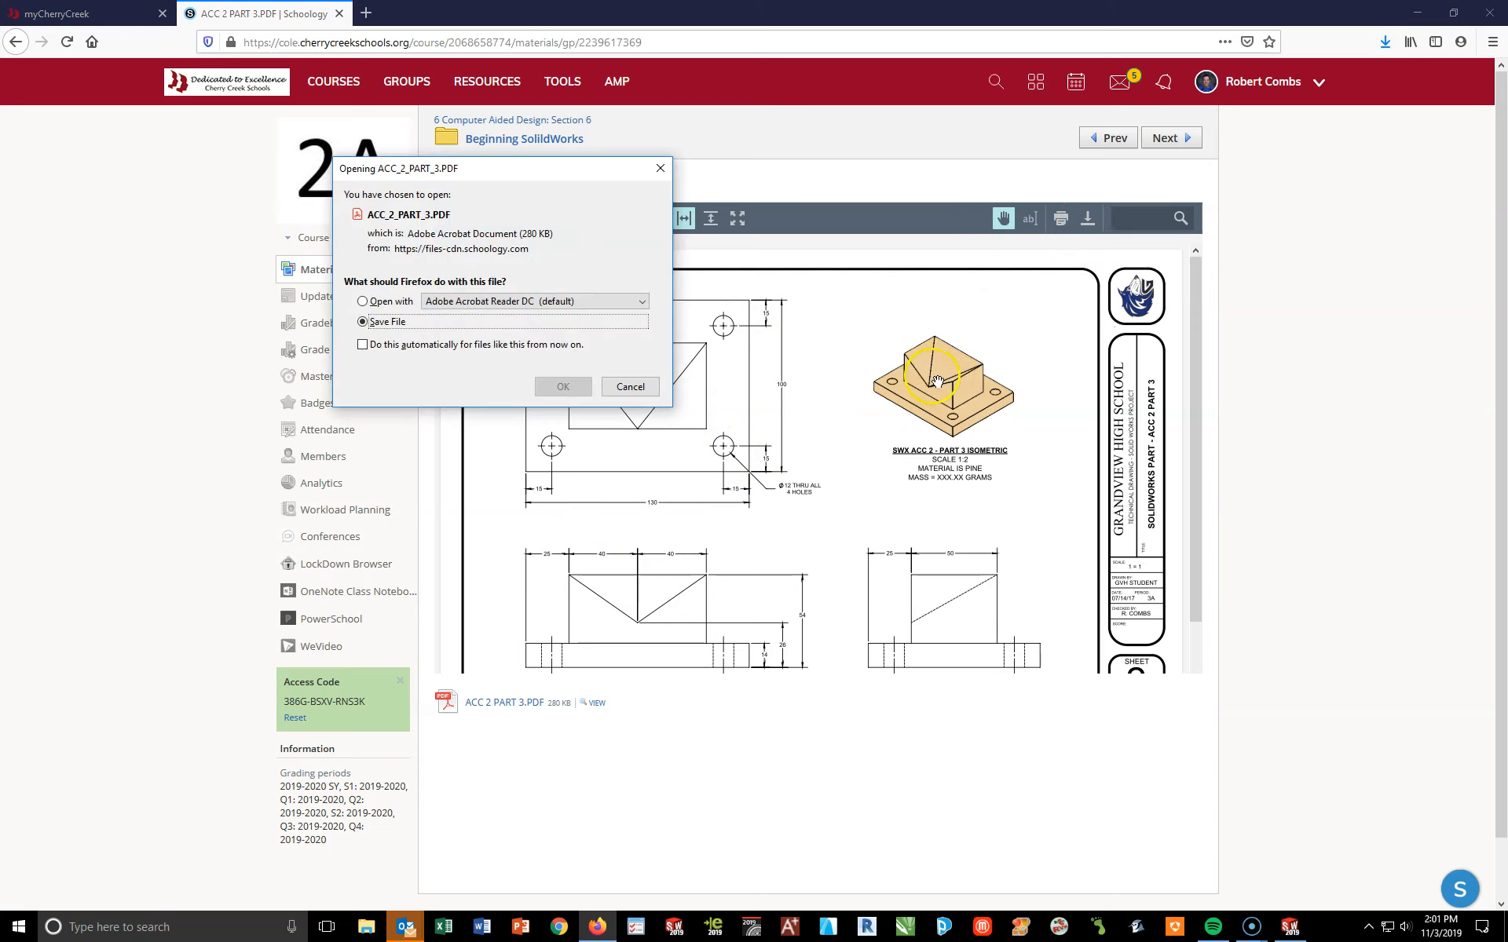
pyautogui.click(393, 301)
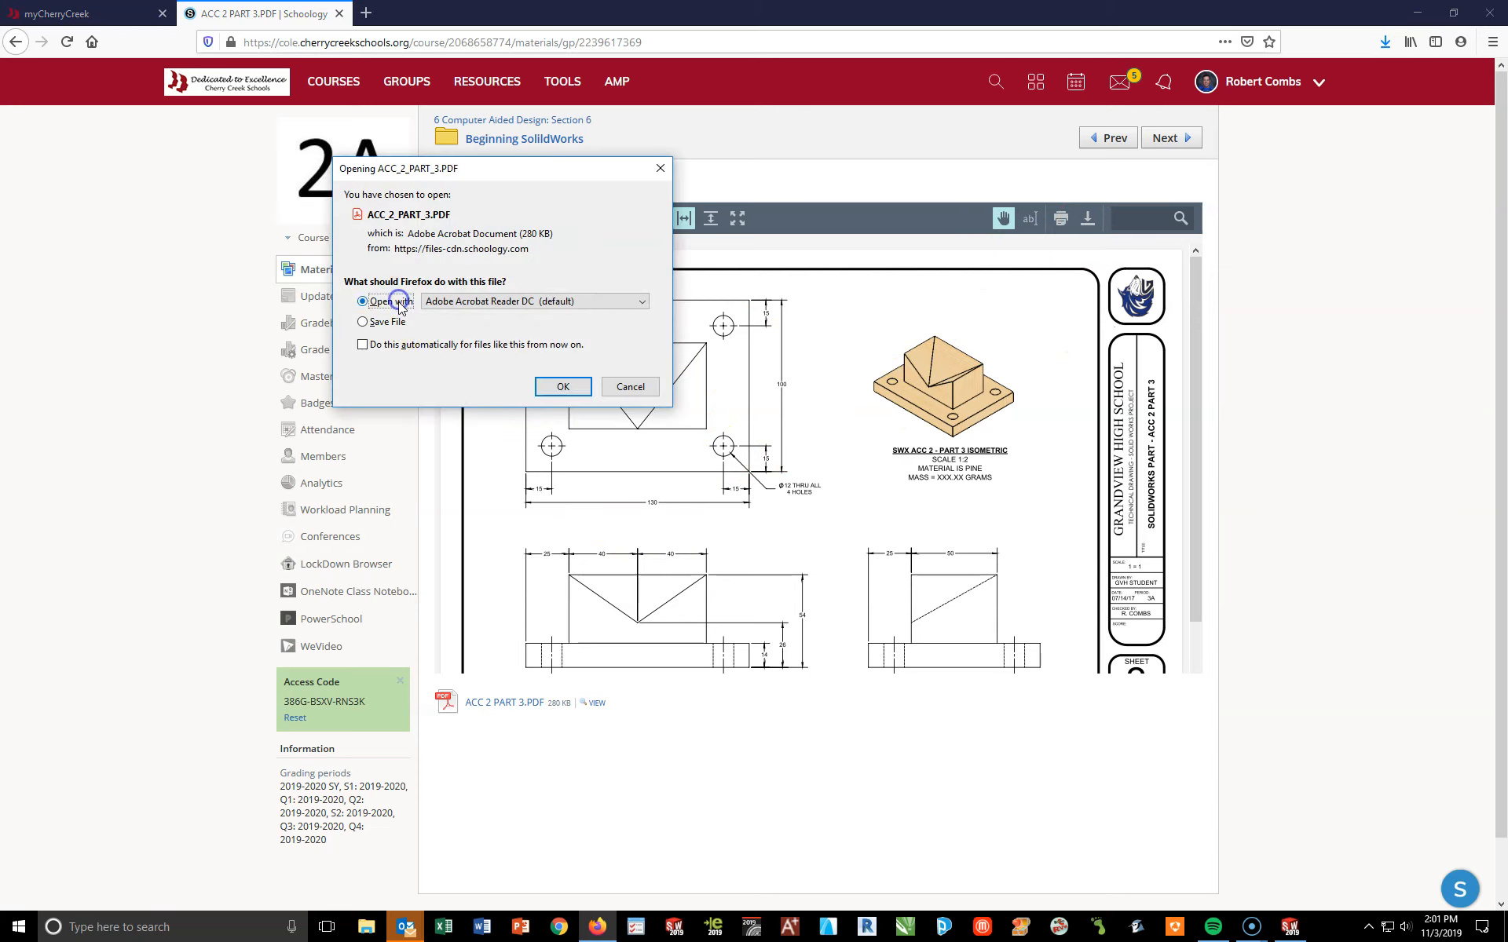
pyautogui.click(562, 386)
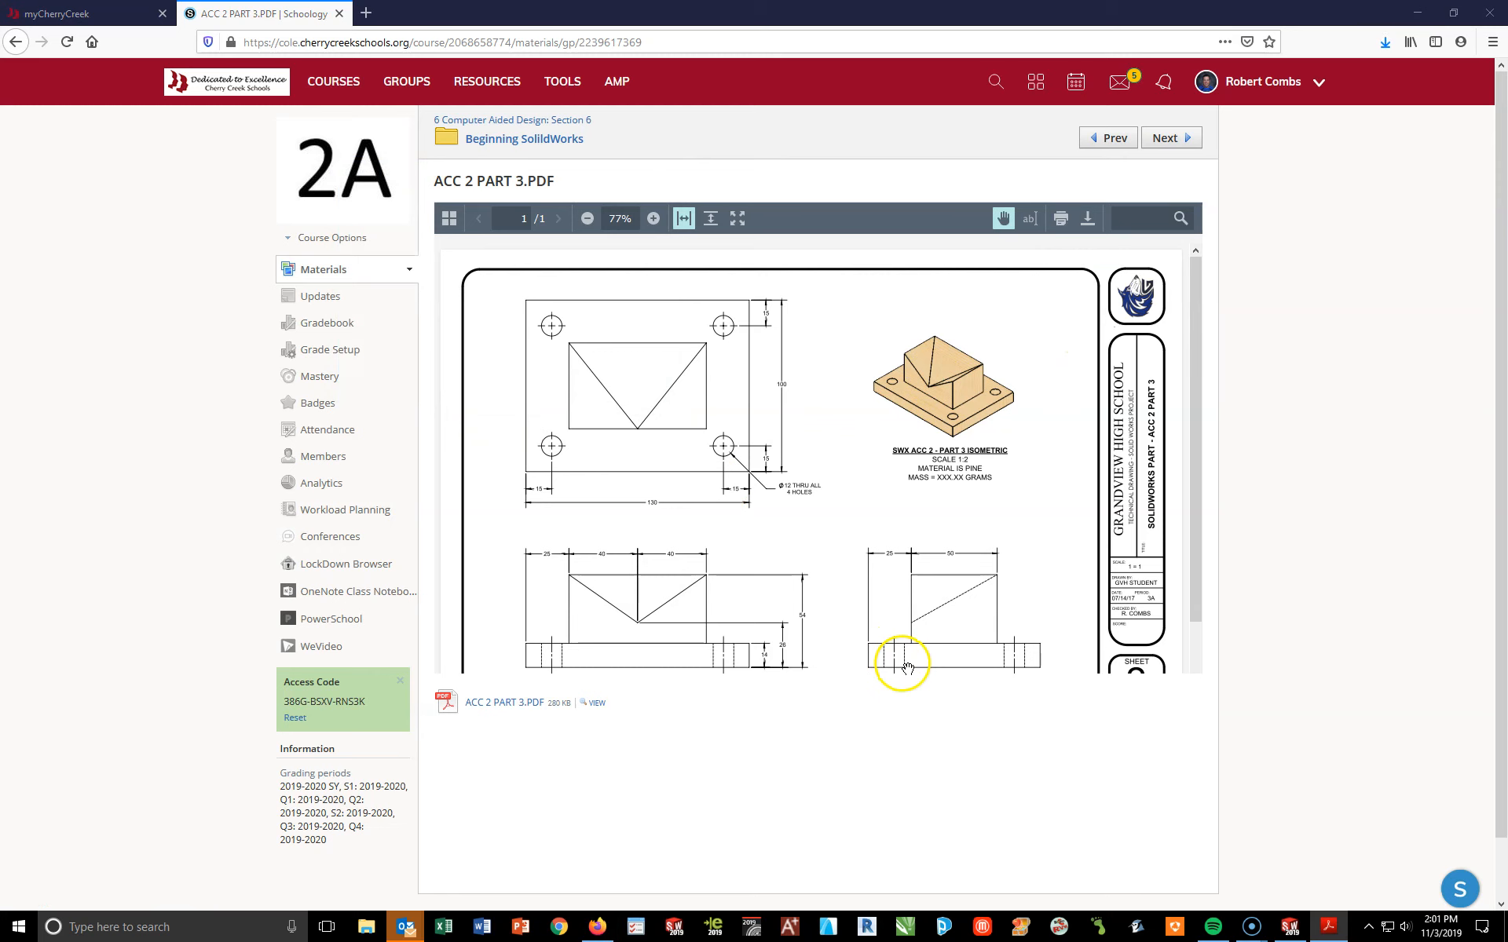
# Maximize the ACC_2_PART_3.PDF window and collapse the bookmarks and tools panes to enlarge the drawing
pyautogui.moveTo(1507, 44); pyautogui.dragTo(717, 44)
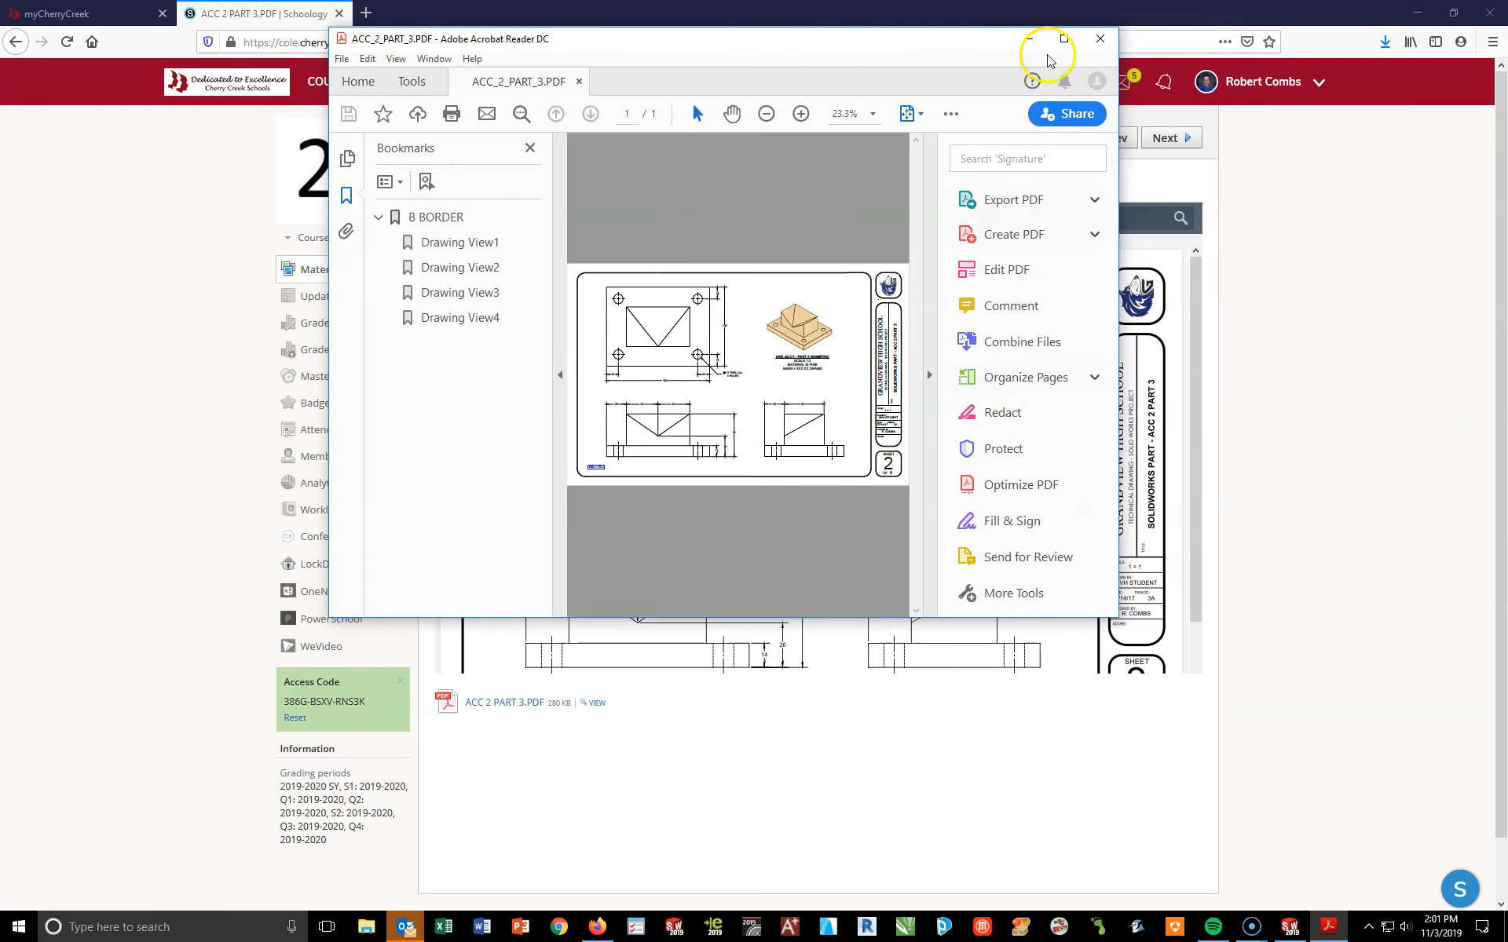
pyautogui.click(1064, 49)
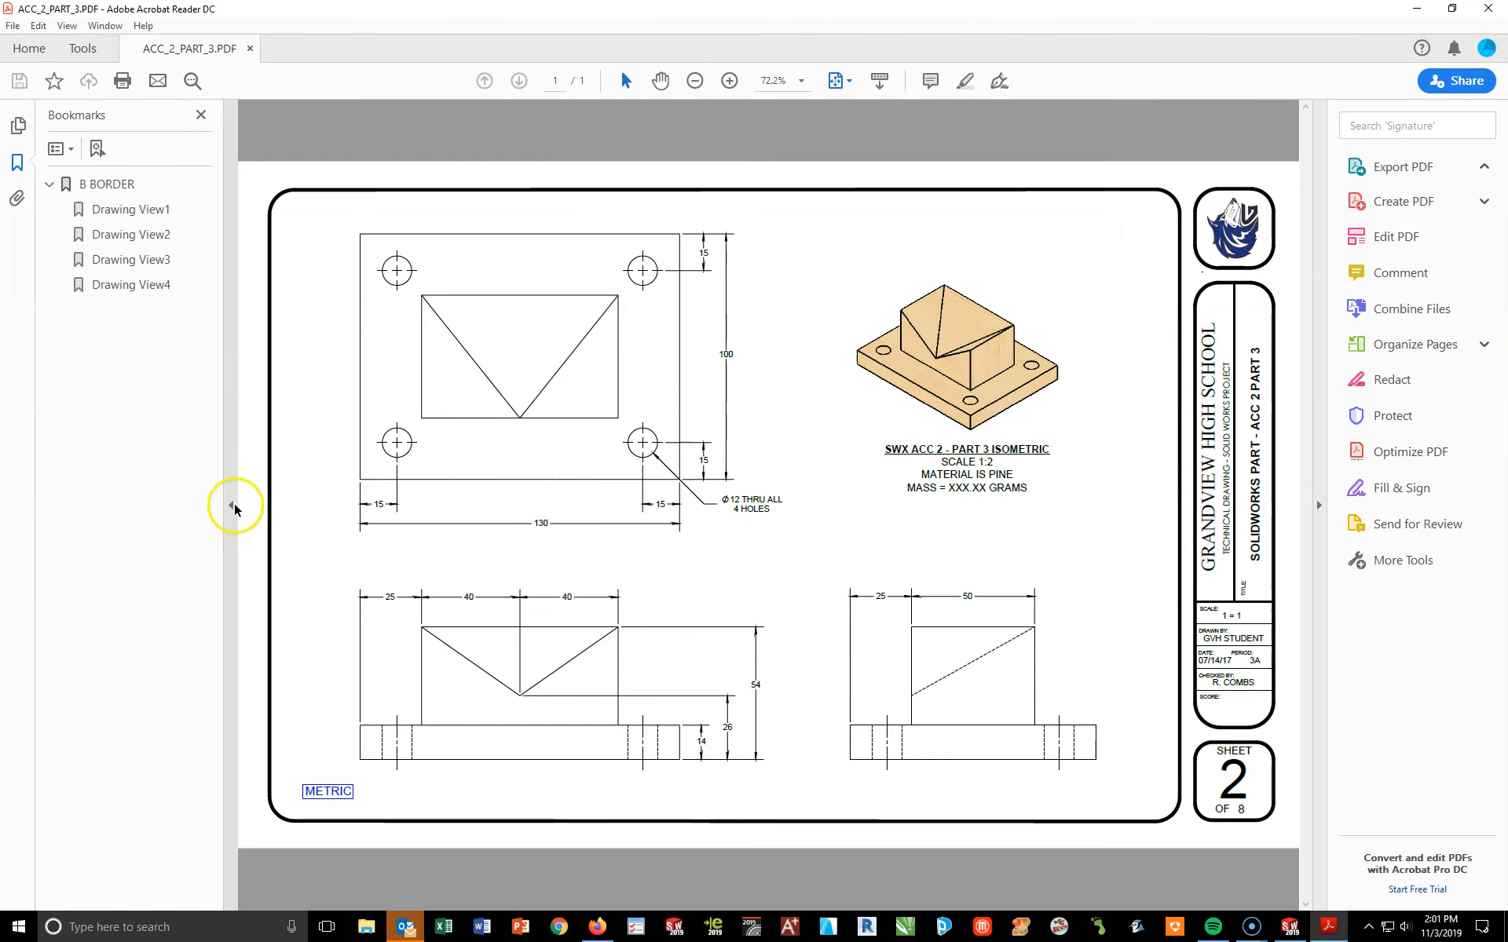
pyautogui.click(231, 505)
pyautogui.click(1320, 505)
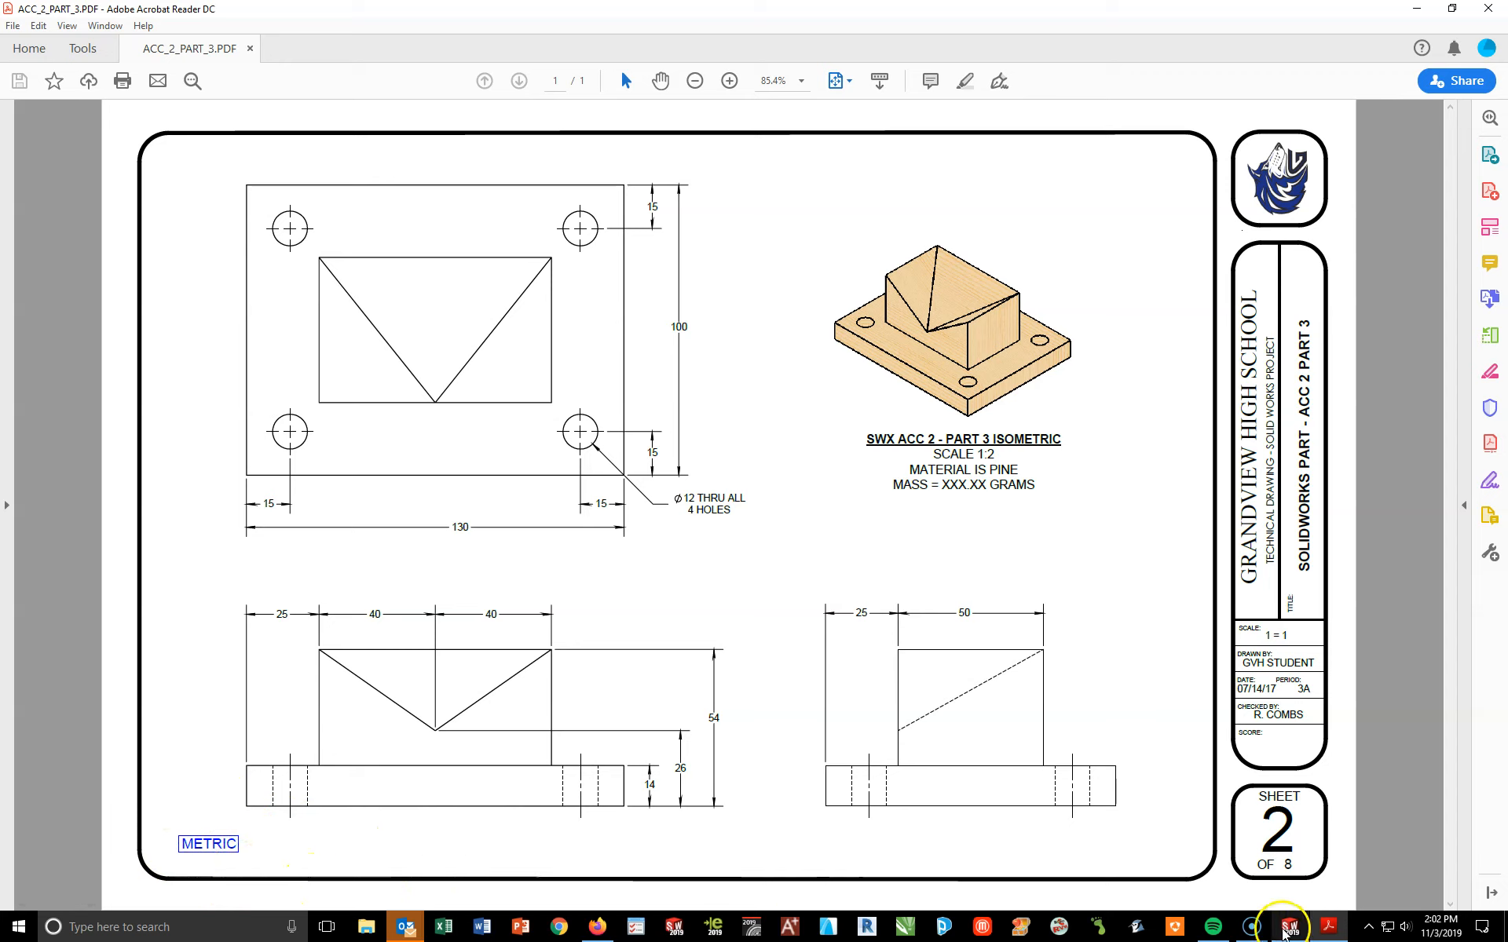
# Switch to SolidWorks and create a new drawing from the GHS B METRIC template
pyautogui.click(1291, 926)
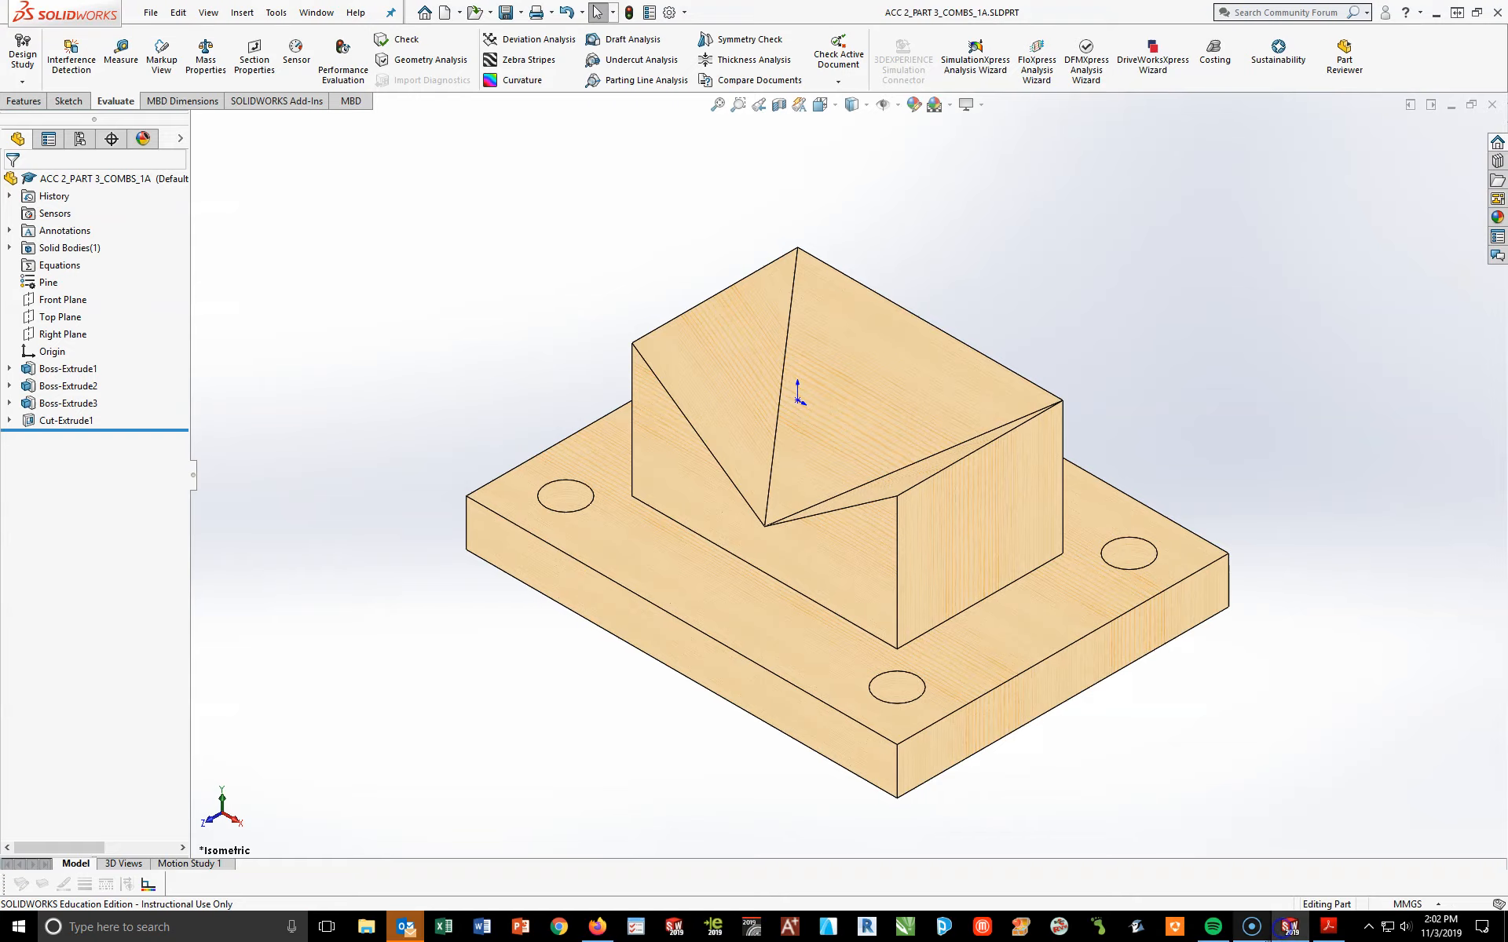
pyautogui.click(445, 12)
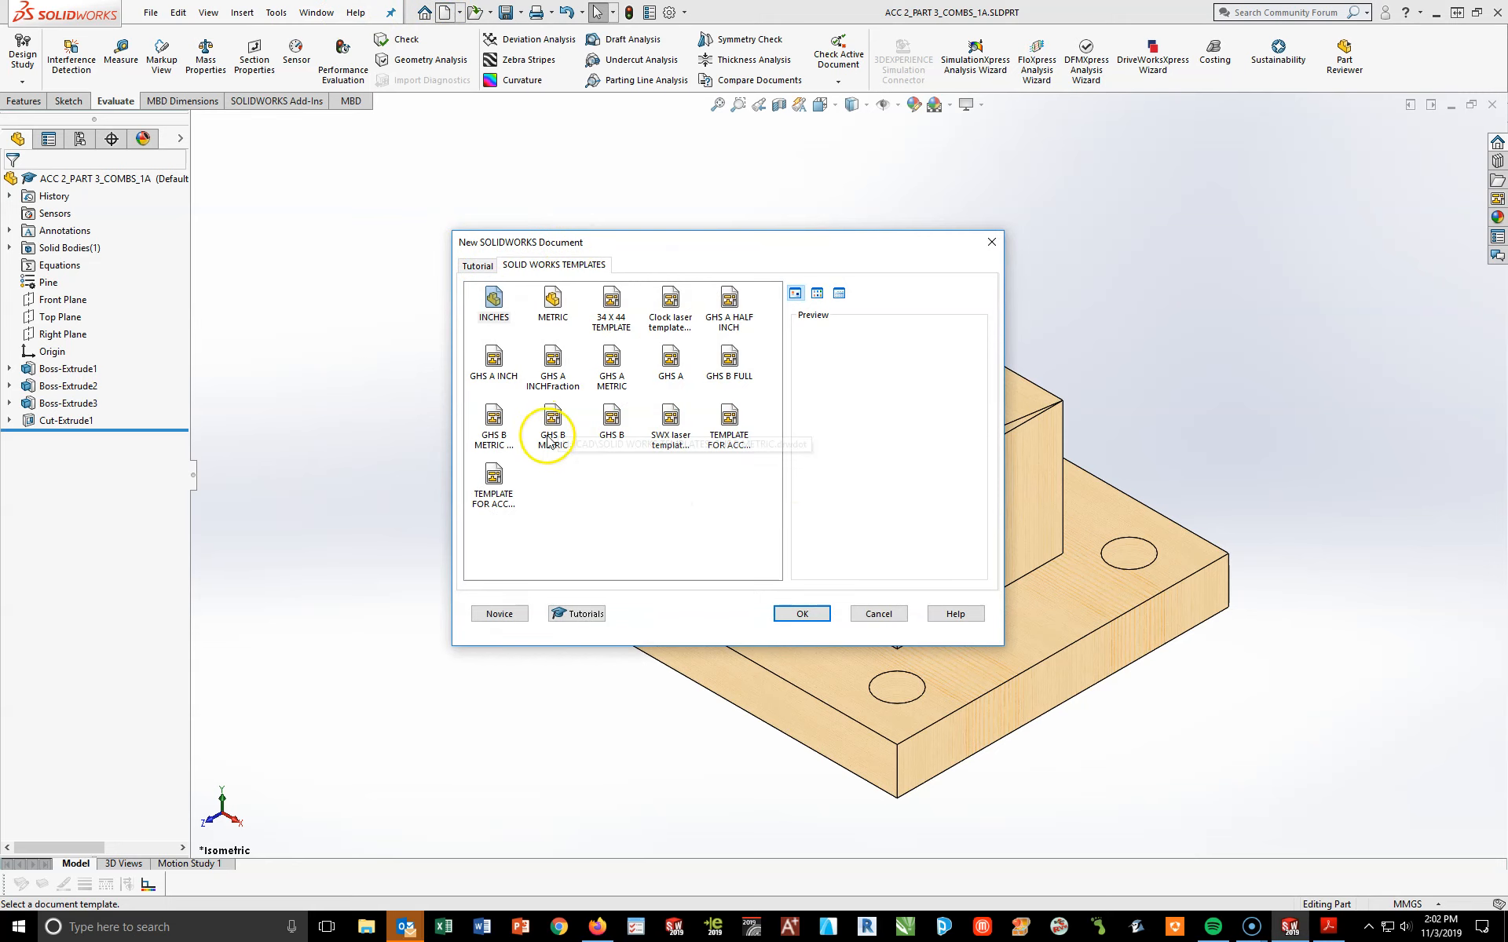
pyautogui.click(495, 438)
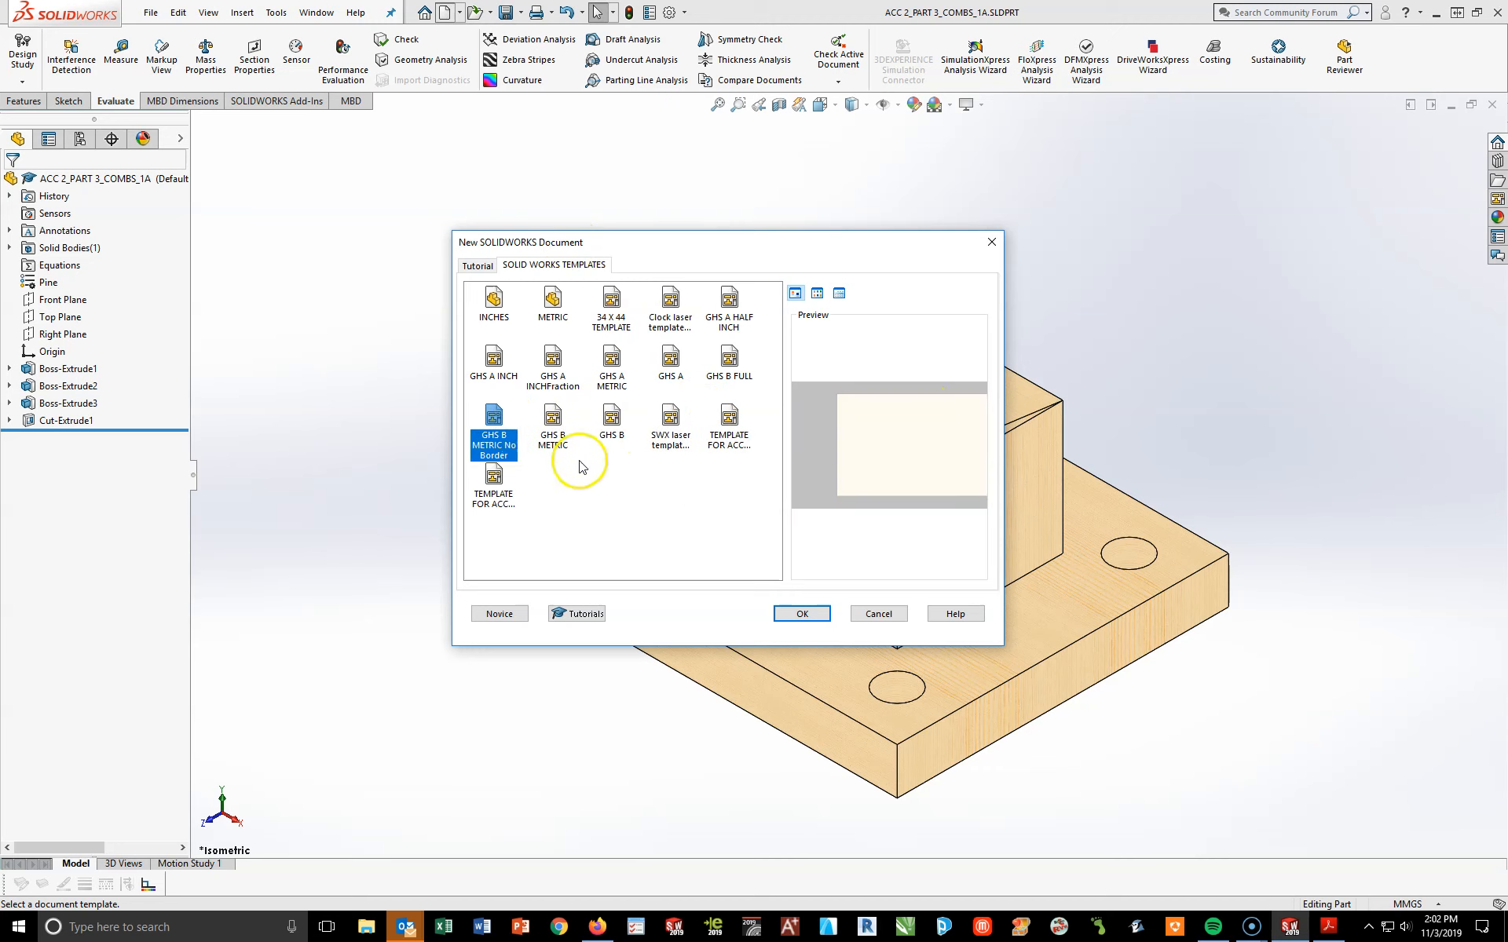
pyautogui.click(556, 428)
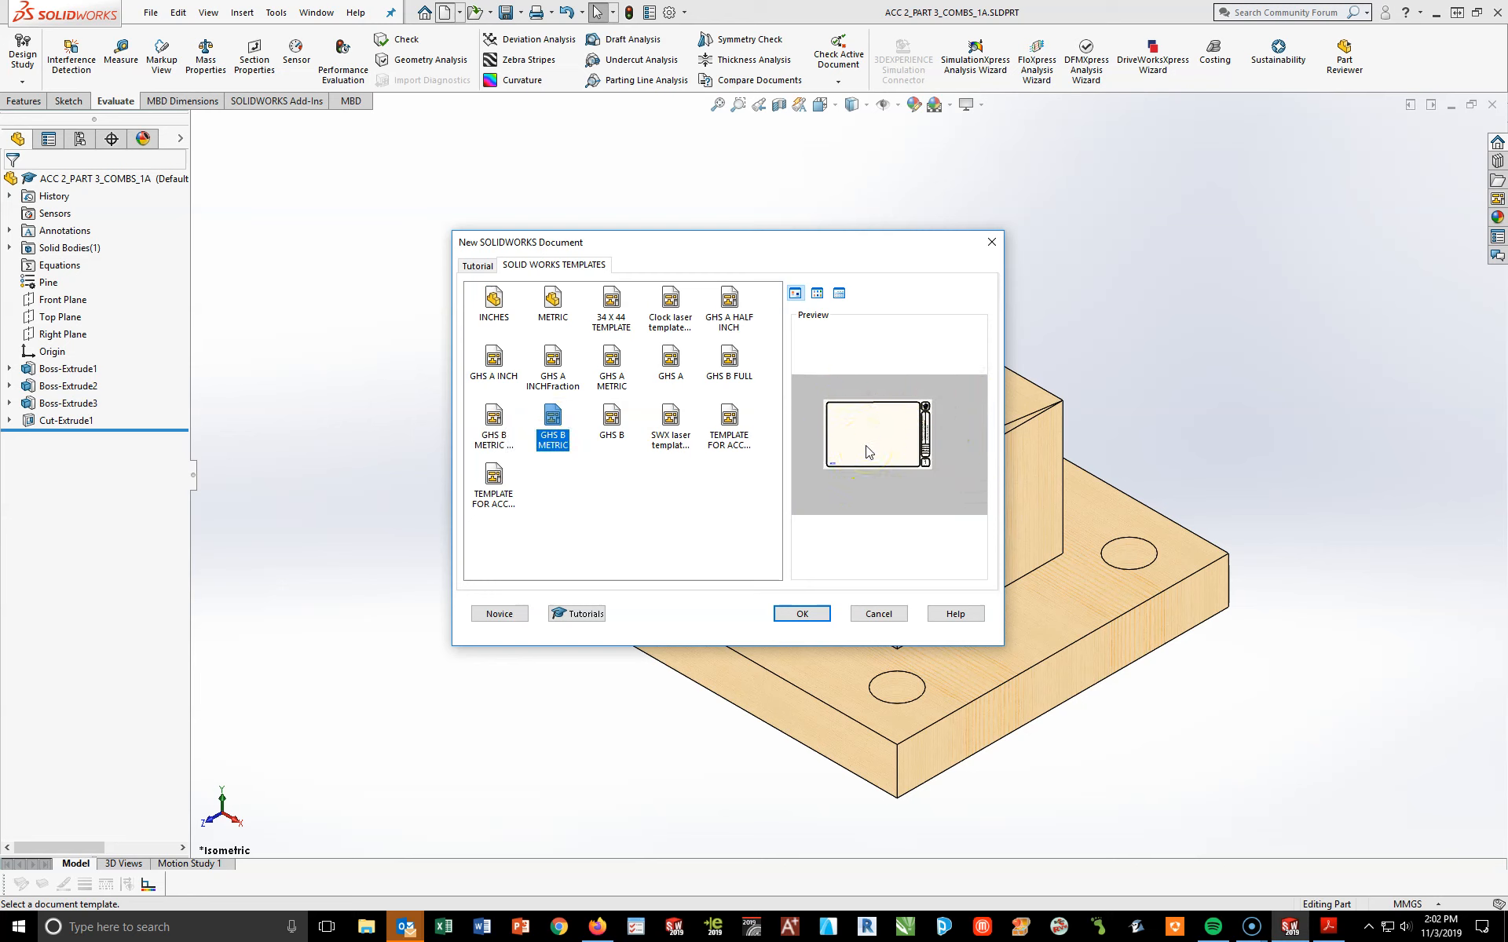
pyautogui.click(799, 616)
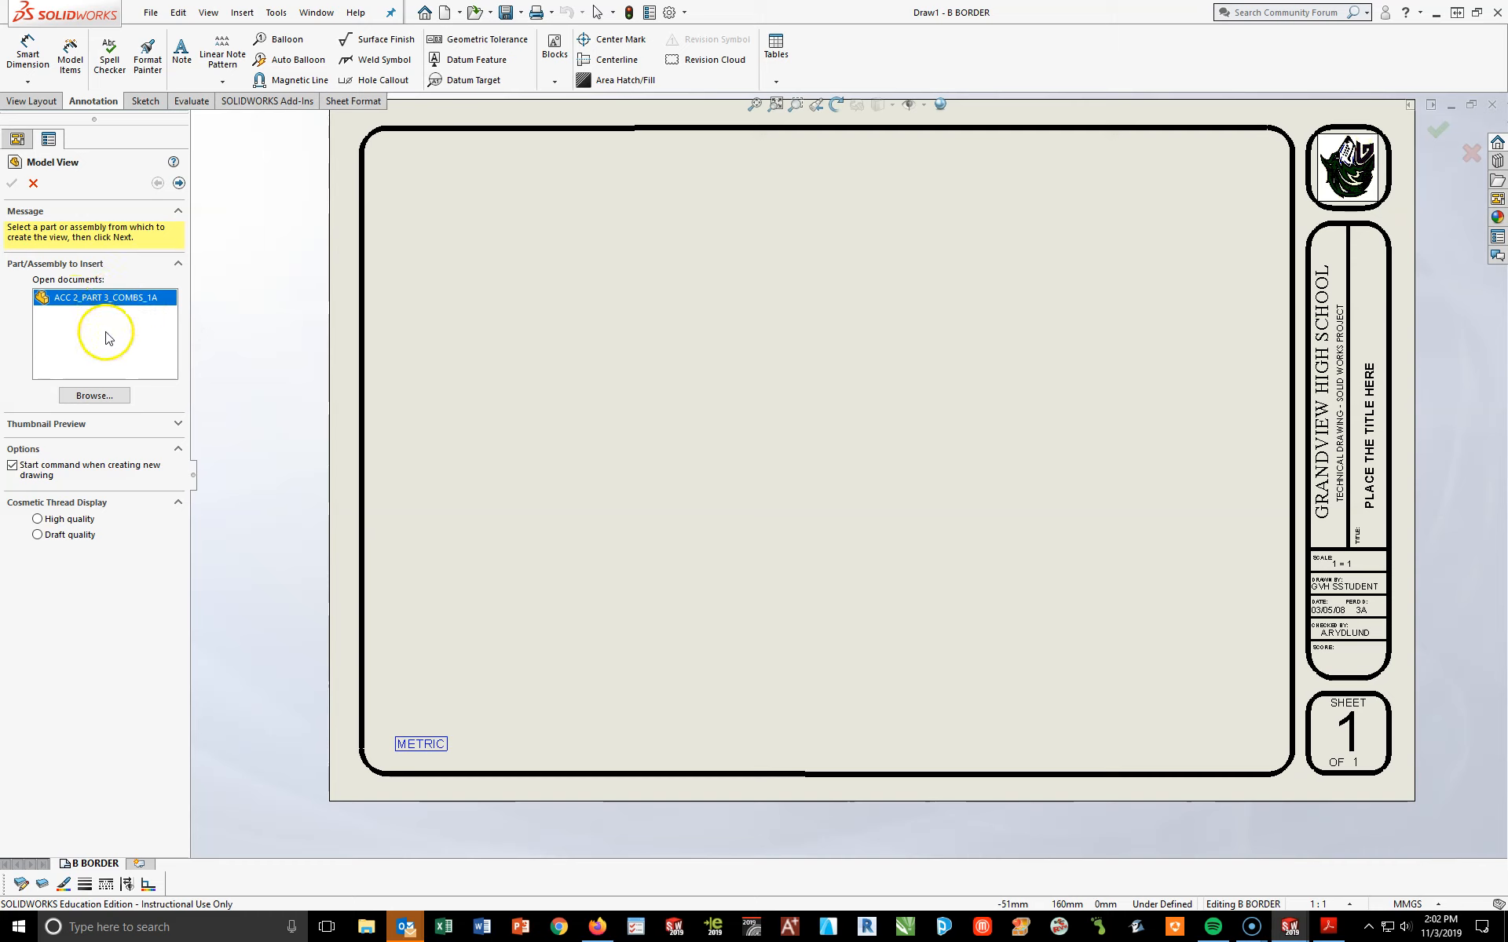
# Place the open Part 3 model's front view with projected top, right and isometric views at 1:1 scale, with hidden lines visible
pyautogui.click(95, 396)
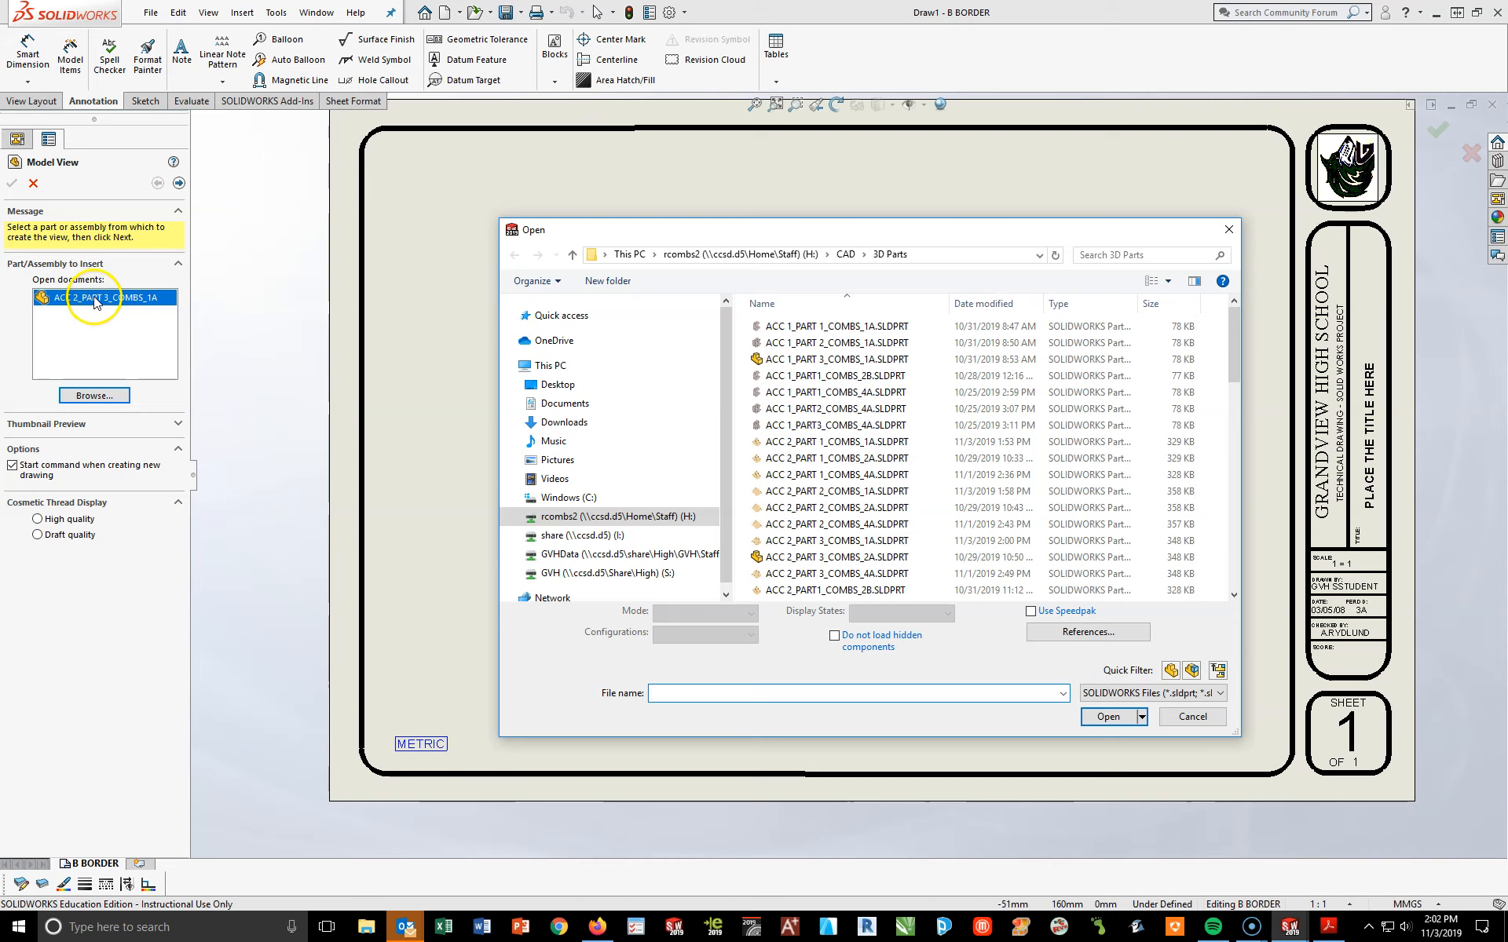
pyautogui.click(1229, 231)
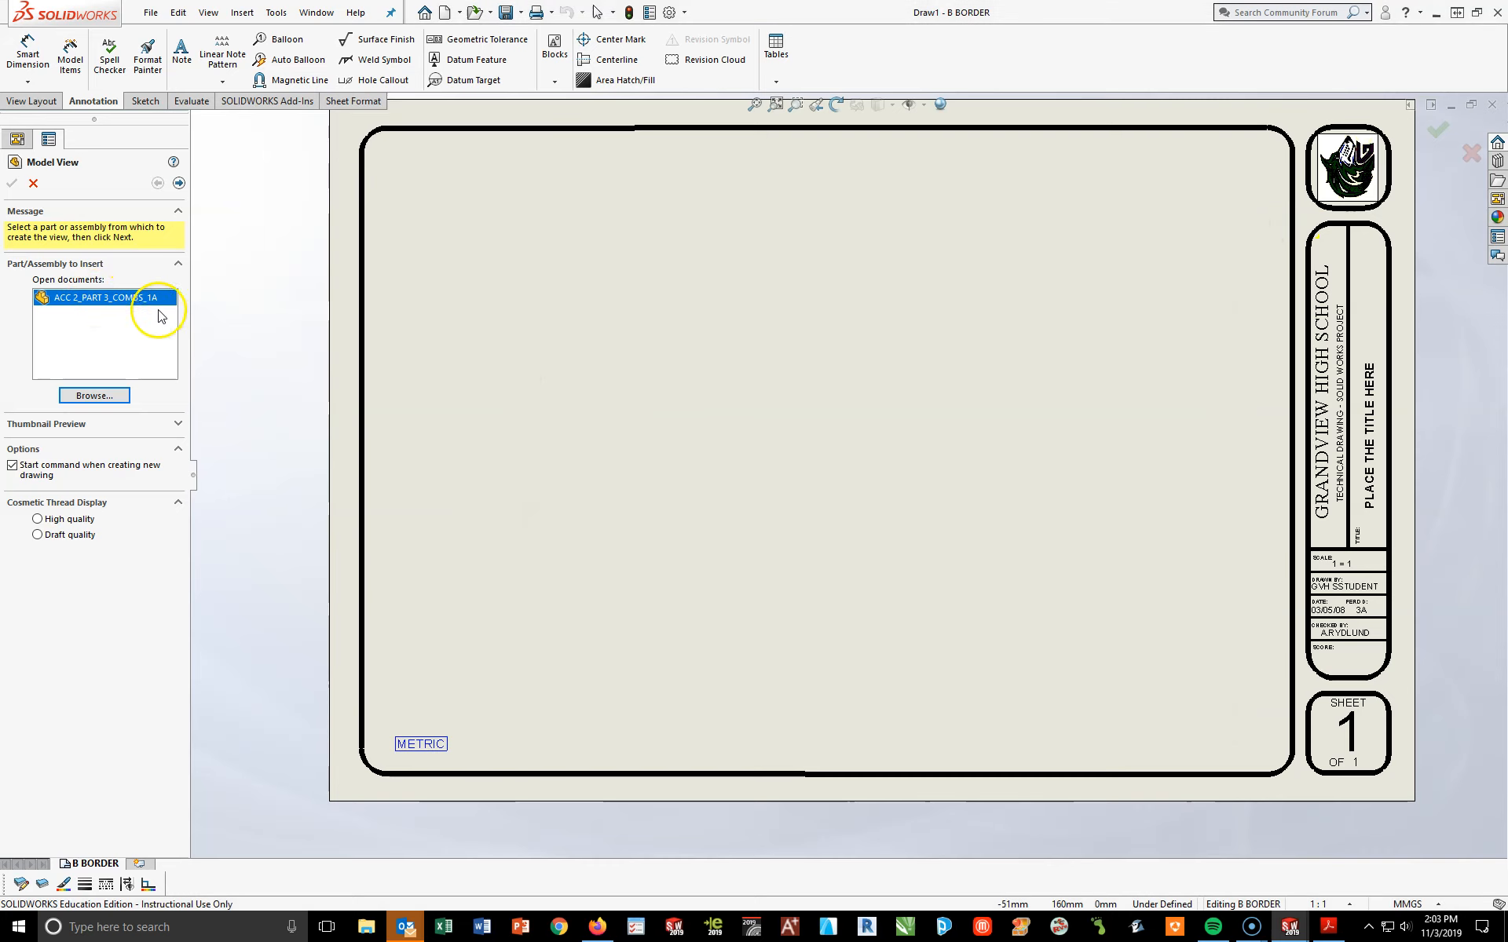
pyautogui.click(179, 183)
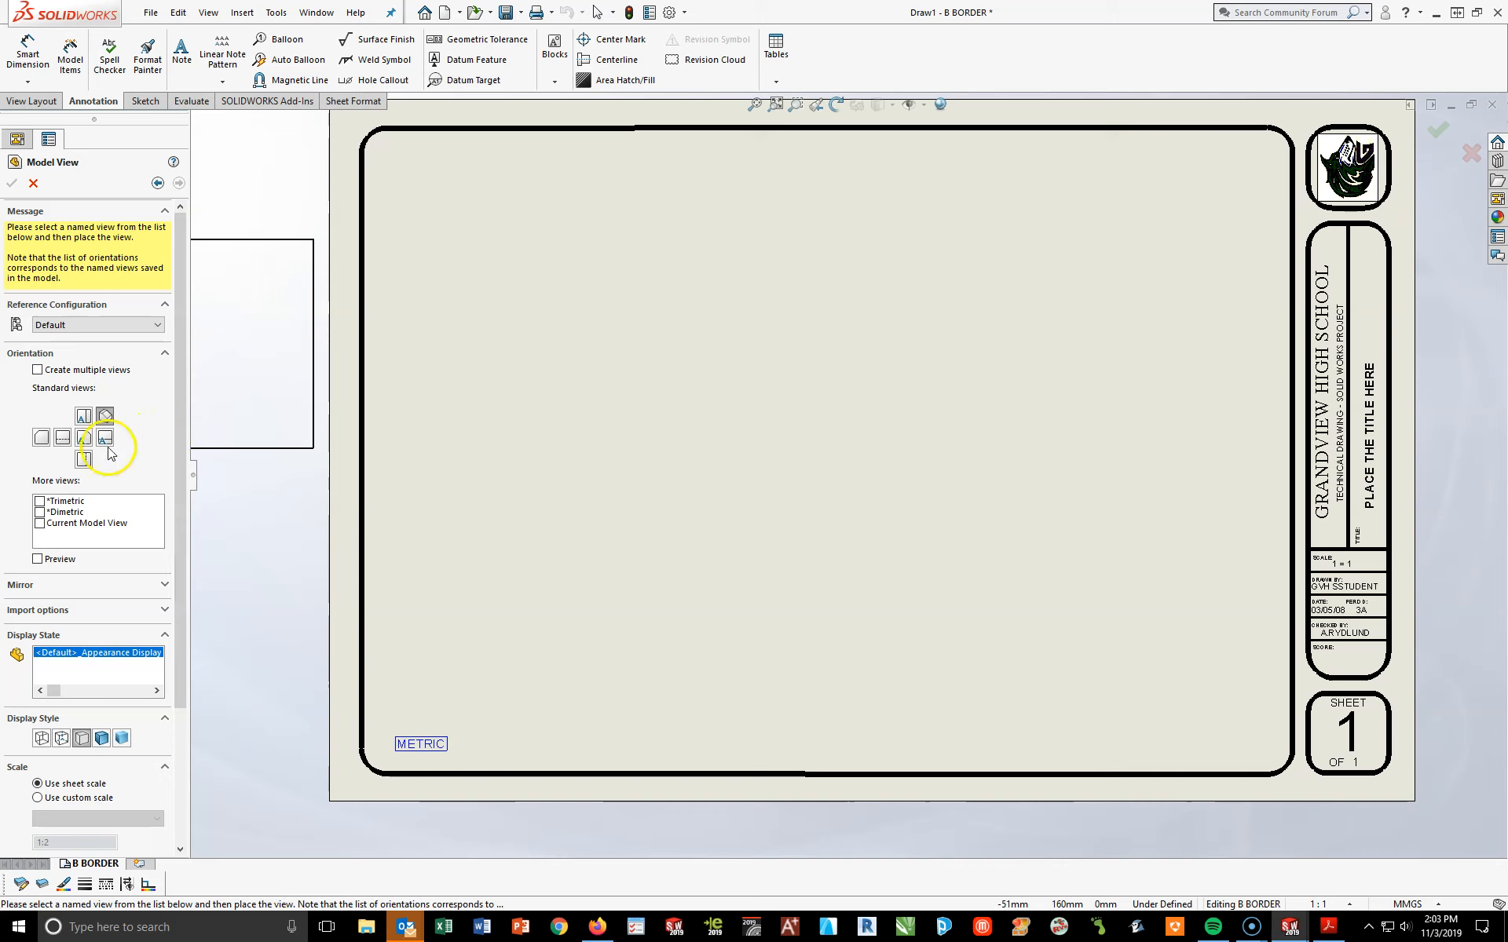
pyautogui.click(85, 439)
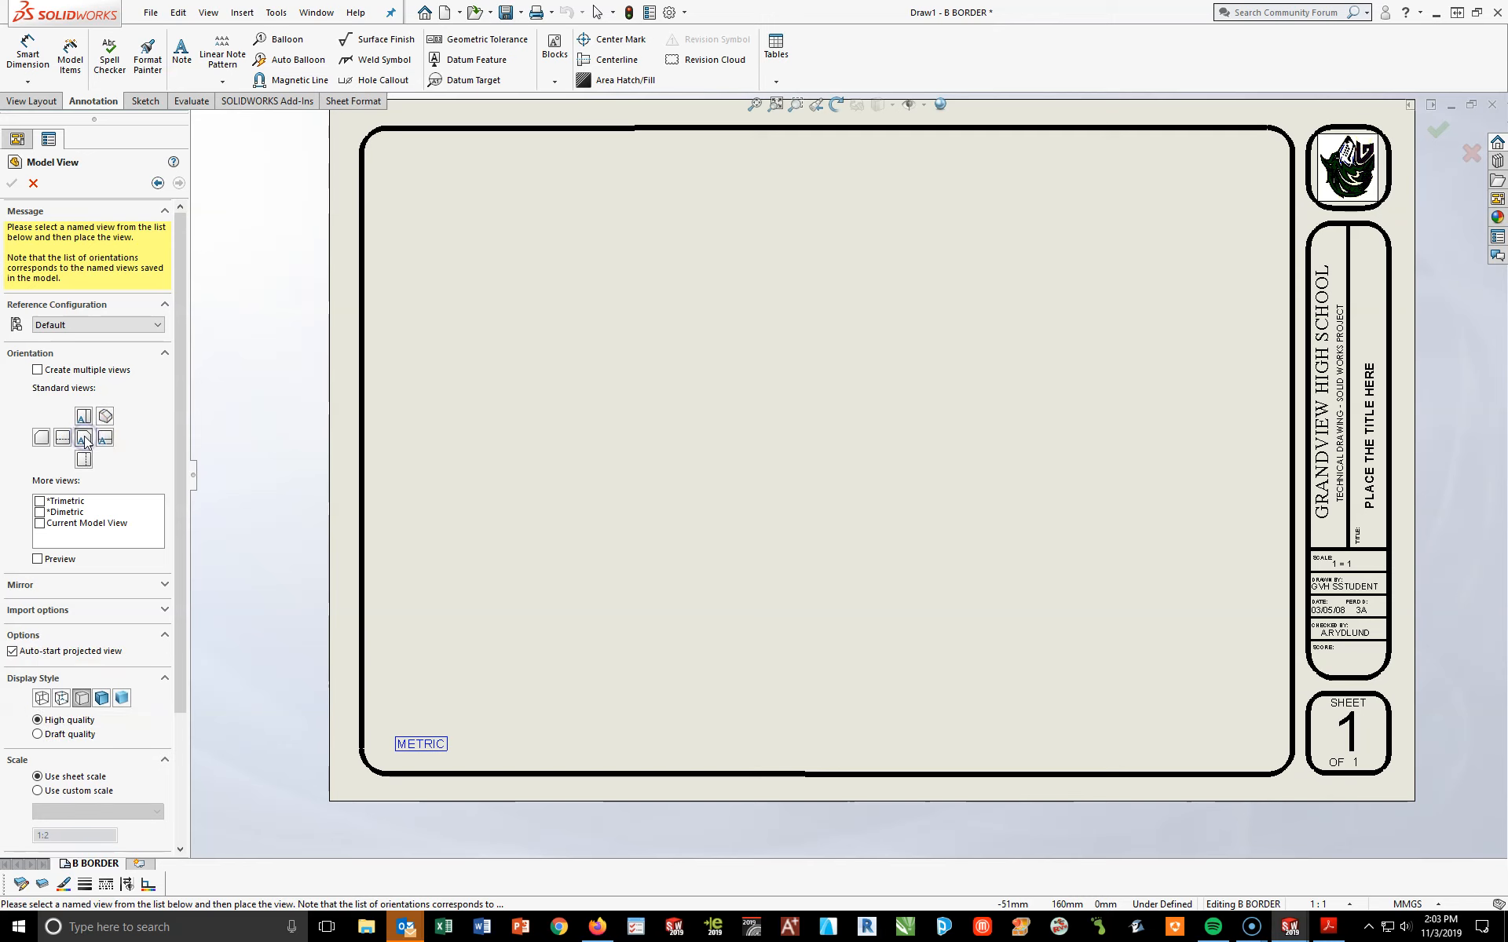
pyautogui.click(106, 415)
pyautogui.click(85, 439)
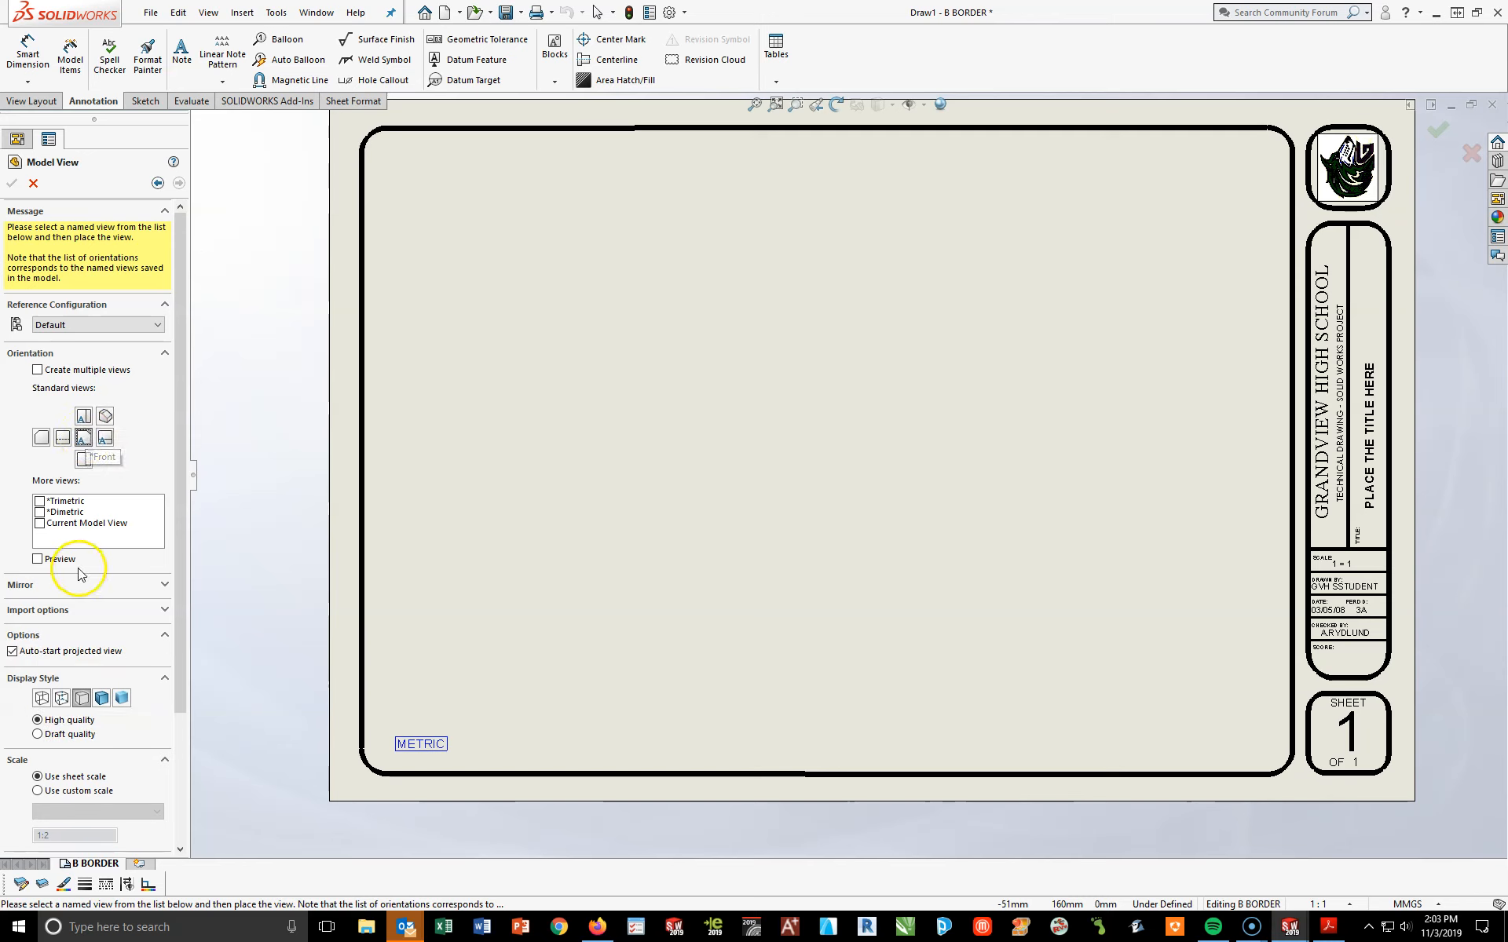
pyautogui.click(37, 560)
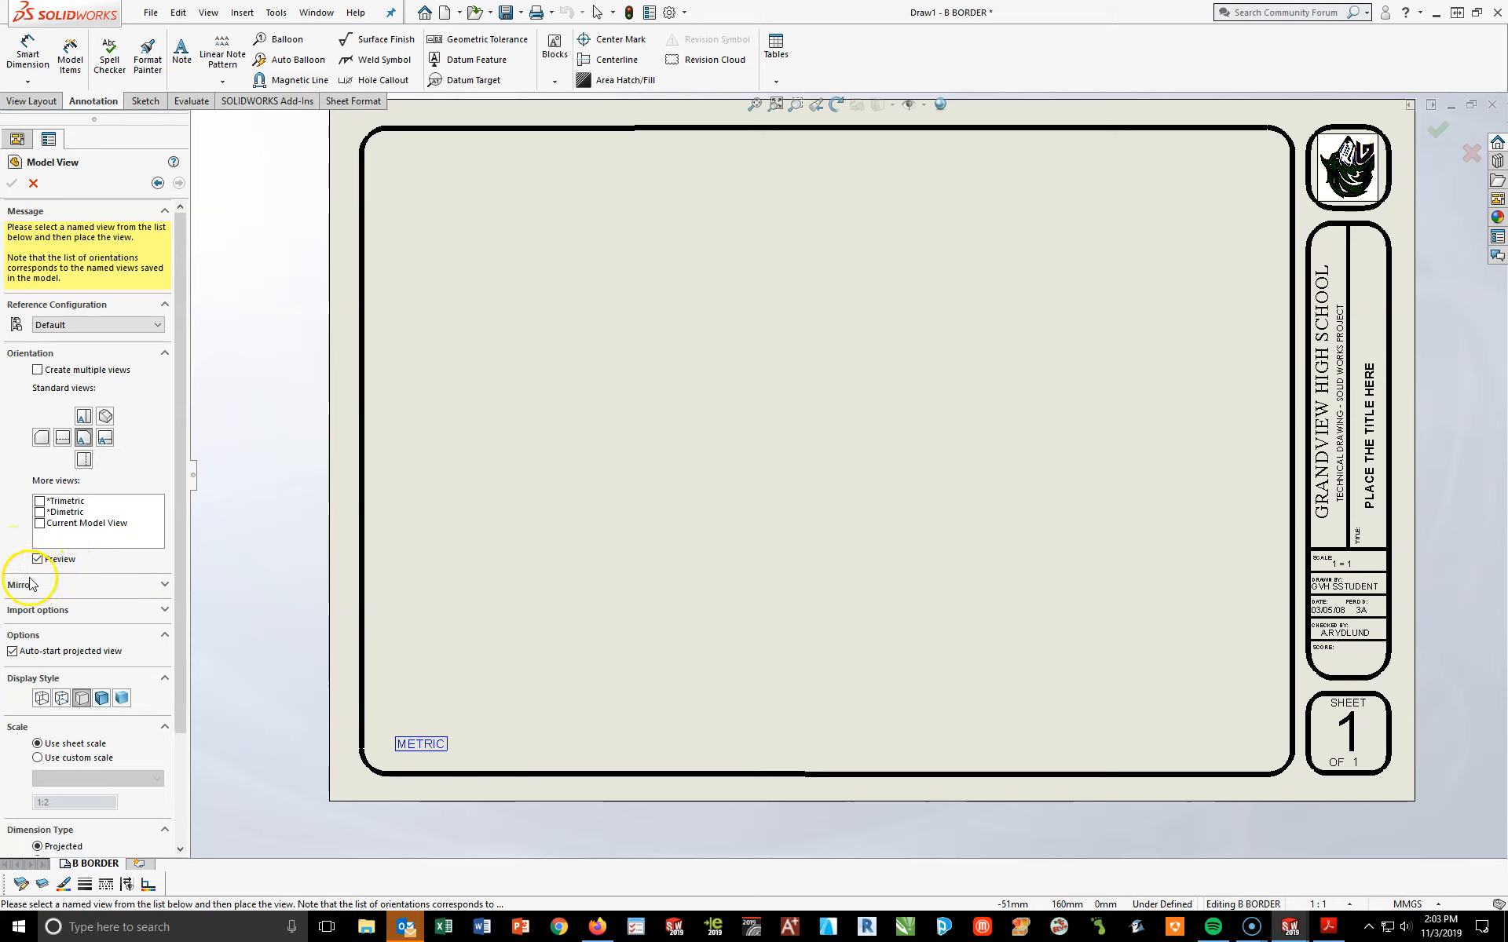
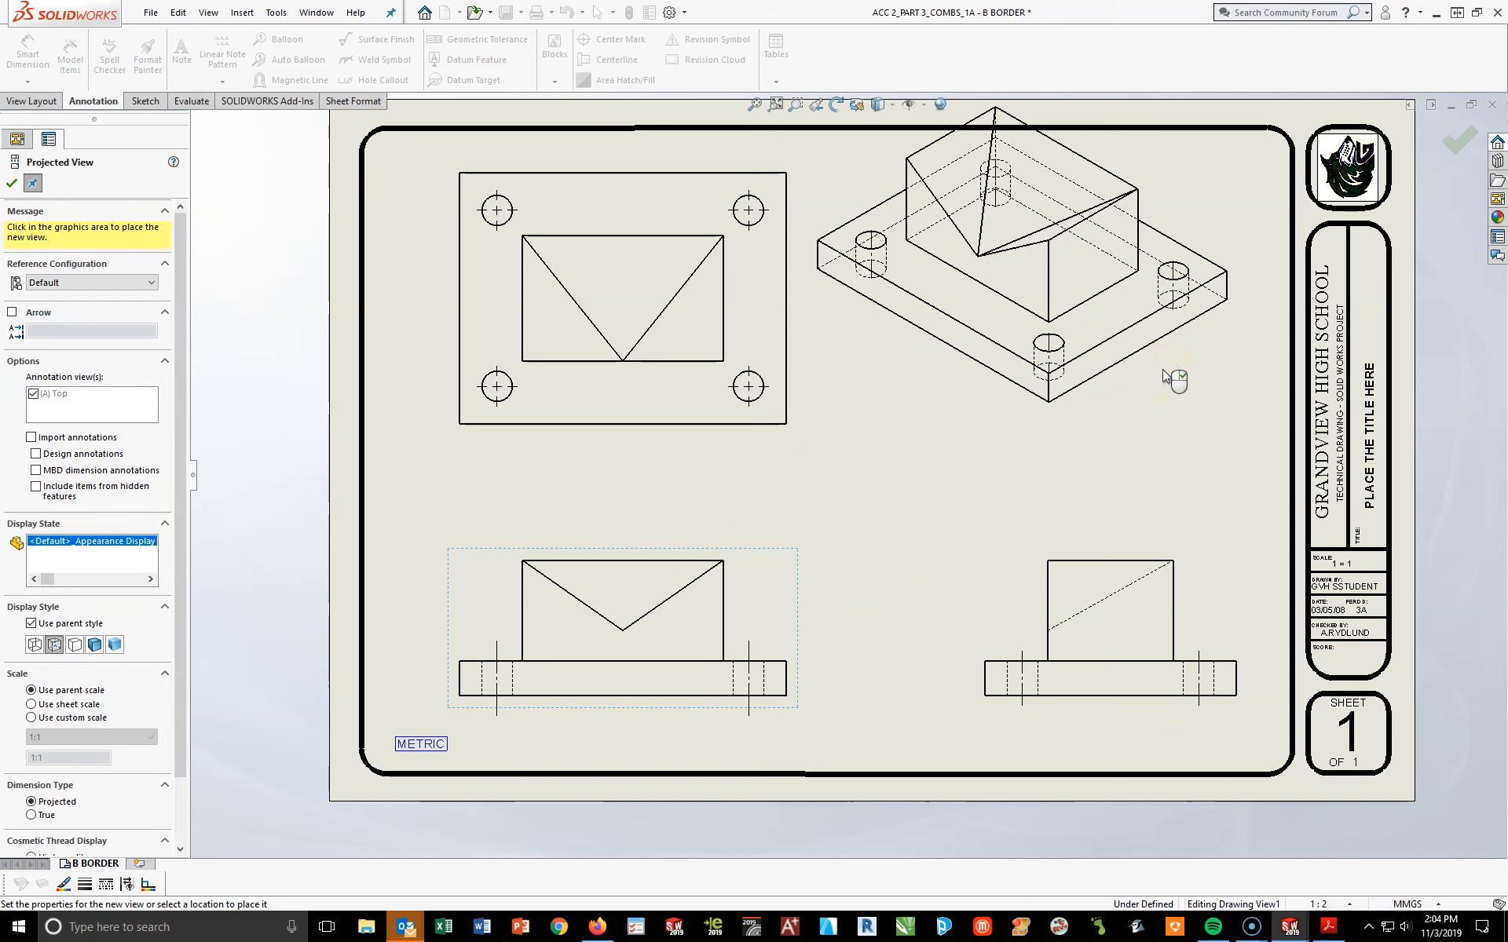
pyautogui.press('Escape')
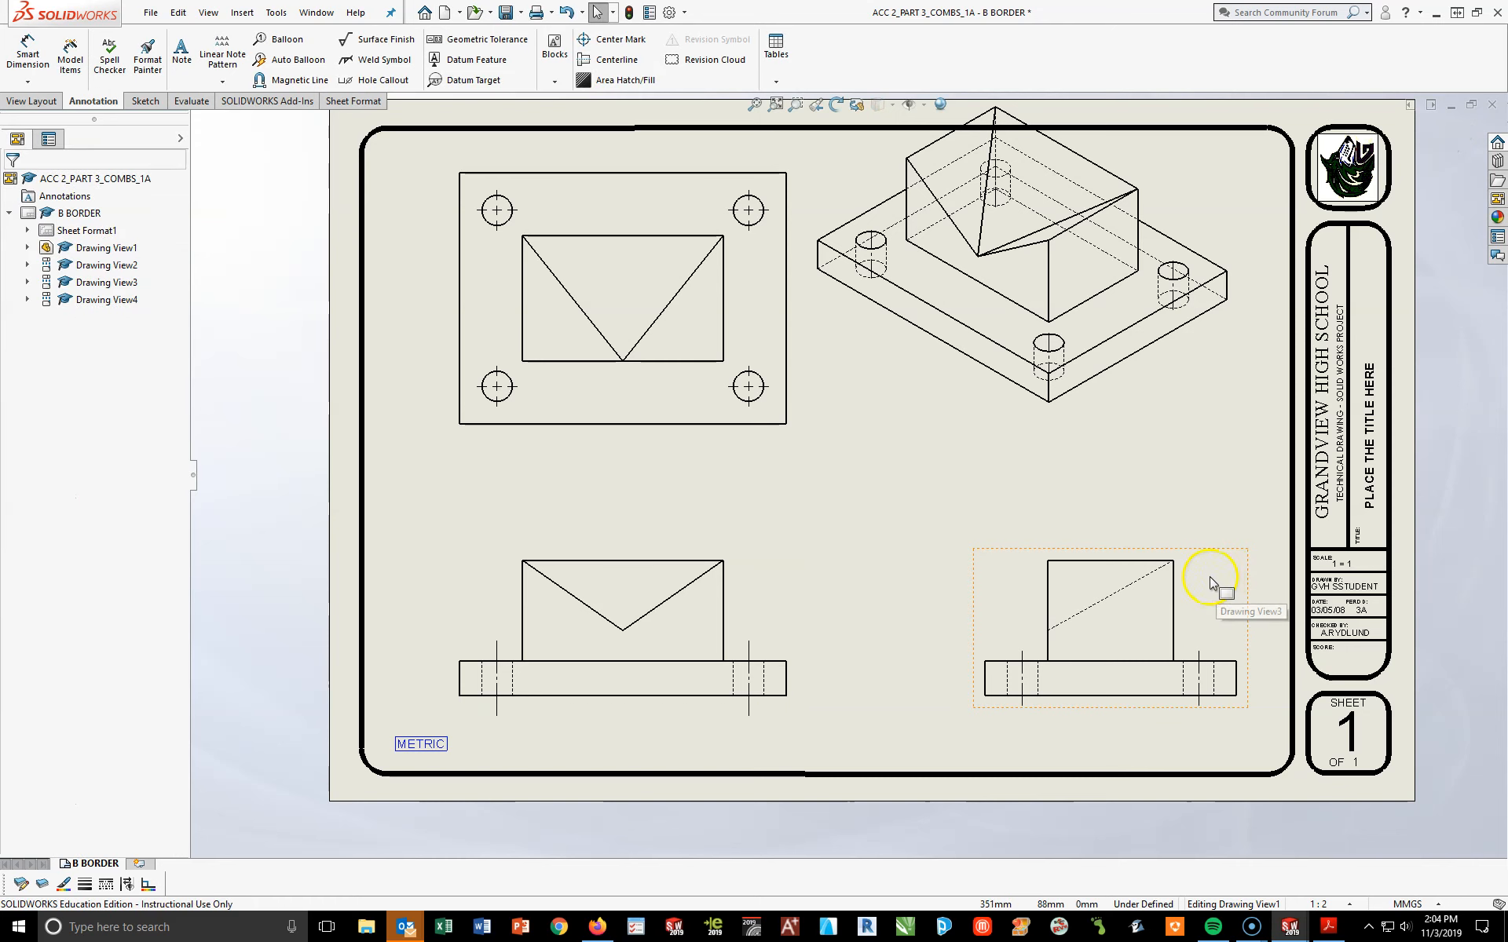
# Move the isometric view down inside the border and check its specified scale in the ACC_2_PART_3.PDF reference in Acrobat Reader
pyautogui.moveTo(914, 405)
pyautogui.mouseDown()
pyautogui.moveTo(916, 421)
pyautogui.moveTo(986, 431)
pyautogui.moveTo(952, 462)
pyautogui.moveTo(971, 463)
pyautogui.moveTo(834, 451)
pyautogui.moveTo(842, 343)
pyautogui.moveTo(861, 337)
pyautogui.moveTo(979, 482)
pyautogui.moveTo(971, 466)
pyautogui.mouseUp()
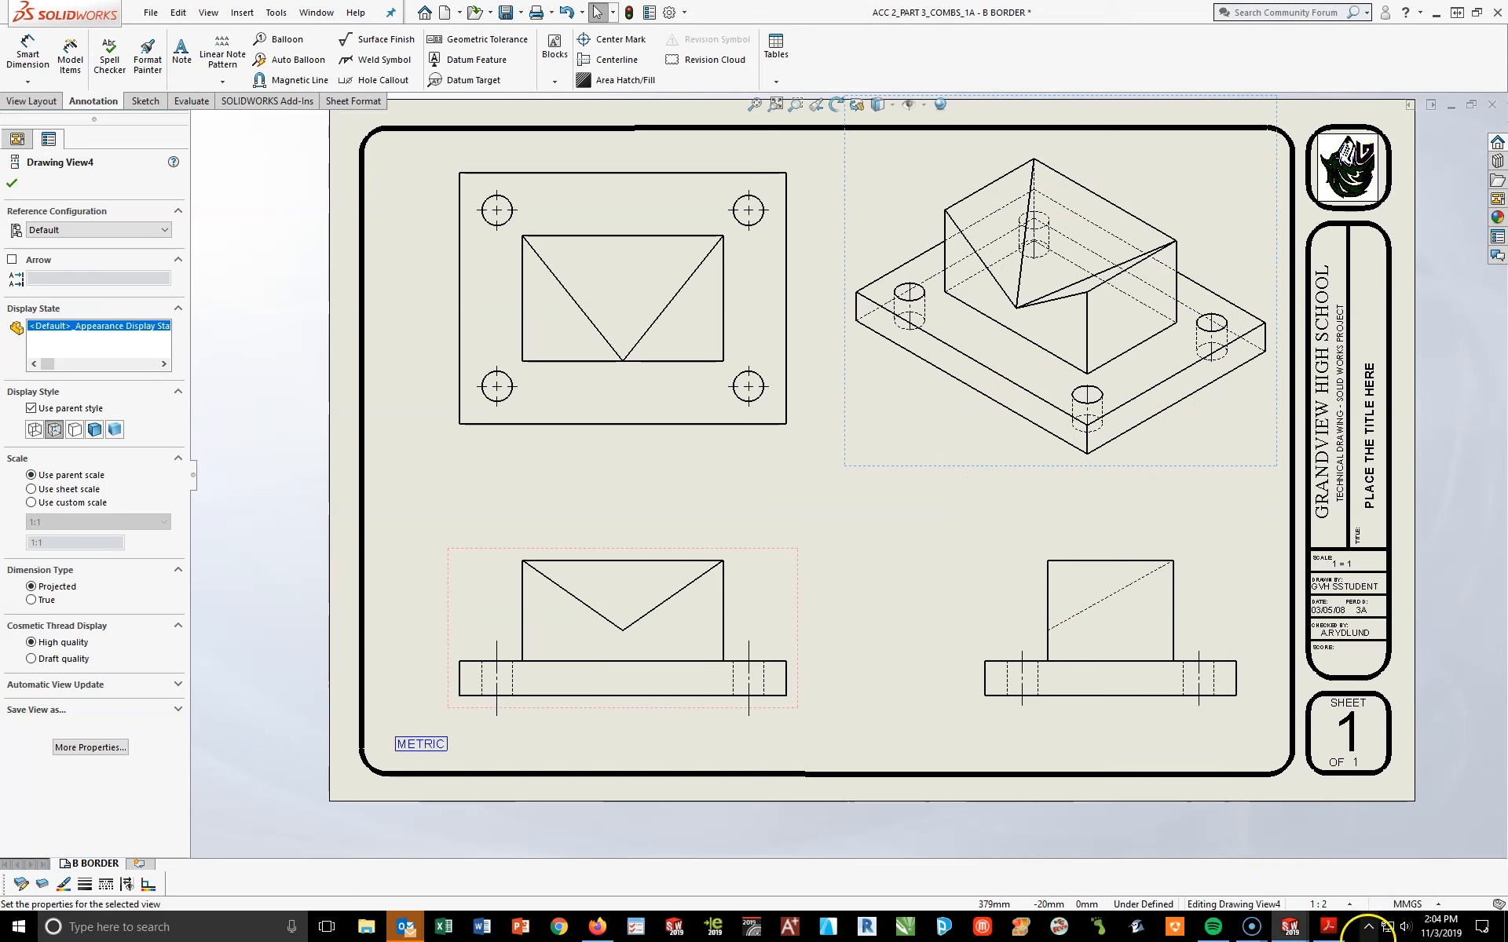
pyautogui.click(1327, 925)
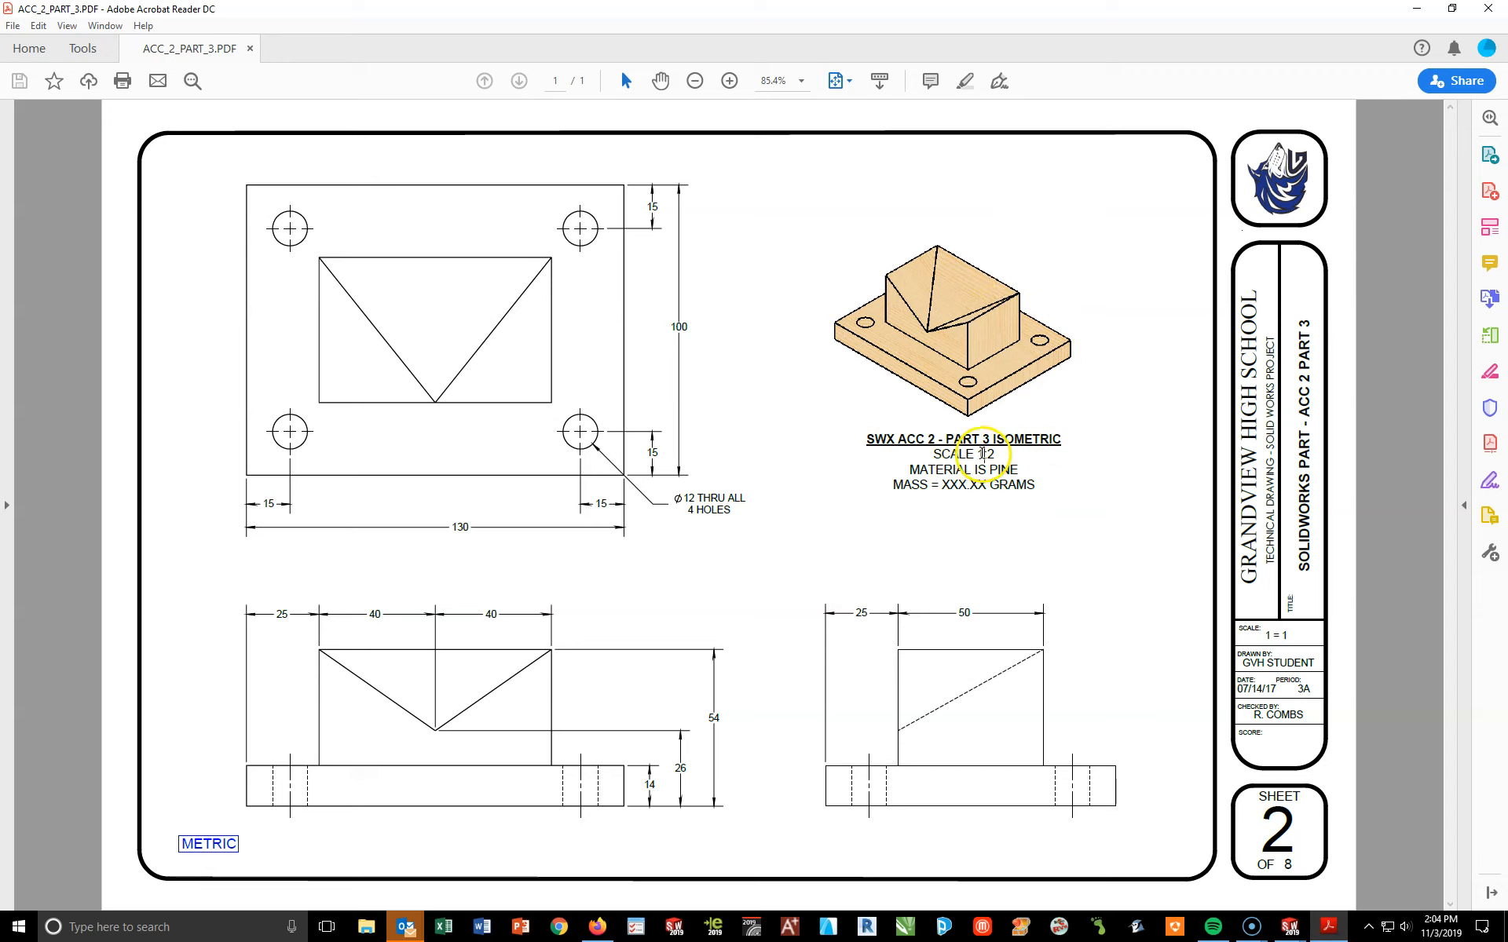
pyautogui.moveTo(982, 454); pyautogui.dragTo(987, 454)
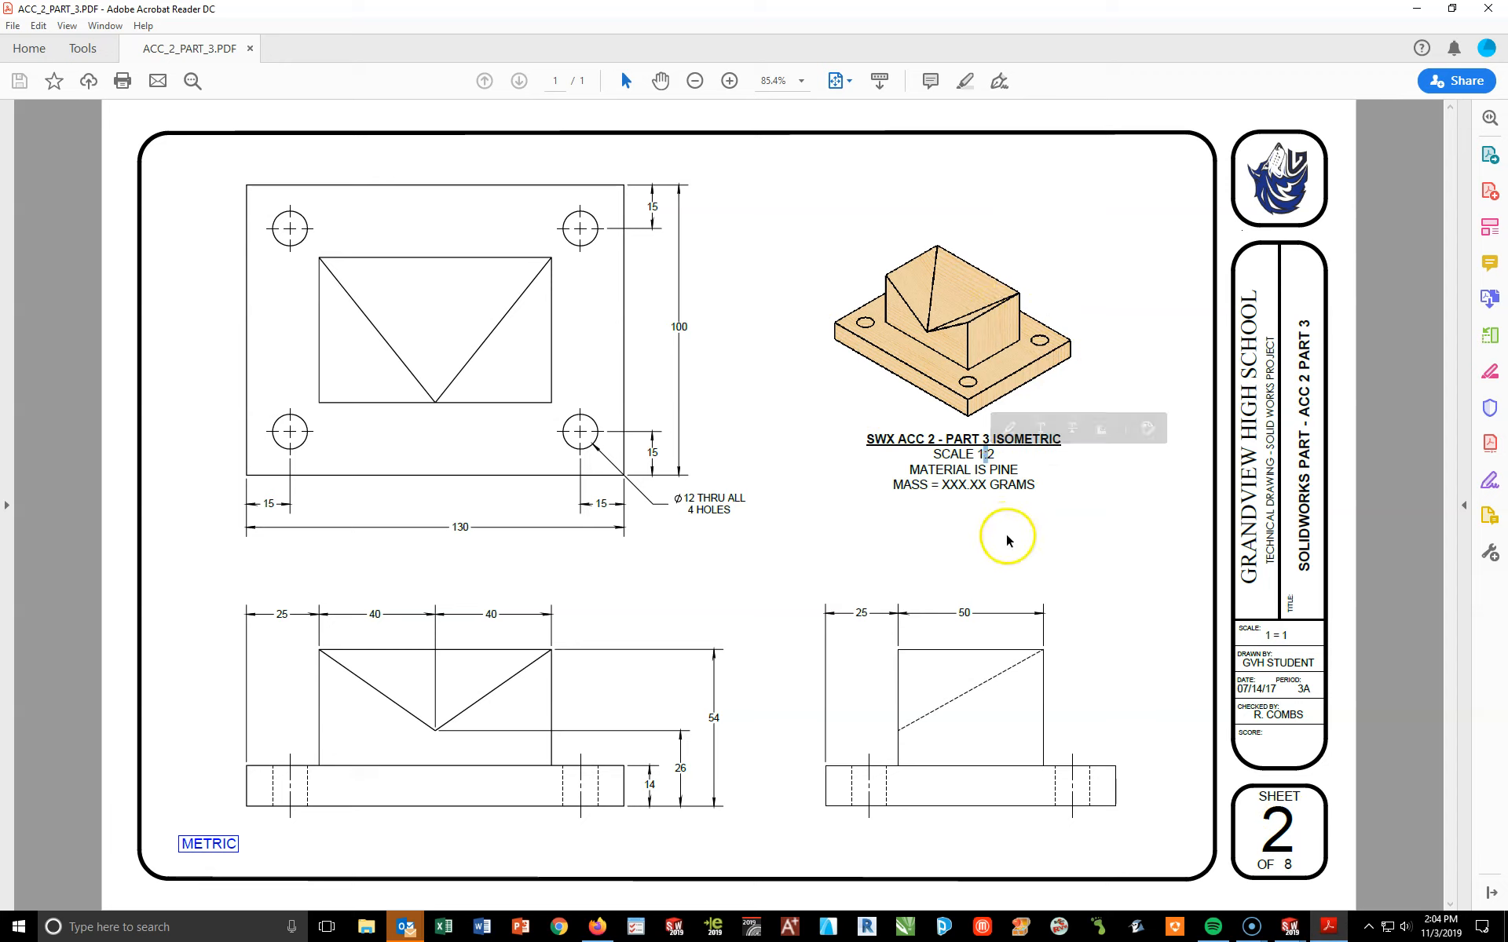
# Return to the SolidWorks drawing and set the isometric view to Shaded With Edges at a custom scale of 1:2
pyautogui.click(1290, 927)
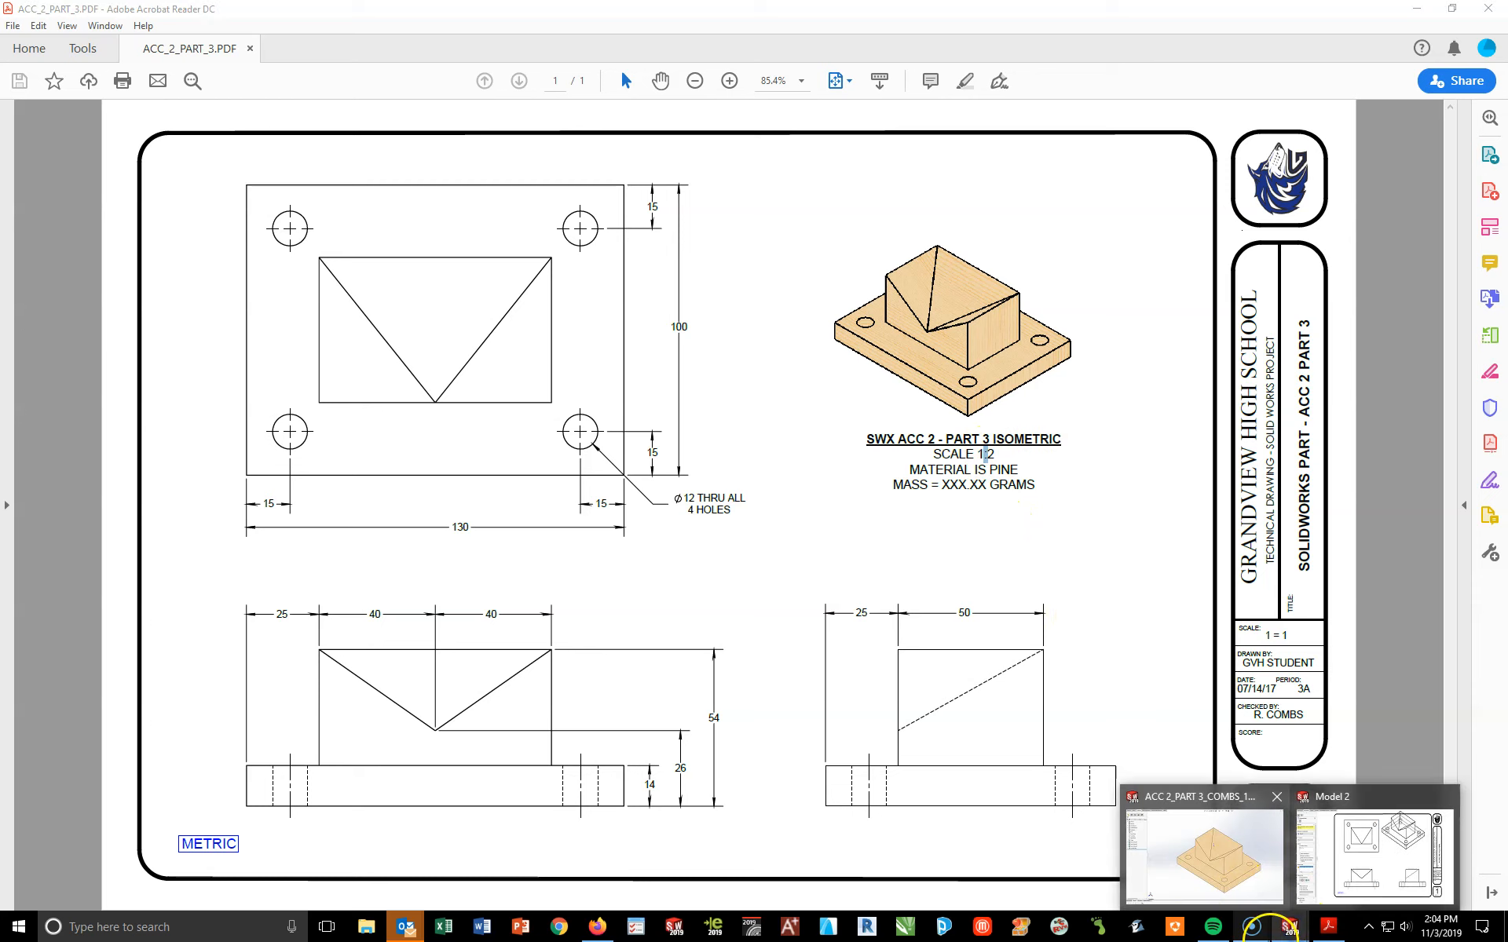
pyautogui.click(1307, 892)
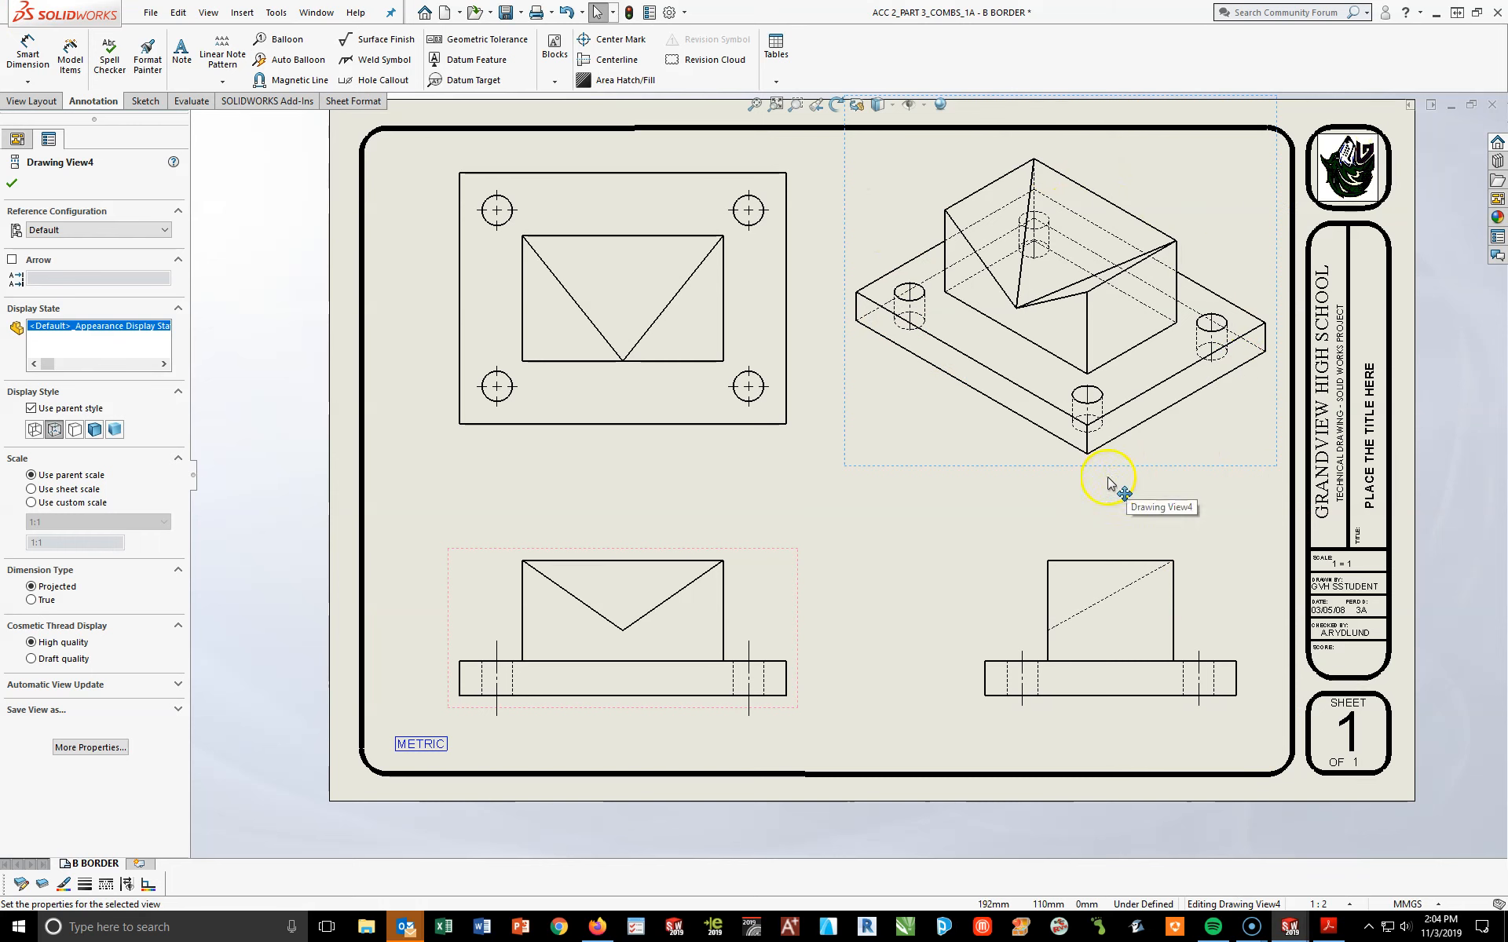
pyautogui.click(95, 430)
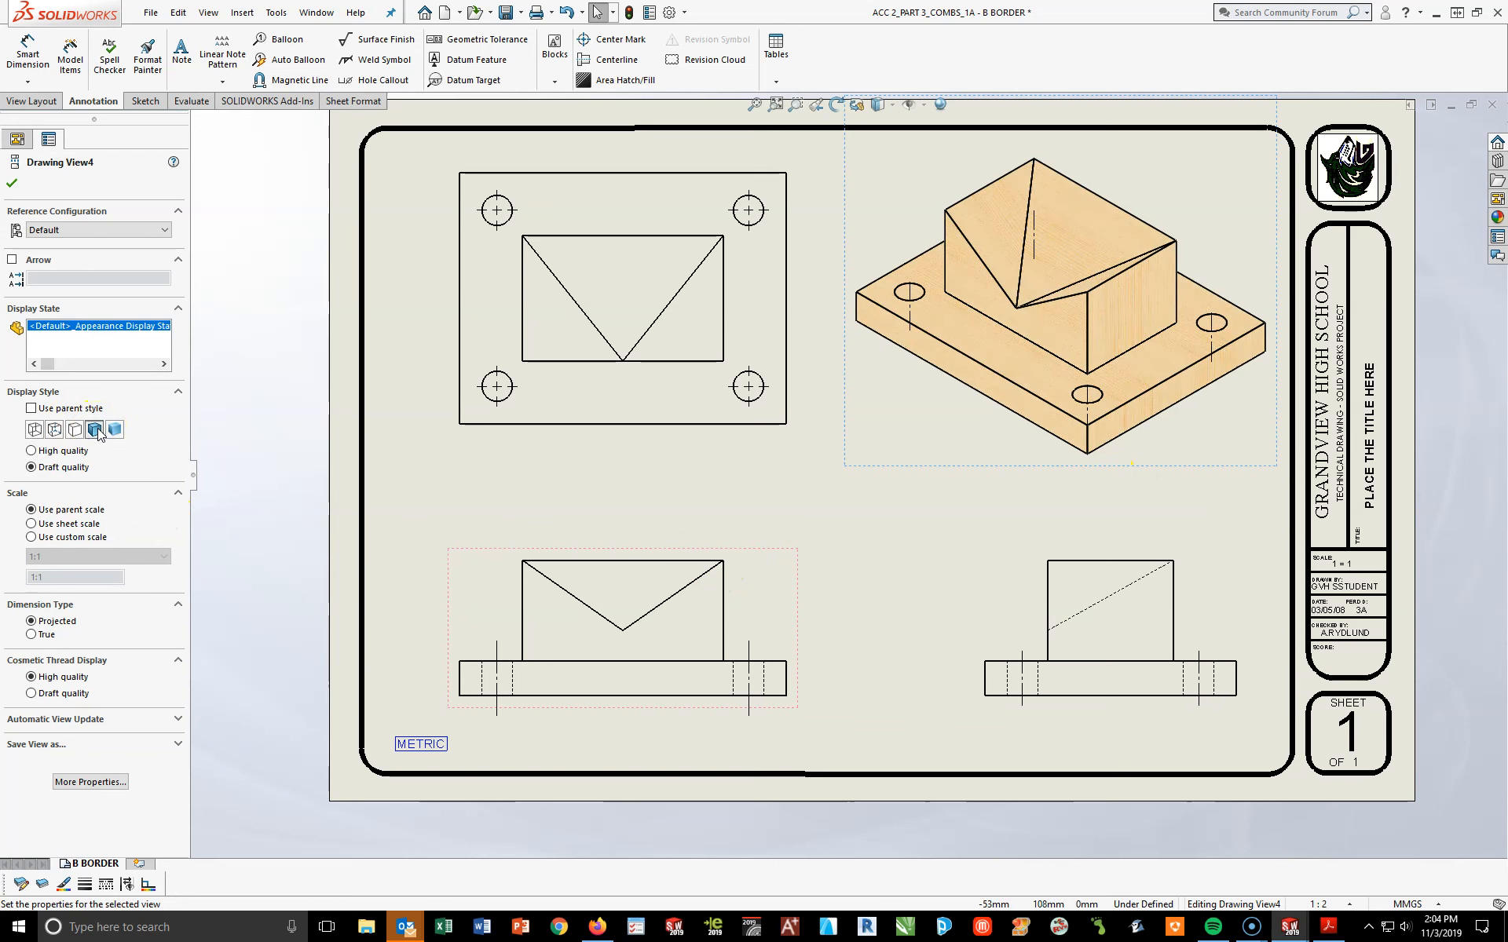
pyautogui.click(31, 537)
pyautogui.click(49, 556)
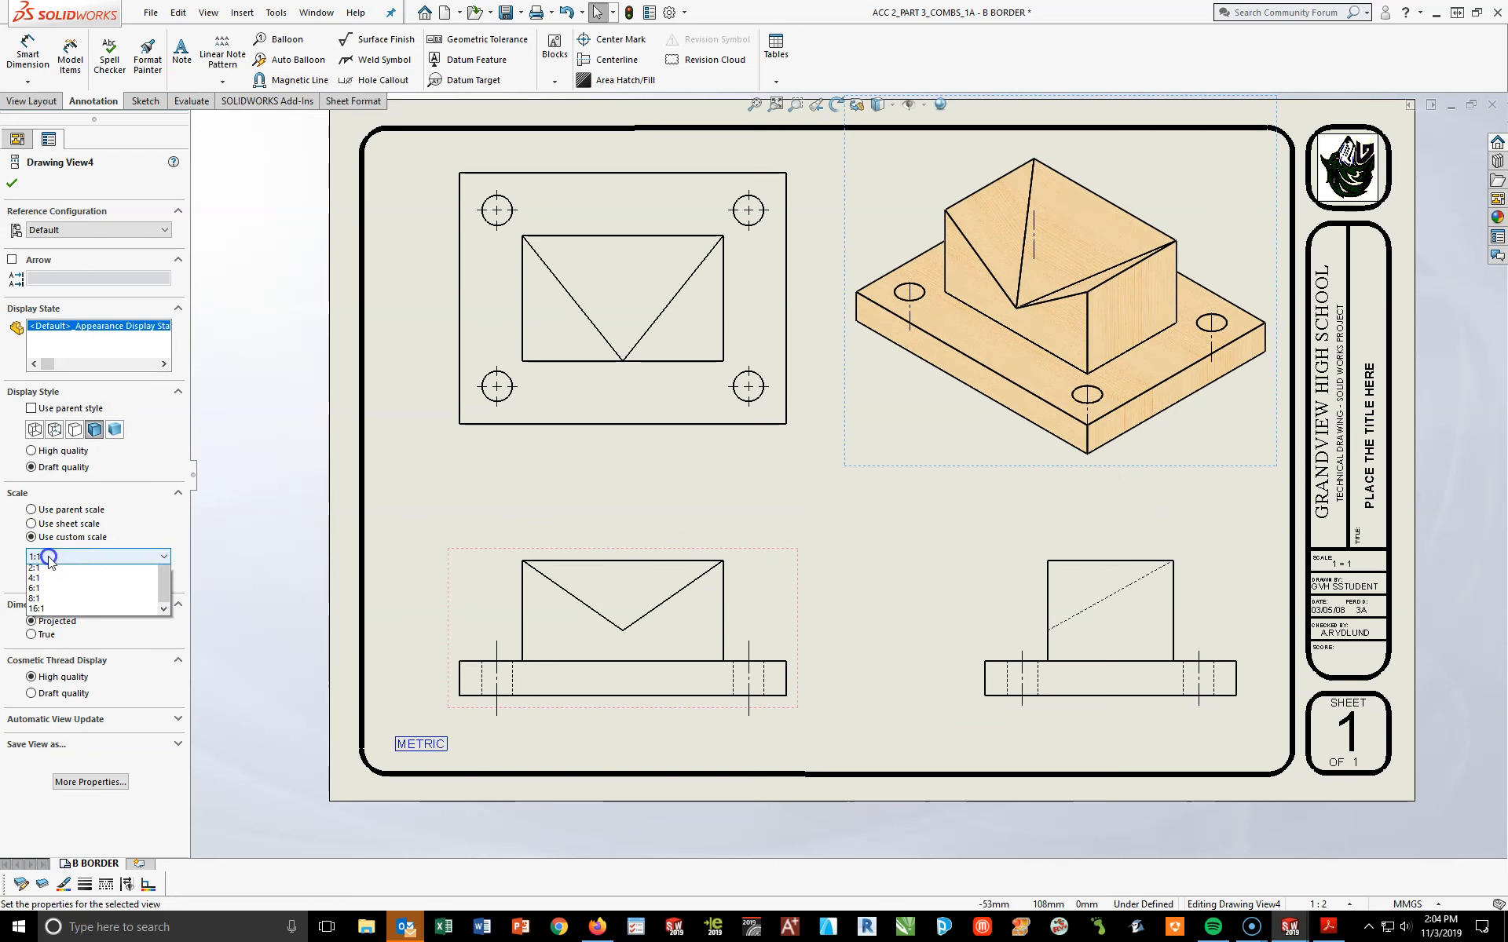
pyautogui.click(48, 581)
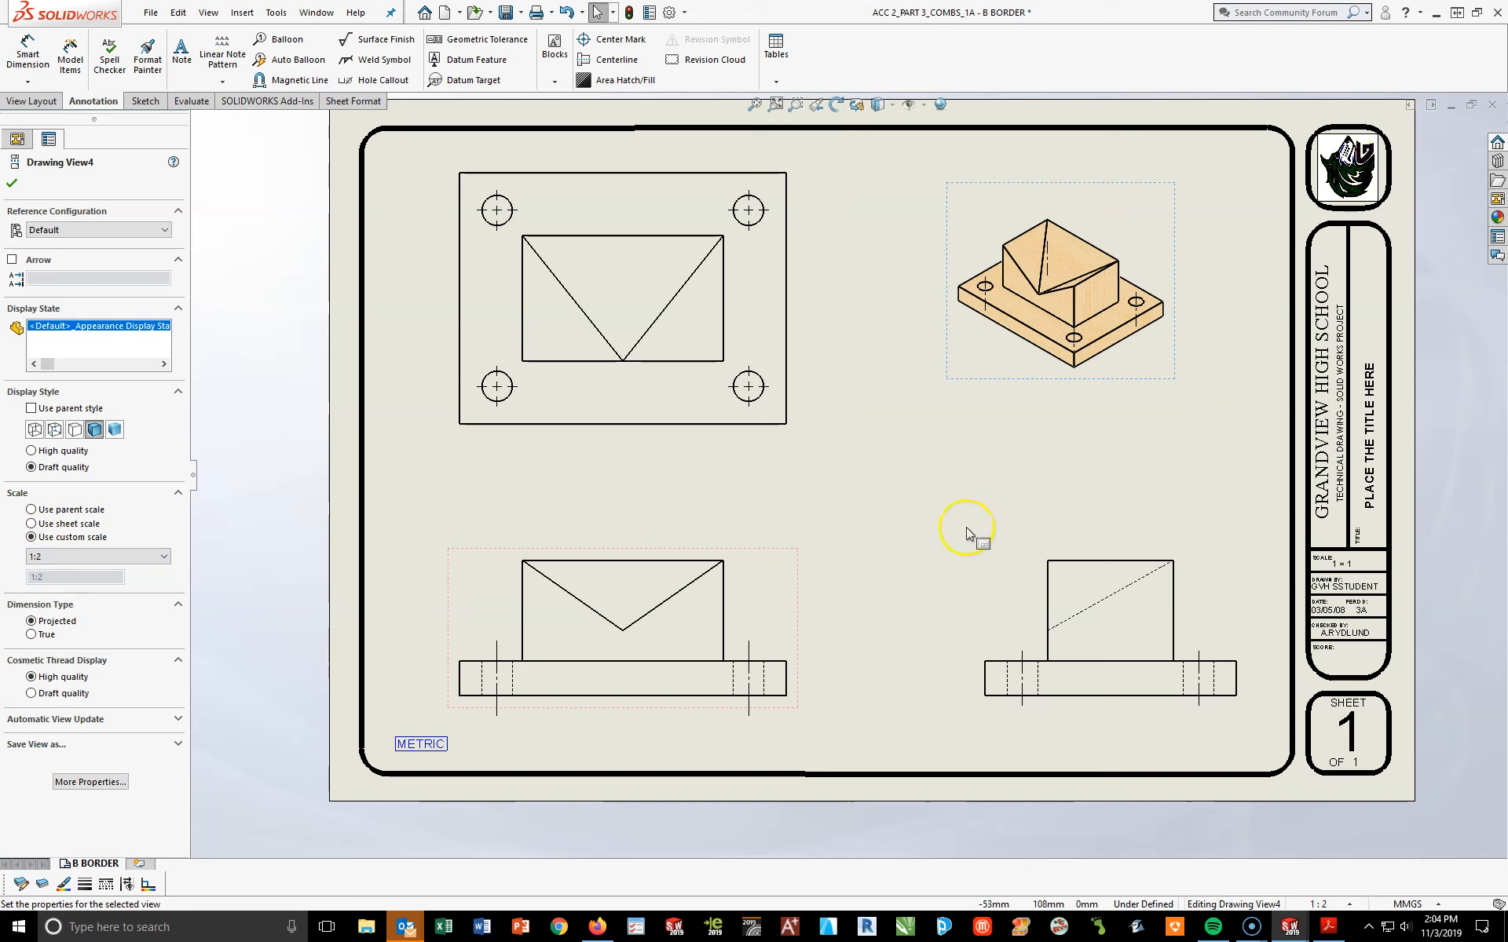
pyautogui.click(1053, 424)
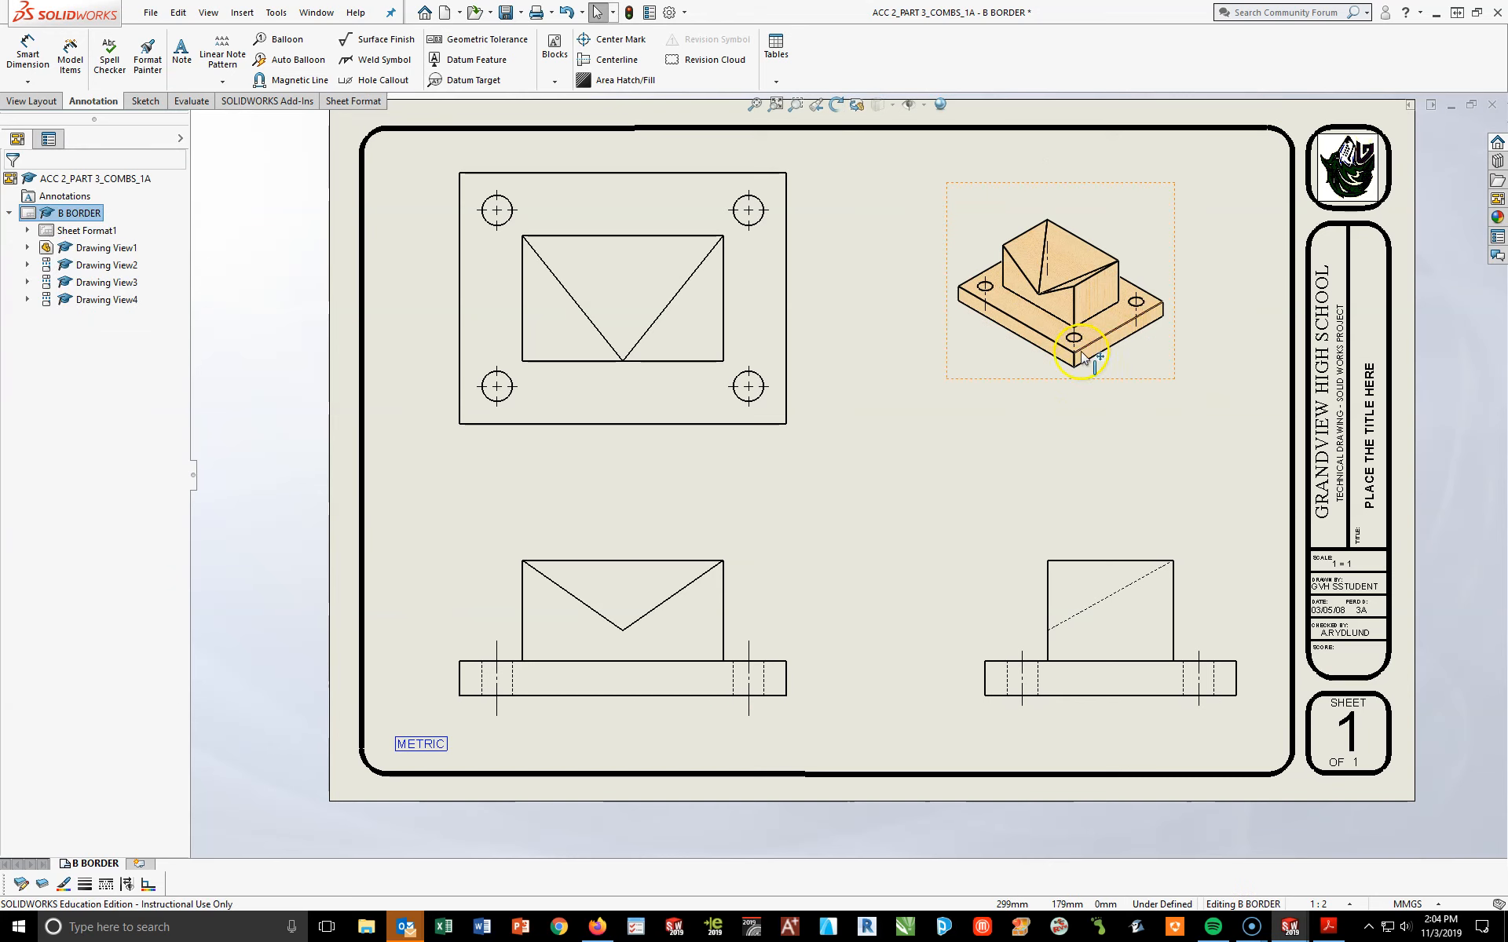
# Delete the hole centerlines from the isometric view and reposition the view within the border's upper area
pyautogui.moveTo(1017, 380)
pyautogui.mouseDown()
pyautogui.moveTo(1077, 388)
pyautogui.moveTo(1063, 370)
pyautogui.mouseUp()
pyautogui.scroll(-6, 1118, 257)
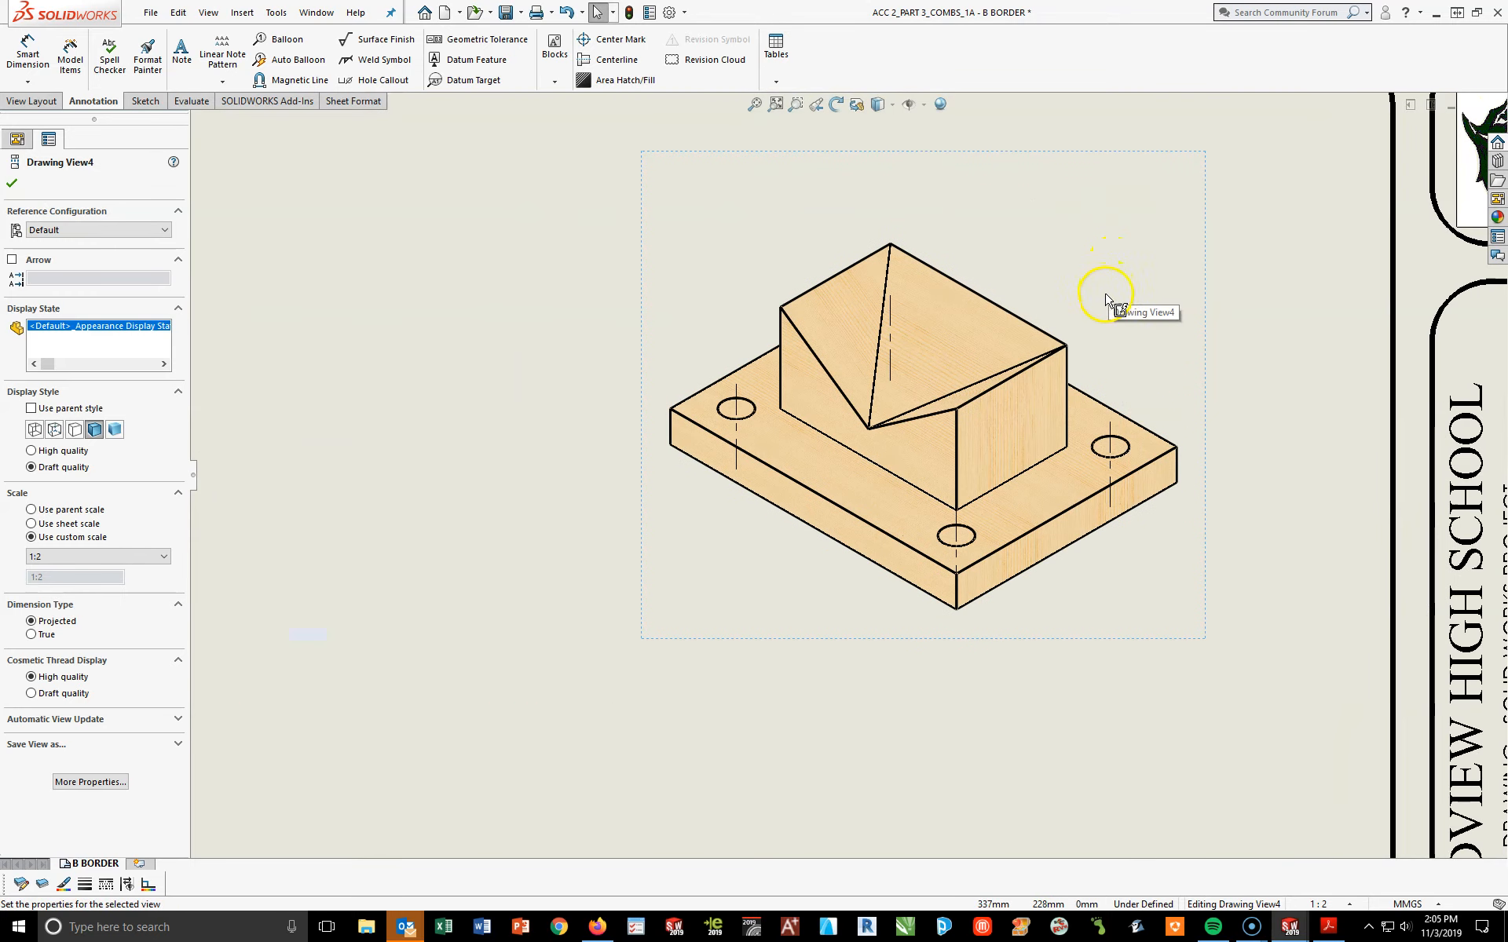
pyautogui.click(1076, 697)
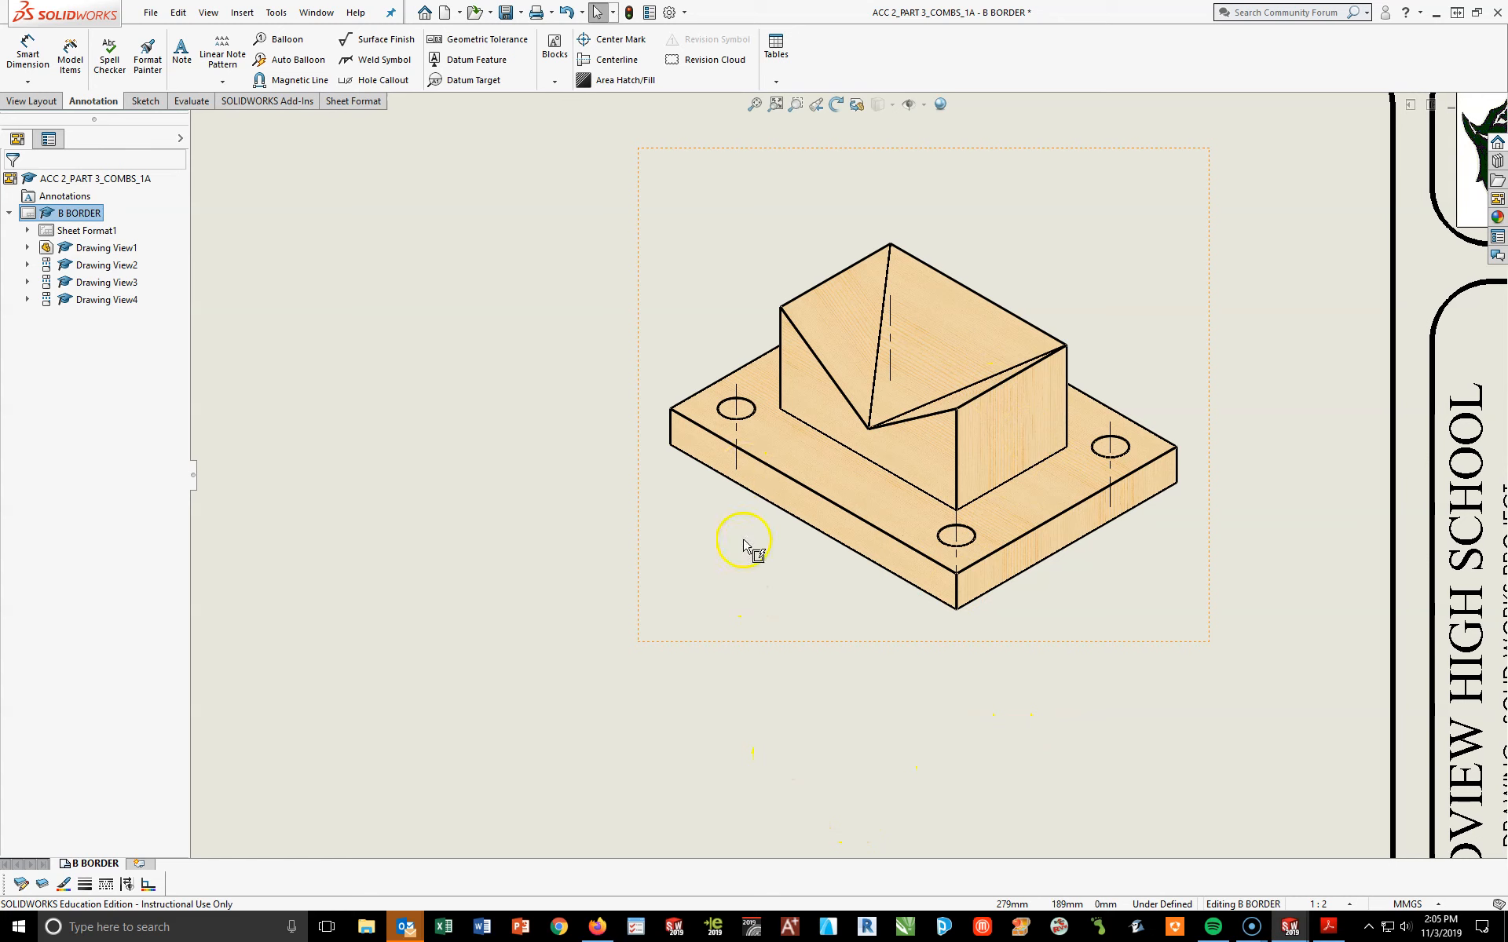
pyautogui.click(737, 464)
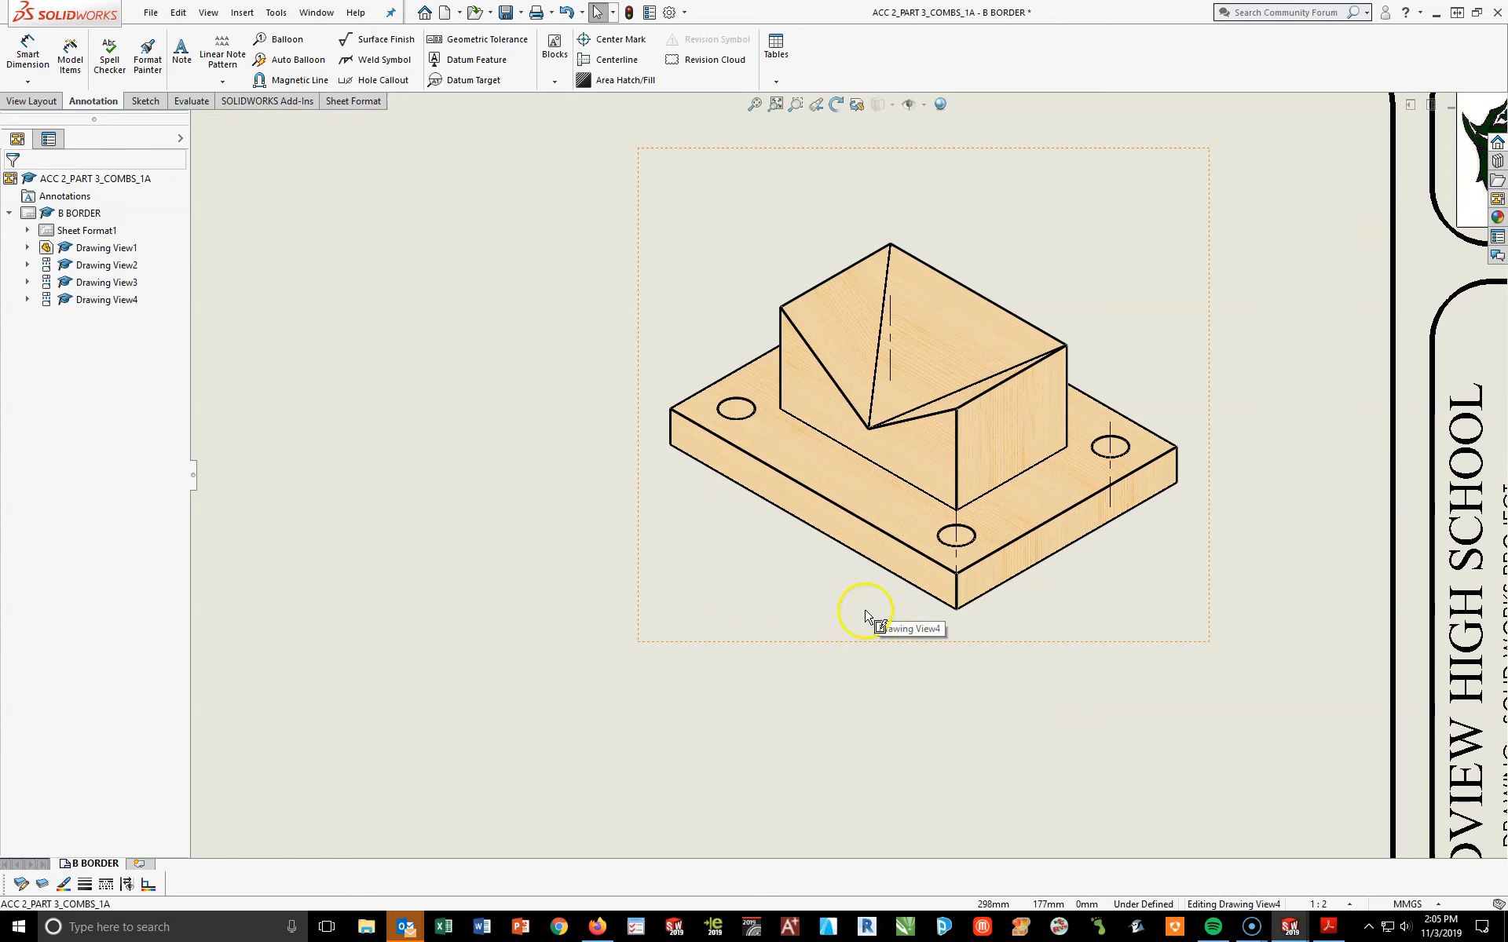
pyautogui.click(891, 357)
pyautogui.press('Delete')
pyautogui.click(1109, 441)
pyautogui.press('Delete')
pyautogui.click(1072, 482)
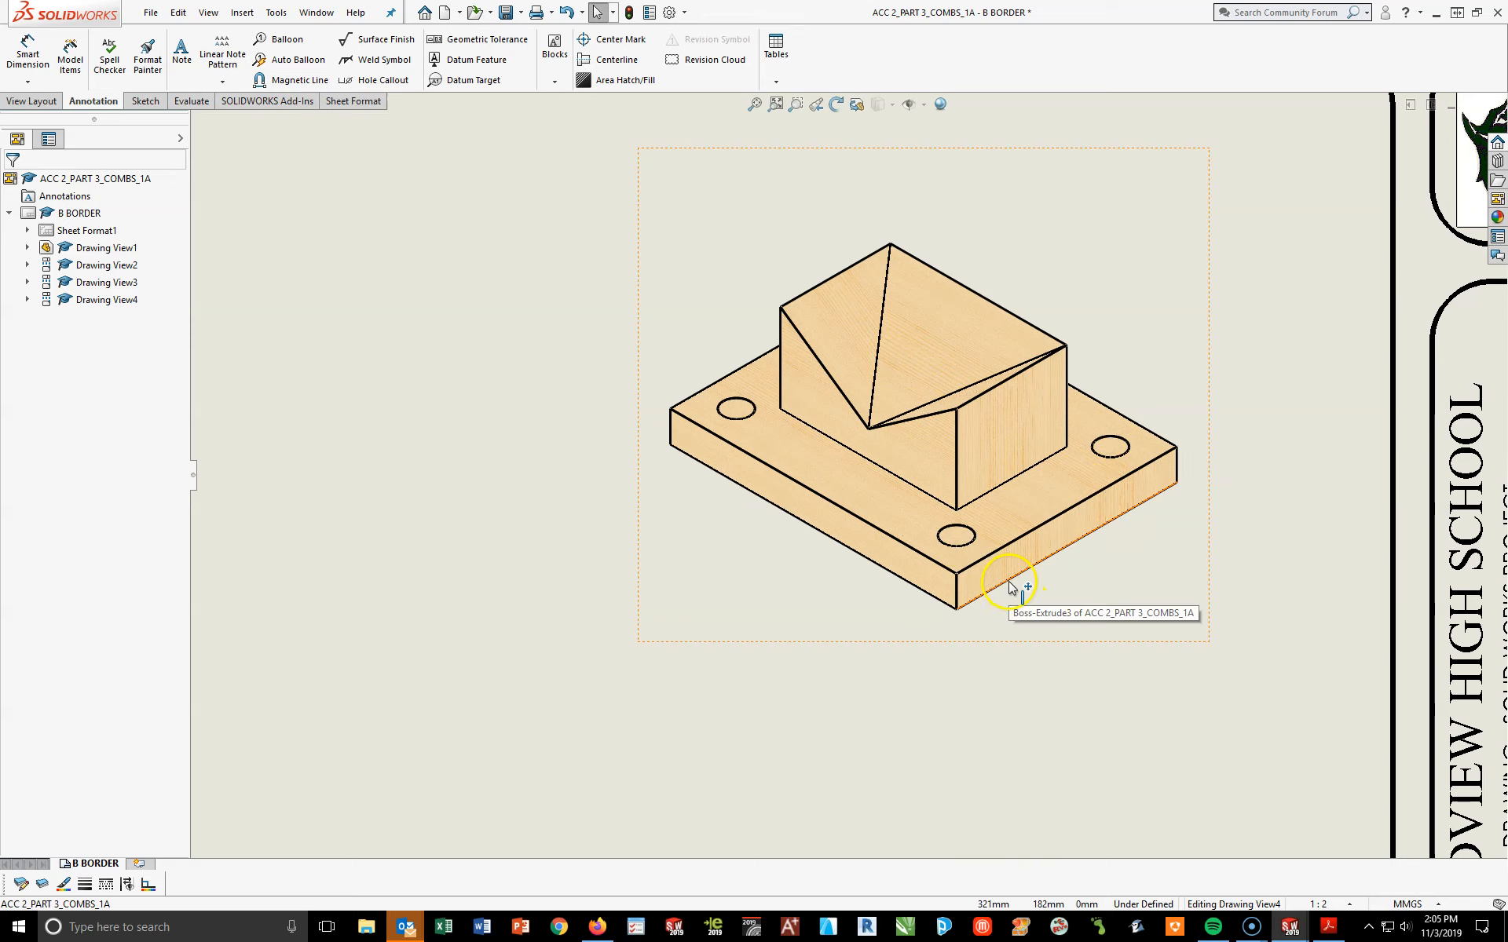
pyautogui.scroll(3, 1010, 585)
pyautogui.moveTo(969, 560); pyautogui.dragTo(956, 563)
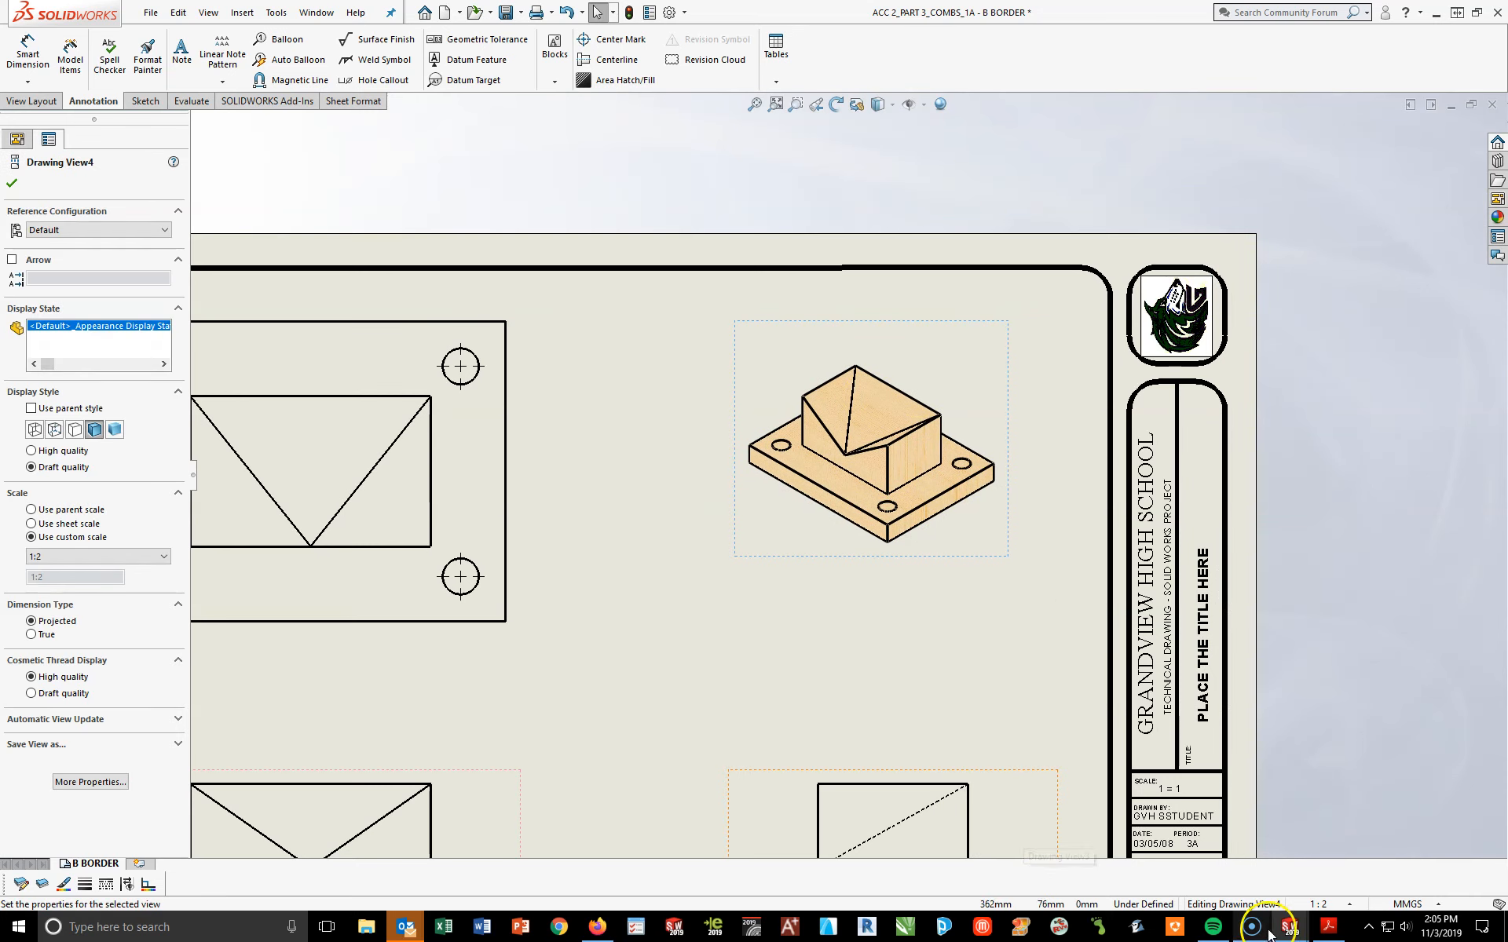
# Check the label beneath the isometric view in the Acrobat Reader reference drawing and return to the SolidWorks drawing
pyautogui.click(1326, 928)
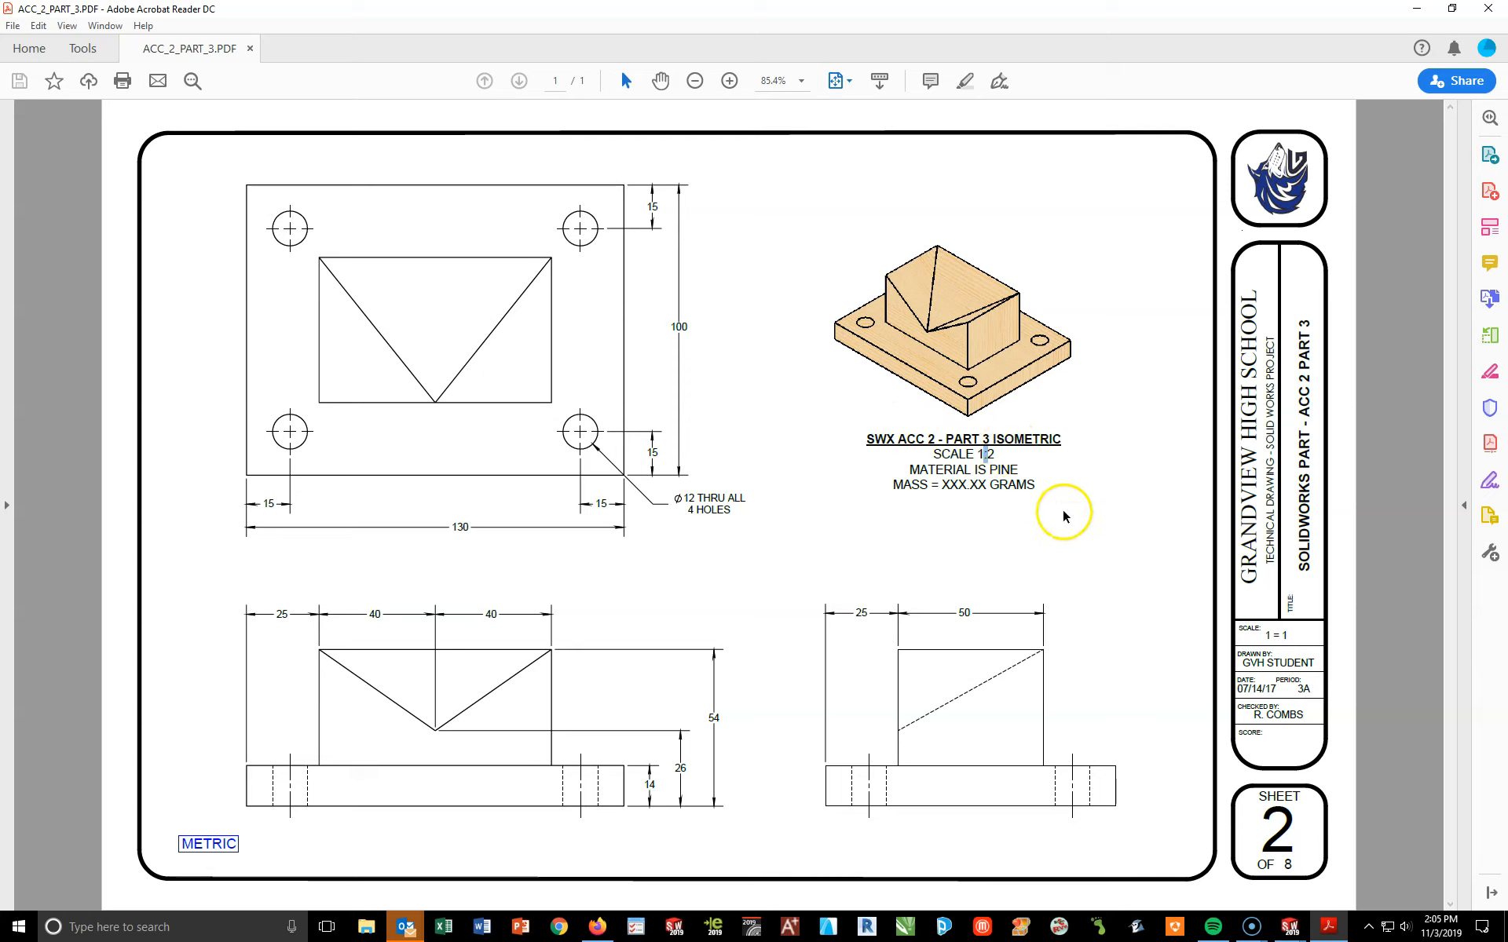
pyautogui.click(1328, 927)
pyautogui.click(1325, 867)
pyautogui.hotkey('alt', 'Tab')
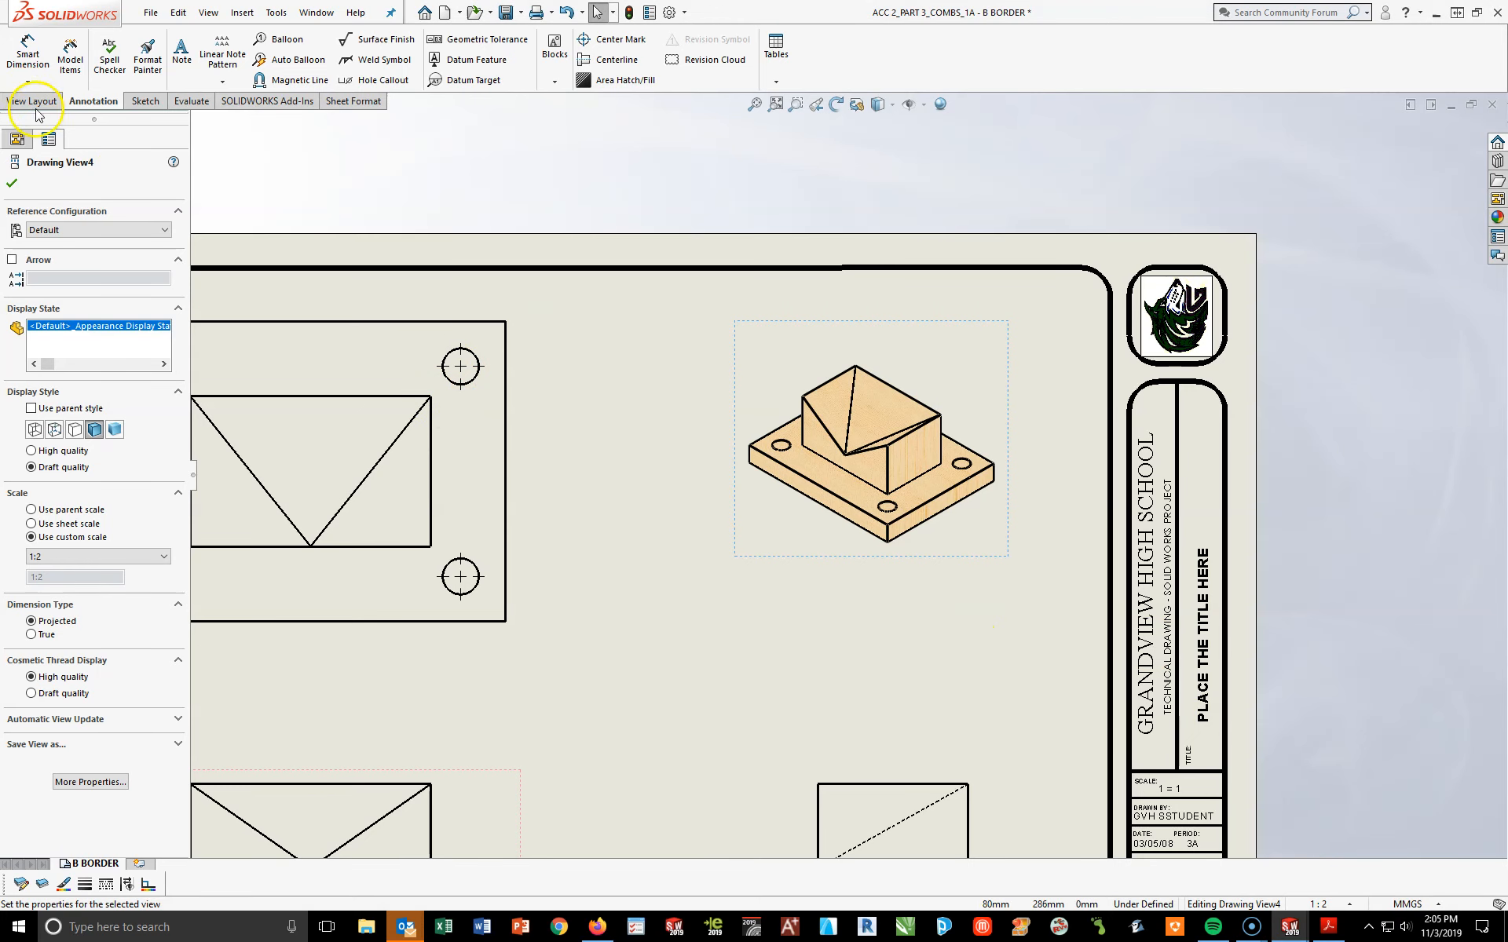
# Place a note below the isometric view and format it as 12-point Arial, bold, underlined and centered
pyautogui.click(86, 106)
pyautogui.click(183, 59)
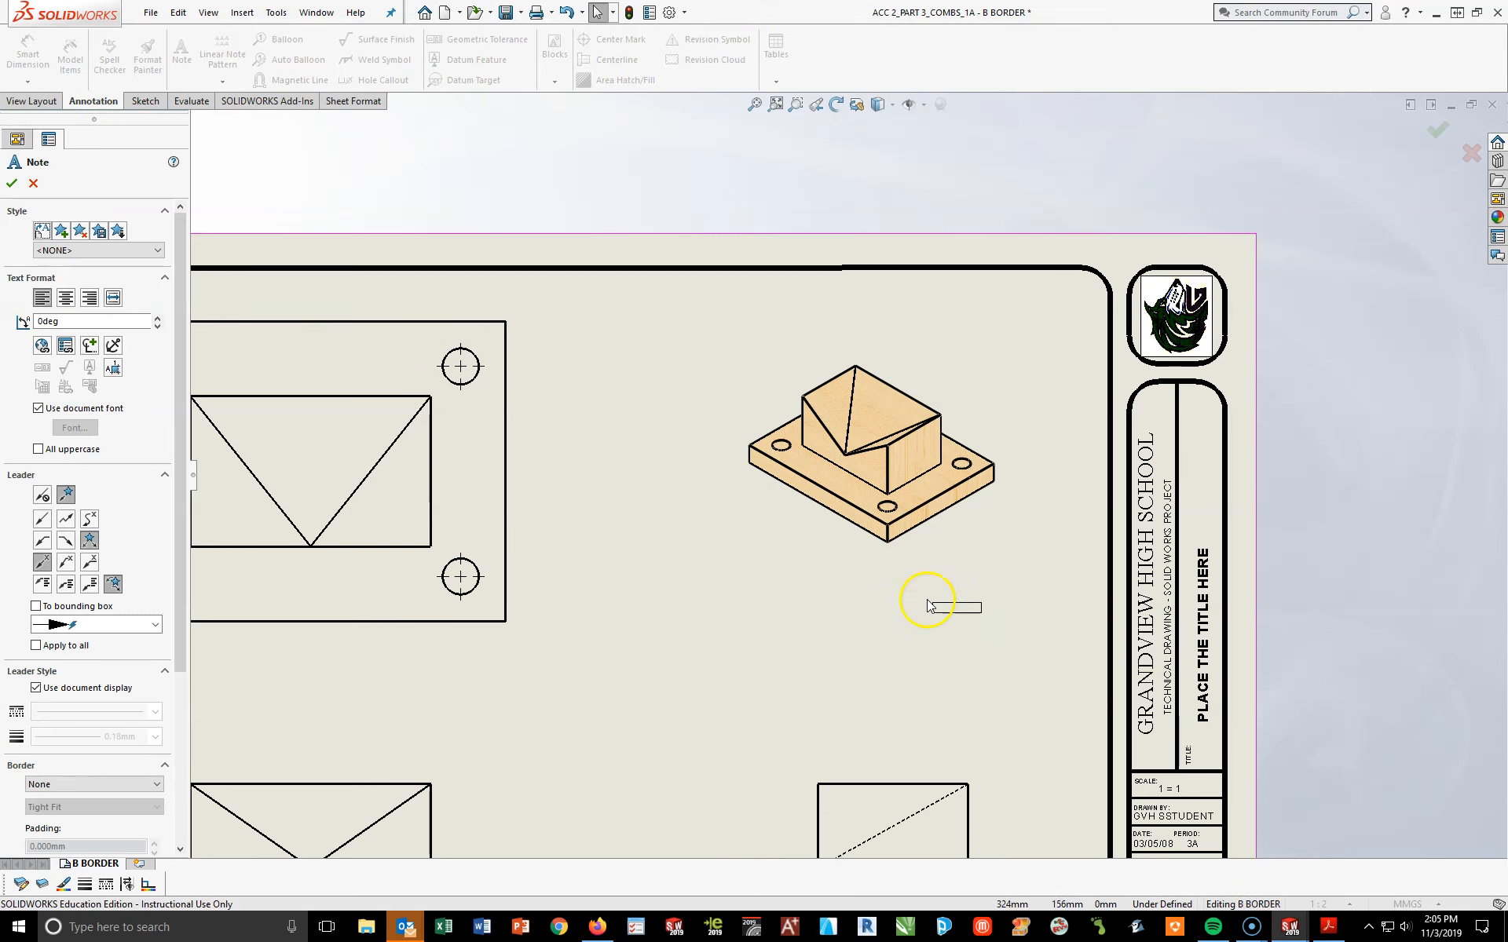
pyautogui.scroll(-4, 864, 558)
pyautogui.click(817, 567)
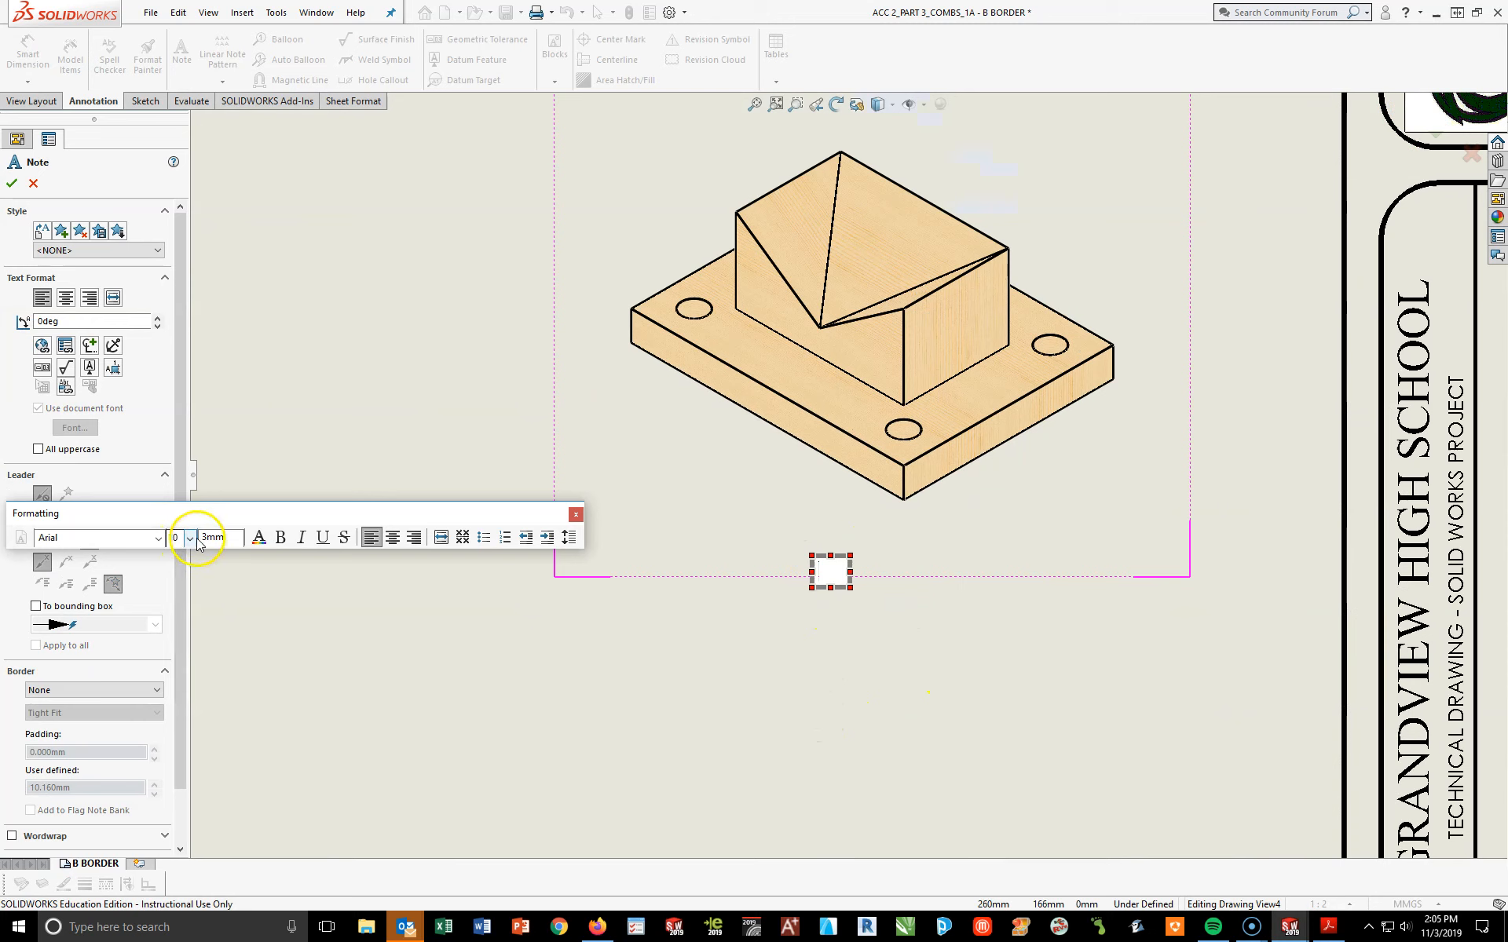
pyautogui.click(189, 538)
pyautogui.click(179, 614)
pyautogui.click(281, 537)
pyautogui.click(322, 538)
pyautogui.click(392, 539)
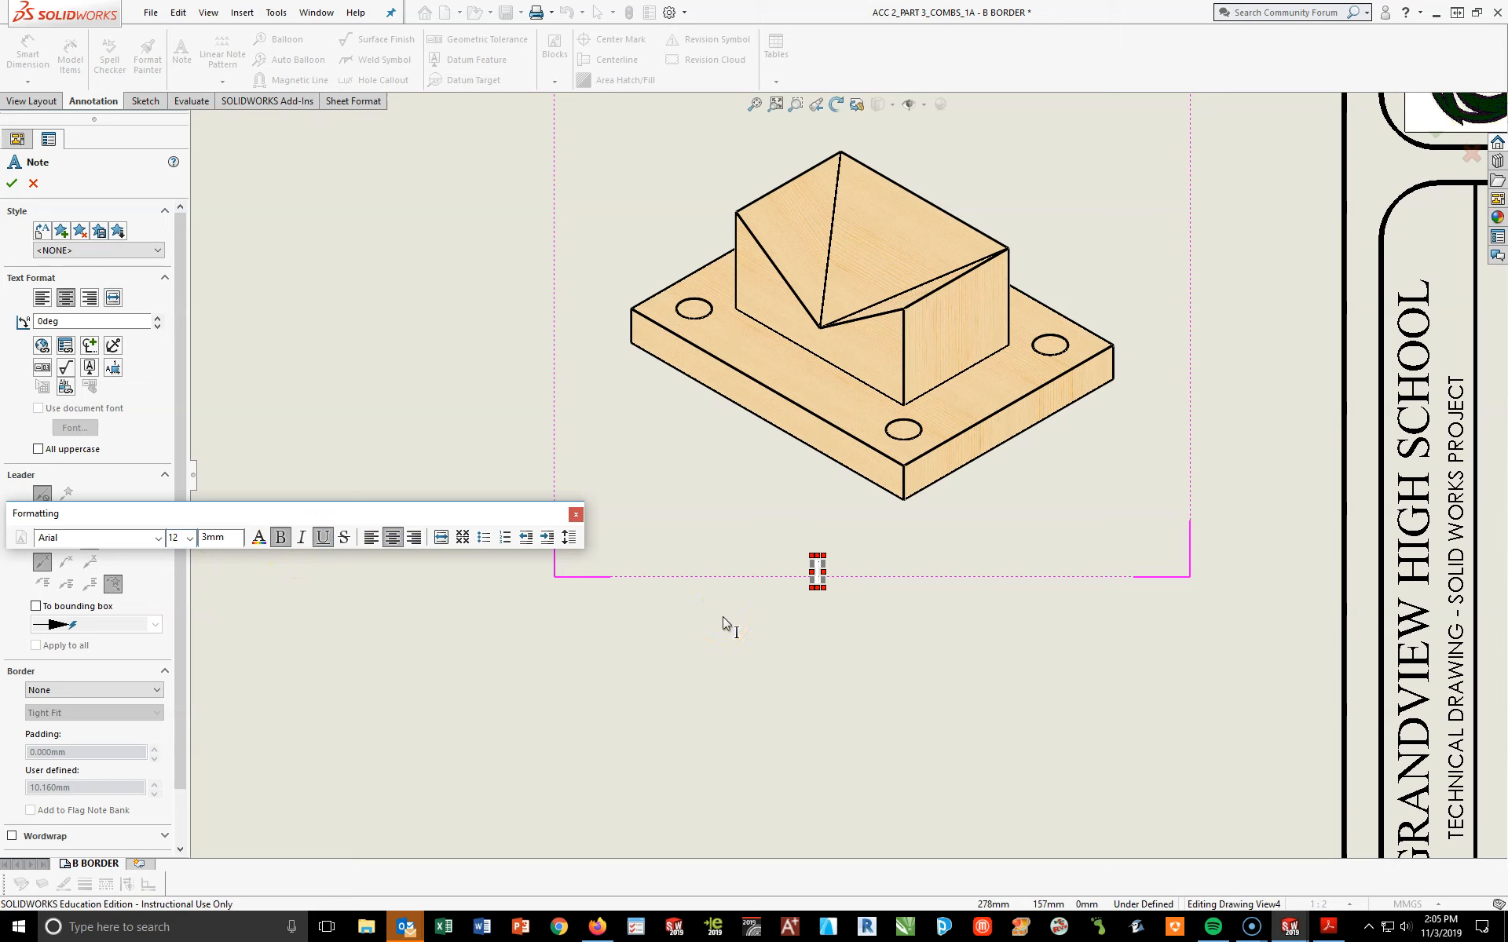
# Enter "SWX ACC 2 - ISOMETRIC VIEW" as the note's heading and start a new line beneath it
pyautogui.write('SWX AC')
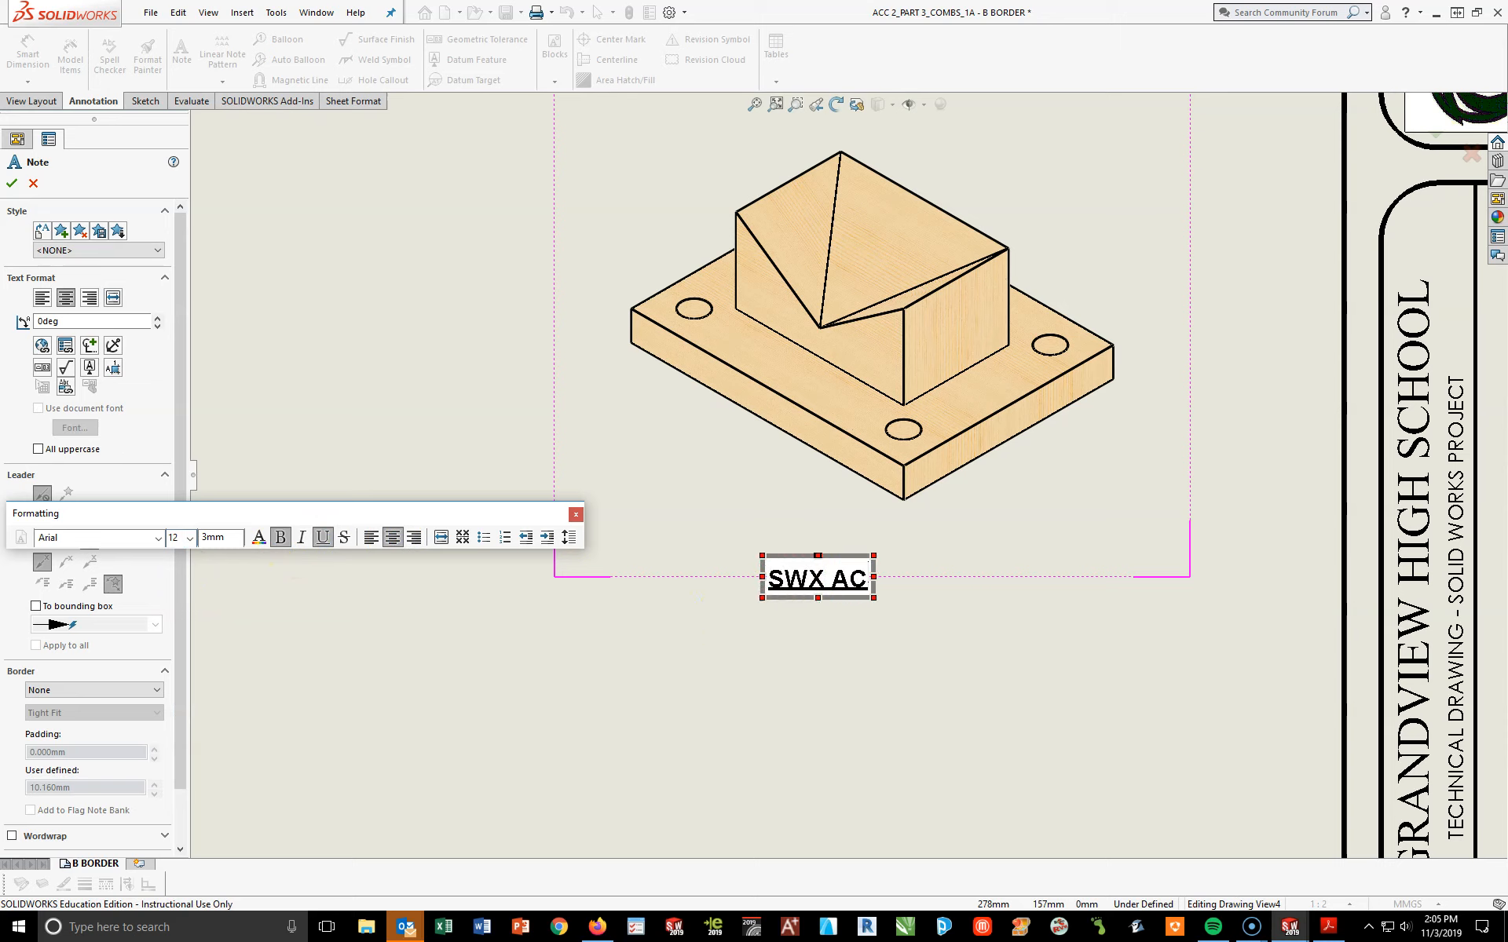
pyautogui.write('C 2 -')
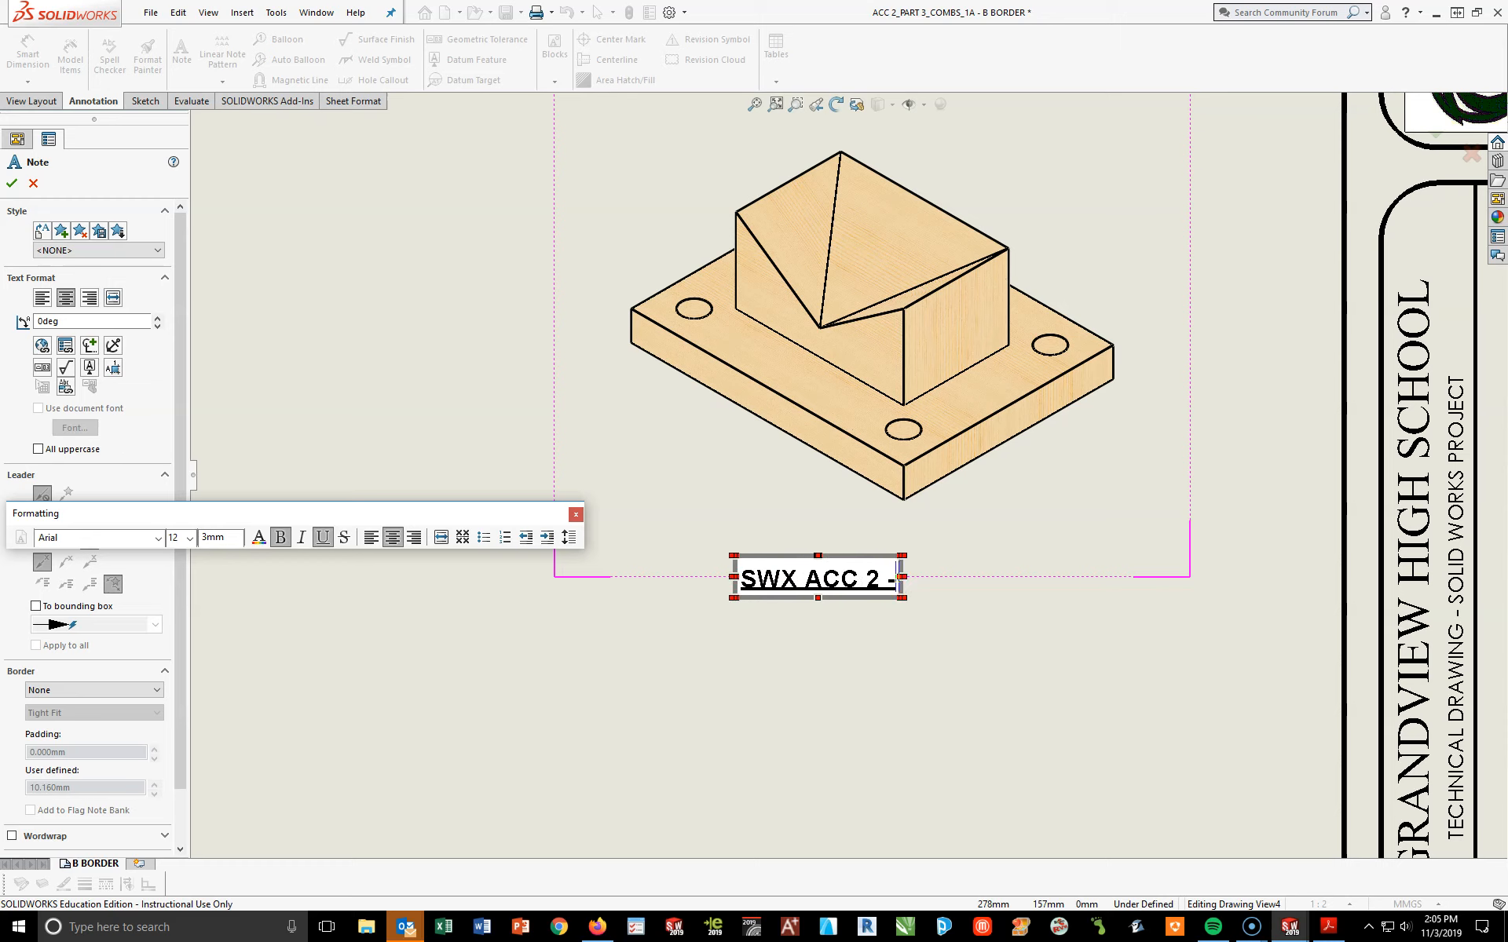
pyautogui.write(' ISOM')
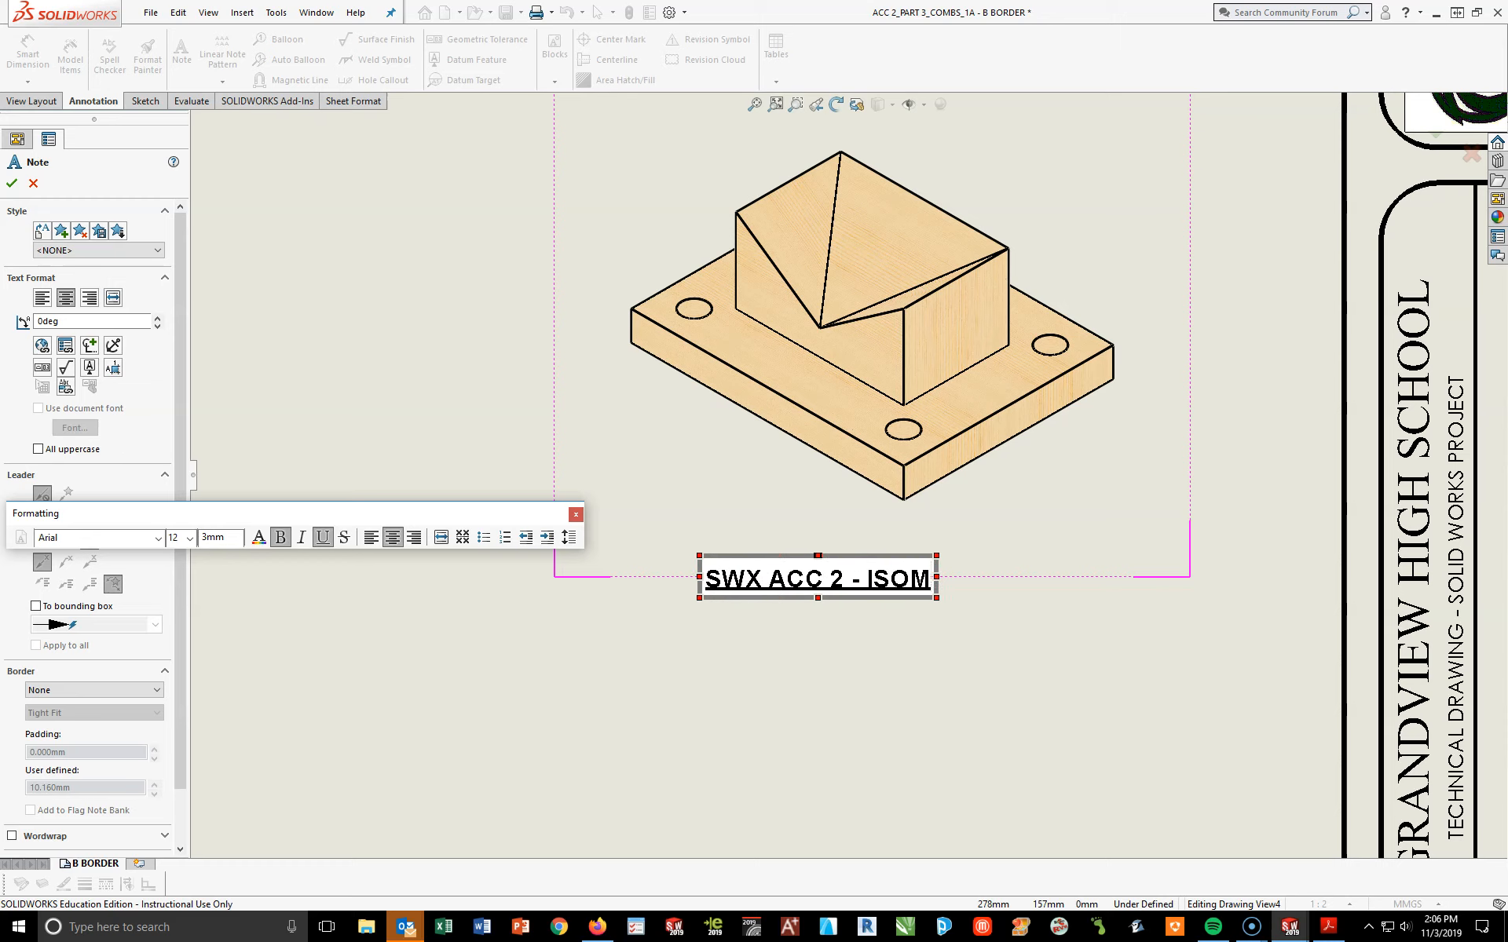
pyautogui.write('ETRIC VIEW')
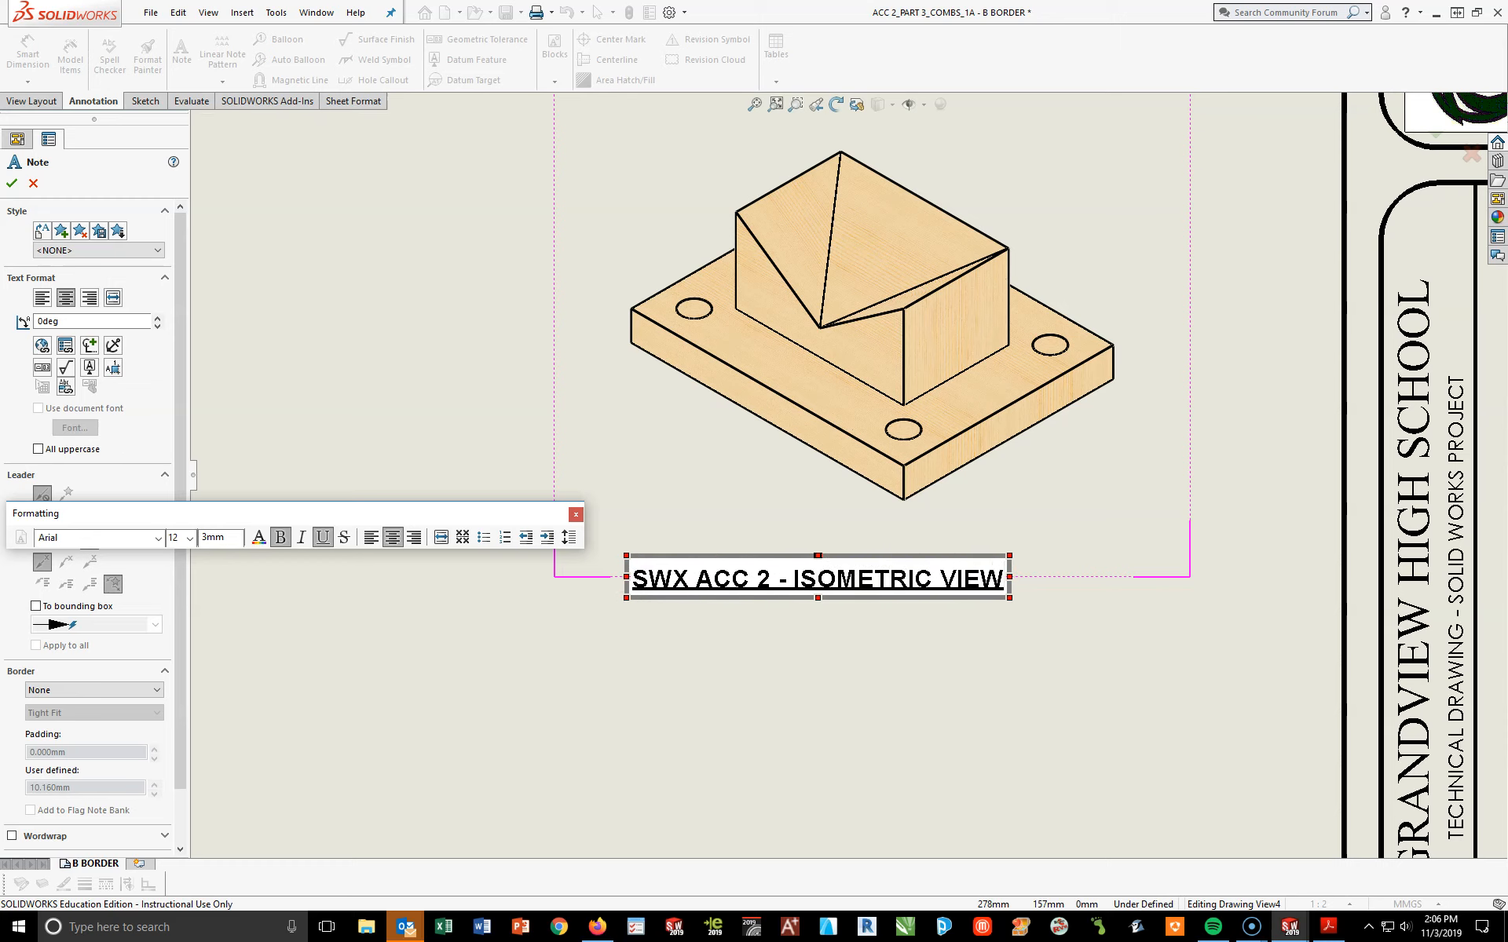
pyautogui.press('Return')
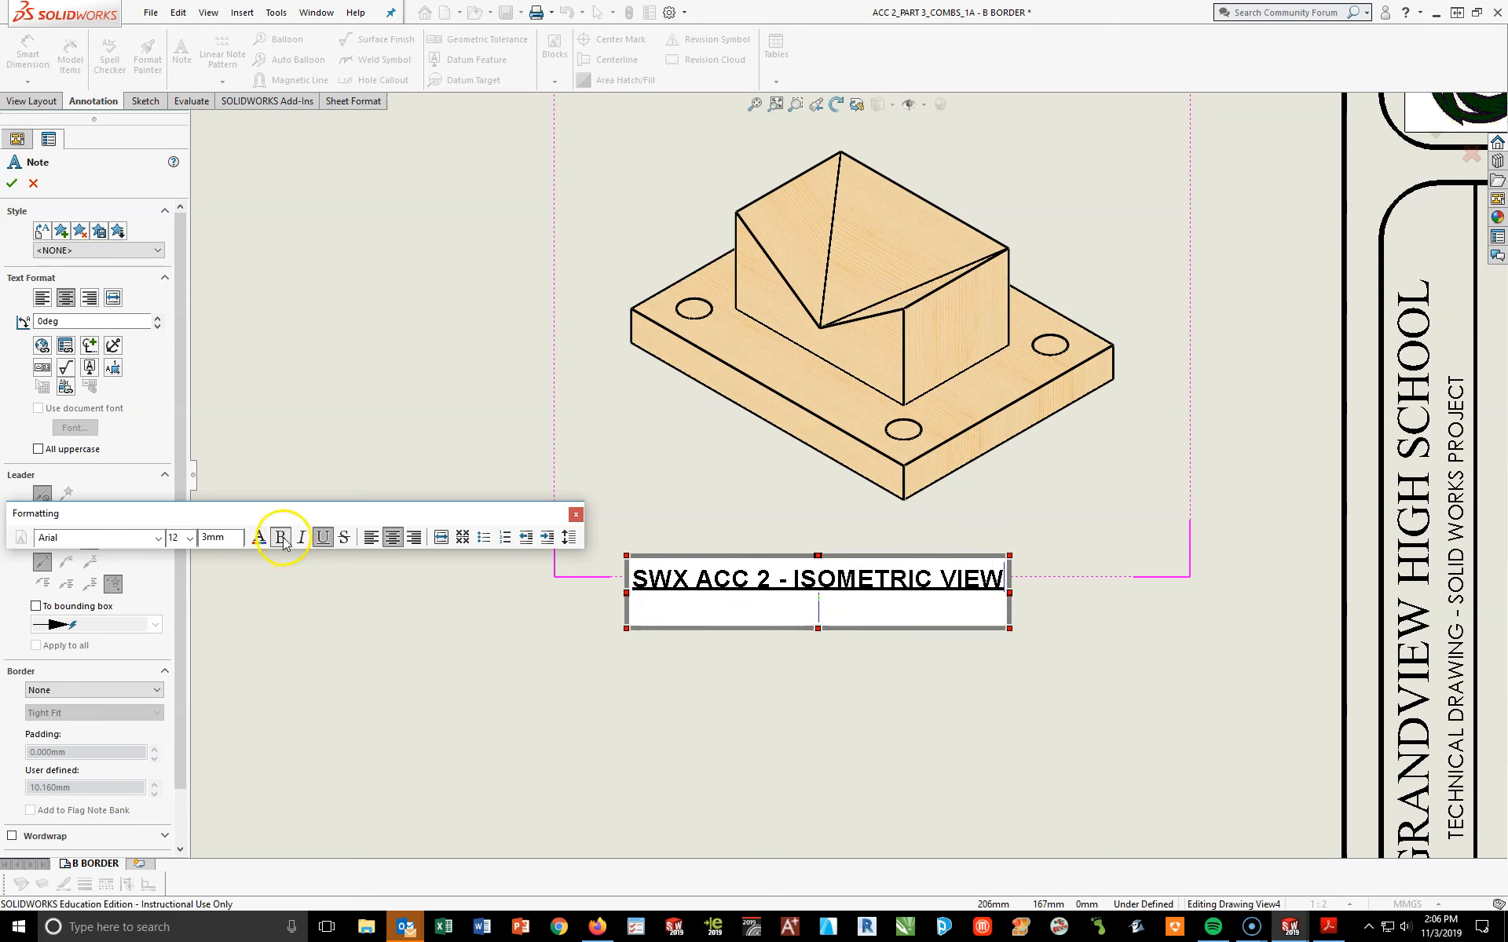
# Add the lines "SCALE 1:2", "MATERIAL IS PINE" and "MASS = 101.43 GRAMS" in regular, non-underlined text and finish the note
pyautogui.moveTo(330, 512); pyautogui.dragTo(878, 469)
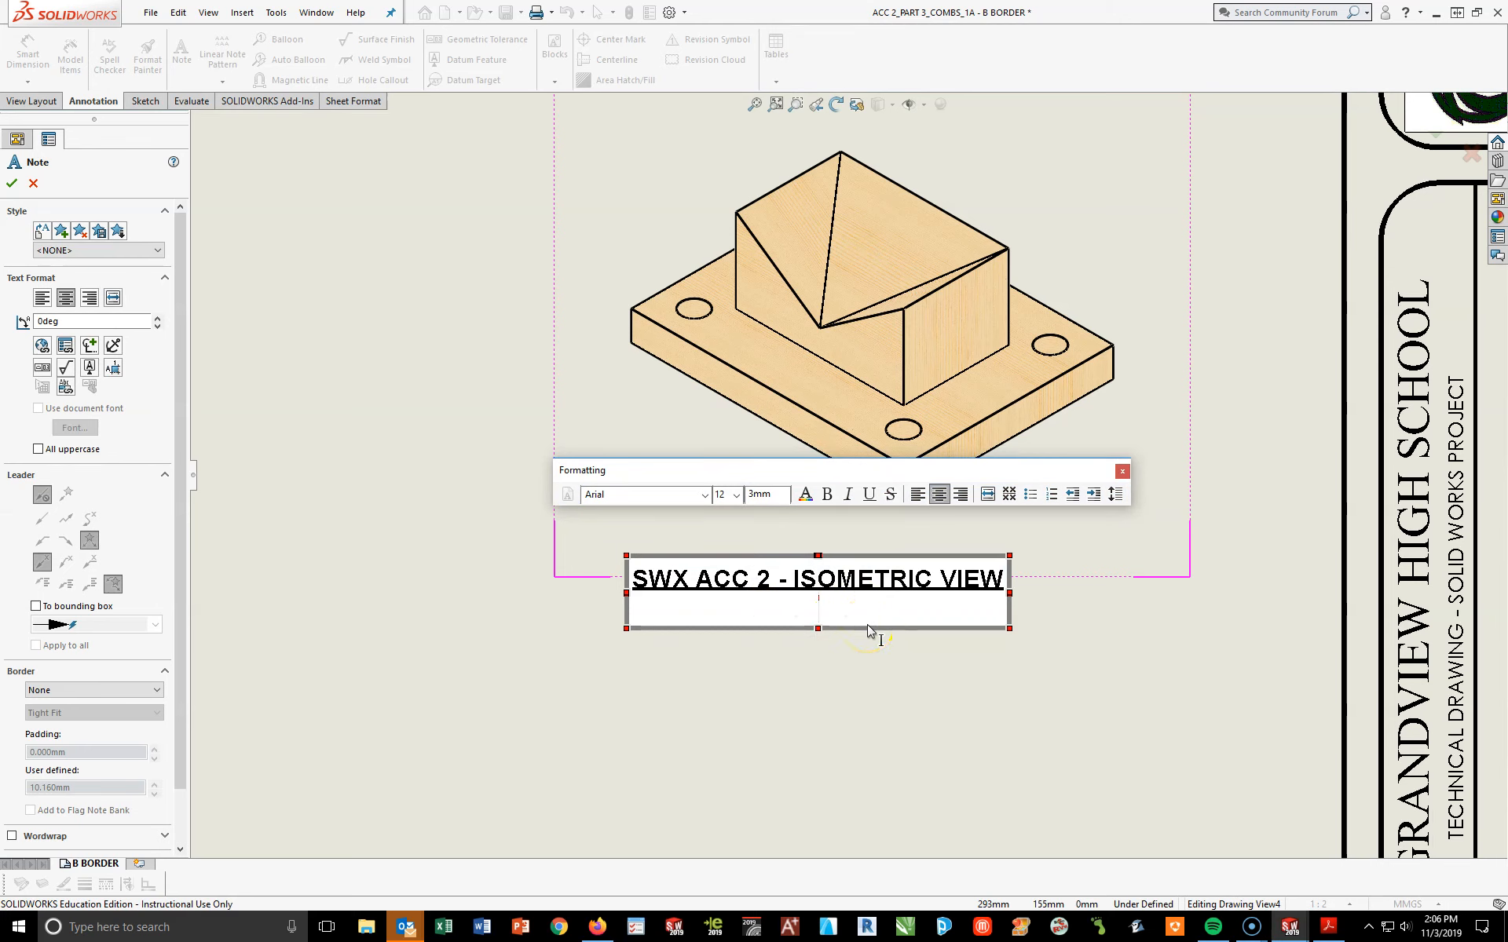
pyautogui.write('SCALE 1:2')
pyautogui.press('Return')
pyautogui.write('MATERIAL IS')
pyautogui.press('BackSpace')
pyautogui.write('I')
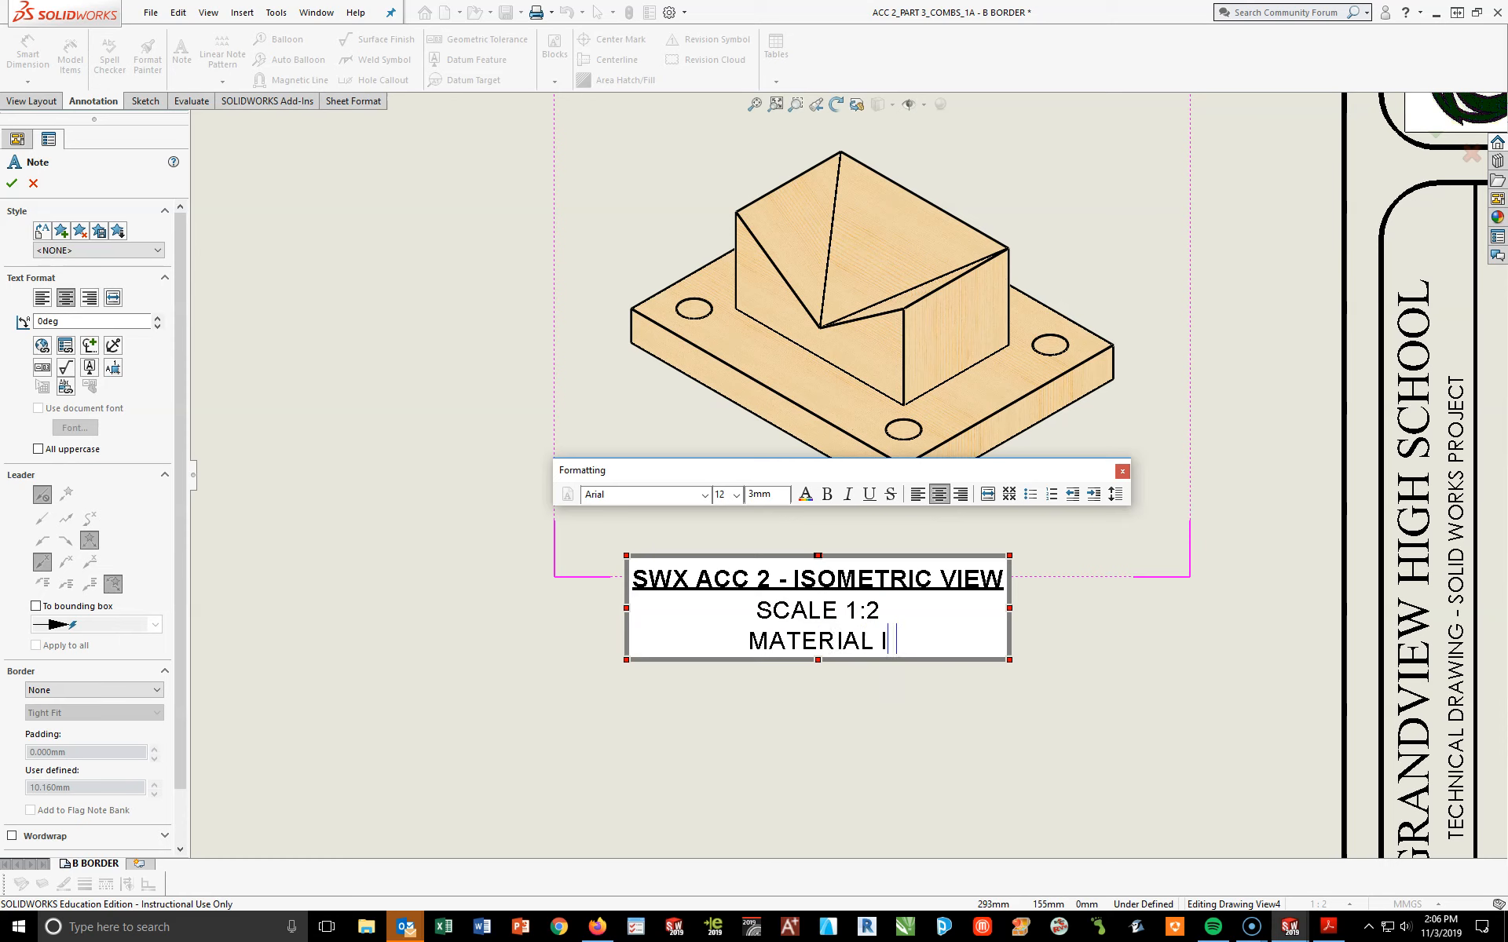
pyautogui.write('S PINE')
pyautogui.press('Return')
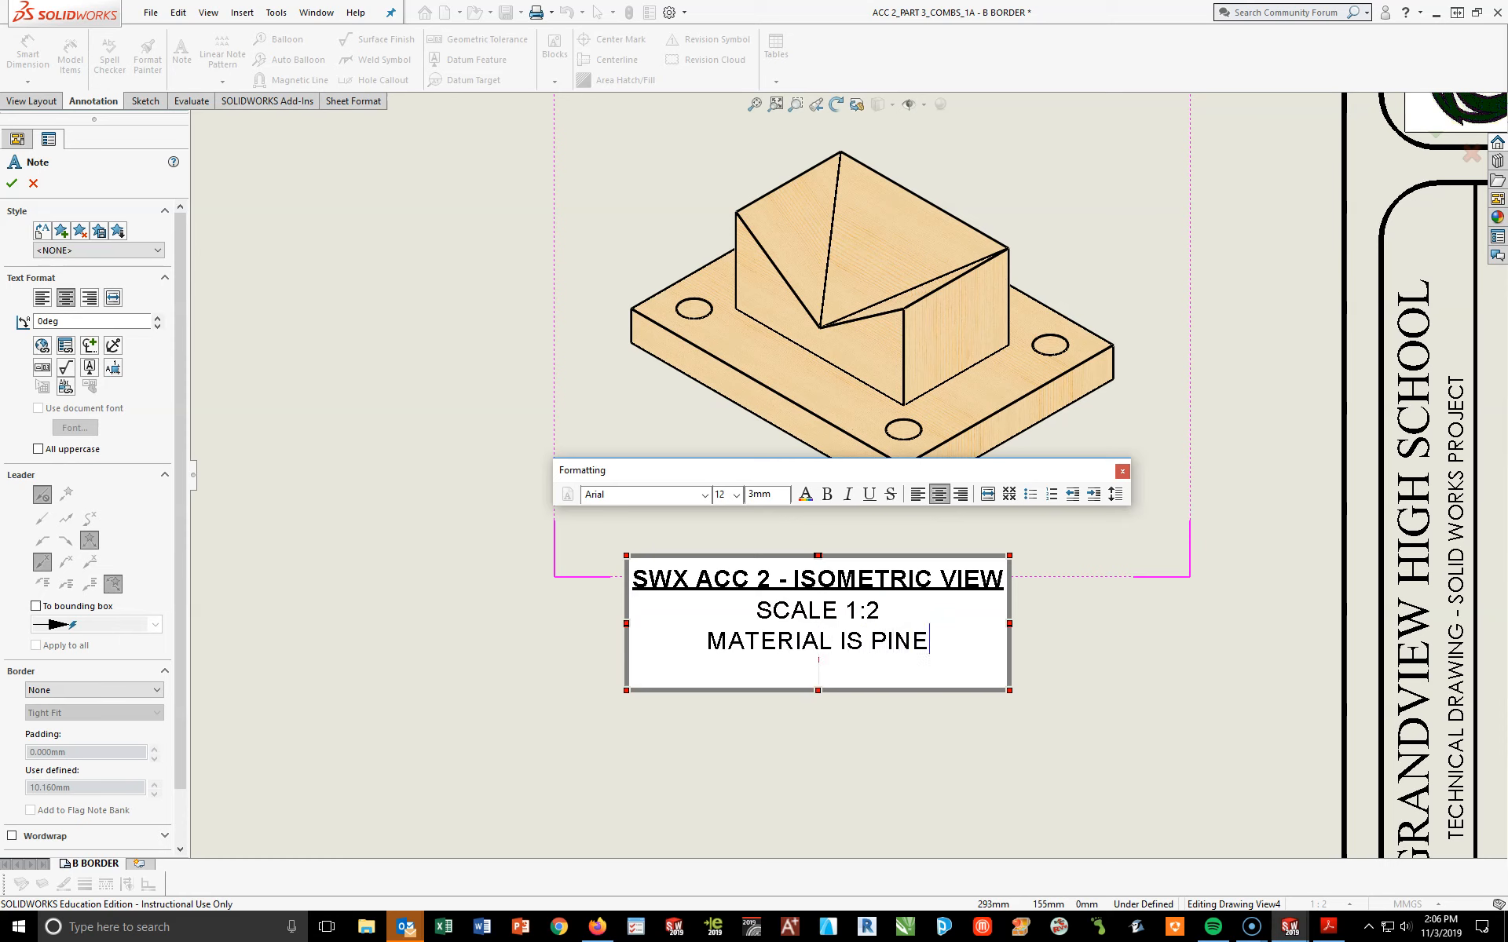
pyautogui.write('MASS = 101.43')
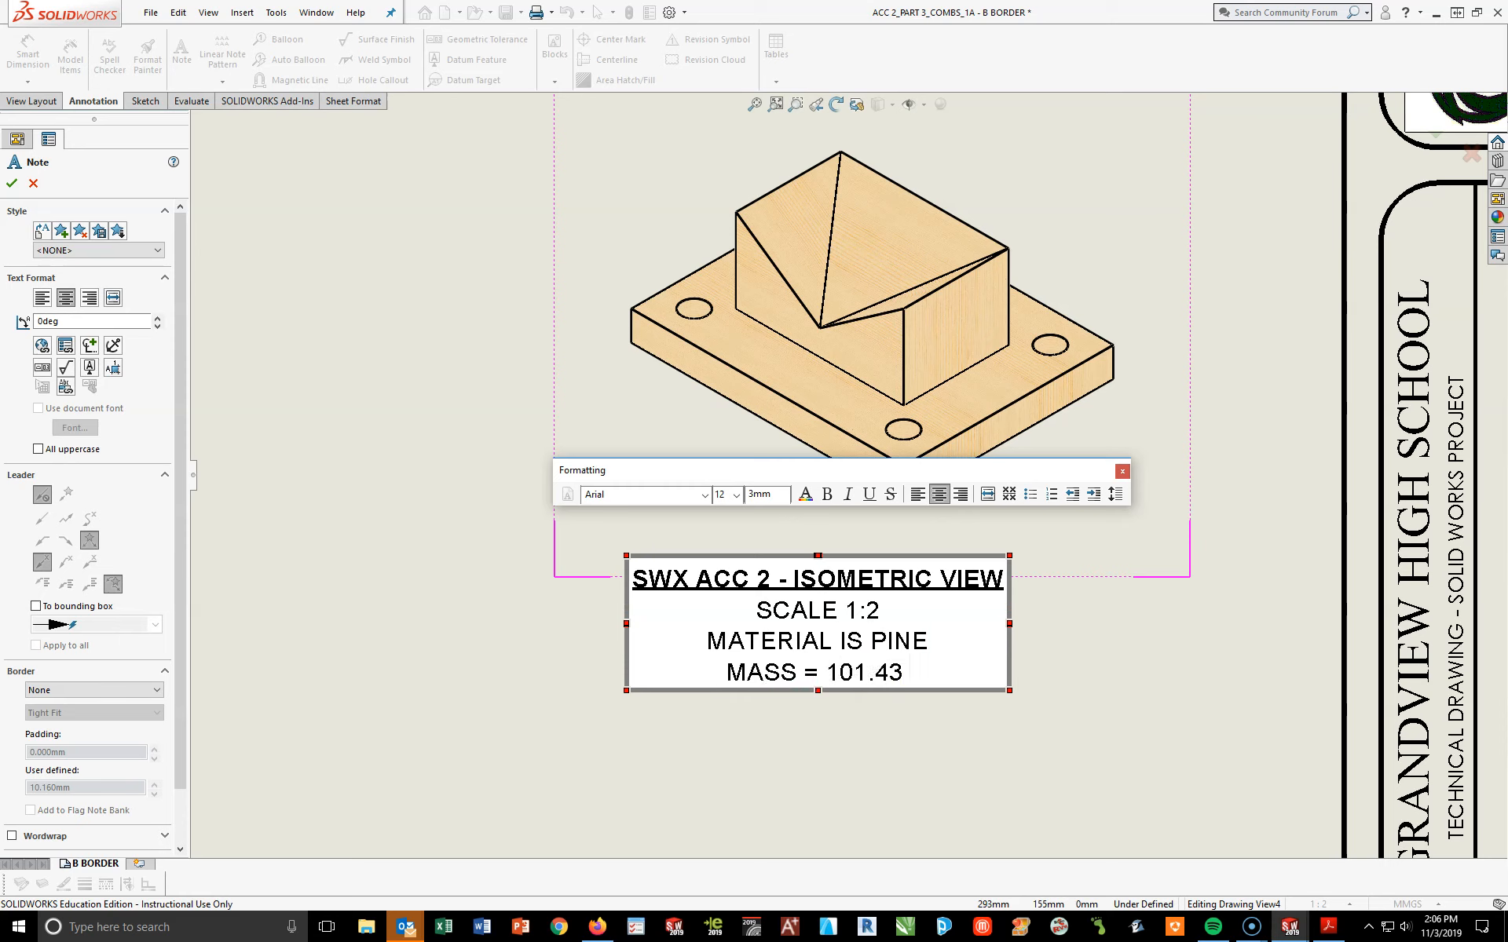
pyautogui.write(' GRAMS')
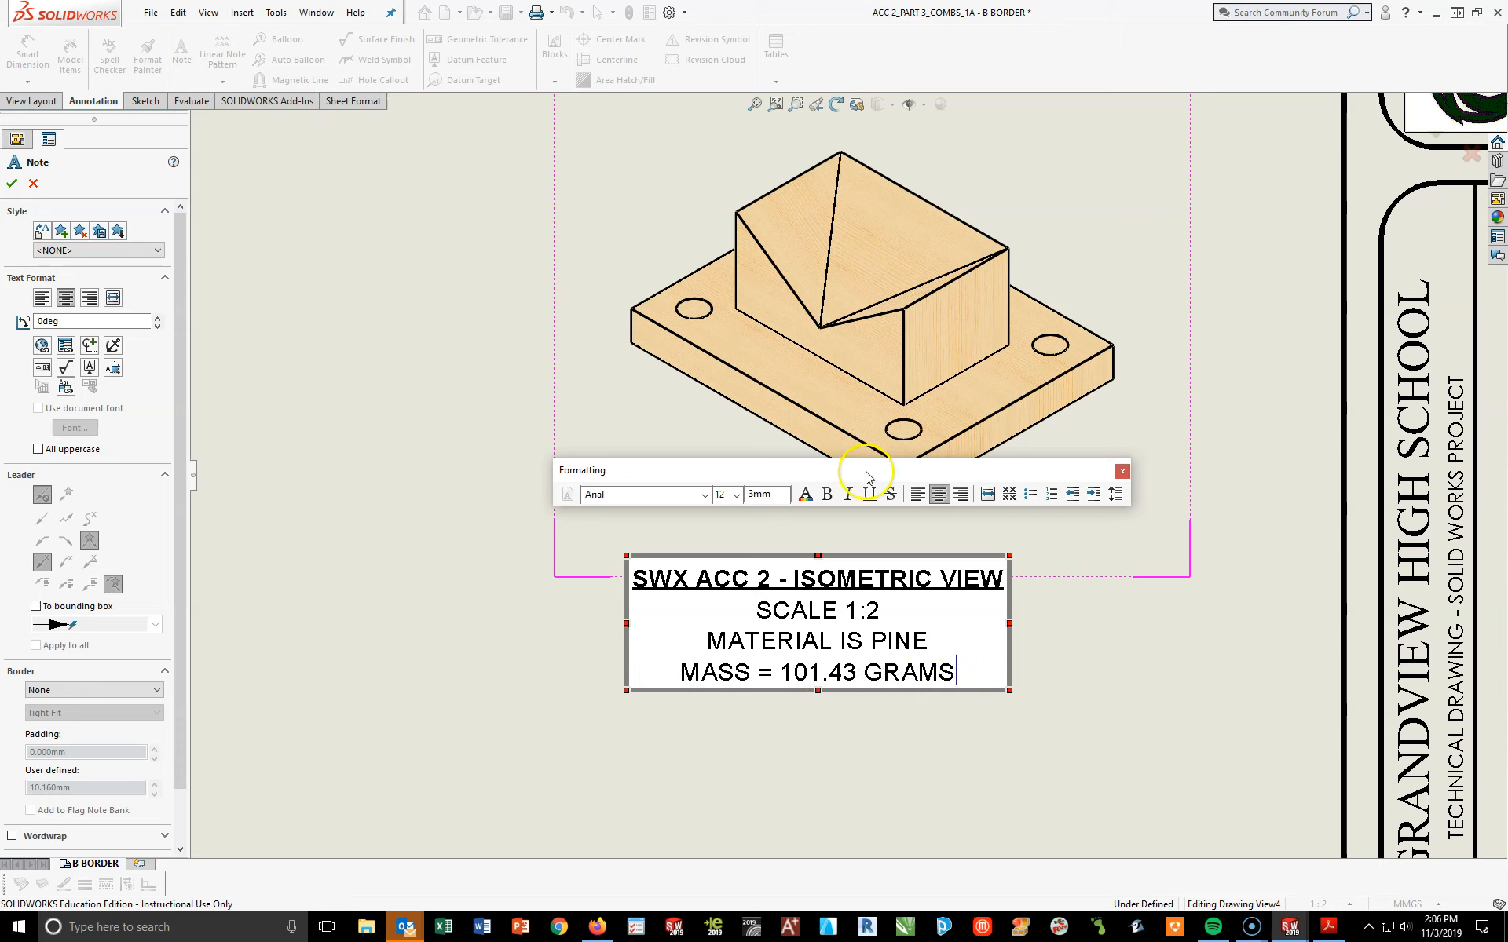
pyautogui.click(12, 184)
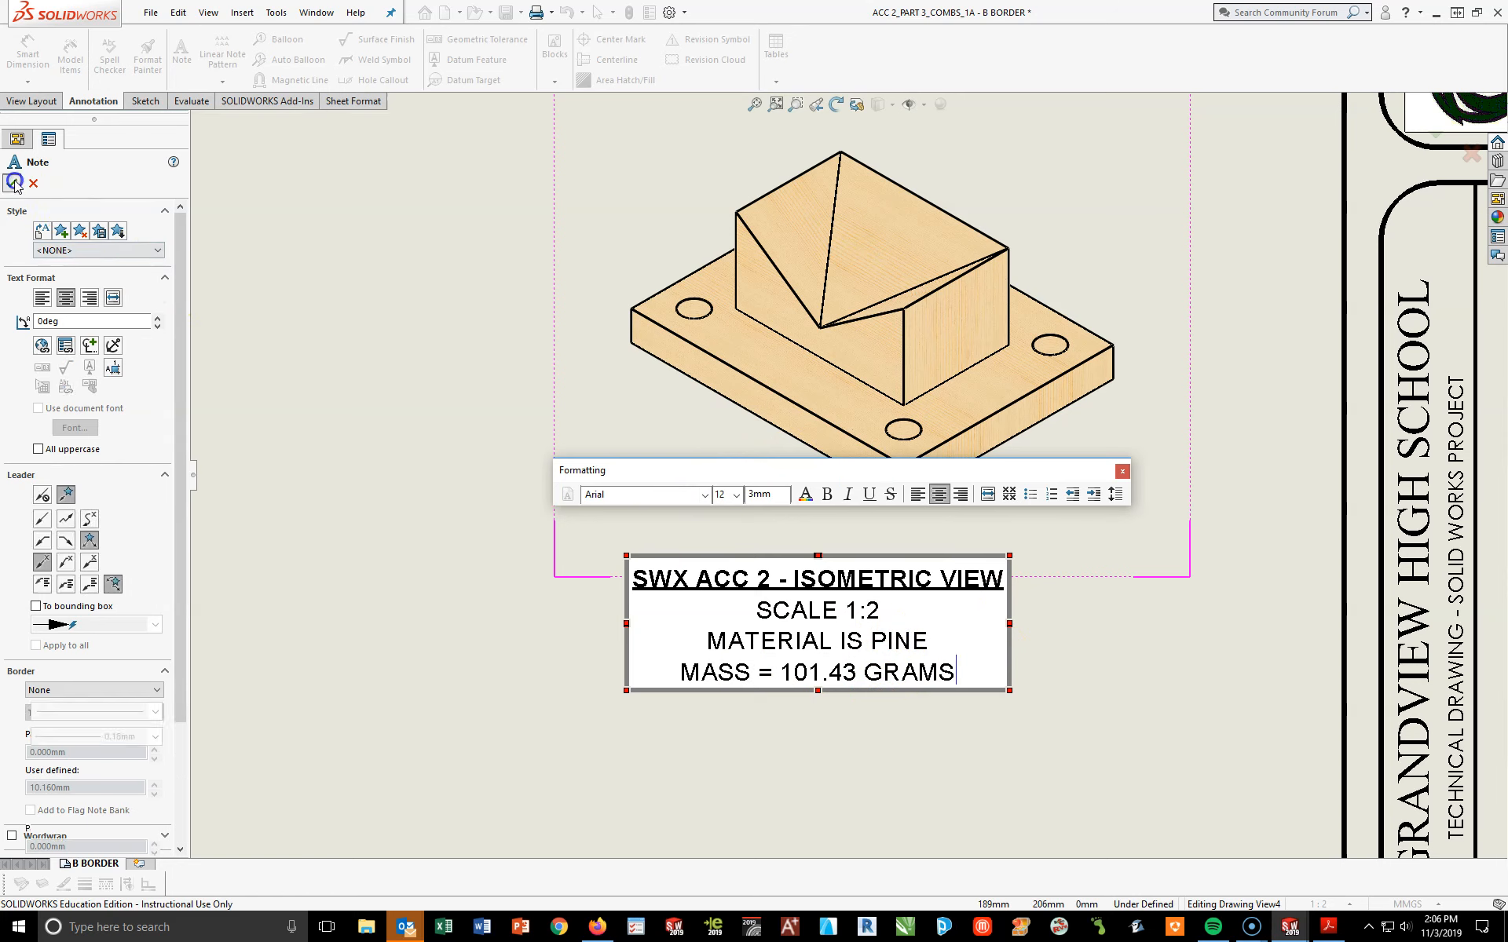
# Center the note beneath the isometric view and move the view with its note slightly higher on the sheet
pyautogui.moveTo(743, 587)
pyautogui.mouseDown()
pyautogui.moveTo(817, 567)
pyautogui.moveTo(795, 569)
pyautogui.mouseUp()
pyautogui.scroll(1, 866, 613)
pyautogui.scroll(2, 866, 611)
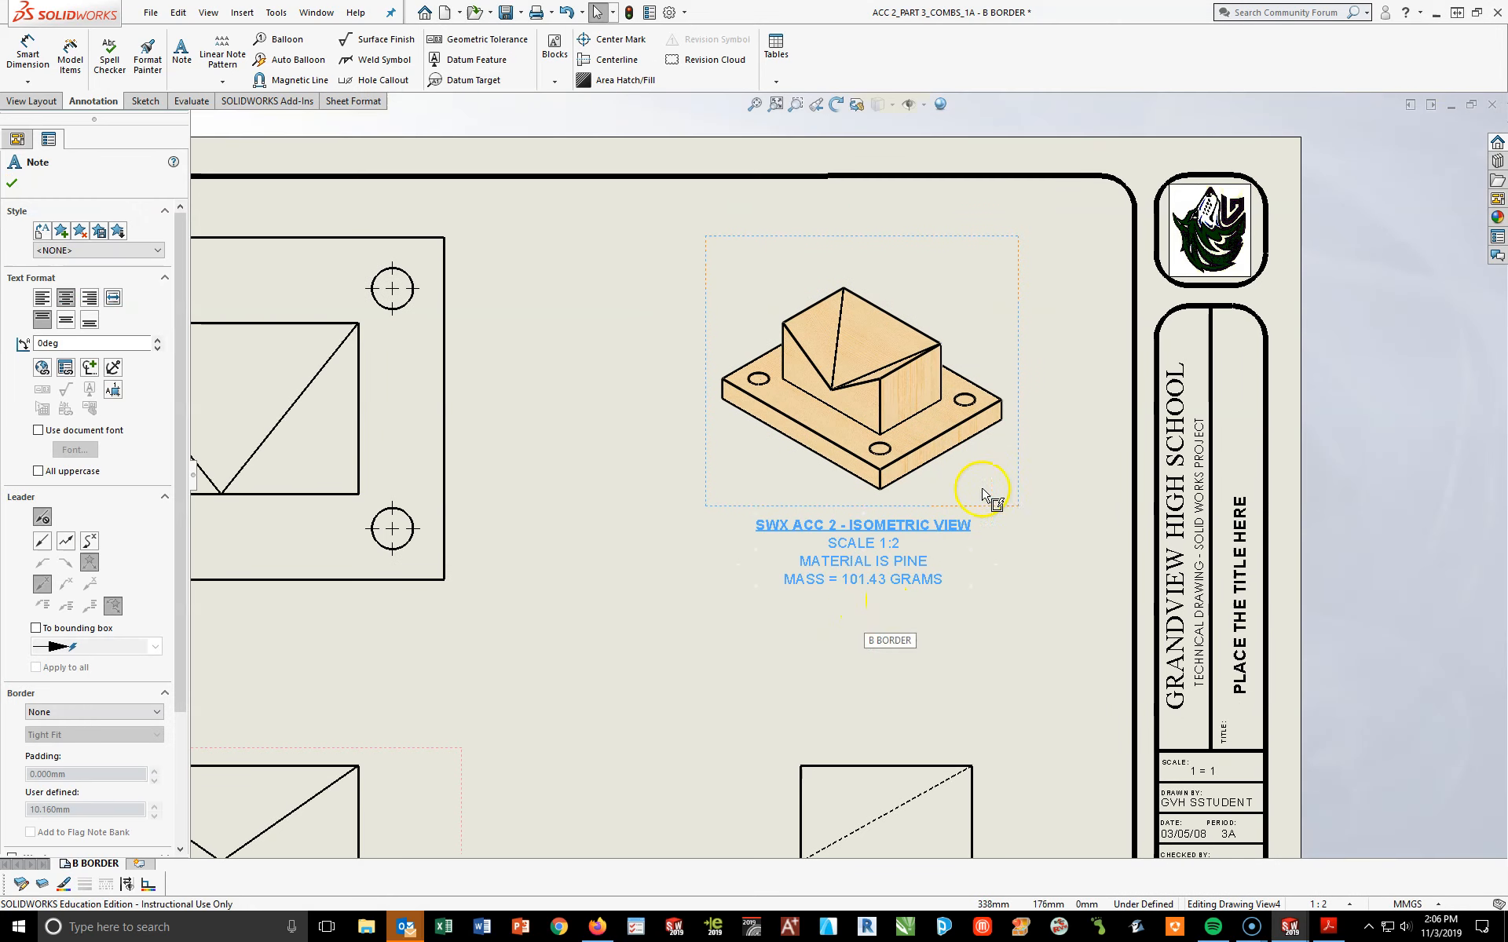
pyautogui.moveTo(1020, 479)
pyautogui.mouseDown()
pyautogui.moveTo(945, 500)
pyautogui.moveTo(993, 438)
pyautogui.moveTo(1011, 445)
pyautogui.mouseUp()
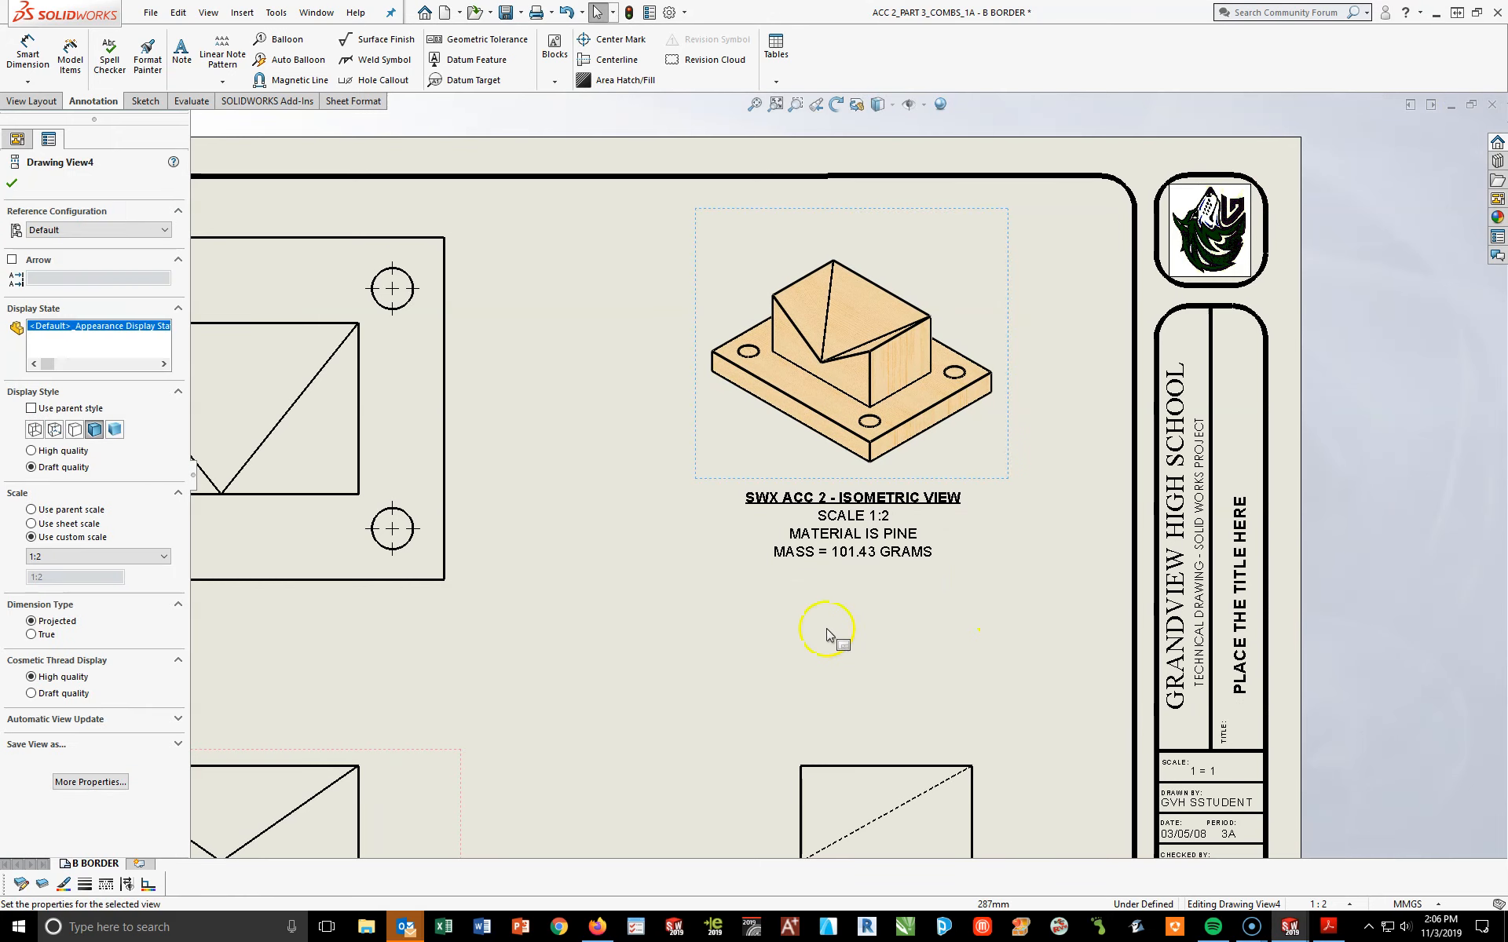
pyautogui.click(763, 618)
pyautogui.scroll(1, 763, 616)
pyautogui.moveTo(643, 583); pyautogui.dragTo(876, 492, button='middle')
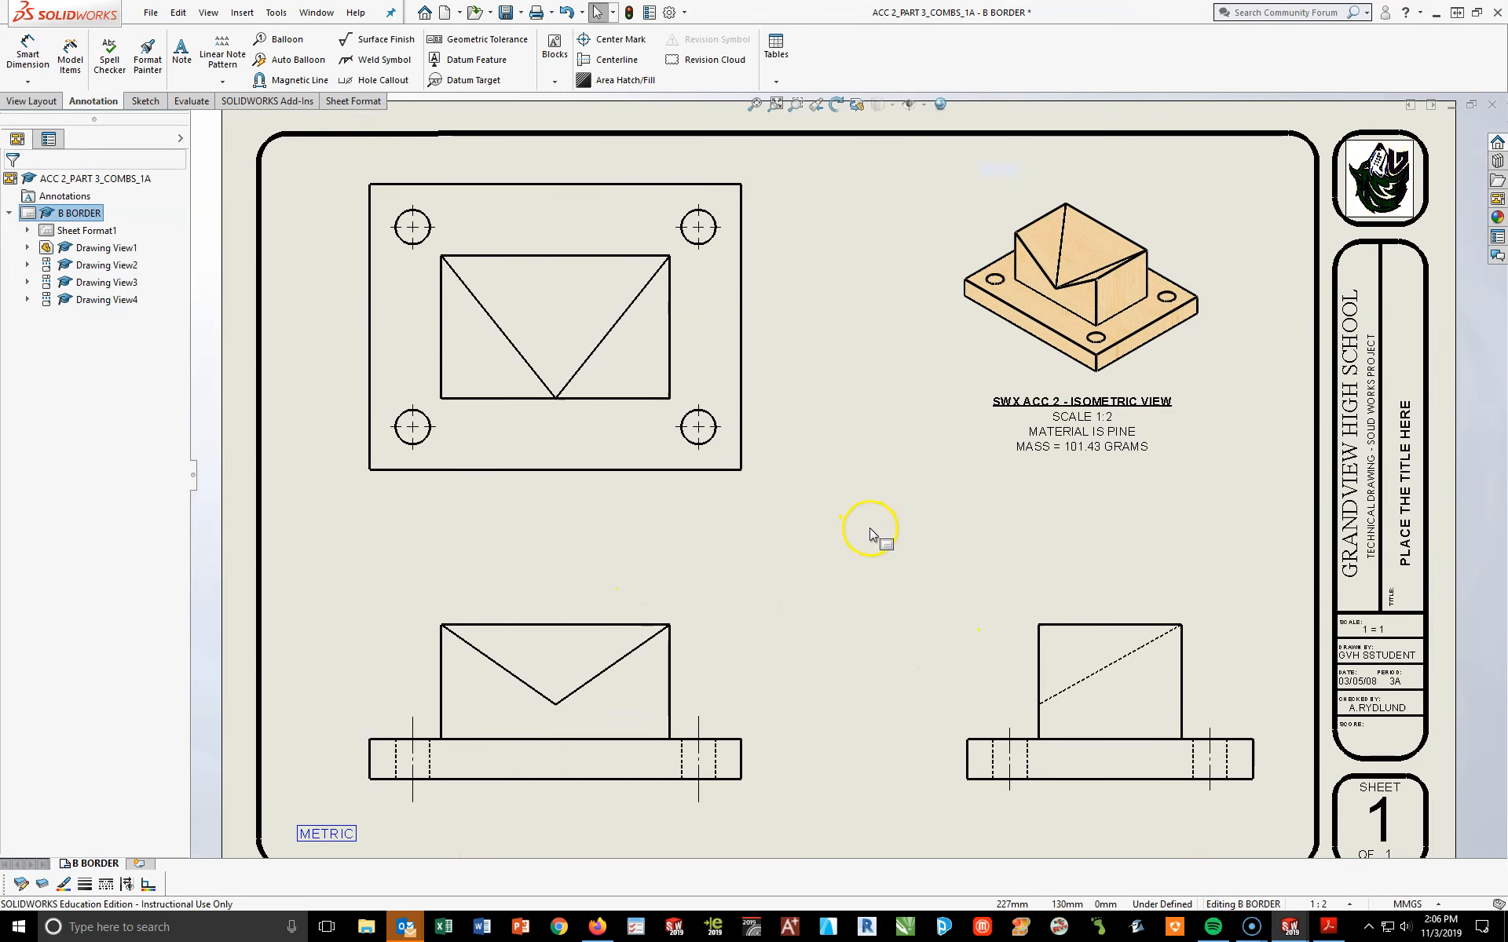
# Check the reference PDF's dimensions, and dimension the front view's horizontal offset from the base's left edge to the block's left edge
pyautogui.click(1334, 932)
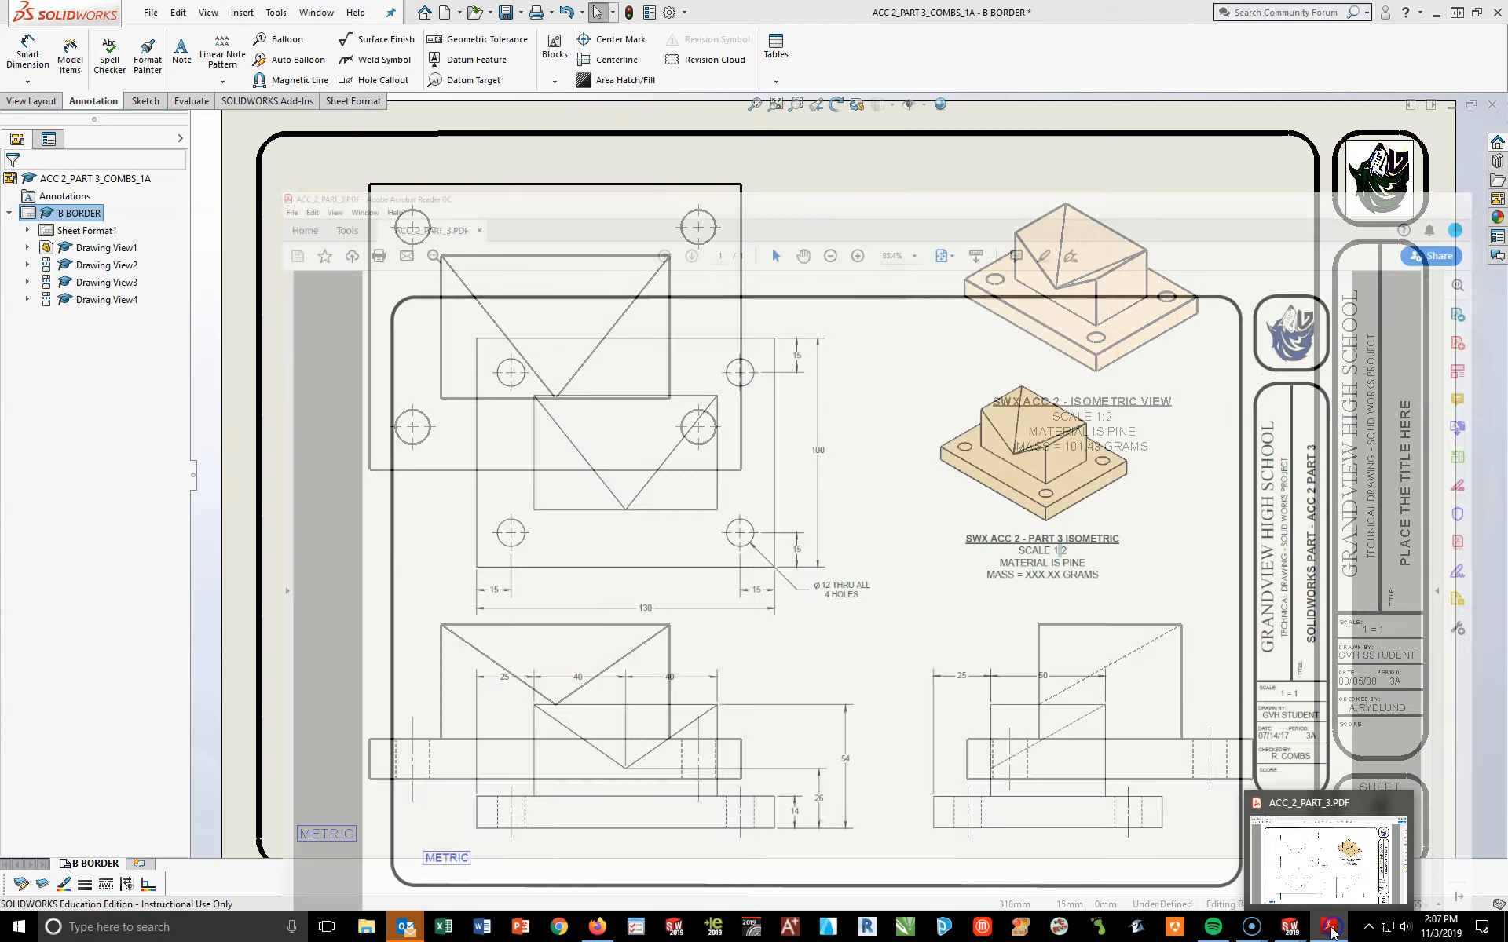
pyautogui.click(1328, 926)
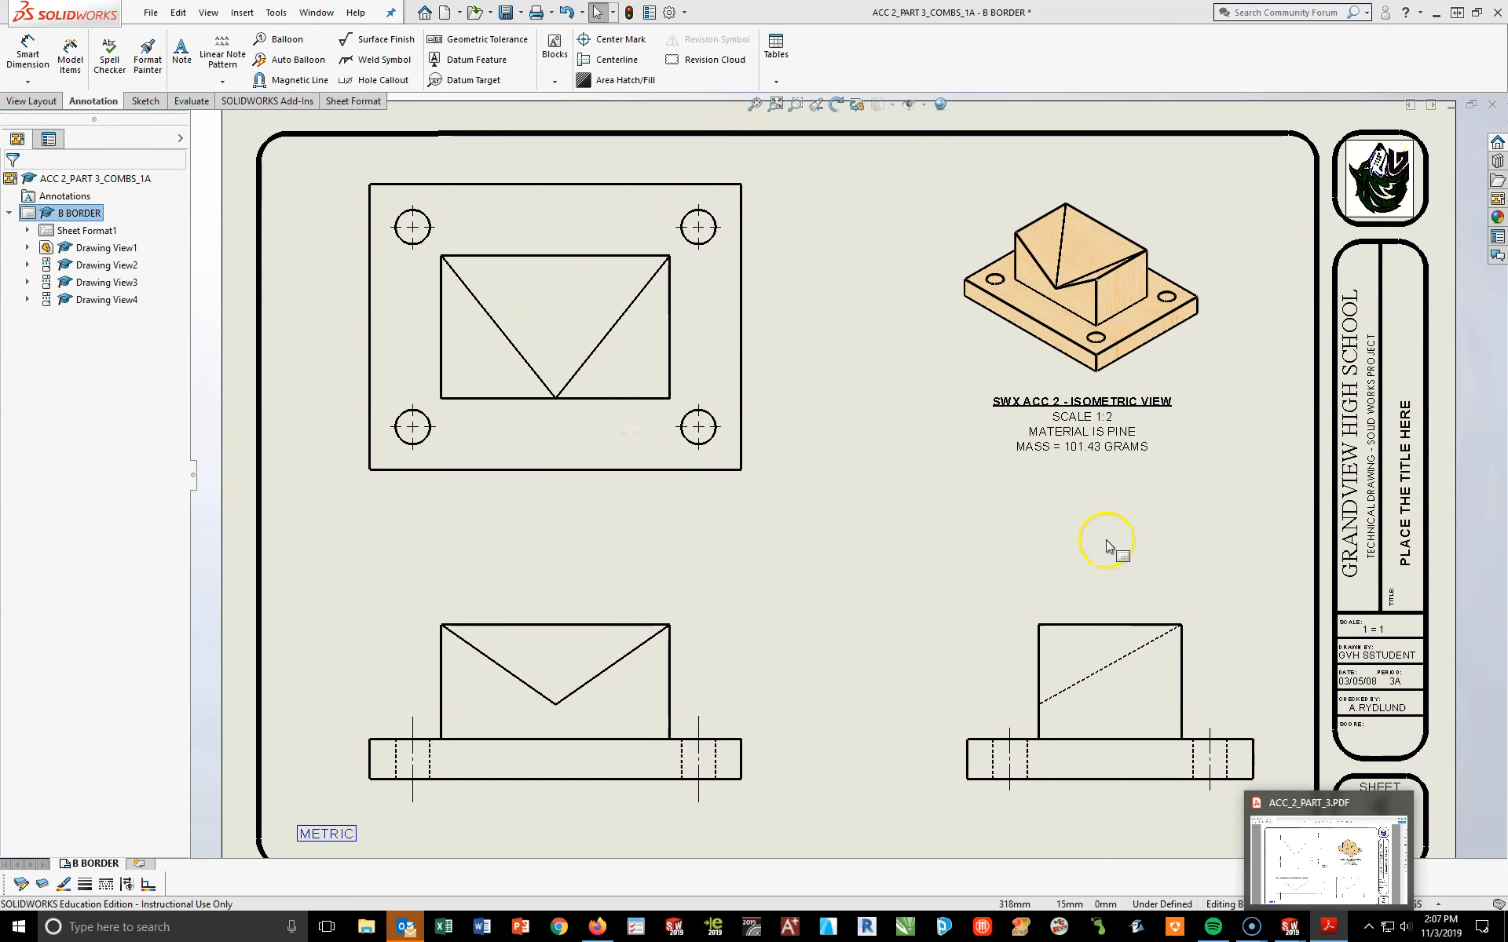
pyautogui.click(26, 45)
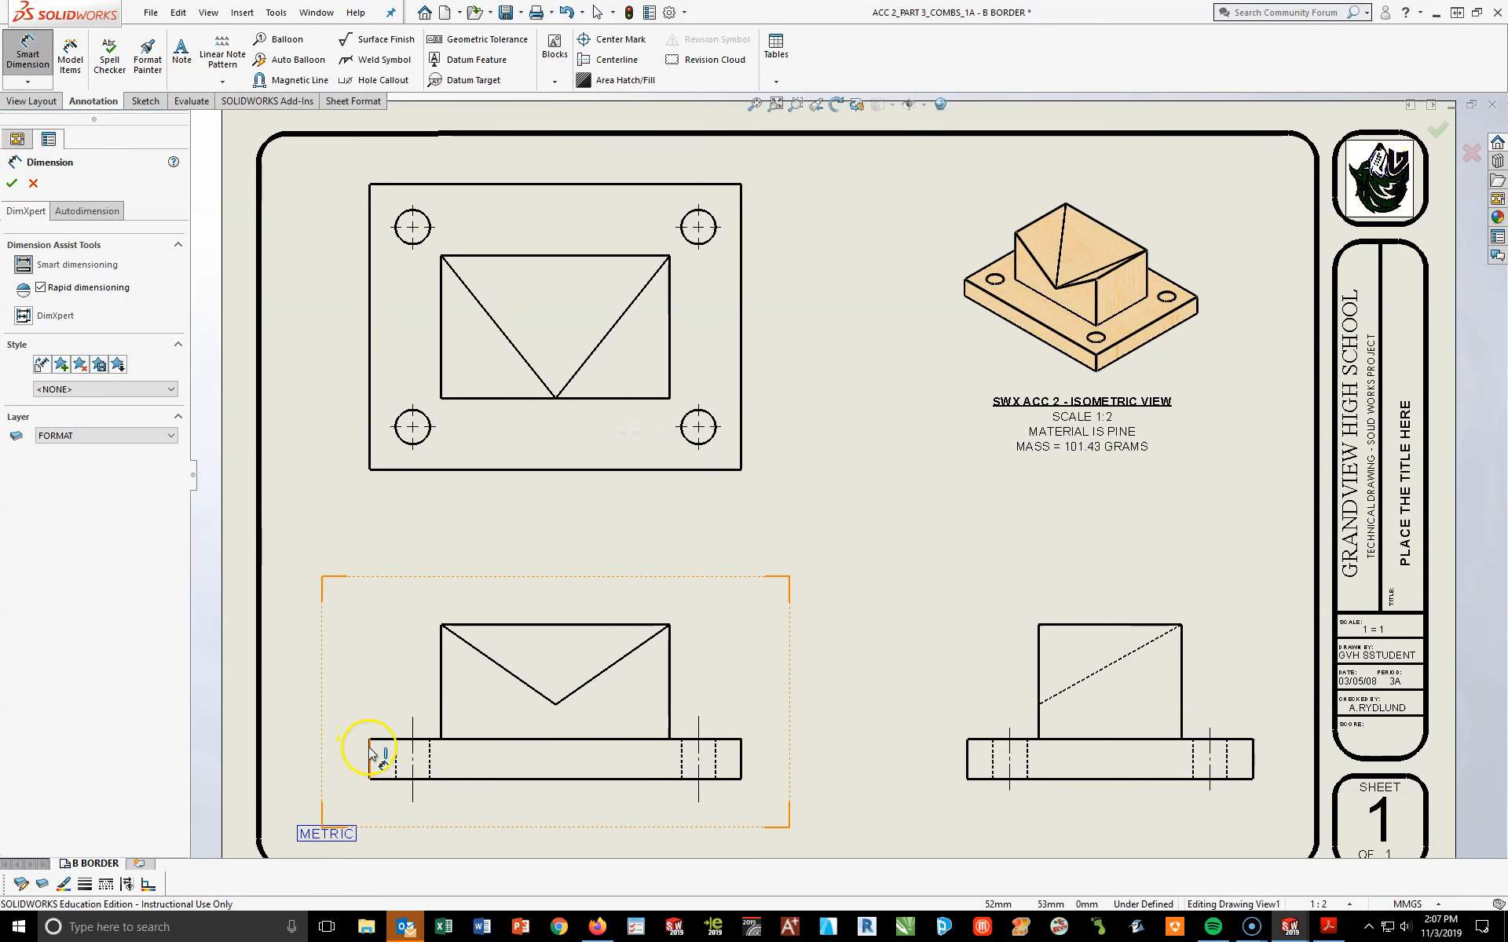
pyautogui.scroll(-3, 377, 757)
pyautogui.click(514, 677)
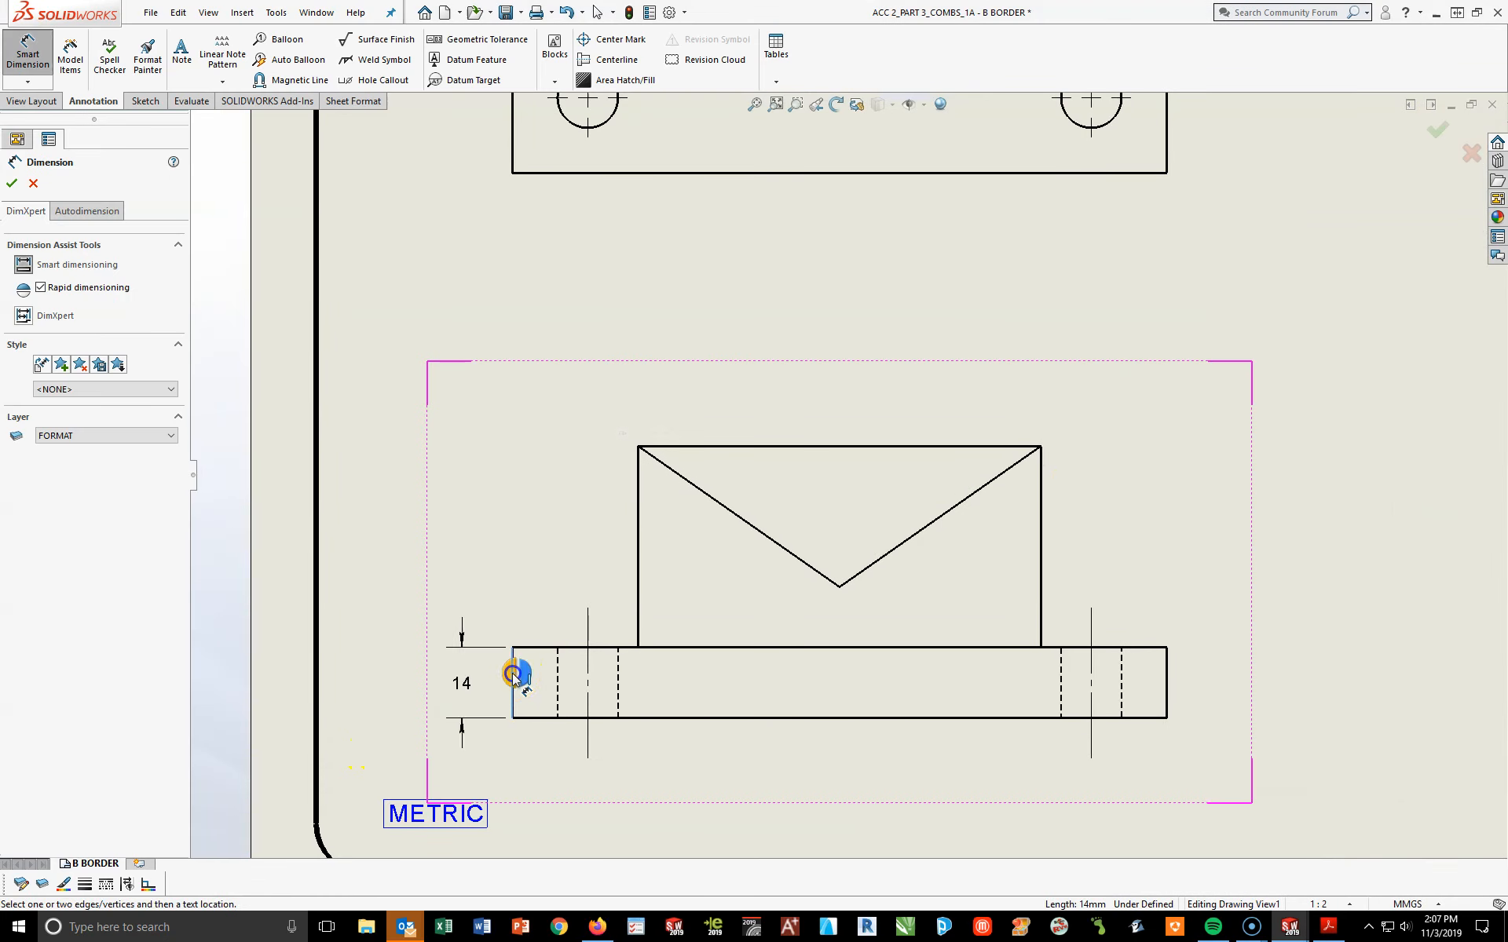
pyautogui.click(639, 566)
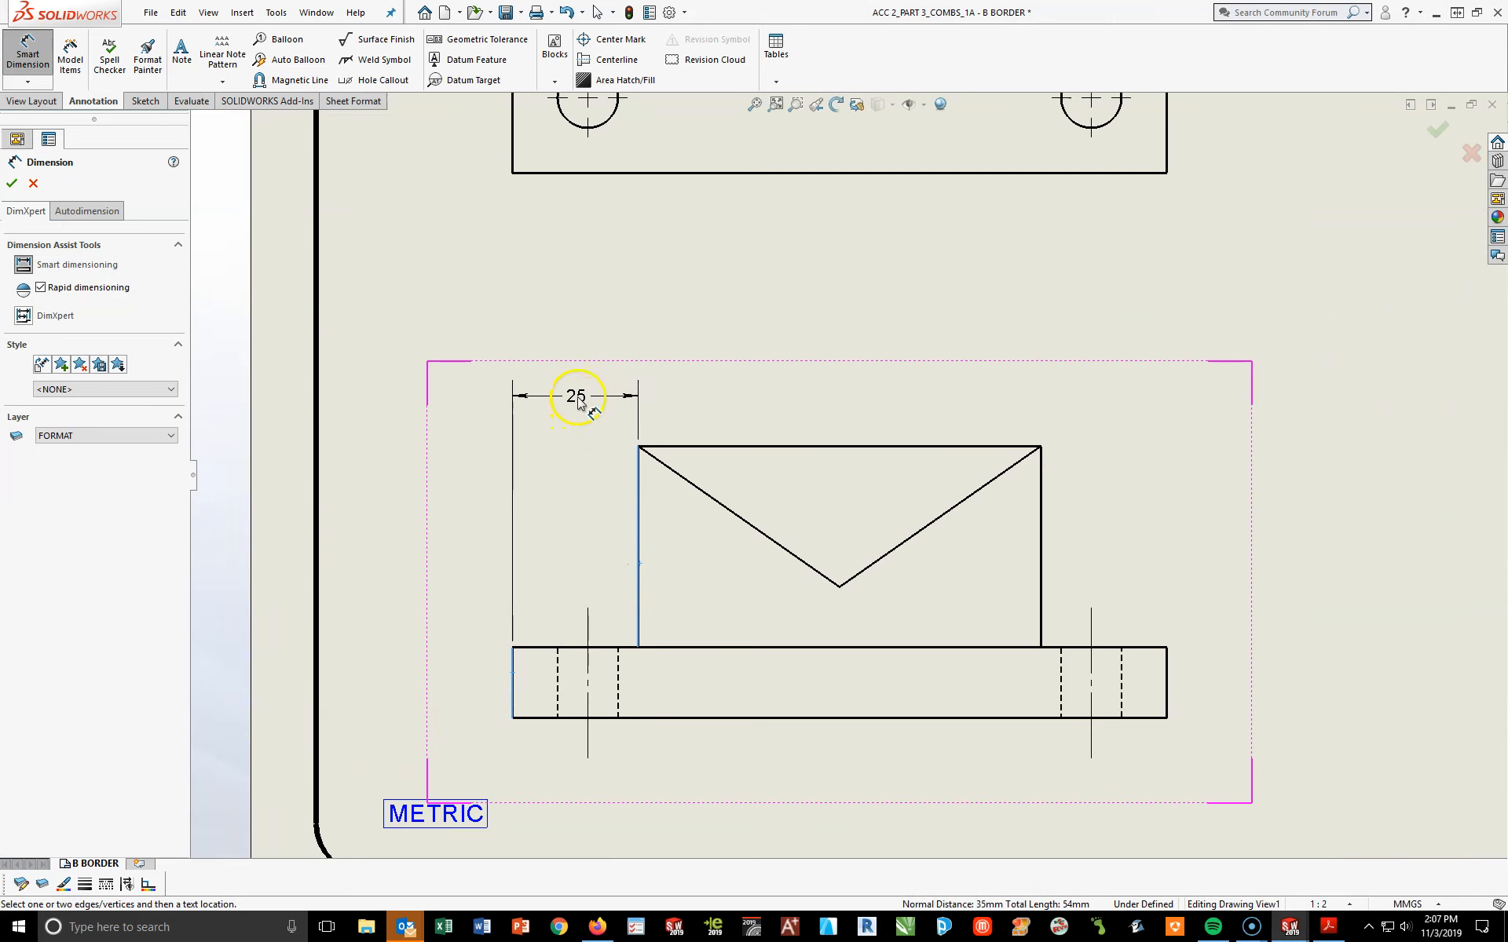
pyautogui.click(574, 397)
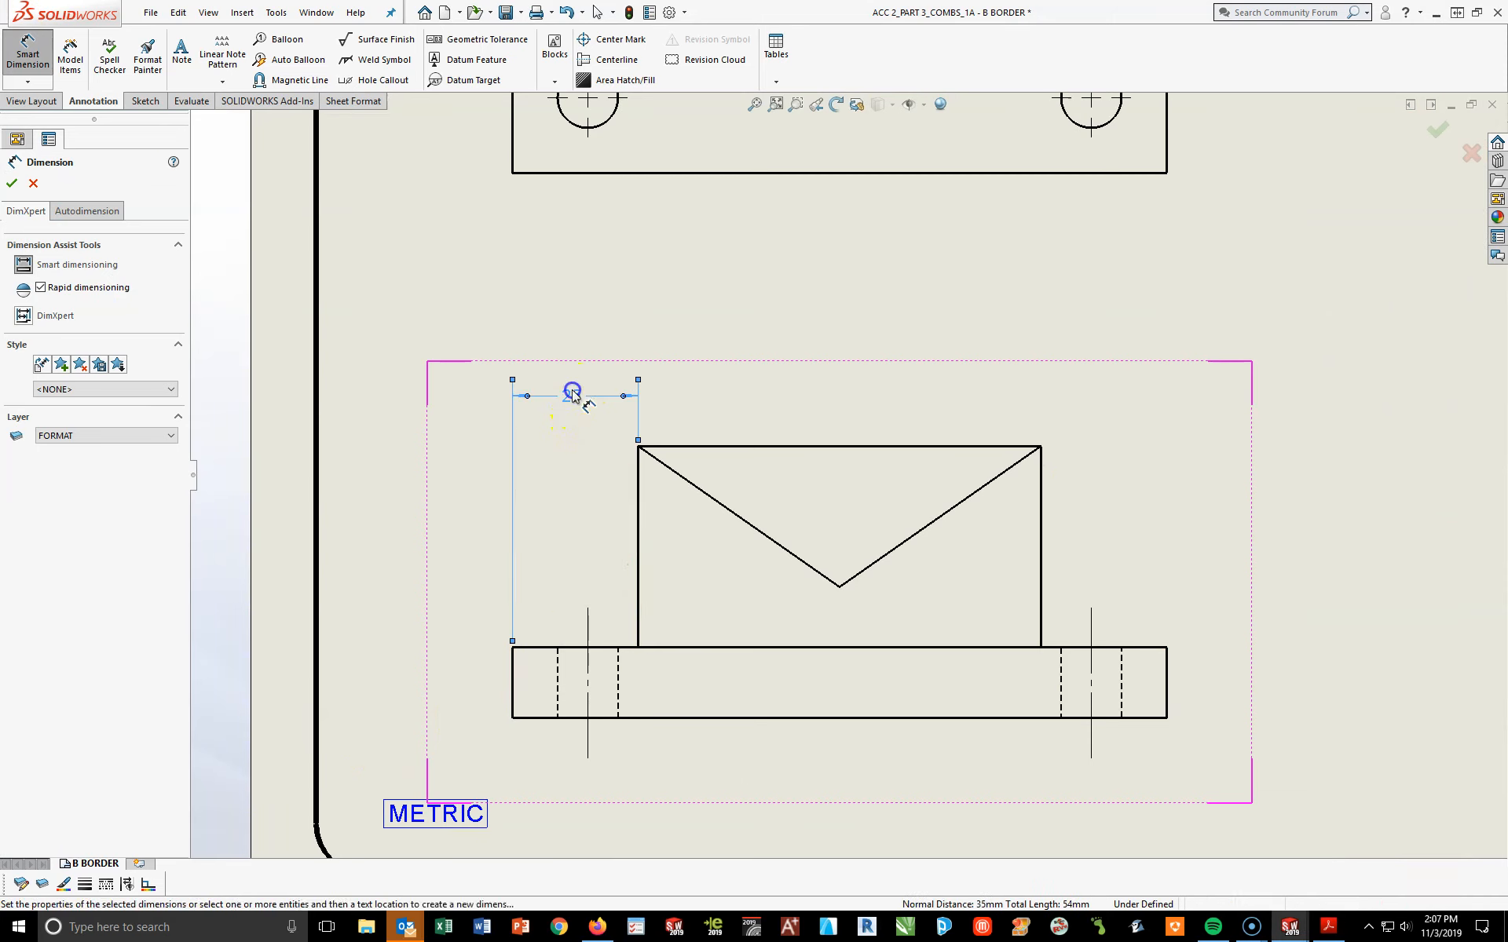
# Dimension the front view horizontally from each side of the block to the V's vertex, in line with the offset dimension
pyautogui.click(638, 522)
pyautogui.click(838, 586)
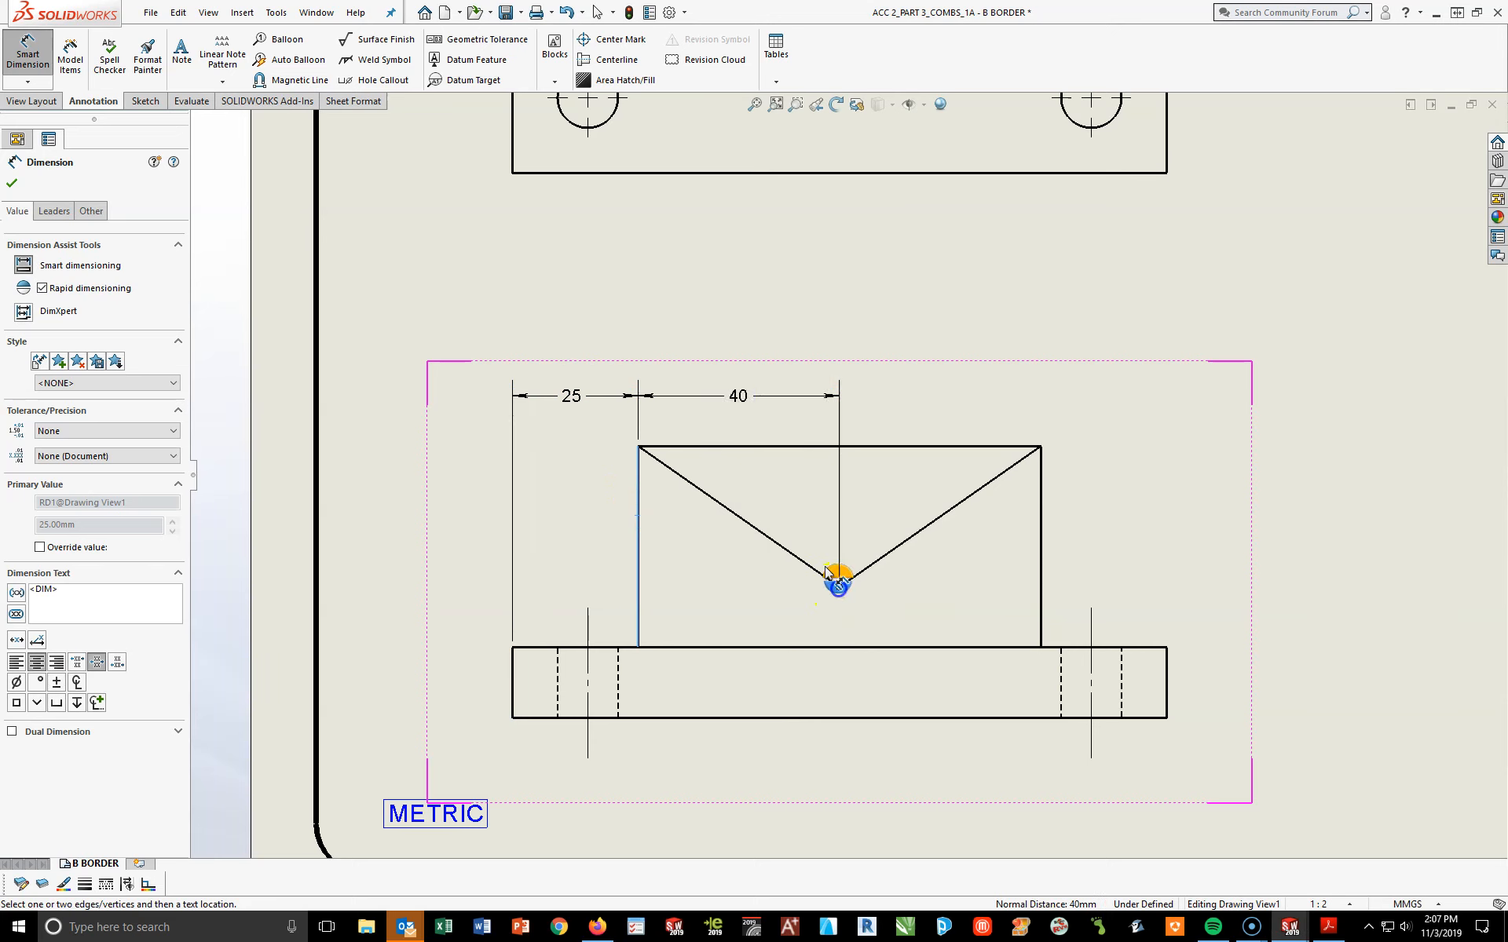
pyautogui.click(730, 402)
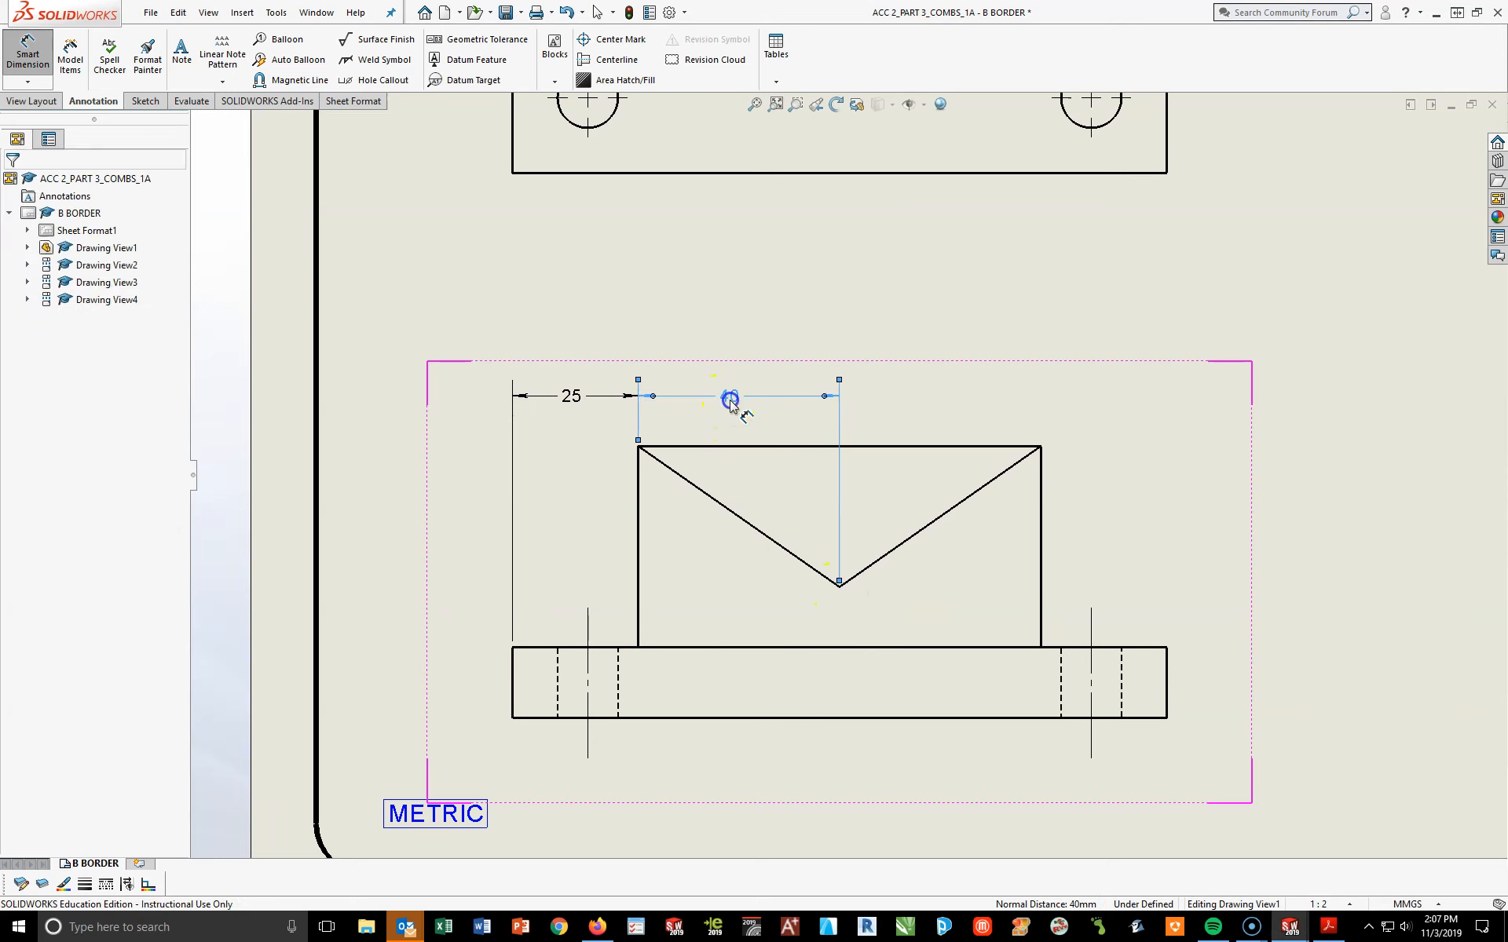
pyautogui.click(839, 588)
pyautogui.click(1040, 595)
pyautogui.click(940, 397)
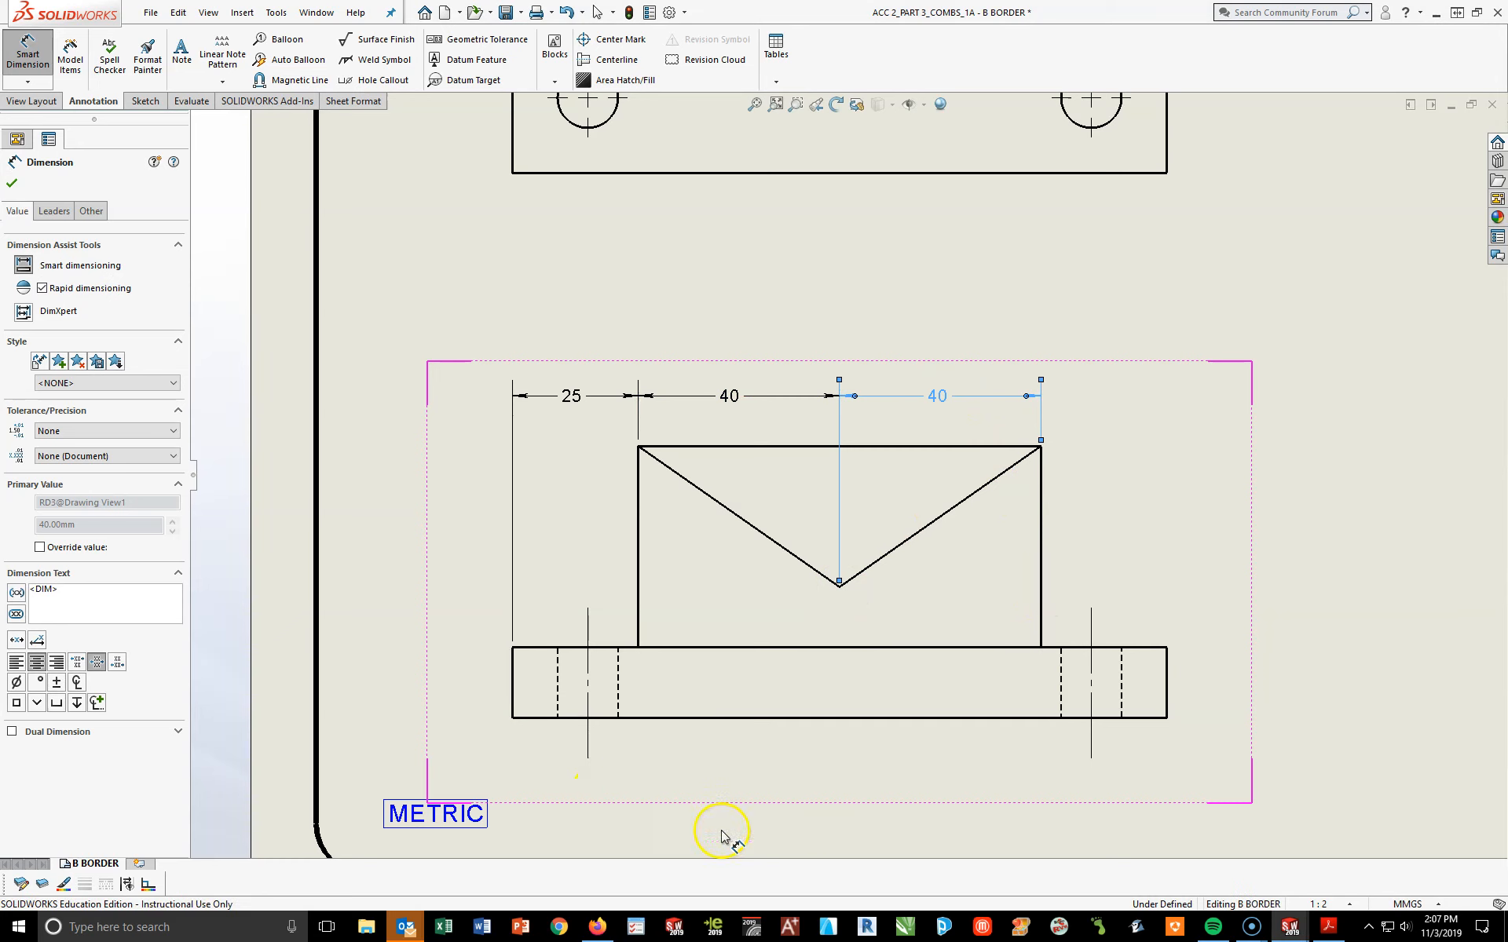
# Dimension the front view's overall height and the base's thickness to the right of the view, with the overall height outermost
pyautogui.click(1001, 447)
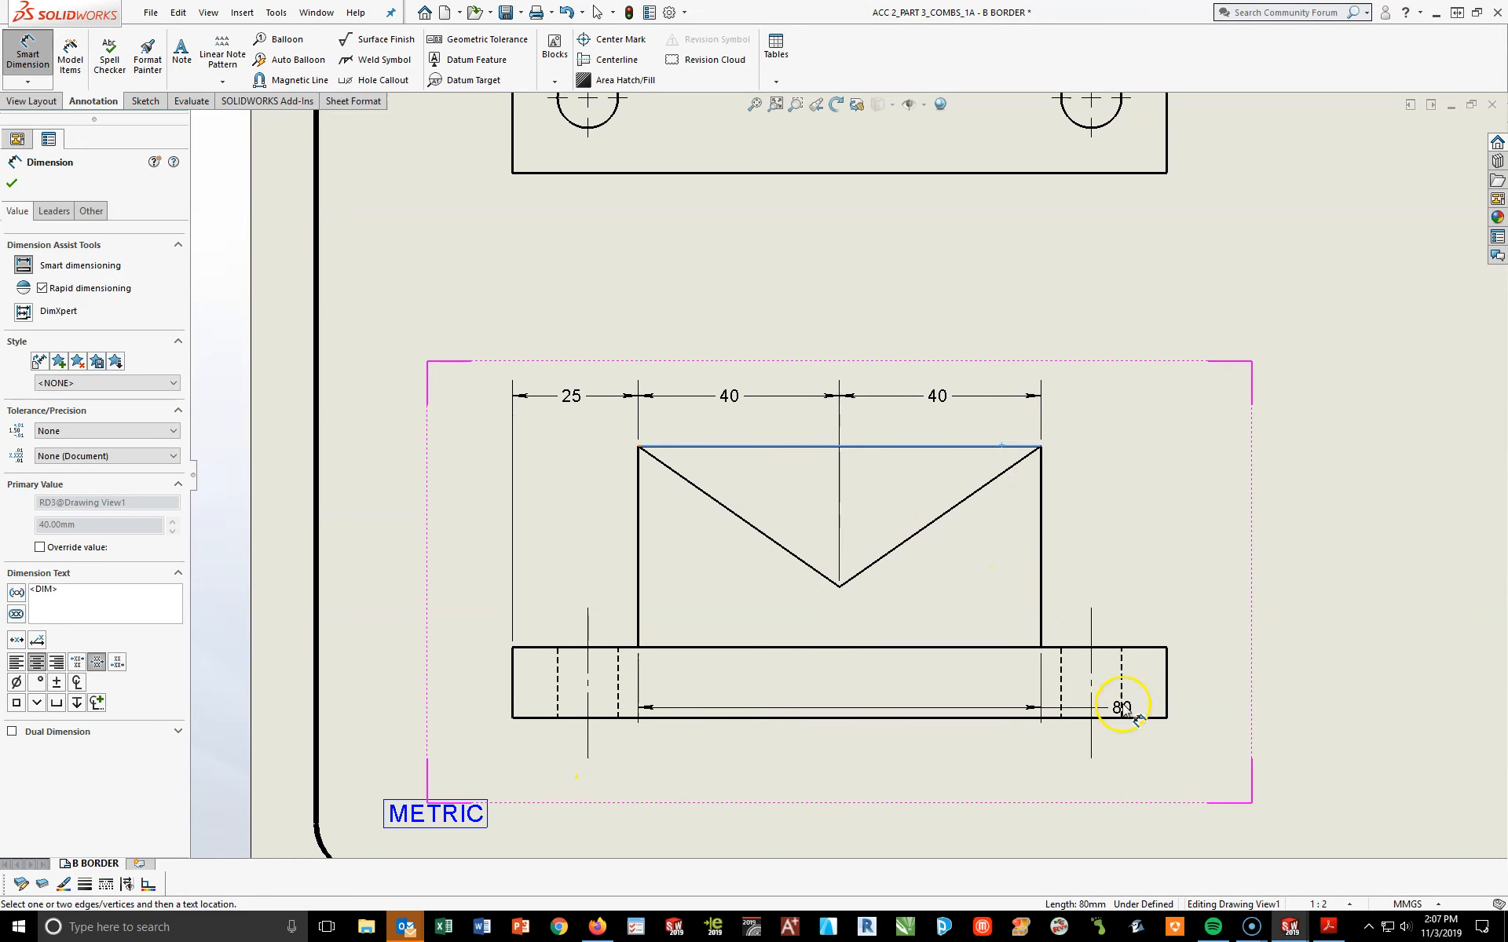
pyautogui.click(1133, 718)
pyautogui.click(1321, 588)
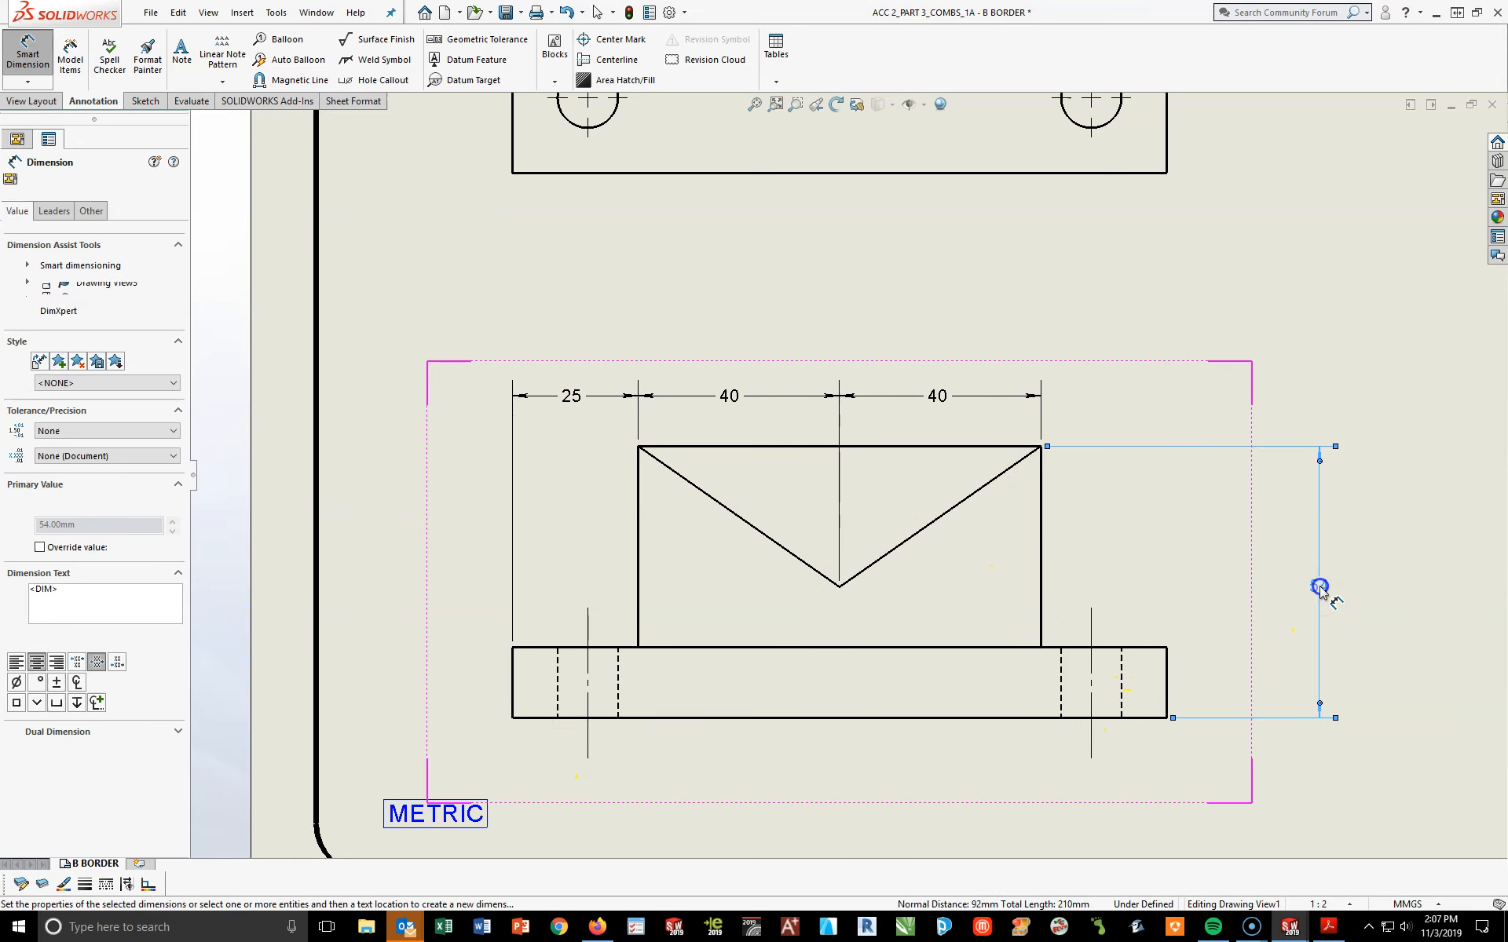
pyautogui.click(1168, 689)
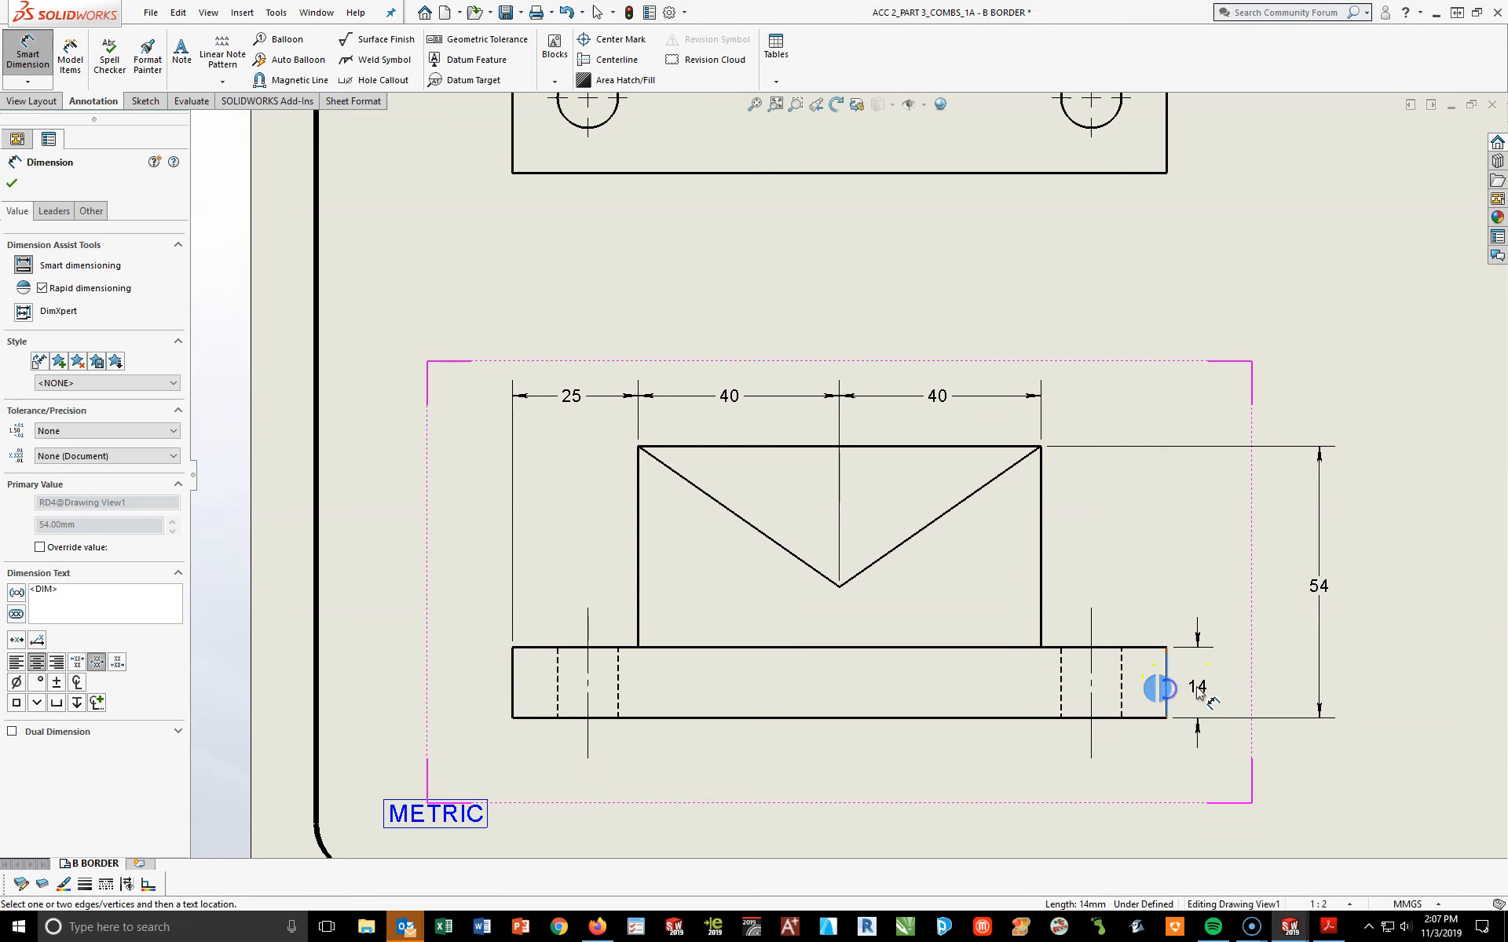
pyautogui.click(1216, 683)
pyautogui.click(1213, 734)
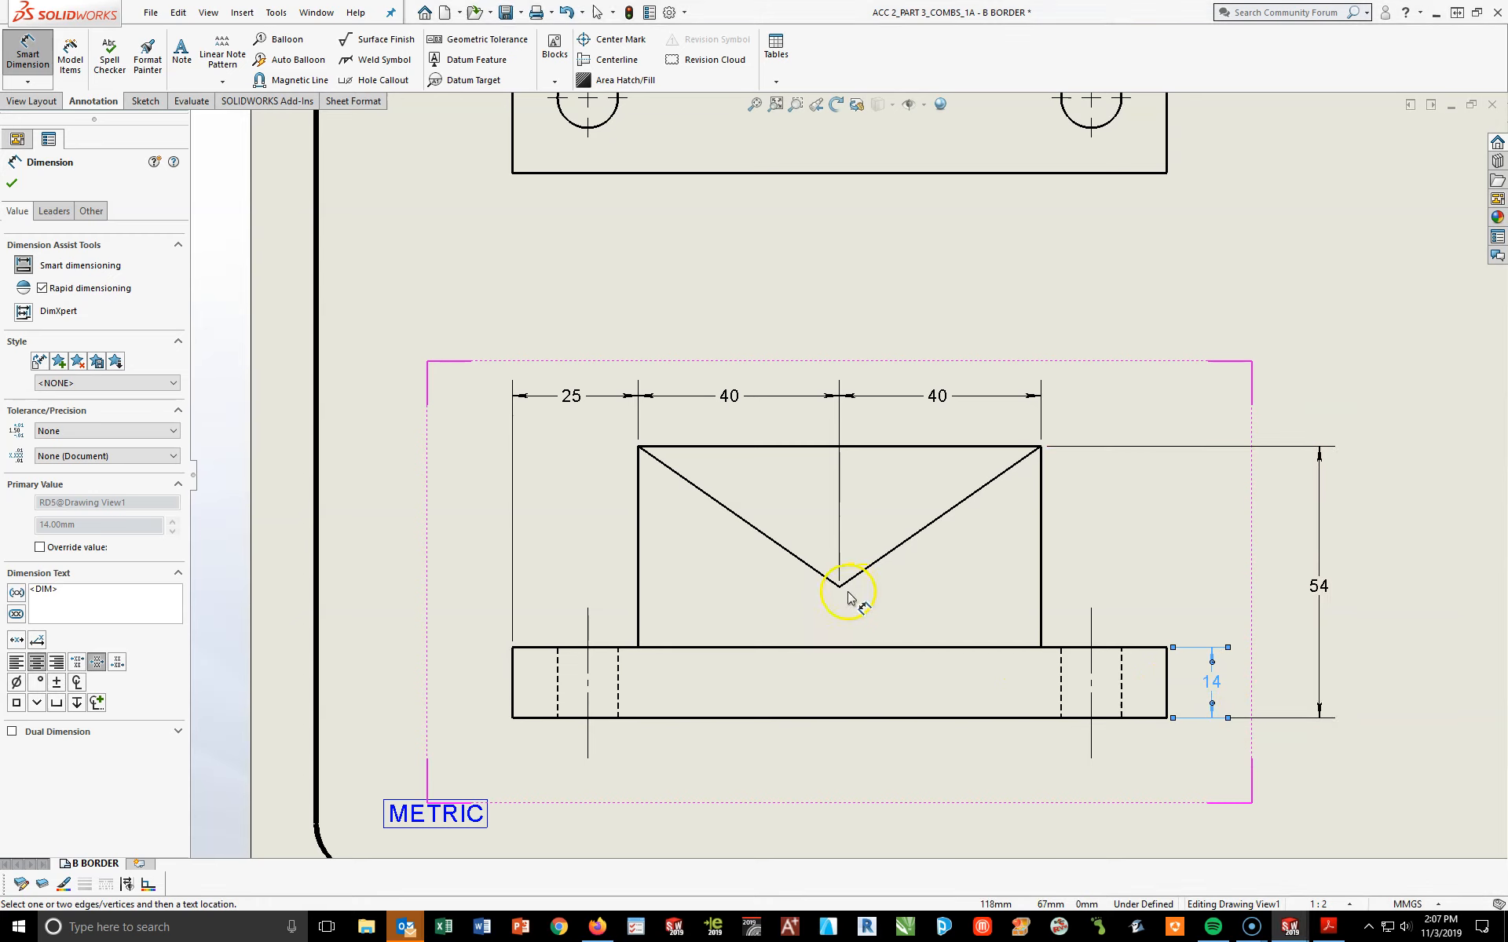
# Dimension the V vertex's height above the base's bottom edge, placed between the thickness and overall height dimensions
pyautogui.click(840, 589)
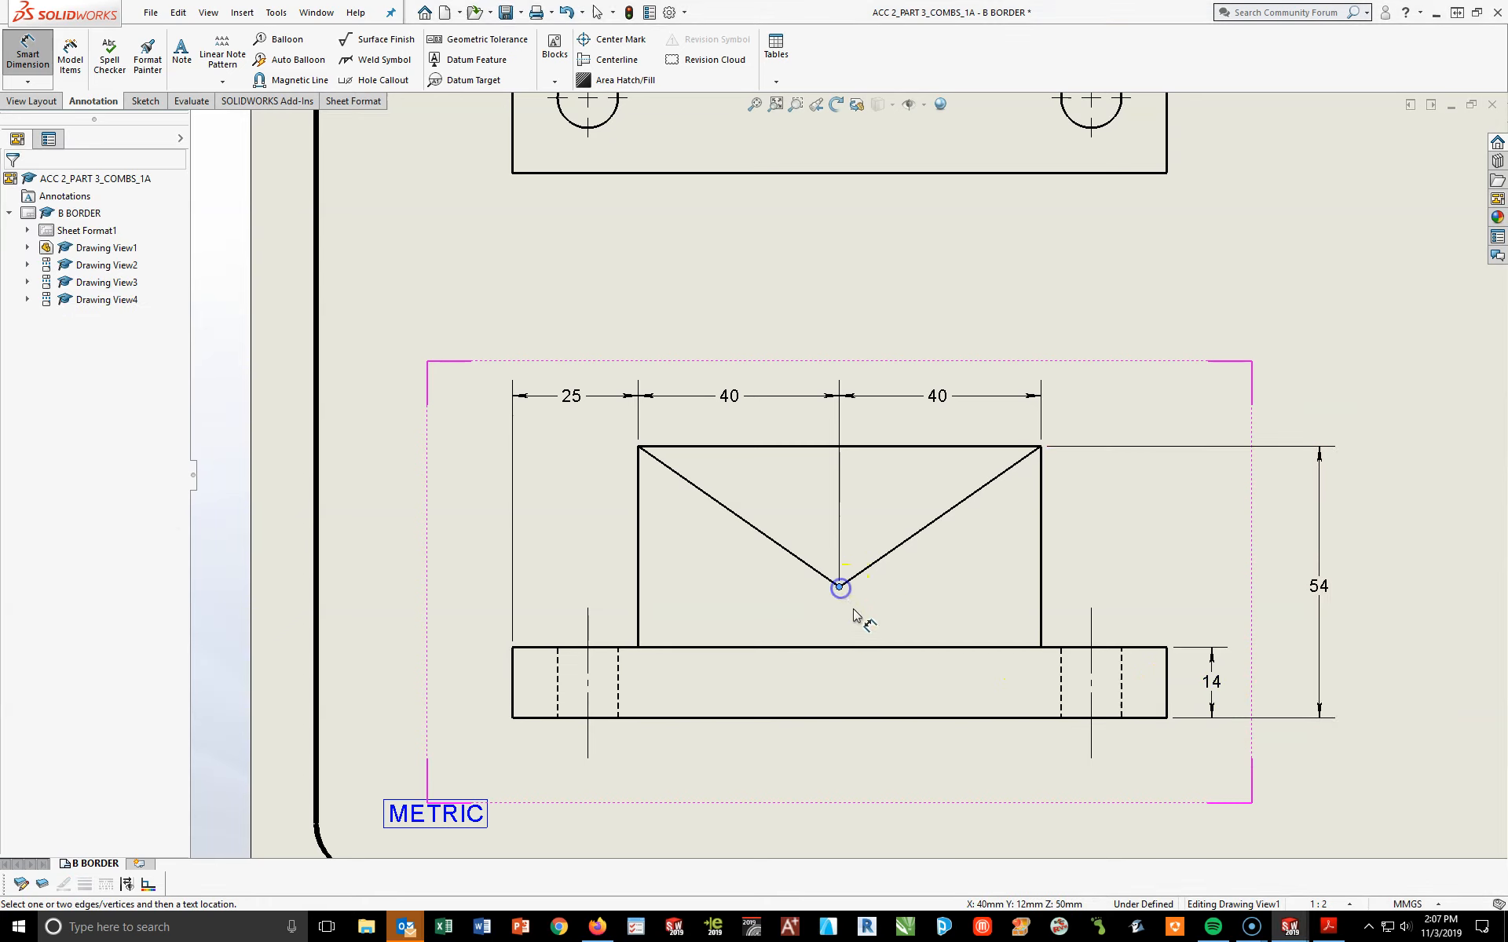
pyautogui.click(925, 716)
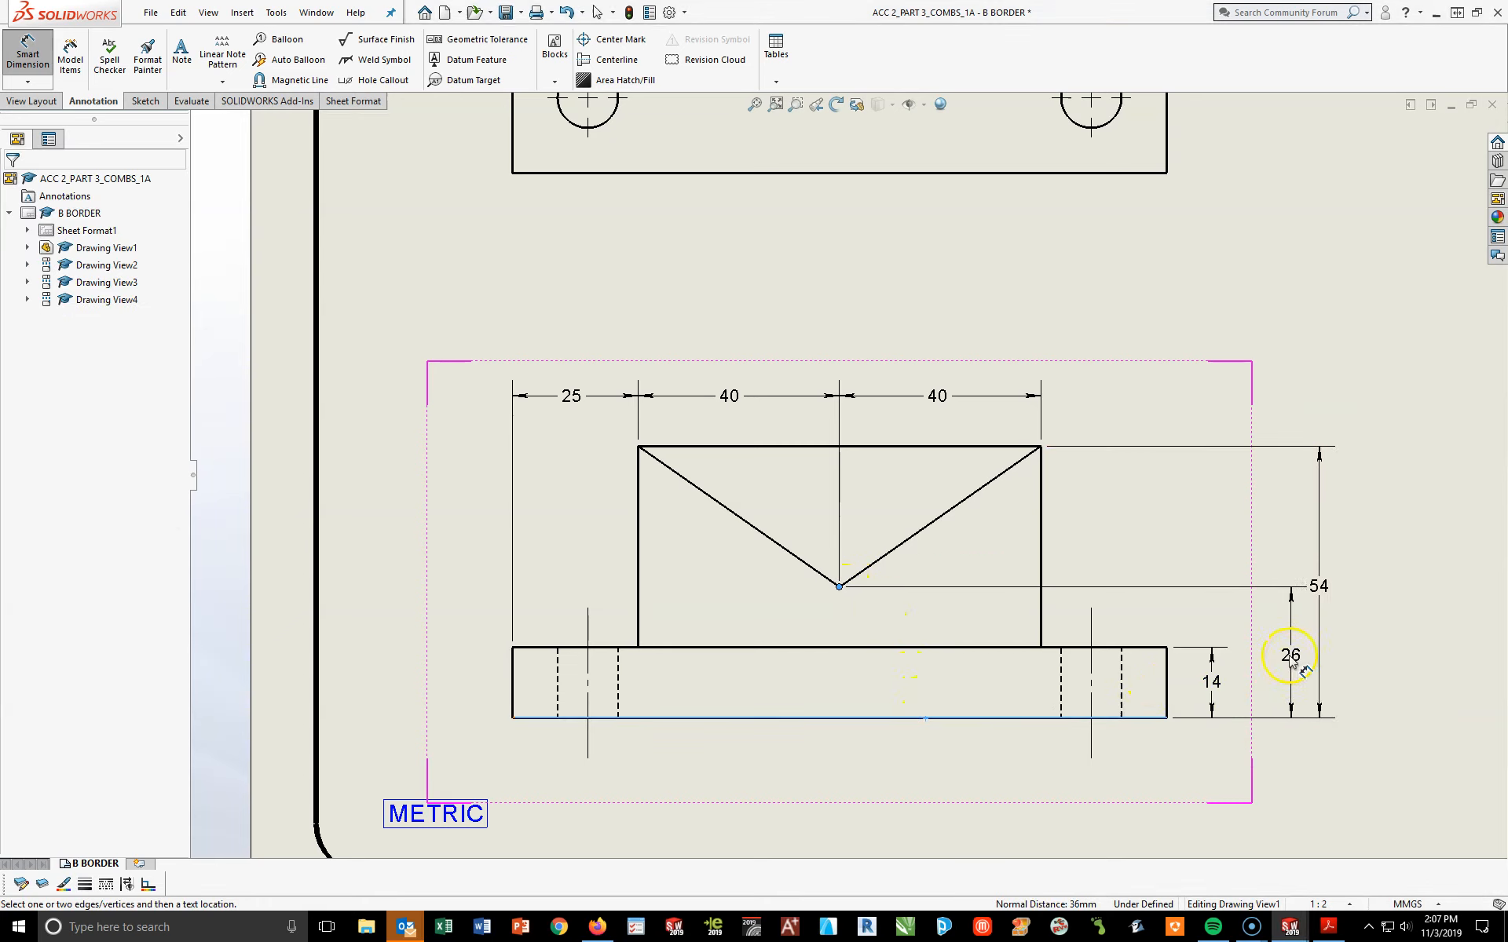
pyautogui.click(1273, 660)
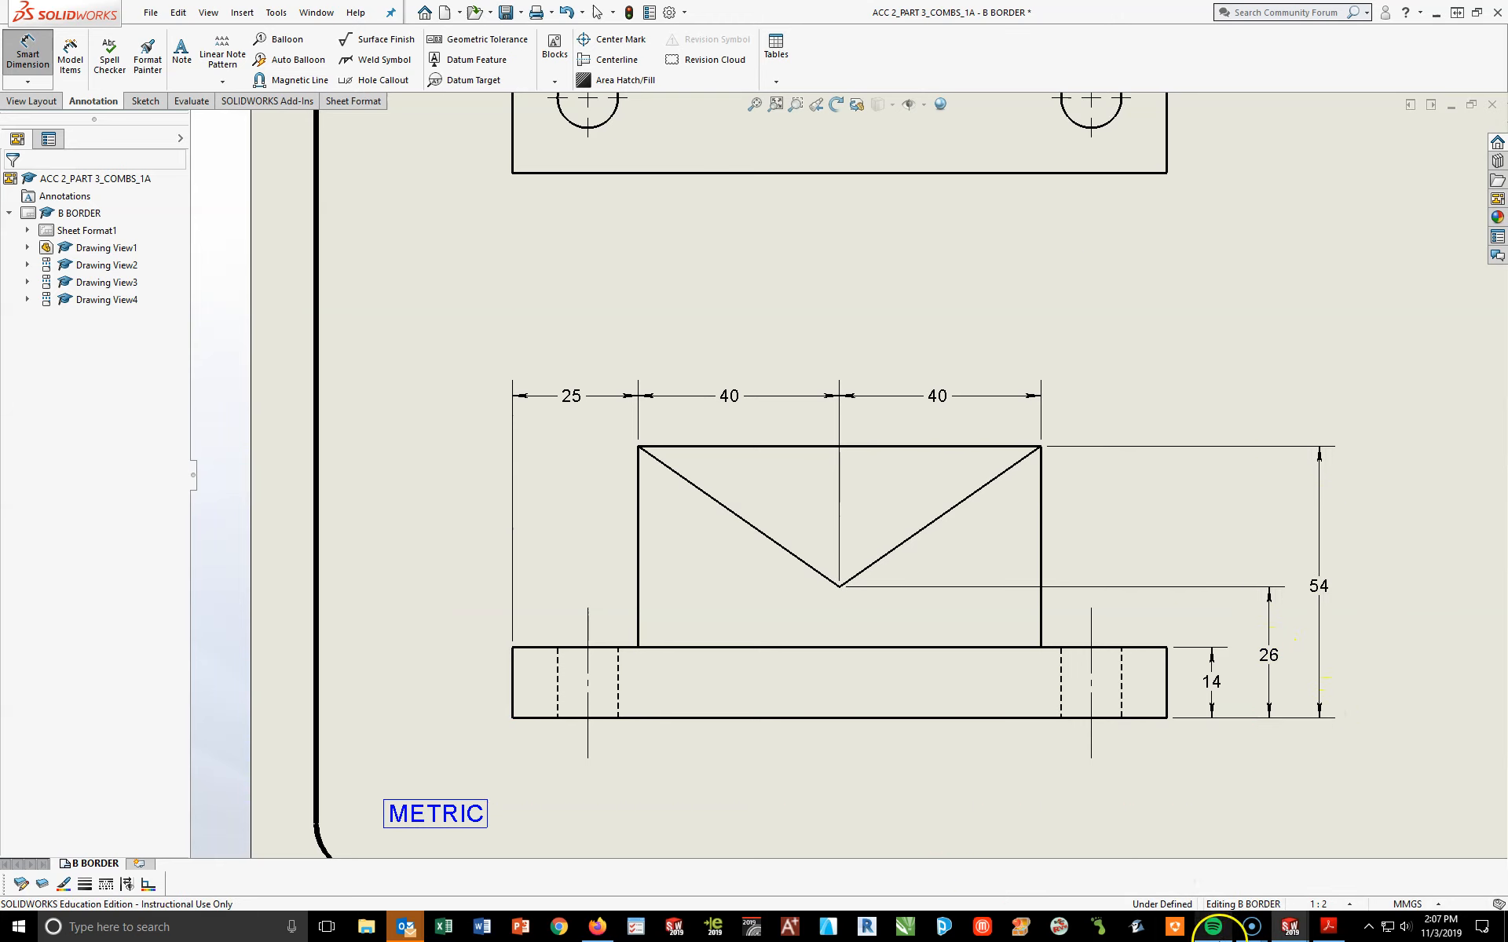
# Check the side view's dimensions in the Acrobat Reader reference drawing and return to the SolidWorks drawing
pyautogui.click(1329, 931)
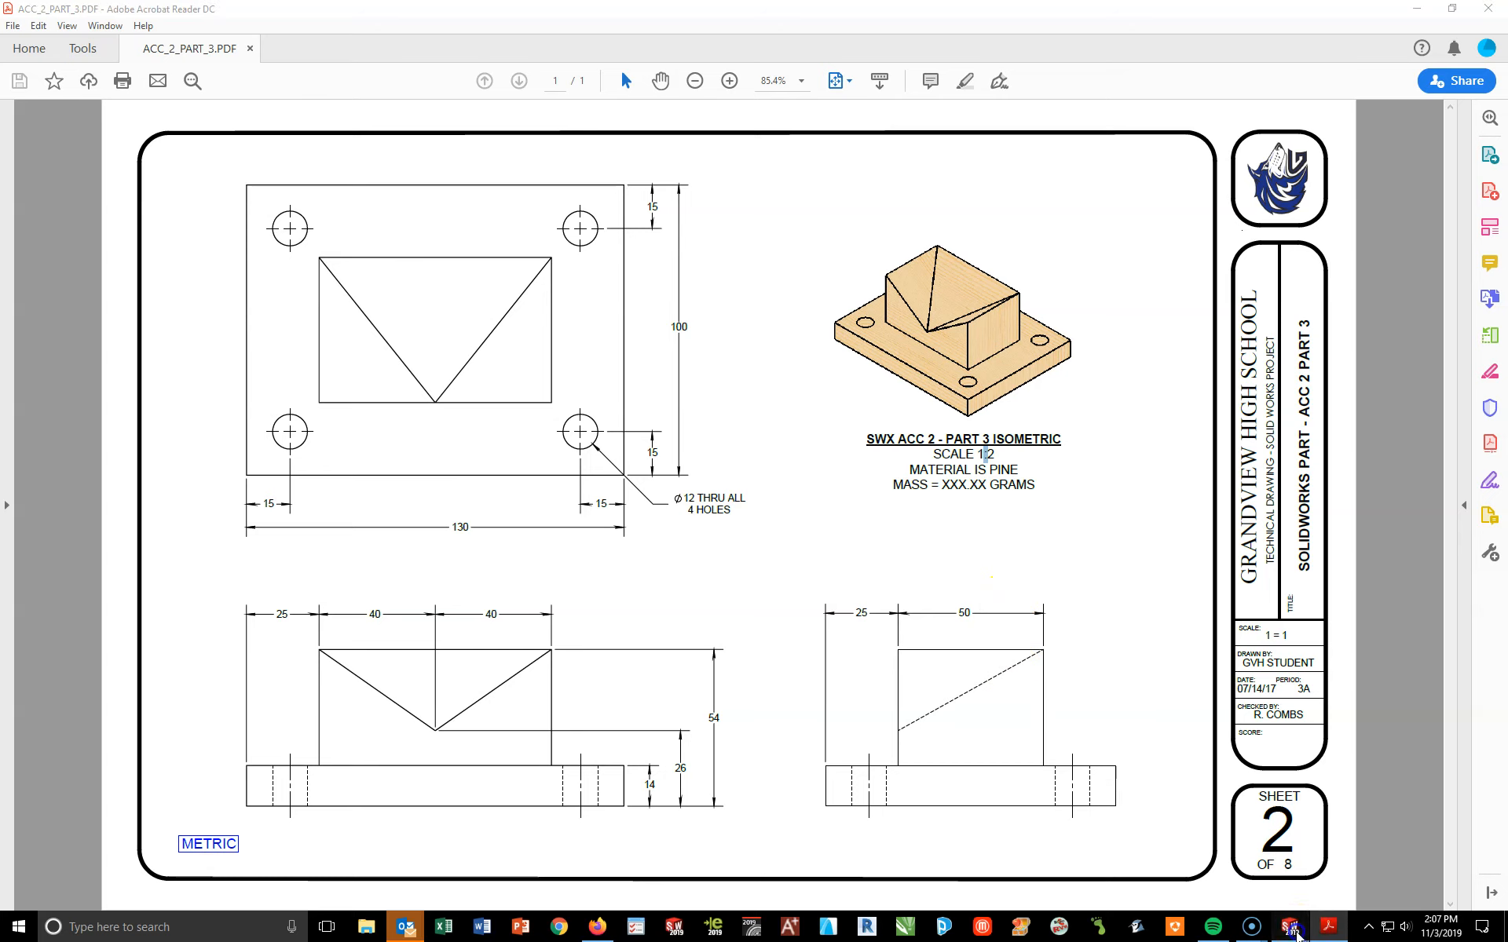
pyautogui.moveTo(1291, 926)
pyautogui.click(1349, 893)
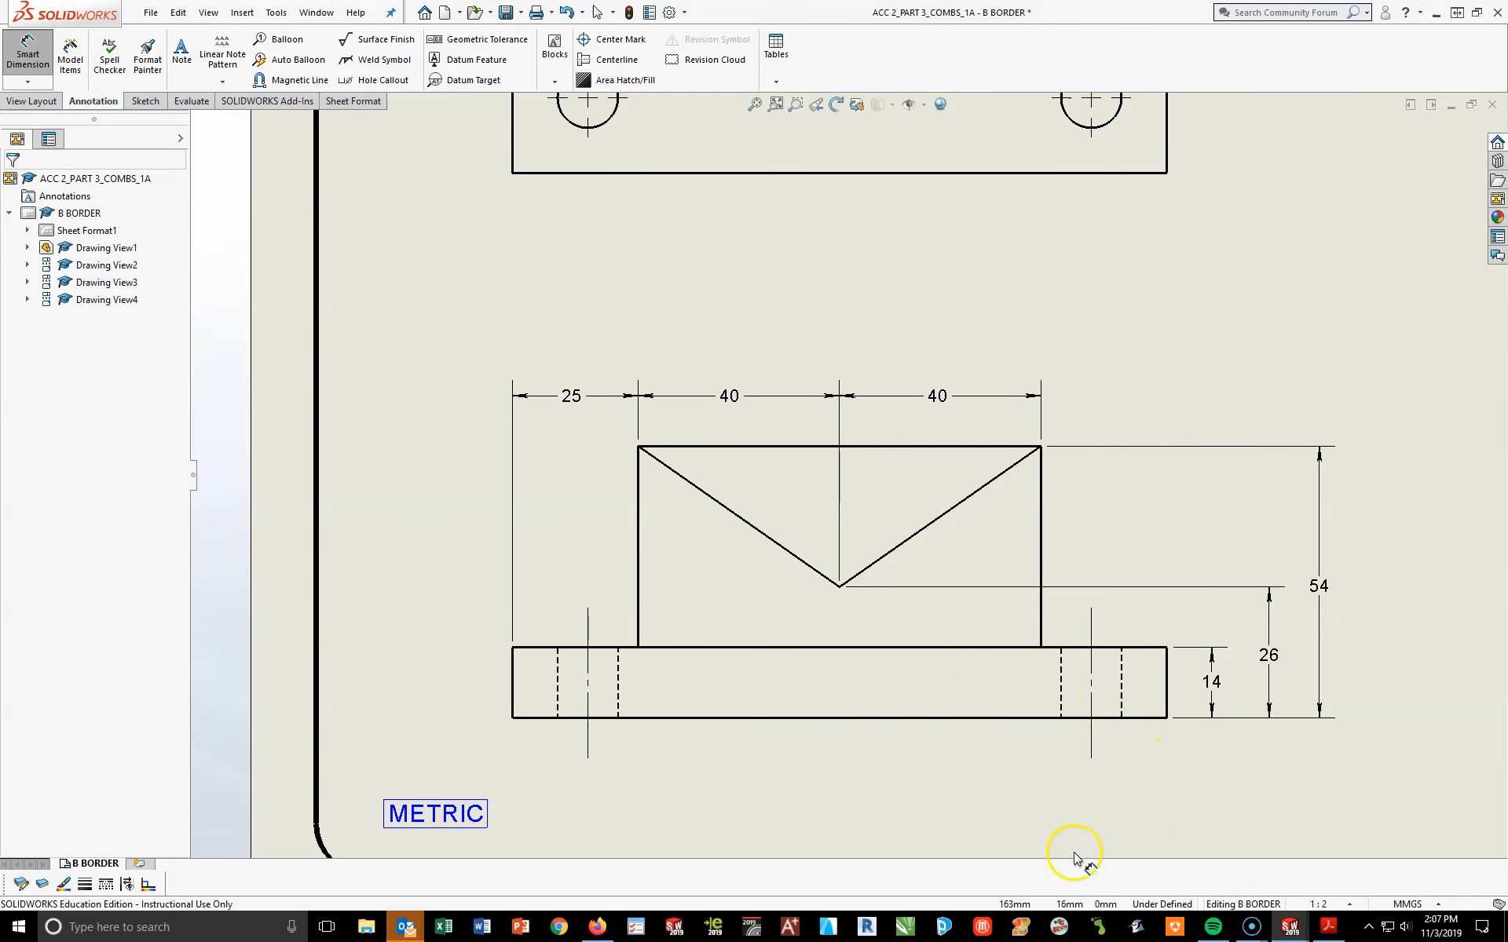
# Dimension the side view's left base-to-block offset and the block's width above the view, in line with each other
pyautogui.moveTo(1420, 616); pyautogui.dragTo(470, 631, button='middle')
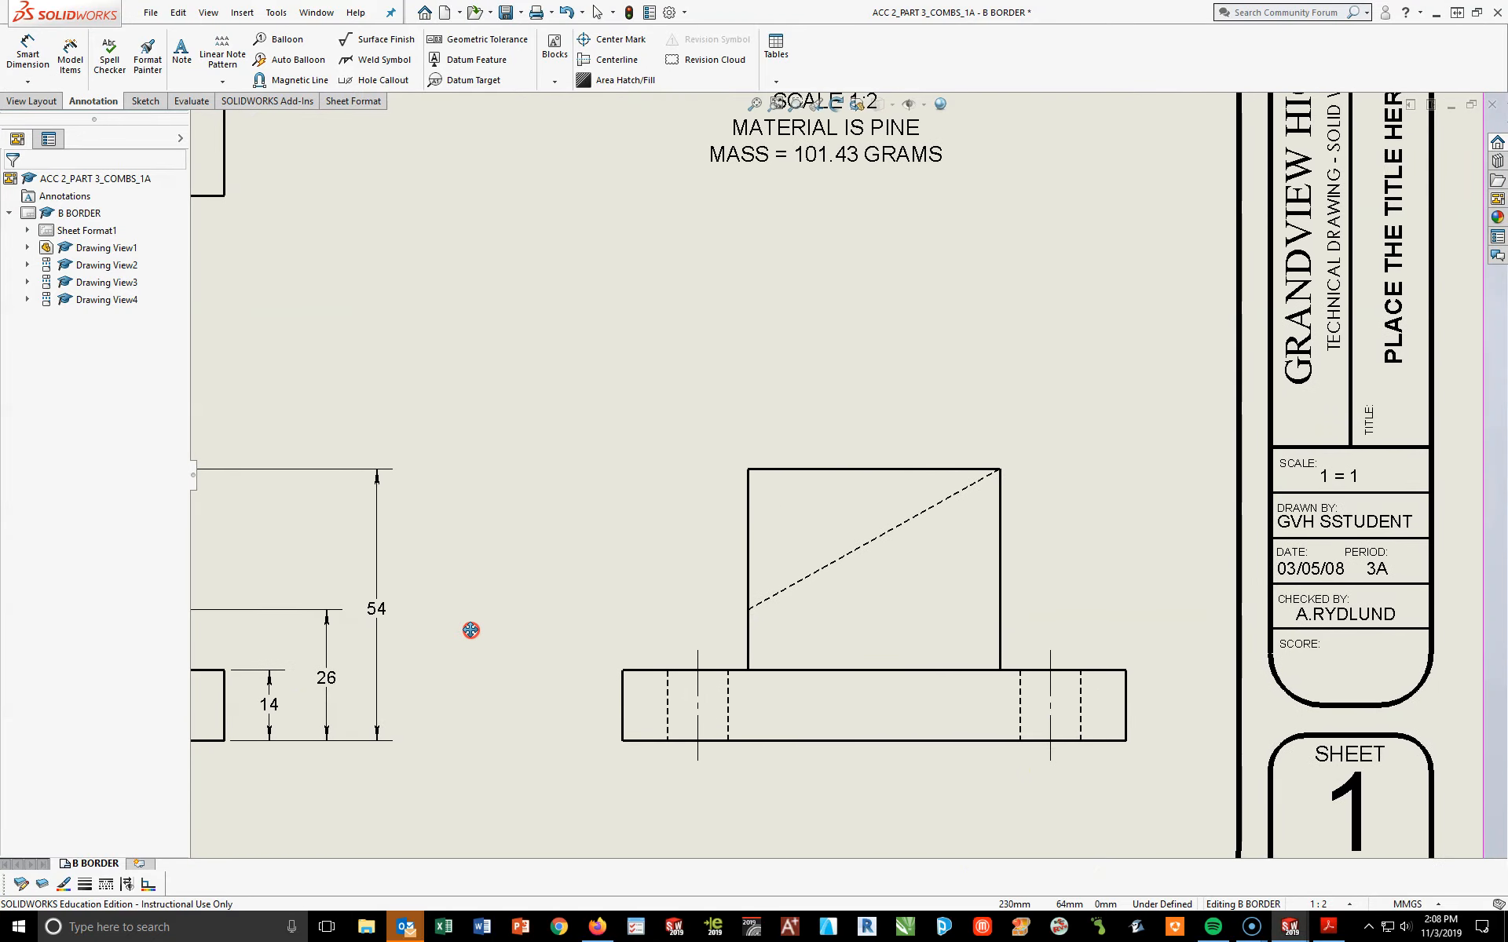
pyautogui.click(626, 717)
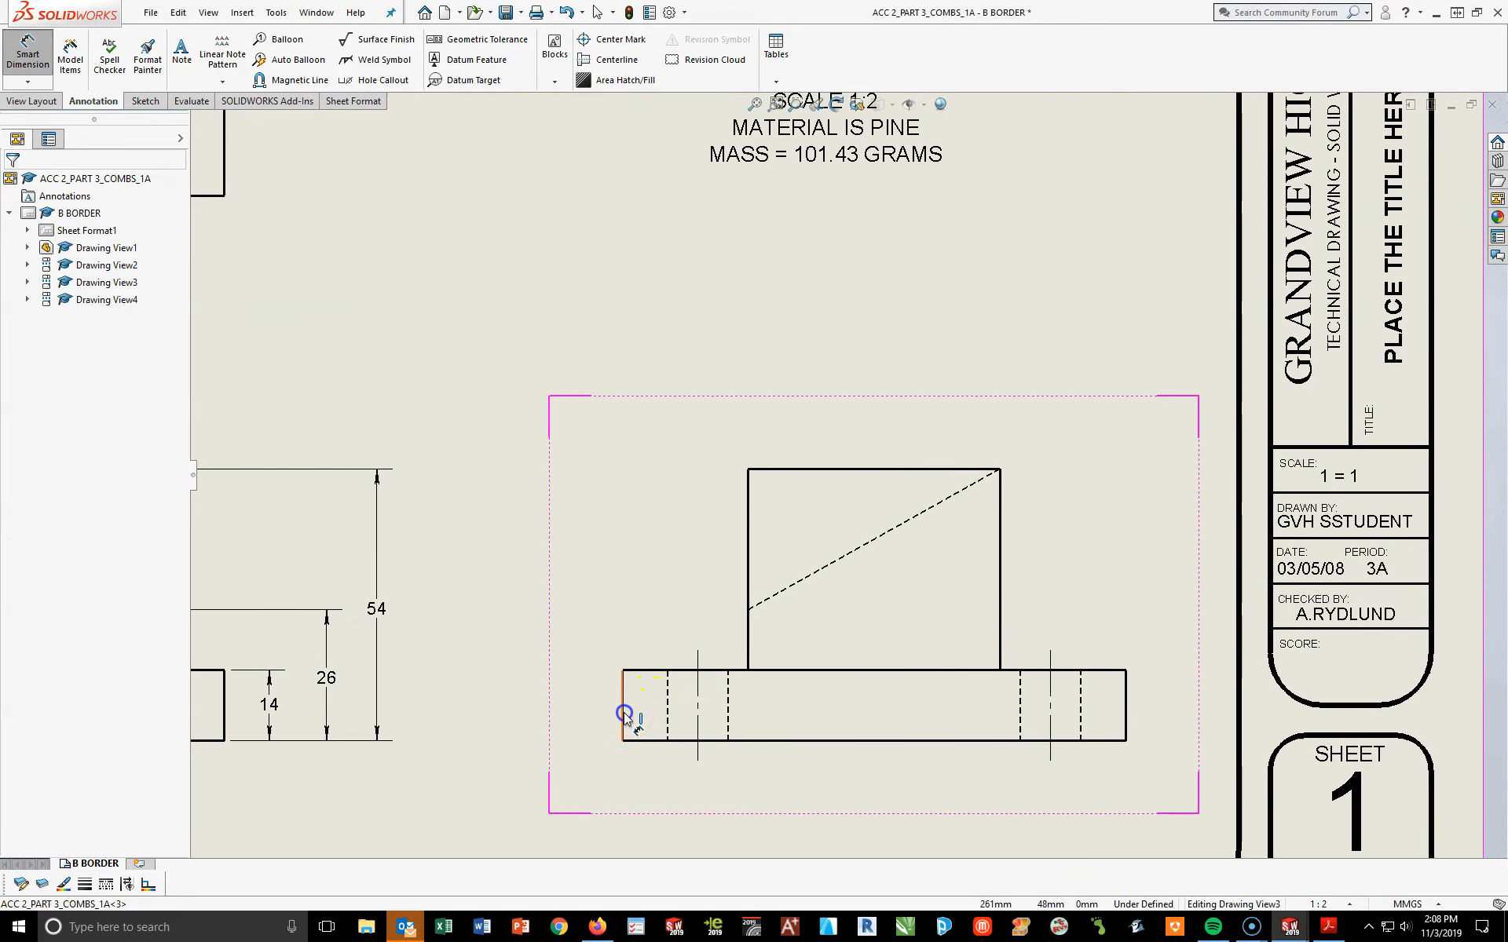
pyautogui.click(747, 620)
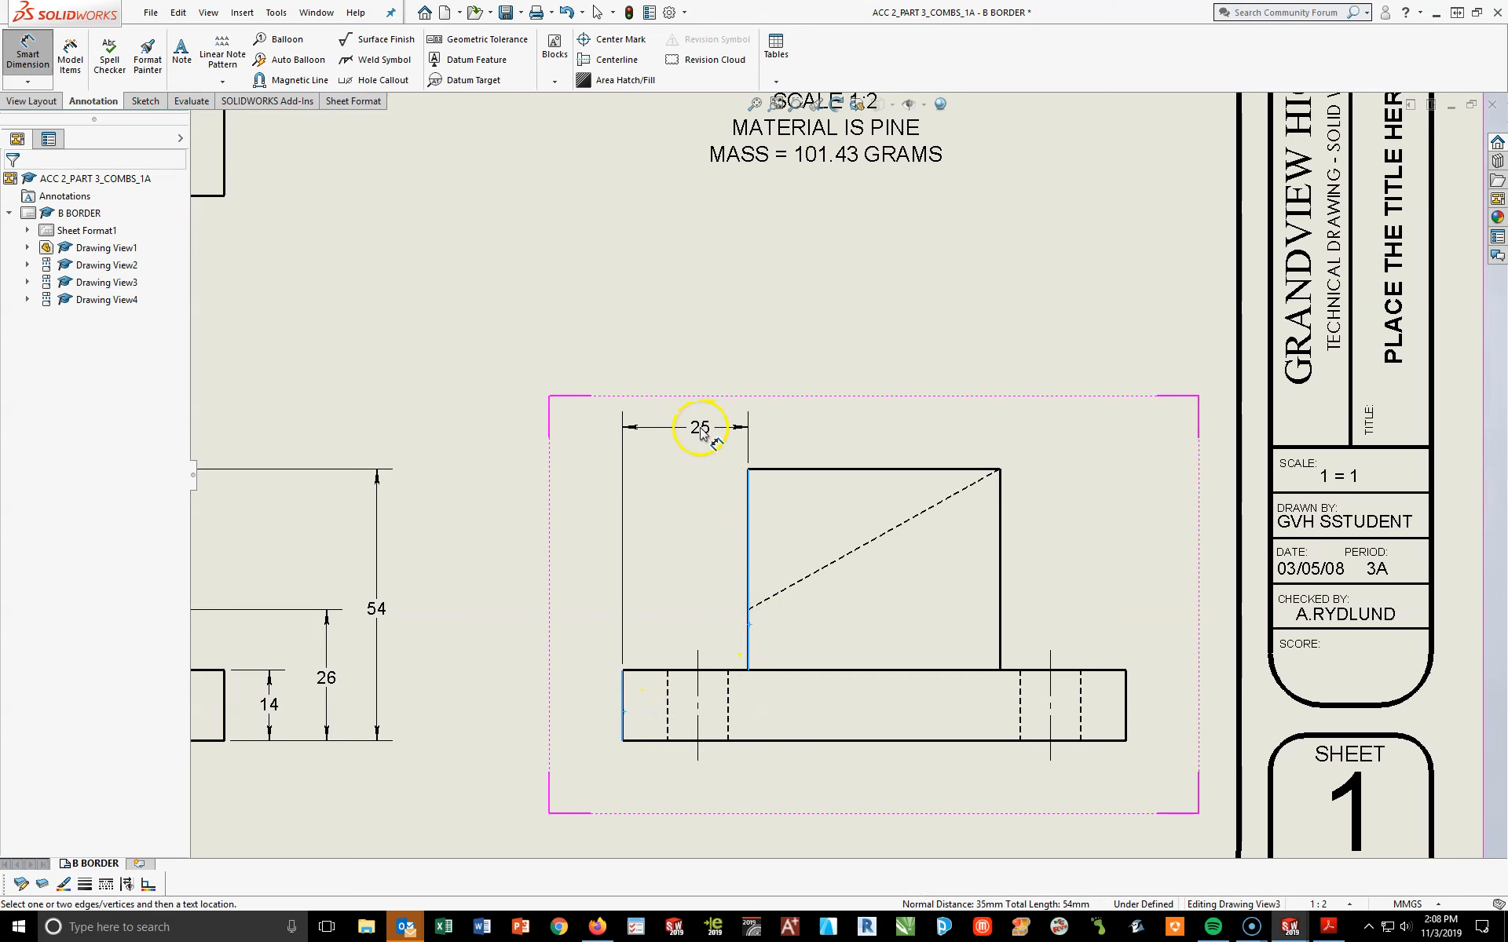
pyautogui.click(684, 430)
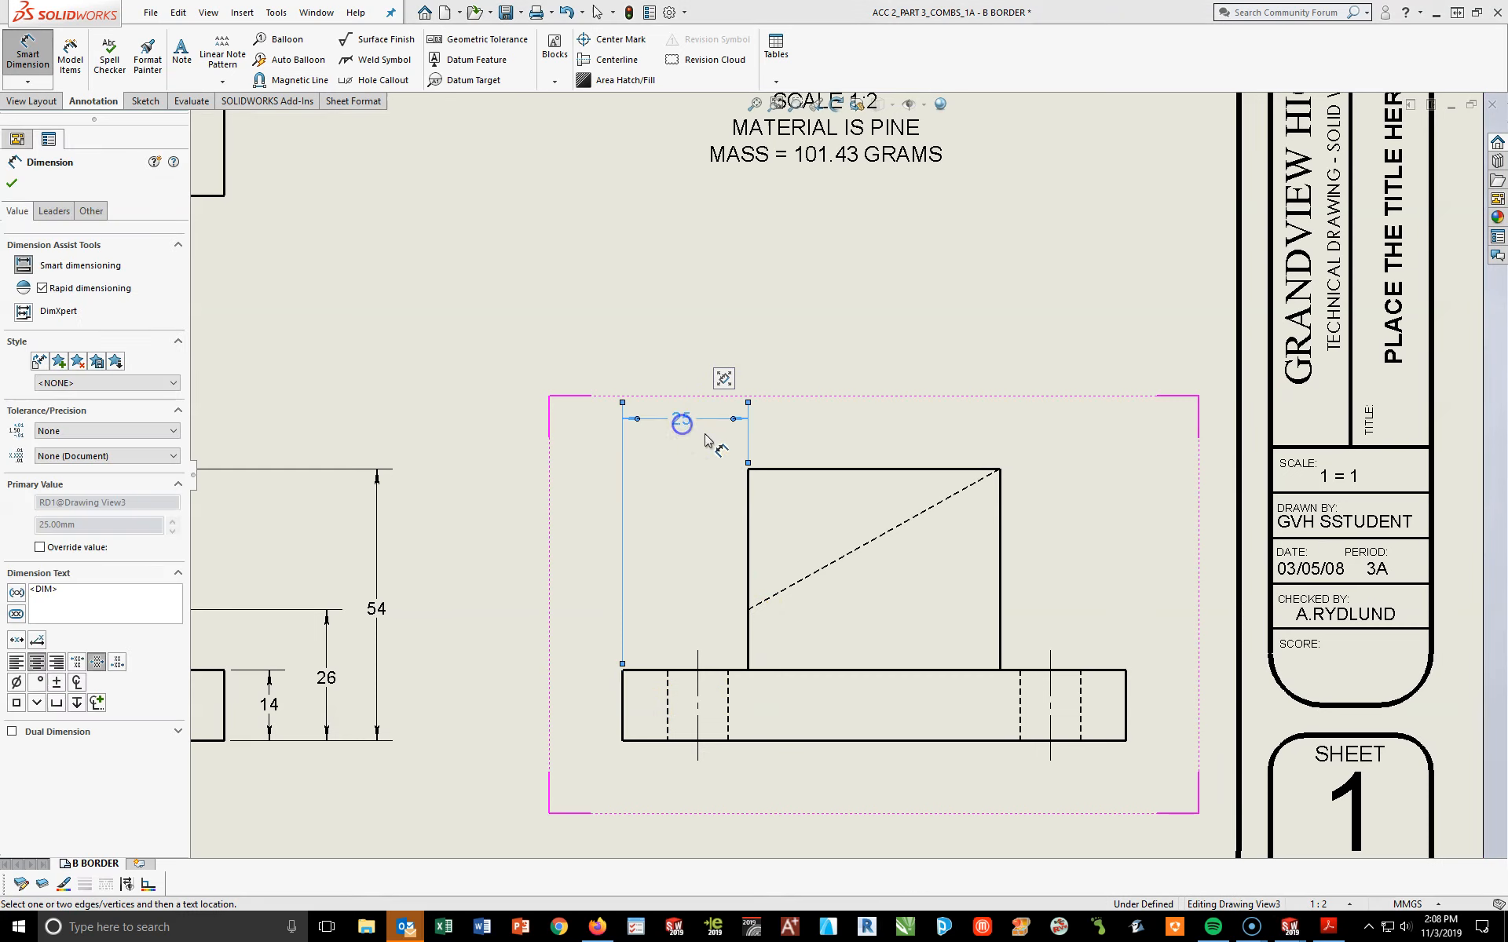
pyautogui.click(879, 470)
pyautogui.click(874, 419)
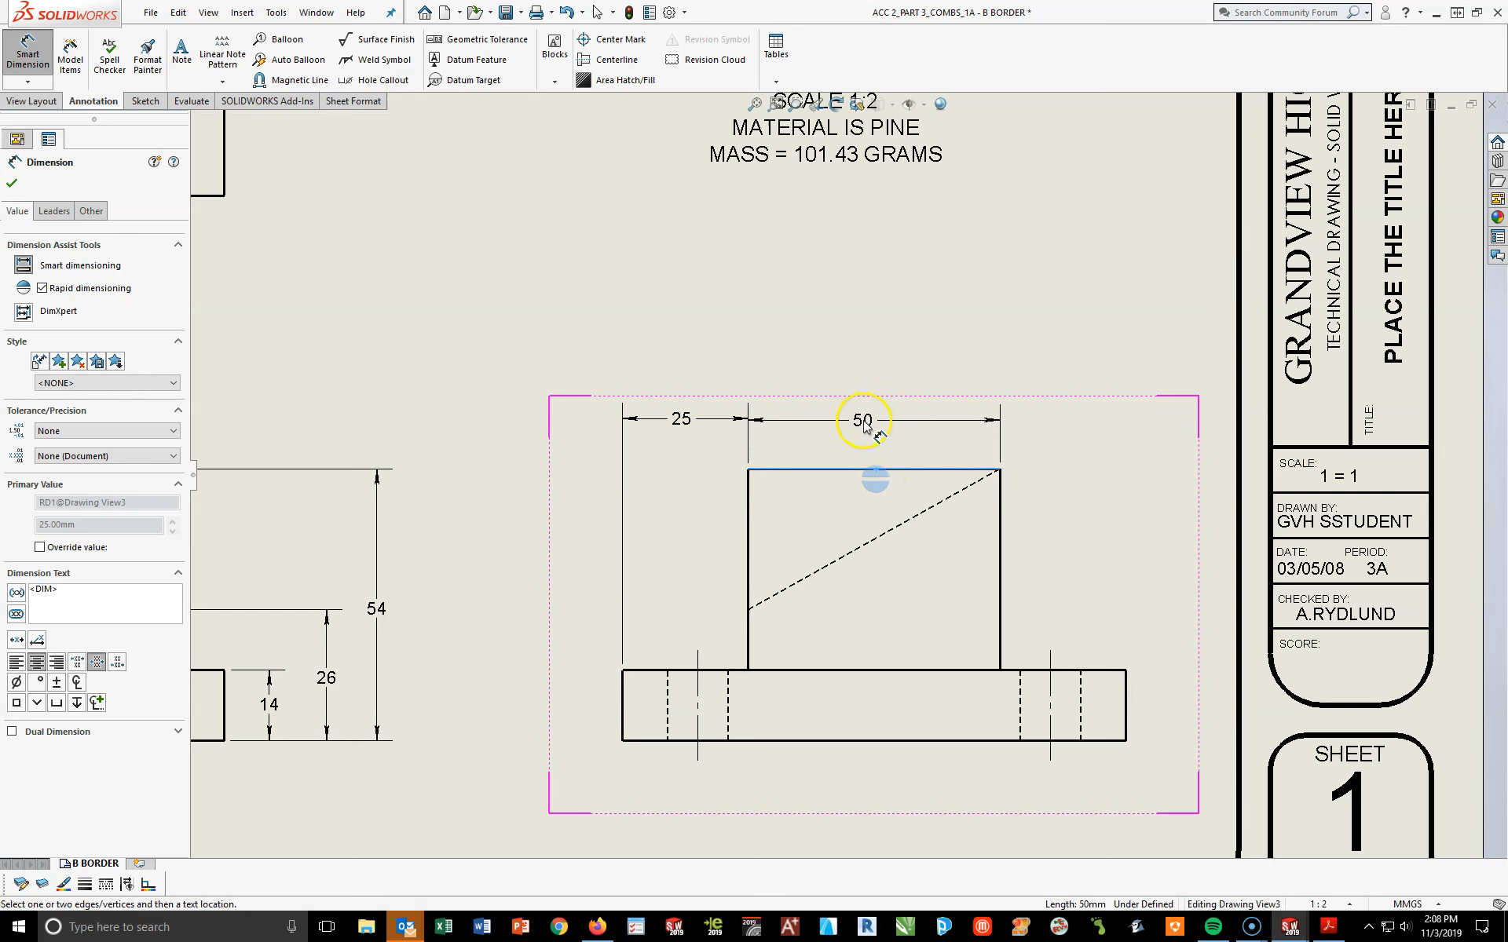
pyautogui.click(864, 425)
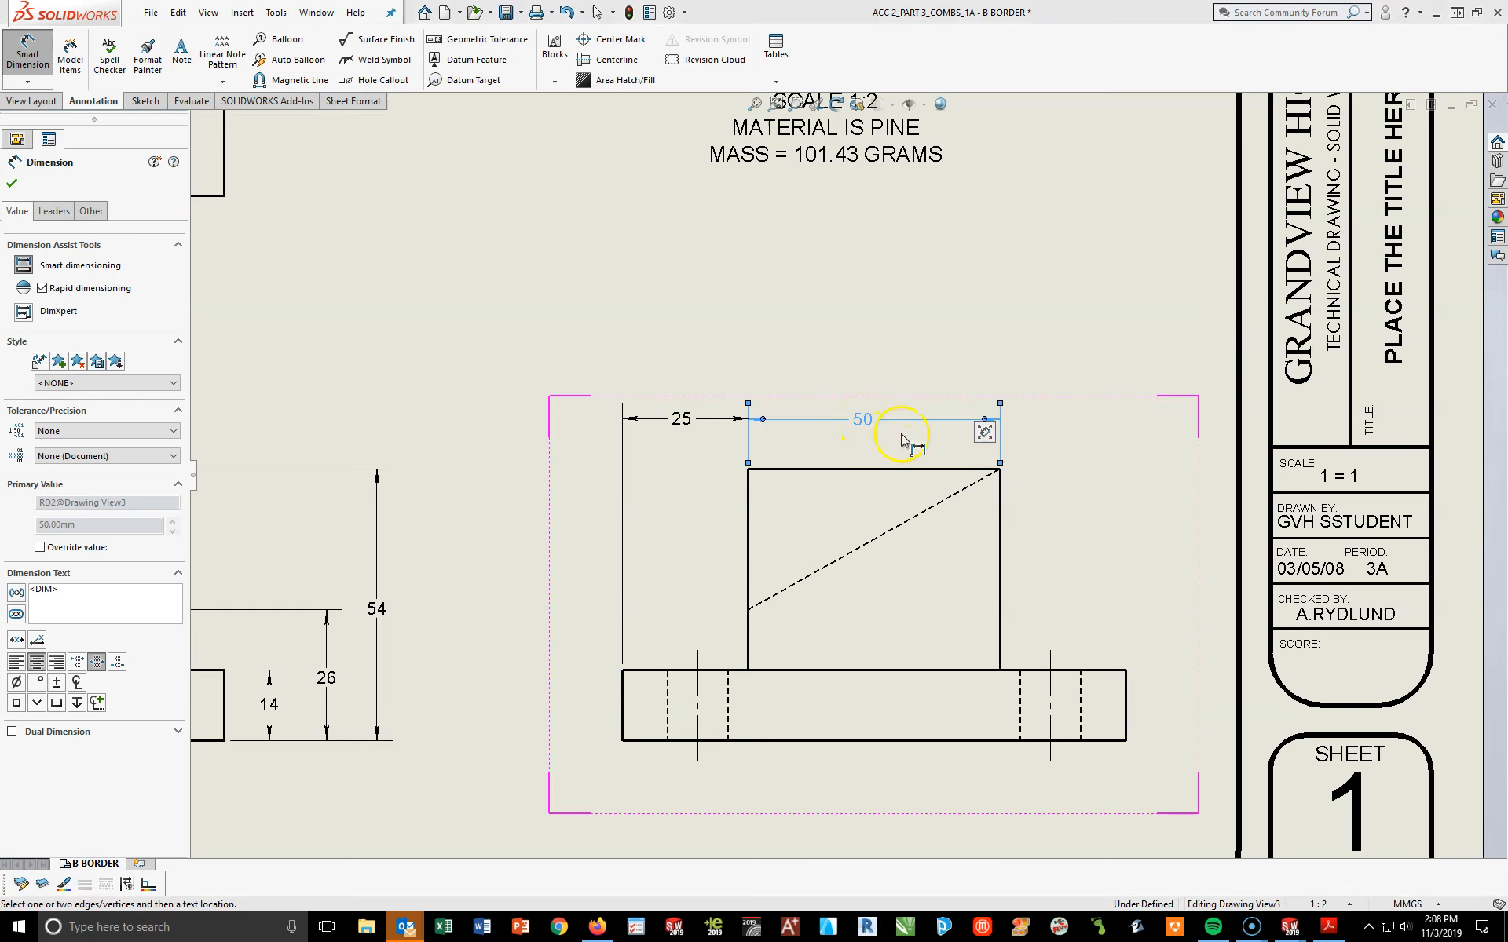
pyautogui.moveTo(854, 423)
pyautogui.mouseDown()
pyautogui.moveTo(887, 425)
pyautogui.moveTo(873, 424)
pyautogui.mouseUp()
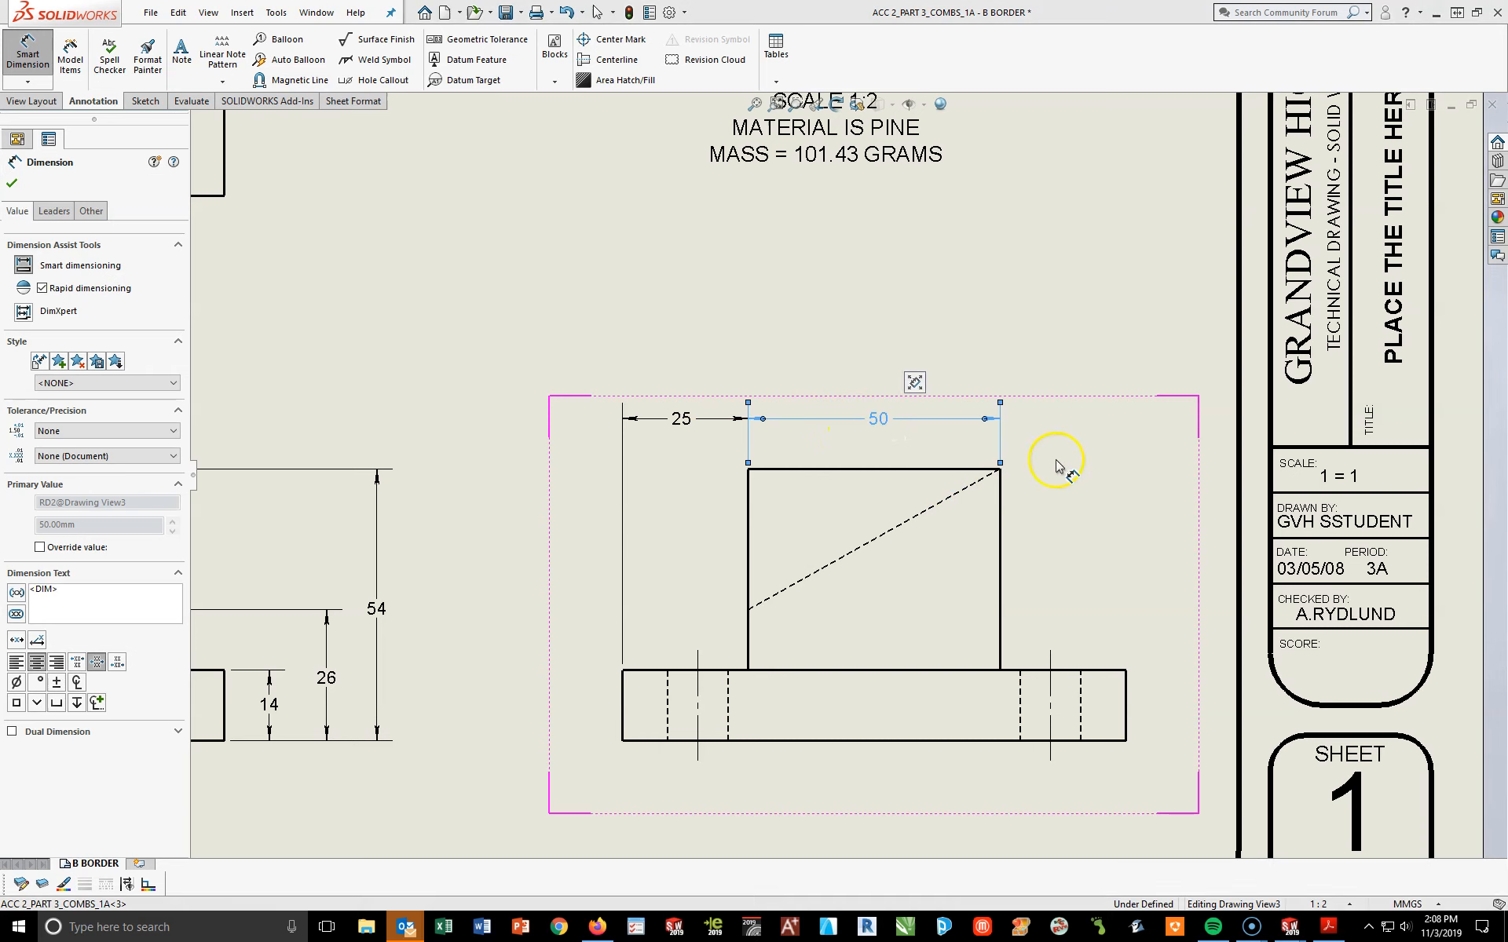
pyautogui.click(1057, 474)
# Check the top view's dimensions in the Acrobat Reader reference drawing and return to the SolidWorks drawing
pyautogui.scroll(2, 691, 669)
pyautogui.moveTo(683, 636); pyautogui.dragTo(1001, 656, button='middle')
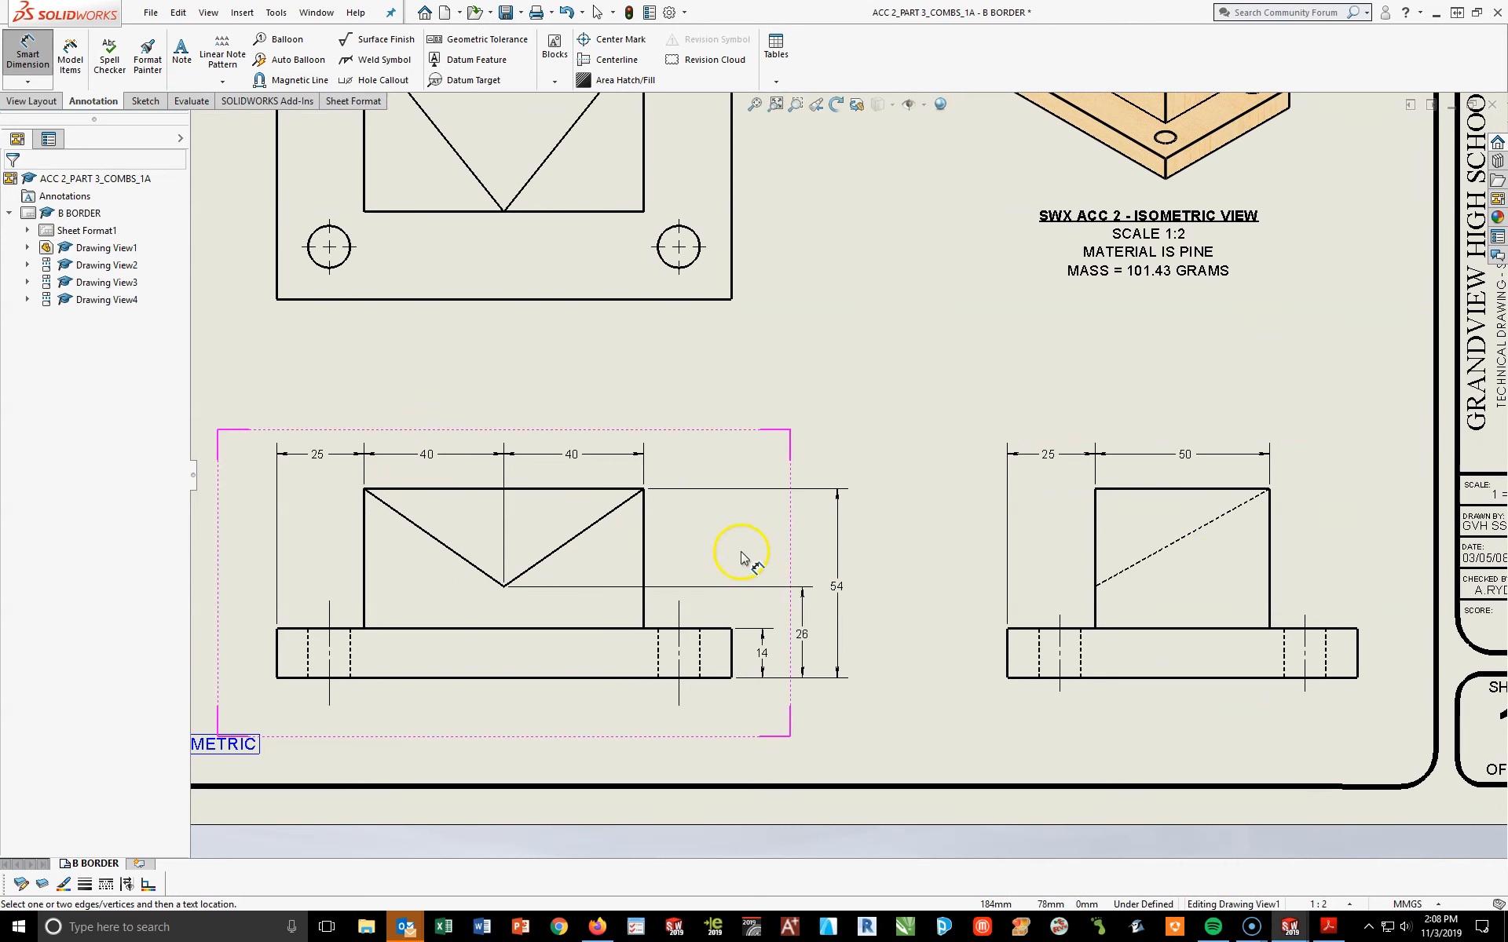
pyautogui.click(1328, 927)
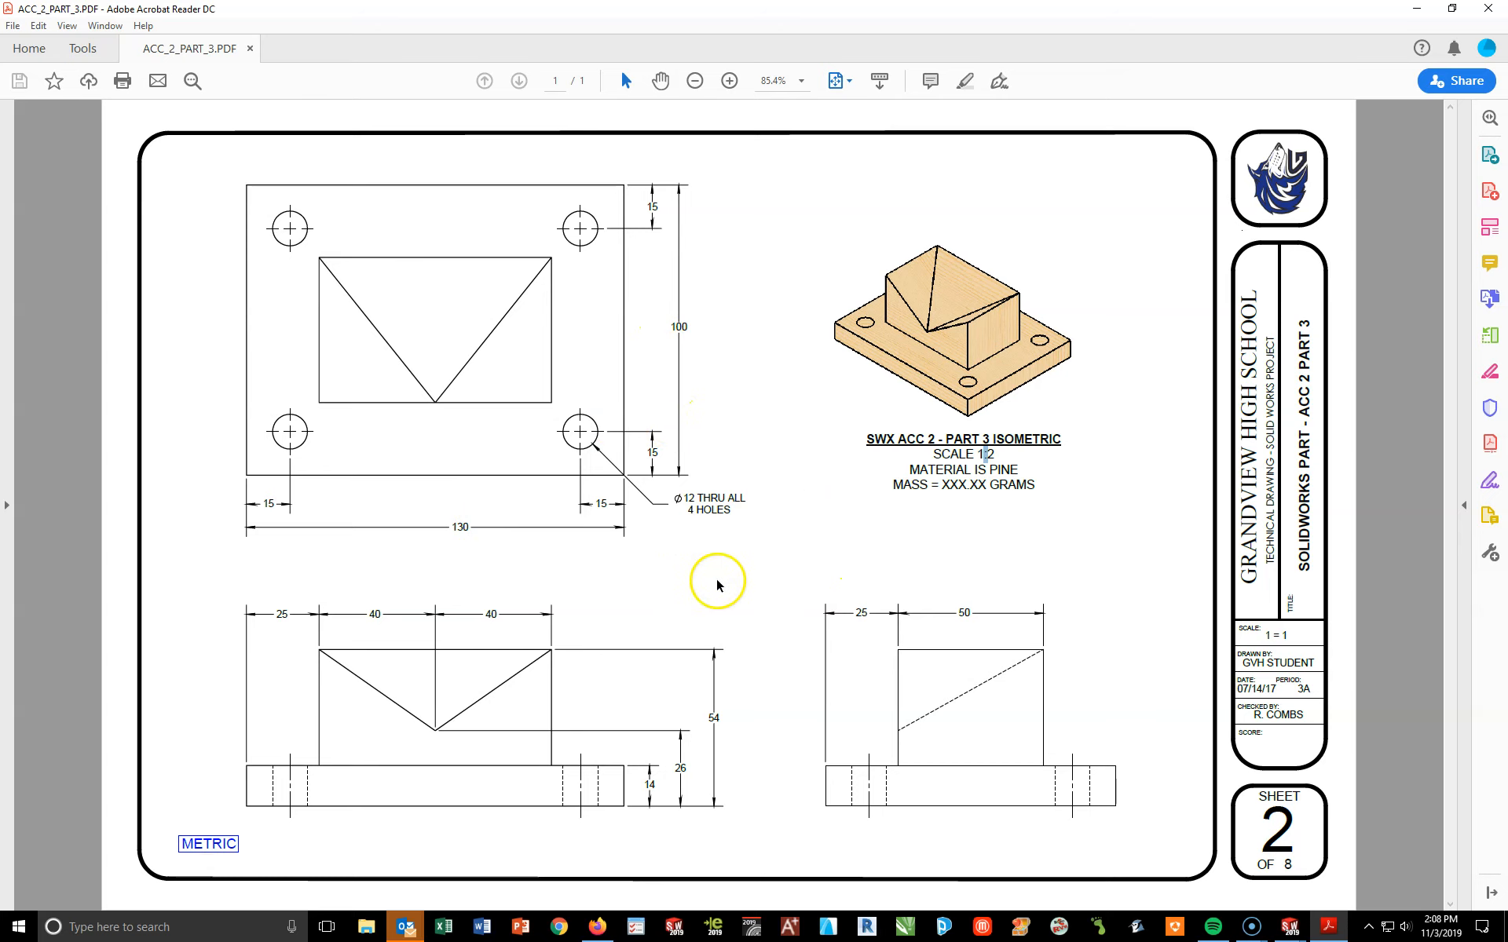
pyautogui.click(1291, 926)
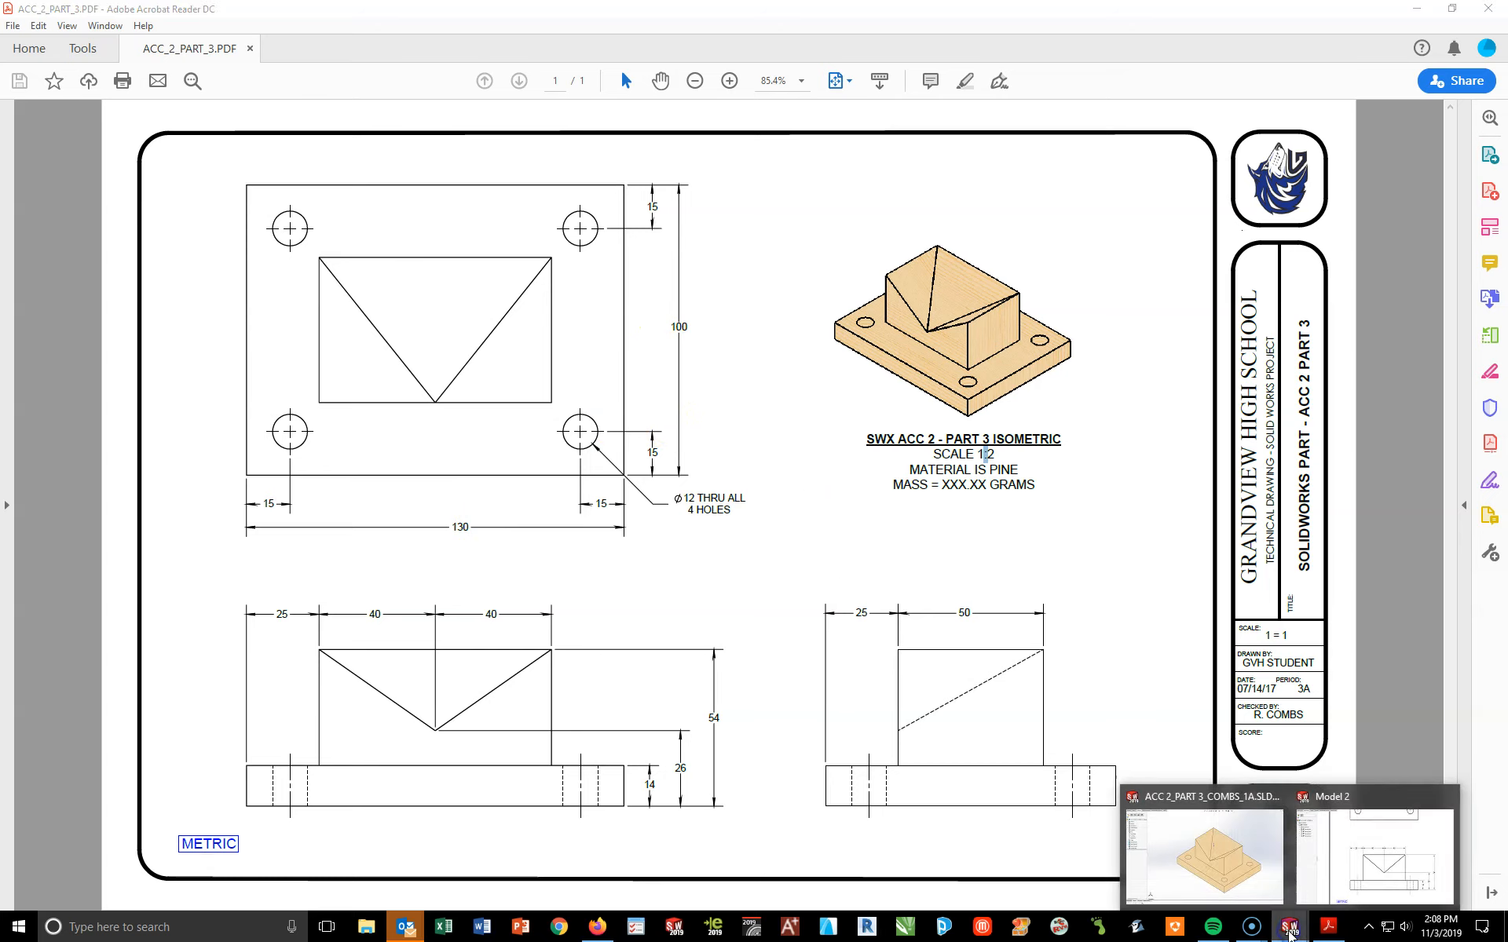
pyautogui.click(1352, 895)
# Dimension the top view's lower-right hole center vertically from the base's bottom edge, to the right of the view with arrows inside
pyautogui.scroll(-4, 697, 317)
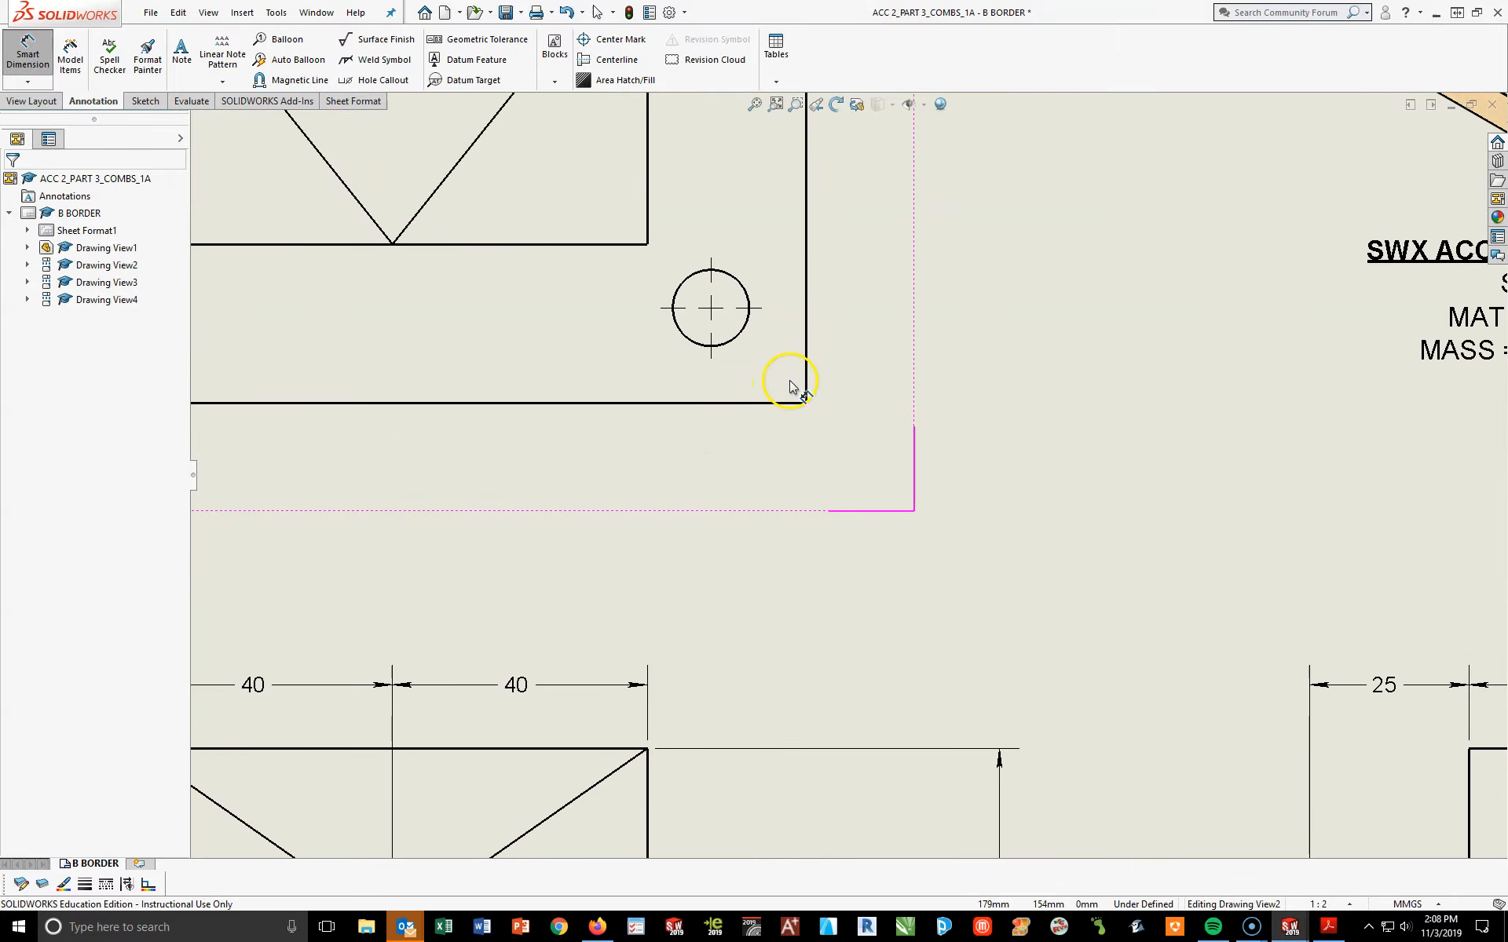
pyautogui.click(743, 337)
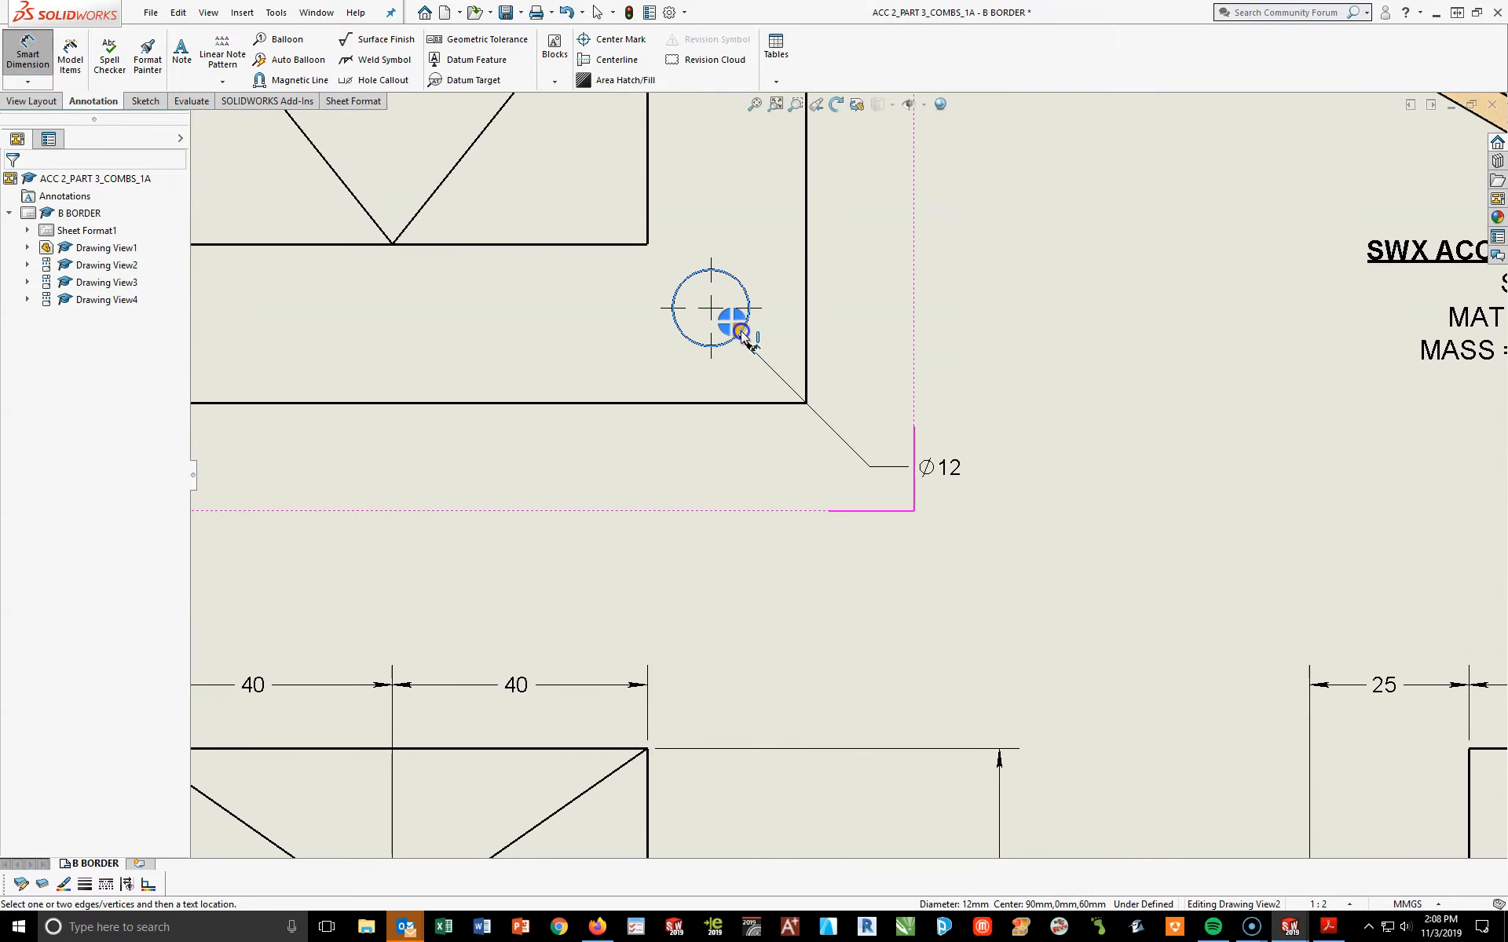
pyautogui.click(724, 403)
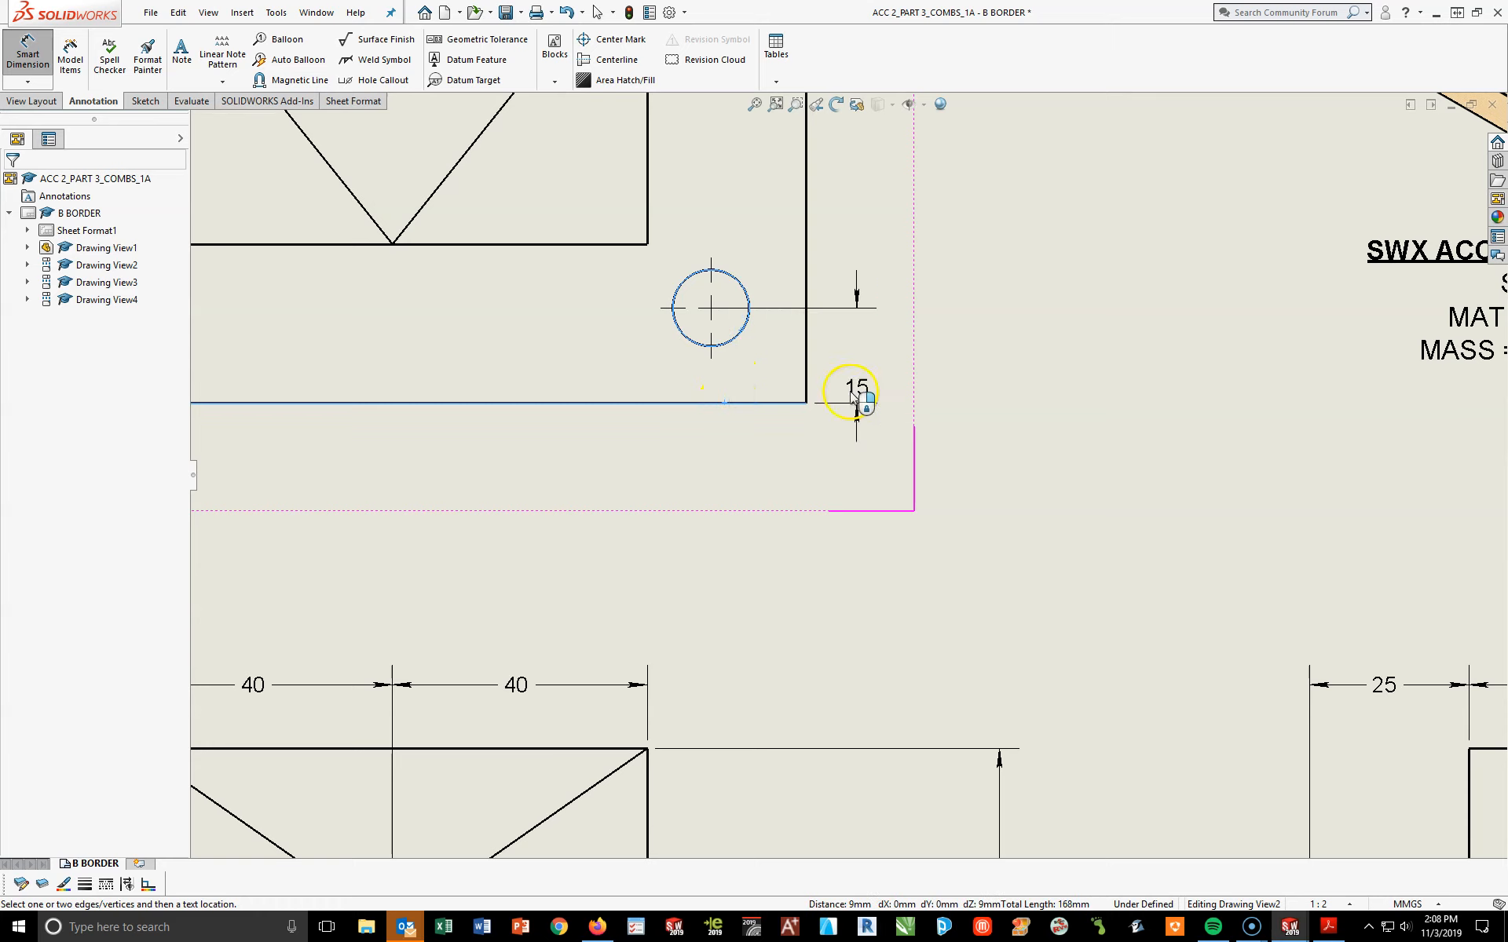
pyautogui.click(888, 355)
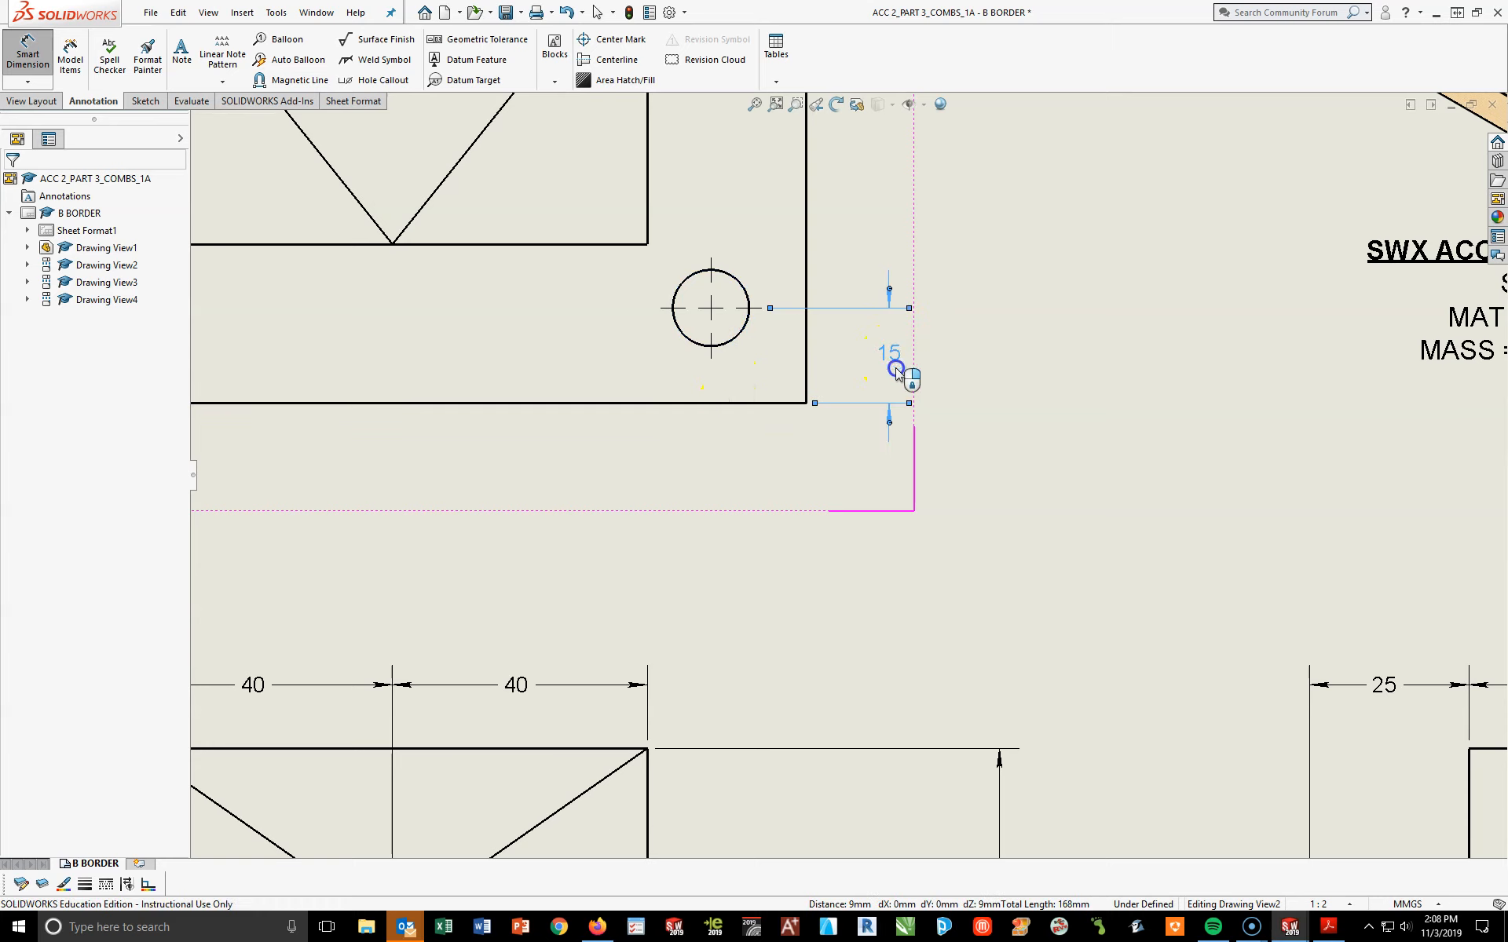
pyautogui.click(889, 424)
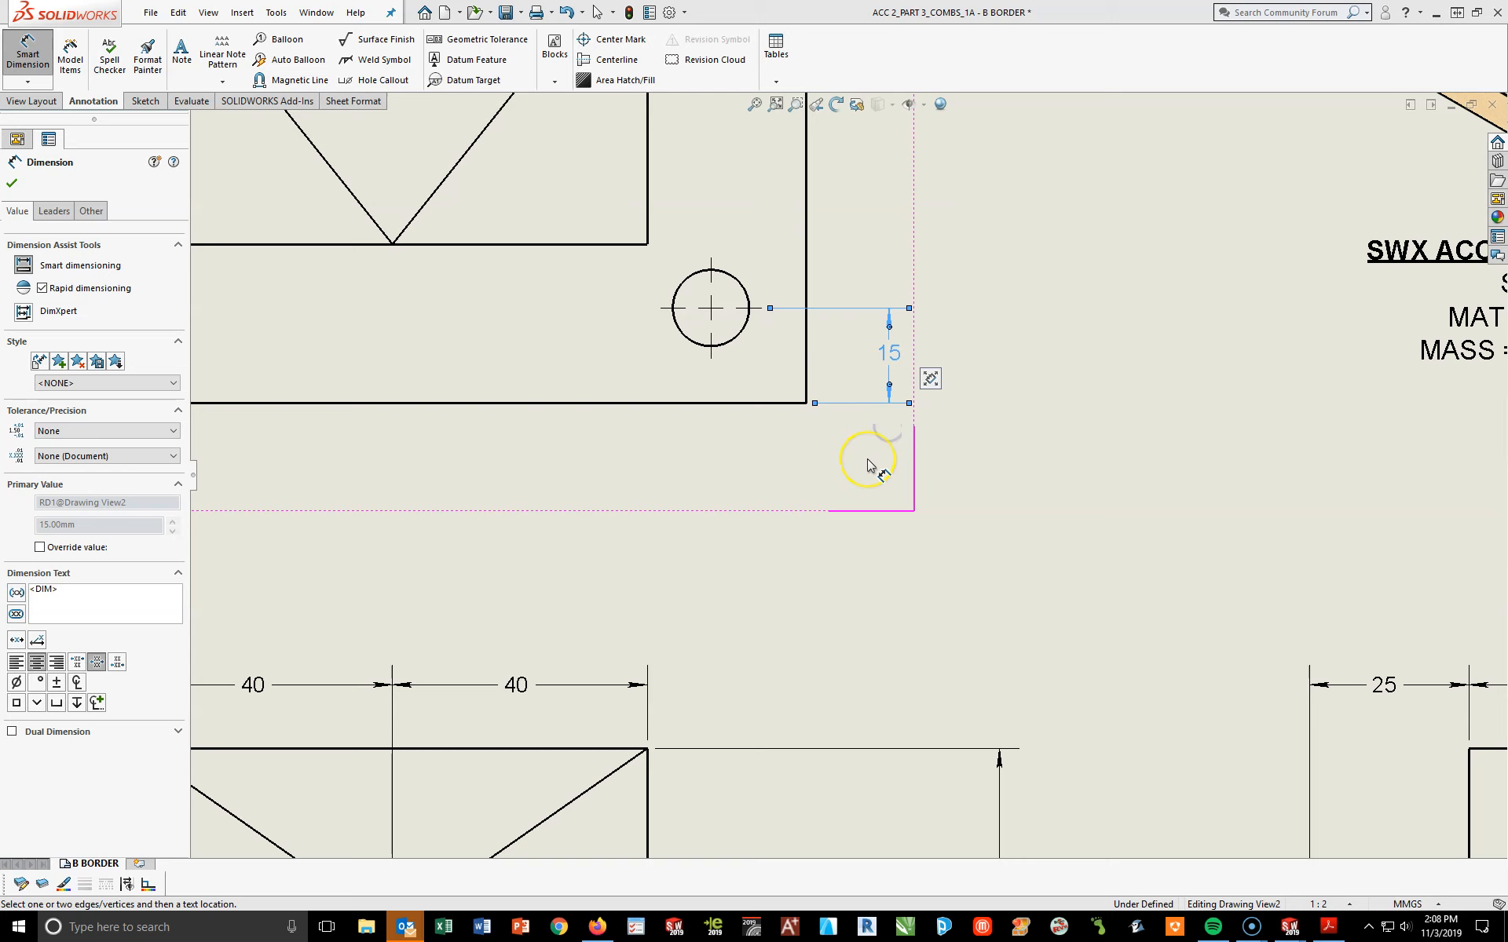
pyautogui.click(868, 464)
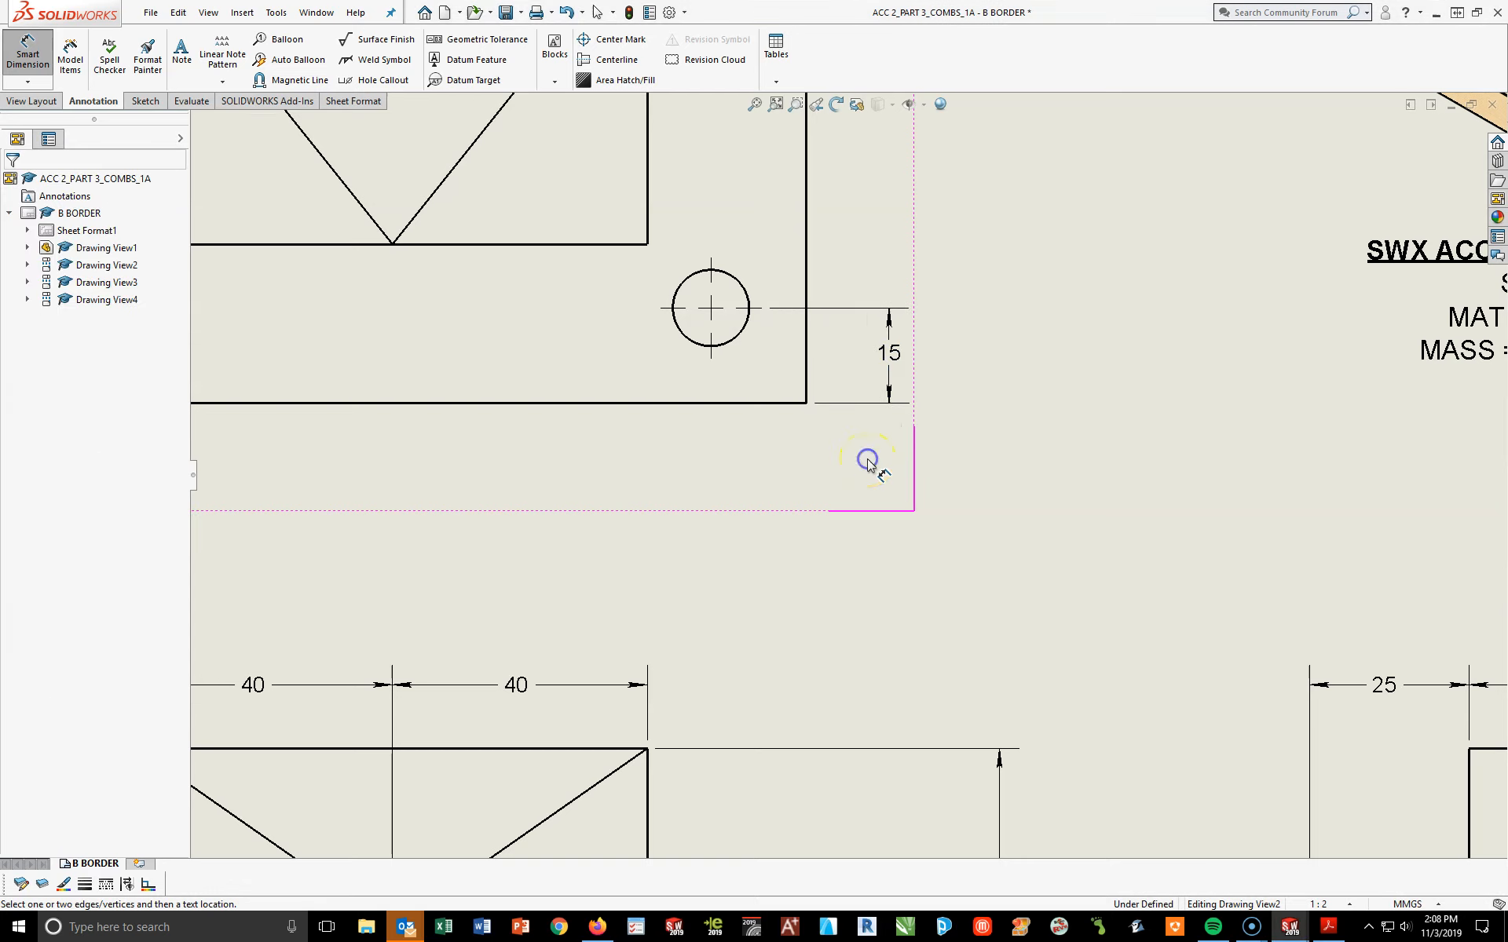
# Dimension the lower-right hole center horizontally from the base's right edge, below the top view with arrows inside
pyautogui.click(745, 329)
pyautogui.click(806, 363)
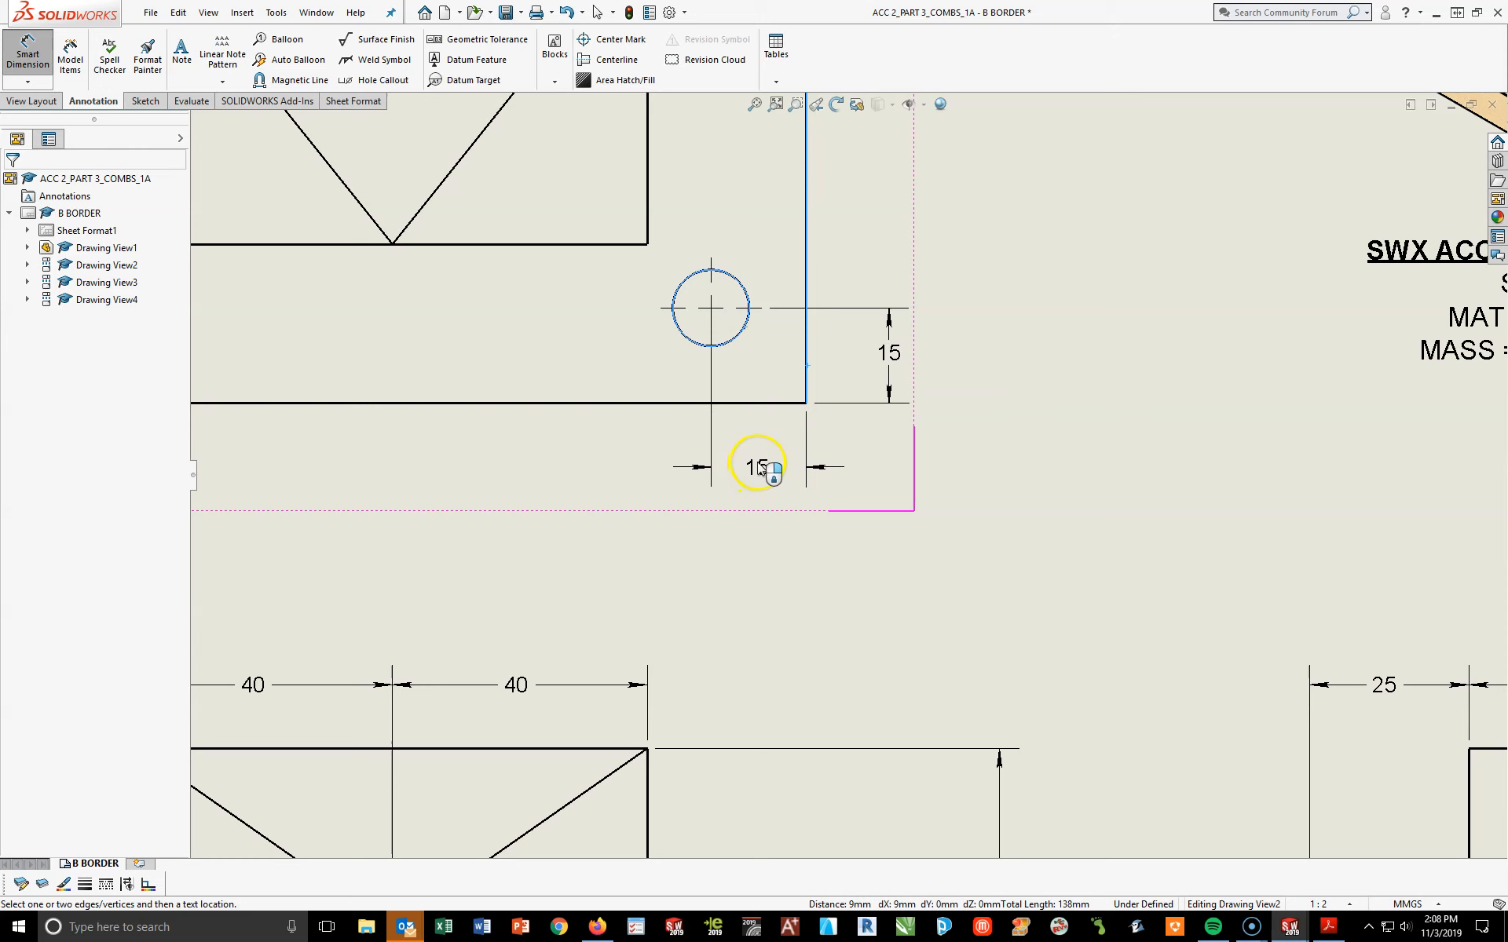
pyautogui.click(759, 470)
pyautogui.click(826, 469)
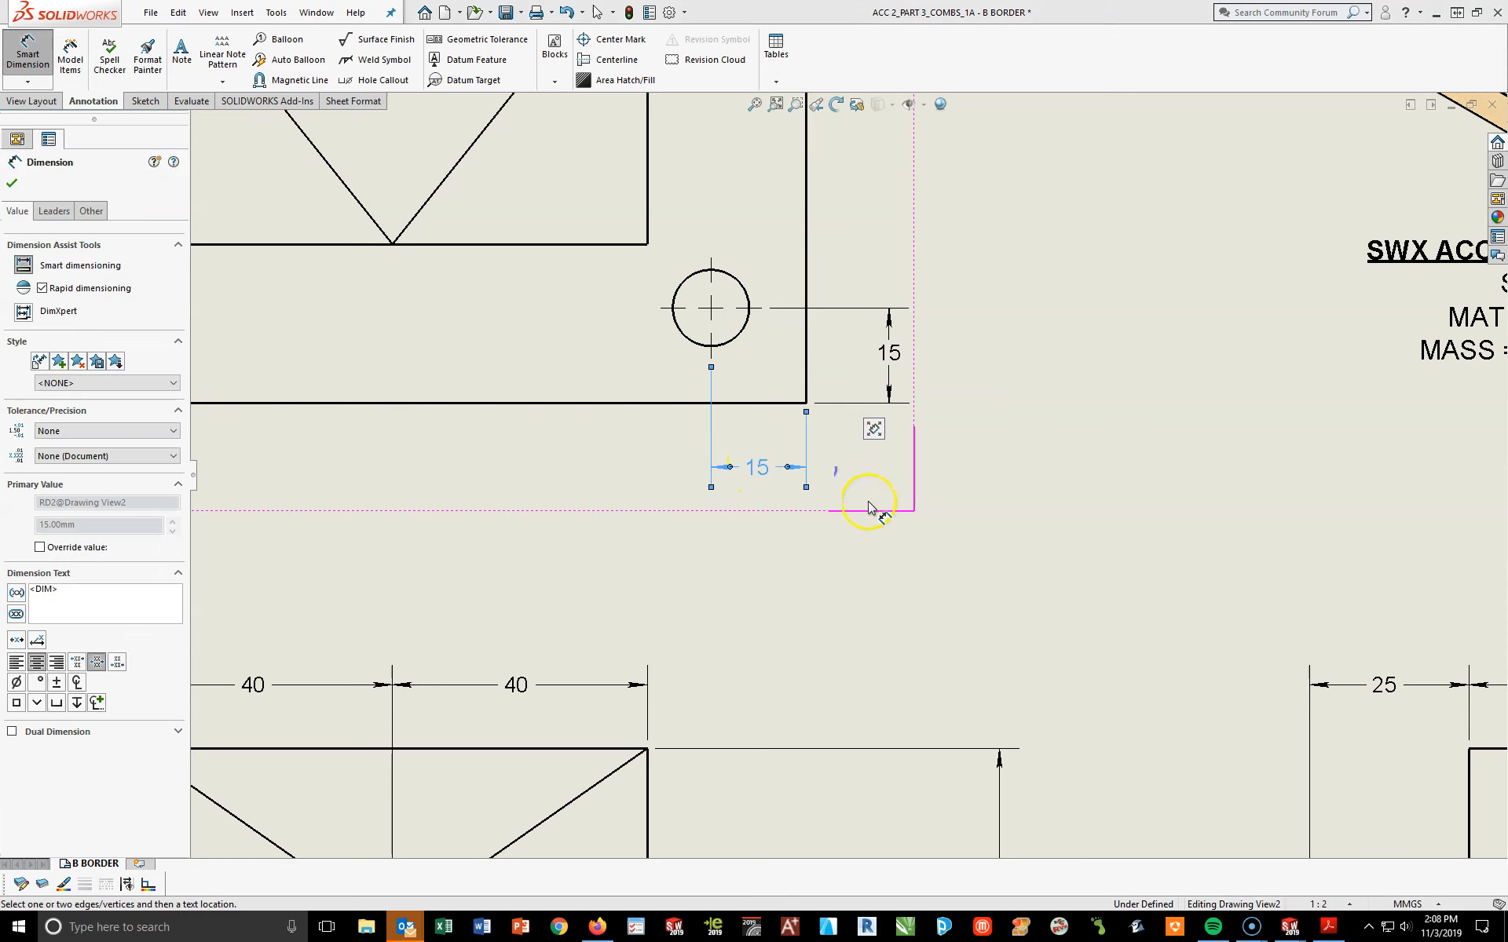
pyautogui.click(902, 531)
# Dimension the upper-right hole center vertically from the base's top edge, arrows inside and in line with the lower hole's vertical dimension
pyautogui.scroll(3, 844, 432)
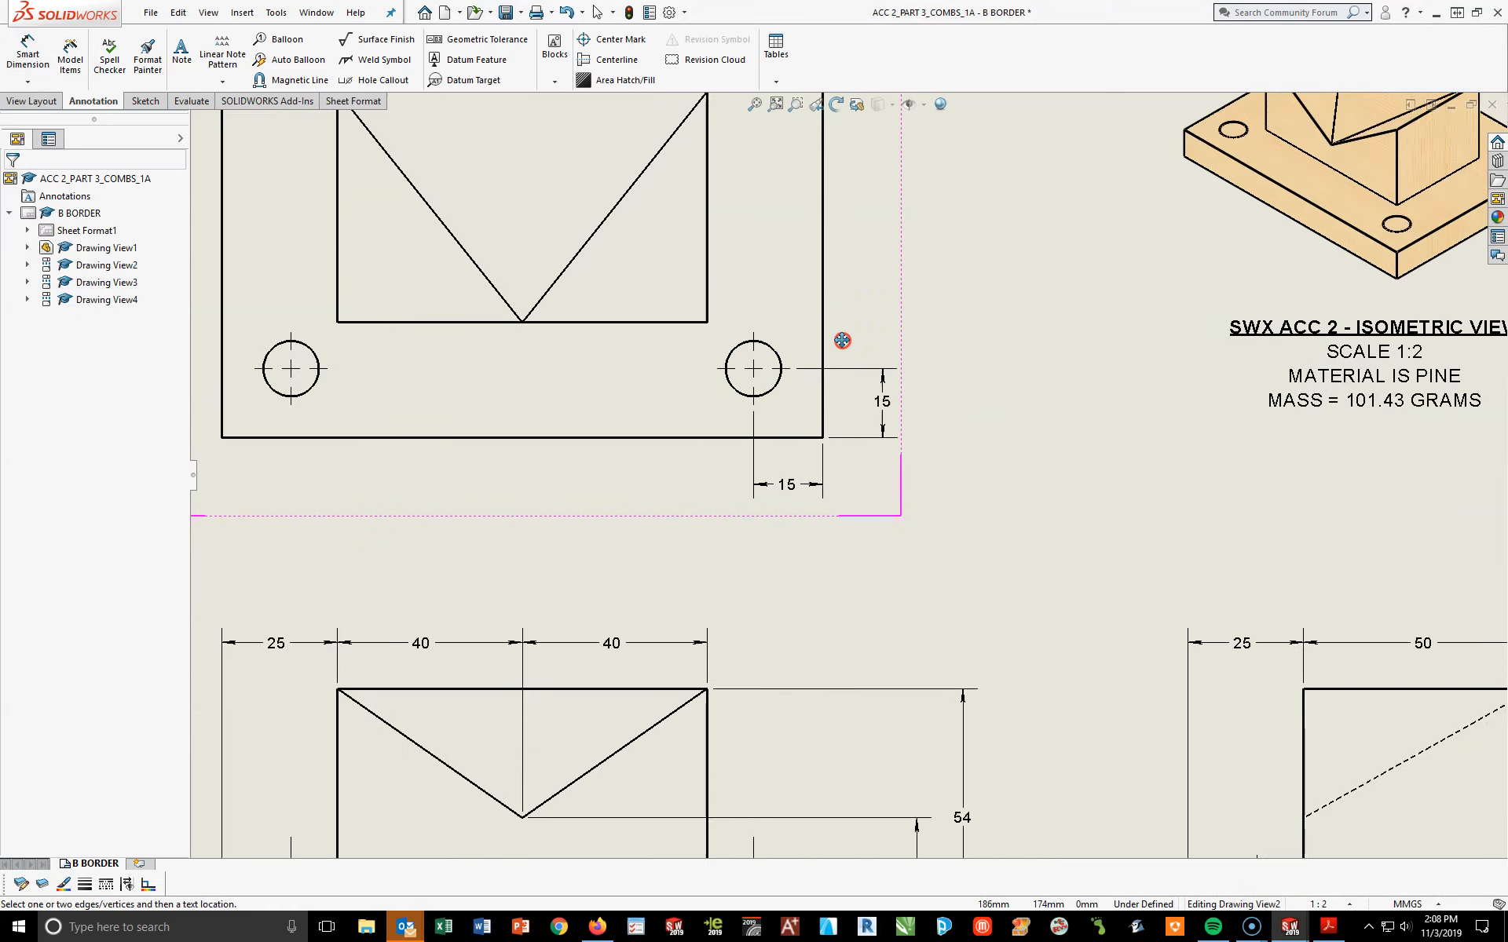
pyautogui.click(795, 232)
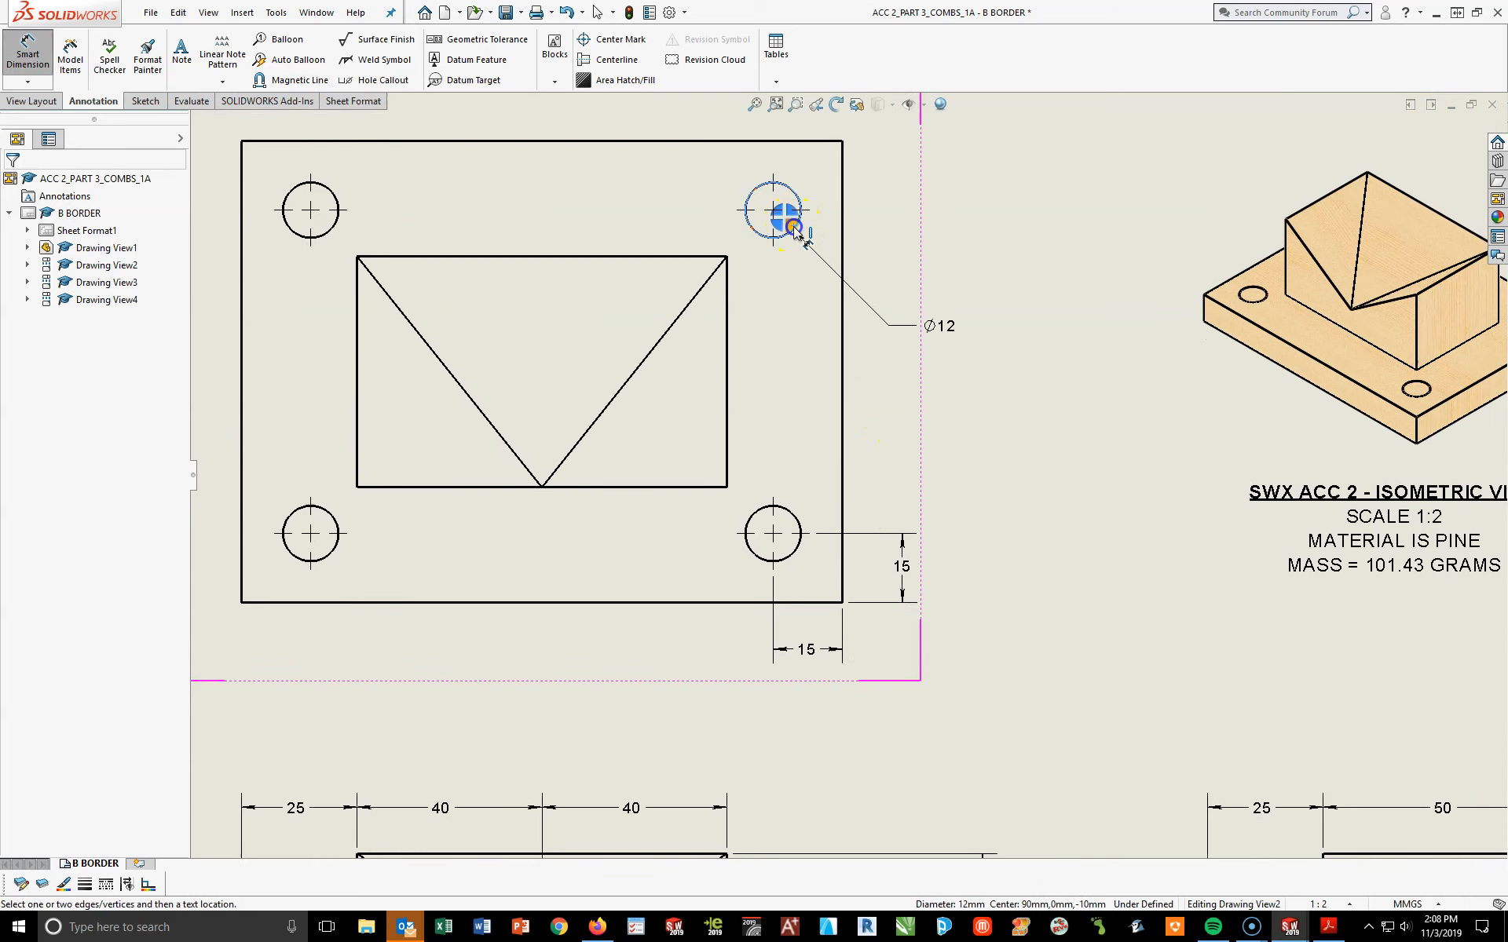
pyautogui.click(812, 143)
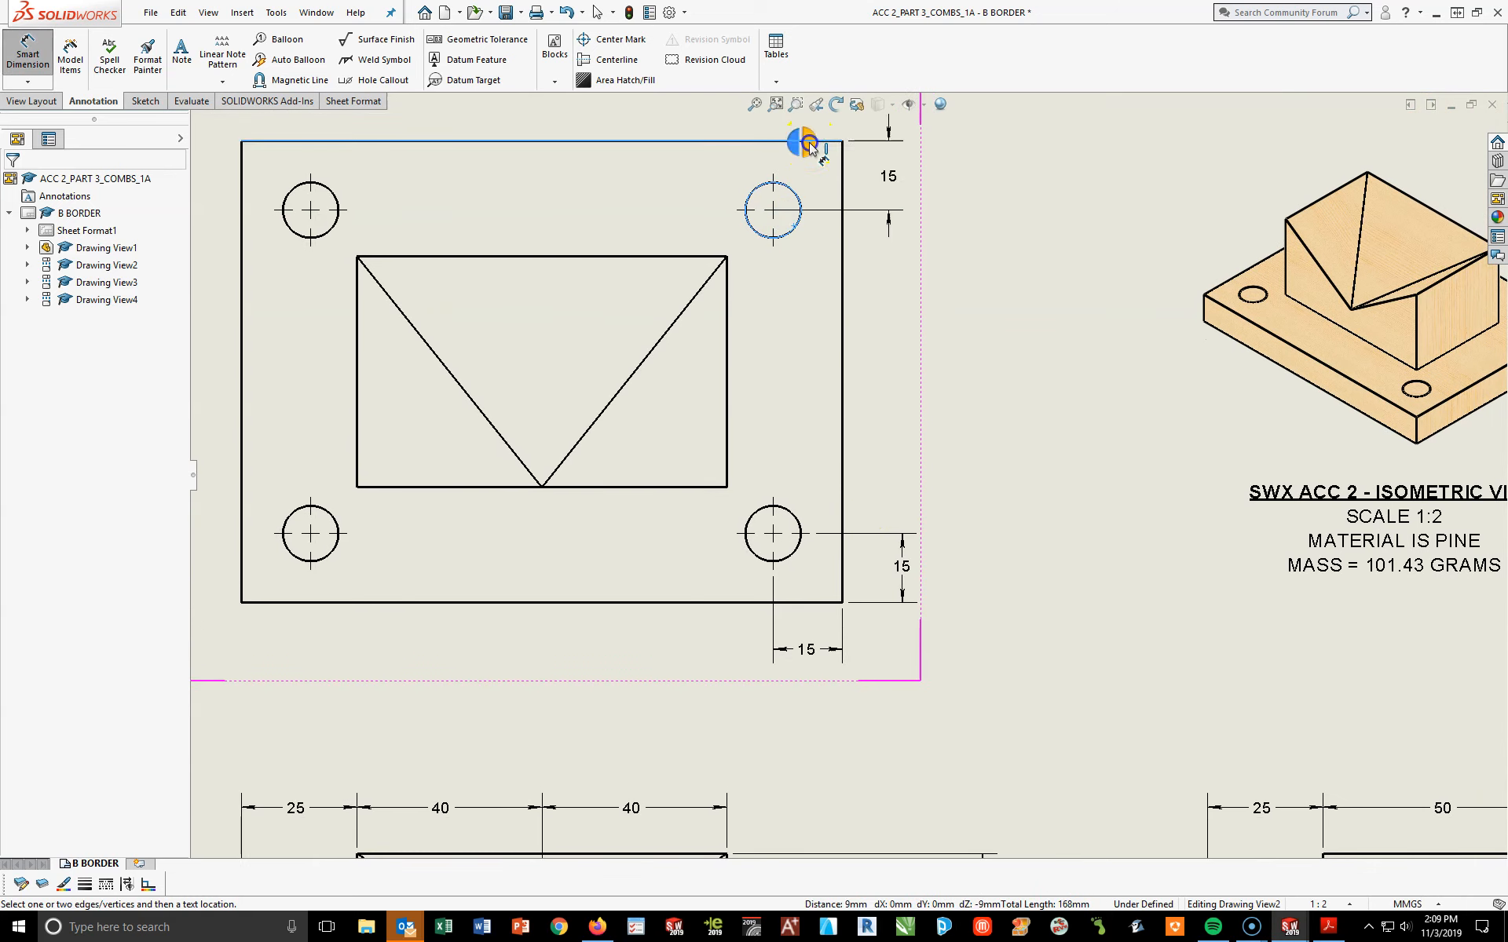
pyautogui.click(899, 175)
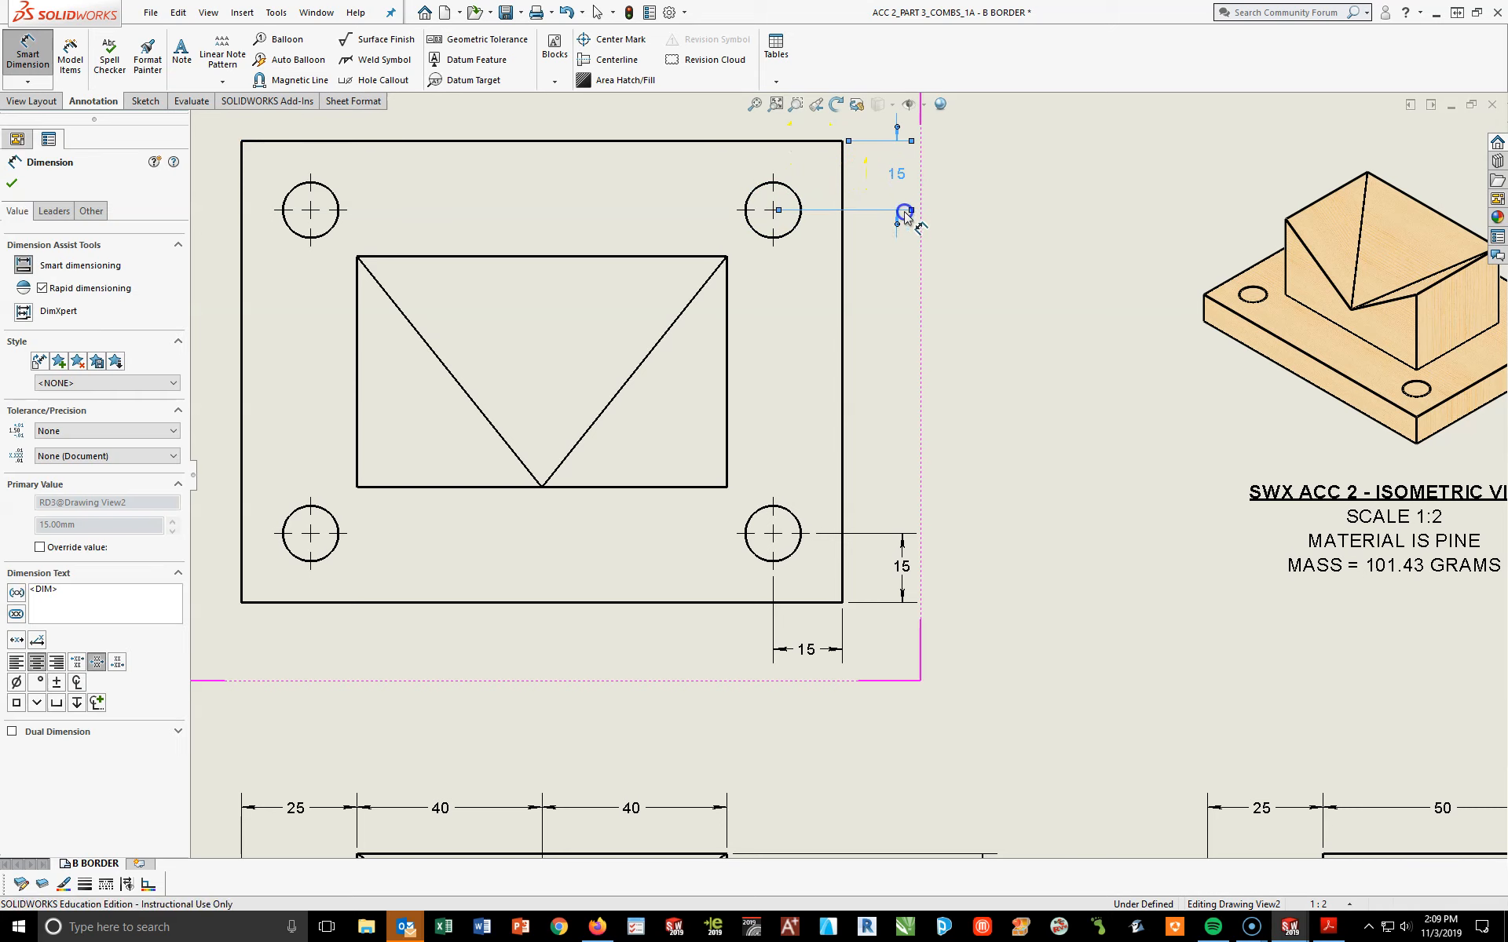
pyautogui.click(901, 194)
pyautogui.moveTo(898, 174)
pyautogui.mouseDown()
pyautogui.moveTo(895, 187)
pyautogui.moveTo(900, 174)
pyautogui.mouseUp()
pyautogui.click(977, 331)
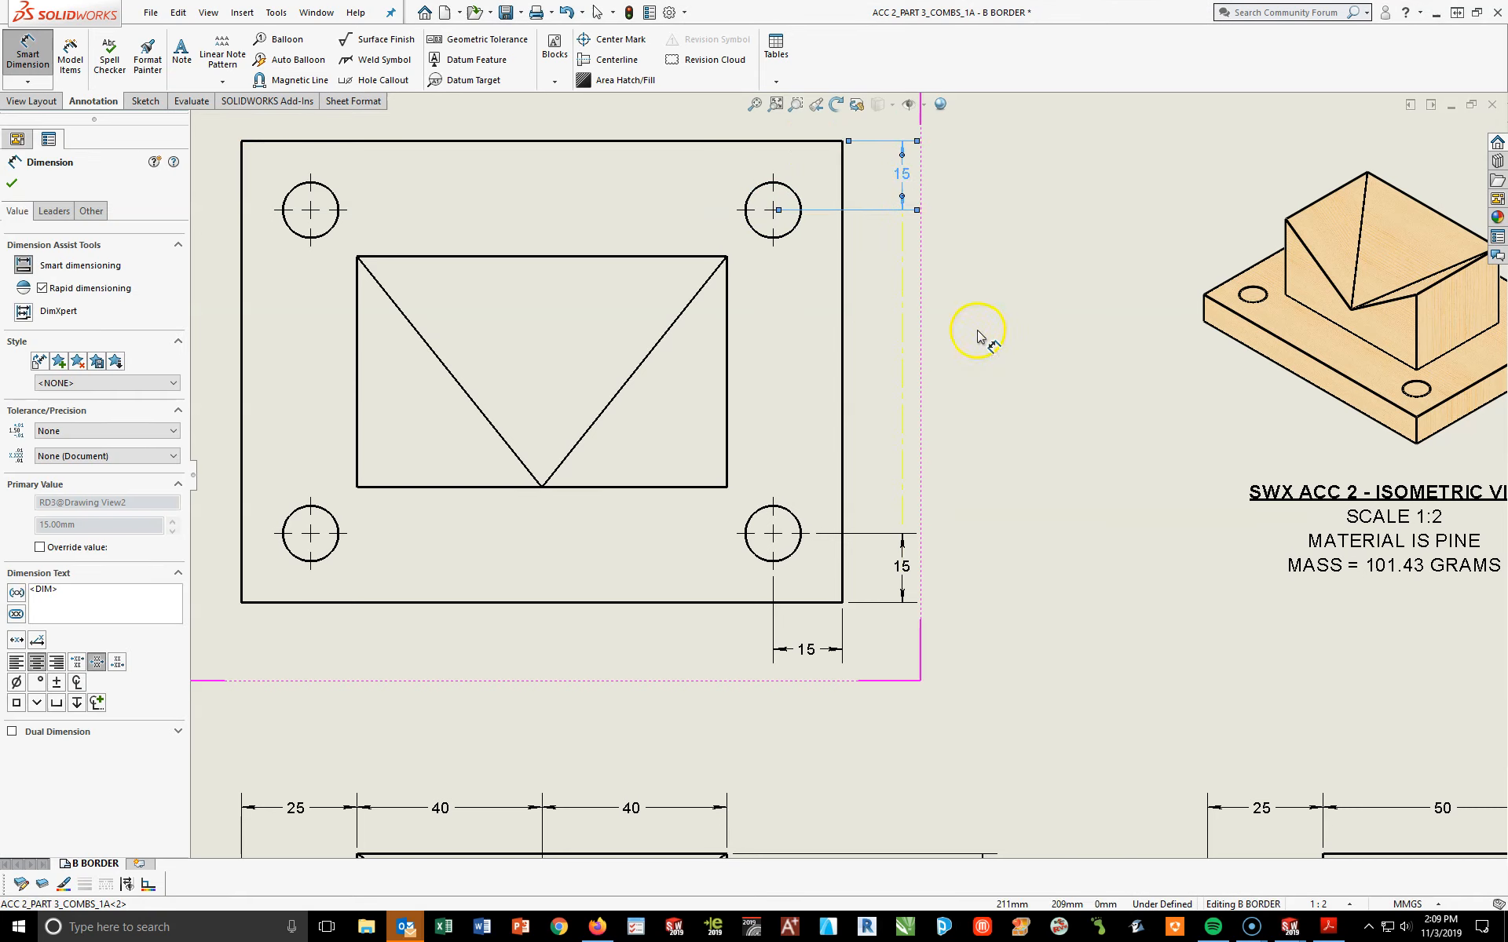
# Dimension the top view's overall height to the right of the view, outside the two hole dimensions
pyautogui.click(847, 370)
pyautogui.click(846, 376)
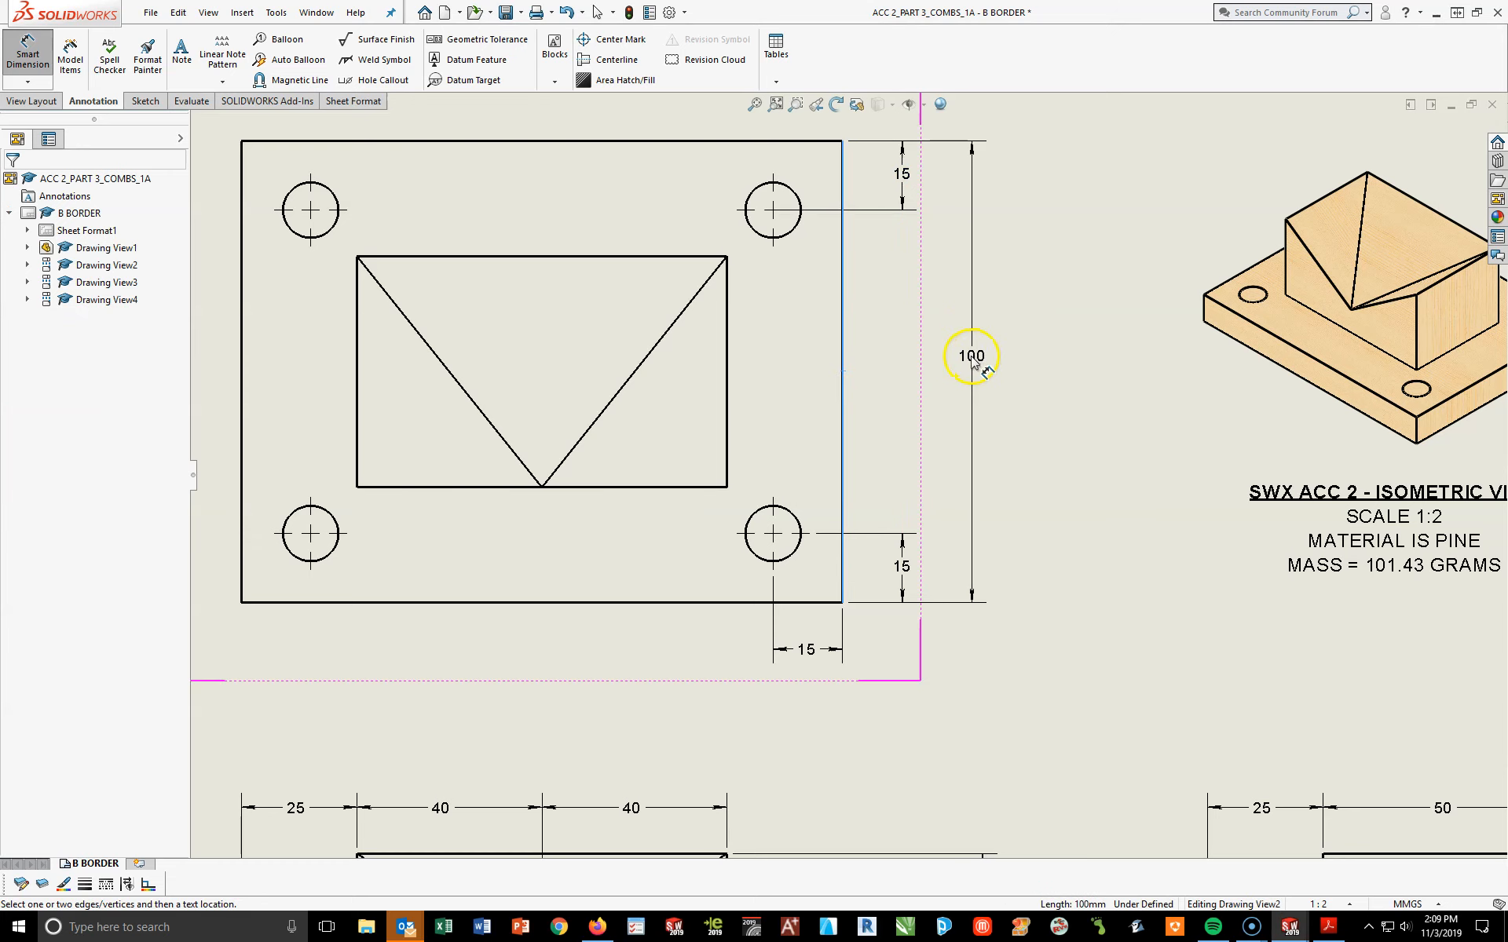
pyautogui.click(961, 401)
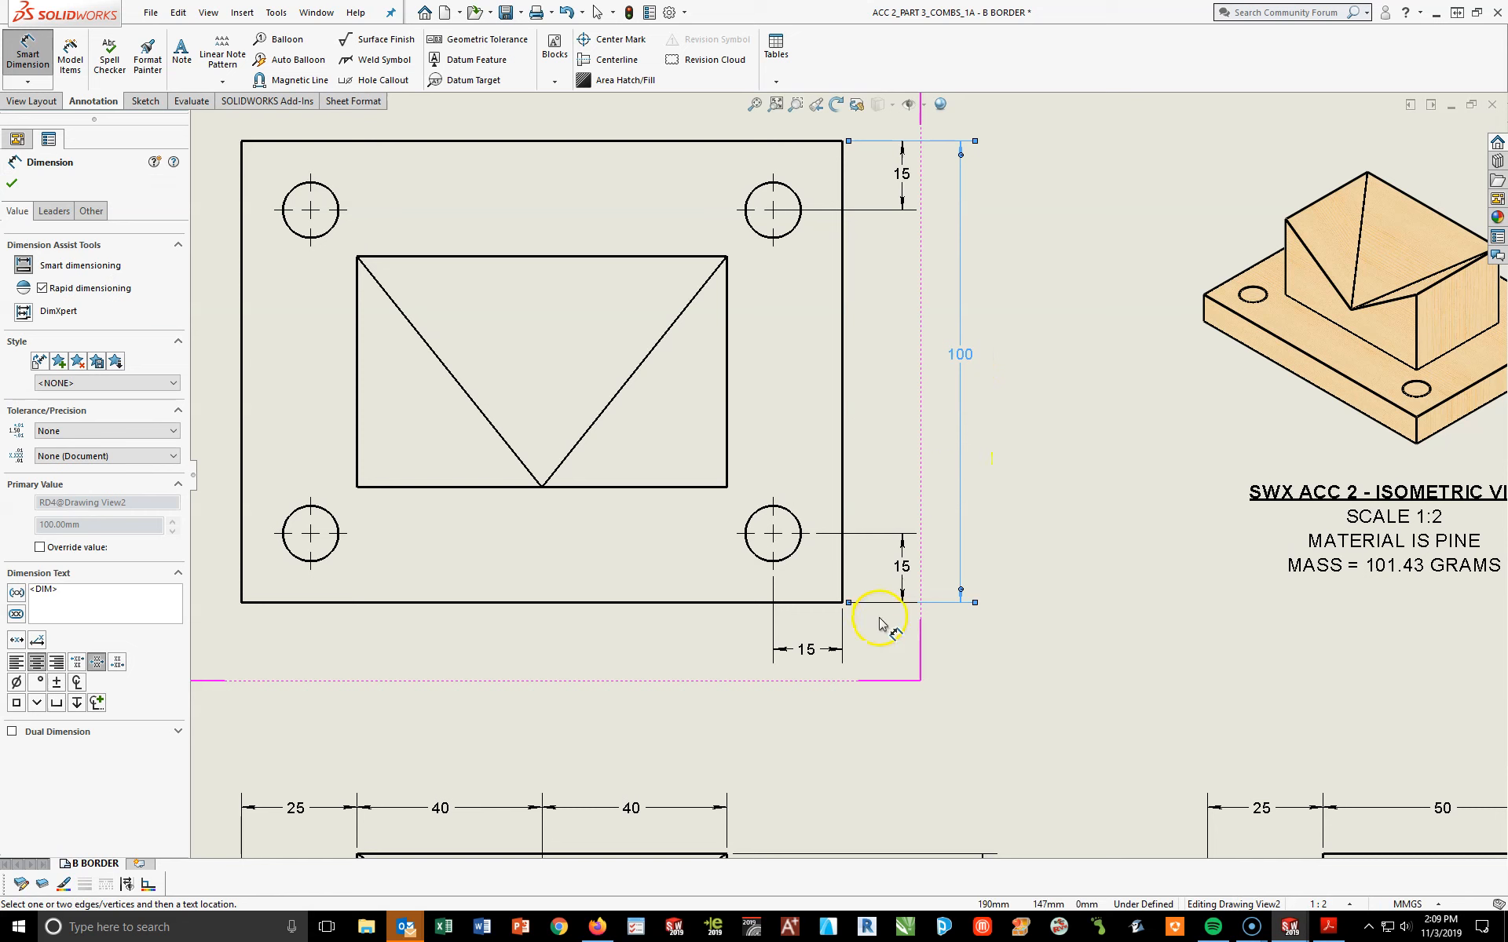
# Dimension the lower-left hole center horizontally from the base's left edge, arrows inside and in line with the lower-right hole's horizontal dimension
pyautogui.click(291, 558)
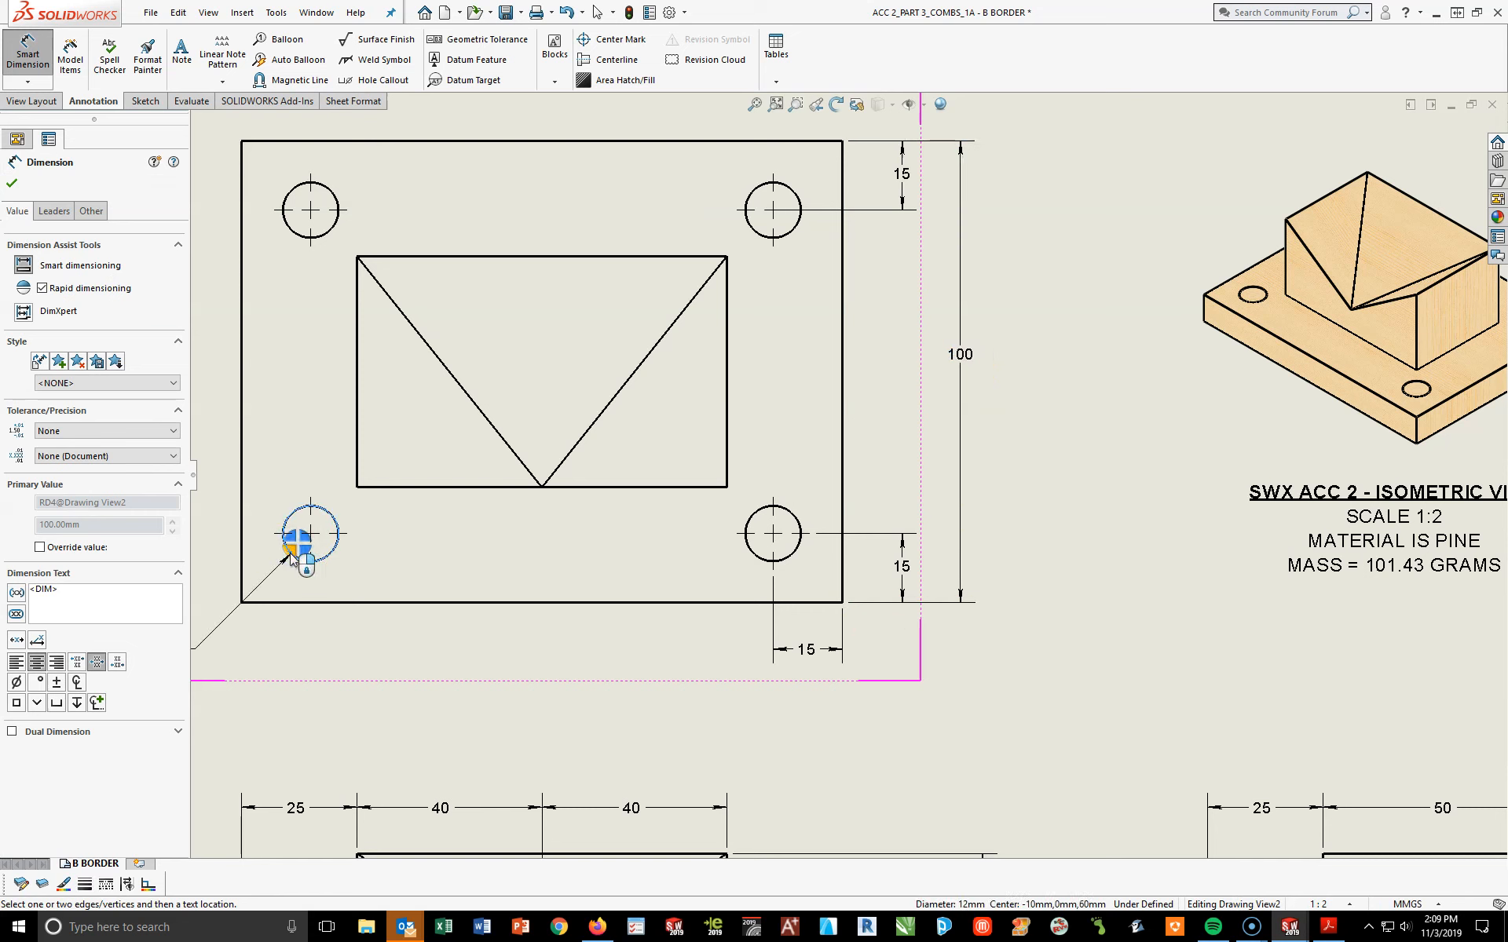
pyautogui.click(242, 553)
pyautogui.click(287, 659)
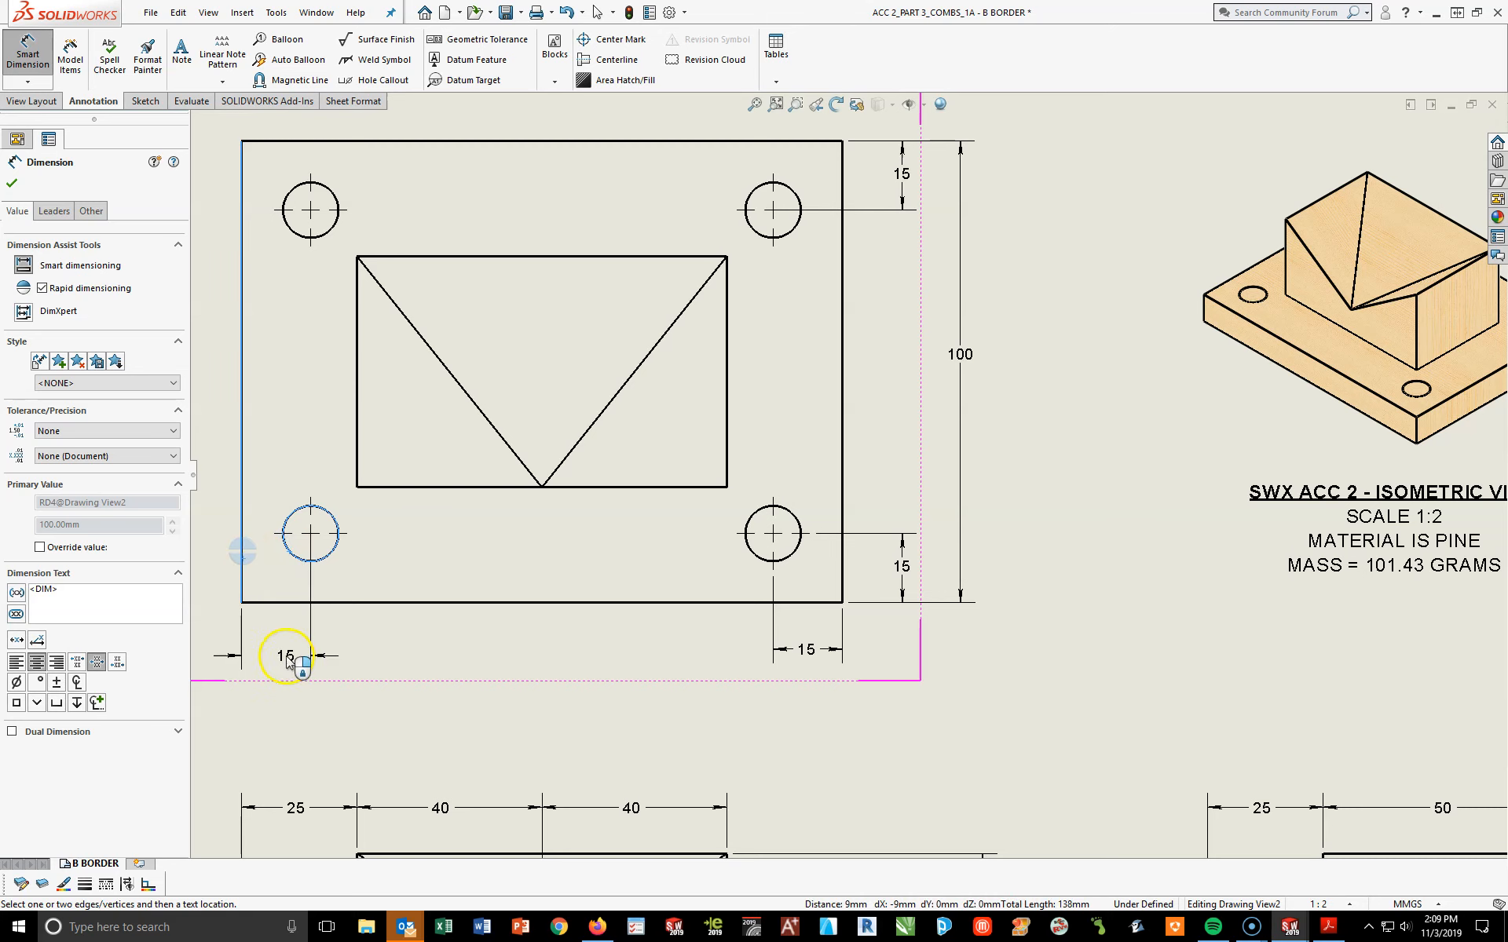
pyautogui.click(276, 643)
pyautogui.click(326, 643)
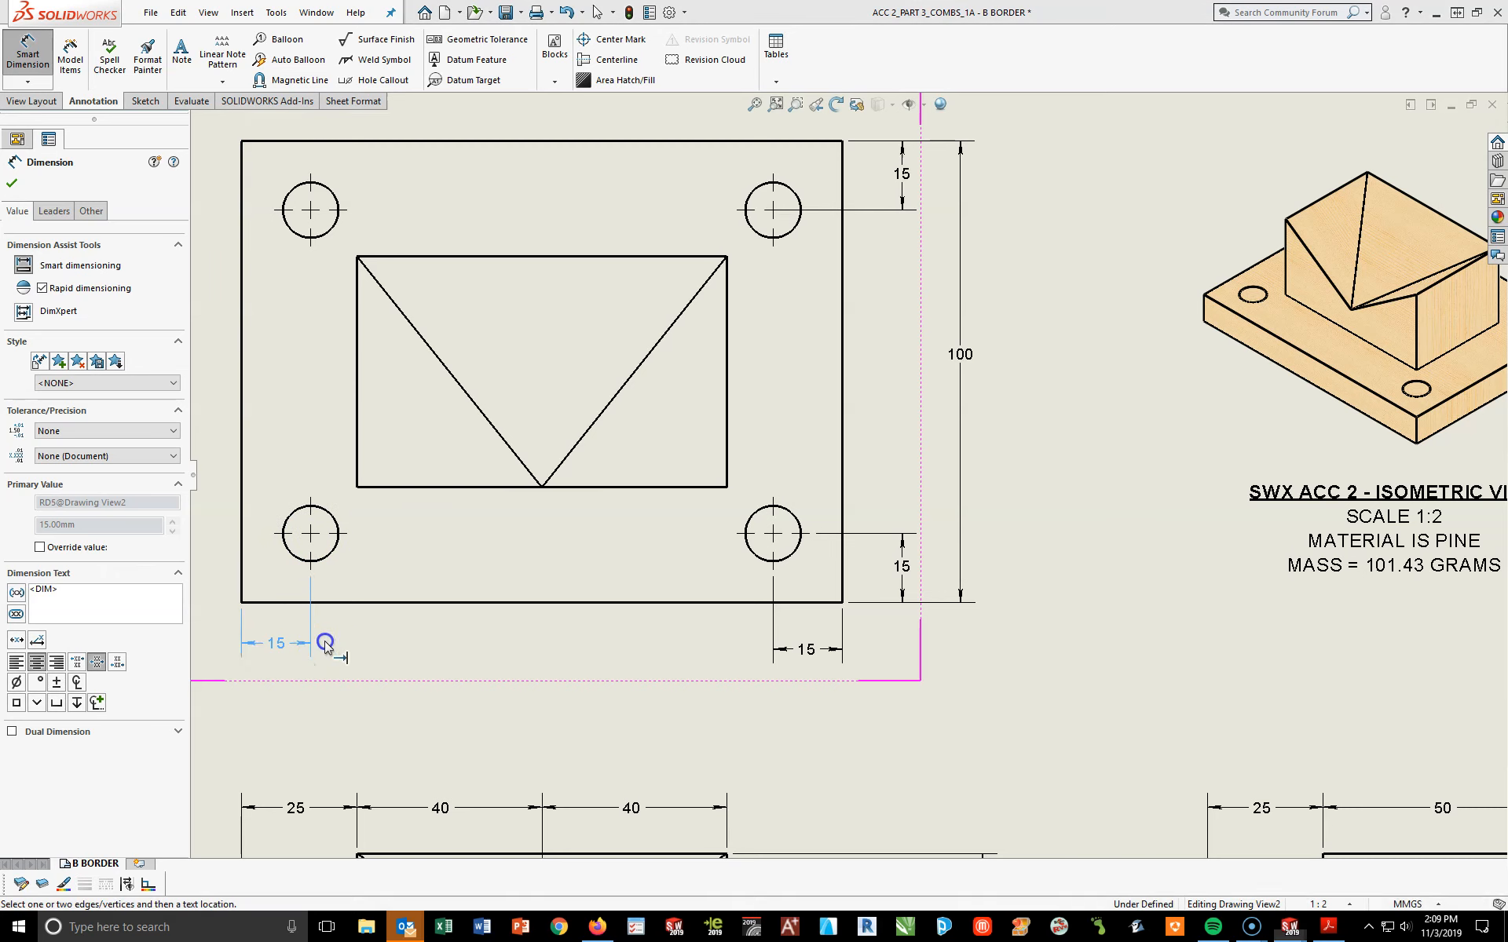
pyautogui.moveTo(281, 643); pyautogui.dragTo(281, 648)
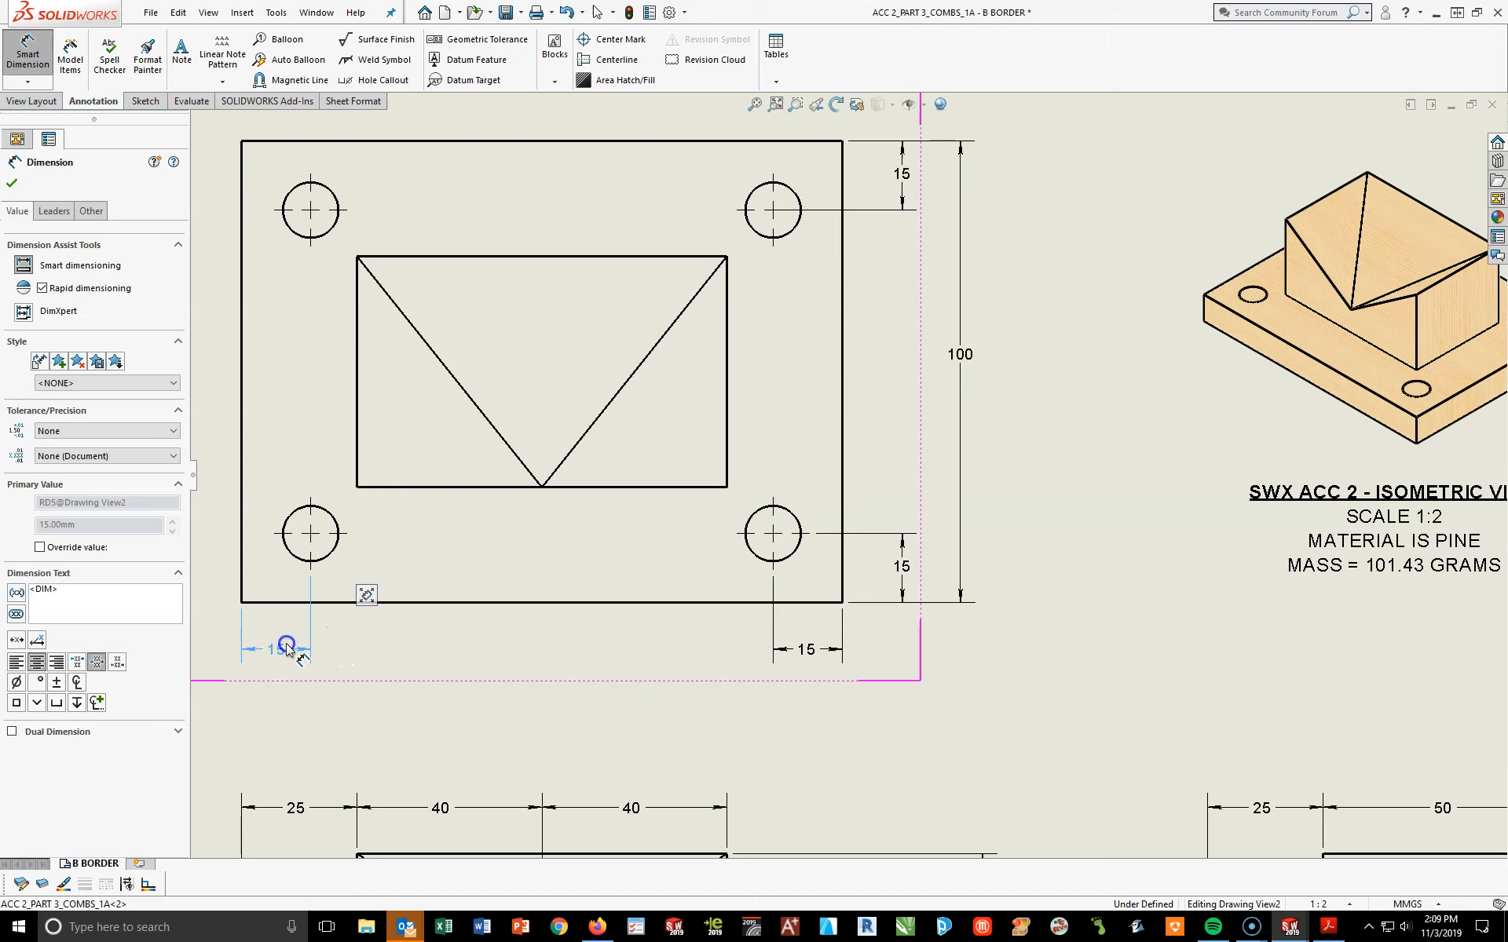
# Dimension the top view's overall width below the two horizontal hole dimensions
pyautogui.click(399, 602)
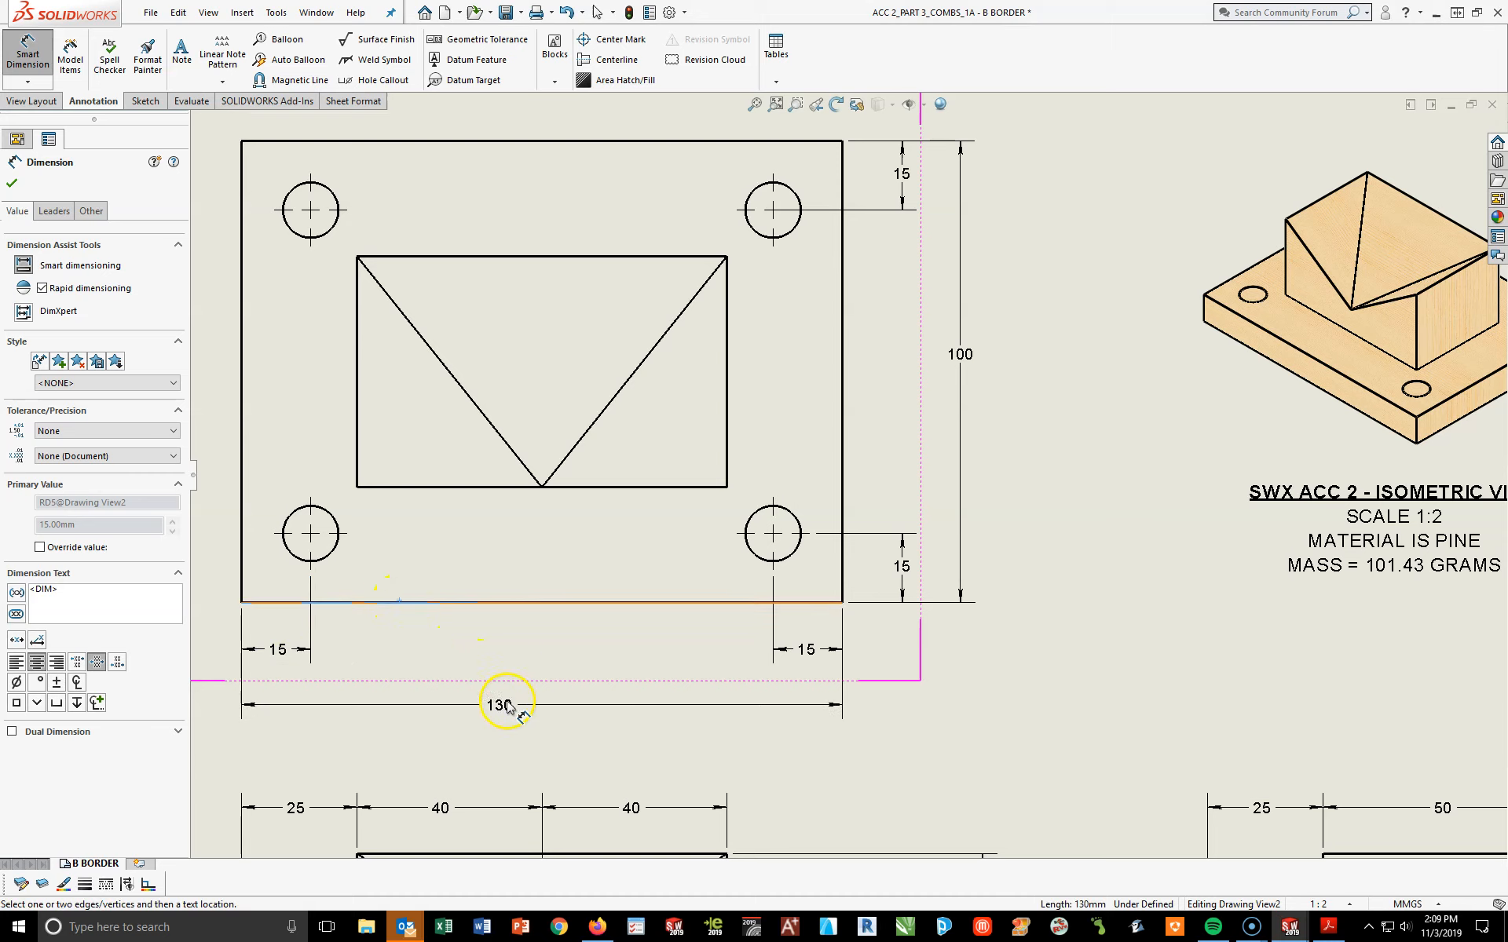
pyautogui.click(534, 705)
pyautogui.click(899, 750)
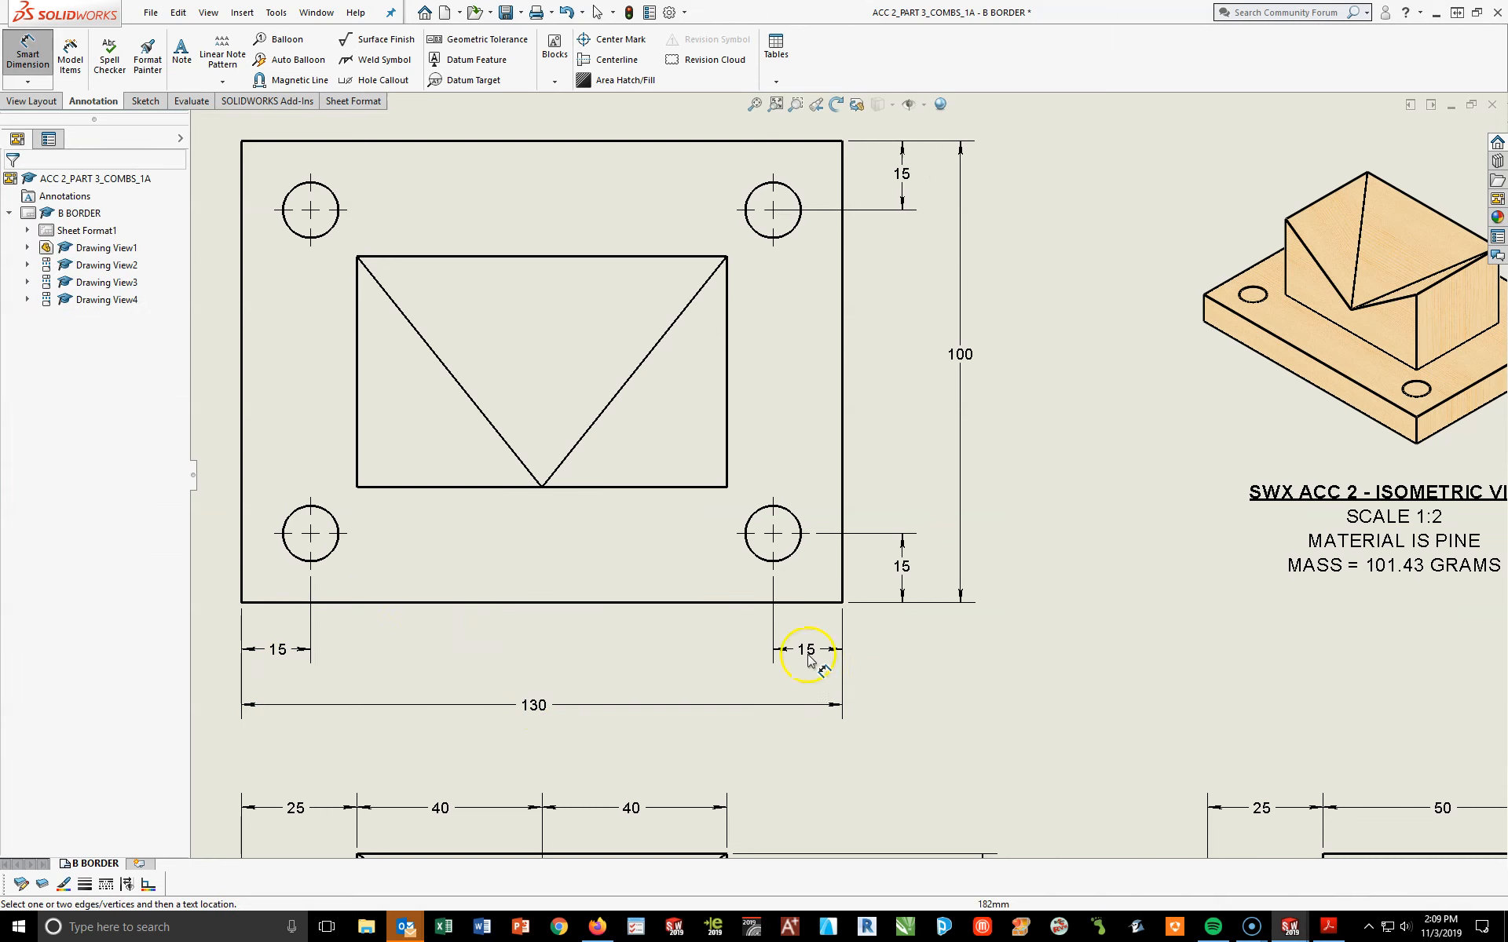
# Dimension the lower-right hole's diameter outside the top view's lower-right corner, appending THRU ALL and 4 HOLES on a second line
pyautogui.click(795, 555)
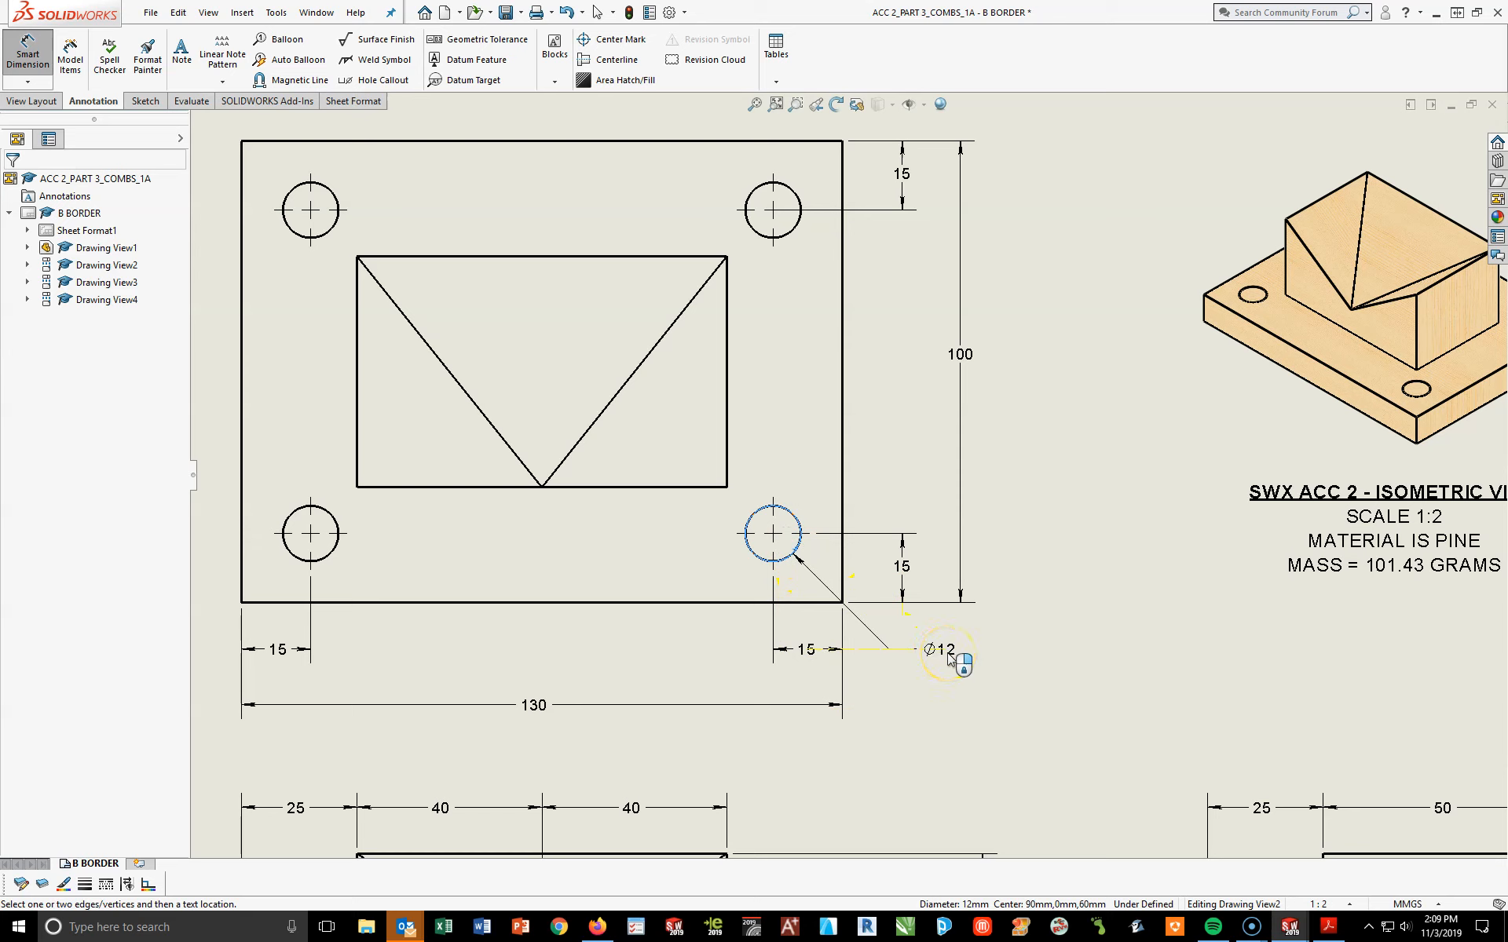
pyautogui.click(948, 658)
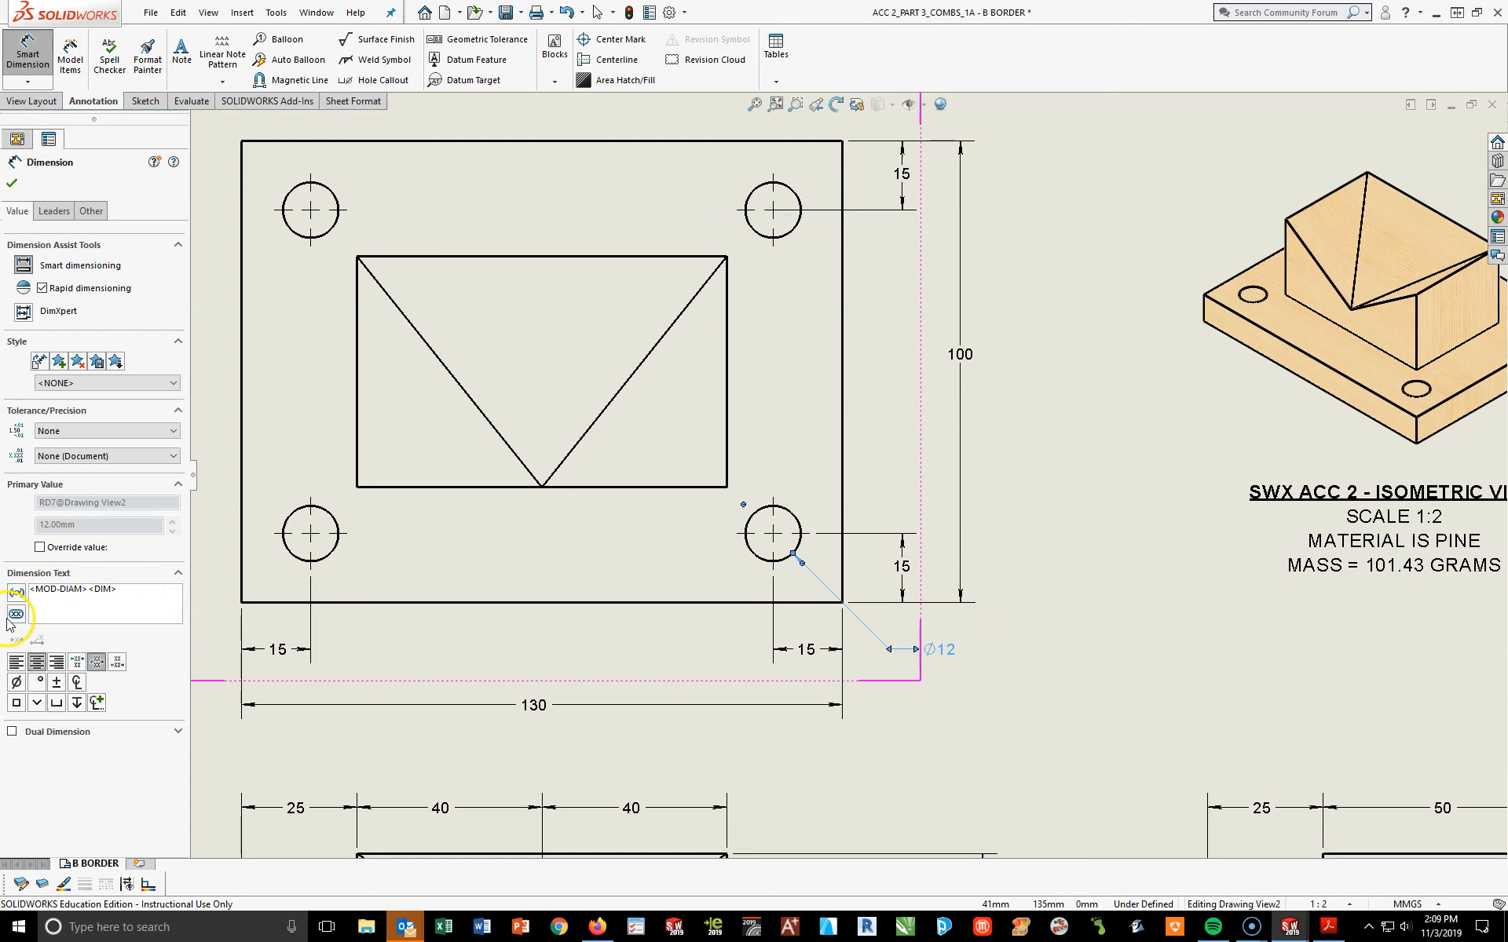
pyautogui.click(1331, 928)
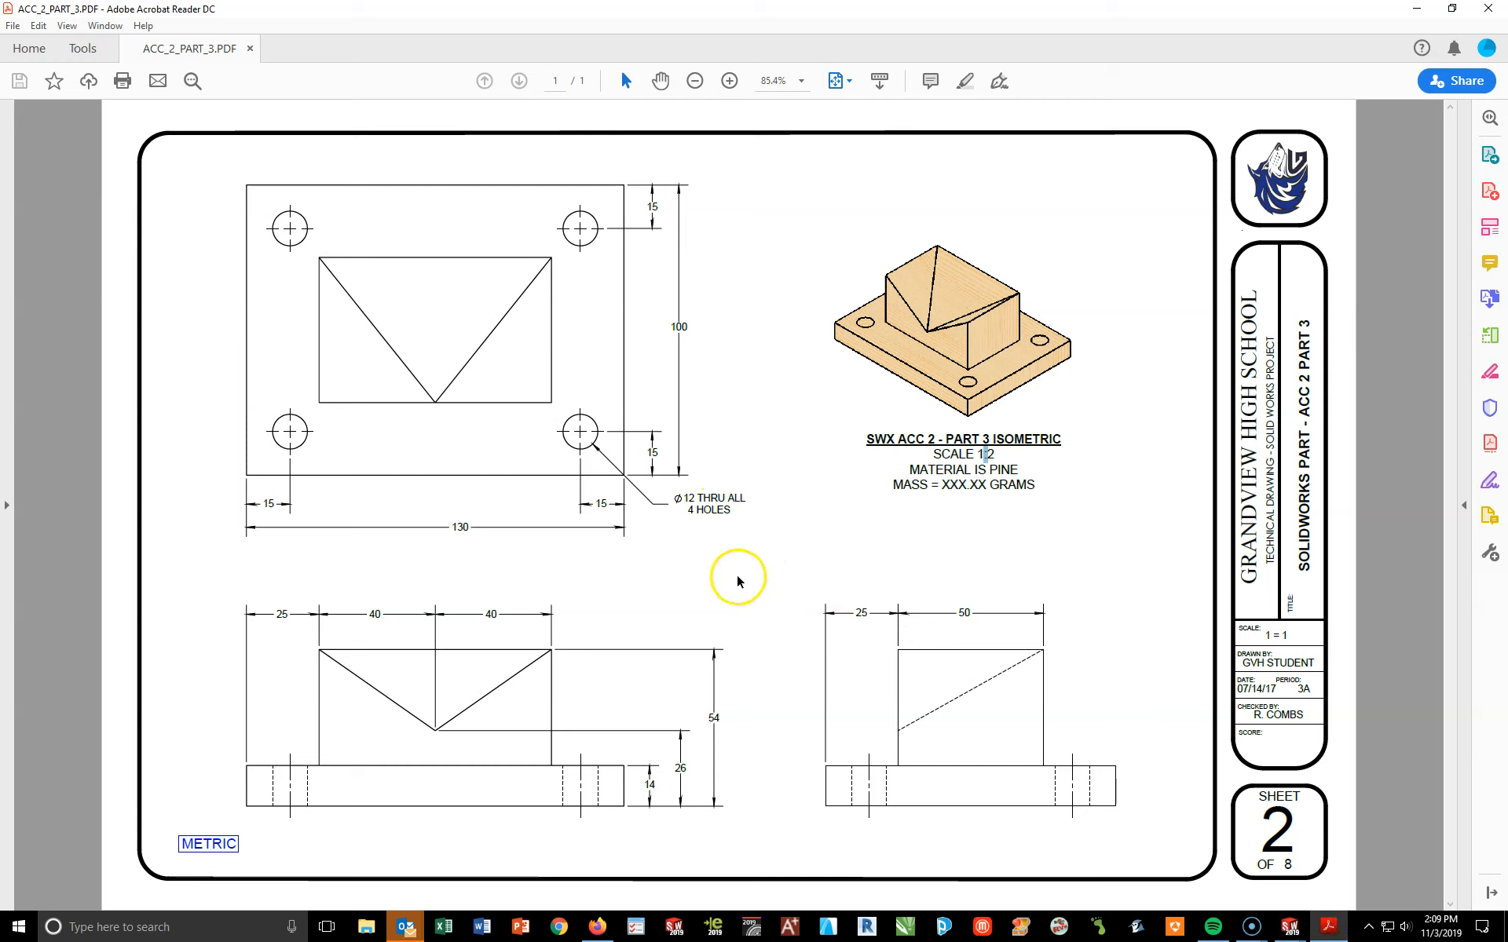
pyautogui.click(1291, 925)
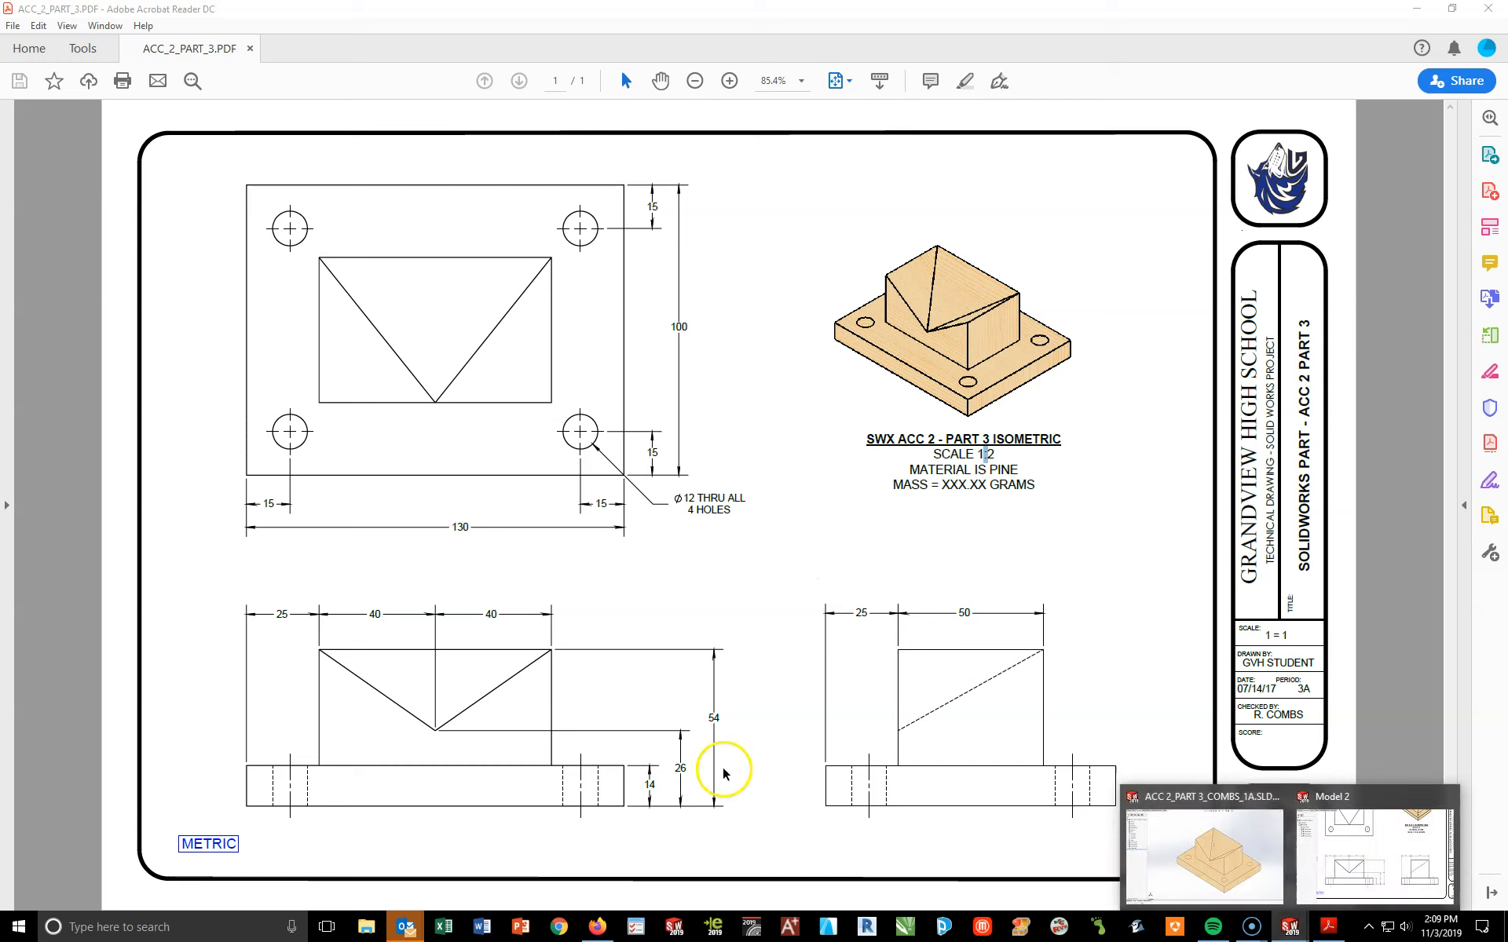
pyautogui.click(1359, 873)
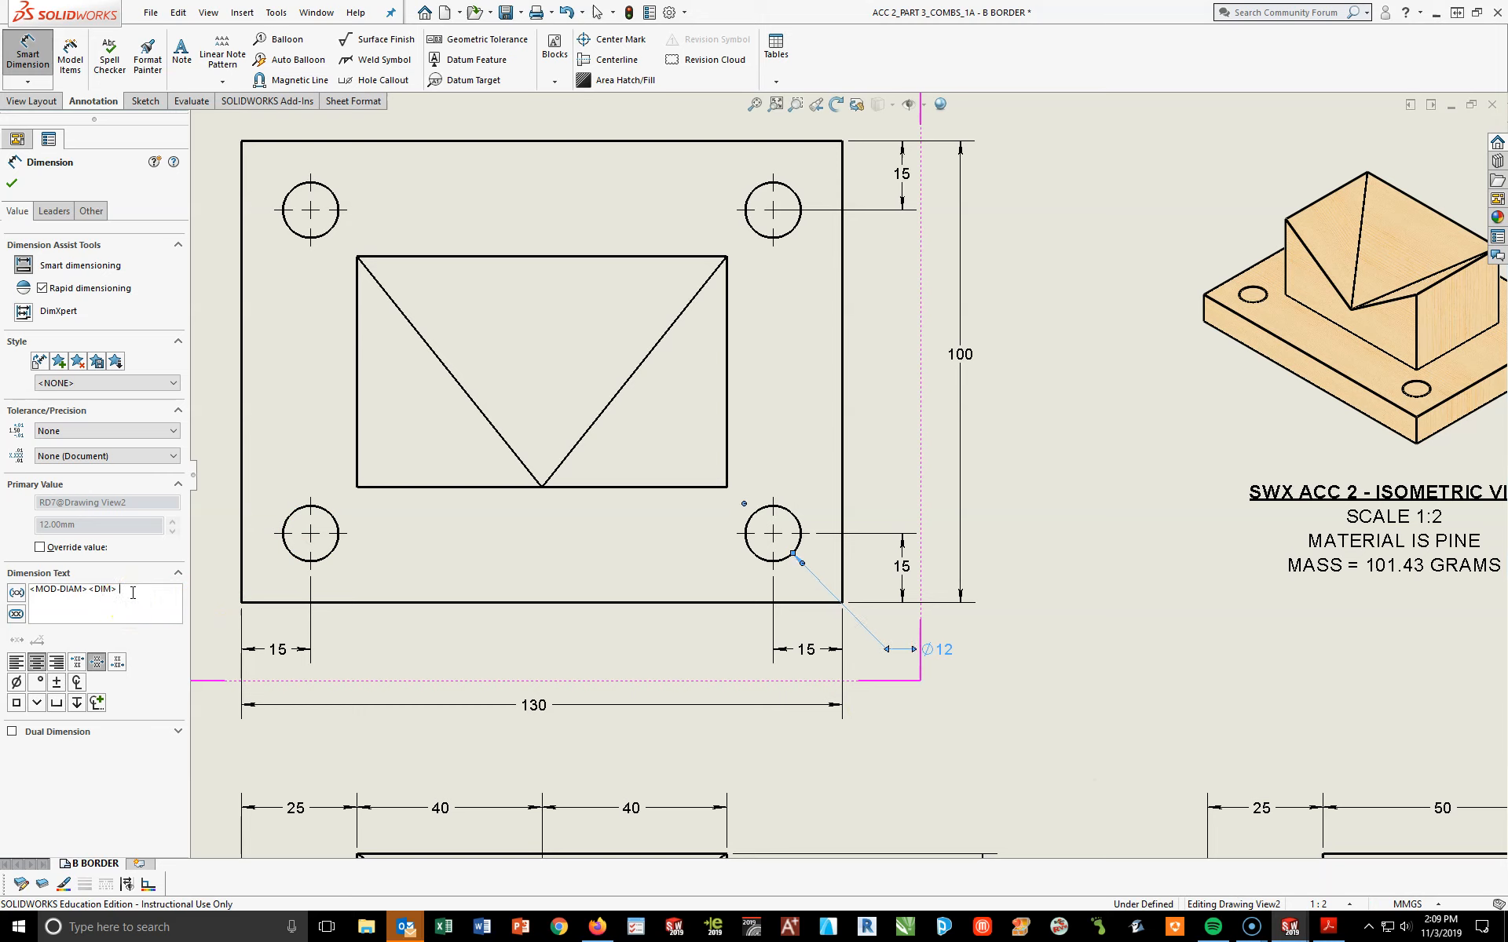
pyautogui.write('ALL')
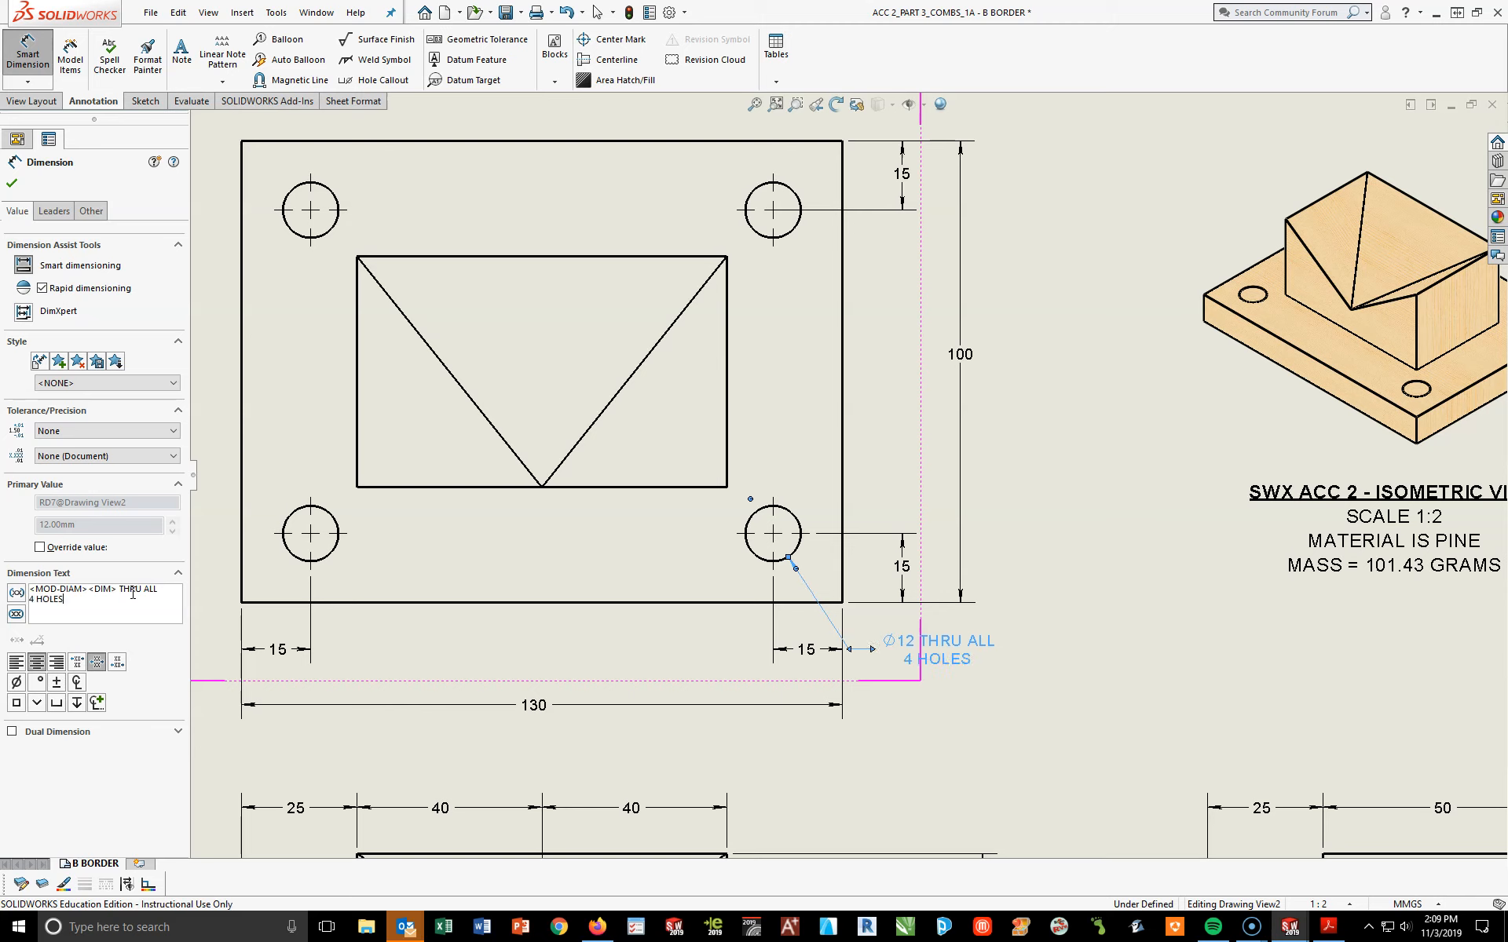
pyautogui.click(12, 181)
pyautogui.moveTo(952, 629)
pyautogui.mouseDown()
pyautogui.moveTo(973, 640)
pyautogui.moveTo(962, 659)
pyautogui.mouseUp()
pyautogui.click(953, 731)
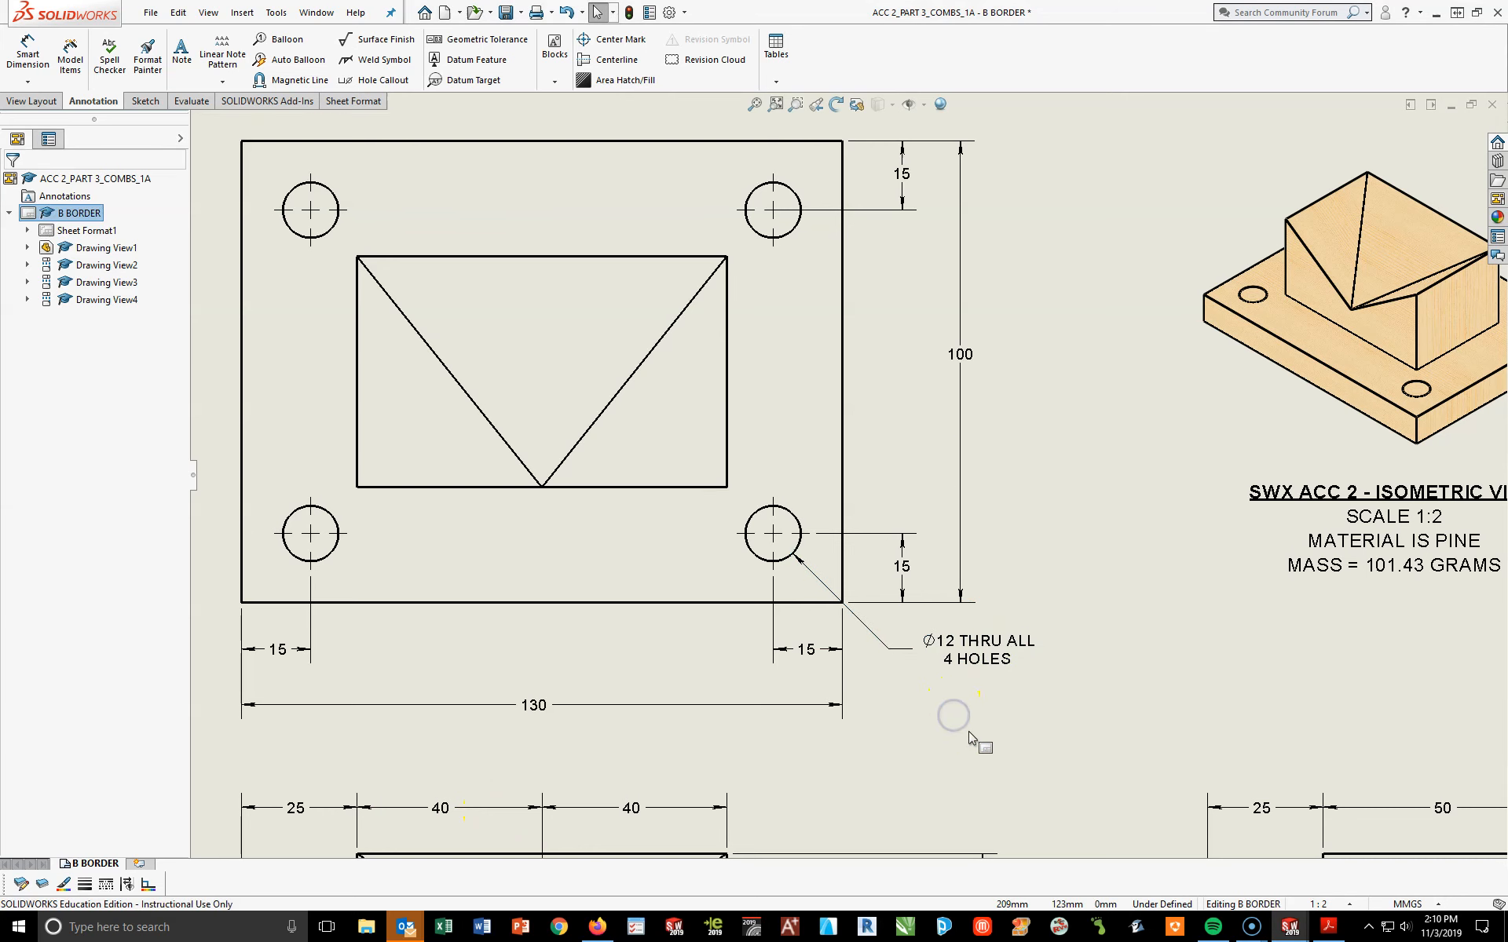
# Shift the front view slightly right and down, and the right-side and isometric views slightly left, to balance the sheet layout
pyautogui.press('f')
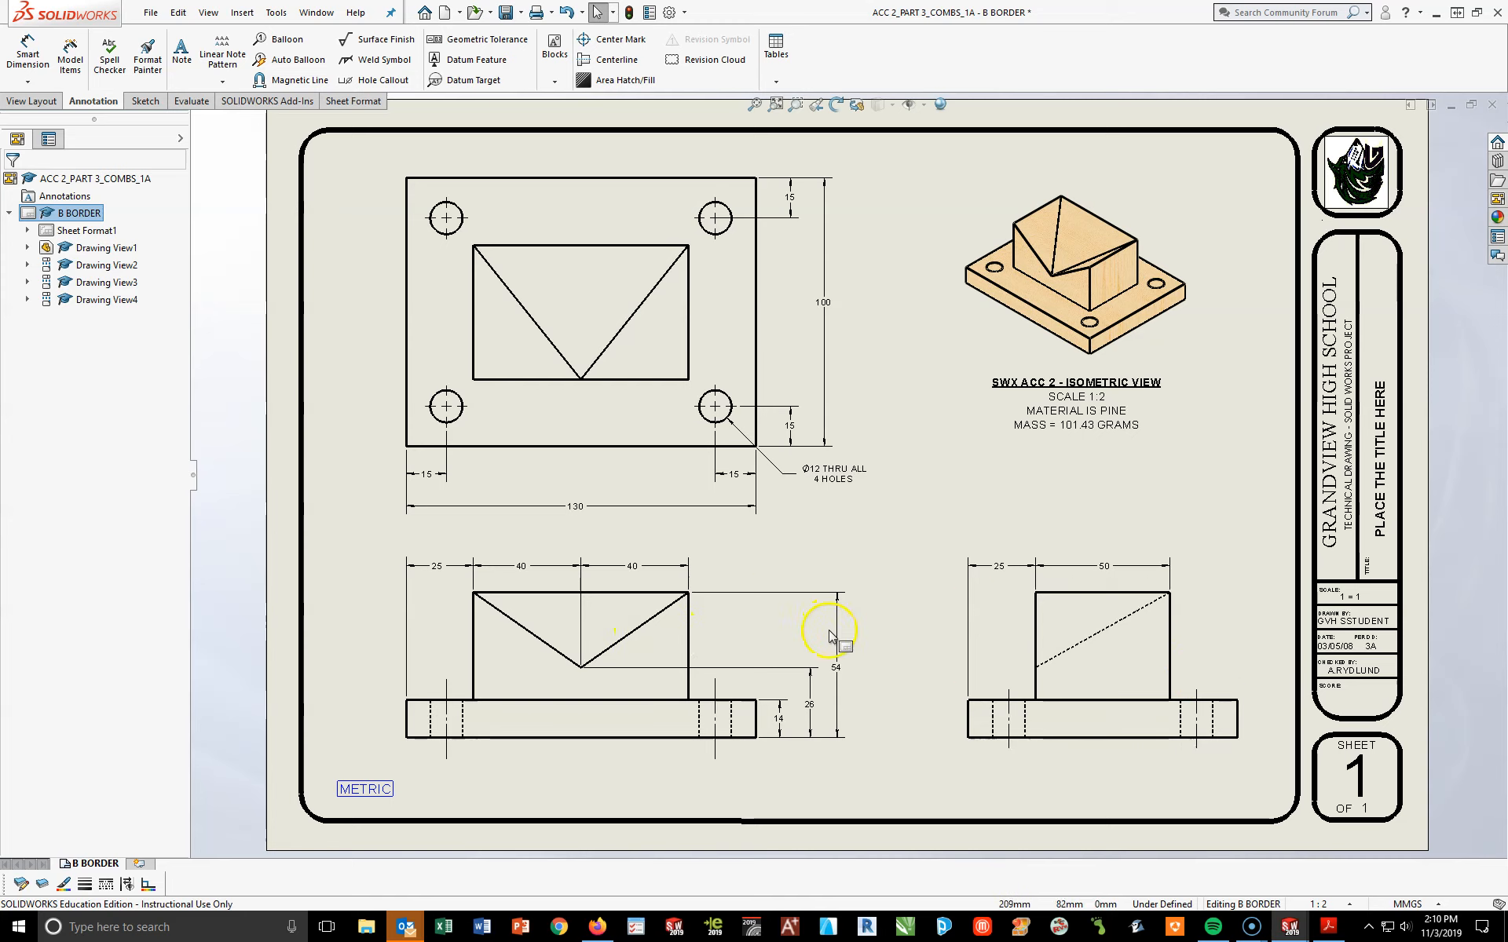
pyautogui.moveTo(566, 755)
pyautogui.mouseDown()
pyautogui.moveTo(609, 769)
pyautogui.moveTo(576, 773)
pyautogui.mouseUp()
pyautogui.click(594, 317)
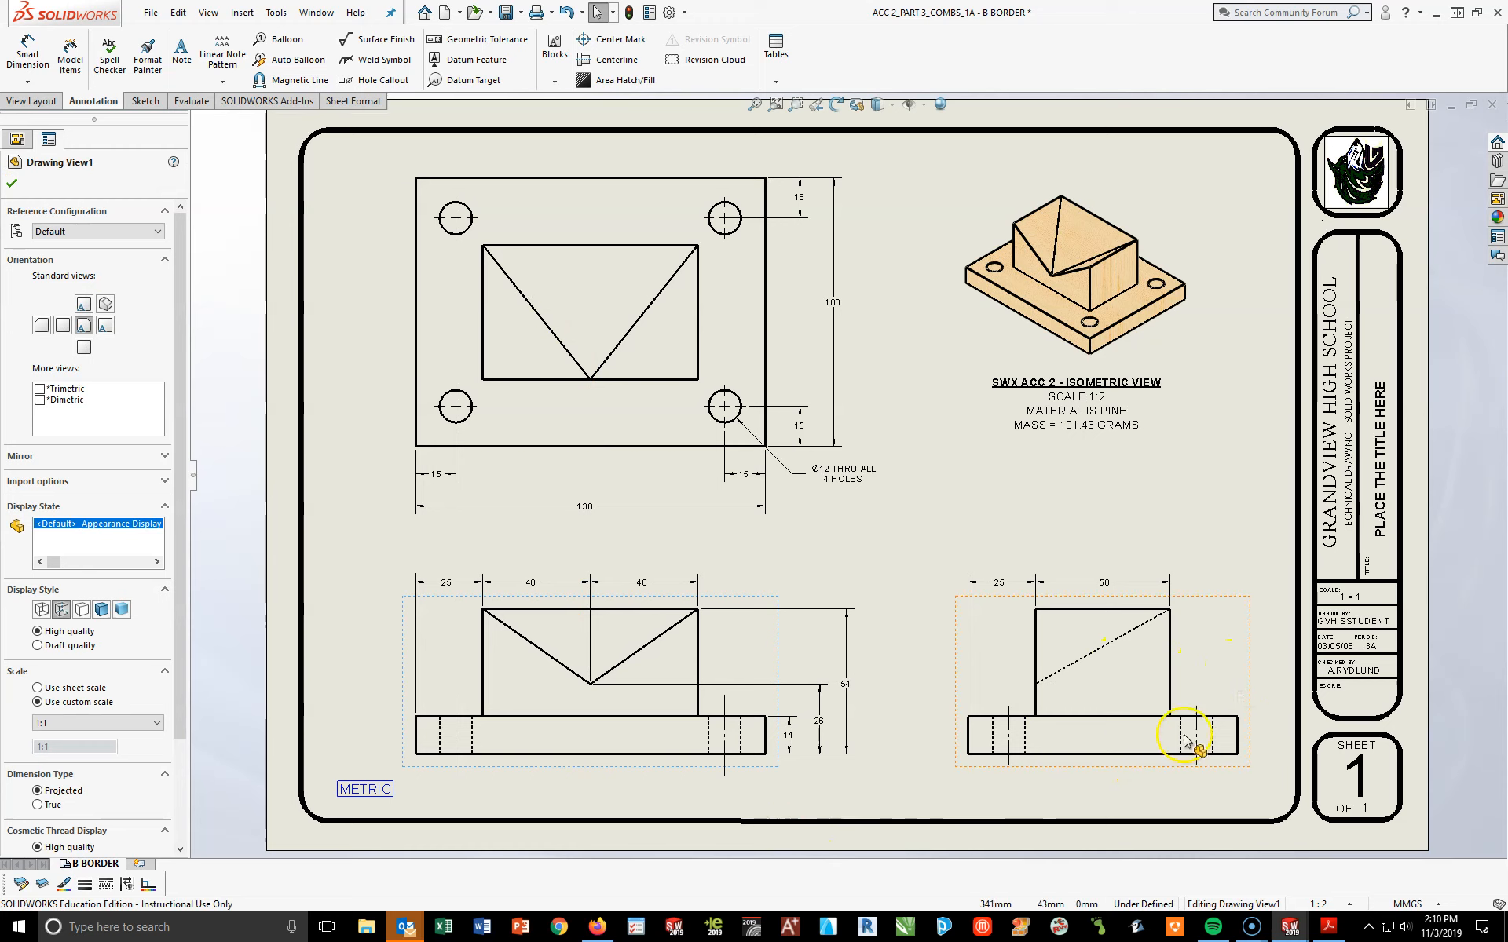
pyautogui.moveTo(1251, 717); pyautogui.dragTo(1225, 714)
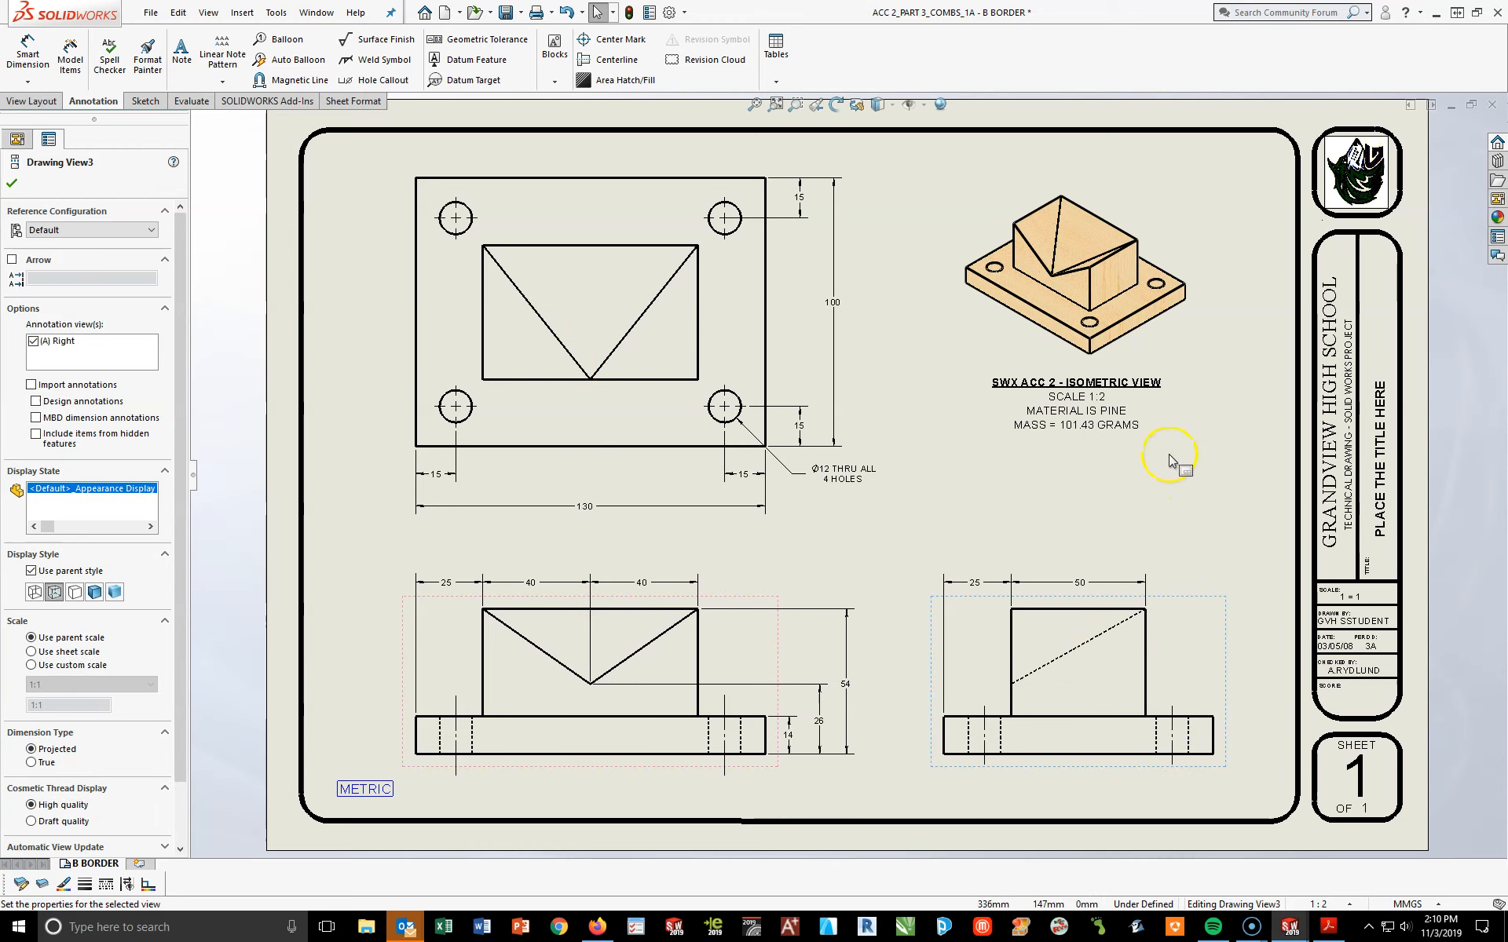
pyautogui.moveTo(1174, 373); pyautogui.dragTo(1161, 377)
pyautogui.click(1218, 546)
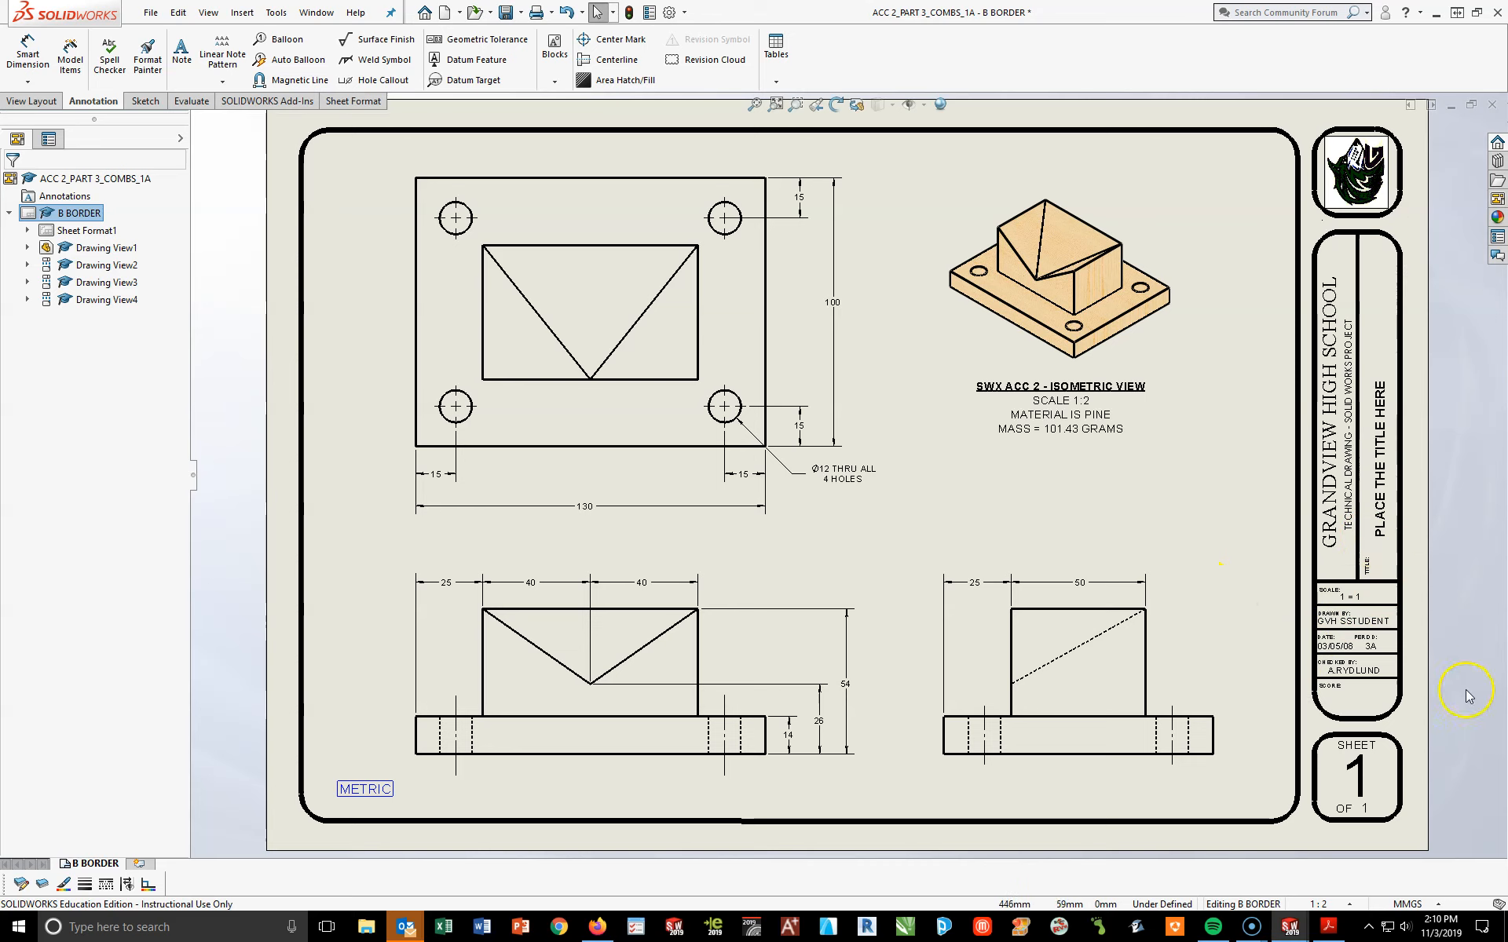
# Check the reference PDF's title block and replace the drawing's title placeholder with SOLIDWORKS DRAWING - ACC 2 PART 3
pyautogui.click(1328, 926)
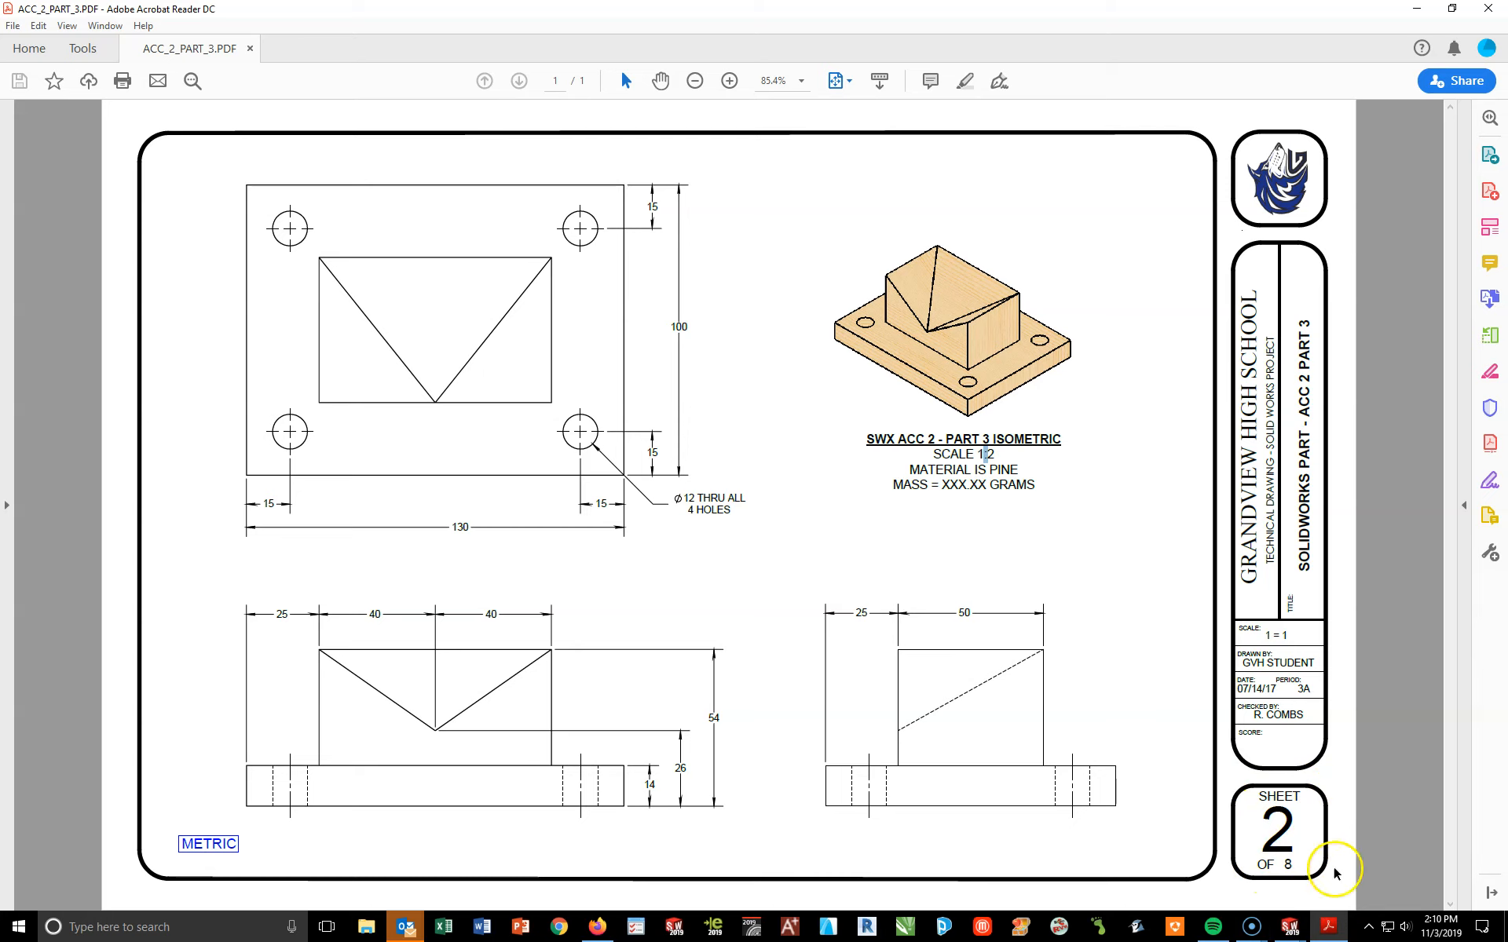
pyautogui.moveTo(1312, 938)
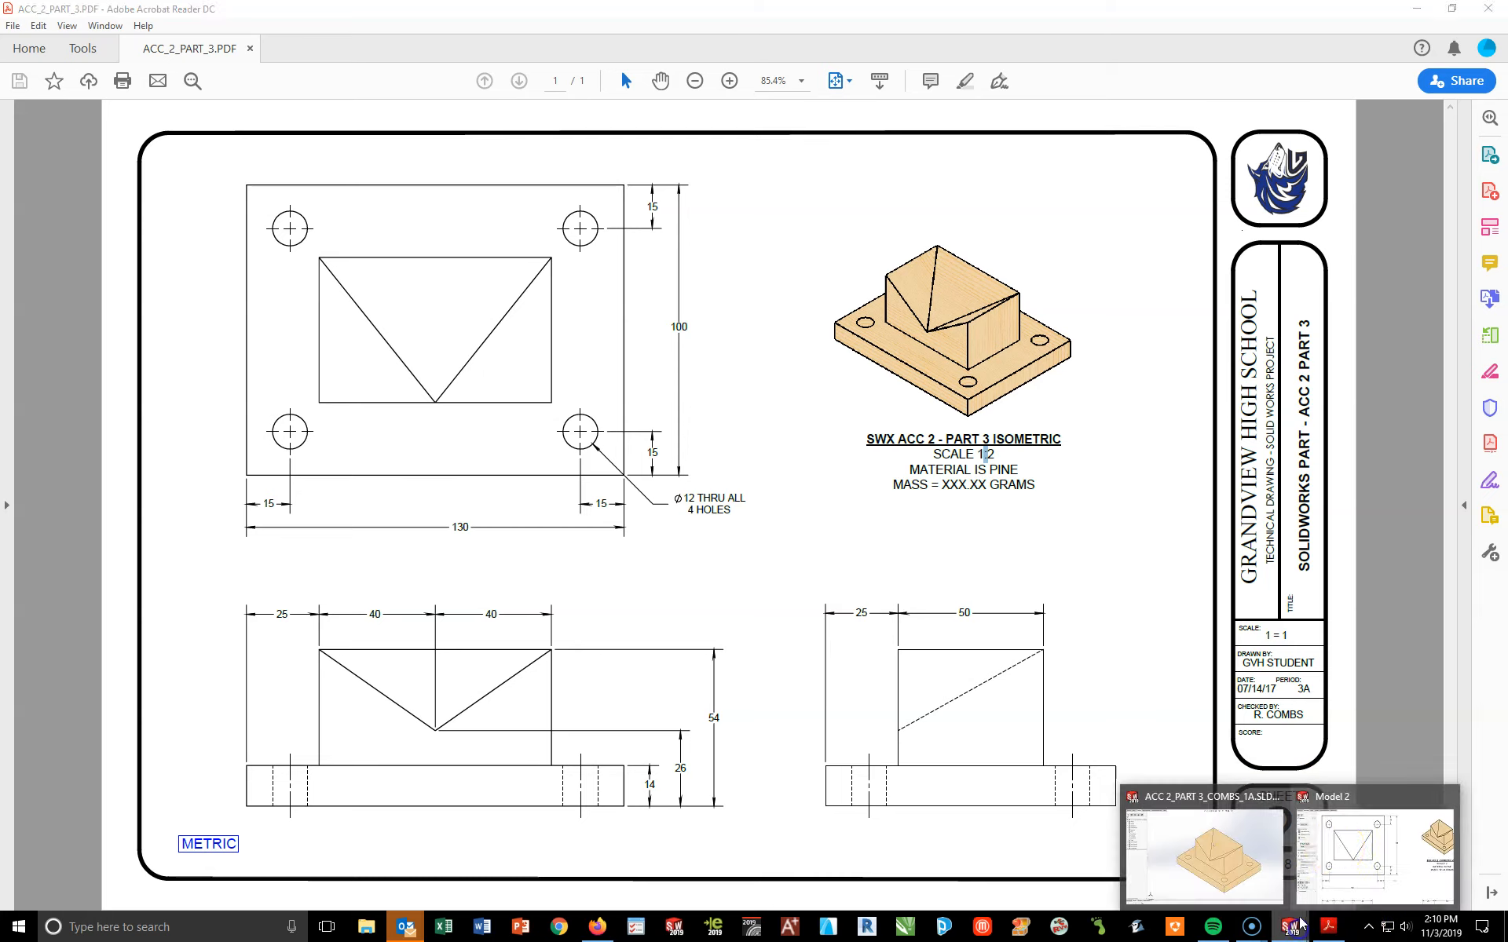
pyautogui.click(1246, 824)
pyautogui.scroll(-3, 1371, 483)
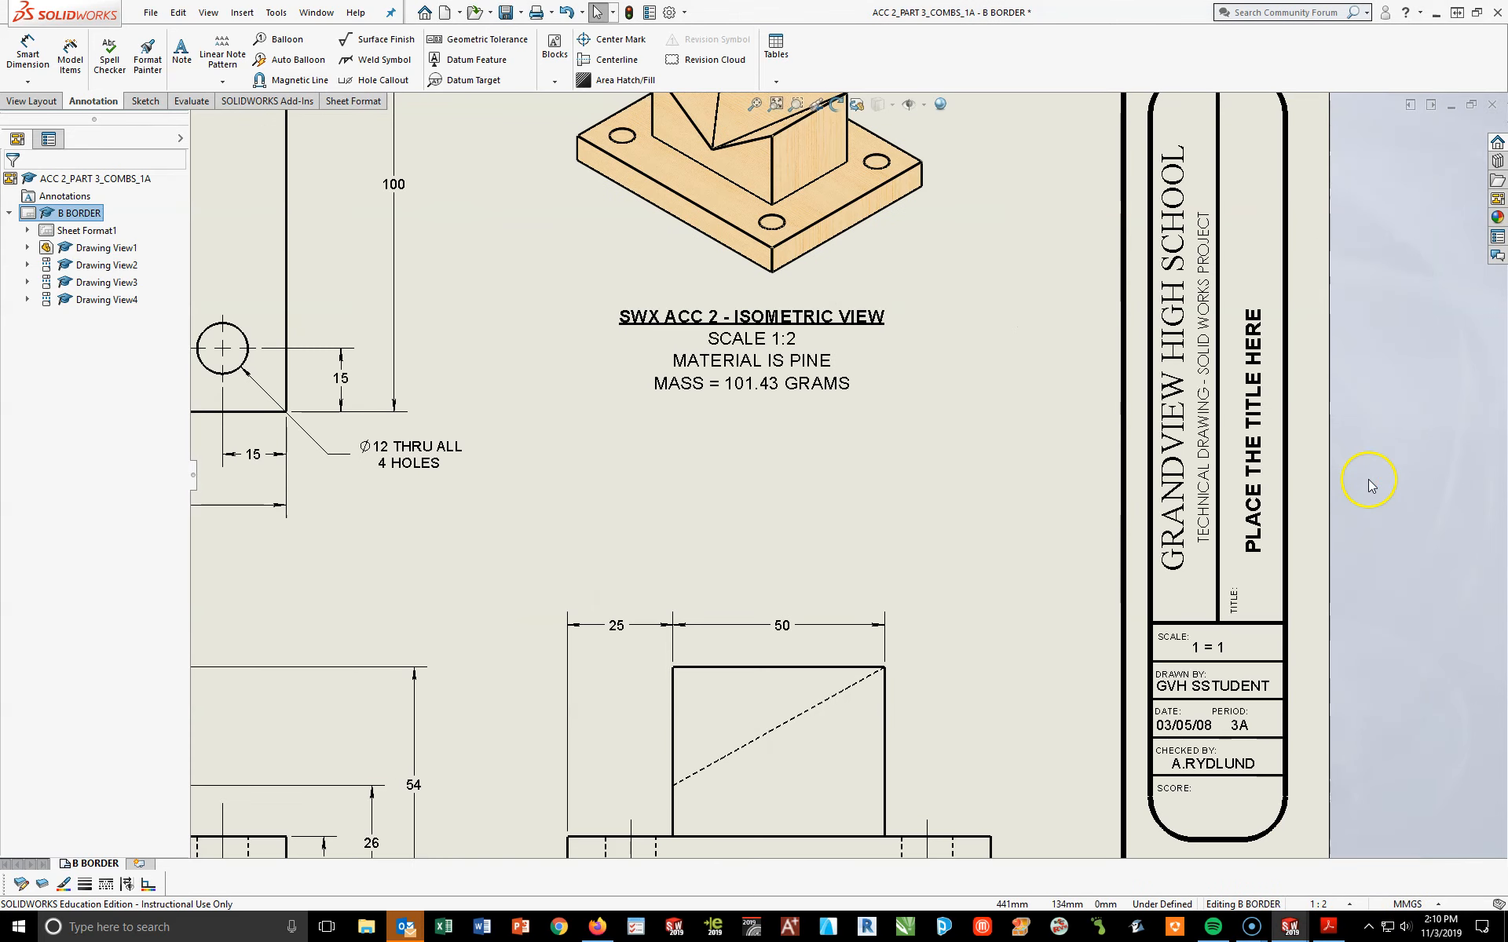
pyautogui.doubleClick(1269, 514)
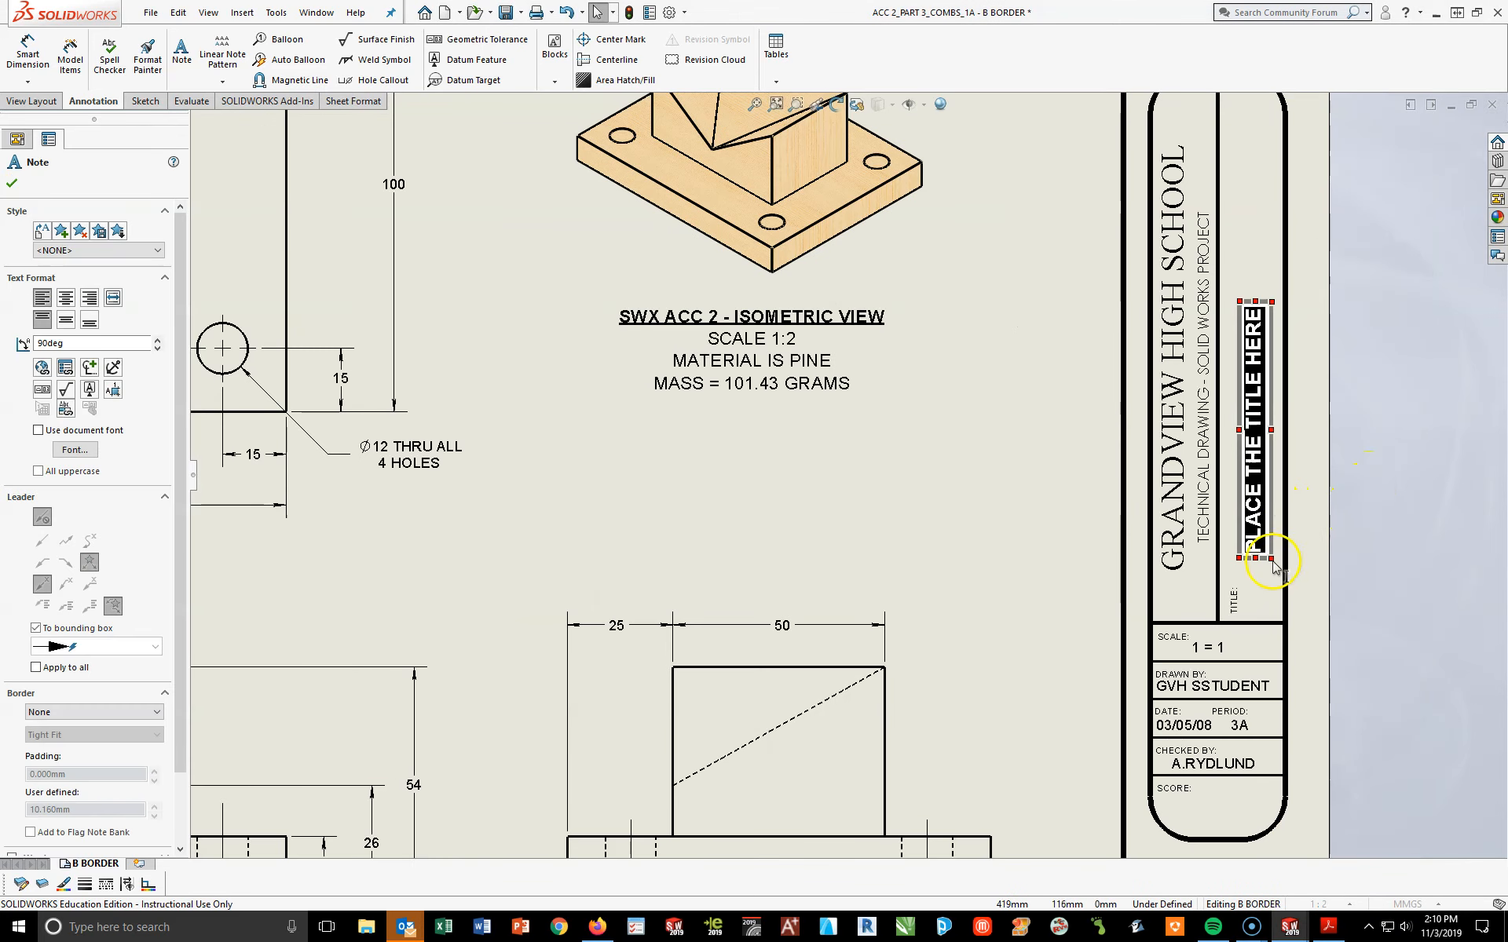
pyautogui.write('SOLIDWORKS DRA')
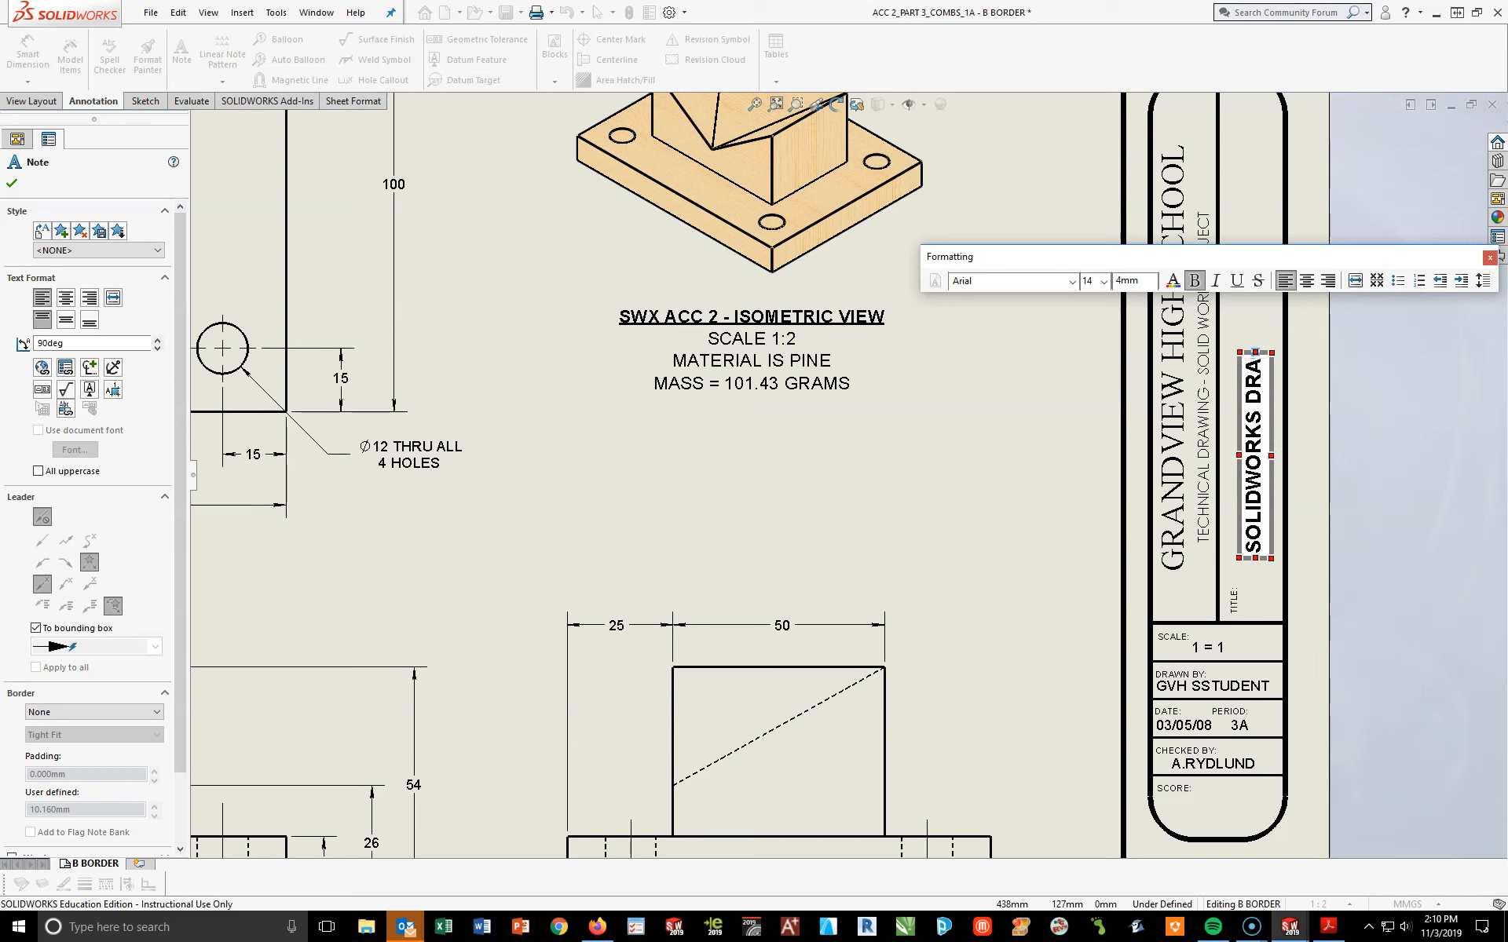
pyautogui.write('WING - ACC')
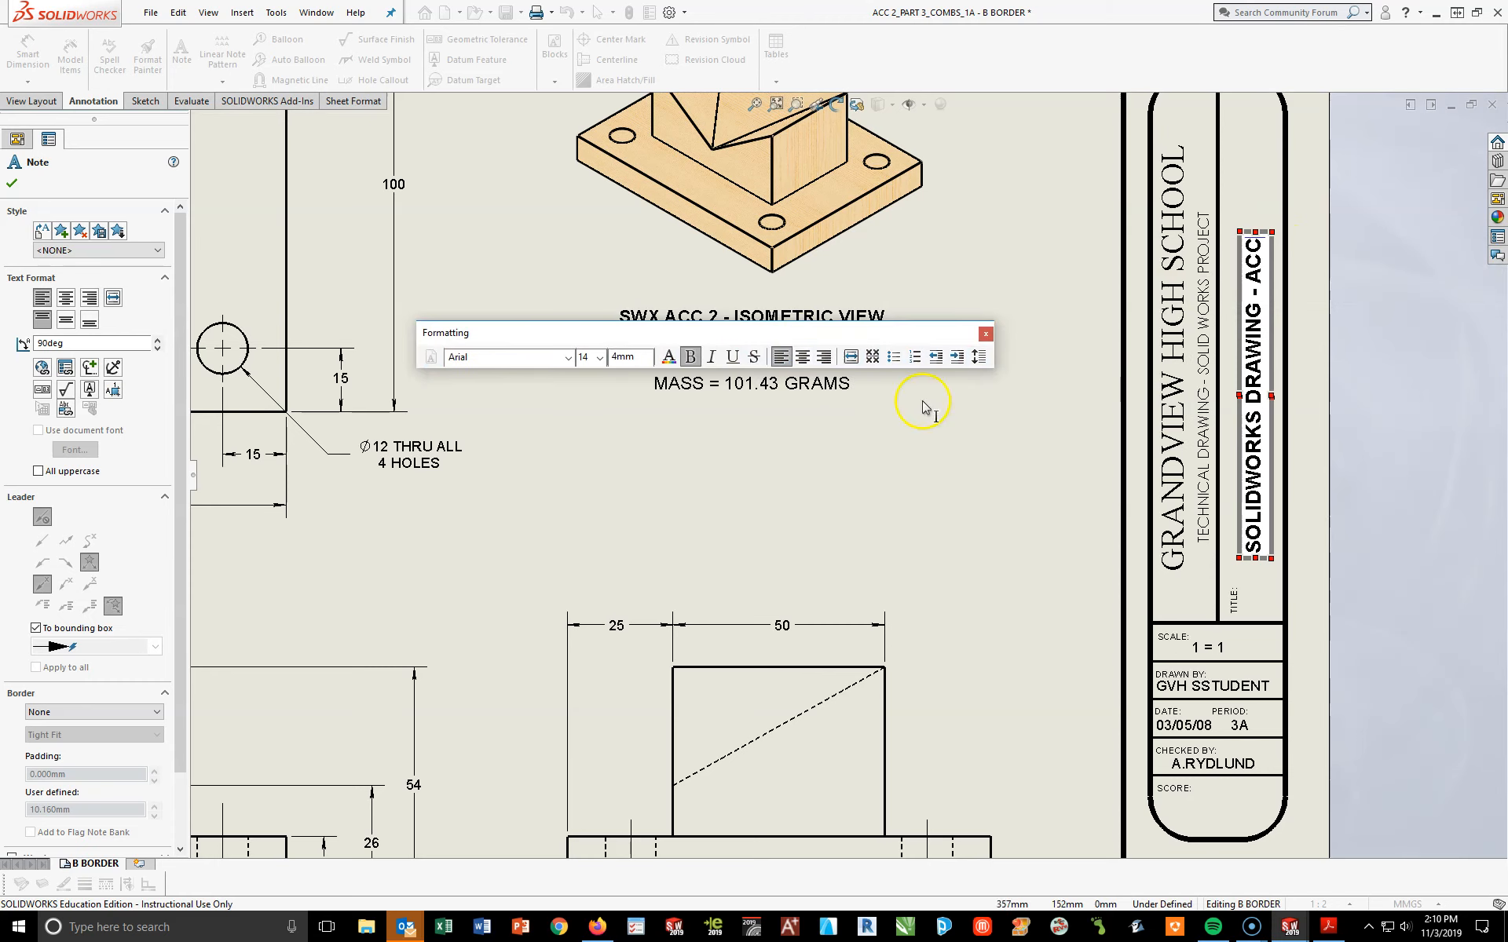
pyautogui.write('2')
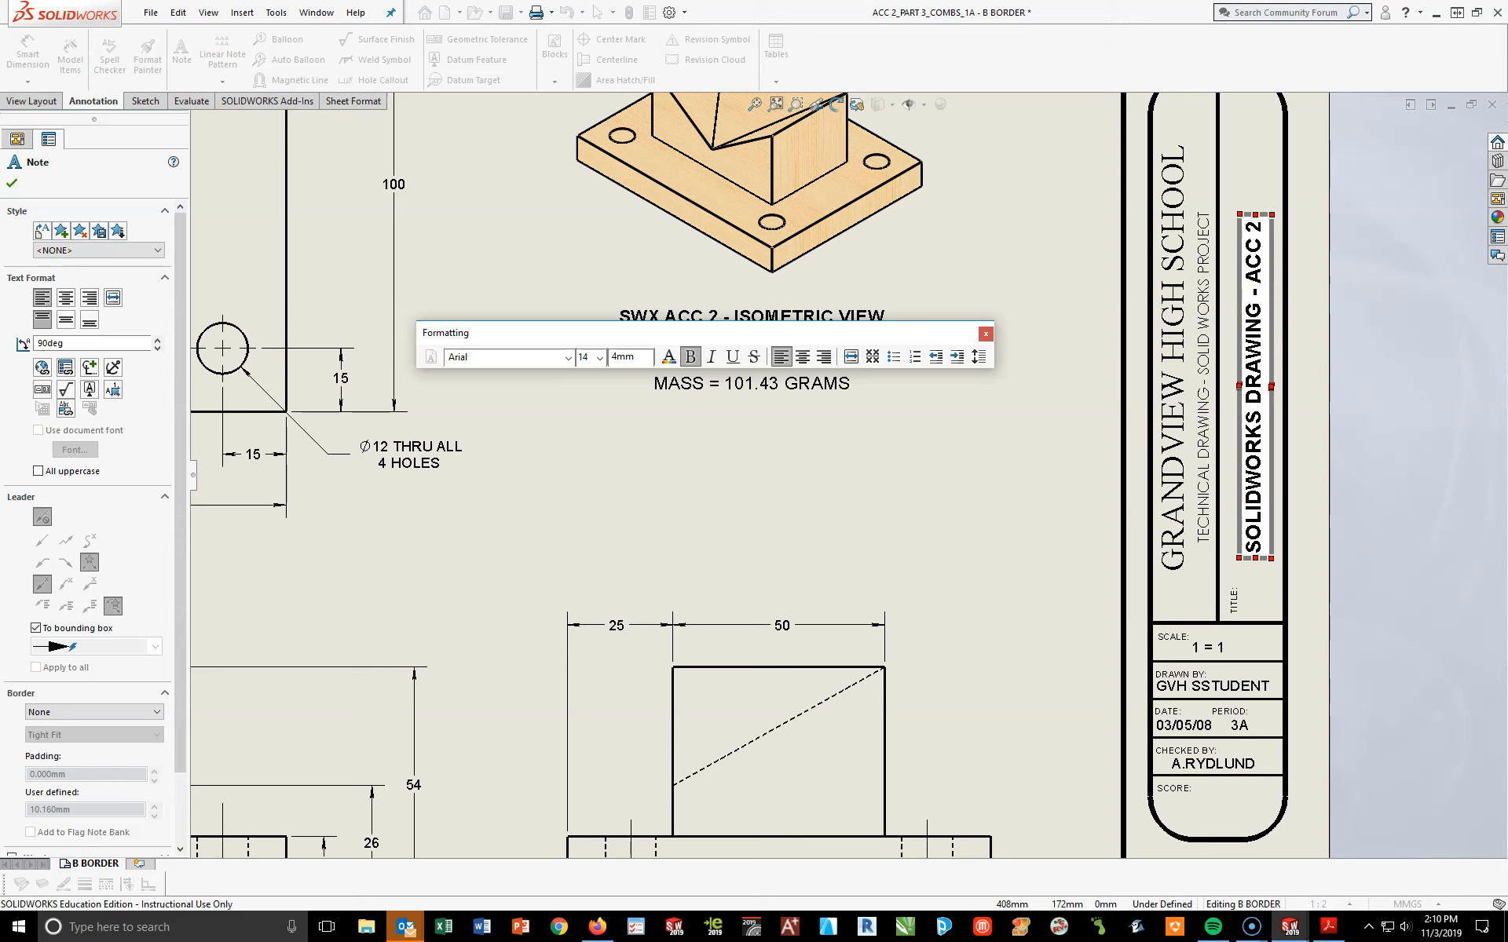
pyautogui.write(' PART 3')
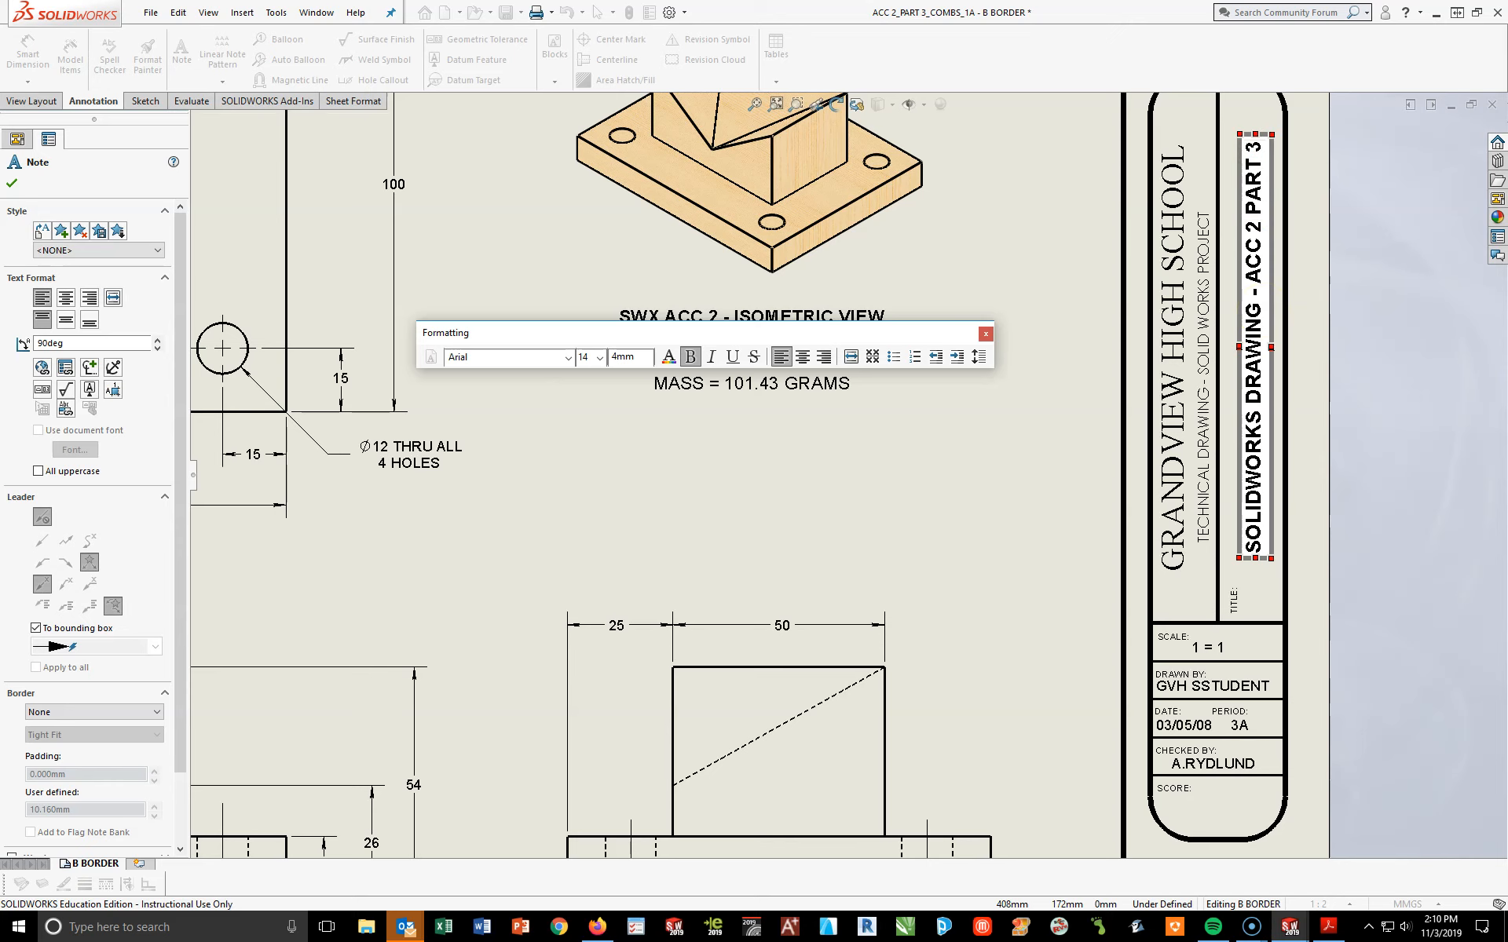
pyautogui.click(1327, 502)
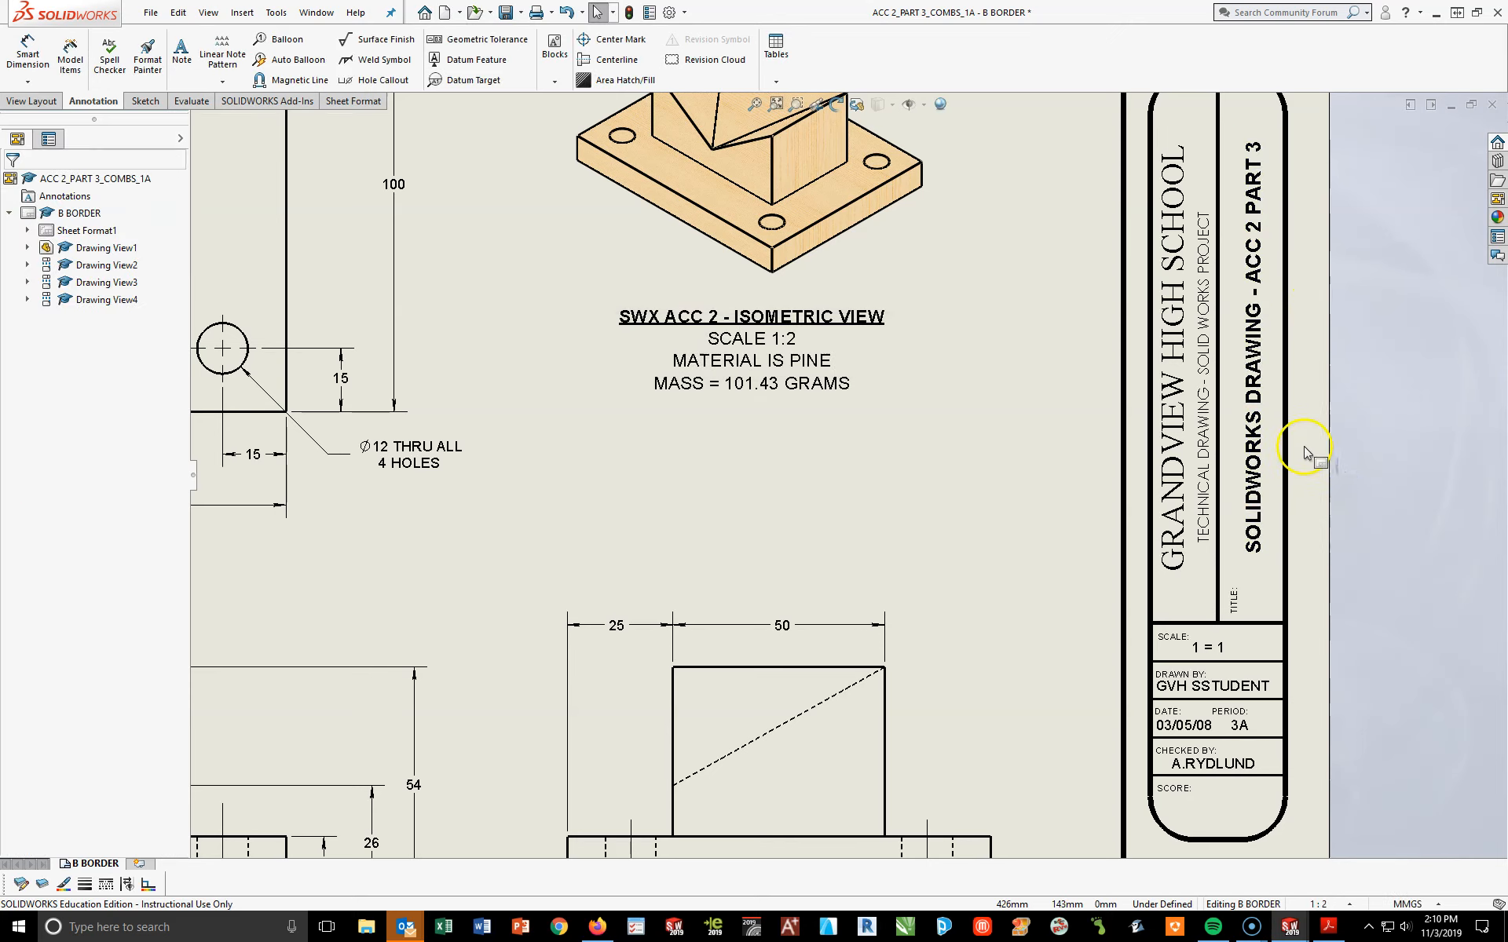
# Nudge the scale value and the title text so both sit centered in their title block cells
pyautogui.click(1228, 655)
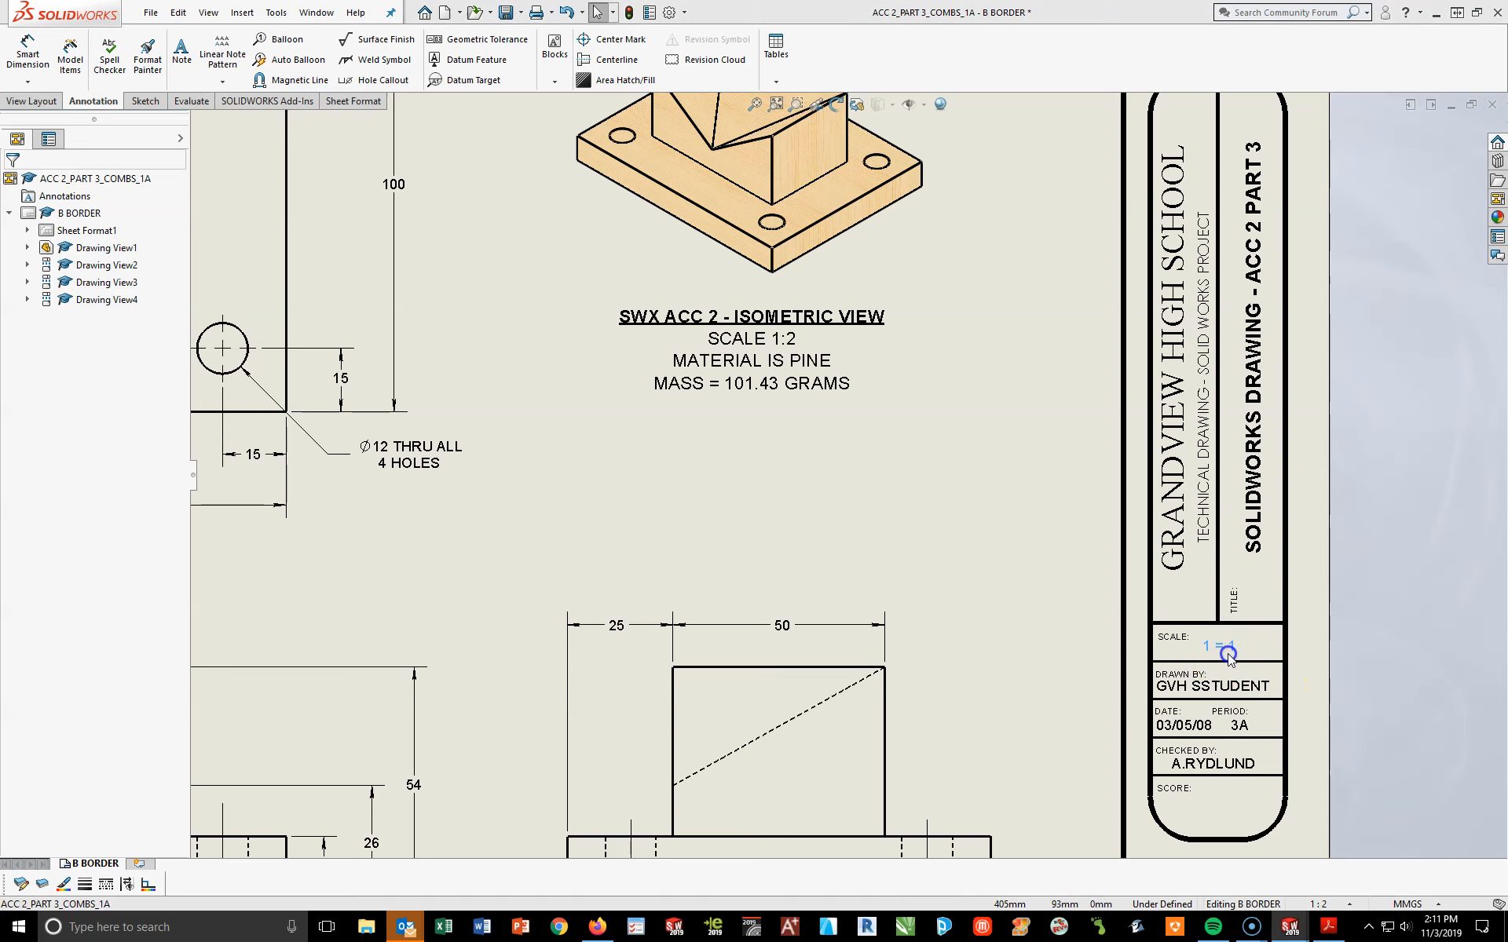
pyautogui.click(1406, 646)
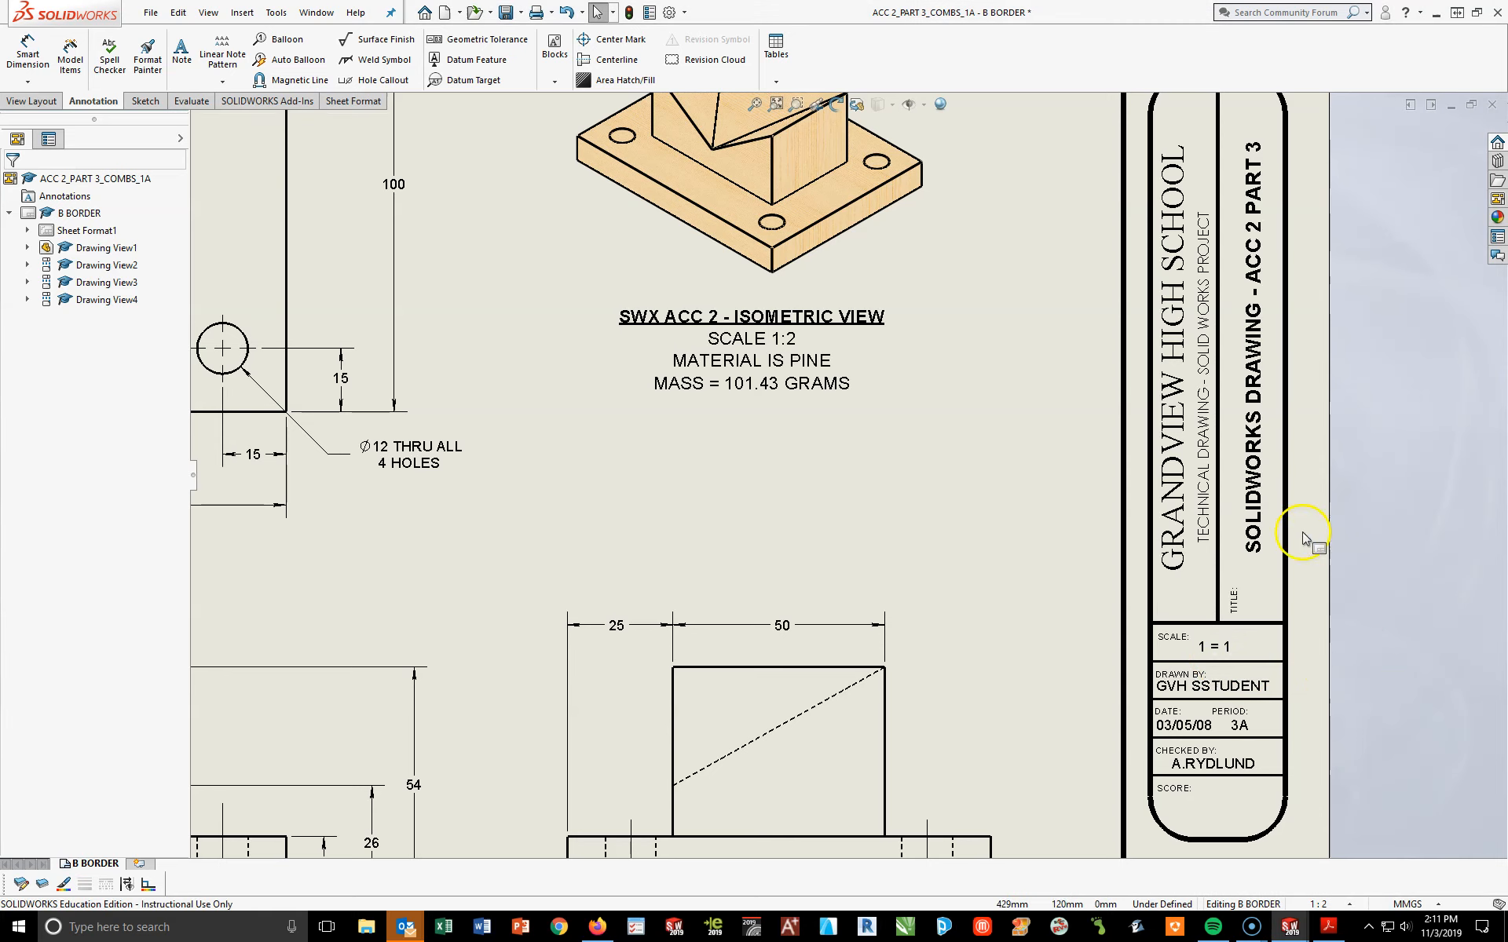
pyautogui.click(1250, 518)
pyautogui.moveTo(1250, 518); pyautogui.dragTo(1246, 524)
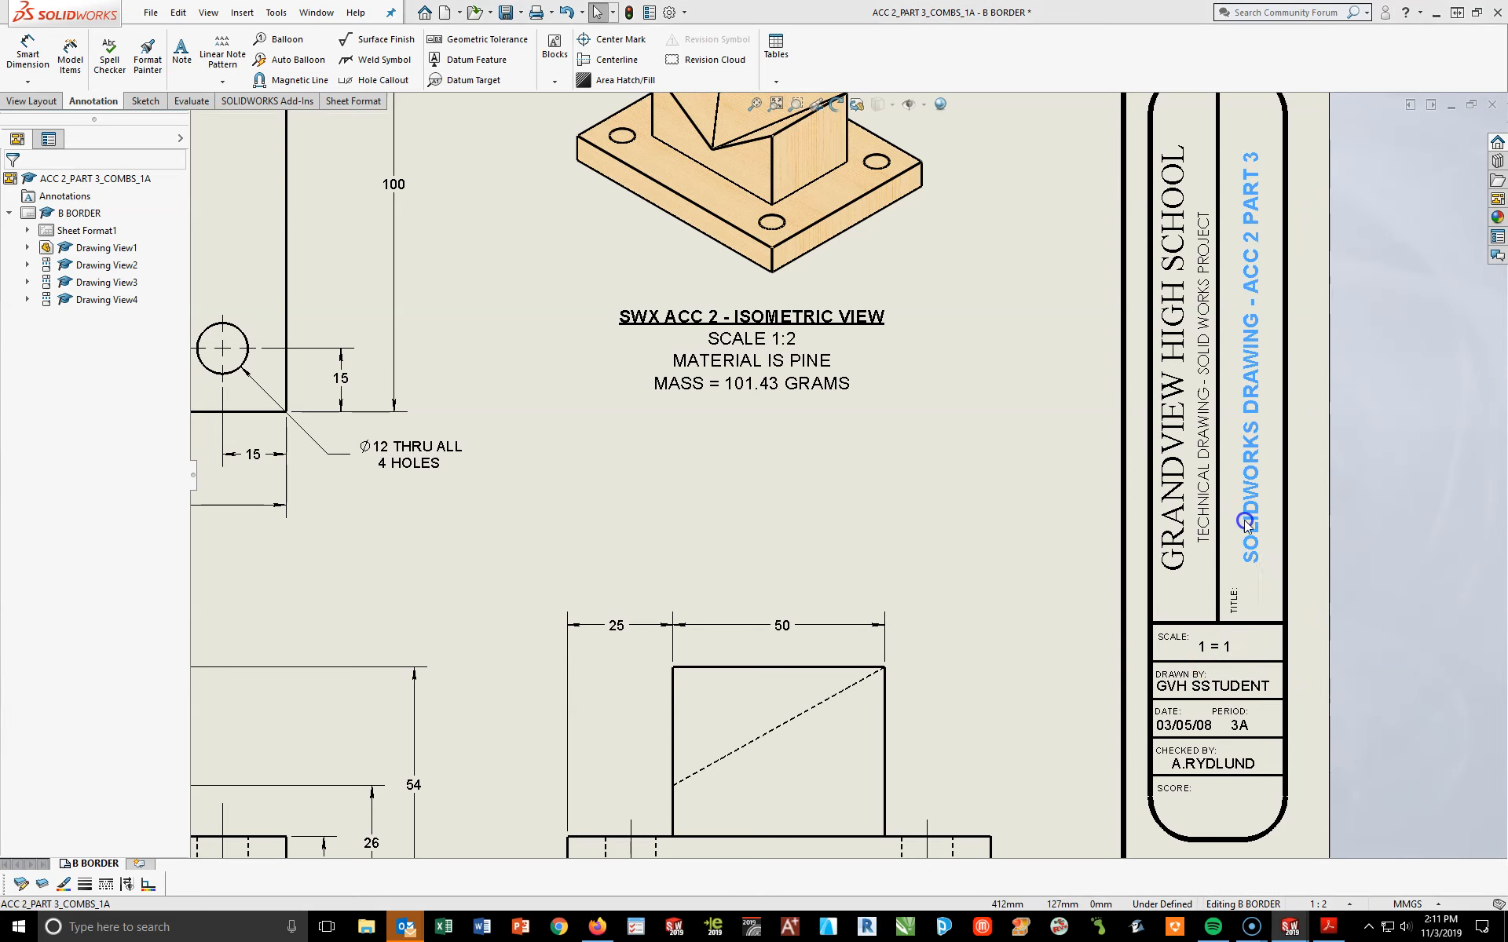
pyautogui.click(1379, 542)
# Replace the DRAWN BY entry in the title block with the drafter's name and center it in its cell
pyautogui.click(1230, 686)
pyautogui.doubleClick(1229, 686)
pyautogui.write('R. COMBS')
pyautogui.click(1100, 760)
pyautogui.scroll(-2, 1178, 691)
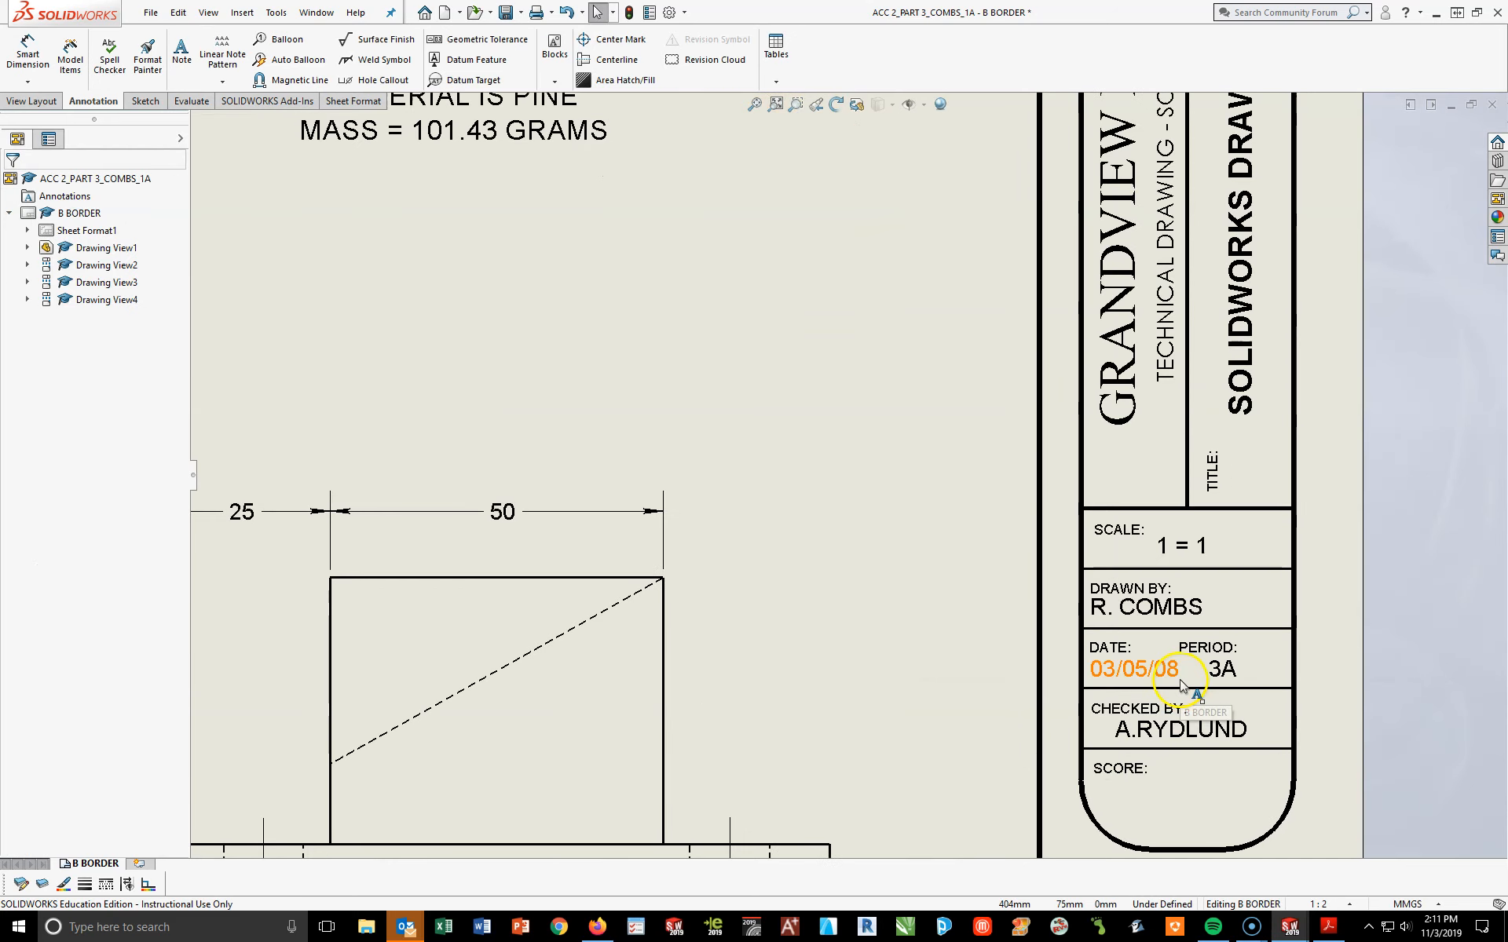
pyautogui.click(1176, 617)
pyautogui.moveTo(1176, 616); pyautogui.dragTo(1191, 620)
pyautogui.click(1356, 671)
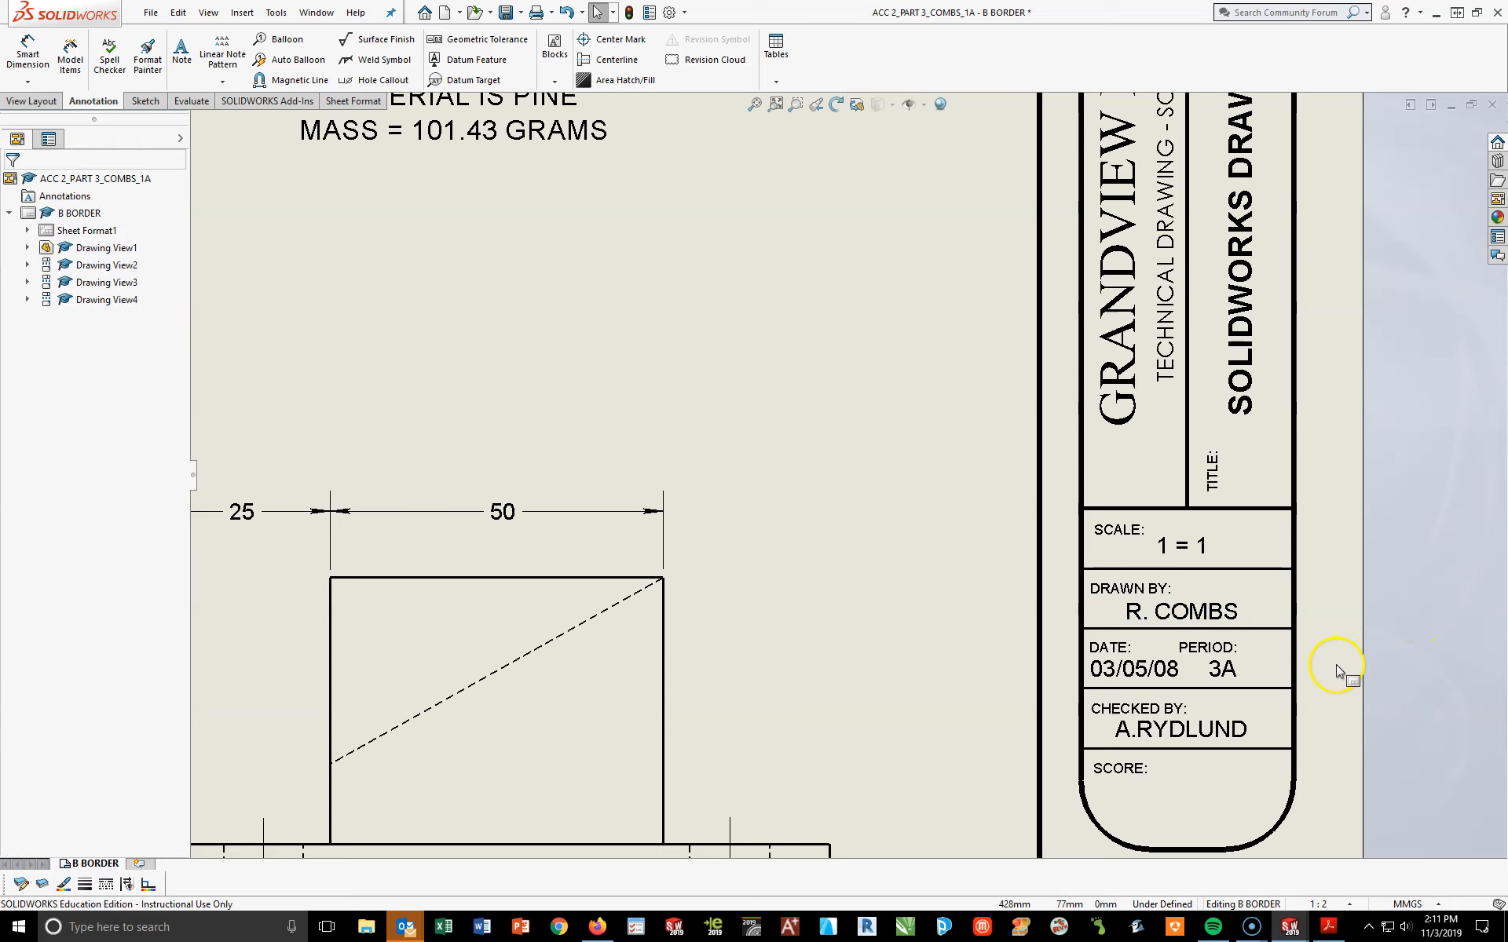
# Set the title block date to 11/1/19 and the period to 2A, moving the period slightly right in its cell
pyautogui.doubleClick(1149, 674)
pyautogui.write('11/1/19')
pyautogui.click(963, 652)
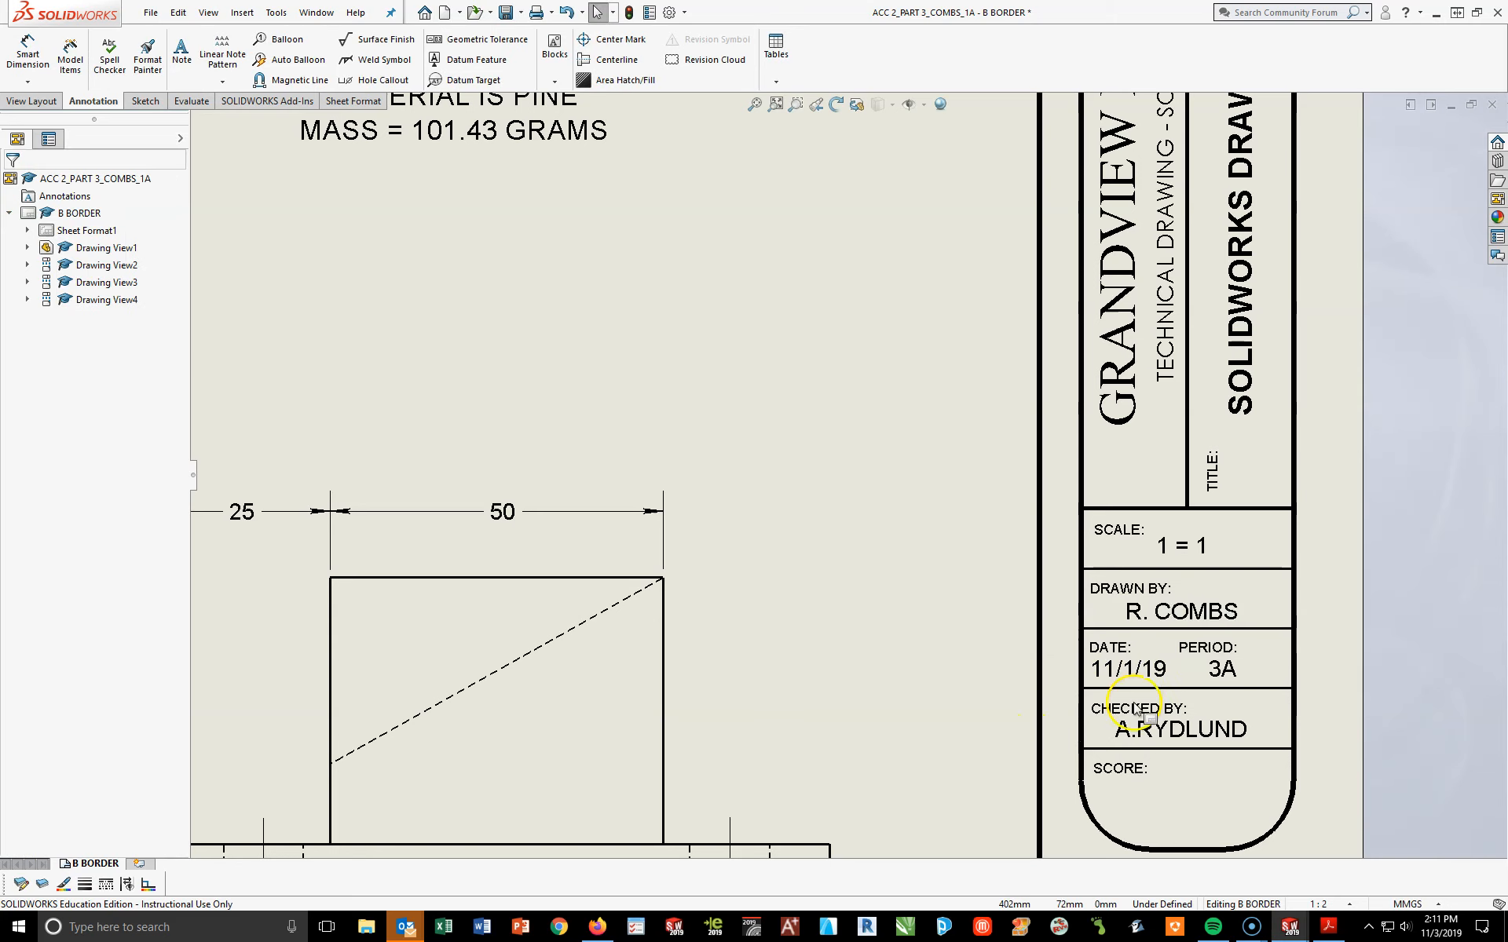
pyautogui.doubleClick(1219, 677)
pyautogui.write('2A')
pyautogui.click(1346, 718)
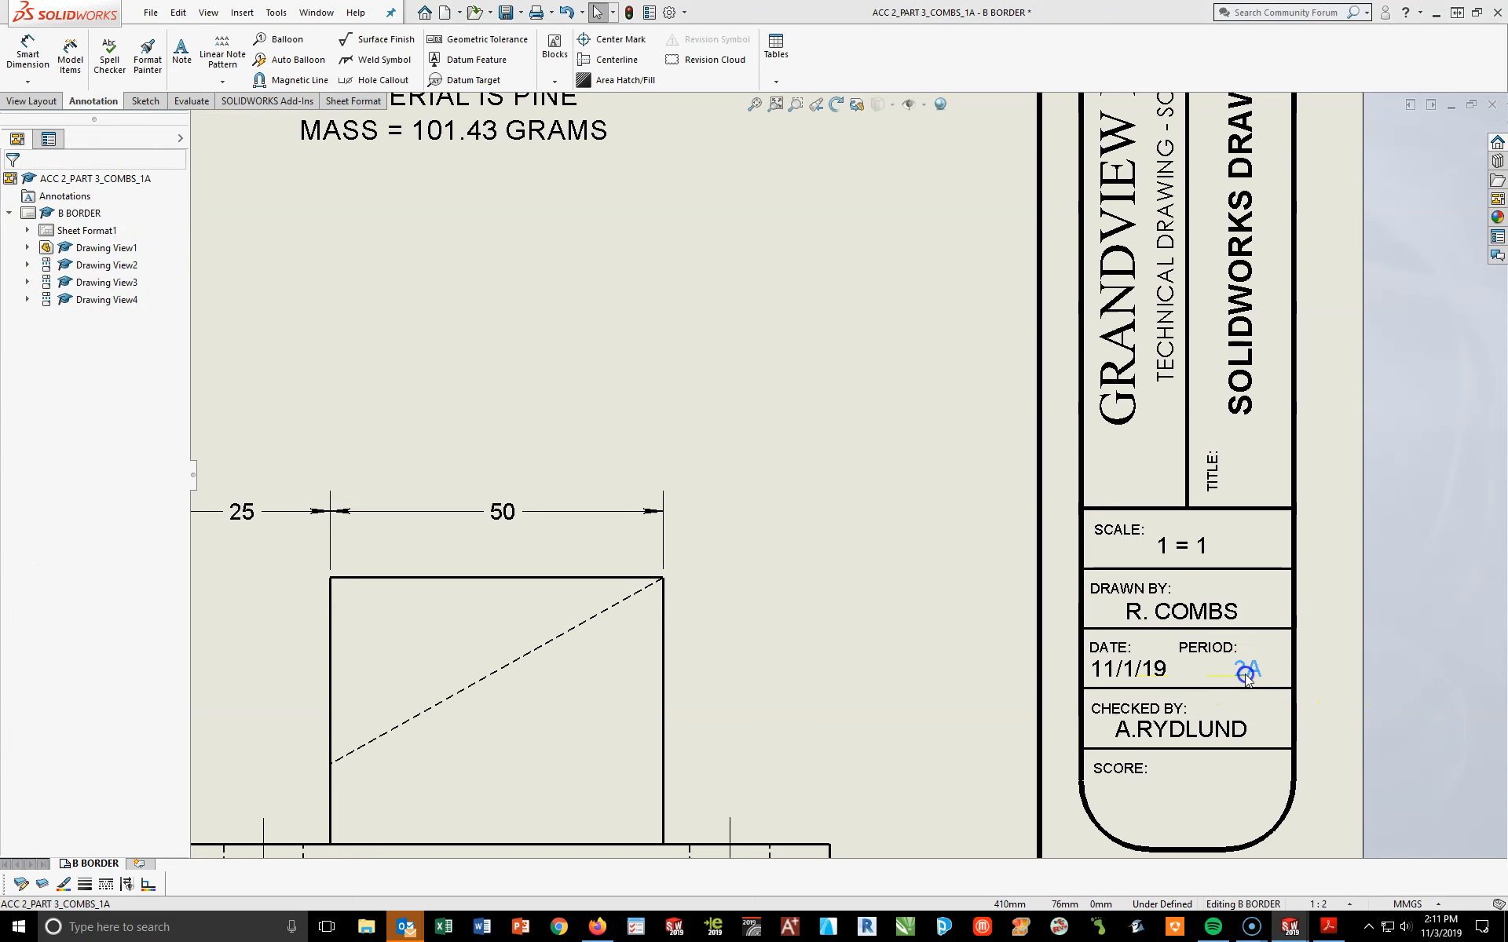
pyautogui.click(1249, 673)
# Replace the CHECKED BY entry in the title block with the checker's name and center it in its cell
pyautogui.doubleClick(1173, 738)
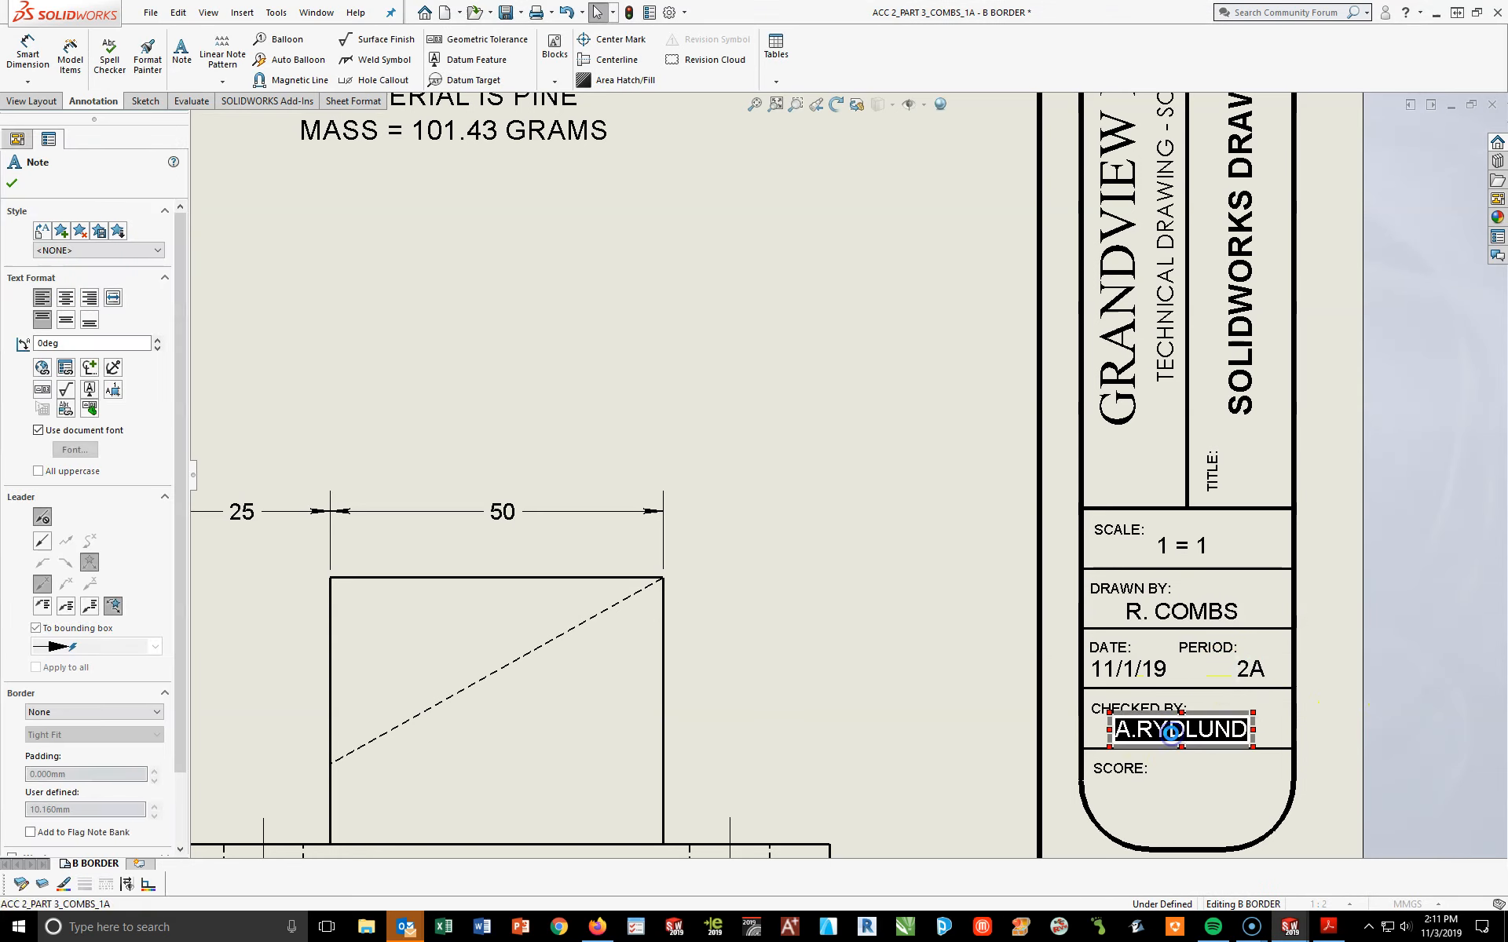
pyautogui.write('R. COMBS')
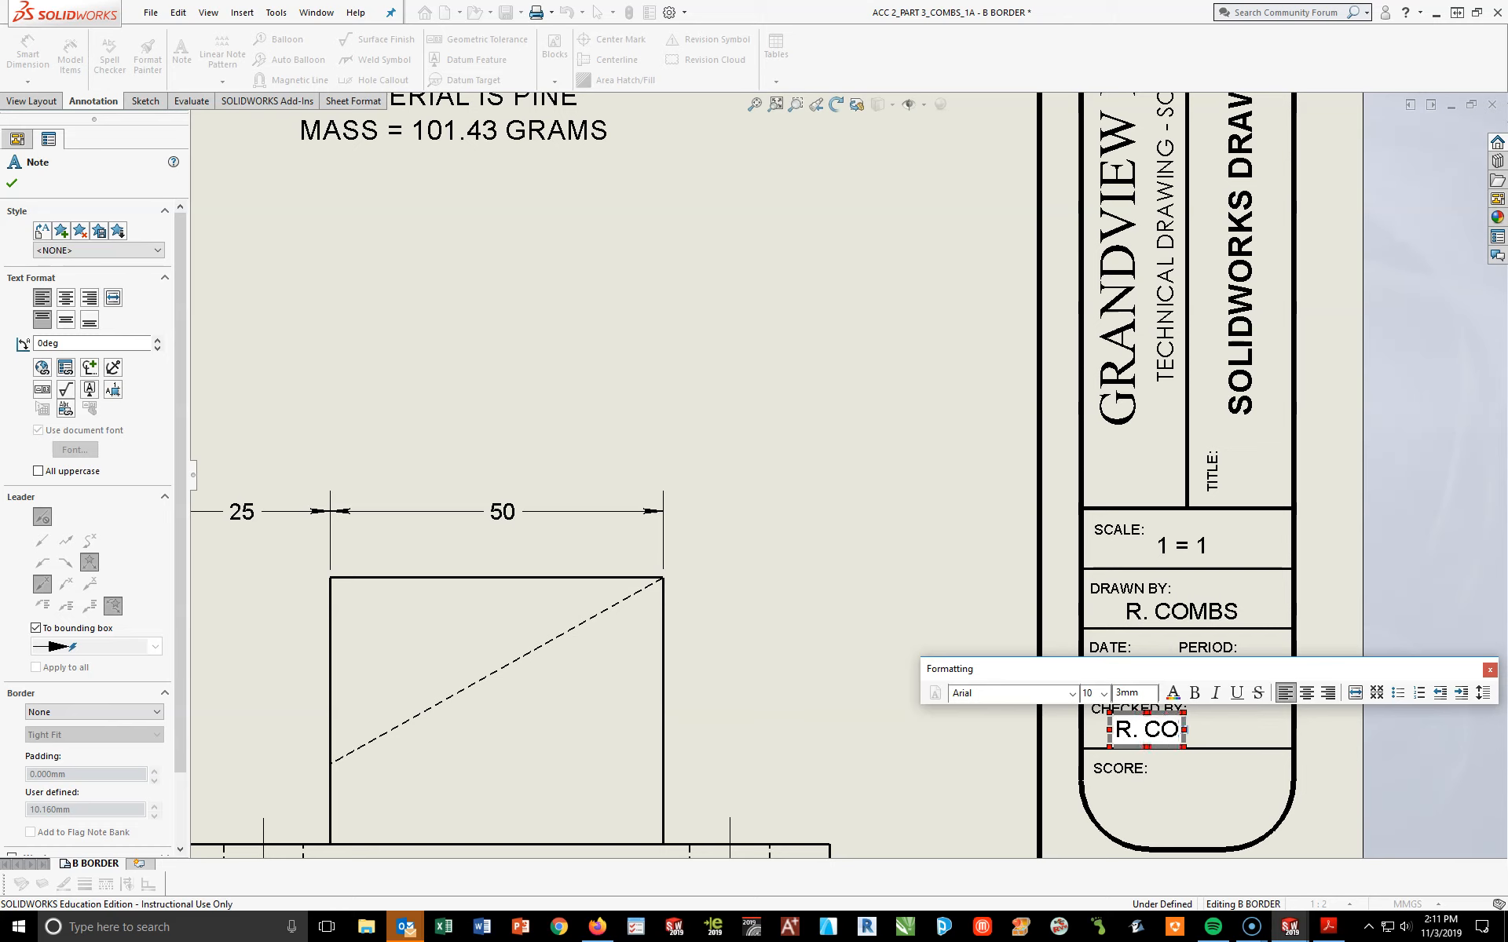
pyautogui.press('BackSpace')
pyautogui.press('BackSpace')
pyautogui.press('BackSpace')
pyautogui.write('MBS')
pyautogui.click(973, 767)
pyautogui.moveTo(1173, 740); pyautogui.dragTo(1190, 739)
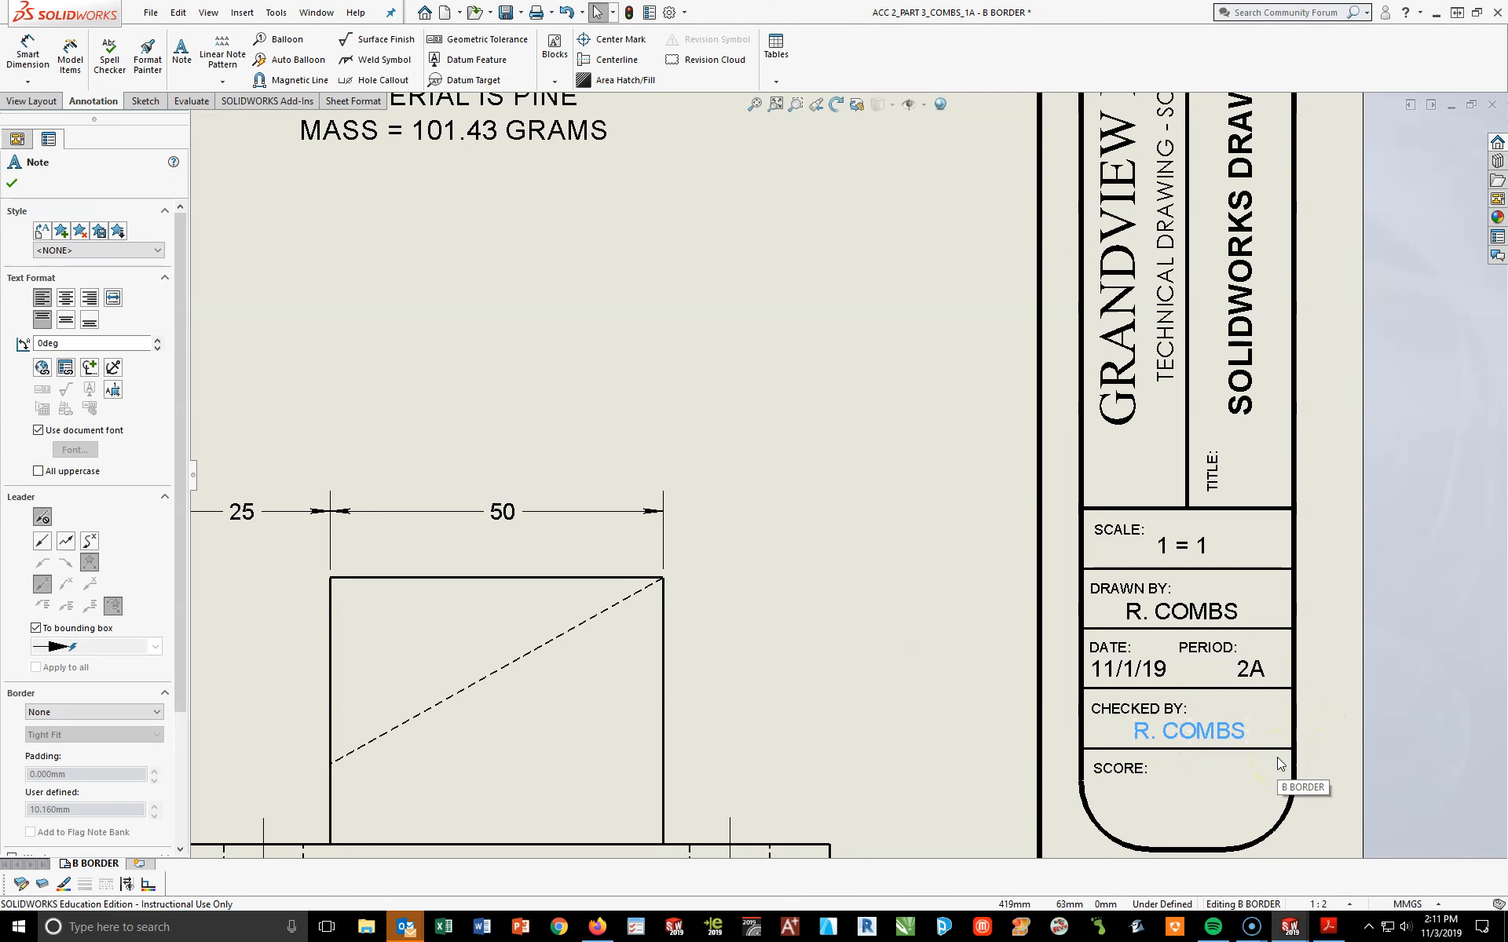
# Save the drawing as an SLDDRW file under its proposed name in the 3D Parts folder
pyautogui.hotkey('ctrl', 's')
pyautogui.click(618, 565)
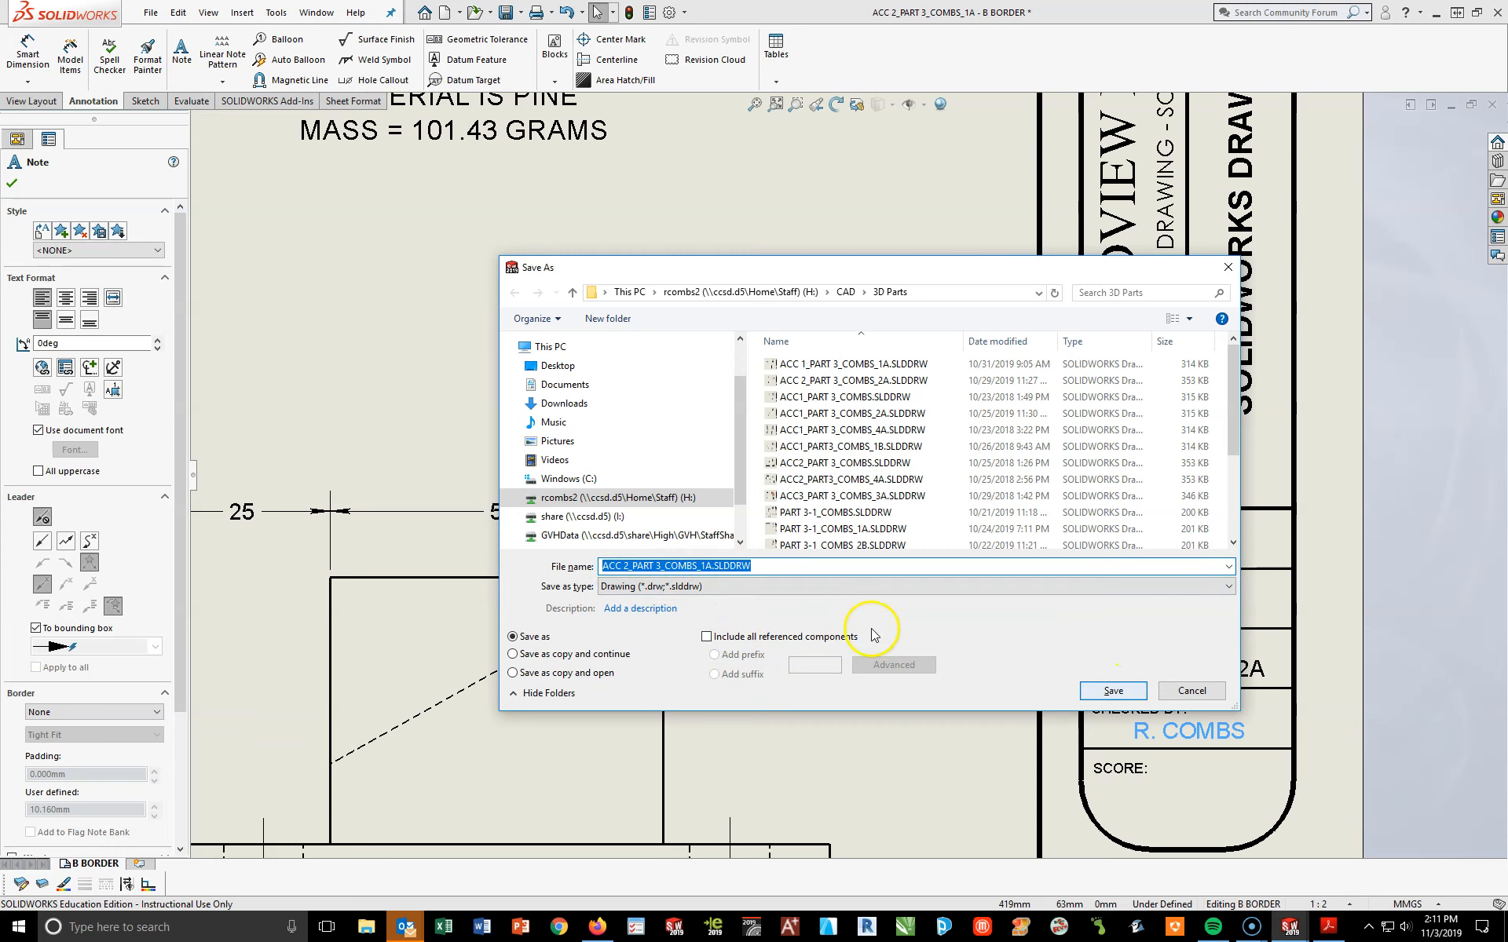
pyautogui.doubleClick(757, 565)
pyautogui.click(734, 567)
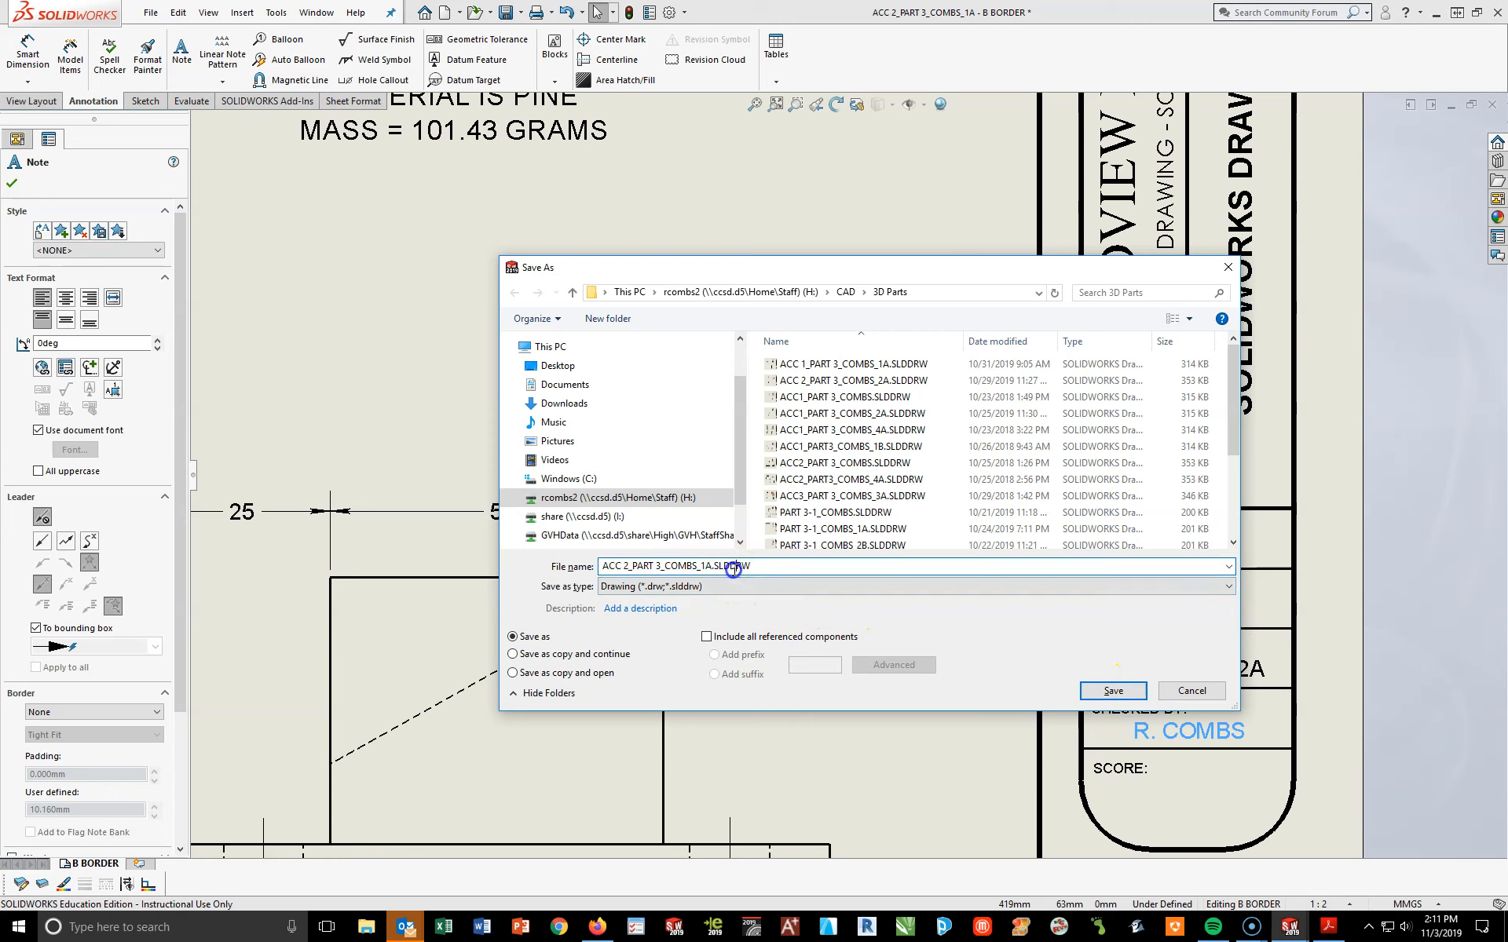
pyautogui.moveTo(732, 565); pyautogui.dragTo(752, 567)
pyautogui.click(1126, 695)
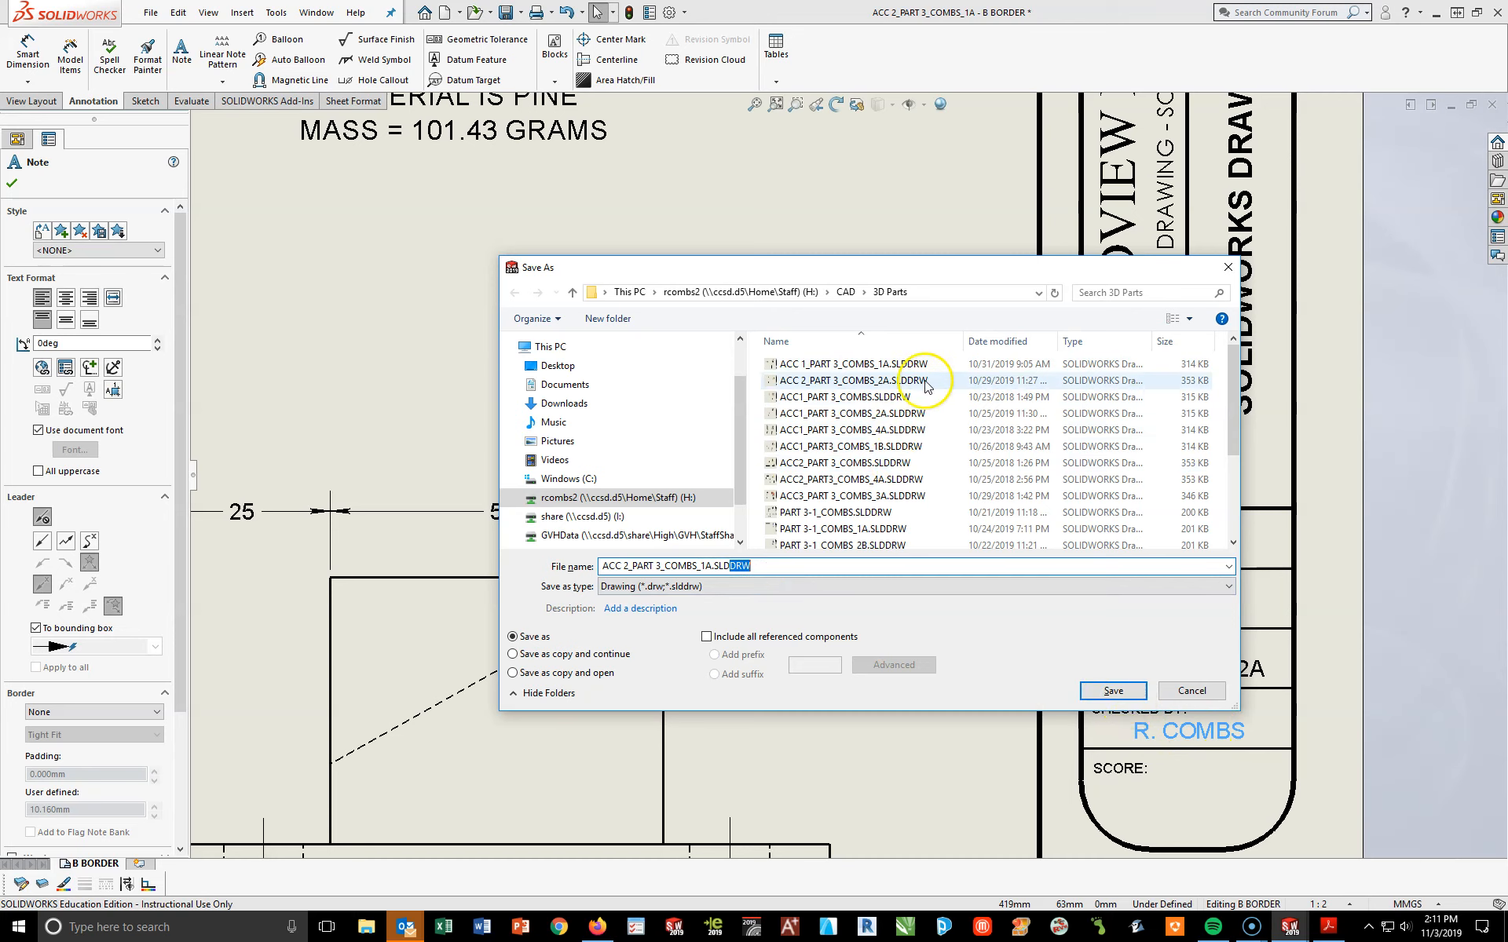
pyautogui.click(1114, 693)
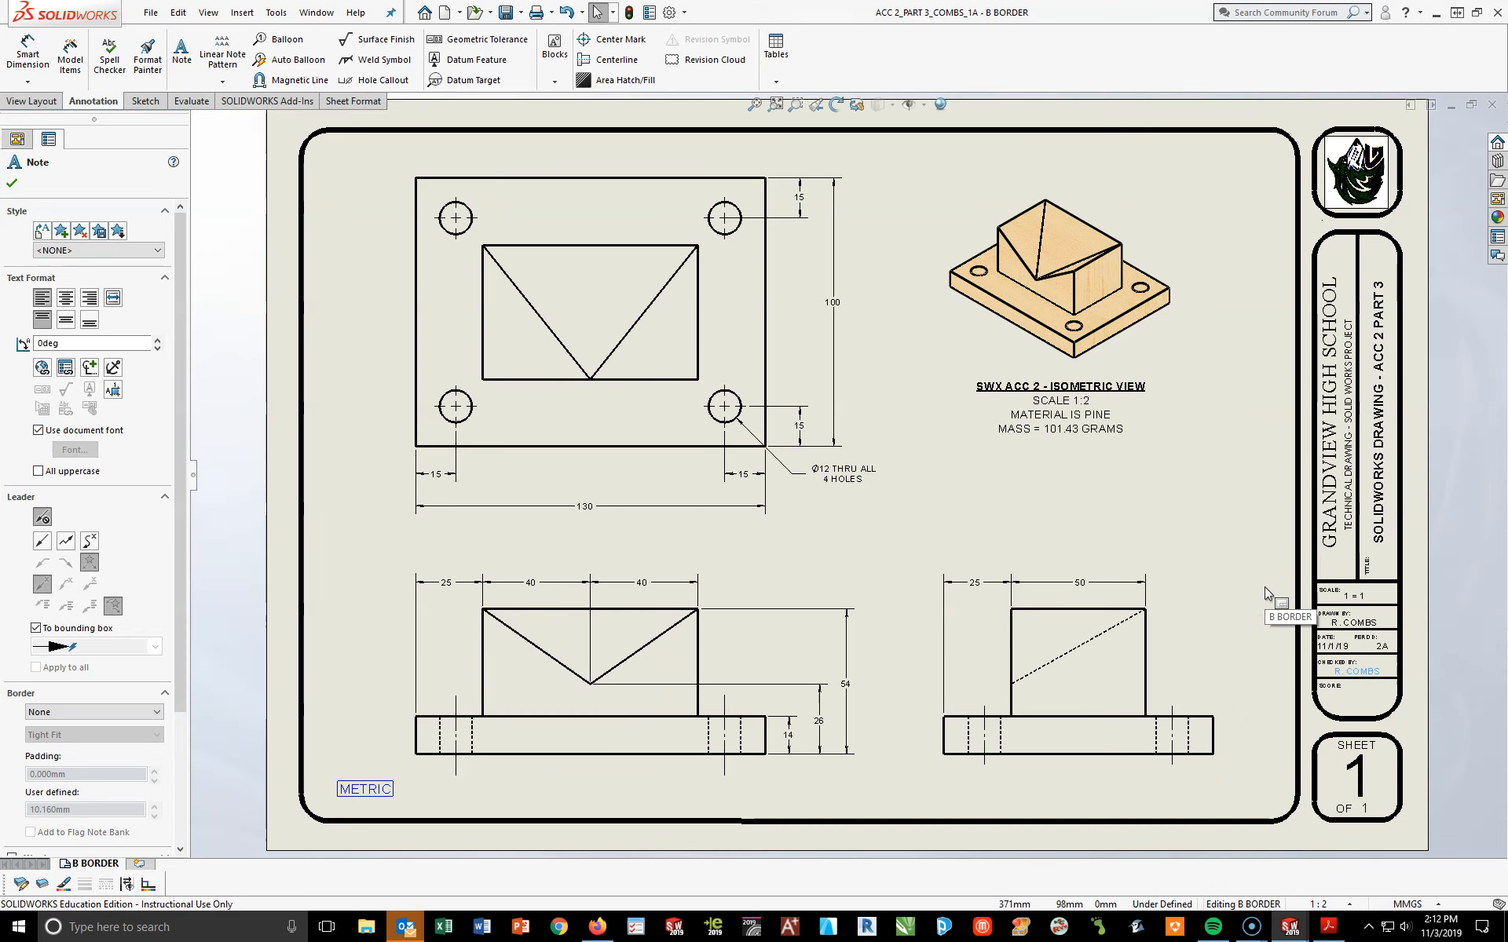
# Print the current sheet to the GVH-L108-TE-LAB printer on 11x17 landscape paper at 100% scale
pyautogui.click(538, 13)
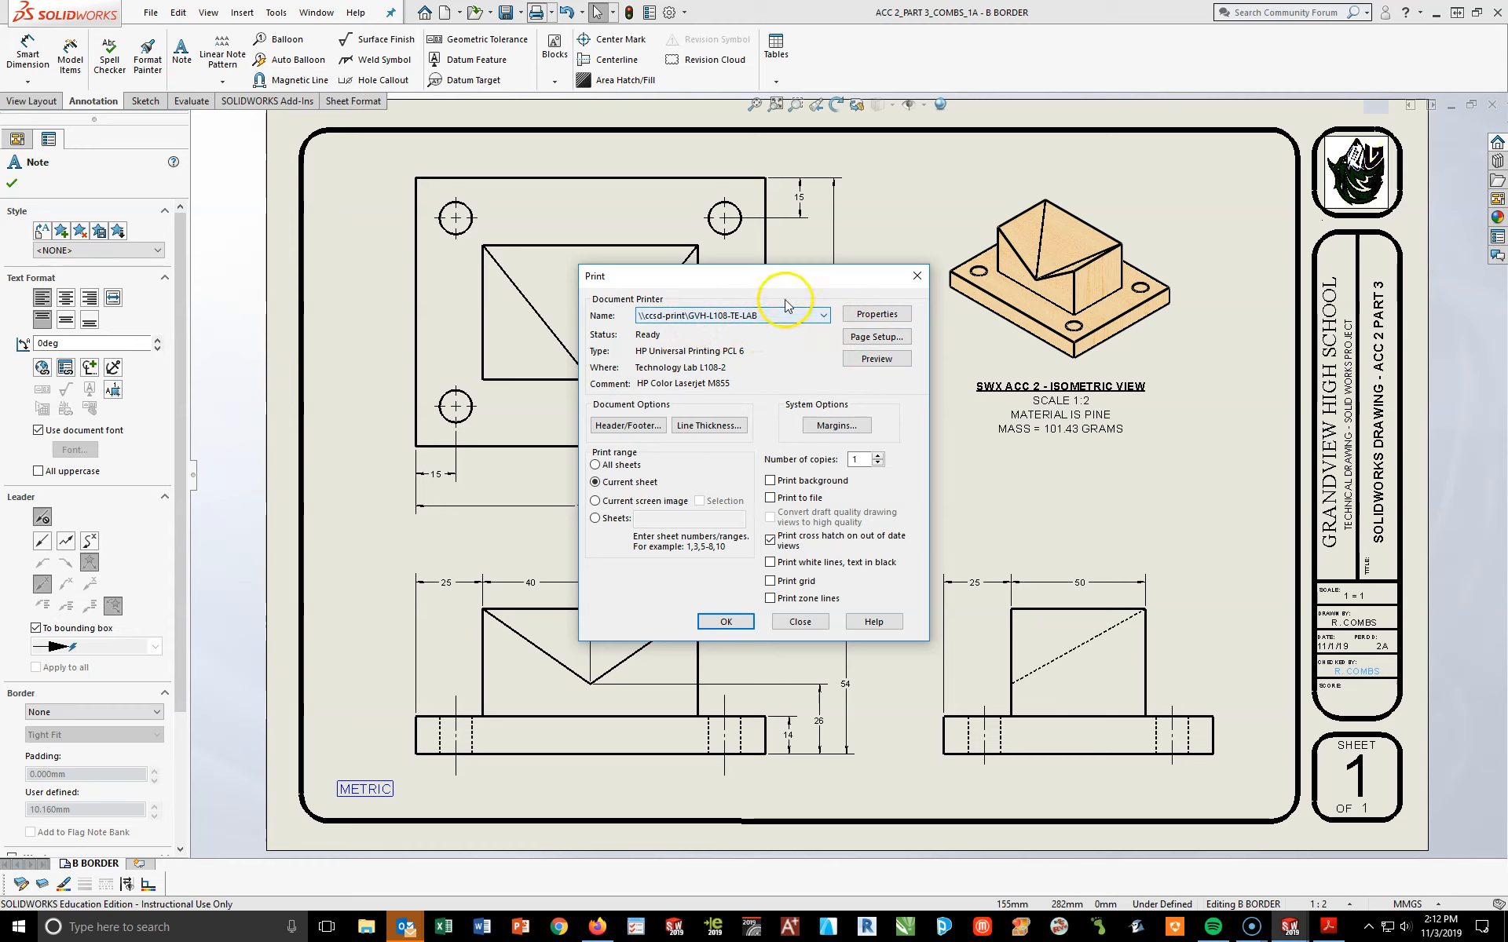
pyautogui.click(877, 337)
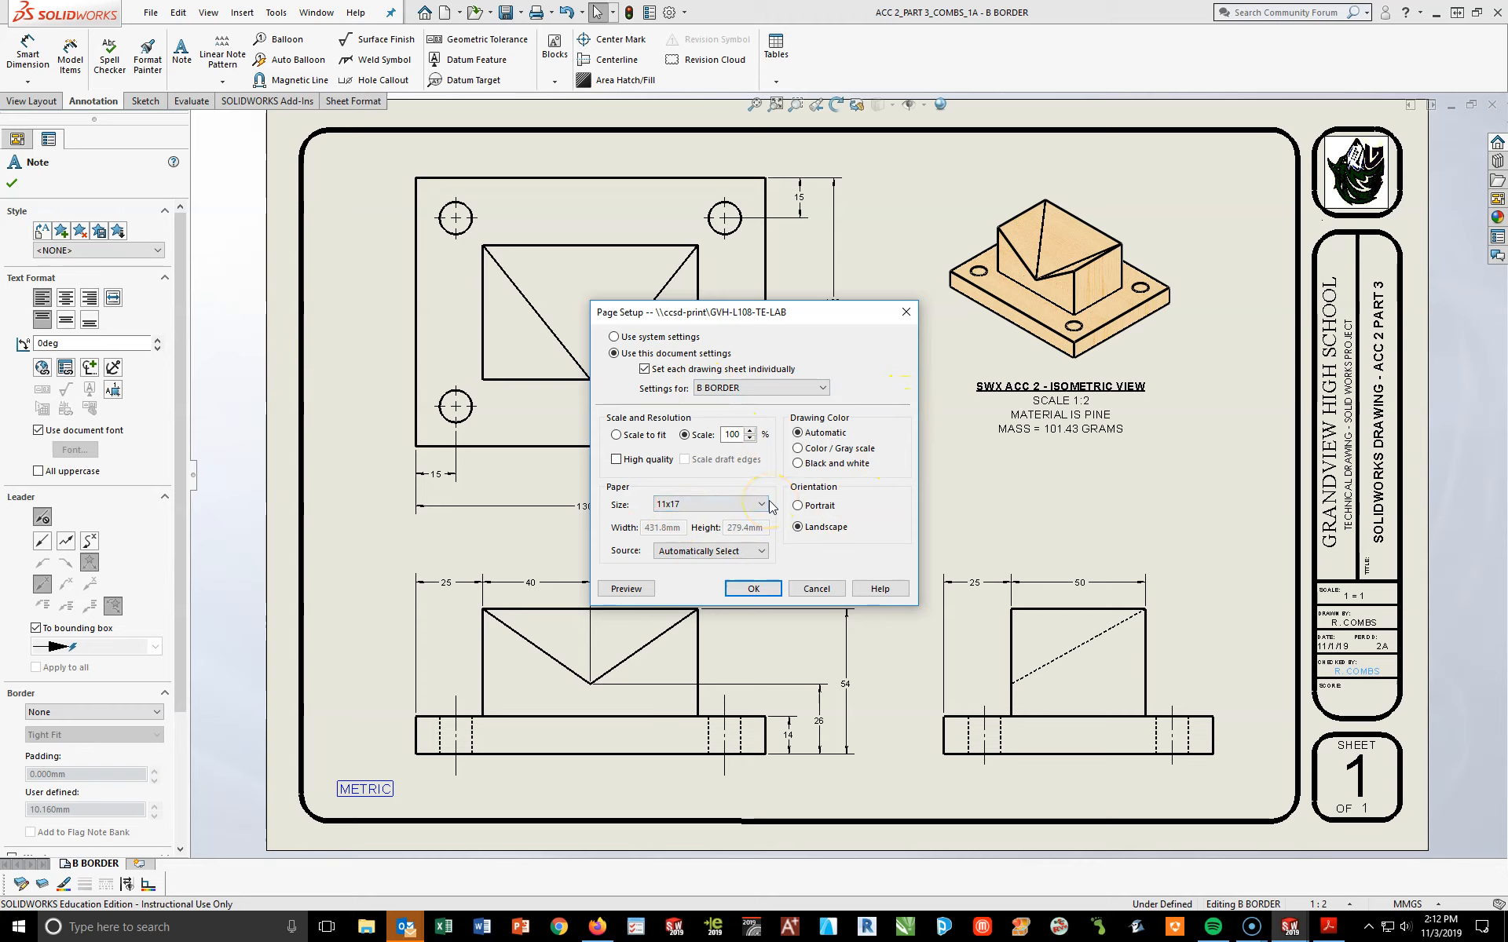
pyautogui.click(752, 589)
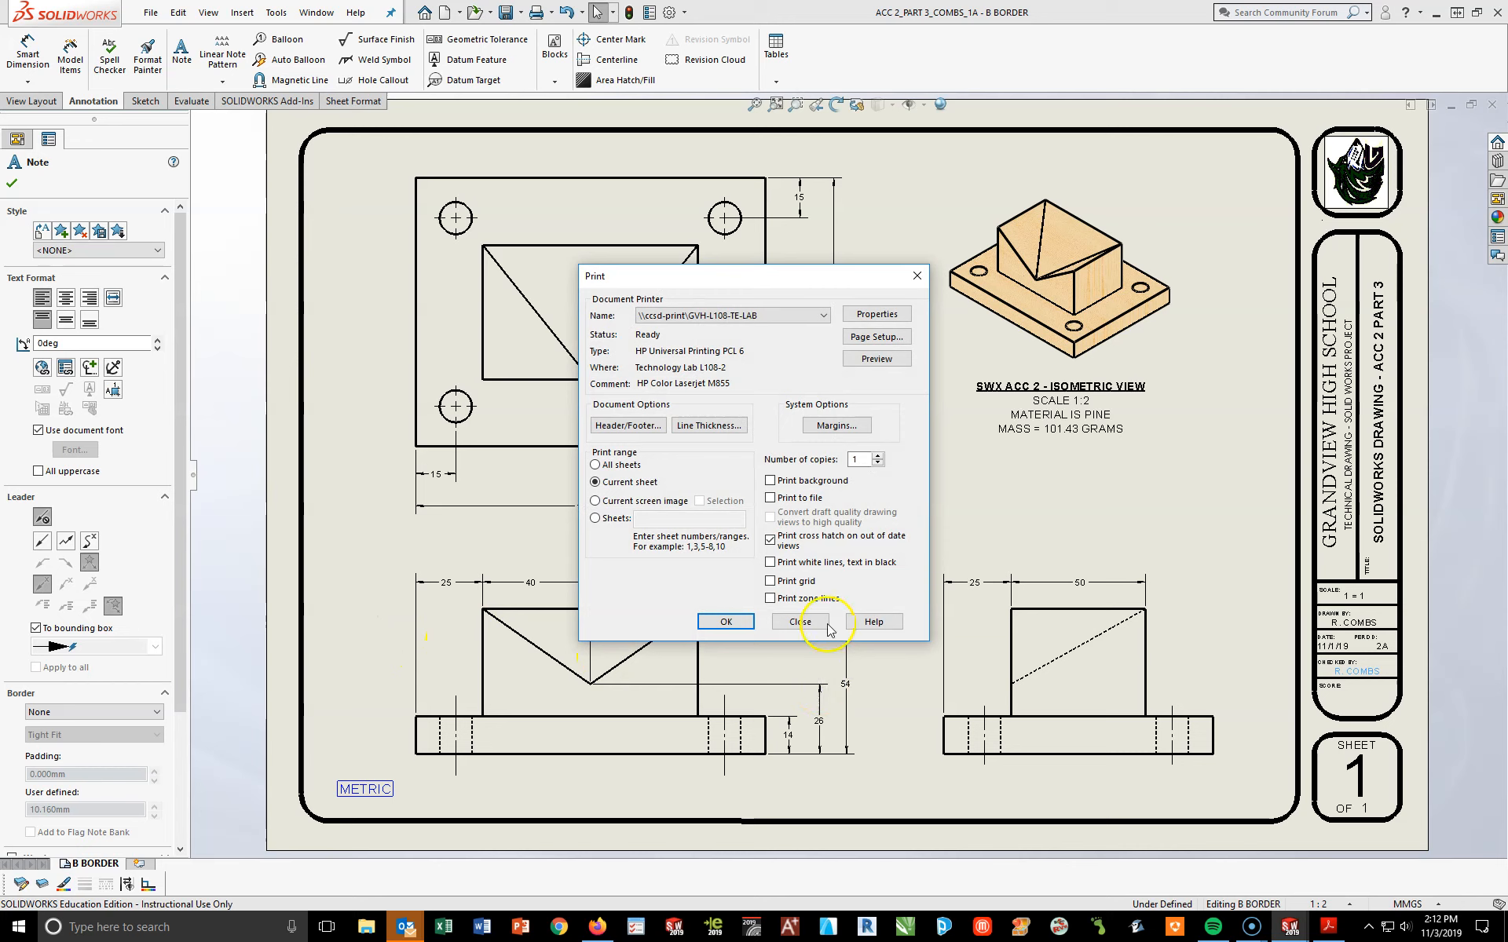
pyautogui.click(744, 633)
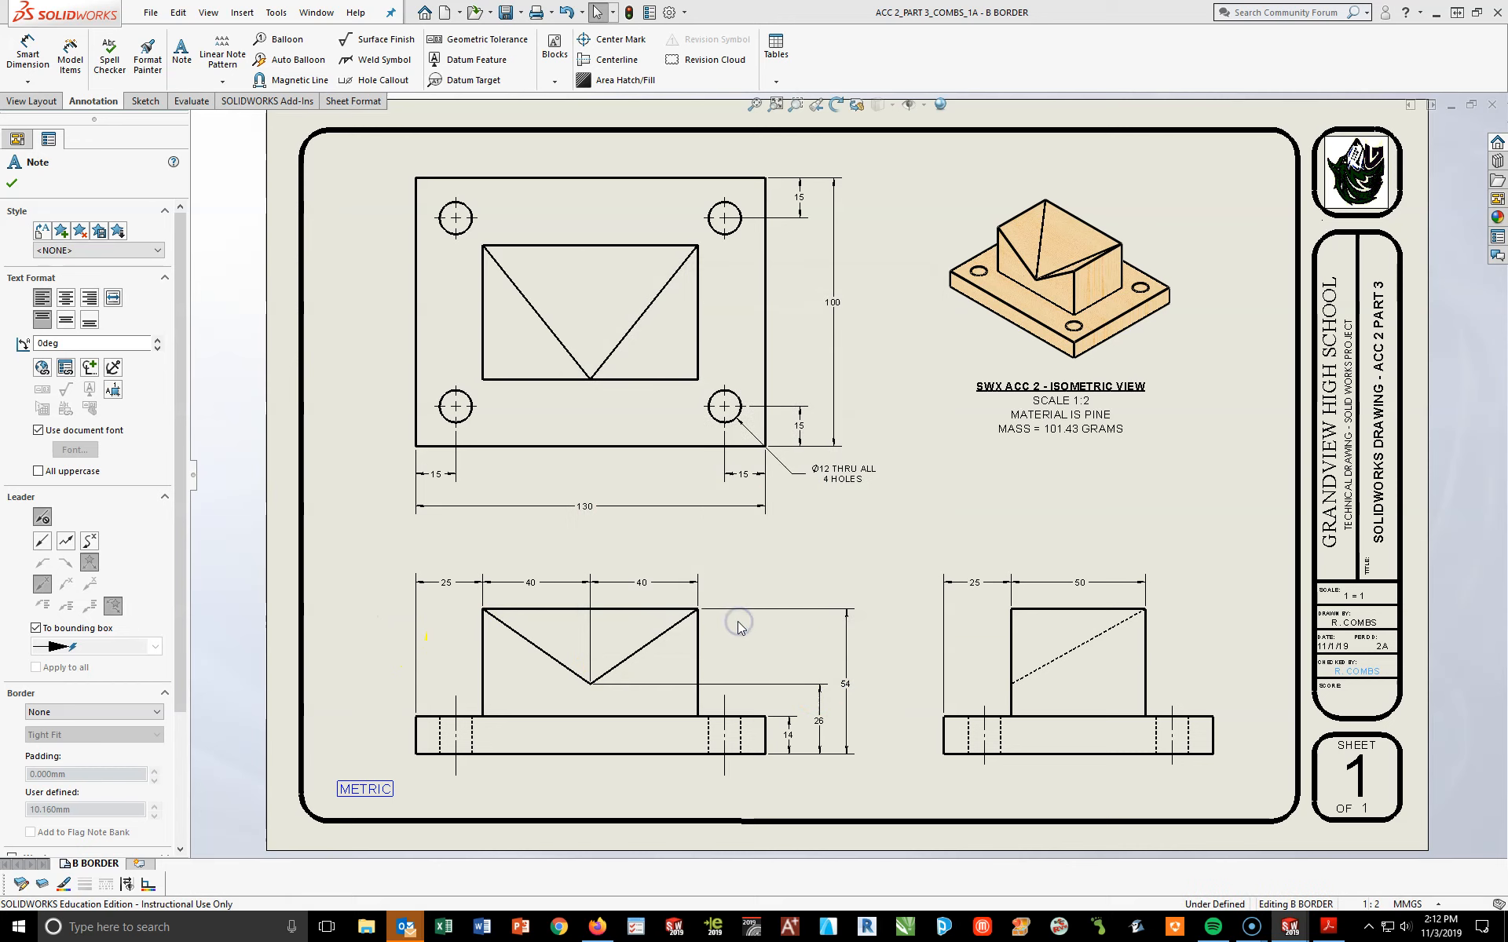